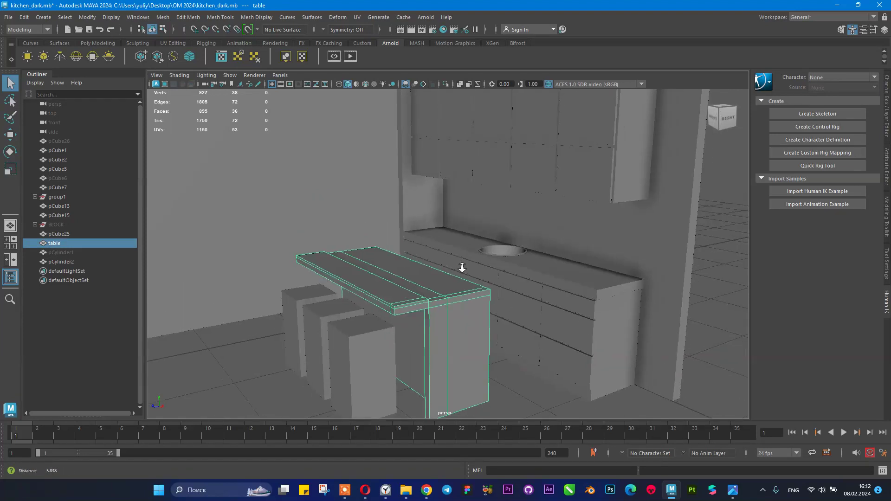
- Open the kitchen reference photo and examine the bar stools beside the island
{"action": "mouse_move", "coordinate": [478, 248]}
{"action": "left_mouse_down", "text": "alt"}
{"action": "mouse_move", "coordinate": [478, 297]}
{"action": "mouse_move", "coordinate": [474, 240]}
{"action": "mouse_move", "coordinate": [479, 250]}
{"action": "left_mouse_up", "text": "alt"}
{"action": "right_click_drag", "start_coordinate": [479, 250], "coordinate": [473, 310], "text": "alt"}
{"action": "middle_click_drag", "start_coordinate": [436, 279], "coordinate": [443, 306], "text": "alt"}
{"action": "left_click", "coordinate": [733, 490]}
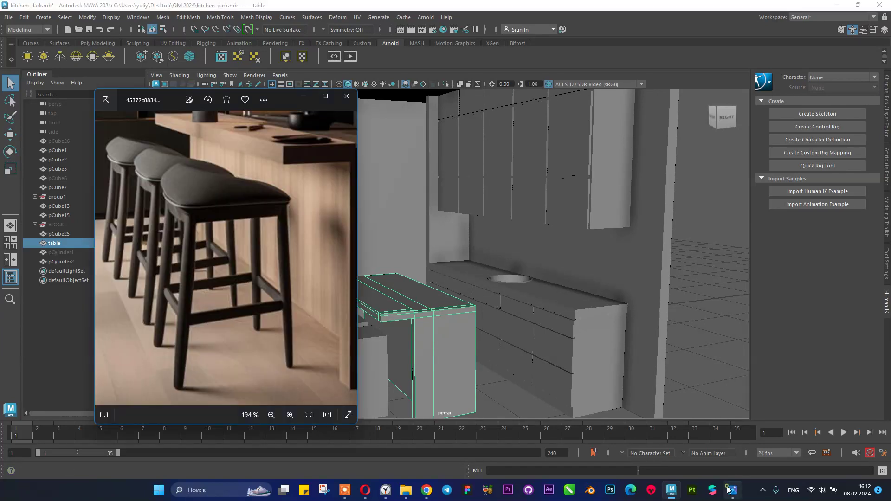
{"action": "scroll", "coordinate": [169, 188], "scroll_direction": "up", "scroll_amount": 3}
{"action": "left_click_drag", "start_coordinate": [179, 201], "coordinate": [191, 239]}
{"action": "scroll", "coordinate": [190, 238], "scroll_direction": "down", "scroll_amount": 3}
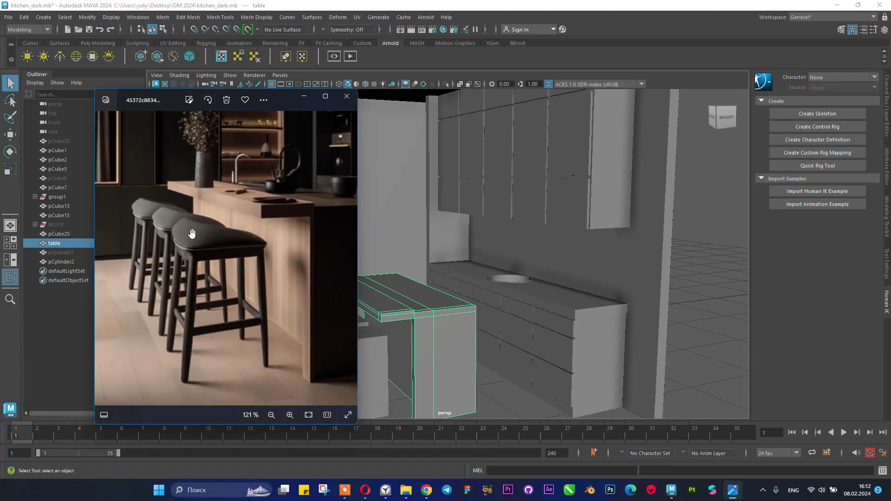
{"action": "scroll", "coordinate": [202, 210], "scroll_direction": "down", "scroll_amount": 4}
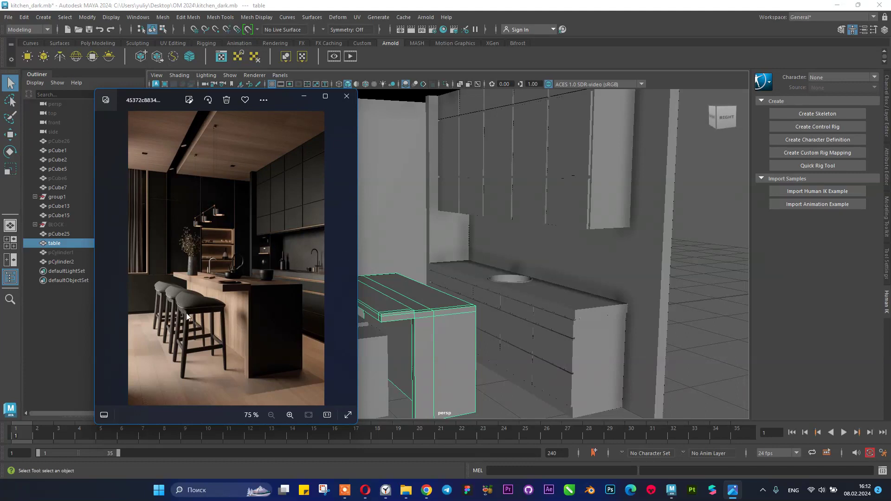
{"action": "scroll", "coordinate": [187, 290], "scroll_direction": "up", "scroll_amount": 3}
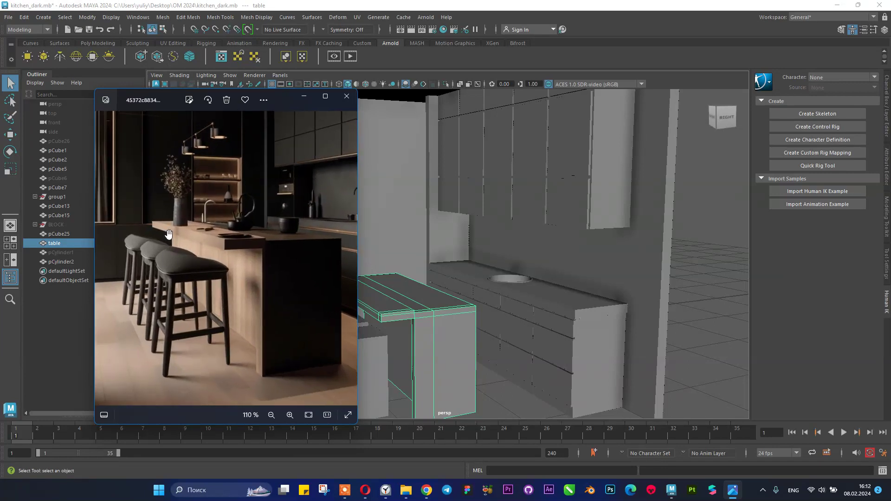
- Delete the two stool placeholder blocks farthest back beside the table, keeping only the front one
{"action": "middle_click_drag", "start_coordinate": [556, 261], "coordinate": [599, 227], "text": "alt"}
{"action": "left_click", "coordinate": [470, 285]}
{"action": "left_click_drag", "start_coordinate": [517, 293], "coordinate": [467, 291], "text": "alt"}
{"action": "middle_click_drag", "start_coordinate": [467, 292], "coordinate": [413, 255], "text": "alt"}
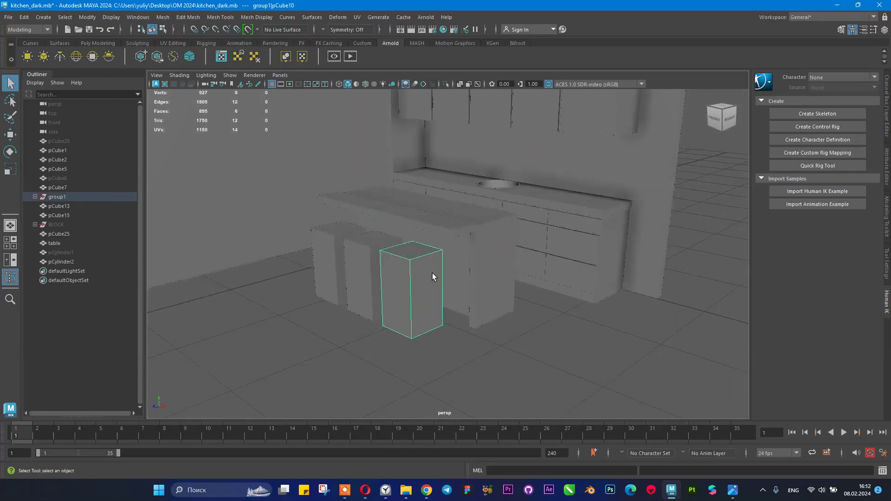
{"action": "left_click", "coordinate": [368, 262]}
{"action": "left_click", "coordinate": [322, 249], "text": "shift"}
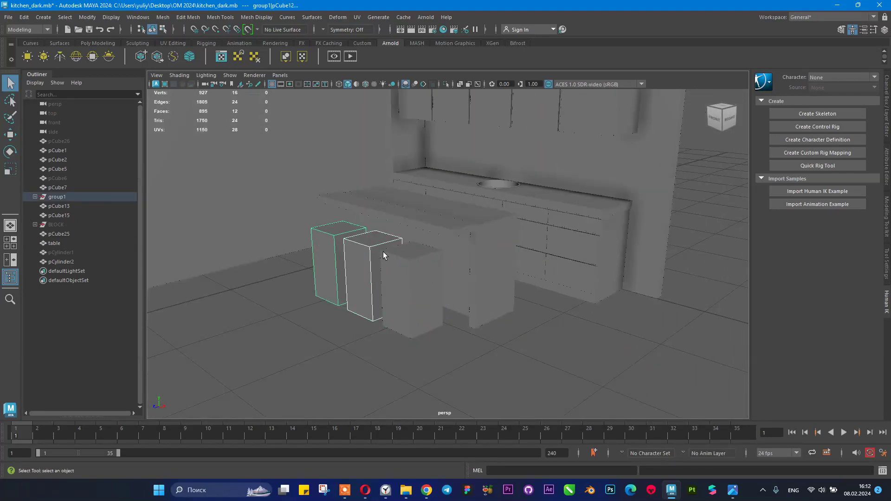
{"action": "key", "text": "Delete"}
- Select the remaining stool block and display its transform attributes
{"action": "left_click", "coordinate": [401, 275]}
{"action": "left_click_drag", "start_coordinate": [426, 246], "coordinate": [381, 227], "text": "alt"}
{"action": "right_click_drag", "start_coordinate": [381, 227], "coordinate": [503, 271], "text": "alt"}
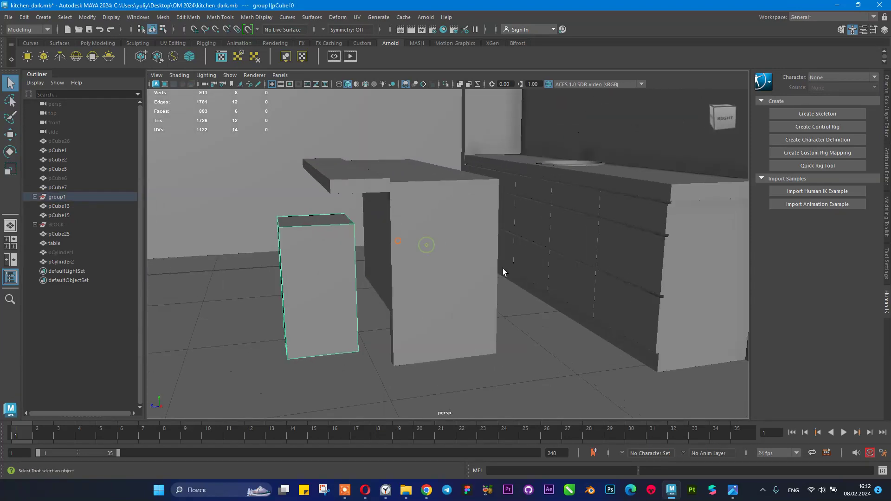
{"action": "middle_click_drag", "start_coordinate": [293, 259], "coordinate": [358, 252], "text": "alt"}
{"action": "left_click_drag", "start_coordinate": [357, 252], "coordinate": [404, 260], "text": "alt"}
{"action": "right_click_drag", "start_coordinate": [404, 260], "coordinate": [705, 196], "text": "alt"}
{"action": "left_click", "coordinate": [887, 123]}
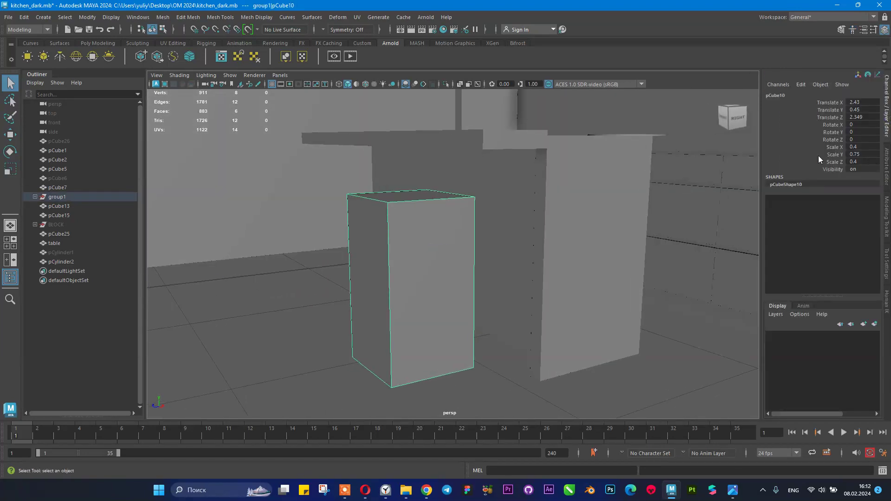
{"action": "left_click_drag", "start_coordinate": [385, 218], "coordinate": [390, 215], "text": "alt"}
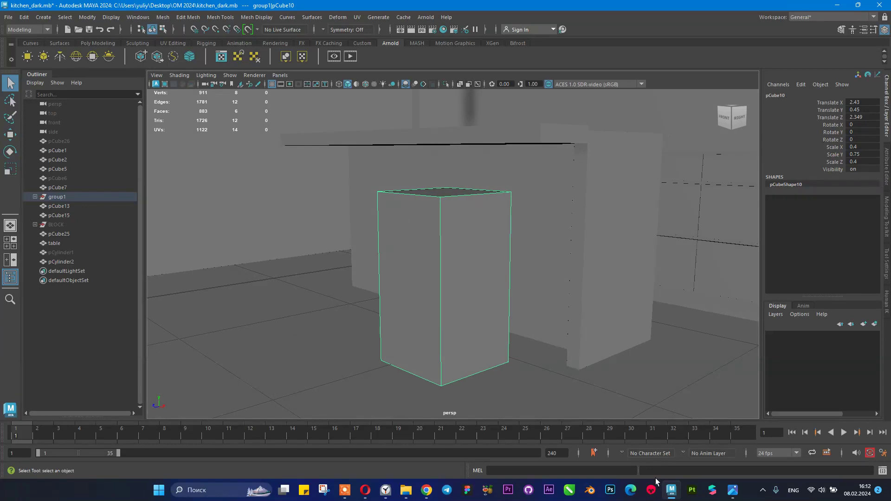
- Examine the stool's seat, legs and crossbars up close in the reference photo, then put the photo away
{"action": "left_click", "coordinate": [732, 492]}
{"action": "scroll", "coordinate": [187, 319], "scroll_direction": "up", "scroll_amount": 5}
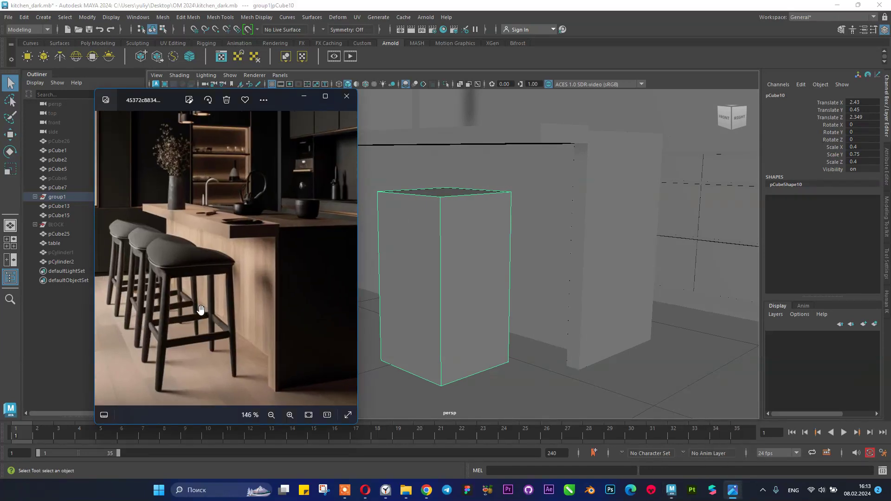
{"action": "left_click_drag", "start_coordinate": [188, 319], "coordinate": [214, 274]}
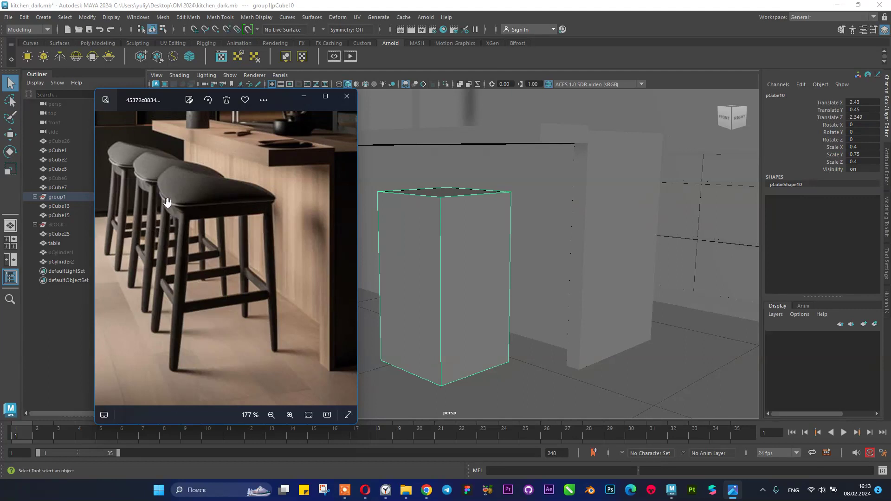
{"action": "scroll", "coordinate": [214, 214], "scroll_direction": "up", "scroll_amount": 3}
{"action": "left_click_drag", "start_coordinate": [226, 229], "coordinate": [240, 191]}
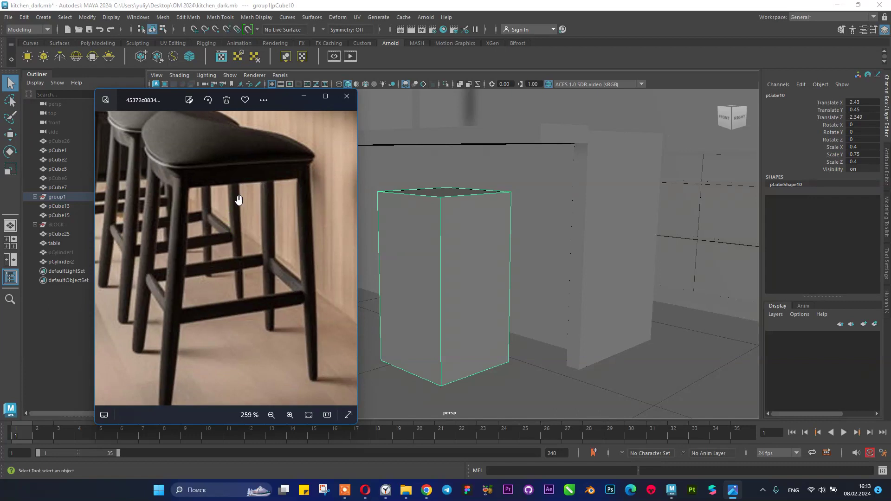
{"action": "scroll", "coordinate": [236, 212], "scroll_direction": "down", "scroll_amount": 2}
{"action": "scroll", "coordinate": [232, 218], "scroll_direction": "up", "scroll_amount": 1}
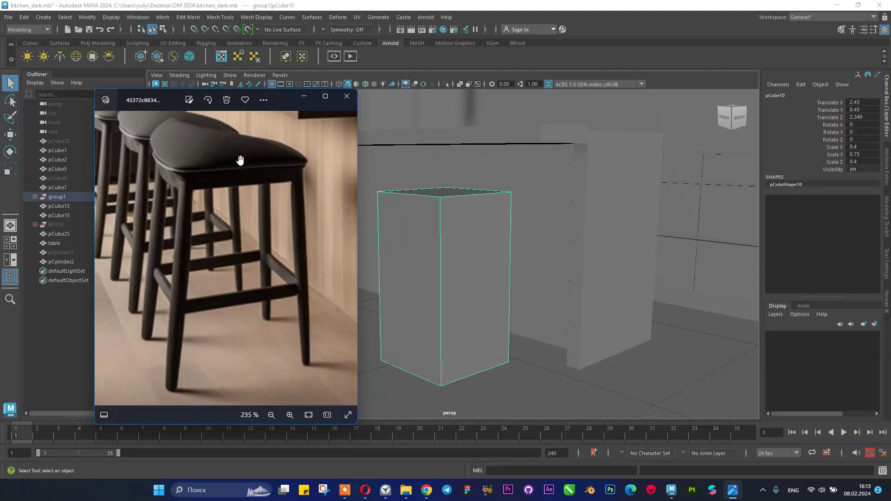
{"action": "left_click_drag", "start_coordinate": [198, 191], "coordinate": [189, 238]}
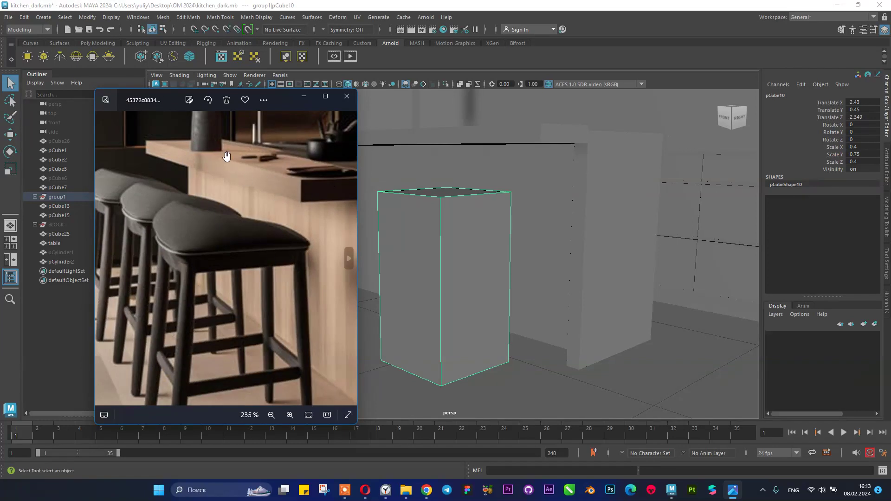
{"action": "left_click_drag", "start_coordinate": [199, 246], "coordinate": [175, 178]}
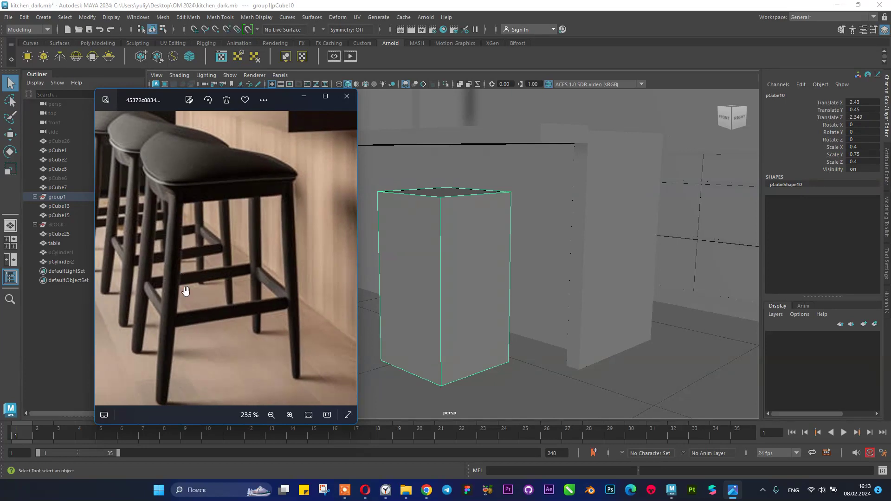
{"action": "left_click_drag", "start_coordinate": [264, 182], "coordinate": [280, 234]}
{"action": "left_click_drag", "start_coordinate": [290, 100], "coordinate": [259, 82]}
{"action": "scroll", "coordinate": [237, 214], "scroll_direction": "down", "scroll_amount": 3}
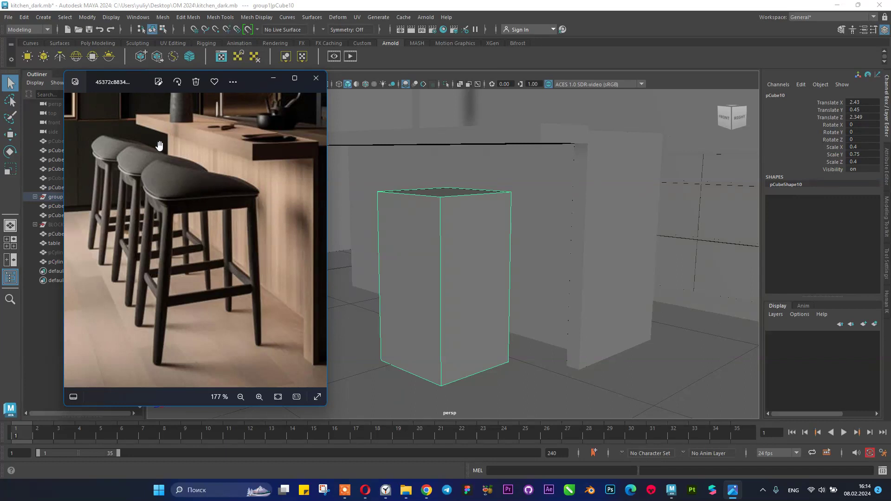
{"action": "left_click", "coordinate": [274, 79]}
{"action": "left_click_drag", "start_coordinate": [500, 249], "coordinate": [475, 277], "text": "alt"}
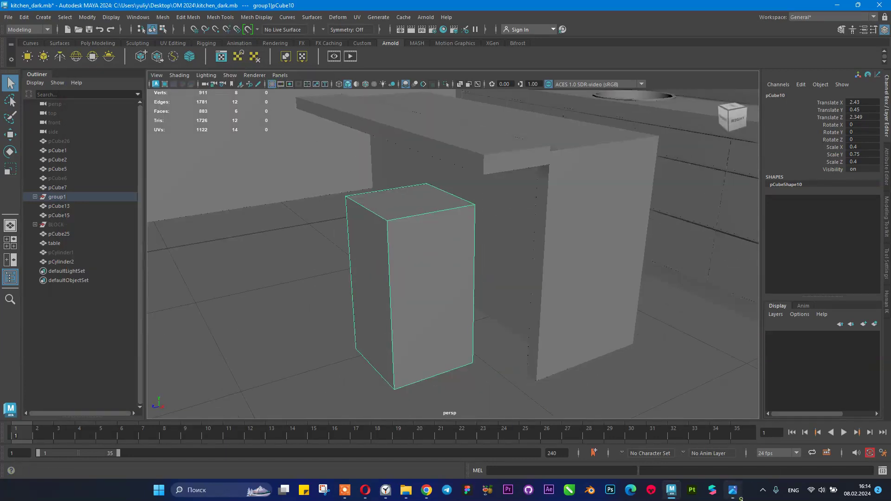
{"action": "left_click", "coordinate": [738, 496]}
{"action": "left_click", "coordinate": [739, 496]}
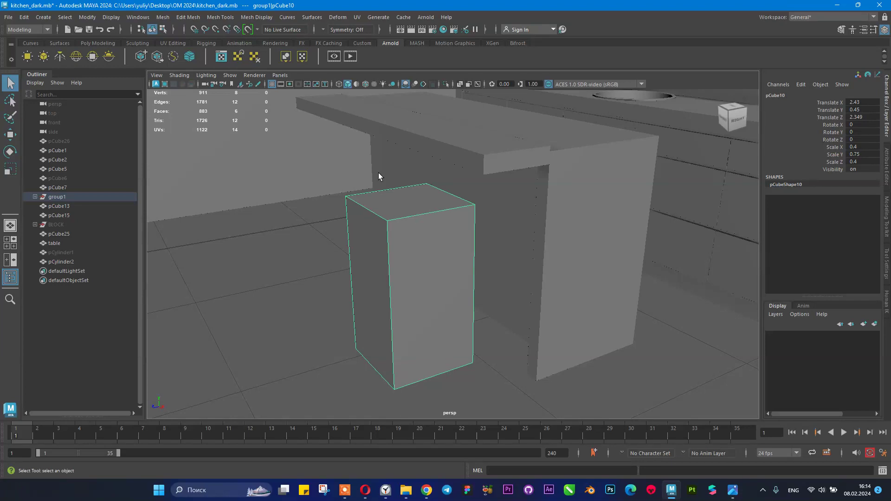
{"action": "mouse_move", "coordinate": [454, 205]}
{"action": "left_mouse_down", "text": "alt"}
{"action": "mouse_move", "coordinate": [502, 218]}
{"action": "mouse_move", "coordinate": [455, 217]}
{"action": "left_mouse_up", "text": "alt"}
{"action": "right_click_drag", "start_coordinate": [430, 311], "coordinate": [408, 278], "text": "alt"}
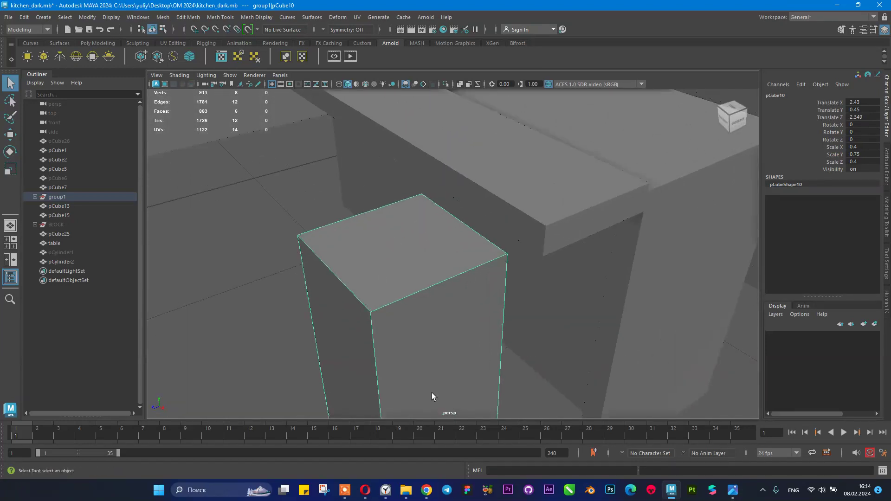
- Switch to Chrome and search the web for "барный стул" in a new tab
{"action": "mouse_move", "coordinate": [426, 490]}
{"action": "left_click", "coordinate": [430, 441]}
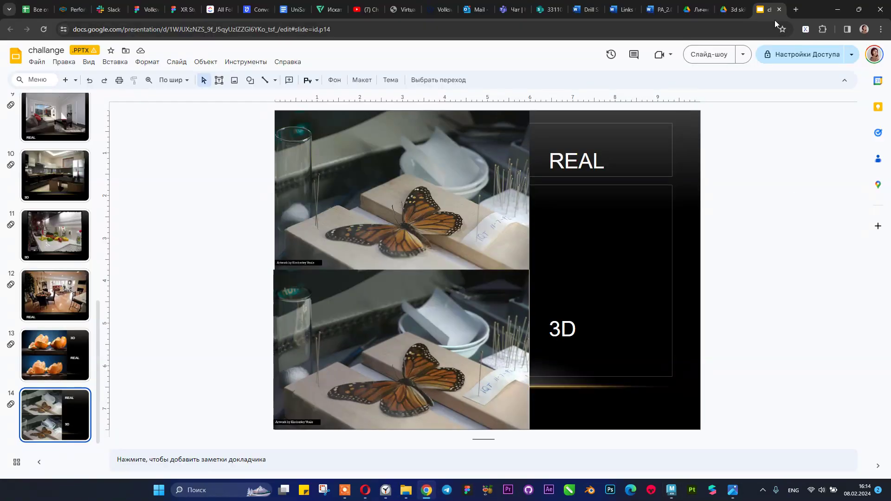
{"action": "left_click", "coordinate": [794, 10]}
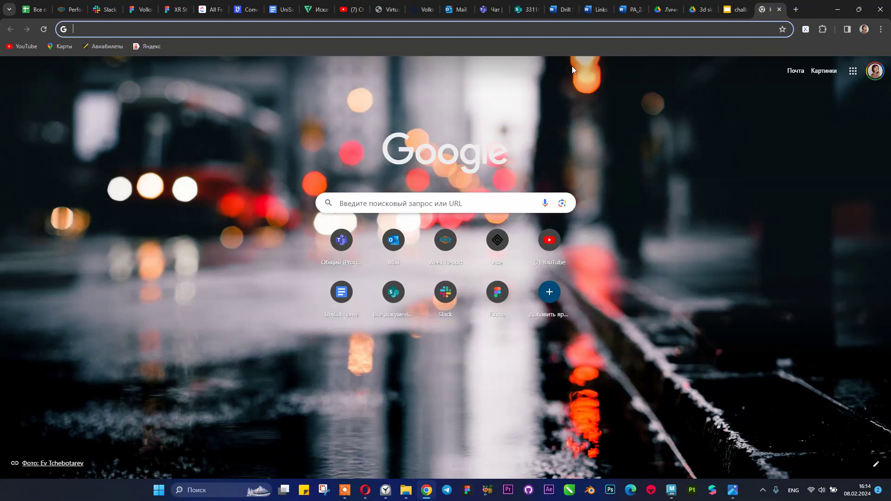
{"action": "left_click", "coordinate": [586, 33]}
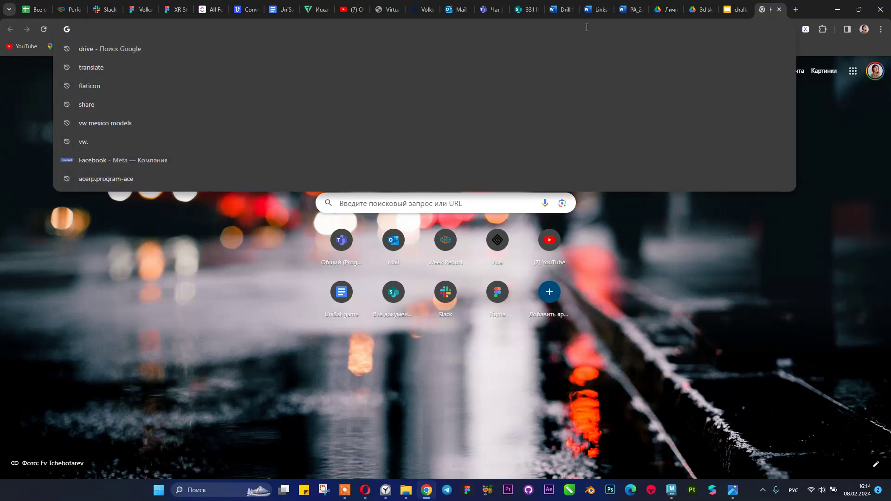
{"action": "type", "text": "барный стул"}
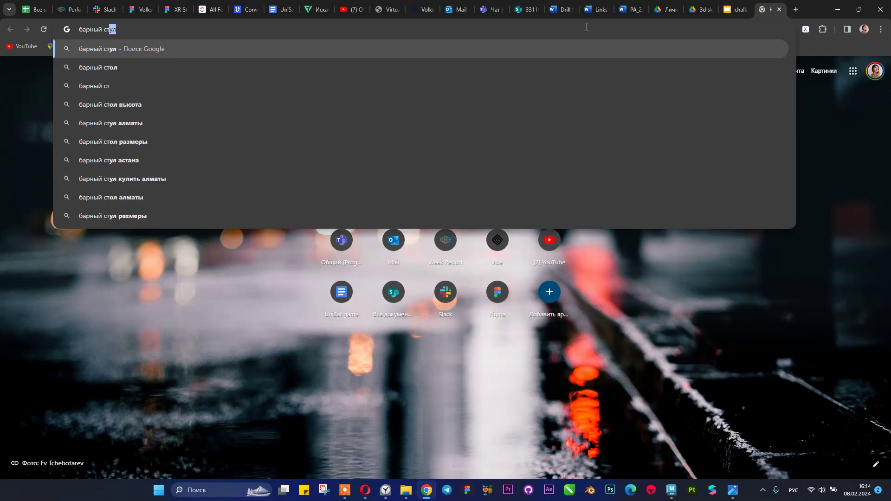
{"action": "key", "text": "Return"}
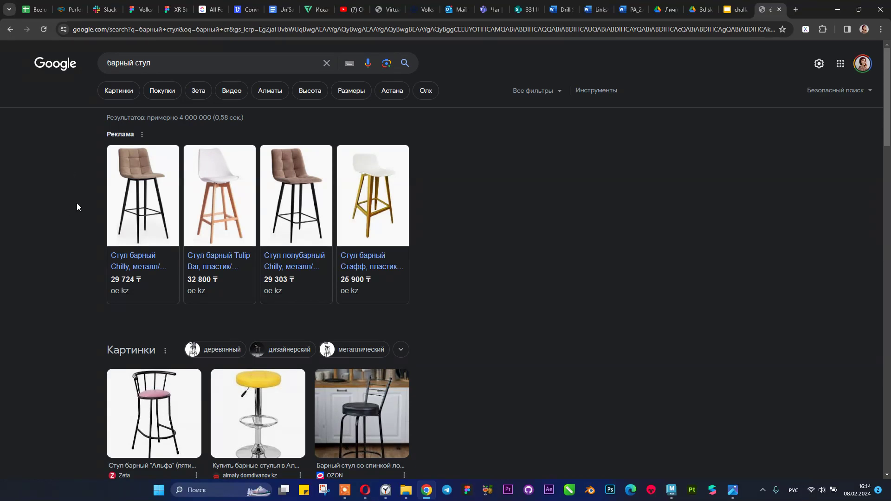
- Open the first advertised Chilly bar stool in a new tab and read the size in its specifications
{"action": "right_click", "coordinate": [157, 187]}
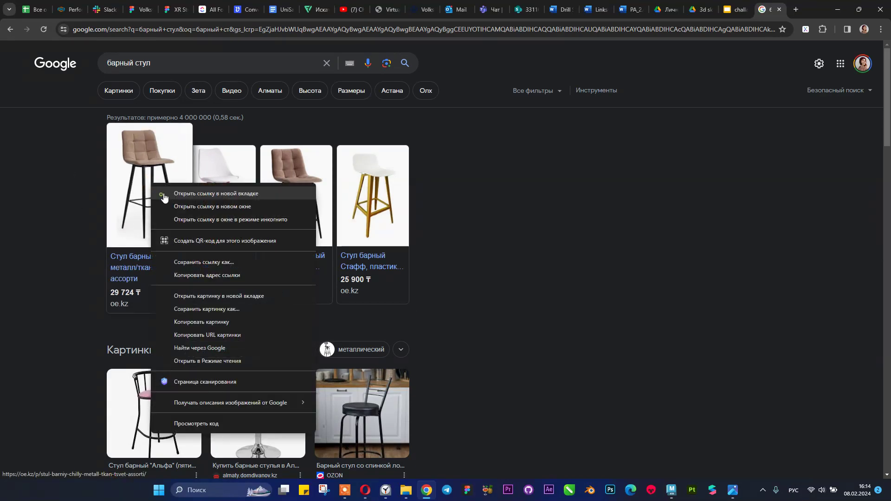
{"action": "left_click", "coordinate": [169, 194]}
{"action": "left_click", "coordinate": [773, 9]}
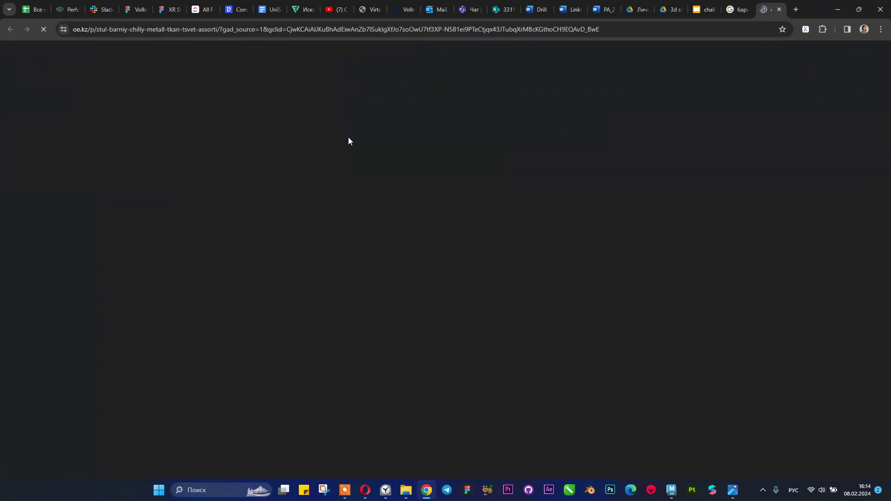
{"action": "left_click", "coordinate": [398, 288]}
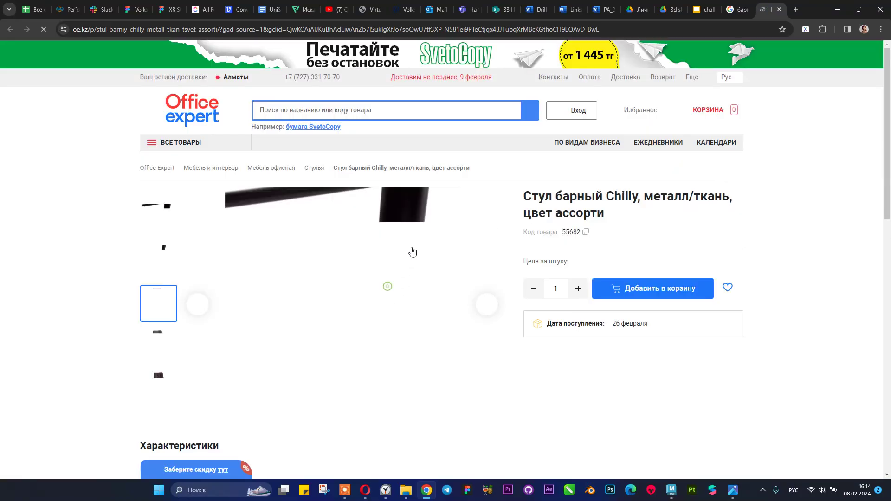
{"action": "scroll", "coordinate": [274, 312], "scroll_direction": "down", "scroll_amount": 4}
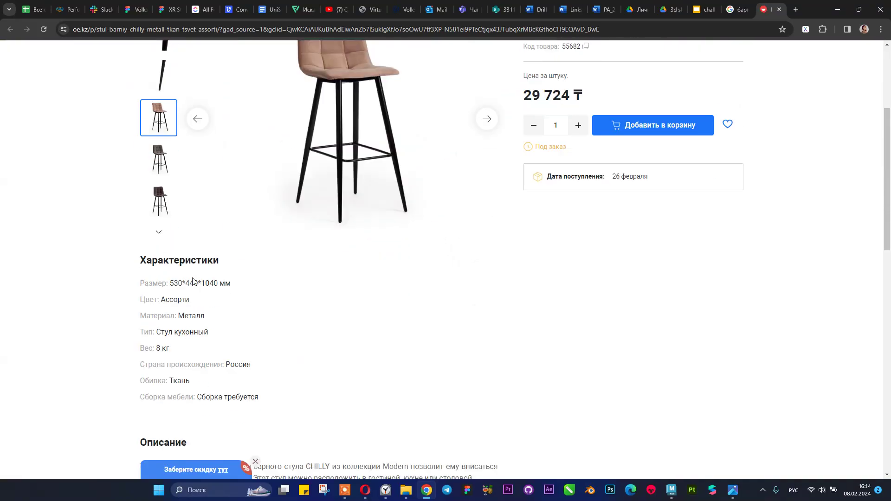
{"action": "left_click_drag", "start_coordinate": [170, 284], "coordinate": [231, 284]}
{"action": "left_click", "coordinate": [142, 285]}
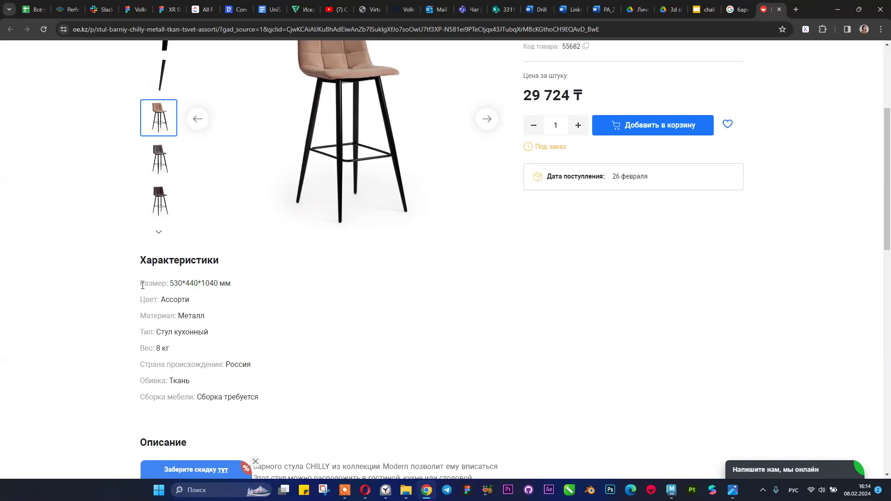
- Return to Maya and duplicate the stool block in place
{"action": "left_click", "coordinate": [835, 10]}
{"action": "mouse_move", "coordinate": [422, 269]}
{"action": "left_mouse_down", "text": "alt"}
{"action": "mouse_move", "coordinate": [406, 235]}
{"action": "mouse_move", "coordinate": [400, 249]}
{"action": "mouse_move", "coordinate": [414, 222]}
{"action": "mouse_move", "coordinate": [402, 241]}
{"action": "left_mouse_up", "text": "alt"}
{"action": "scroll", "coordinate": [399, 234], "scroll_direction": "up", "scroll_amount": 1}
{"action": "key", "text": "ctrl+d"}
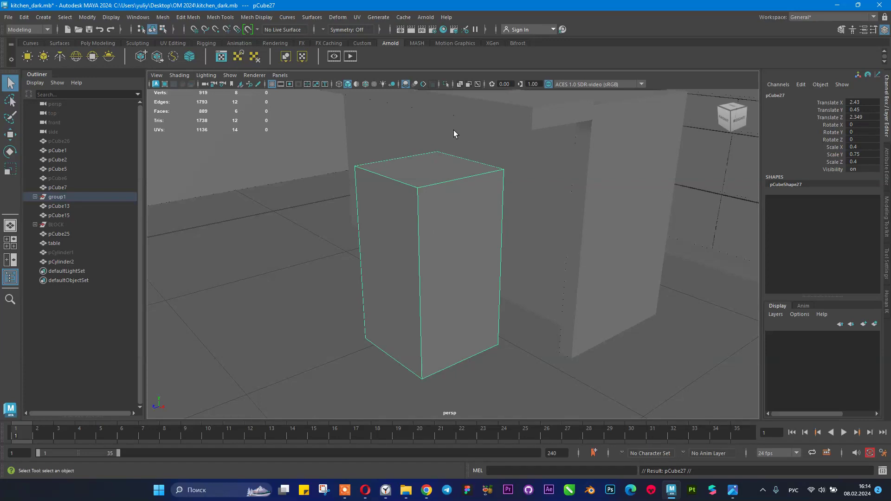
- Expand group1 and rename the original stool block pCube10 to reserv
{"action": "left_click_drag", "start_coordinate": [424, 199], "coordinate": [422, 195], "text": "alt"}
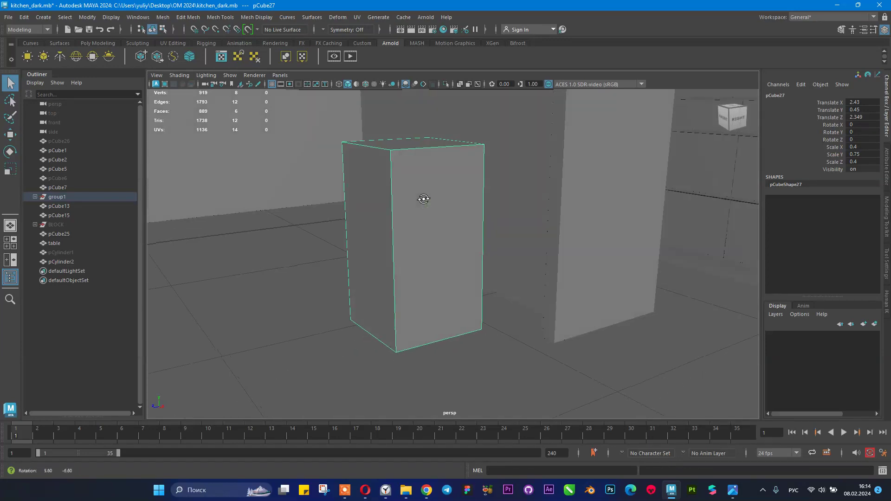
{"action": "left_click", "coordinate": [35, 197]}
{"action": "double_click", "coordinate": [64, 207]}
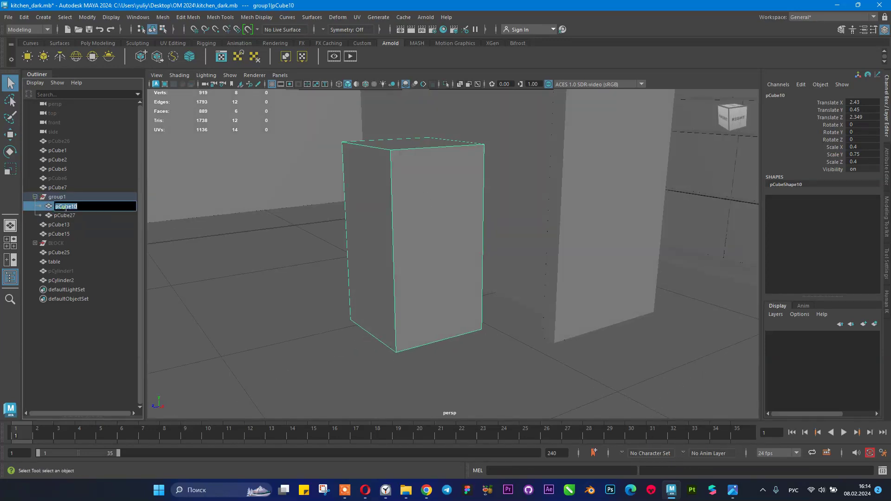
{"action": "type", "text": "куыукс"}
{"action": "key", "text": "BackSpace"}
{"action": "key", "text": "BackSpace"}
{"action": "key", "text": "BackSpace"}
{"action": "key", "text": "BackSpace"}
{"action": "key", "text": "BackSpace"}
{"action": "key", "text": "BackSpace"}
{"action": "key", "text": "alt+shift"}
{"action": "type", "text": "reserv"}
{"action": "key", "text": "Return"}
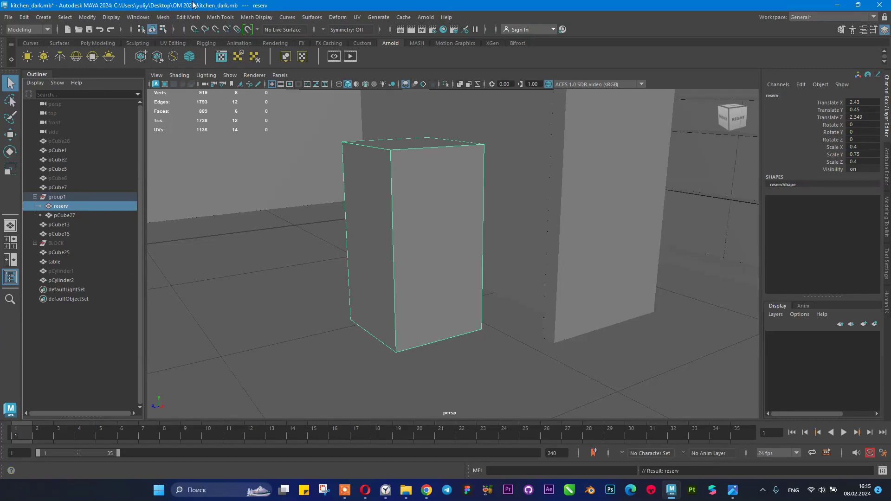
- Flatten the duplicate block pCube27 to a Y scale of about 0.057 and raise it to Translate Y about 1.141 as the seat slab
{"action": "left_click_drag", "start_coordinate": [401, 208], "coordinate": [406, 213], "text": "alt"}
{"action": "right_click_drag", "start_coordinate": [407, 213], "coordinate": [447, 223], "text": "alt"}
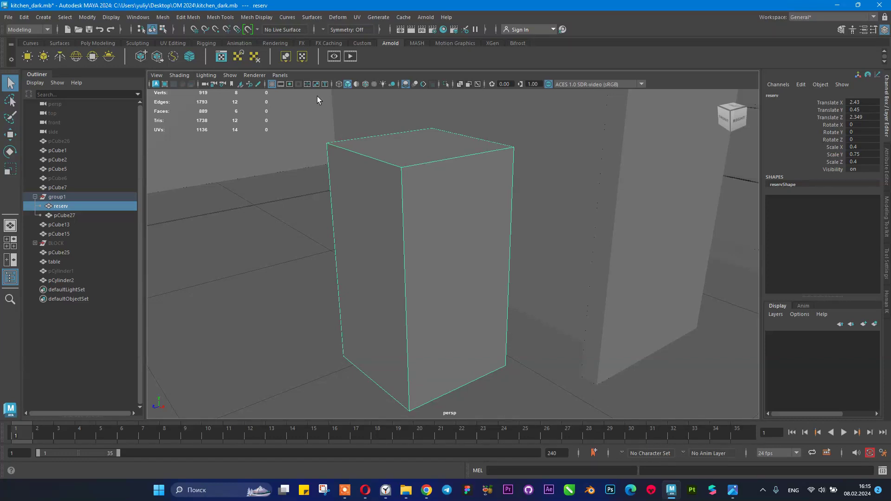
{"action": "left_click_drag", "start_coordinate": [345, 210], "coordinate": [394, 190], "text": "alt"}
{"action": "key", "text": "r"}
{"action": "left_click_drag", "start_coordinate": [426, 282], "coordinate": [431, 321]}
{"action": "key", "text": "ctrl+z"}
{"action": "left_click", "coordinate": [88, 216]}
{"action": "left_click_drag", "start_coordinate": [429, 278], "coordinate": [426, 133]}
{"action": "key", "text": "w"}
{"action": "left_click_drag", "start_coordinate": [403, 166], "coordinate": [416, 246], "text": "alt"}
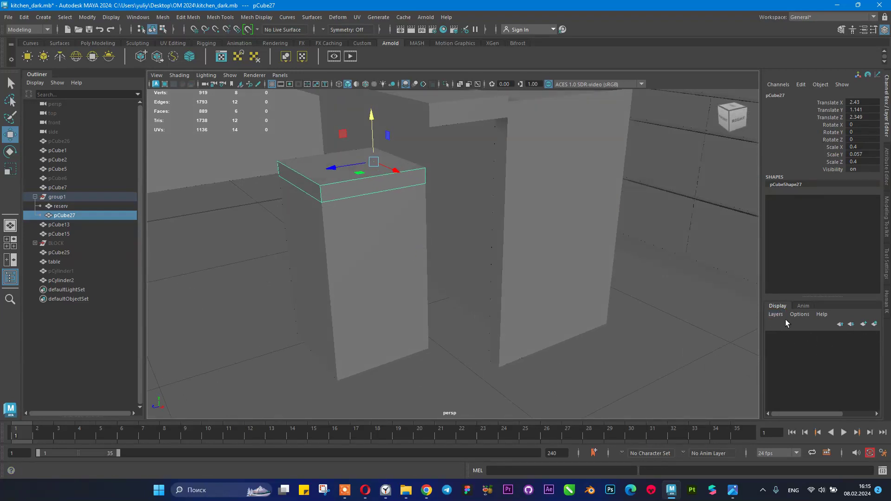
- Assign the reserv block to a new display layer and set that layer to Template mode
{"action": "left_click", "coordinate": [106, 203]}
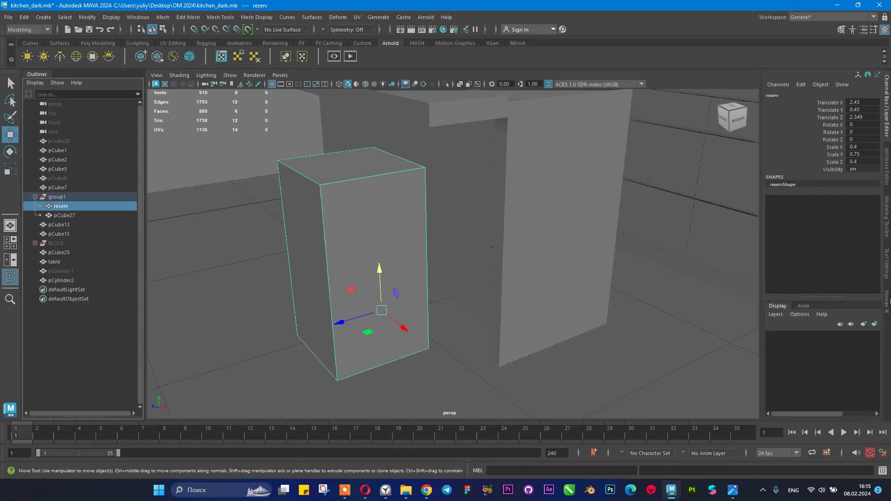
{"action": "left_click", "coordinate": [875, 324]}
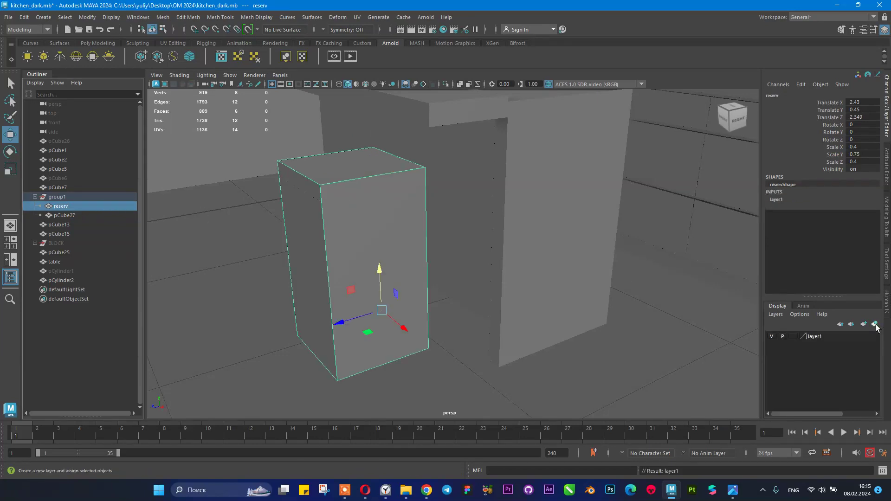
{"action": "left_click", "coordinate": [793, 337]}
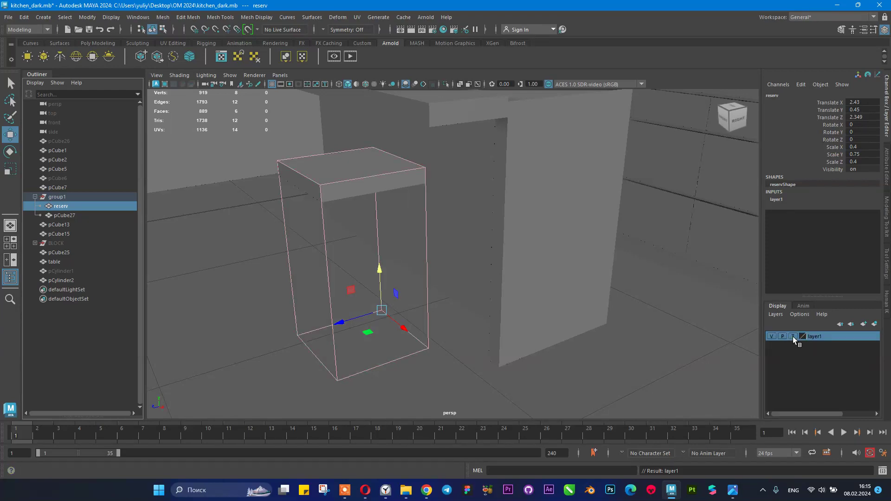
- Switch the reserv block's layer to Reference mode and test which blocks can be selected in the viewport
{"action": "left_click", "coordinate": [793, 336]}
{"action": "left_click", "coordinate": [420, 314]}
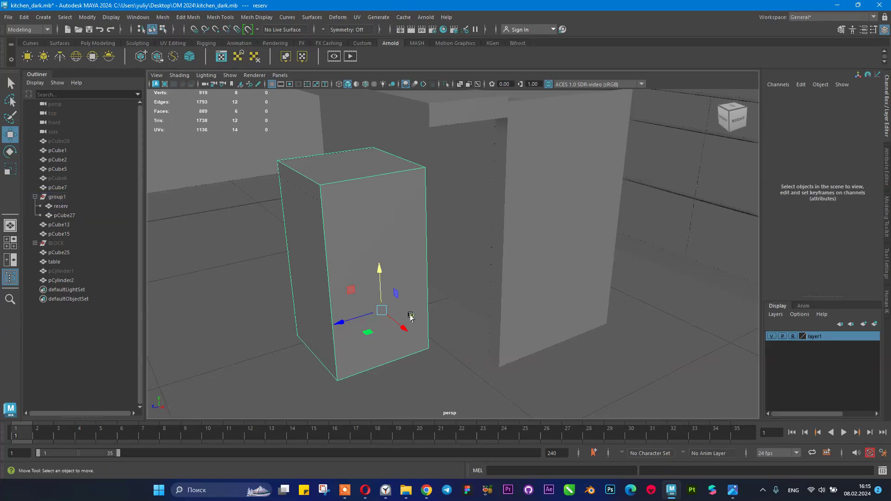
{"action": "left_click", "coordinate": [358, 197]}
{"action": "left_click", "coordinate": [340, 245]}
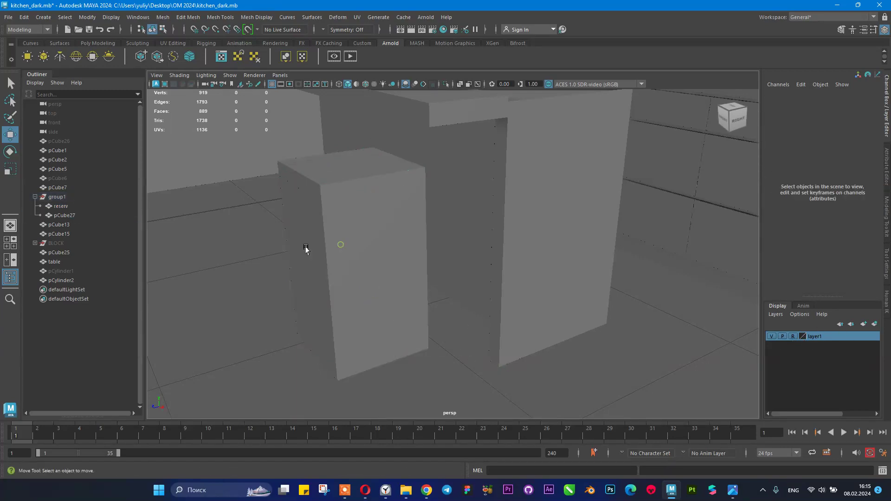
{"action": "left_click", "coordinate": [346, 200]}
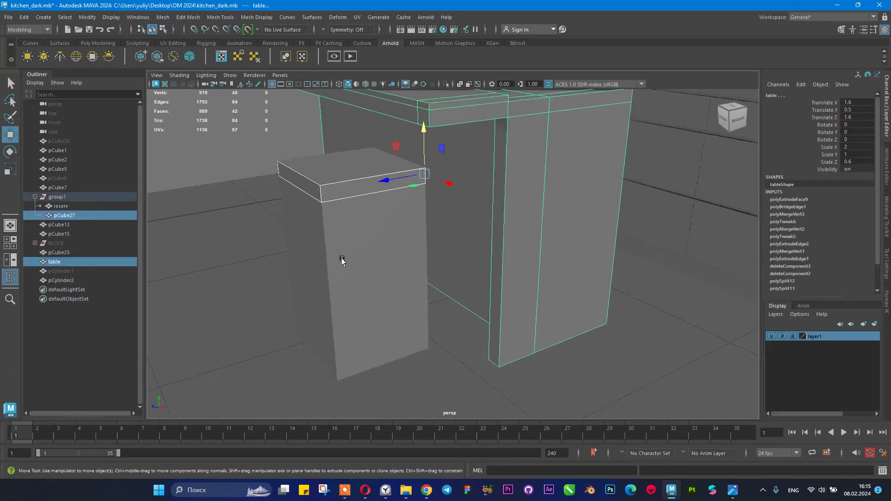
{"action": "left_click", "coordinate": [333, 199]}
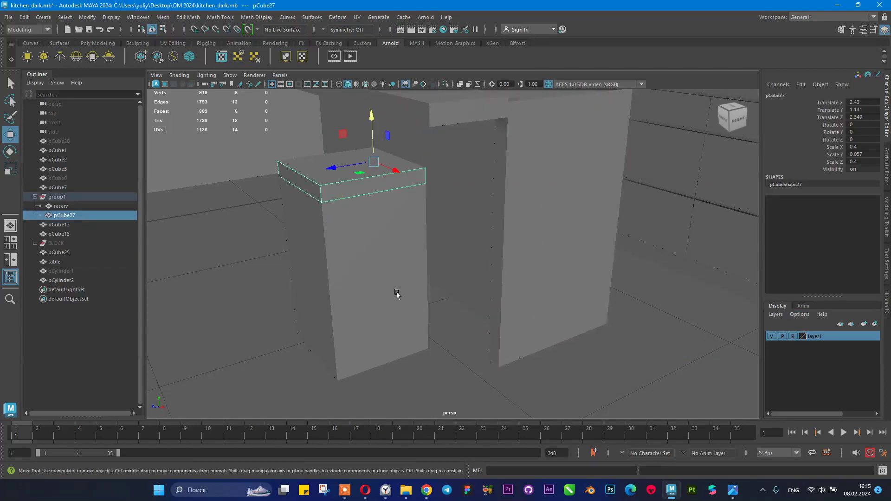
- Try shifting the reserv block along Z with its layer in normal mode, undo the move and restore Template mode
{"action": "left_click", "coordinate": [411, 300]}
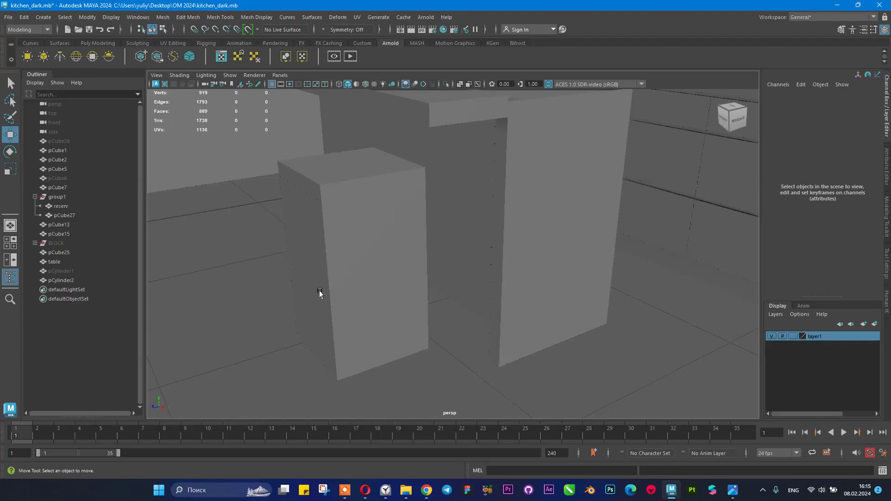
{"action": "left_click", "coordinate": [337, 285]}
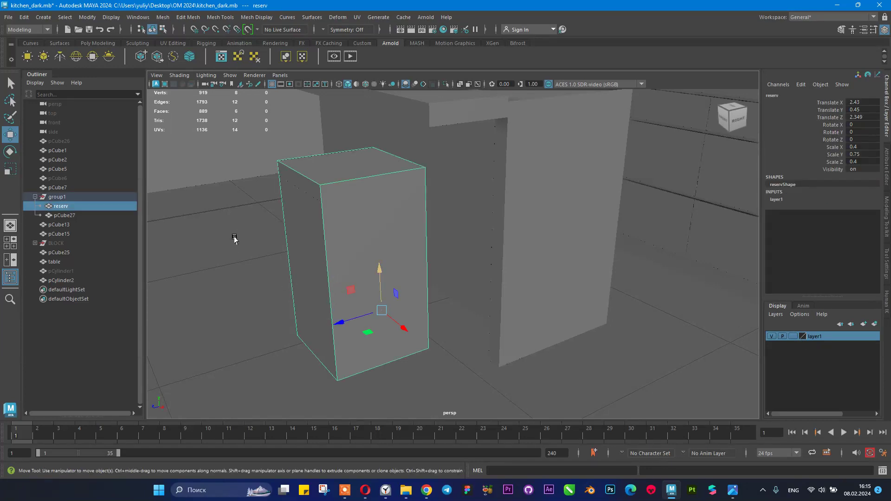
{"action": "left_click_drag", "start_coordinate": [346, 319], "coordinate": [330, 325]}
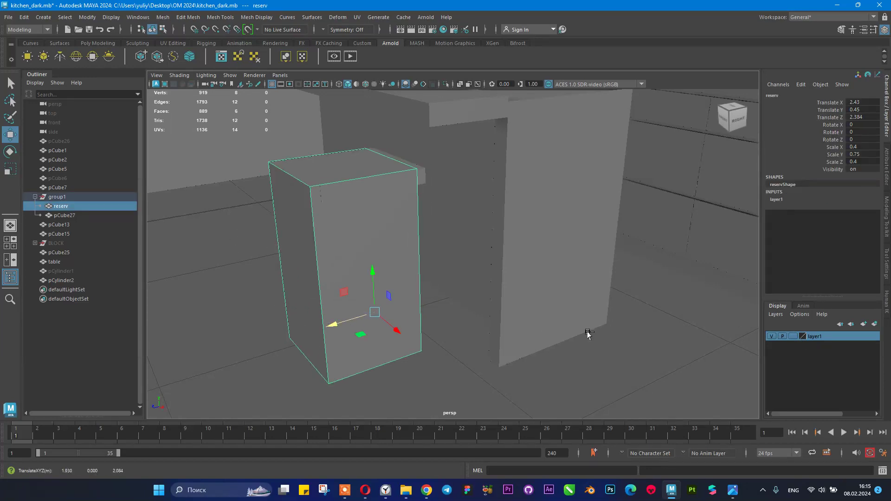
{"action": "key", "text": "ctrl+z"}
{"action": "left_click", "coordinate": [789, 337]}
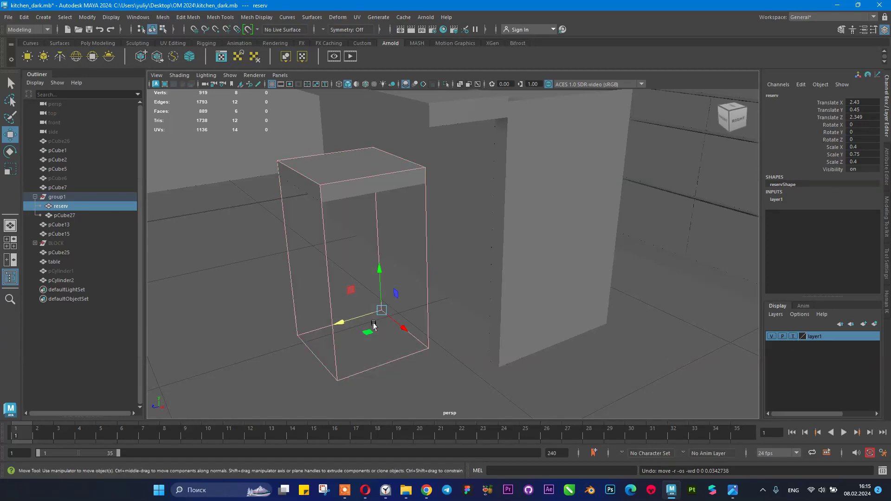
- Test selecting through the templated reserv block and pick the seat slab pCube27
{"action": "left_click", "coordinate": [268, 283]}
{"action": "left_click_drag", "start_coordinate": [269, 283], "coordinate": [237, 282], "text": "alt"}
{"action": "left_click_drag", "start_coordinate": [260, 230], "coordinate": [313, 259]}
{"action": "left_click_drag", "start_coordinate": [343, 316], "coordinate": [316, 285], "text": "alt"}
{"action": "left_click_drag", "start_coordinate": [377, 362], "coordinate": [405, 318]}
{"action": "left_click", "coordinate": [422, 273]}
- Examine the seat slab and the templated block outline from several angles and save the scene
{"action": "left_click_drag", "start_coordinate": [421, 275], "coordinate": [401, 298], "text": "alt"}
{"action": "right_click_drag", "start_coordinate": [402, 298], "coordinate": [415, 298], "text": "alt"}
{"action": "middle_click_drag", "start_coordinate": [414, 298], "coordinate": [448, 344], "text": "alt"}
{"action": "left_click_drag", "start_coordinate": [427, 342], "coordinate": [382, 342], "text": "alt"}
{"action": "middle_click_drag", "start_coordinate": [360, 334], "coordinate": [384, 323], "text": "alt"}
{"action": "right_click_drag", "start_coordinate": [337, 313], "coordinate": [416, 327], "text": "alt"}
{"action": "left_click_drag", "start_coordinate": [416, 326], "coordinate": [424, 328], "text": "alt"}
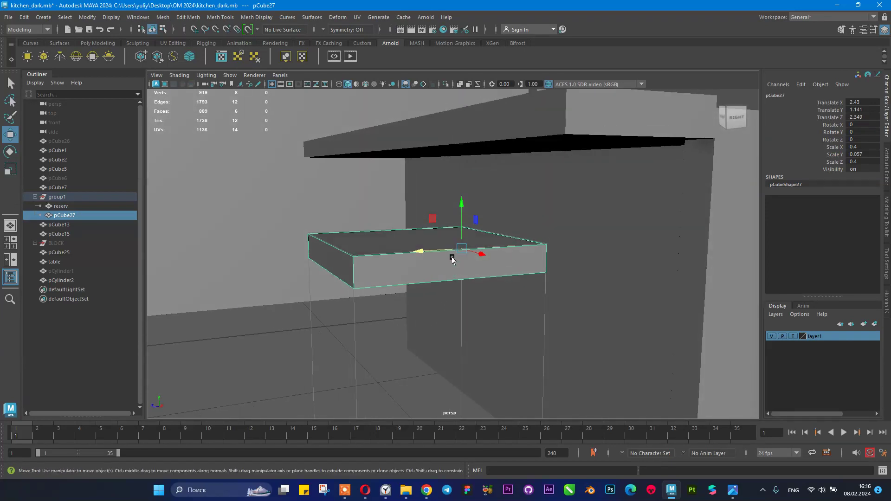
{"action": "left_click_drag", "start_coordinate": [421, 288], "coordinate": [397, 303], "text": "alt"}
{"action": "middle_click_drag", "start_coordinate": [436, 314], "coordinate": [381, 281], "text": "alt"}
{"action": "scroll", "coordinate": [381, 283], "scroll_direction": "up", "scroll_amount": 3}
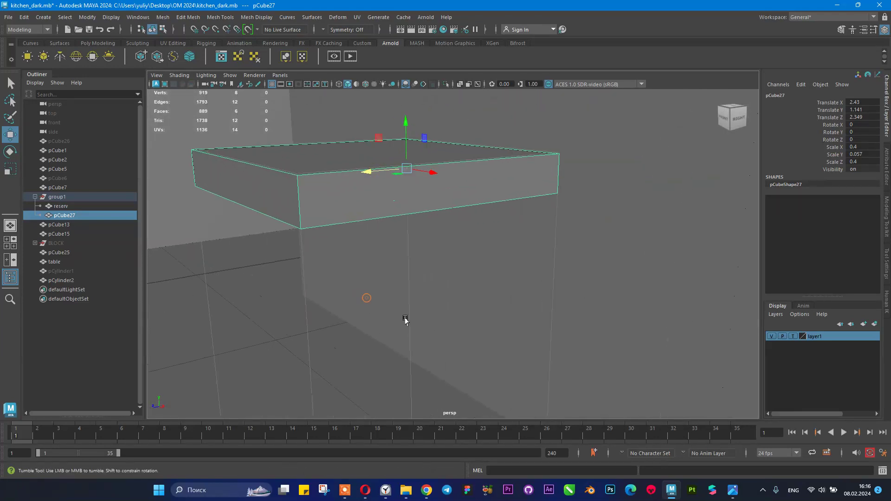
{"action": "left_click_drag", "start_coordinate": [404, 319], "coordinate": [342, 313], "text": "alt"}
{"action": "scroll", "coordinate": [343, 316], "scroll_direction": "down", "scroll_amount": 3}
{"action": "key", "text": "ctrl+s"}
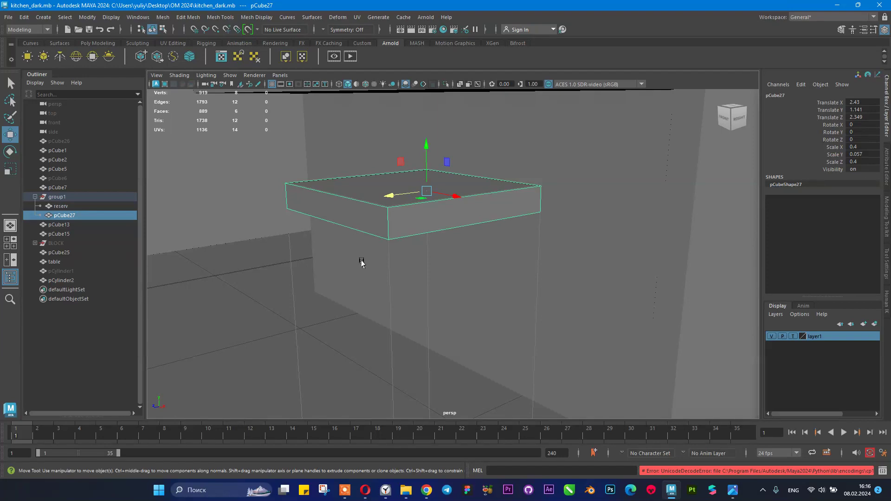
- Snap the pivot of the seat slab pCube27 to the slab's back corner vertex
{"action": "left_click", "coordinate": [71, 150]}
{"action": "left_click_drag", "start_coordinate": [466, 304], "coordinate": [301, 199], "text": "alt"}
{"action": "left_click_drag", "start_coordinate": [416, 211], "coordinate": [342, 239], "text": "alt"}
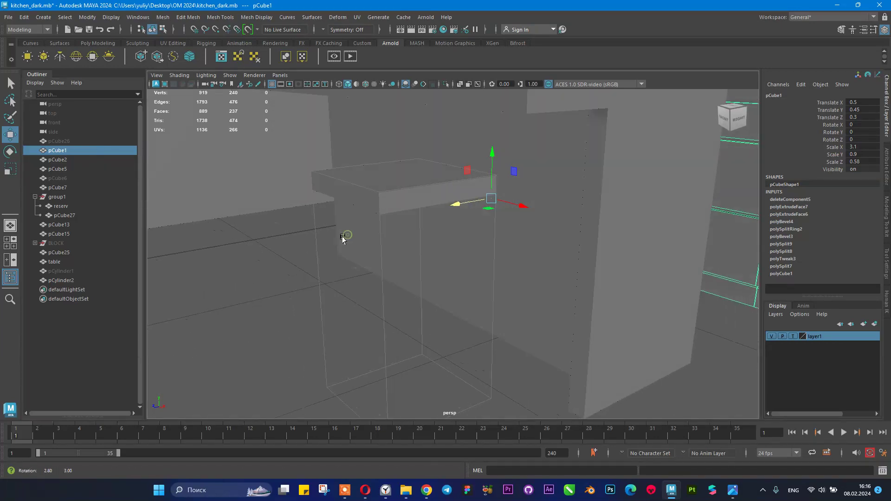
{"action": "left_click", "coordinate": [368, 285]}
{"action": "left_click", "coordinate": [356, 201]}
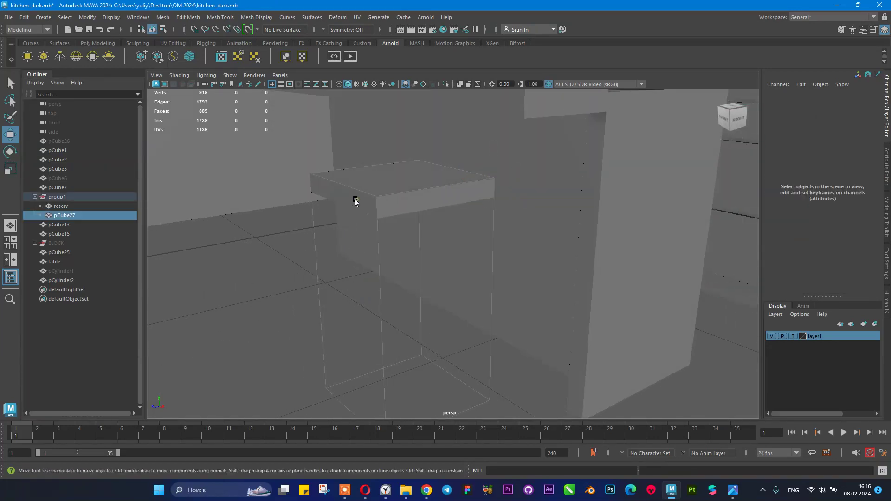
{"action": "left_click_drag", "start_coordinate": [395, 242], "coordinate": [371, 247], "text": "alt"}
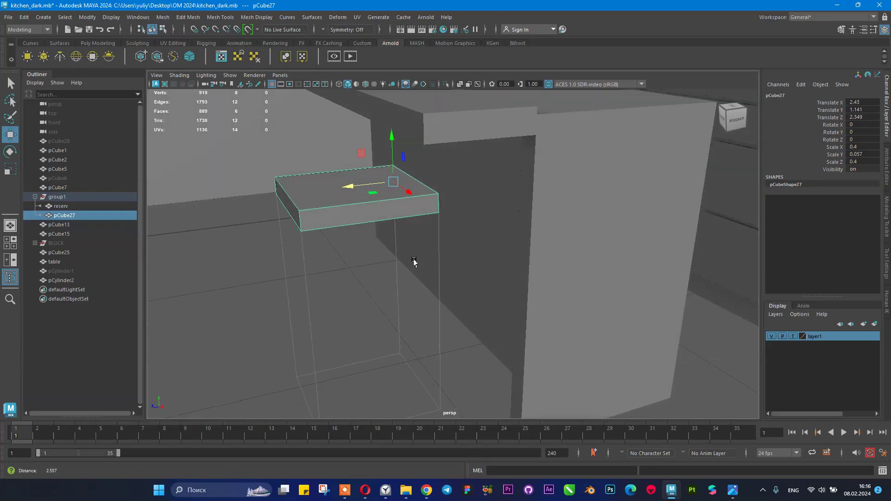
{"action": "right_click_drag", "start_coordinate": [414, 260], "coordinate": [449, 285], "text": "alt"}
{"action": "right_click_drag", "start_coordinate": [348, 250], "coordinate": [395, 270], "text": "alt"}
{"action": "key", "text": "d"}
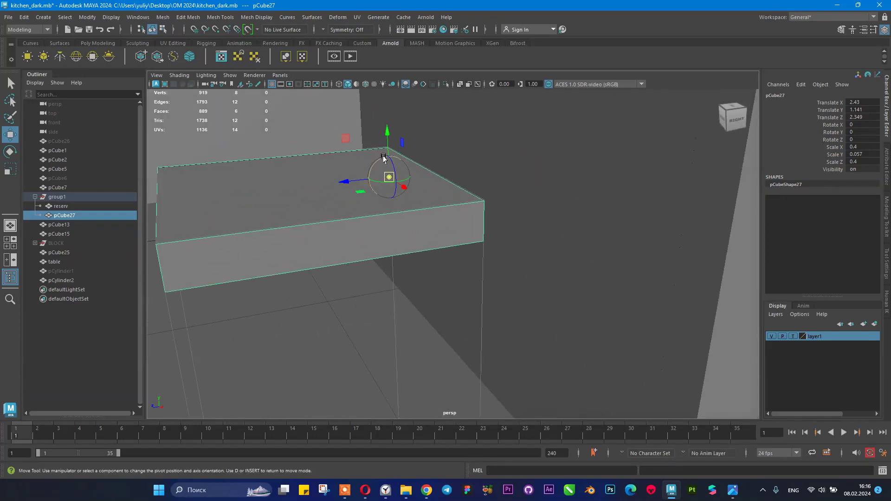
{"action": "key", "text": "v"}
{"action": "mouse_move", "coordinate": [387, 134]}
{"action": "left_mouse_down"}
{"action": "mouse_move", "coordinate": [387, 145]}
{"action": "mouse_move", "coordinate": [383, 130]}
{"action": "left_mouse_up"}
{"action": "key", "text": "d"}
{"action": "left_click", "coordinate": [389, 329]}
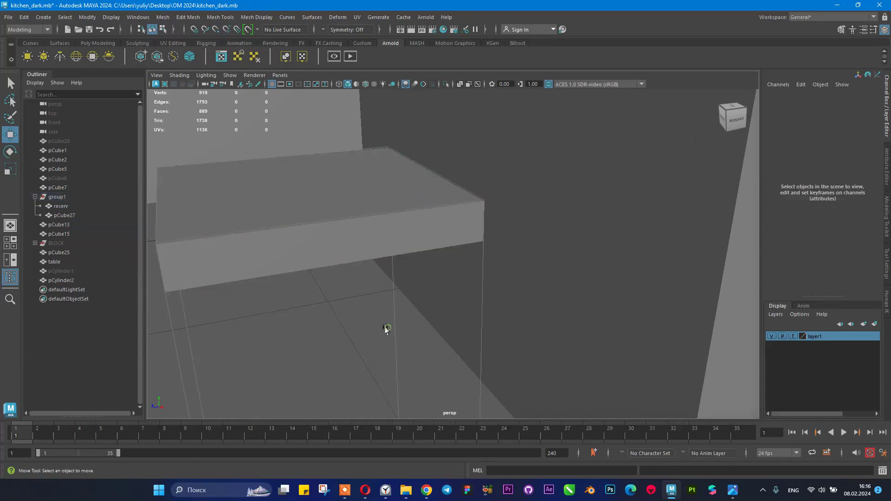
- Select the reserv block by name and test whether it or the seat slab can be picked in the viewport
{"action": "left_click", "coordinate": [65, 207]}
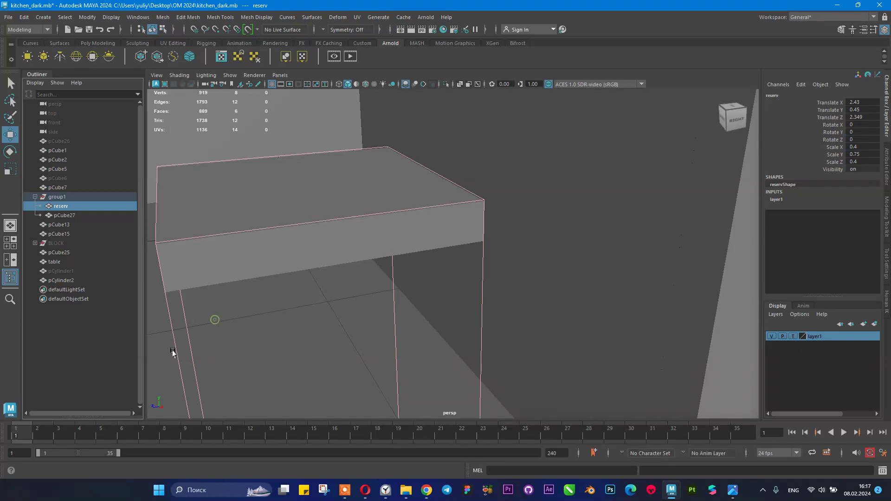
{"action": "left_click", "coordinate": [204, 310]}
{"action": "left_click", "coordinate": [213, 268]}
{"action": "left_click", "coordinate": [187, 327]}
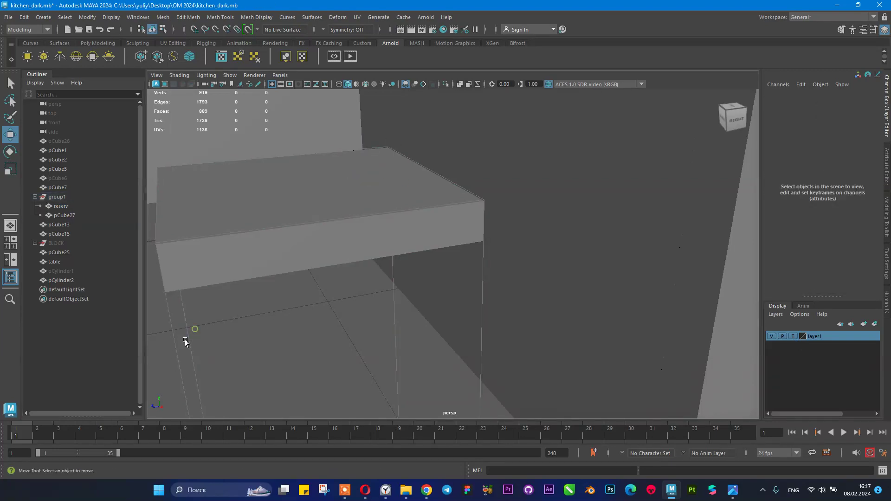
{"action": "left_click", "coordinate": [229, 252]}
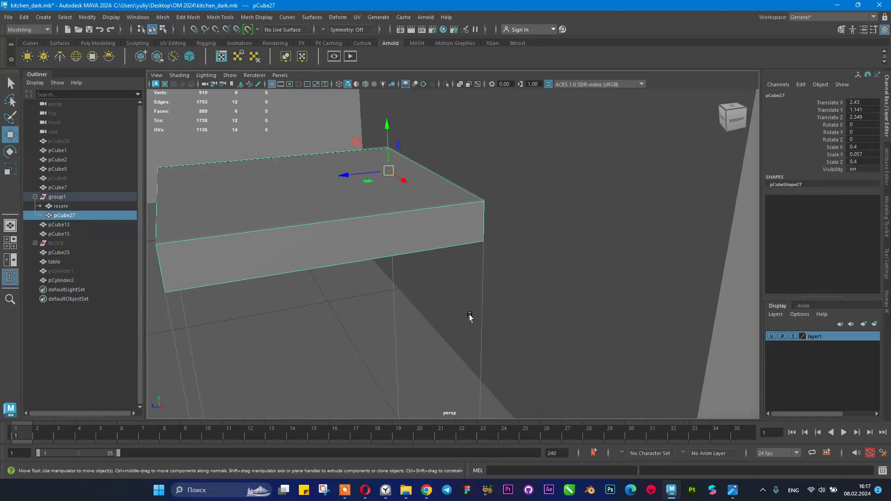
- Select group1 to locate the stool within the whole kitchen scene
{"action": "left_click_drag", "start_coordinate": [461, 310], "coordinate": [501, 304], "text": "alt"}
{"action": "right_click_drag", "start_coordinate": [502, 304], "coordinate": [460, 338], "text": "alt"}
{"action": "left_click_drag", "start_coordinate": [459, 338], "coordinate": [459, 310], "text": "alt"}
{"action": "scroll", "coordinate": [457, 343], "scroll_direction": "down", "scroll_amount": 6}
{"action": "left_click", "coordinate": [472, 361]}
{"action": "left_click", "coordinate": [59, 198]}
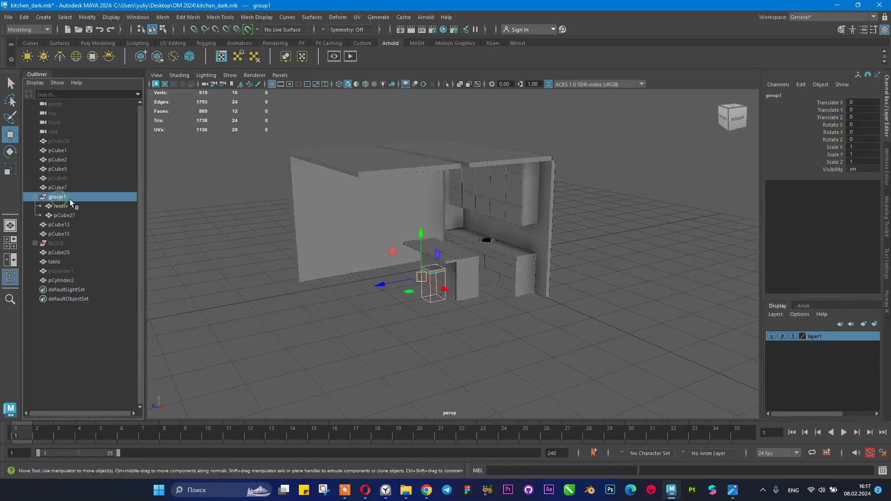
- Group the ceiling slabs pCube13 and pCube15 with the walls pCube7 and pCube2
{"action": "left_click", "coordinate": [445, 170]}
{"action": "left_click", "coordinate": [473, 156], "text": "shift"}
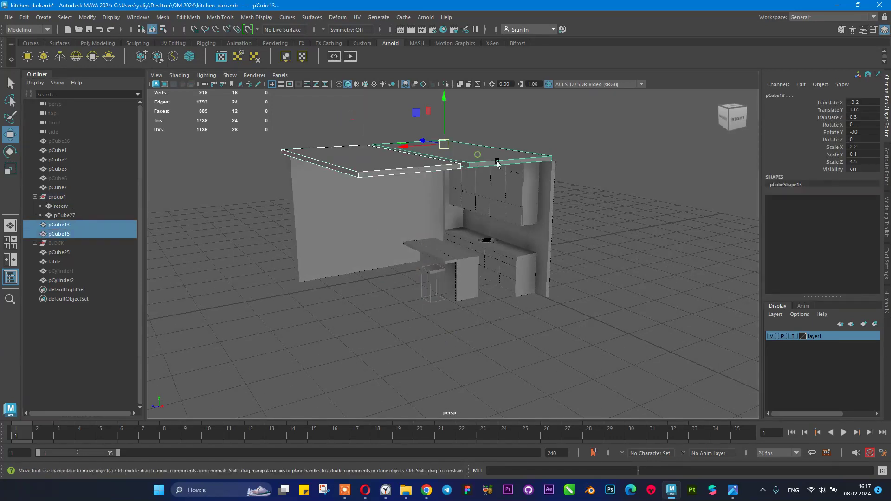
{"action": "left_click", "coordinate": [549, 216], "text": "shift"}
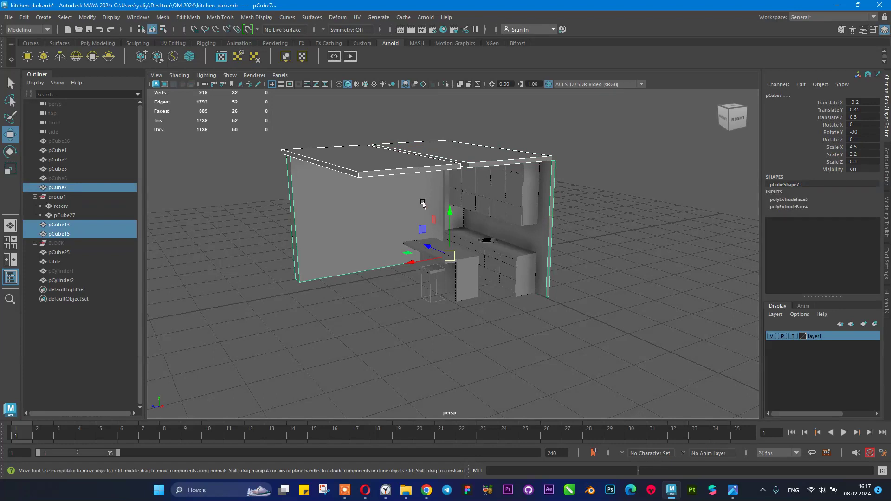
{"action": "left_click_drag", "start_coordinate": [423, 204], "coordinate": [472, 193], "text": "alt"}
{"action": "left_click", "coordinate": [401, 226], "text": "shift"}
{"action": "left_click_drag", "start_coordinate": [482, 232], "coordinate": [410, 233], "text": "alt"}
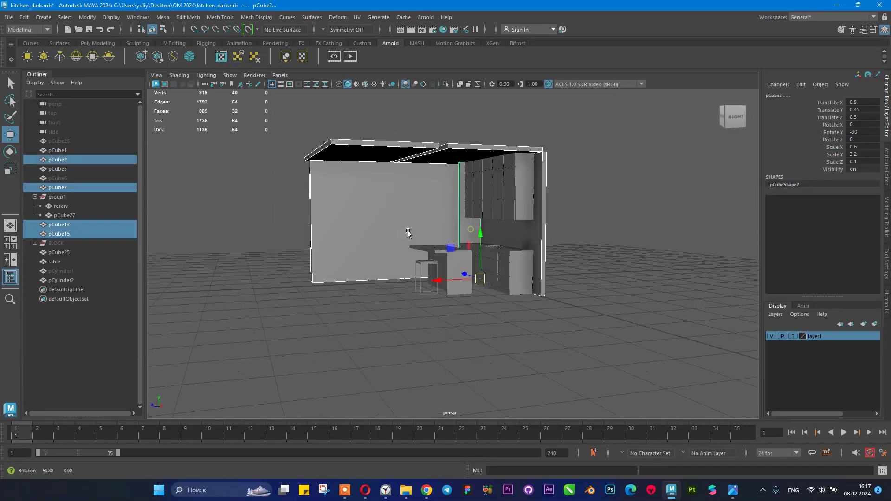
{"action": "right_click_drag", "start_coordinate": [410, 233], "coordinate": [499, 267], "text": "alt"}
{"action": "left_click_drag", "start_coordinate": [500, 266], "coordinate": [274, 262], "text": "alt"}
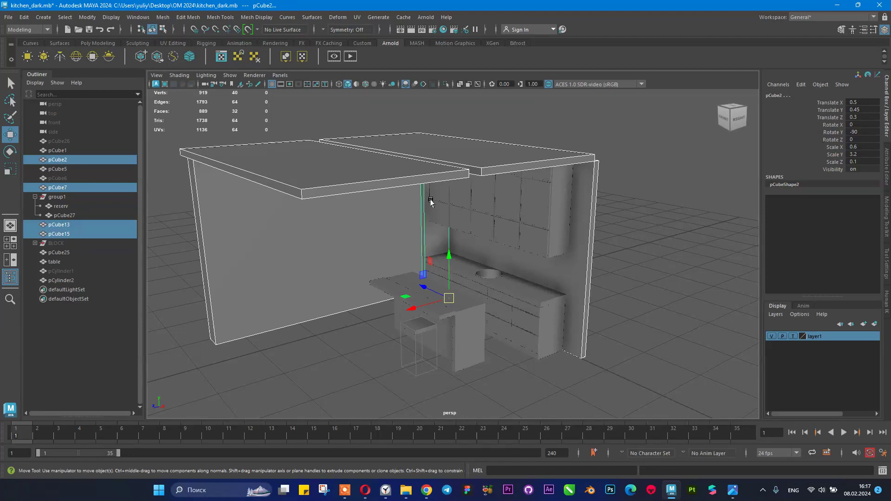
{"action": "key", "text": "ctrl+g"}
- Rename the new group of walls and ceiling slabs to walls and hide it
{"action": "double_click", "coordinate": [60, 252]}
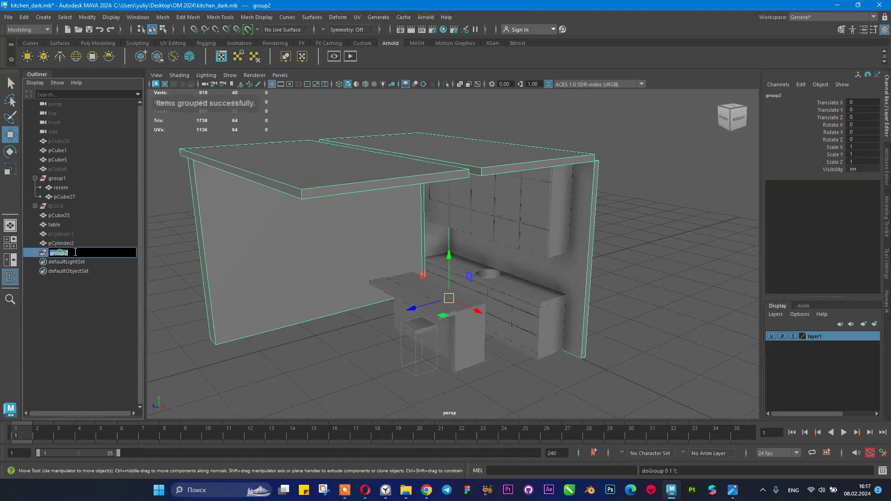
{"action": "type", "text": "w"}
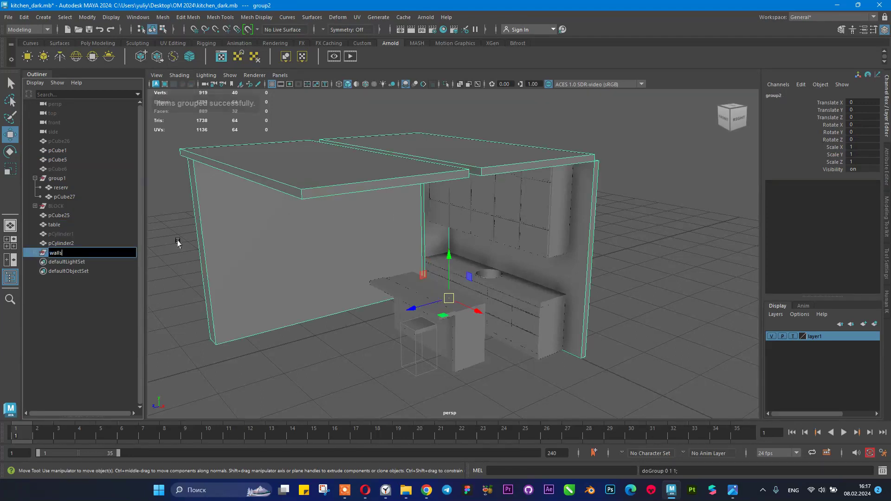
{"action": "type", "text": "alls"}
{"action": "key", "text": "Return"}
{"action": "key", "text": "ctrl+h"}
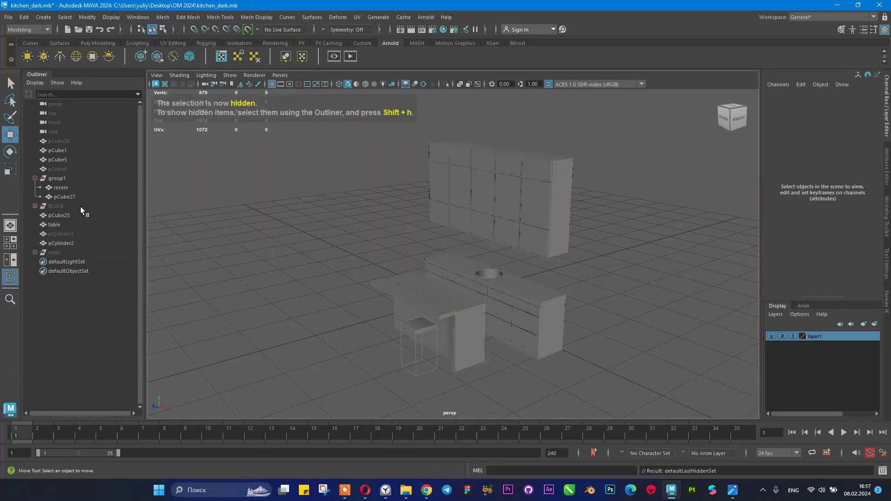
- Hide the table object standing over the stool
{"action": "left_click_drag", "start_coordinate": [323, 247], "coordinate": [327, 229], "text": "alt"}
{"action": "right_click_drag", "start_coordinate": [341, 222], "coordinate": [410, 256], "text": "alt"}
{"action": "mouse_move", "coordinate": [410, 257]}
{"action": "left_mouse_down", "text": "alt"}
{"action": "mouse_move", "coordinate": [419, 266]}
{"action": "mouse_move", "coordinate": [375, 245]}
{"action": "mouse_move", "coordinate": [431, 257]}
{"action": "mouse_move", "coordinate": [418, 260]}
{"action": "left_mouse_up", "text": "alt"}
{"action": "right_click_drag", "start_coordinate": [418, 261], "coordinate": [492, 293], "text": "alt"}
{"action": "left_click", "coordinate": [410, 303]}
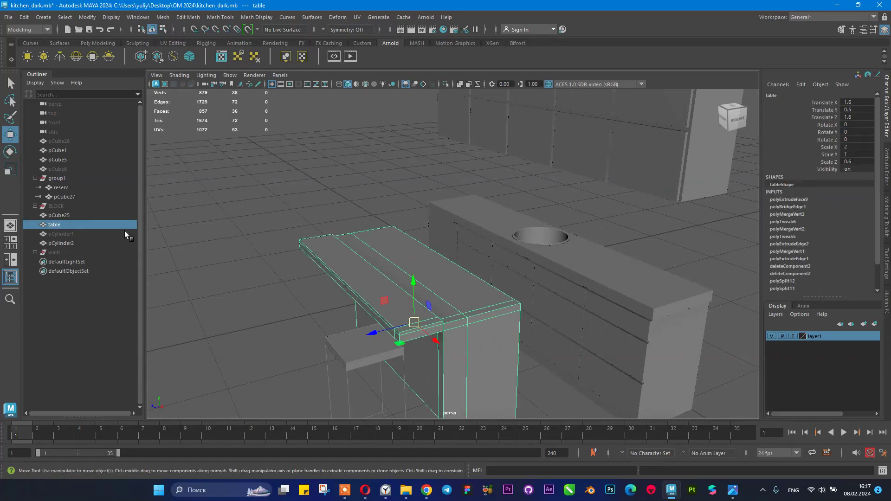
{"action": "key", "text": "ctrl+h"}
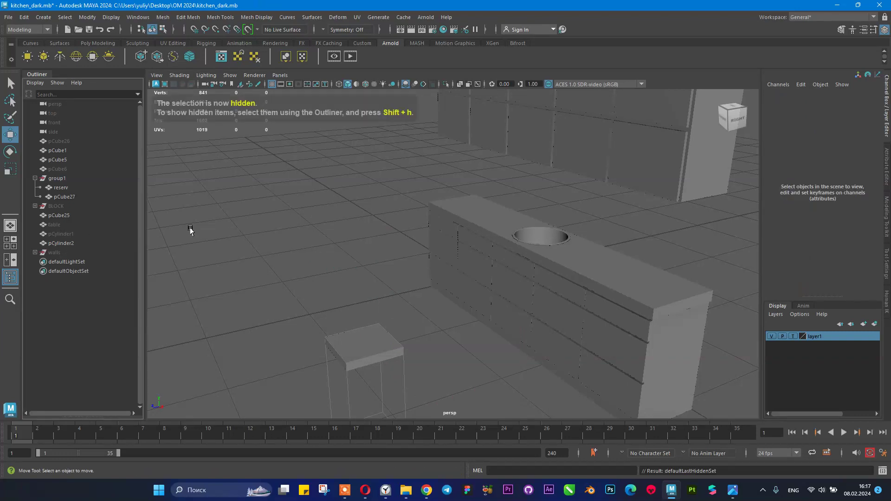
- Clear the selection and save the kitchen scene
{"action": "left_click_drag", "start_coordinate": [241, 261], "coordinate": [185, 214], "text": "alt"}
{"action": "left_click_drag", "start_coordinate": [390, 256], "coordinate": [397, 307], "text": "alt"}
{"action": "left_click", "coordinate": [363, 323]}
{"action": "left_click", "coordinate": [431, 349]}
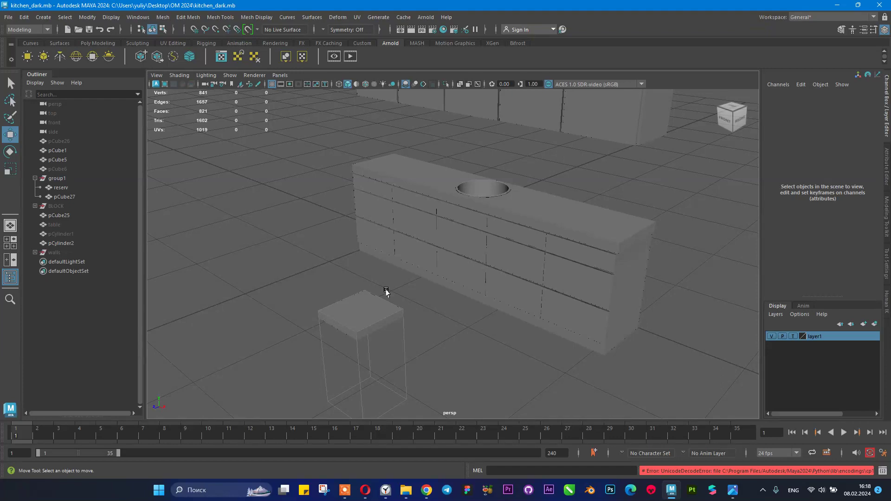
{"action": "left_click", "coordinate": [9, 17]}
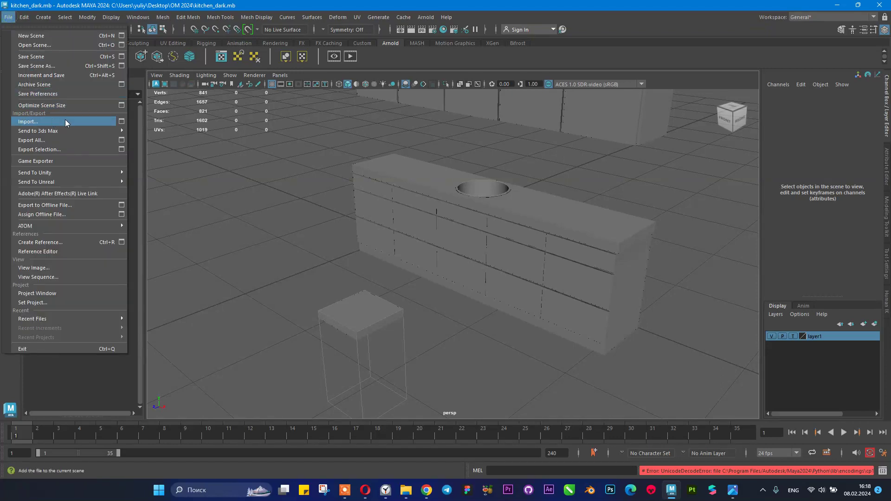
{"action": "left_click", "coordinate": [338, 238]}
{"action": "left_click_drag", "start_coordinate": [338, 239], "coordinate": [414, 240], "text": "alt"}
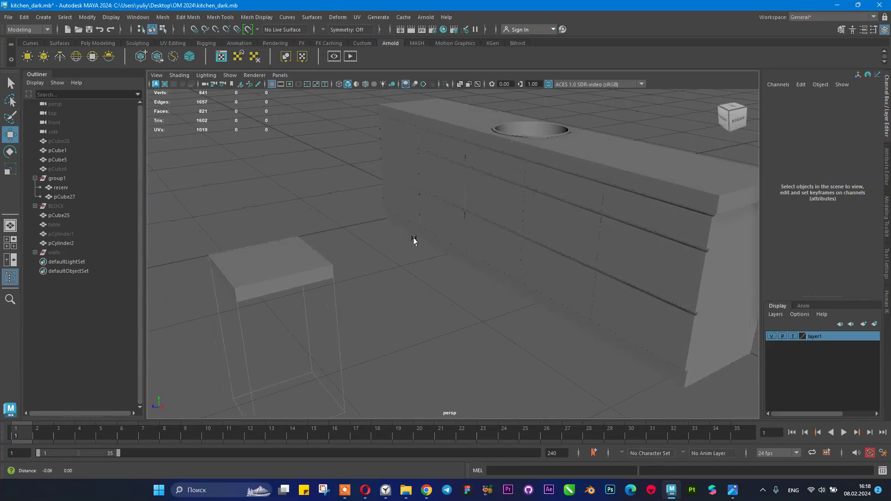
- Move the seat block's pivot to its upper corner and snap that corner onto the matching top corner of the placeholder box
{"action": "middle_click_drag", "start_coordinate": [414, 239], "coordinate": [448, 227], "text": "alt"}
{"action": "scroll", "coordinate": [407, 268], "scroll_direction": "up", "scroll_amount": 3}
{"action": "left_click", "coordinate": [269, 237]}
{"action": "middle_click_drag", "start_coordinate": [269, 236], "coordinate": [330, 231], "text": "alt"}
{"action": "left_click_drag", "start_coordinate": [447, 263], "coordinate": [453, 230], "text": "alt"}
{"action": "right_click_drag", "start_coordinate": [453, 230], "coordinate": [530, 293], "text": "alt"}
{"action": "middle_click_drag", "start_coordinate": [455, 253], "coordinate": [553, 288], "text": "alt"}
{"action": "right_click_drag", "start_coordinate": [491, 268], "coordinate": [459, 269], "text": "alt"}
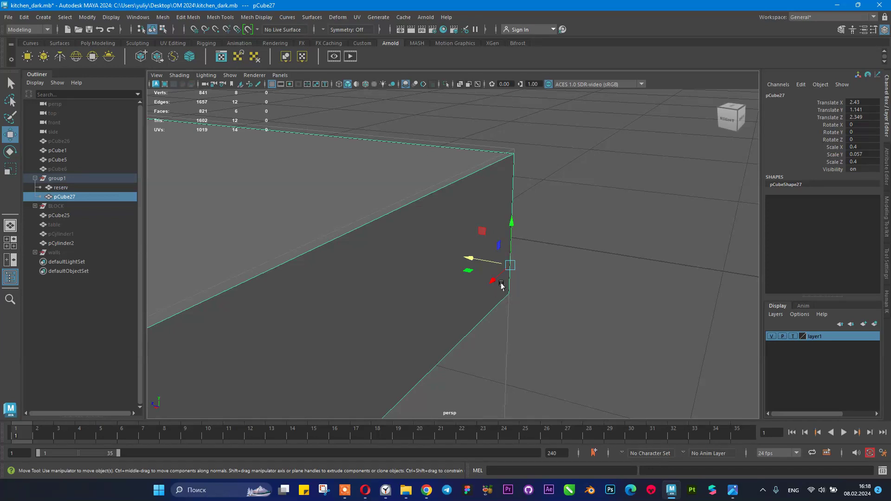
{"action": "key", "text": "d"}
{"action": "left_click_drag", "start_coordinate": [510, 265], "coordinate": [511, 213]}
{"action": "left_click_drag", "start_coordinate": [514, 156], "coordinate": [514, 150]}
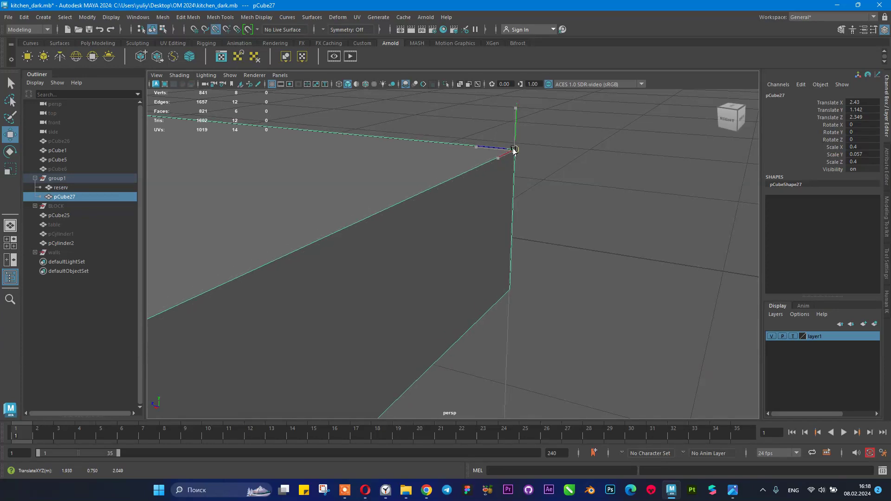
{"action": "scroll", "coordinate": [534, 185], "scroll_direction": "down", "scroll_amount": 5}
{"action": "left_click_drag", "start_coordinate": [537, 195], "coordinate": [525, 221], "text": "alt"}
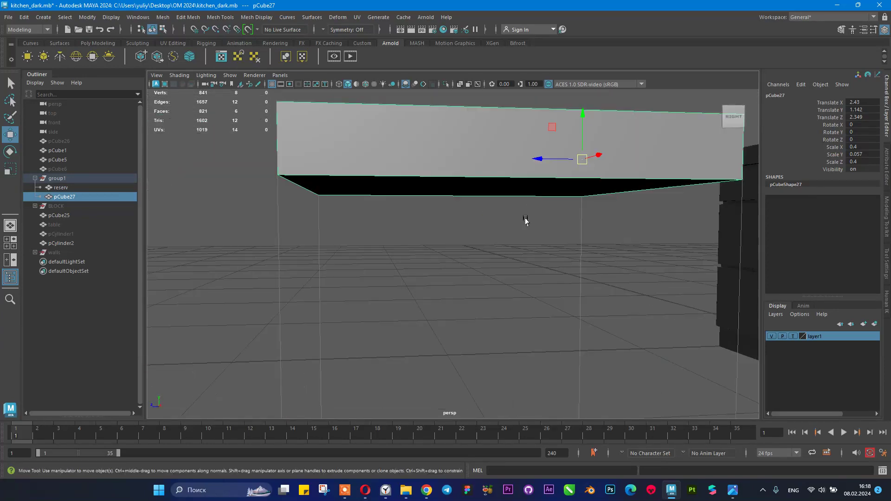
- Clear the selection and compare the stool with the reference photo and the temporarily shown table, leaving the table hidden
{"action": "scroll", "coordinate": [464, 236], "scroll_direction": "down", "scroll_amount": 3}
{"action": "left_click", "coordinate": [384, 281]}
{"action": "left_click_drag", "start_coordinate": [388, 288], "coordinate": [366, 225], "text": "alt"}
{"action": "left_click", "coordinate": [732, 490]}
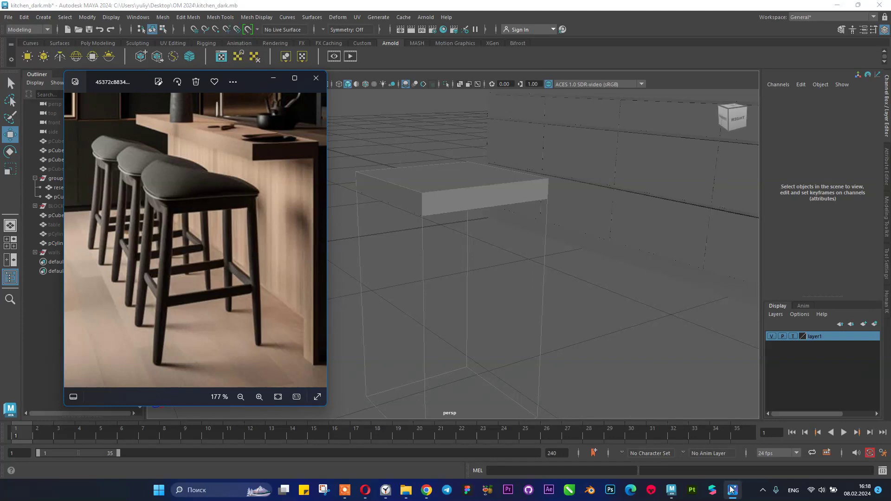
{"action": "left_click_drag", "start_coordinate": [553, 302], "coordinate": [504, 294], "text": "alt"}
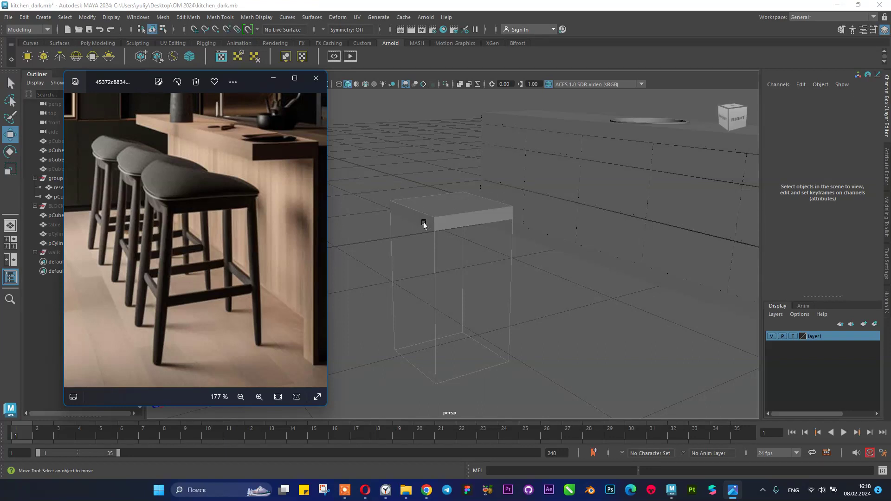
{"action": "left_click", "coordinate": [51, 225]}
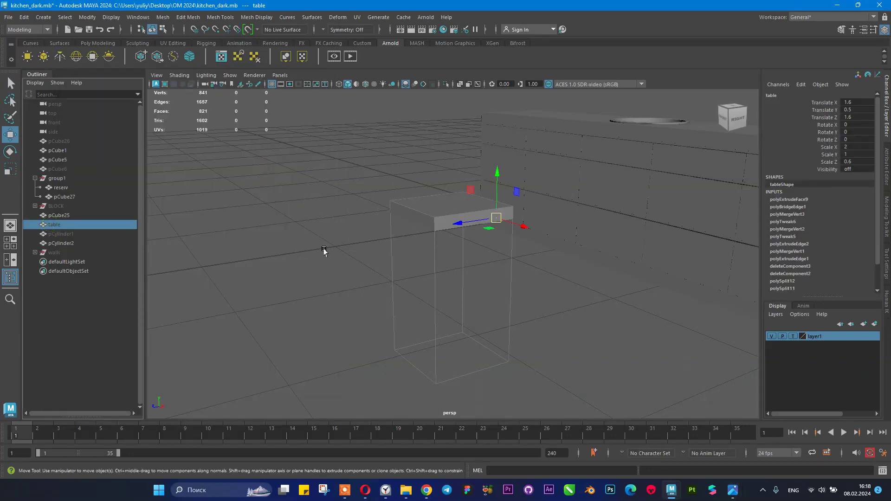
{"action": "key", "text": "shift+h"}
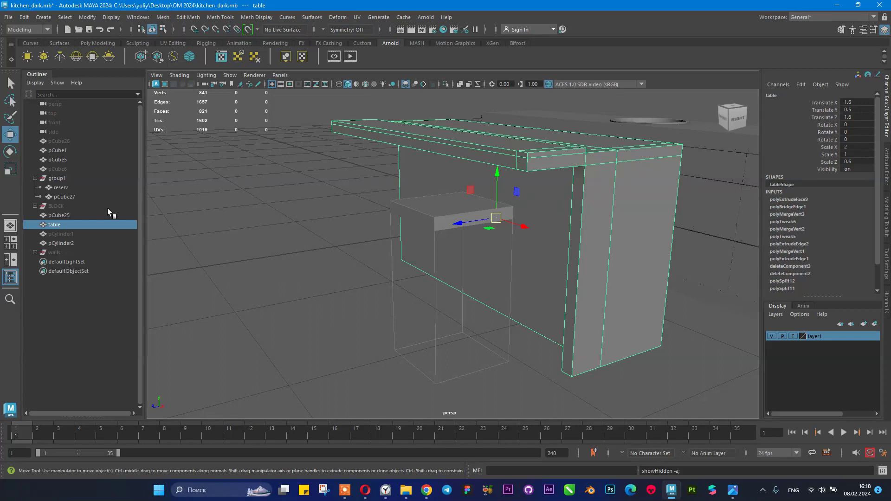
{"action": "key", "text": "ctrl+h"}
- Examine the front stool's seat frame and legs in the reference photo and compare them with the seat block's underside
{"action": "left_click", "coordinate": [732, 490]}
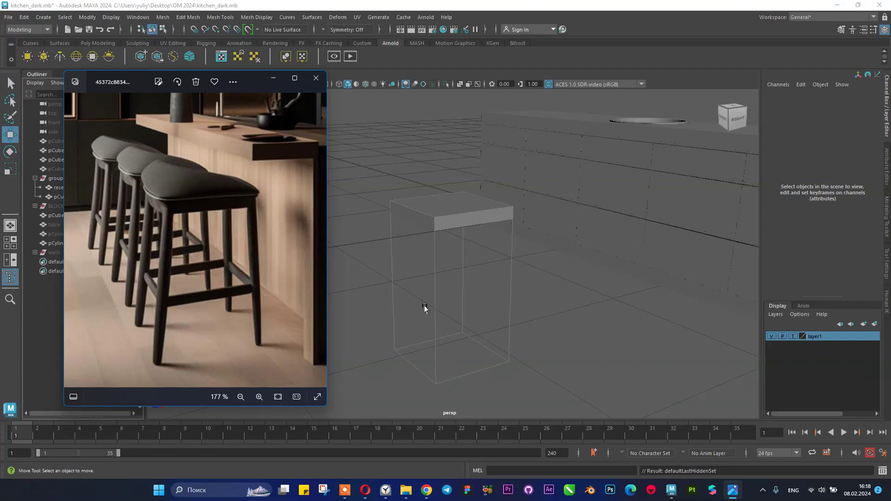
{"action": "scroll", "coordinate": [236, 232], "scroll_direction": "up", "scroll_amount": 5}
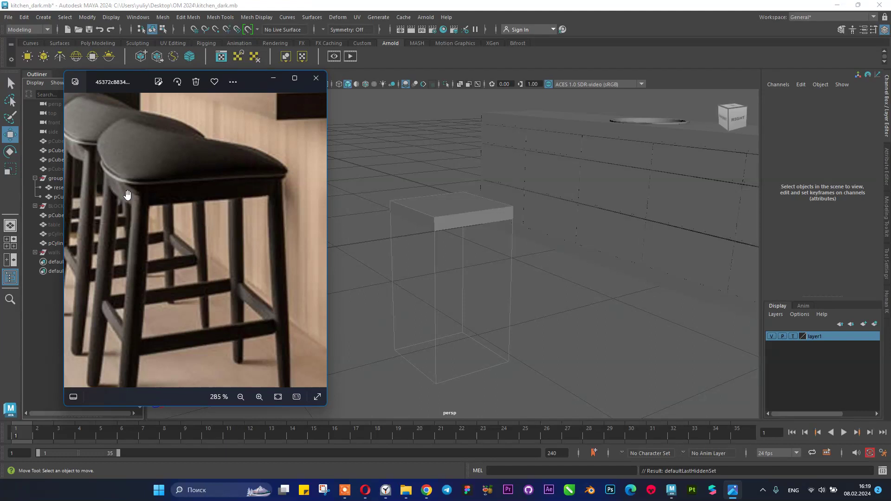
{"action": "scroll", "coordinate": [172, 183], "scroll_direction": "up", "scroll_amount": 2}
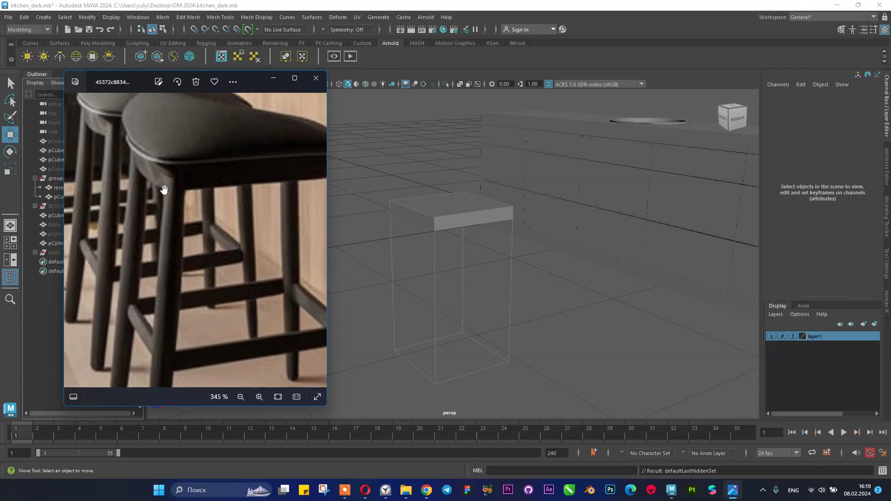
{"action": "scroll", "coordinate": [191, 219], "scroll_direction": "down", "scroll_amount": 2}
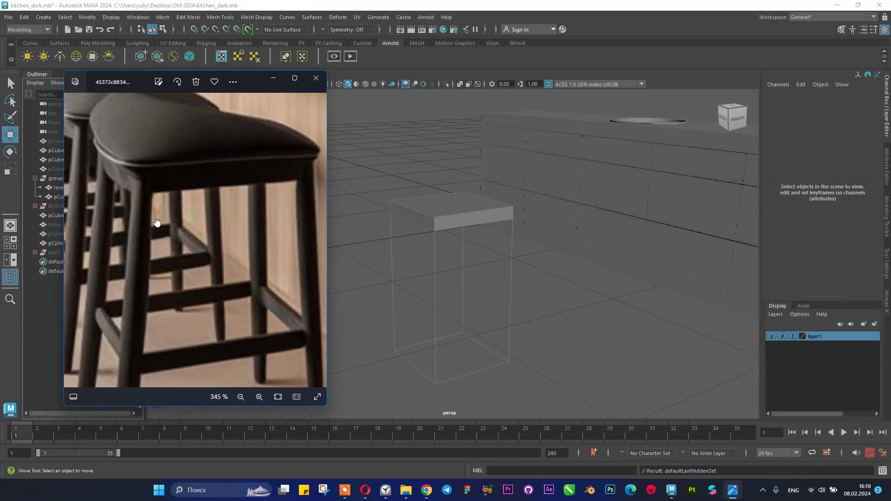
{"action": "left_click_drag", "start_coordinate": [191, 246], "coordinate": [203, 223]}
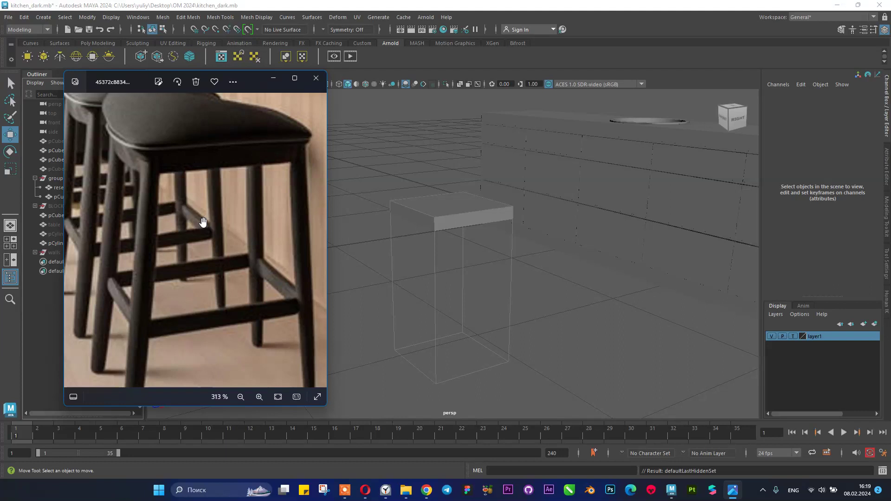
{"action": "scroll", "coordinate": [203, 223], "scroll_direction": "down", "scroll_amount": 1}
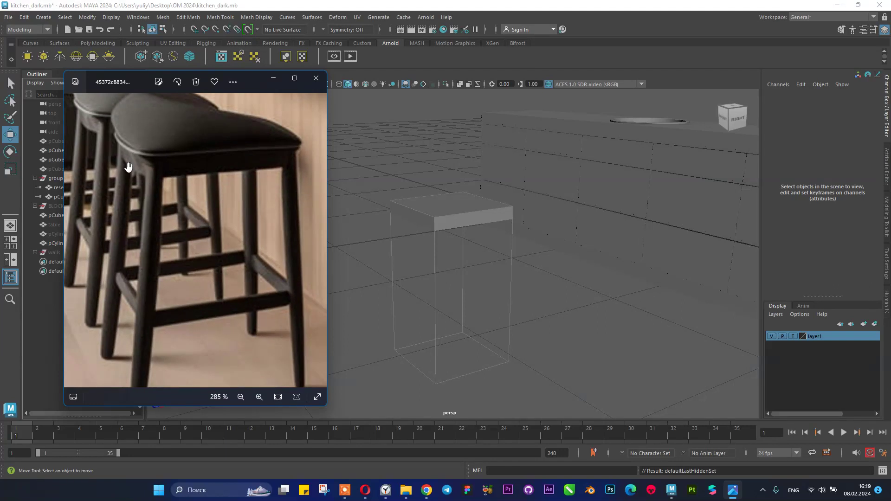
{"action": "left_click", "coordinate": [449, 223]}
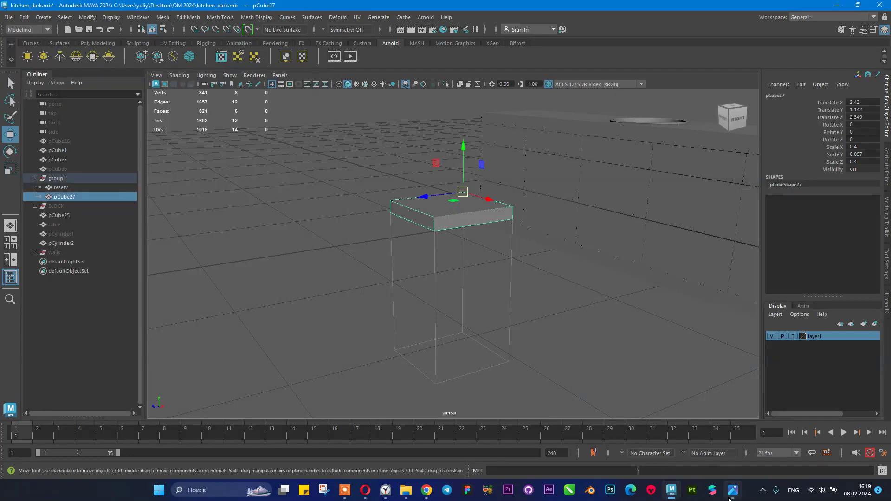
{"action": "left_click", "coordinate": [733, 489]}
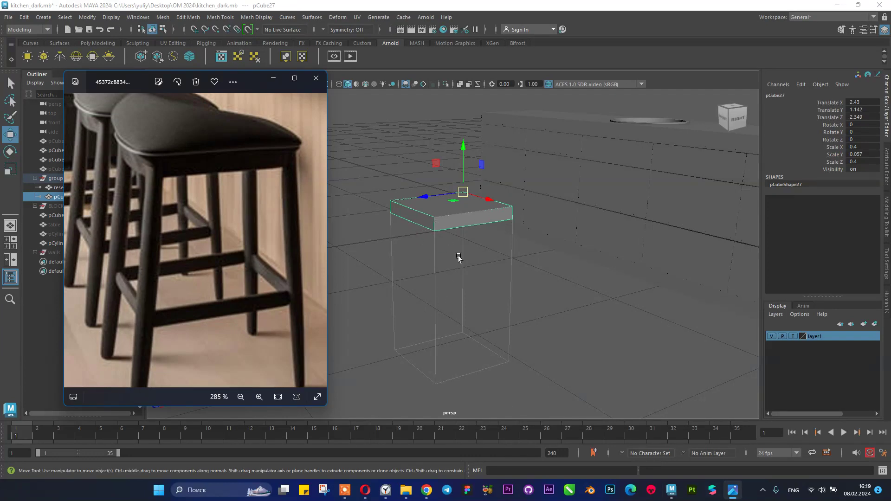
{"action": "middle_click_drag", "start_coordinate": [460, 246], "coordinate": [472, 258], "text": "alt"}
{"action": "right_click_drag", "start_coordinate": [454, 249], "coordinate": [507, 266], "text": "alt"}
{"action": "middle_click_drag", "start_coordinate": [507, 266], "coordinate": [487, 280], "text": "alt"}
{"action": "right_click_drag", "start_coordinate": [495, 274], "coordinate": [585, 311], "text": "alt"}
{"action": "left_click_drag", "start_coordinate": [585, 311], "coordinate": [575, 290], "text": "alt"}
{"action": "left_click_drag", "start_coordinate": [506, 209], "coordinate": [492, 195], "text": "alt"}
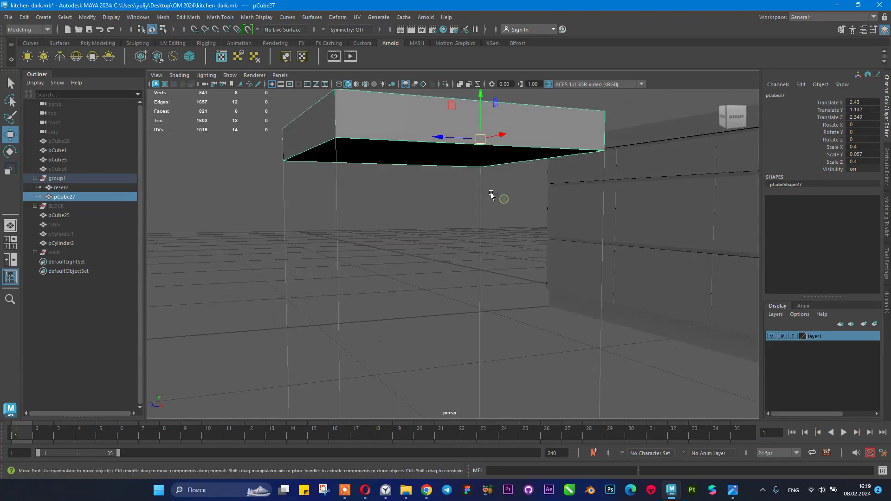
{"action": "right_click_drag", "start_coordinate": [493, 195], "coordinate": [488, 193], "text": "alt"}
{"action": "left_click", "coordinate": [731, 489]}
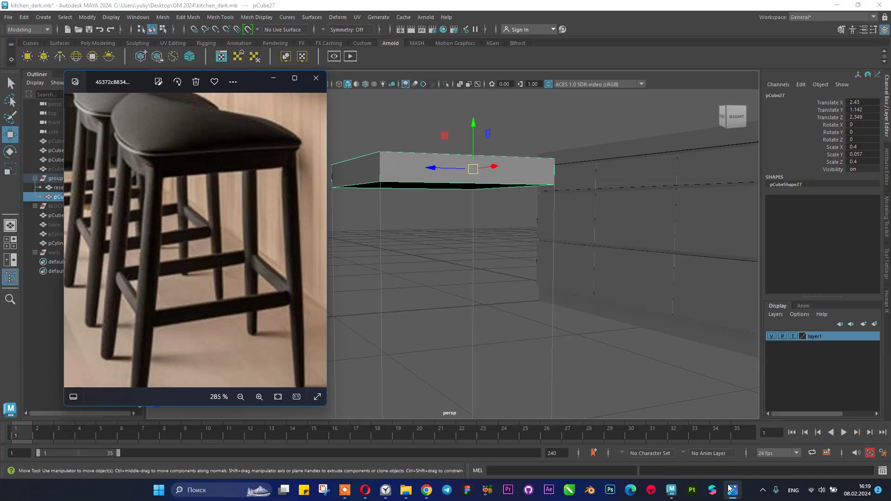
- Insert a horizontal edge loop around the seat block about halfway up its sides with Multi-Cut
{"action": "left_click", "coordinate": [398, 192]}
{"action": "middle_click_drag", "start_coordinate": [425, 187], "coordinate": [442, 183], "text": "alt"}
{"action": "right_click_drag", "start_coordinate": [446, 183], "coordinate": [404, 186], "text": "shift"}
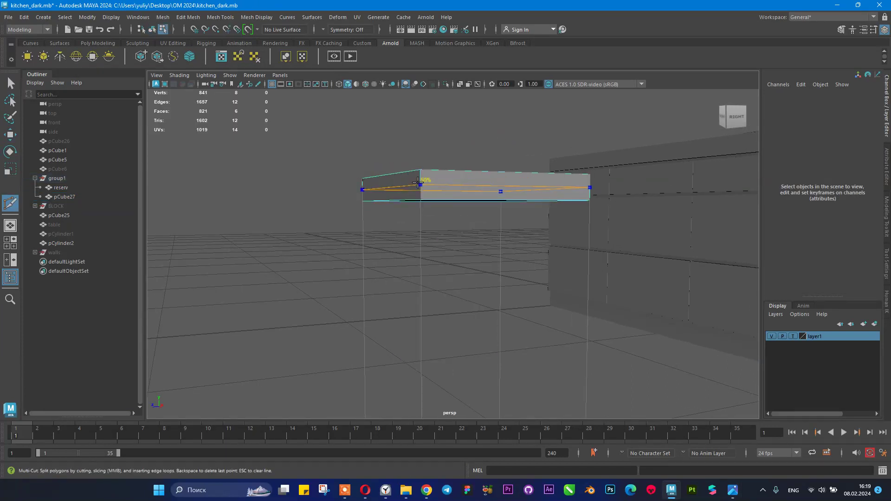
{"action": "left_click", "coordinate": [419, 184], "text": "ctrl"}
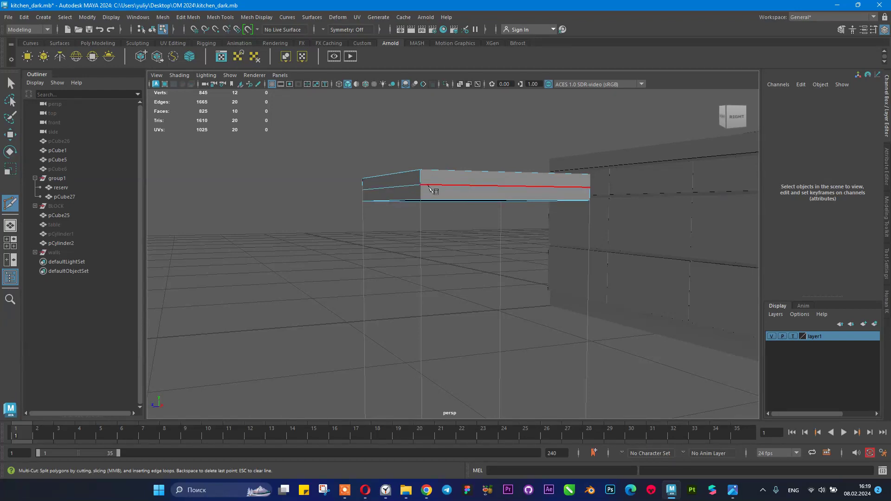
{"action": "left_click_drag", "start_coordinate": [465, 222], "coordinate": [404, 231], "text": "alt"}
{"action": "middle_click_drag", "start_coordinate": [404, 231], "coordinate": [404, 185], "text": "alt"}
{"action": "right_click_drag", "start_coordinate": [404, 186], "coordinate": [464, 235], "text": "alt"}
{"action": "left_click", "coordinate": [360, 209]}
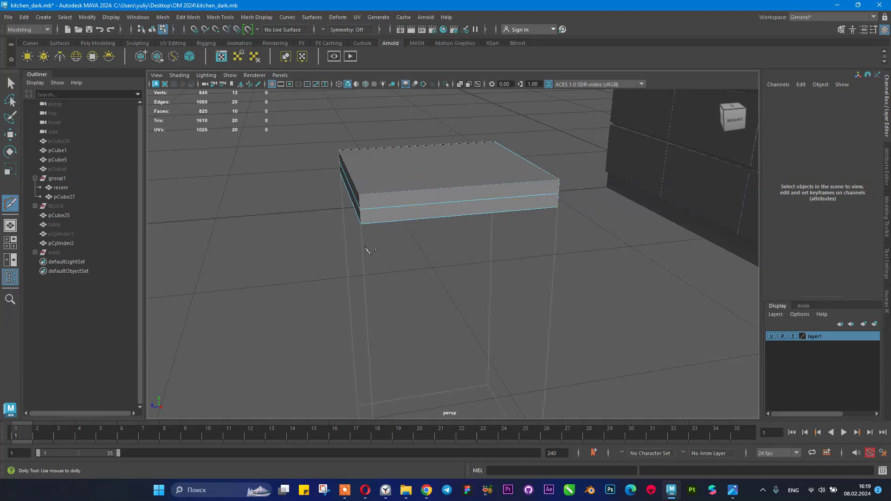
{"action": "key", "text": "q"}
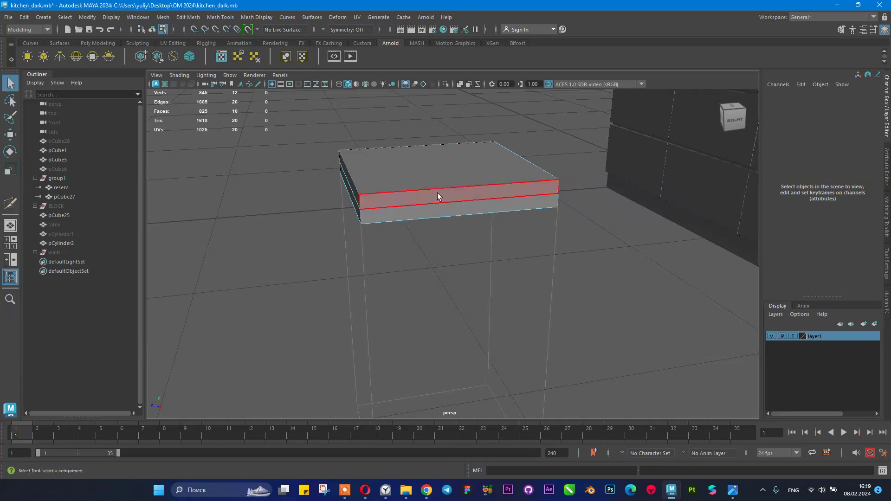
- Scale the four bottom vertices of the seat block inward to taper its lower half like the reference stool
{"action": "right_click_drag", "start_coordinate": [470, 132], "coordinate": [472, 135]}
{"action": "left_click_drag", "start_coordinate": [573, 243], "coordinate": [499, 187], "text": "alt"}
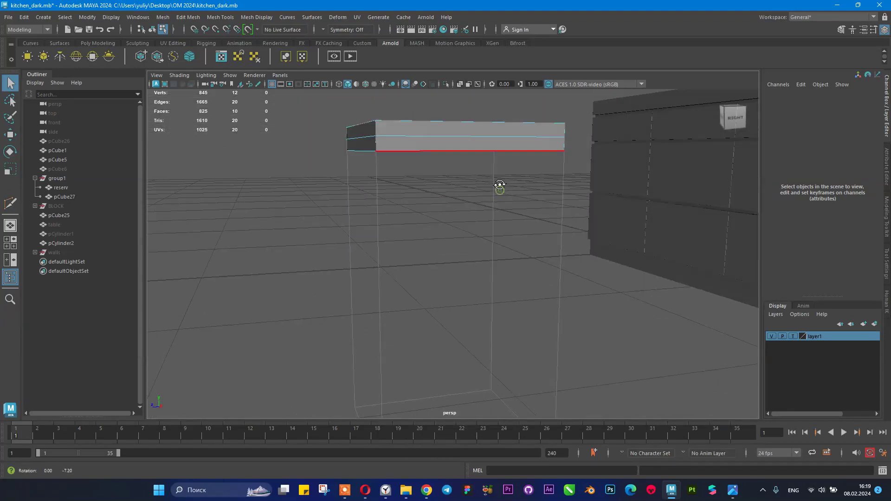
{"action": "left_click", "coordinate": [733, 490]}
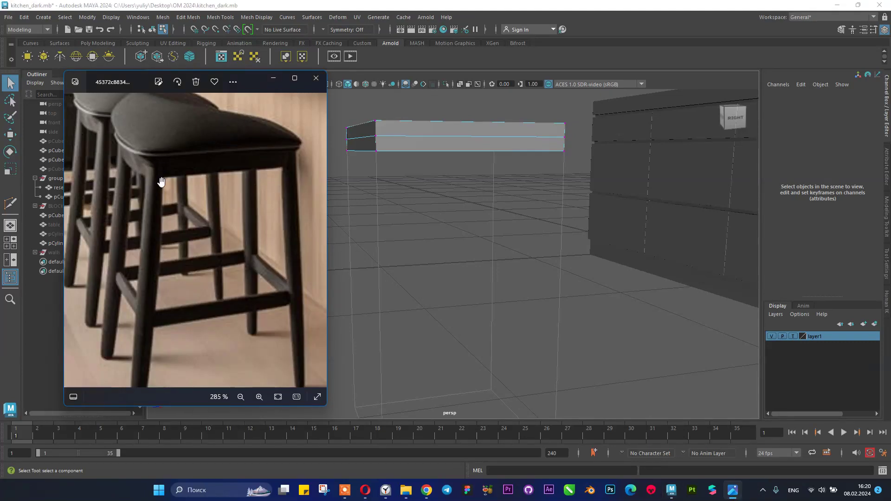
{"action": "left_click", "coordinate": [273, 78]}
{"action": "left_click_drag", "start_coordinate": [503, 182], "coordinate": [497, 161], "text": "alt"}
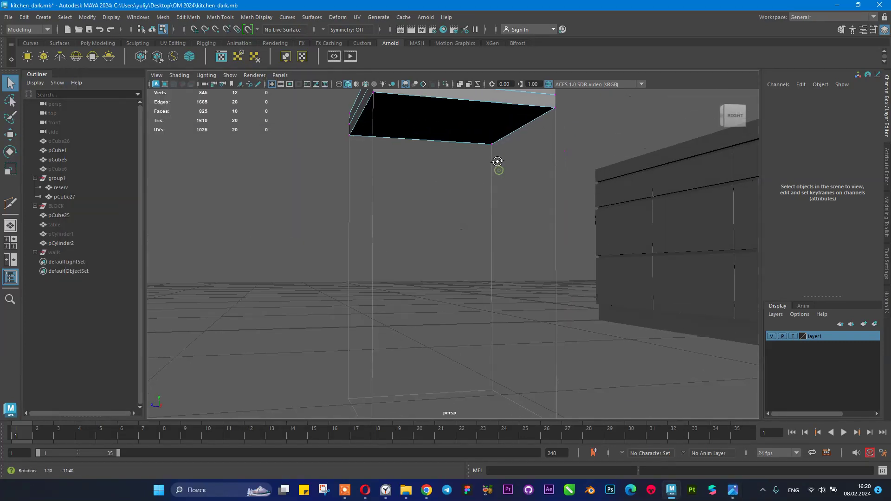
{"action": "middle_click_drag", "start_coordinate": [498, 173], "coordinate": [500, 216], "text": "alt"}
{"action": "left_click_drag", "start_coordinate": [495, 221], "coordinate": [488, 228], "text": "alt"}
{"action": "left_click_drag", "start_coordinate": [379, 212], "coordinate": [409, 209], "text": "alt"}
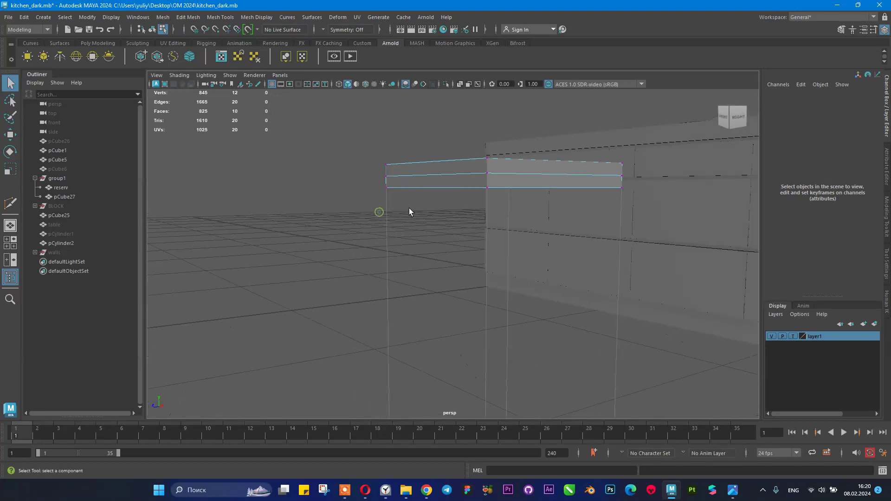
{"action": "left_click", "coordinate": [488, 189]}
{"action": "left_click_drag", "start_coordinate": [518, 200], "coordinate": [446, 184], "text": "alt"}
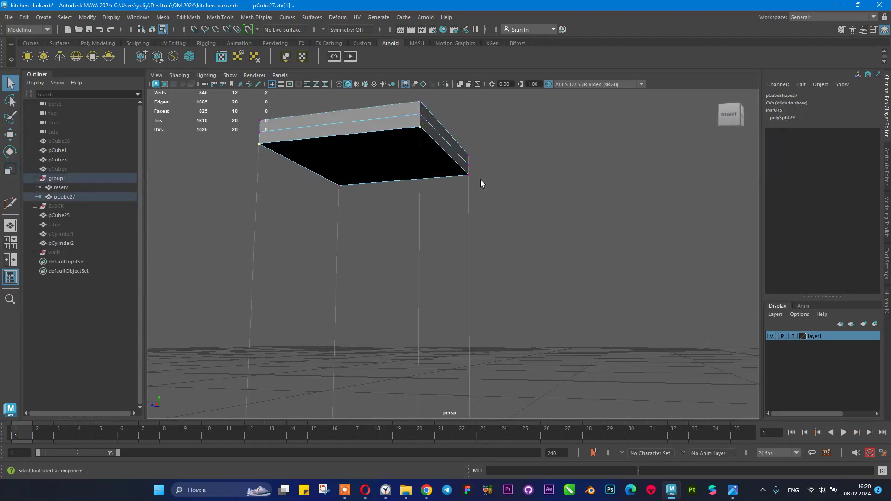
{"action": "left_click", "coordinate": [345, 186], "text": "shift"}
{"action": "left_click_drag", "start_coordinate": [520, 233], "coordinate": [479, 247], "text": "alt"}
{"action": "key", "text": "r"}
{"action": "left_click_drag", "start_coordinate": [403, 188], "coordinate": [534, 241]}
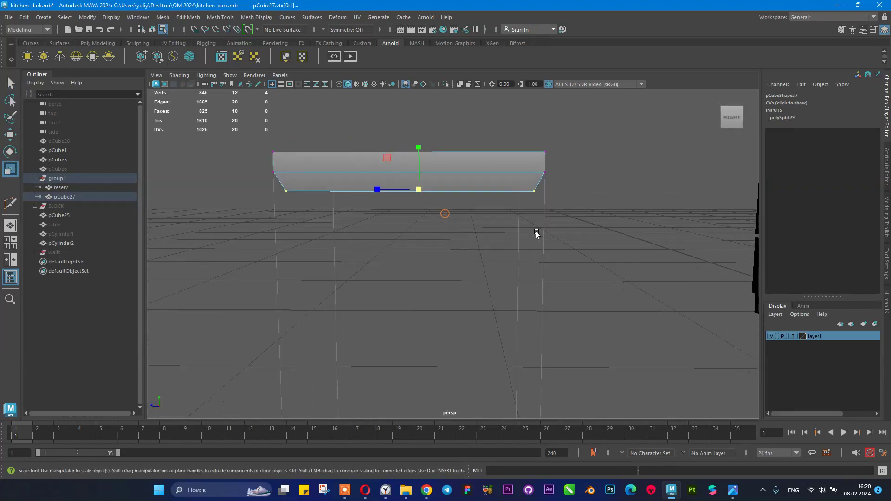
- Scale the four vertices of the middle edge loop inward so the lower half is straight and the upper half flares out
{"action": "left_click", "coordinate": [547, 174]}
{"action": "left_click", "coordinate": [275, 172], "text": "shift"}
{"action": "left_click_drag", "start_coordinate": [275, 174], "coordinate": [503, 186], "text": "alt"}
{"action": "left_click", "coordinate": [450, 170], "text": "shift"}
{"action": "left_click", "coordinate": [424, 161], "text": "shift"}
{"action": "left_click", "coordinate": [733, 491]}
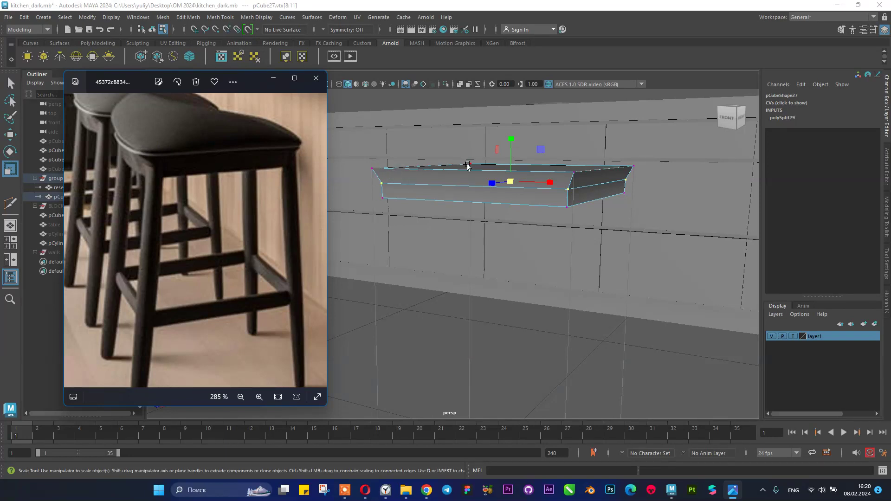
{"action": "left_click_drag", "start_coordinate": [459, 176], "coordinate": [509, 196], "text": "alt"}
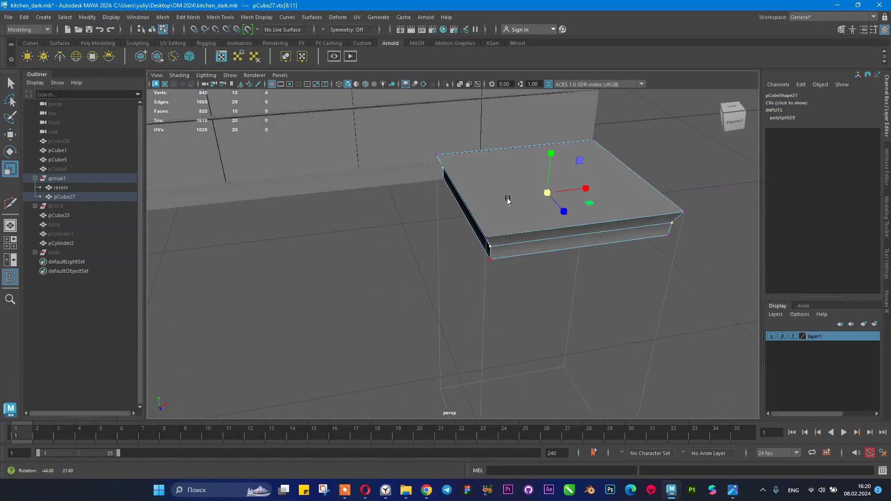
- Save the scene and bevel the upright edges at all four corners of the seat block
{"action": "right_click", "coordinate": [509, 199]}
{"action": "left_click", "coordinate": [510, 173]}
{"action": "left_click", "coordinate": [488, 250]}
{"action": "left_click_drag", "start_coordinate": [487, 250], "coordinate": [504, 194], "text": "alt"}
{"action": "double_click", "coordinate": [541, 224], "text": "shift"}
{"action": "left_click_drag", "start_coordinate": [625, 202], "coordinate": [597, 249], "text": "alt"}
{"action": "double_click", "coordinate": [594, 198], "text": "shift"}
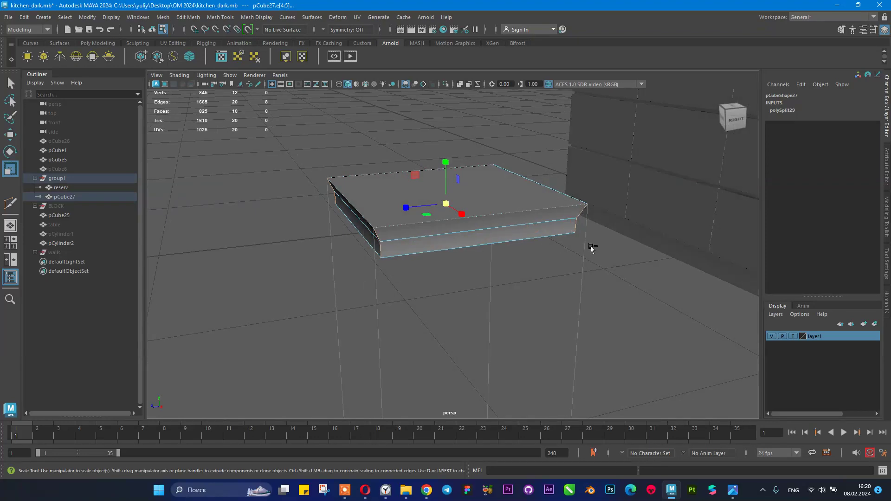
{"action": "key", "text": "ctrl+s"}
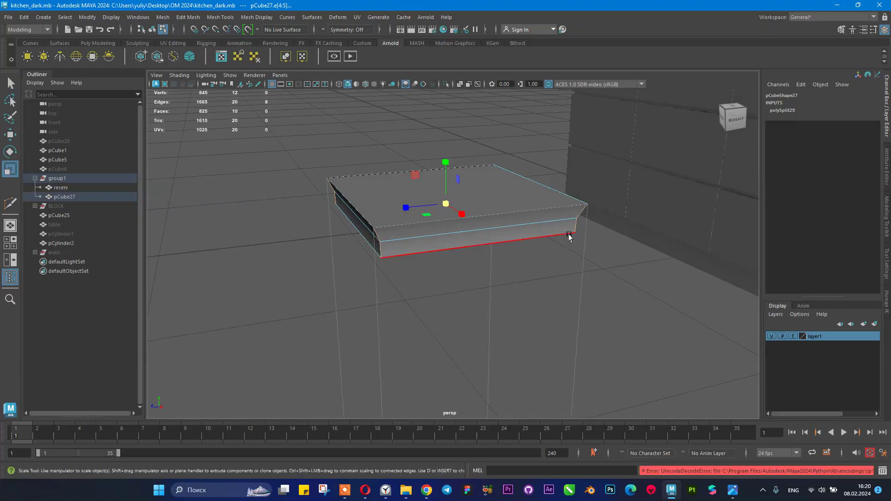
{"action": "left_click", "coordinate": [83, 44]}
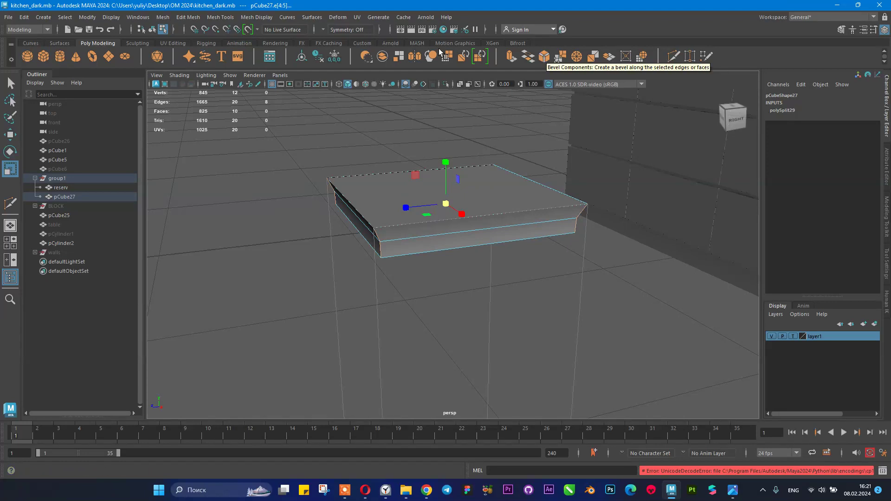
{"action": "left_click", "coordinate": [186, 18]}
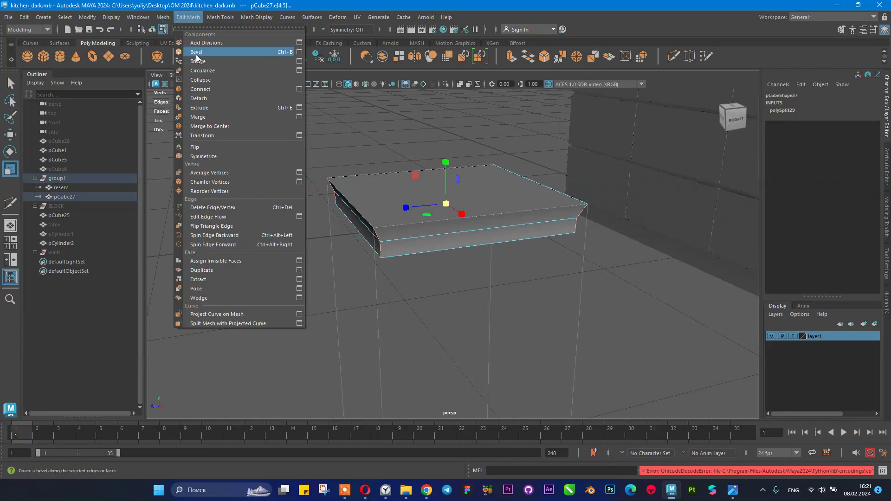
{"action": "left_click", "coordinate": [194, 17]}
{"action": "left_click_drag", "start_coordinate": [446, 144], "coordinate": [490, 102], "text": "alt"}
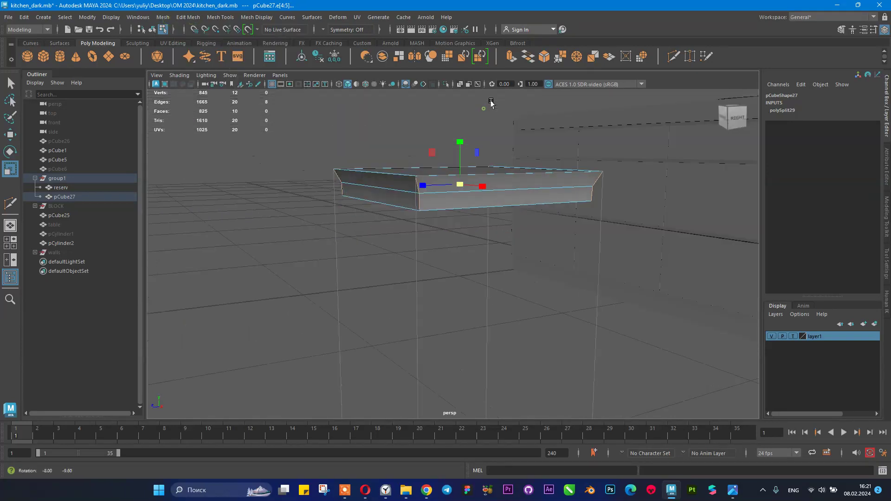
{"action": "left_click", "coordinate": [543, 57]}
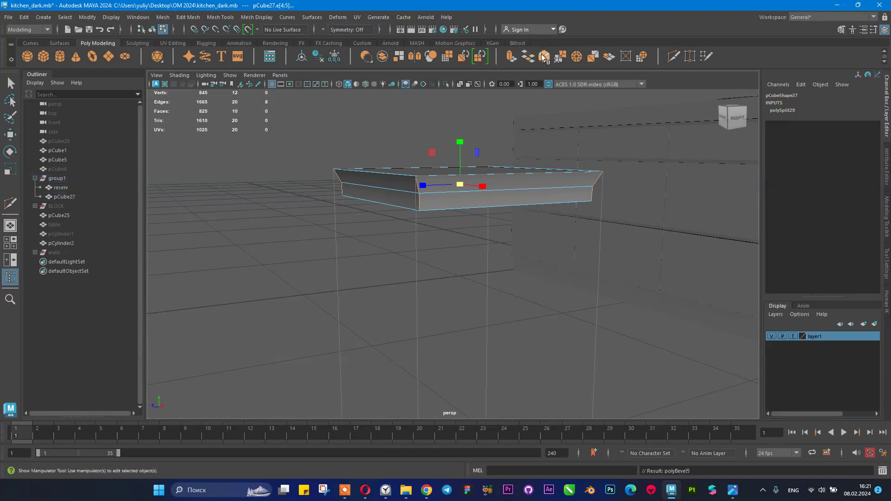
- Set the seat block's corner bevel to 2 segments with a fraction of 0.2 and compare the corners with the reference photo
{"action": "left_click_drag", "start_coordinate": [562, 180], "coordinate": [509, 190], "text": "alt"}
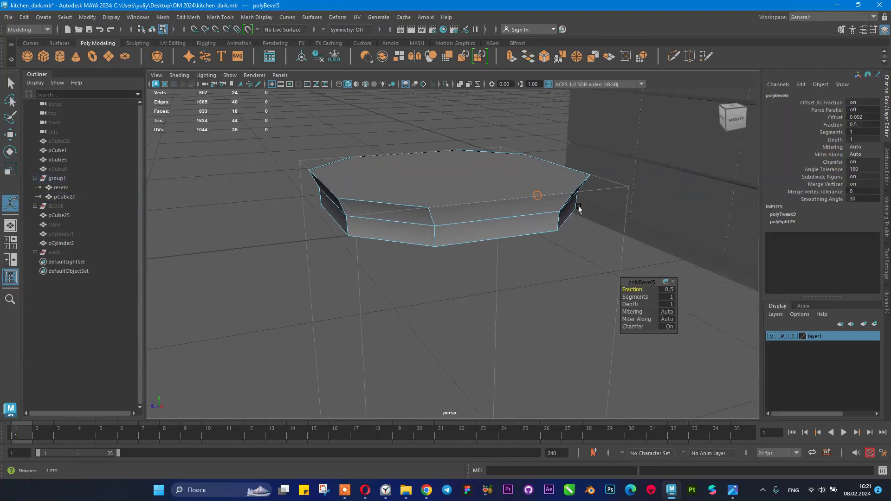
{"action": "left_click", "coordinate": [635, 297]}
{"action": "mouse_move", "coordinate": [635, 298]}
{"action": "left_mouse_down"}
{"action": "mouse_move", "coordinate": [626, 289]}
{"action": "mouse_move", "coordinate": [633, 289]}
{"action": "left_mouse_up"}
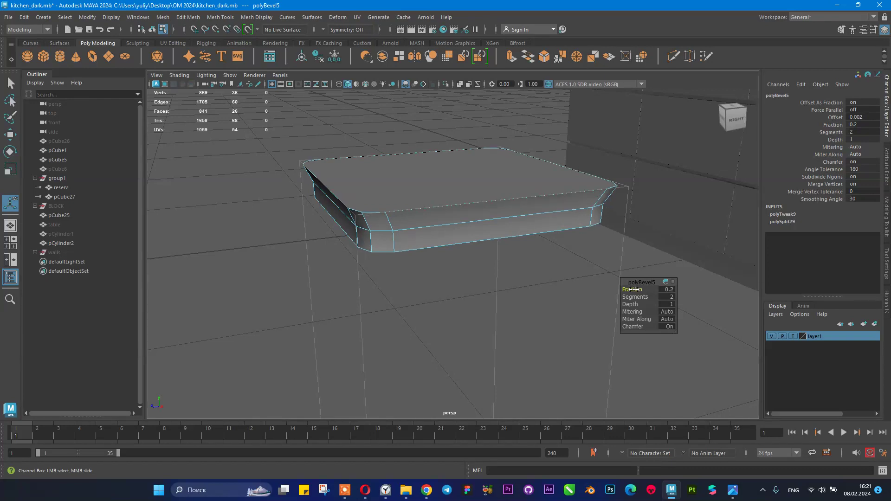
{"action": "left_click", "coordinate": [733, 492]}
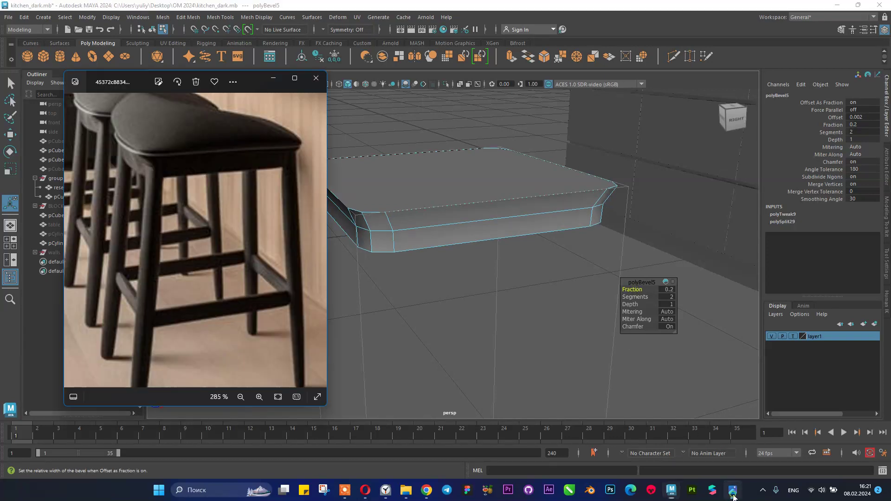
{"action": "left_click", "coordinate": [733, 491]}
{"action": "left_click", "coordinate": [734, 496]}
{"action": "left_click", "coordinate": [733, 495]}
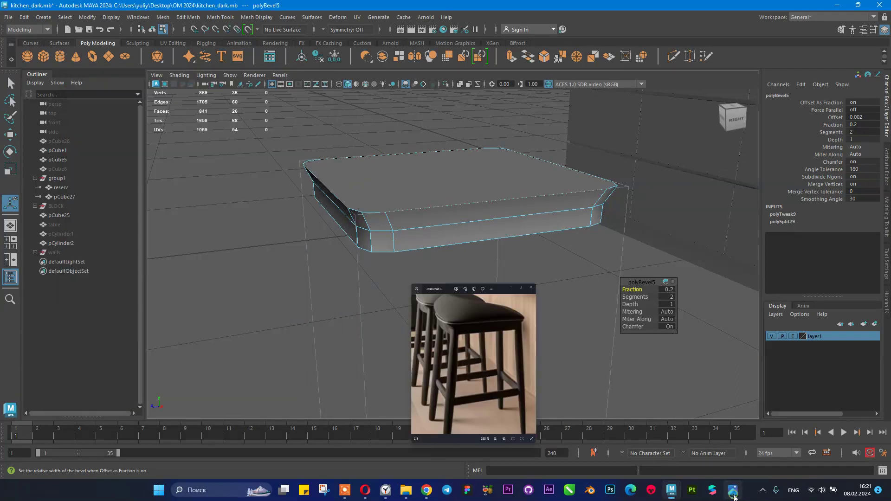
{"action": "left_click", "coordinate": [734, 496]}
{"action": "left_click", "coordinate": [733, 495]}
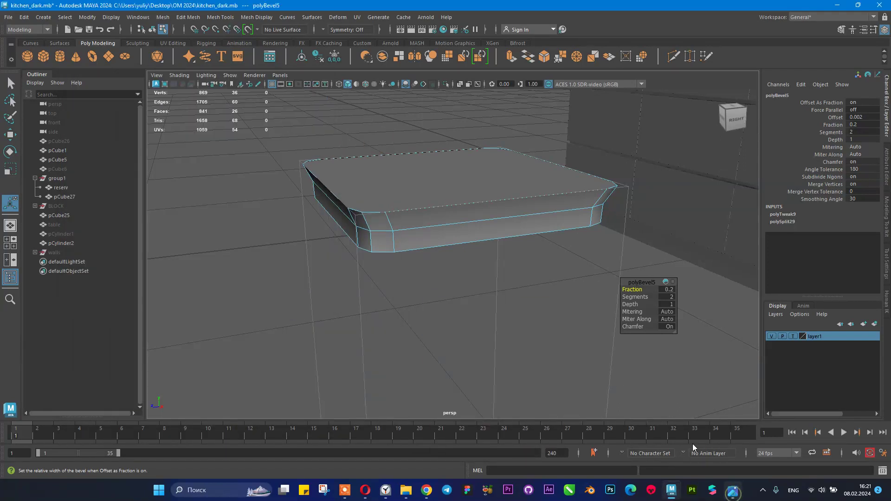
- Delete the large top and bottom faces of the seat block, leaving only its beveled side walls
{"action": "left_click_drag", "start_coordinate": [436, 171], "coordinate": [467, 158], "text": "alt"}
{"action": "right_click_drag", "start_coordinate": [467, 157], "coordinate": [466, 178]}
{"action": "left_click_drag", "start_coordinate": [466, 177], "coordinate": [428, 129], "text": "alt"}
{"action": "left_click", "coordinate": [428, 129]}
{"action": "left_click", "coordinate": [428, 129], "text": "shift"}
{"action": "left_click_drag", "start_coordinate": [432, 167], "coordinate": [473, 275], "text": "alt"}
{"action": "left_click_drag", "start_coordinate": [405, 186], "coordinate": [424, 245], "text": "alt"}
{"action": "left_click", "coordinate": [425, 246]}
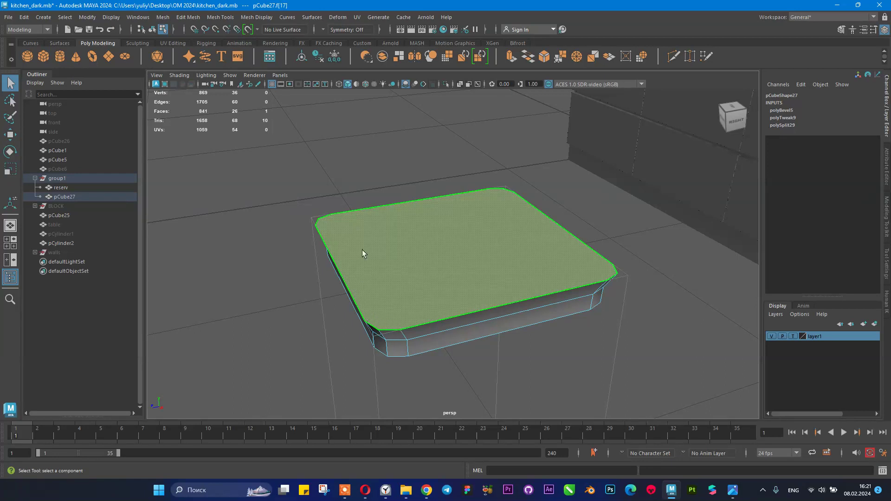
{"action": "left_click", "coordinate": [371, 158]}
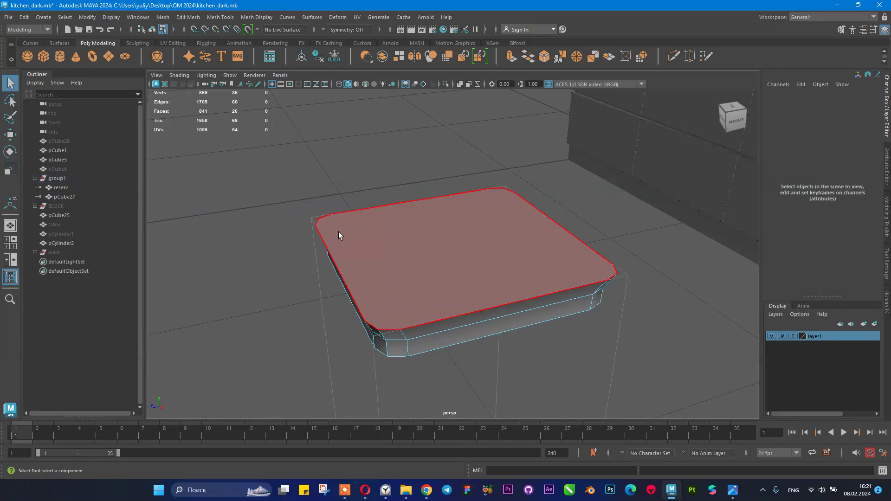
{"action": "left_click", "coordinate": [418, 293]}
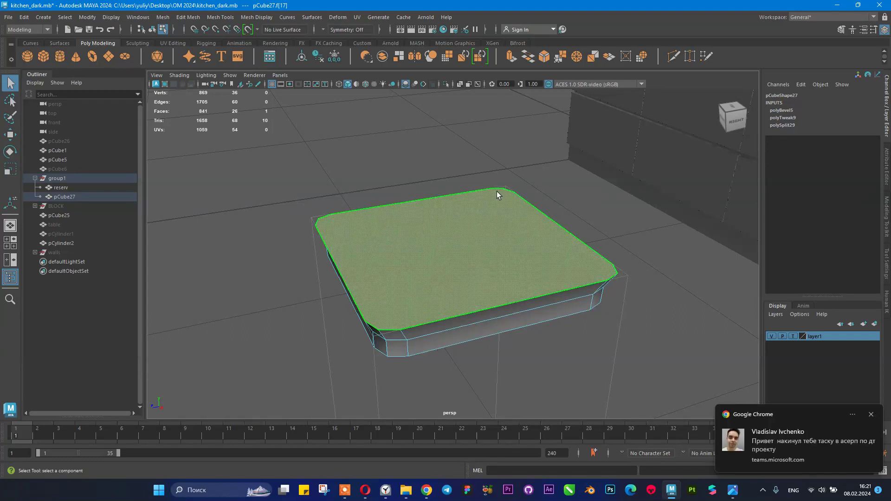
{"action": "key", "text": "Delete"}
{"action": "left_click", "coordinate": [479, 255]}
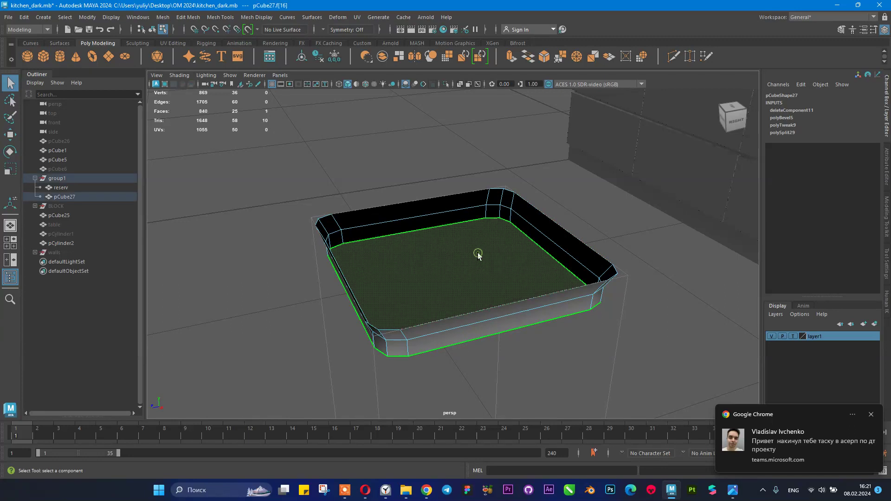
{"action": "key", "text": "Delete"}
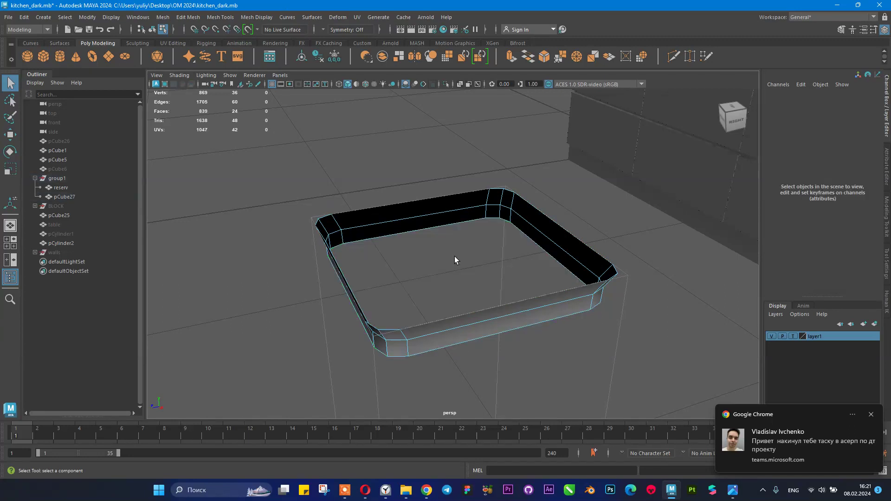
{"action": "left_click", "coordinate": [872, 414]}
- Examine the open seat frame and its lower corner faces against the seat and leg joint in the stool reference photo
{"action": "mouse_move", "coordinate": [497, 155]}
{"action": "left_mouse_down", "text": "alt"}
{"action": "mouse_move", "coordinate": [503, 113]}
{"action": "mouse_move", "coordinate": [501, 158]}
{"action": "left_mouse_up", "text": "alt"}
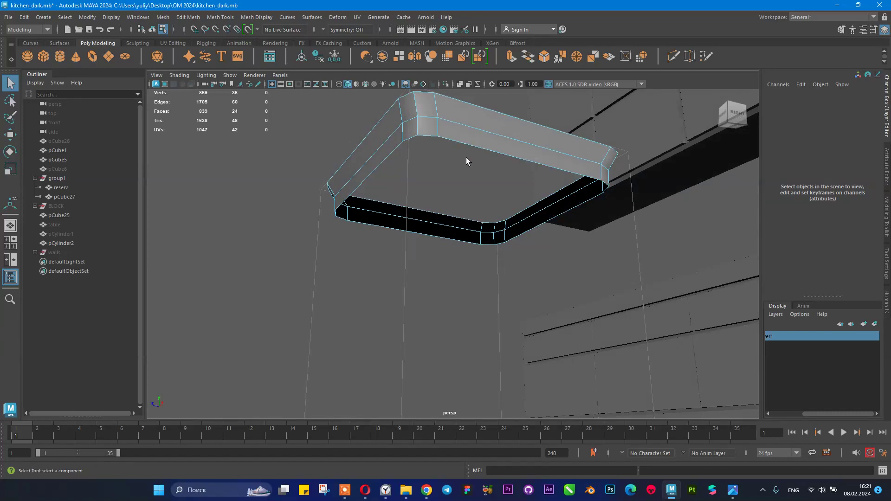
{"action": "left_click_drag", "start_coordinate": [414, 165], "coordinate": [453, 163], "text": "alt"}
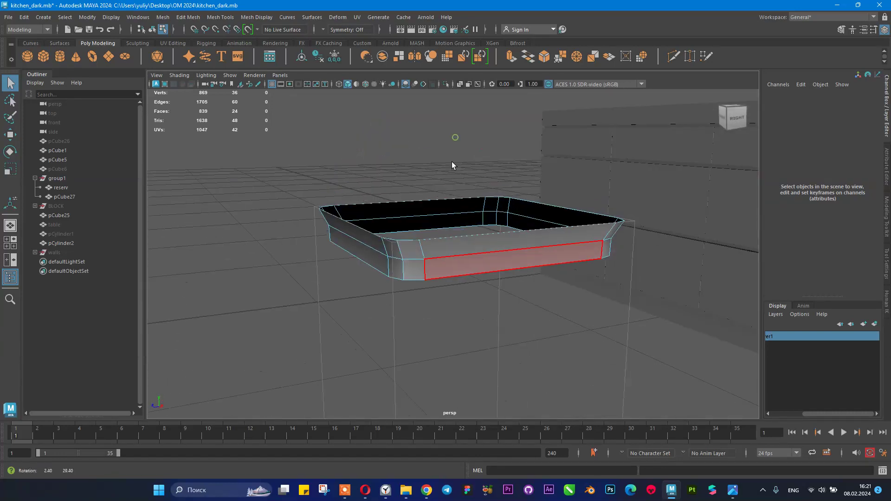
{"action": "left_click_drag", "start_coordinate": [505, 212], "coordinate": [477, 212], "text": "alt"}
{"action": "right_click_drag", "start_coordinate": [478, 211], "coordinate": [461, 167]}
{"action": "left_click_drag", "start_coordinate": [461, 167], "coordinate": [484, 189], "text": "alt"}
{"action": "mouse_move", "coordinate": [368, 202]}
{"action": "left_mouse_down", "text": "alt"}
{"action": "mouse_move", "coordinate": [285, 206]}
{"action": "mouse_move", "coordinate": [378, 217]}
{"action": "left_mouse_up", "text": "alt"}
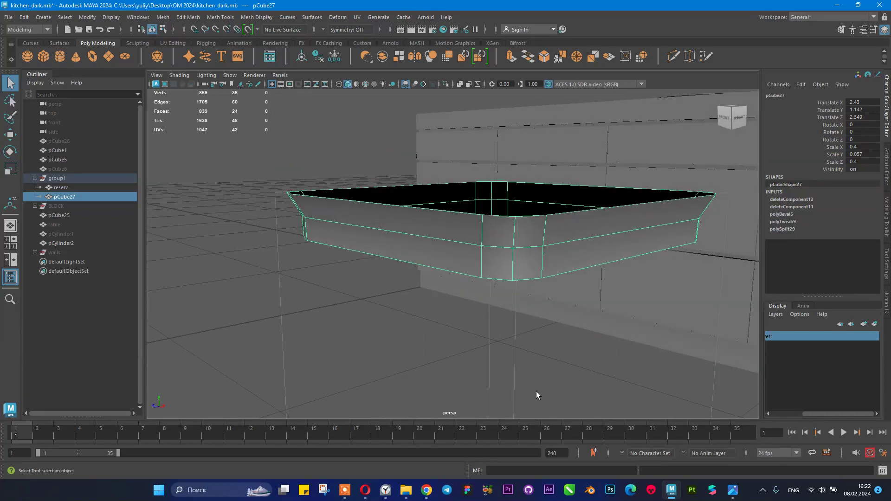
{"action": "left_click", "coordinate": [732, 490]}
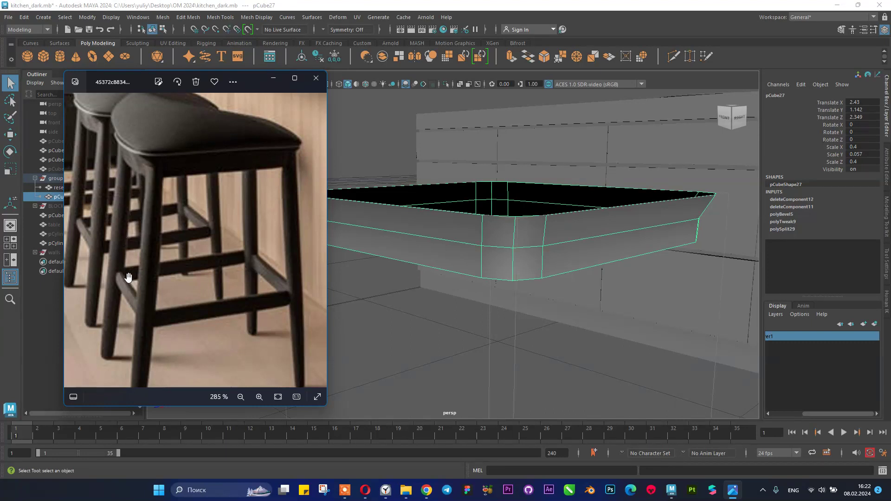
{"action": "left_click", "coordinate": [273, 78]}
{"action": "left_click_drag", "start_coordinate": [525, 205], "coordinate": [428, 182], "text": "alt"}
{"action": "right_click_drag", "start_coordinate": [427, 182], "coordinate": [383, 202]}
{"action": "left_click", "coordinate": [366, 196], "text": "shift"}
{"action": "left_click_drag", "start_coordinate": [461, 211], "coordinate": [422, 218], "text": "alt"}
{"action": "left_click", "coordinate": [734, 493]}
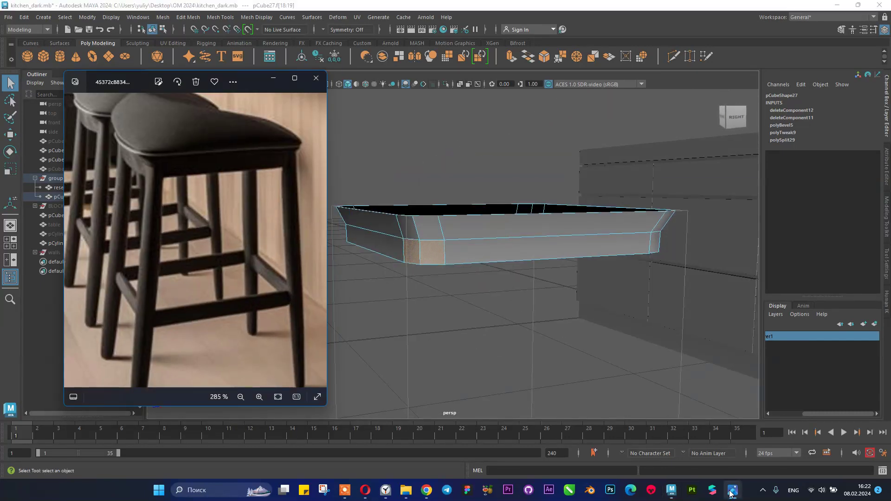
{"action": "left_click", "coordinate": [733, 491]}
{"action": "right_click_drag", "start_coordinate": [507, 211], "coordinate": [553, 185]}
{"action": "left_click", "coordinate": [387, 230]}
{"action": "left_click_drag", "start_coordinate": [495, 287], "coordinate": [523, 310], "text": "alt"}
{"action": "left_click", "coordinate": [514, 299]}
{"action": "left_click", "coordinate": [560, 249]}
{"action": "left_click_drag", "start_coordinate": [559, 249], "coordinate": [463, 271], "text": "alt"}
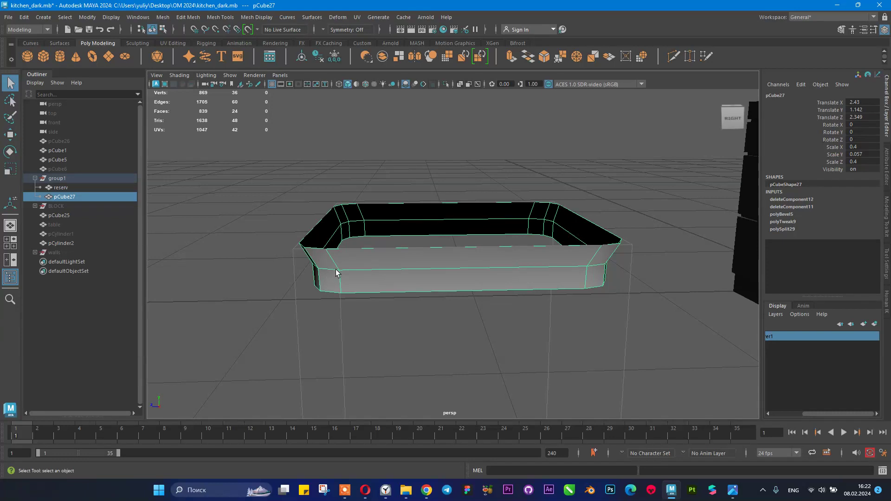
{"action": "left_click", "coordinate": [490, 185]}
{"action": "left_click", "coordinate": [474, 278]}
{"action": "left_click_drag", "start_coordinate": [457, 265], "coordinate": [474, 256], "text": "alt"}
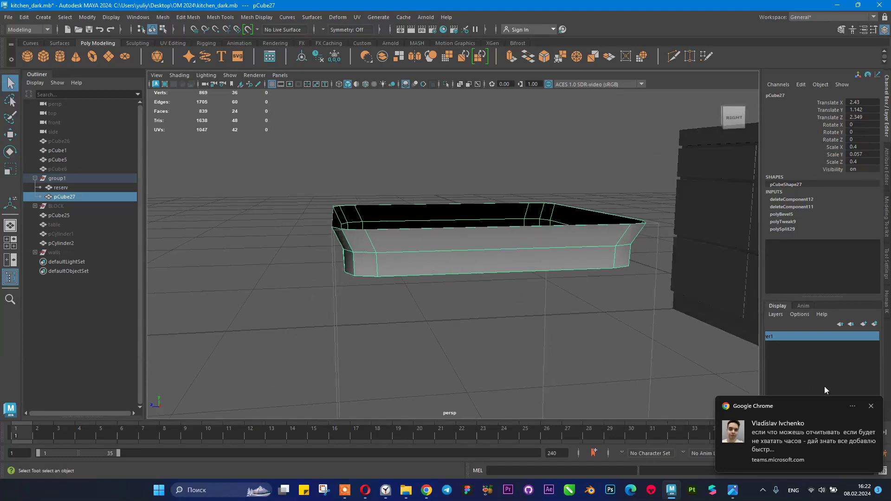
{"action": "left_click", "coordinate": [875, 407]}
{"action": "left_click_drag", "start_coordinate": [534, 314], "coordinate": [485, 252], "text": "alt"}
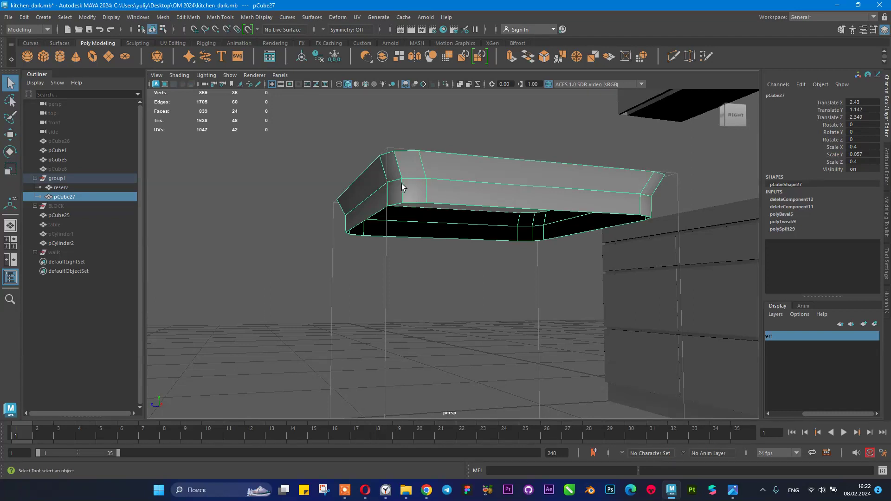
{"action": "left_click_drag", "start_coordinate": [402, 182], "coordinate": [455, 163], "text": "alt"}
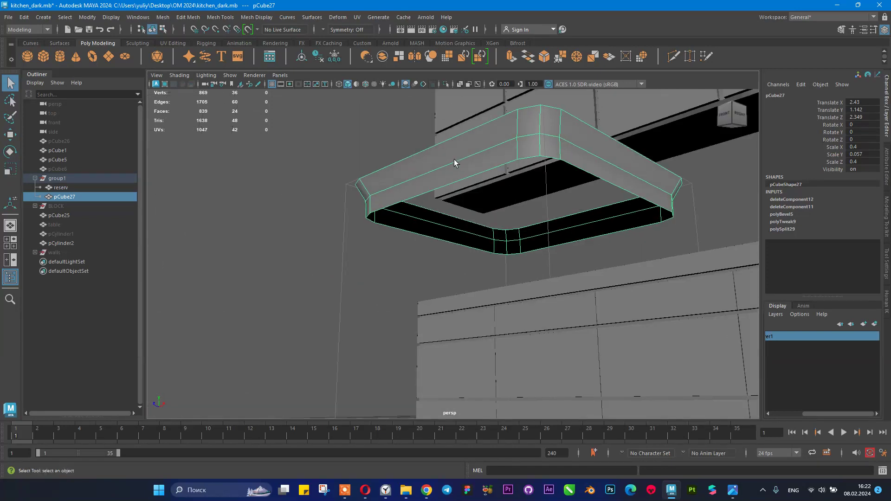
{"action": "left_click_drag", "start_coordinate": [522, 241], "coordinate": [431, 206], "text": "alt"}
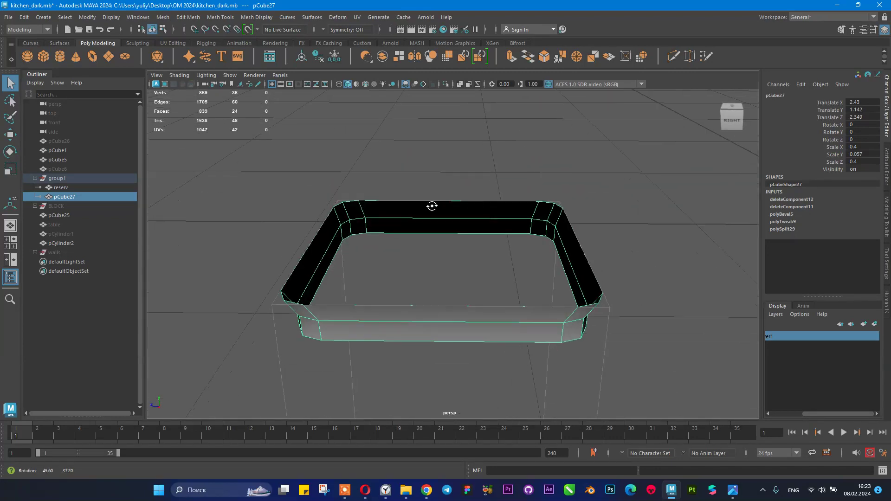
- Extrude all the side faces of the seat frame with a local Z translation of -0.023 to give the walls thickness
{"action": "right_click_drag", "start_coordinate": [441, 217], "coordinate": [440, 236]}
{"action": "double_click", "coordinate": [437, 228]}
{"action": "left_click_drag", "start_coordinate": [444, 226], "coordinate": [367, 200], "text": "alt"}
{"action": "key", "text": "ctrl+e"}
{"action": "key", "text": "ctrl+z"}
{"action": "left_click_drag", "start_coordinate": [432, 165], "coordinate": [391, 173], "text": "alt"}
{"action": "key", "text": "r"}
{"action": "left_click_drag", "start_coordinate": [426, 204], "coordinate": [388, 160]}
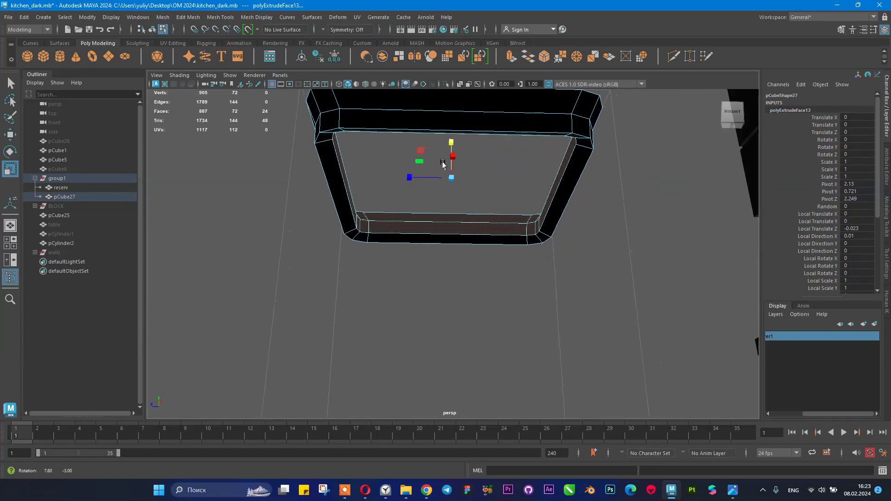
- Check the thickened frame's face orientation by switching the viewport's two-sided lighting on and off
{"action": "left_click", "coordinate": [333, 132]}
{"action": "key", "text": "q"}
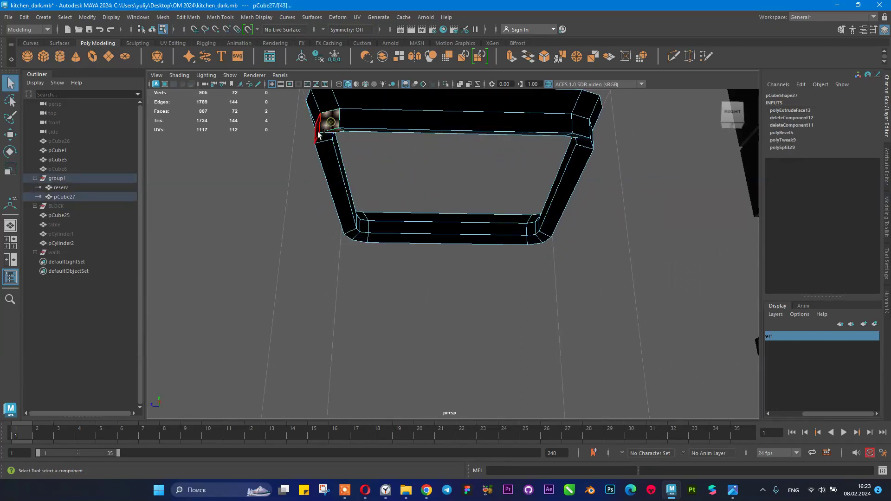
{"action": "left_click", "coordinate": [323, 141], "text": "shift"}
{"action": "left_click_drag", "start_coordinate": [398, 159], "coordinate": [421, 210], "text": "alt"}
{"action": "right_click_drag", "start_coordinate": [432, 204], "coordinate": [466, 184]}
{"action": "left_click_drag", "start_coordinate": [452, 228], "coordinate": [481, 214], "text": "alt"}
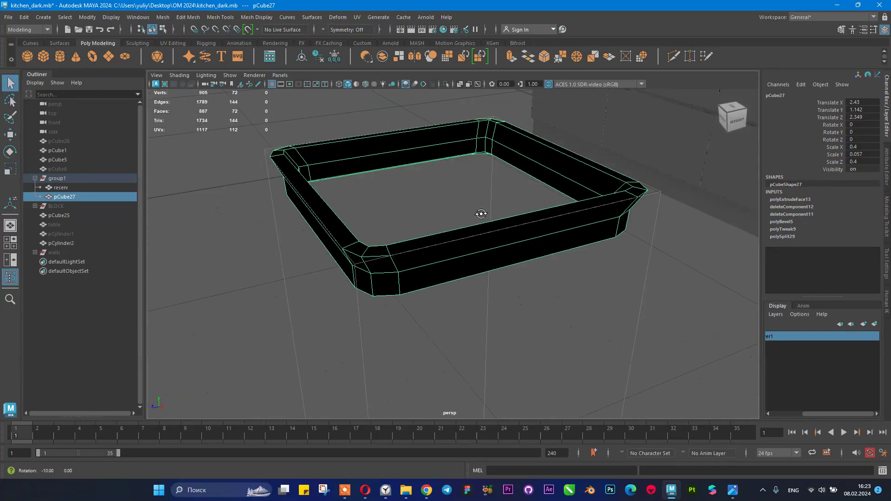
{"action": "left_click", "coordinate": [214, 76]}
{"action": "left_click", "coordinate": [227, 141]}
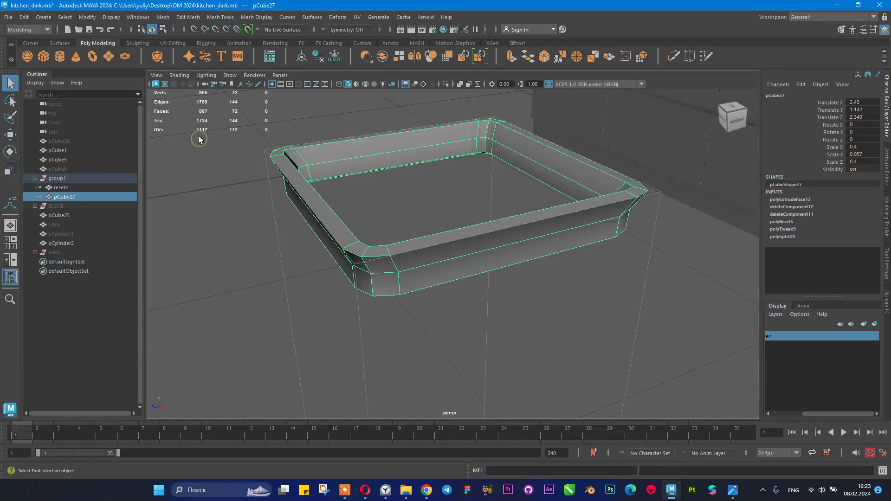
{"action": "left_click", "coordinate": [207, 78]}
{"action": "left_click", "coordinate": [201, 138]}
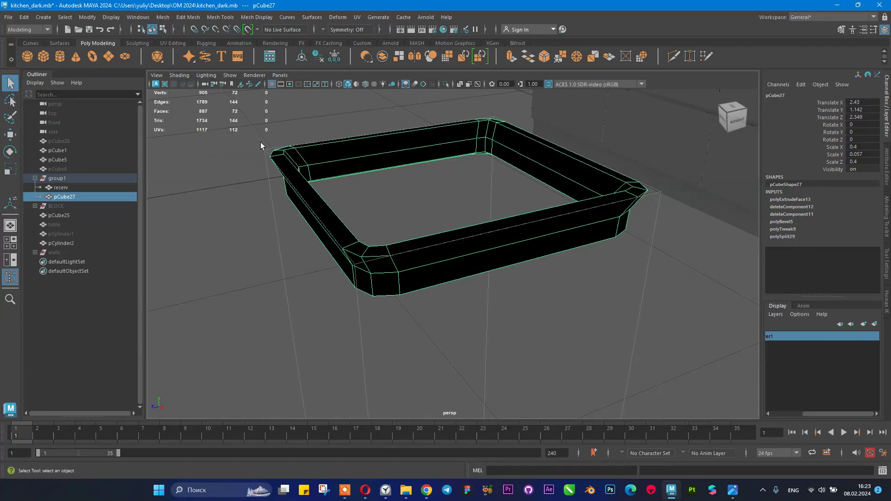
- Reverse the normals of the thickened seat frame so its faces point outward
{"action": "left_click_drag", "start_coordinate": [388, 190], "coordinate": [336, 205], "text": "alt"}
{"action": "mouse_move", "coordinate": [326, 201]}
{"action": "right_mouse_down", "text": "alt"}
{"action": "mouse_move", "coordinate": [368, 209]}
{"action": "mouse_move", "coordinate": [404, 235]}
{"action": "mouse_move", "coordinate": [408, 215]}
{"action": "mouse_move", "coordinate": [317, 204]}
{"action": "right_mouse_up", "text": "alt"}
{"action": "middle_click_drag", "start_coordinate": [391, 186], "coordinate": [367, 212], "text": "alt"}
{"action": "left_click_drag", "start_coordinate": [367, 214], "coordinate": [374, 213], "text": "alt"}
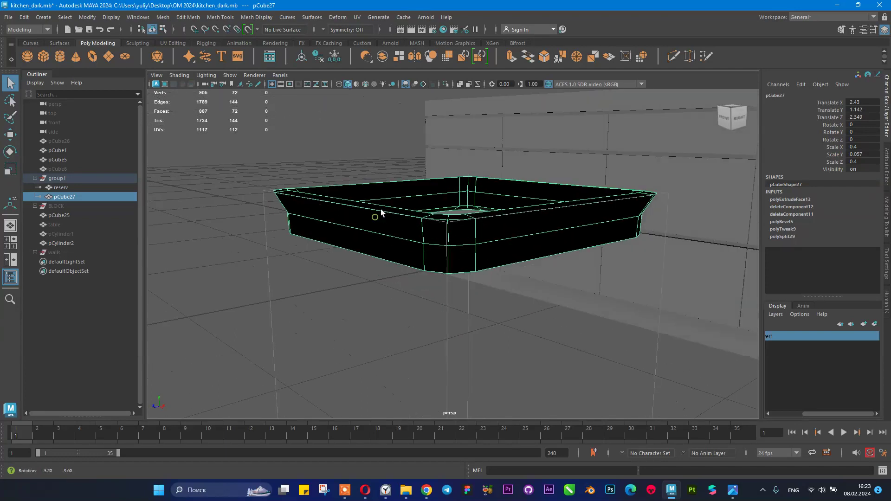
{"action": "right_click_drag", "start_coordinate": [374, 213], "coordinate": [416, 231], "text": "alt"}
{"action": "left_click", "coordinate": [258, 17]}
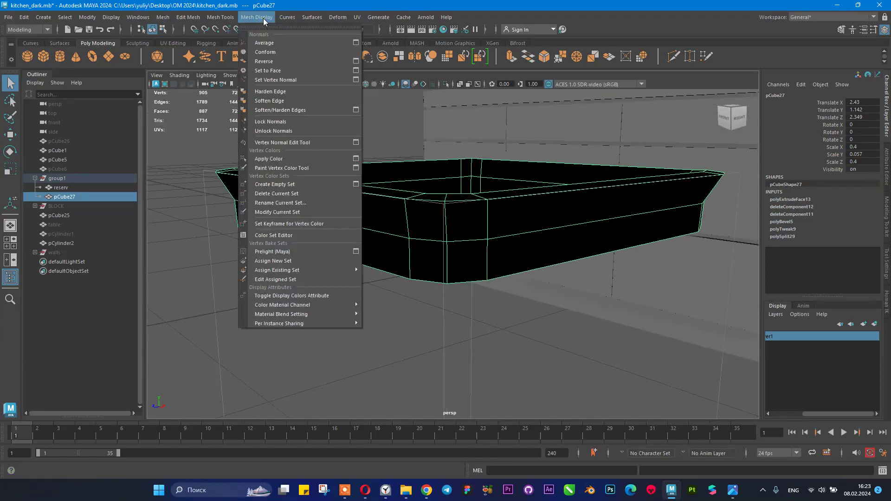
{"action": "left_click", "coordinate": [272, 62]}
{"action": "right_click_drag", "start_coordinate": [376, 183], "coordinate": [429, 149]}
{"action": "left_click", "coordinate": [374, 123]}
- Move the inner bottom edge loop of the seat frame down until it is level with the outer bottom edge
{"action": "right_click_drag", "start_coordinate": [453, 204], "coordinate": [395, 183], "text": "alt"}
{"action": "left_click_drag", "start_coordinate": [395, 183], "coordinate": [374, 196], "text": "alt"}
{"action": "right_click_drag", "start_coordinate": [373, 196], "coordinate": [492, 253], "text": "alt"}
{"action": "left_click", "coordinate": [480, 254]}
{"action": "left_click_drag", "start_coordinate": [480, 254], "coordinate": [421, 192], "text": "alt"}
{"action": "right_click_drag", "start_coordinate": [422, 193], "coordinate": [428, 144]}
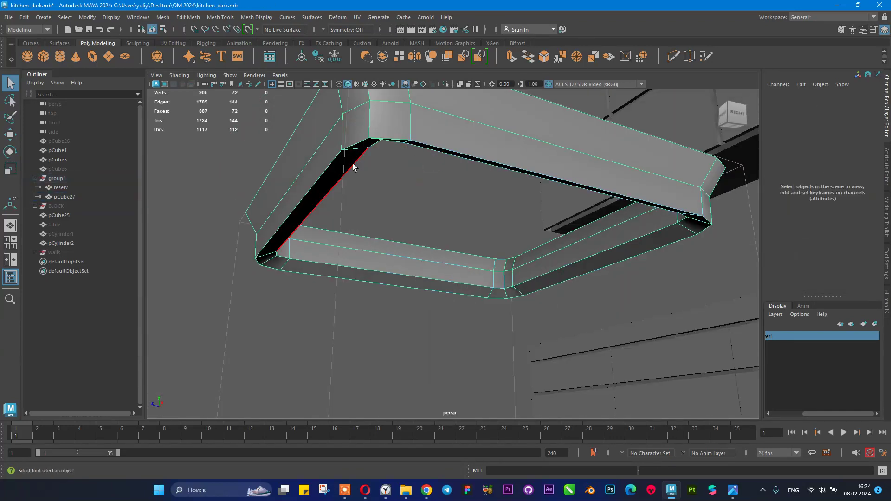
{"action": "left_click", "coordinate": [353, 168]}
{"action": "key", "text": "w"}
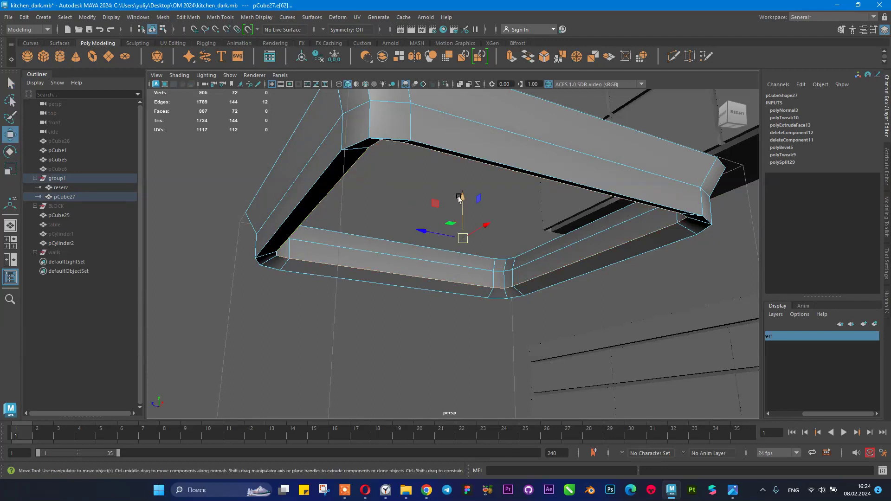
{"action": "left_click_drag", "start_coordinate": [463, 198], "coordinate": [382, 145]}
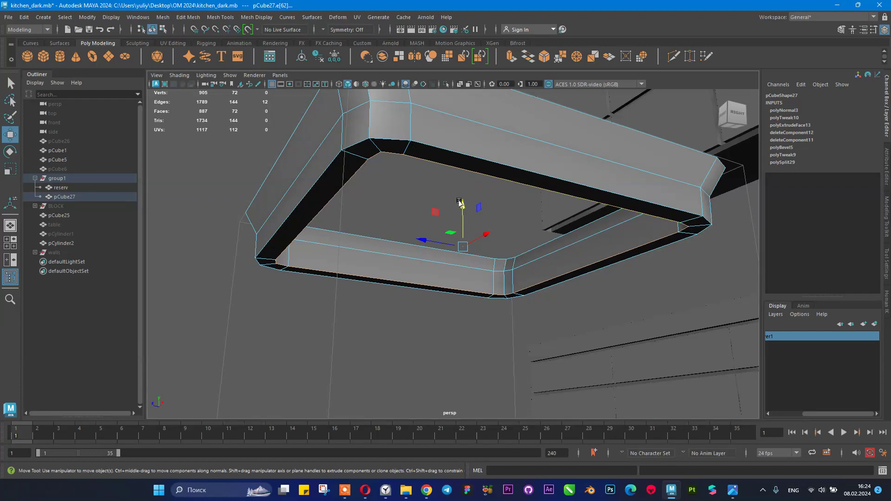
{"action": "left_click_drag", "start_coordinate": [461, 206], "coordinate": [428, 176]}
{"action": "scroll", "coordinate": [437, 196], "scroll_direction": "down", "scroll_amount": 3}
- Try to extrude four lower faces of one seat frame corner downward into a leg
{"action": "right_click_drag", "start_coordinate": [428, 175], "coordinate": [427, 195]}
{"action": "left_click", "coordinate": [440, 196]}
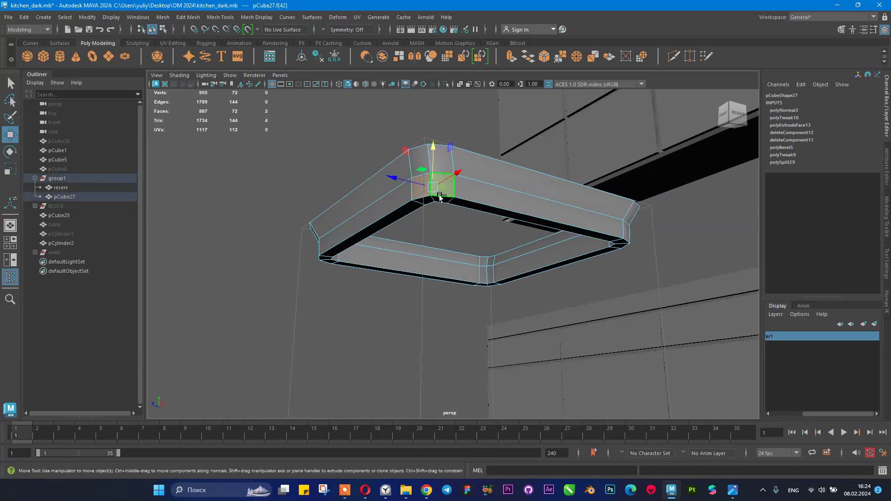
{"action": "left_click_drag", "start_coordinate": [481, 227], "coordinate": [405, 211], "text": "alt"}
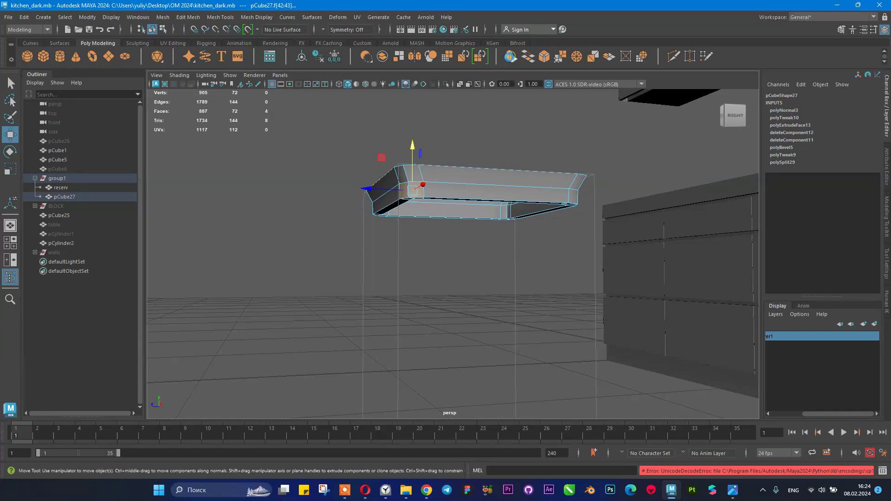
{"action": "key", "text": "ctrl+e"}
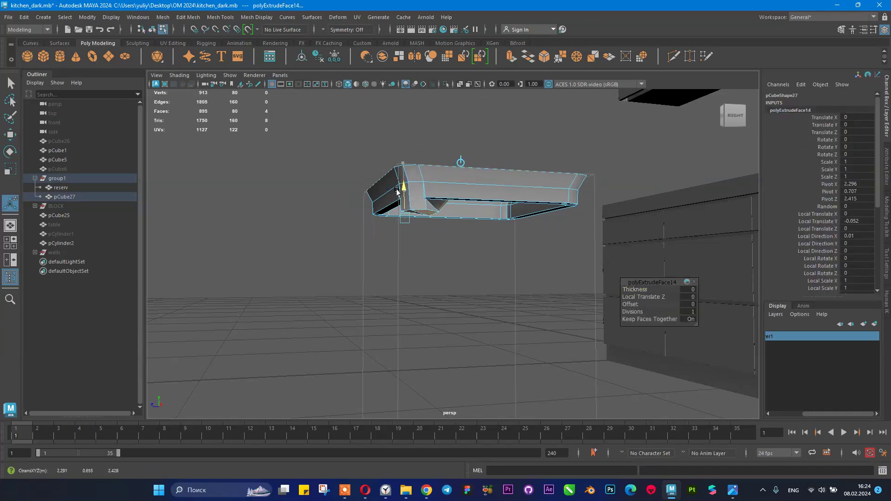
{"action": "left_click_drag", "start_coordinate": [451, 158], "coordinate": [410, 161], "text": "alt"}
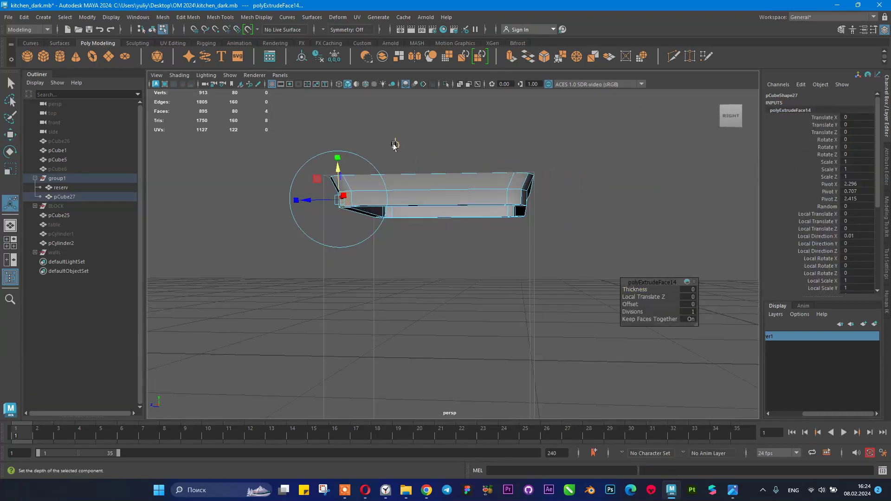
{"action": "left_click_drag", "start_coordinate": [344, 220], "coordinate": [345, 235]}
{"action": "left_click_drag", "start_coordinate": [365, 229], "coordinate": [444, 237], "text": "alt"}
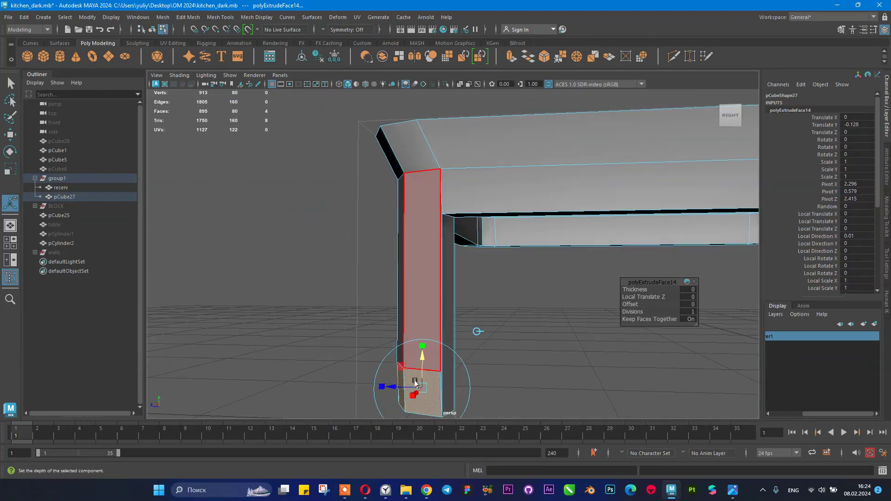
{"action": "left_click_drag", "start_coordinate": [390, 387], "coordinate": [357, 337]}
{"action": "key", "text": "ctrl+z"}
{"action": "key", "text": "ctrl+z"}
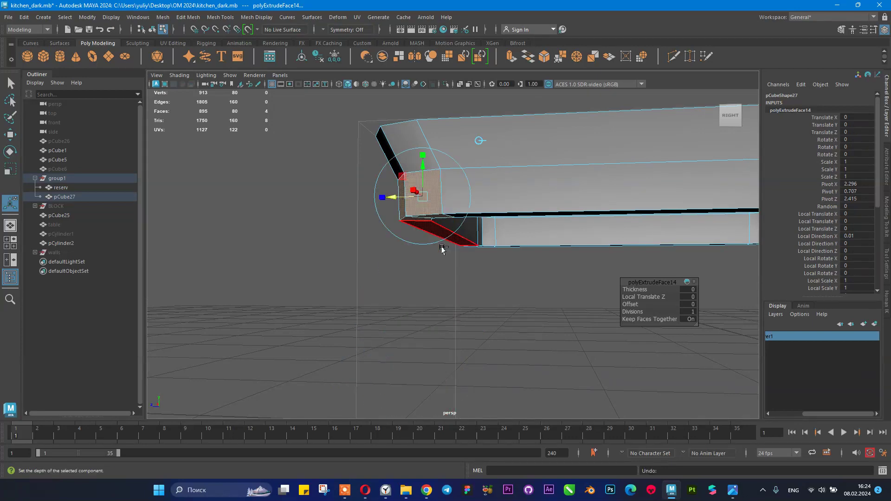
{"action": "key", "text": "ctrl+z"}
- Extrude the two lower outer faces of the same frame corner outward with a local Z translation of about 0.009
{"action": "left_click_drag", "start_coordinate": [403, 238], "coordinate": [432, 219], "text": "alt"}
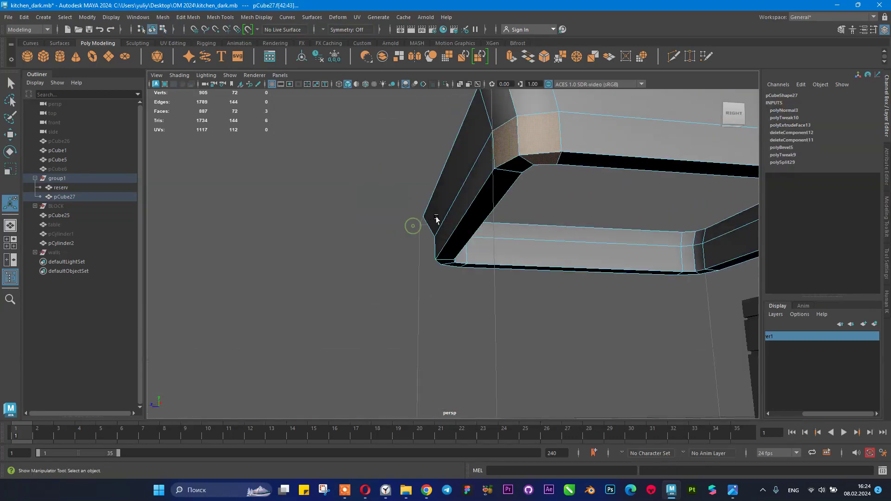
{"action": "left_click", "coordinate": [532, 135]}
{"action": "left_click", "coordinate": [509, 140], "text": "shift"}
{"action": "left_click_drag", "start_coordinate": [509, 139], "coordinate": [539, 74], "text": "alt"}
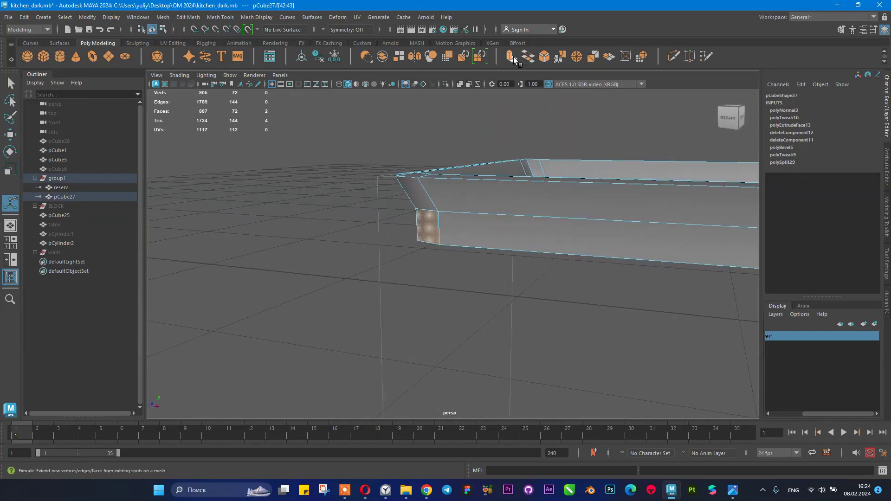
{"action": "key", "text": "ctrl+e"}
{"action": "left_click_drag", "start_coordinate": [389, 225], "coordinate": [493, 178]}
{"action": "middle_click_drag", "start_coordinate": [517, 173], "coordinate": [506, 208], "text": "alt"}
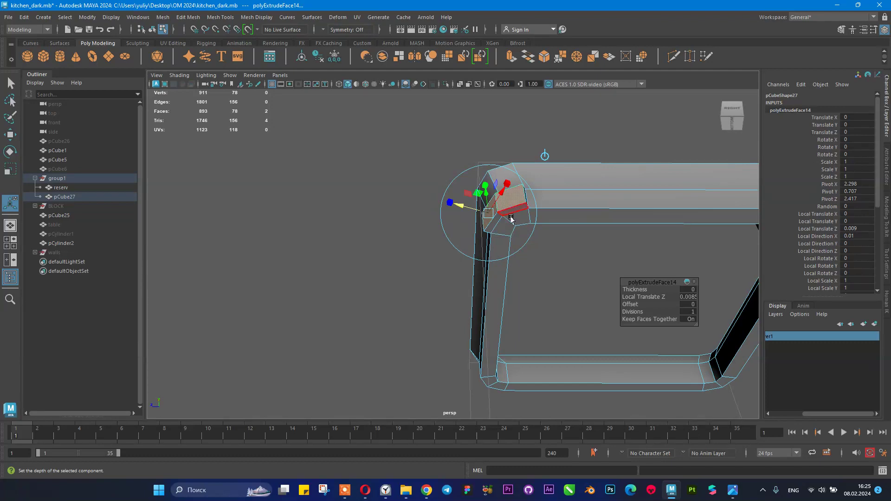
{"action": "left_click_drag", "start_coordinate": [591, 282], "coordinate": [571, 328], "text": "alt"}
{"action": "middle_click_drag", "start_coordinate": [571, 325], "coordinate": [567, 342], "text": "alt"}
{"action": "right_click_drag", "start_coordinate": [567, 342], "coordinate": [567, 344], "text": "alt"}
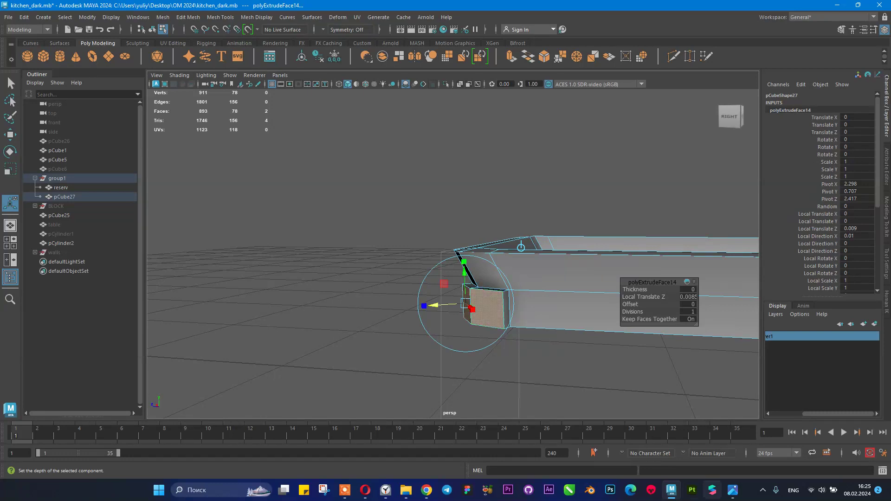
- Select the four bottom faces of the thickened corner, checking the leg's shape against the reference photo
{"action": "left_click", "coordinate": [733, 491]}
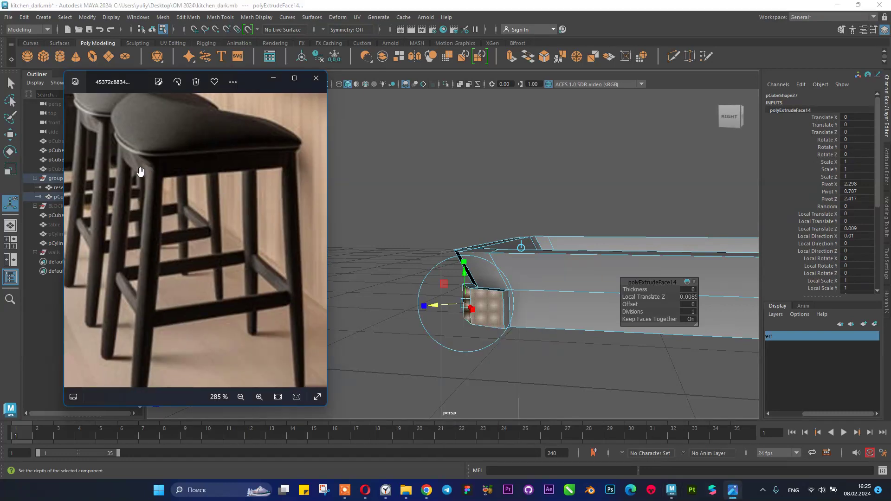
{"action": "left_click", "coordinate": [486, 191]}
{"action": "left_click_drag", "start_coordinate": [501, 219], "coordinate": [491, 190], "text": "alt"}
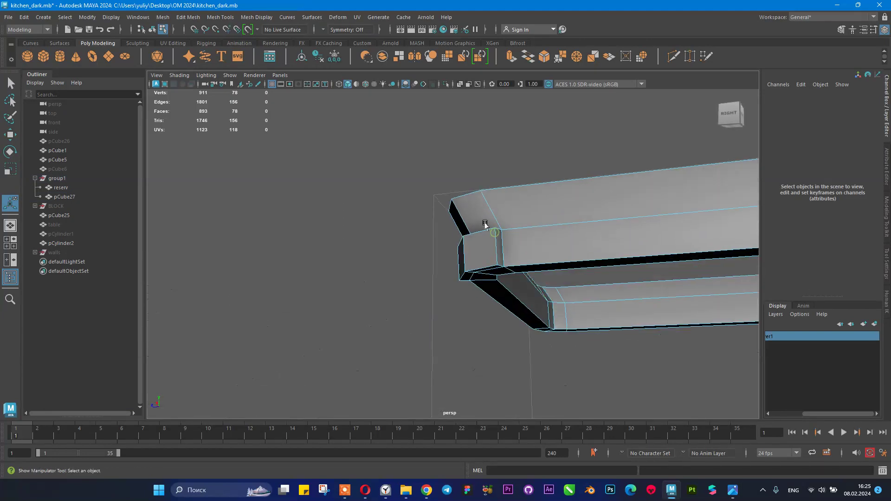
{"action": "left_click_drag", "start_coordinate": [475, 258], "coordinate": [478, 224], "text": "alt"}
{"action": "left_click", "coordinate": [488, 196]}
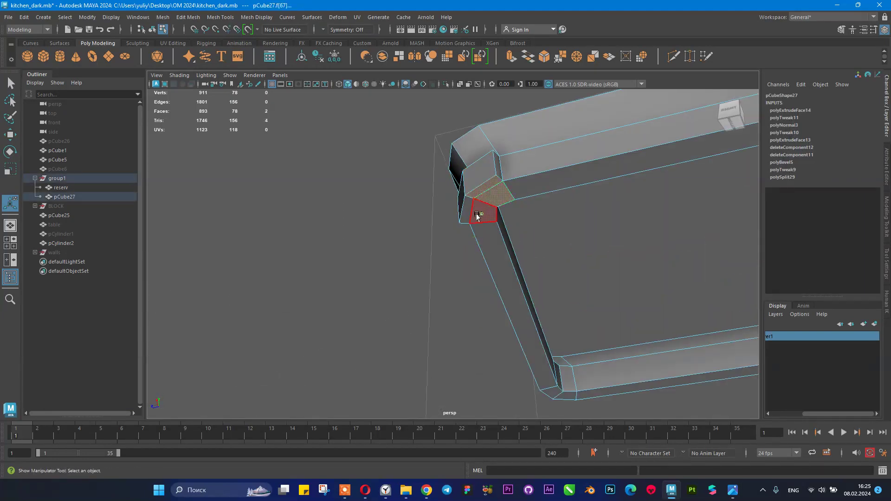
{"action": "scroll", "coordinate": [535, 230], "scroll_direction": "down", "scroll_amount": 5}
{"action": "left_click_drag", "start_coordinate": [535, 231], "coordinate": [476, 252], "text": "alt"}
{"action": "scroll", "coordinate": [513, 290], "scroll_direction": "up", "scroll_amount": 1}
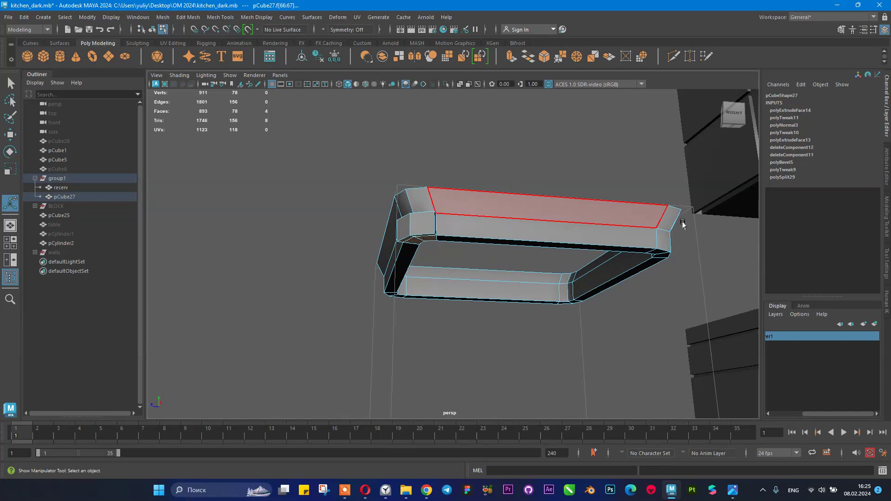
{"action": "left_click_drag", "start_coordinate": [514, 201], "coordinate": [403, 292], "text": "alt"}
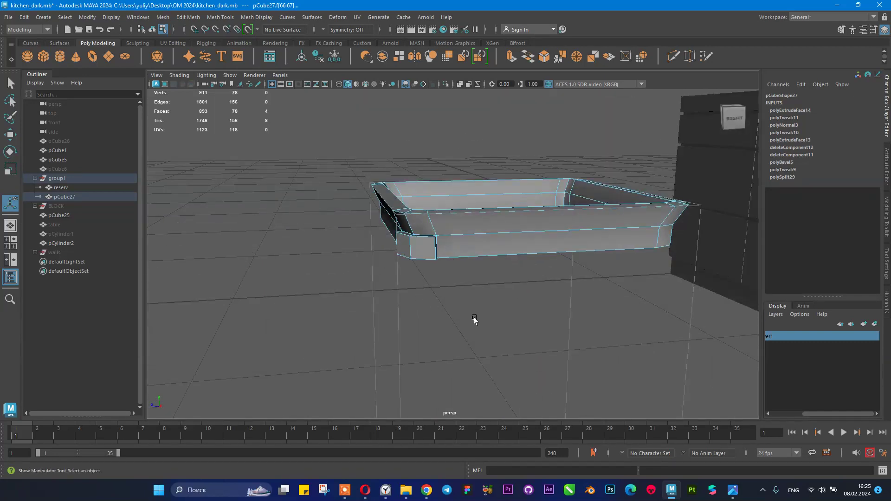
{"action": "middle_click_drag", "start_coordinate": [474, 319], "coordinate": [474, 303], "text": "alt"}
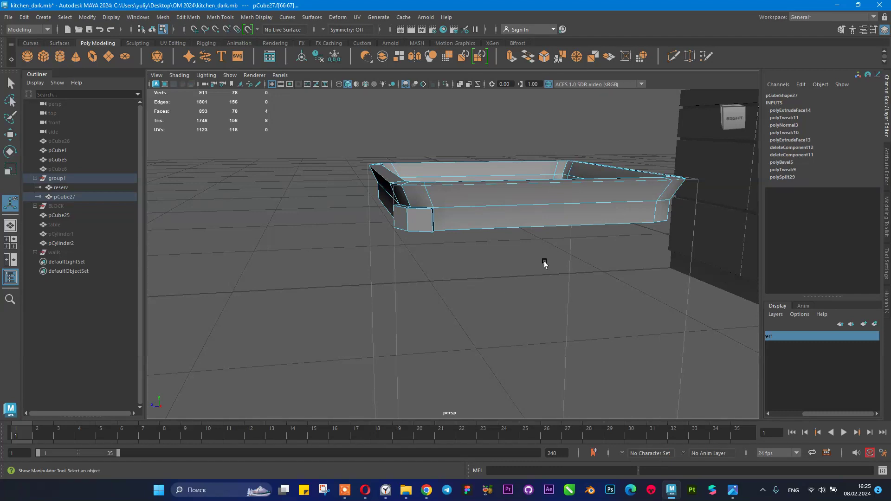
{"action": "left_click", "coordinate": [733, 491]}
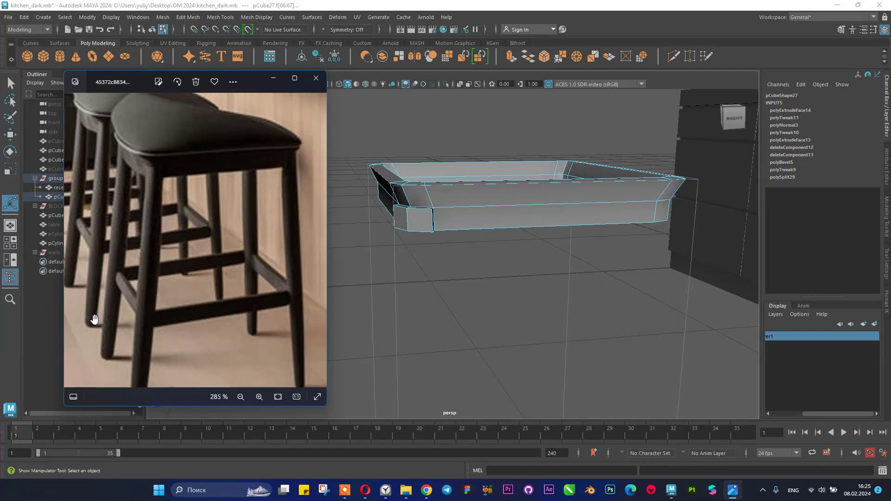
{"action": "left_click", "coordinate": [274, 78]}
- Extrude the selected bottom corner faces straight down to floor level with a Y translation of about -0.708 to form a leg
{"action": "left_click_drag", "start_coordinate": [531, 257], "coordinate": [449, 218], "text": "alt"}
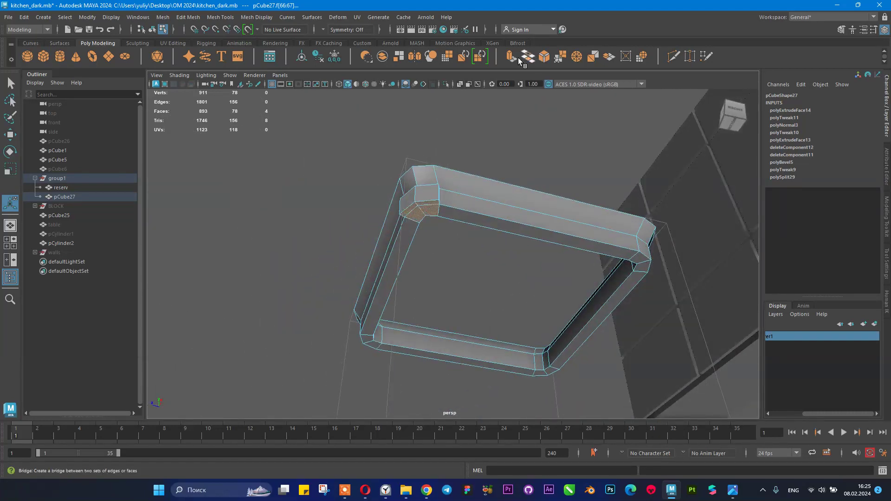
{"action": "key", "text": "ctrl+e"}
{"action": "left_click_drag", "start_coordinate": [487, 175], "coordinate": [386, 228], "text": "alt"}
{"action": "left_click_drag", "start_coordinate": [421, 270], "coordinate": [421, 407]}
{"action": "middle_click_drag", "start_coordinate": [492, 306], "coordinate": [506, 198], "text": "alt"}
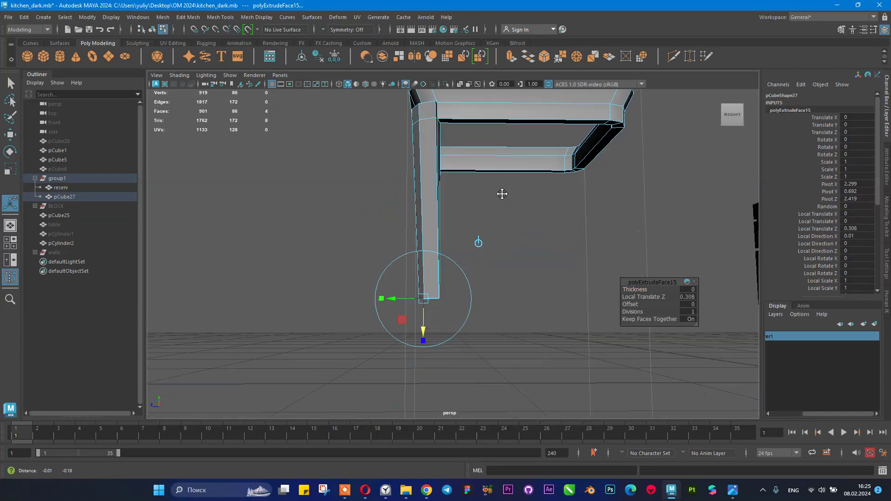
{"action": "key", "text": "ctrl+z"}
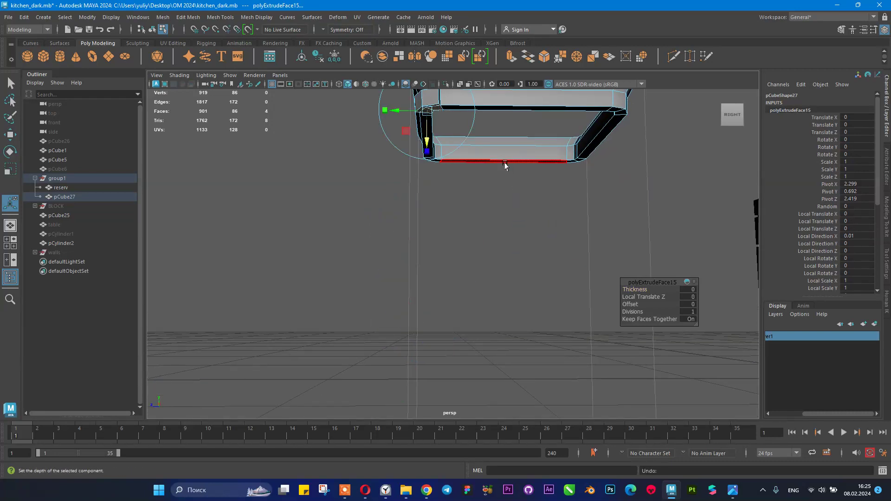
{"action": "middle_click_drag", "start_coordinate": [493, 125], "coordinate": [486, 210], "text": "alt"}
{"action": "left_click_drag", "start_coordinate": [420, 207], "coordinate": [453, 206]}
{"action": "middle_click_drag", "start_coordinate": [456, 205], "coordinate": [428, 122], "text": "alt"}
{"action": "left_click_drag", "start_coordinate": [421, 187], "coordinate": [427, 326]}
{"action": "left_click_drag", "start_coordinate": [441, 324], "coordinate": [466, 267], "text": "alt"}
{"action": "right_click_drag", "start_coordinate": [465, 267], "coordinate": [621, 324], "text": "alt"}
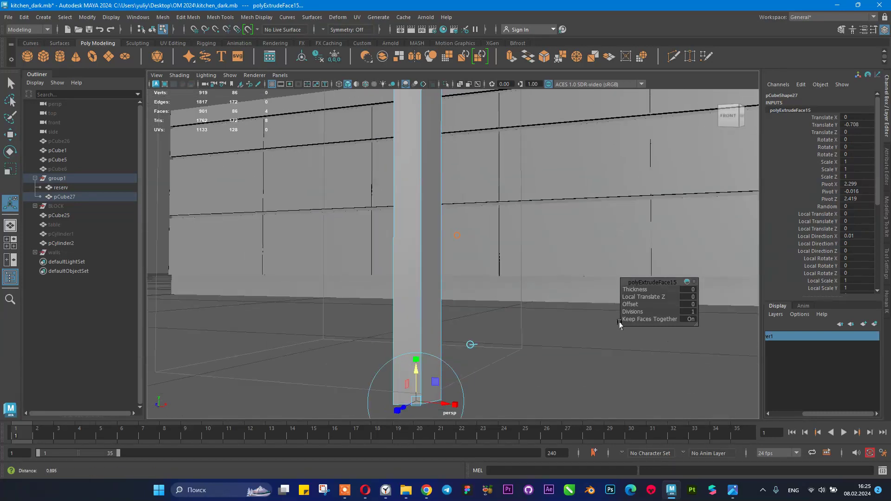
- Raise the leg's end to a Y translation of -0.689 and nudge it slightly along X, guided by the reference photo
{"action": "middle_click_drag", "start_coordinate": [543, 371], "coordinate": [553, 220], "text": "alt"}
{"action": "mouse_move", "coordinate": [439, 190]}
{"action": "left_mouse_down"}
{"action": "mouse_move", "coordinate": [432, 171]}
{"action": "mouse_move", "coordinate": [377, 182]}
{"action": "left_mouse_up"}
{"action": "middle_click_drag", "start_coordinate": [377, 181], "coordinate": [368, 244], "text": "alt"}
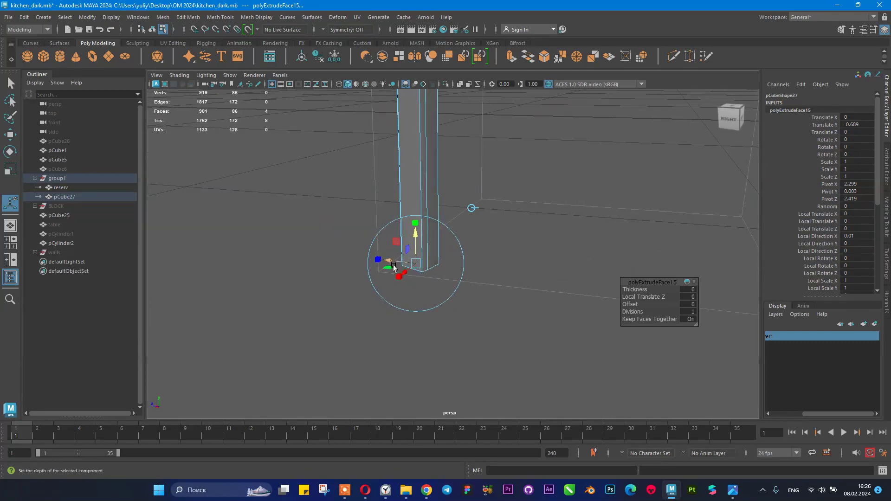
{"action": "left_click_drag", "start_coordinate": [411, 258], "coordinate": [387, 290], "text": "alt"}
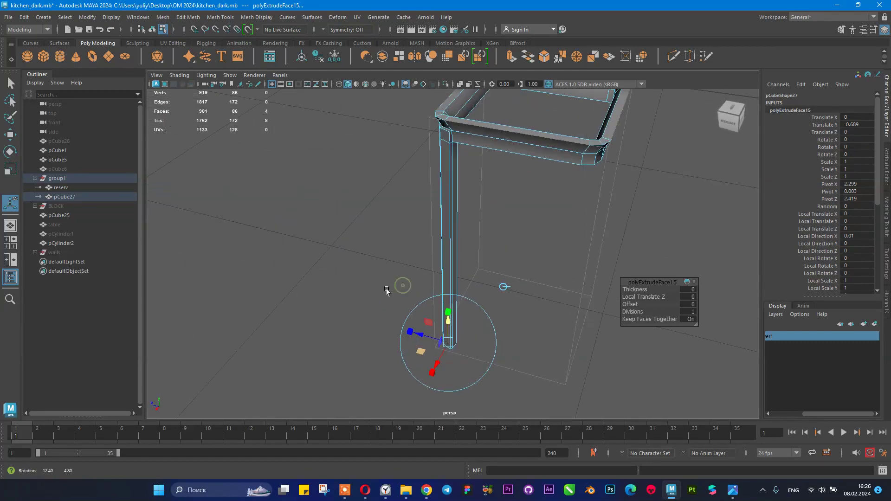
{"action": "left_click", "coordinate": [737, 499]}
{"action": "left_click", "coordinate": [737, 498]}
{"action": "left_click_drag", "start_coordinate": [479, 219], "coordinate": [476, 221], "text": "alt"}
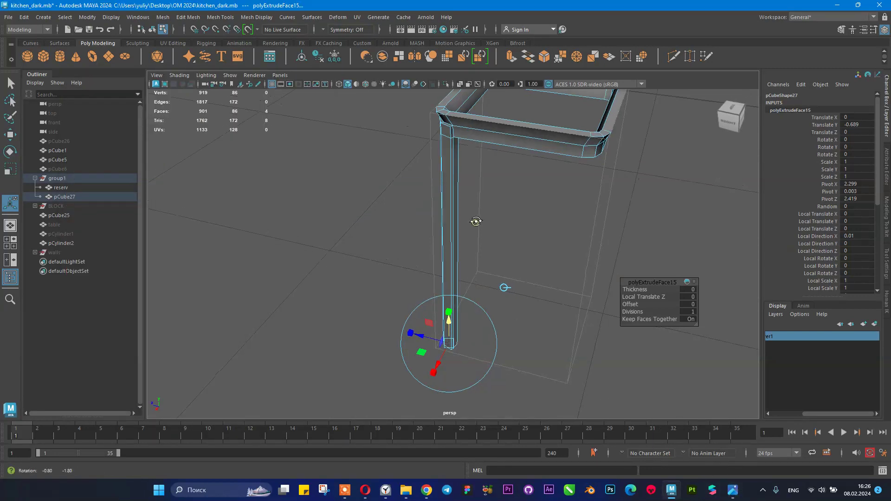
{"action": "left_click_drag", "start_coordinate": [439, 365], "coordinate": [432, 367]}
- Return to object mode and select the seat frame with its new leg for an overall check
{"action": "left_click_drag", "start_coordinate": [425, 282], "coordinate": [508, 158], "text": "alt"}
{"action": "left_click_drag", "start_coordinate": [462, 285], "coordinate": [528, 128], "text": "alt"}
{"action": "right_click_drag", "start_coordinate": [527, 129], "coordinate": [592, 198], "text": "alt"}
{"action": "middle_click_drag", "start_coordinate": [557, 198], "coordinate": [515, 235], "text": "alt"}
{"action": "right_click_drag", "start_coordinate": [515, 236], "coordinate": [488, 250], "text": "alt"}
{"action": "left_click_drag", "start_coordinate": [487, 251], "coordinate": [312, 275], "text": "alt"}
{"action": "right_click_drag", "start_coordinate": [425, 173], "coordinate": [489, 152]}
{"action": "left_click", "coordinate": [478, 224]}
{"action": "left_click_drag", "start_coordinate": [477, 224], "coordinate": [440, 249], "text": "alt"}
{"action": "left_click", "coordinate": [441, 247]}
{"action": "left_click_drag", "start_coordinate": [479, 175], "coordinate": [408, 124], "text": "alt"}
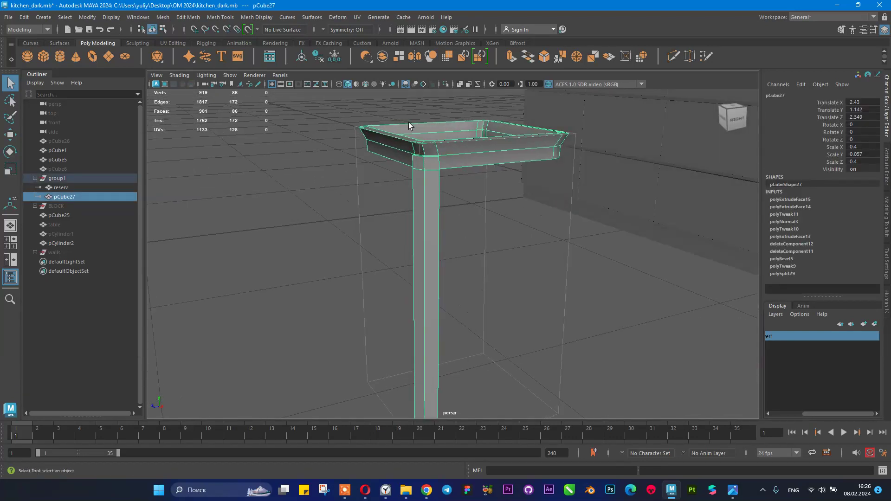
- Compare the joint between the leg and the seat frame with the reference photo
{"action": "left_click", "coordinate": [732, 491]}
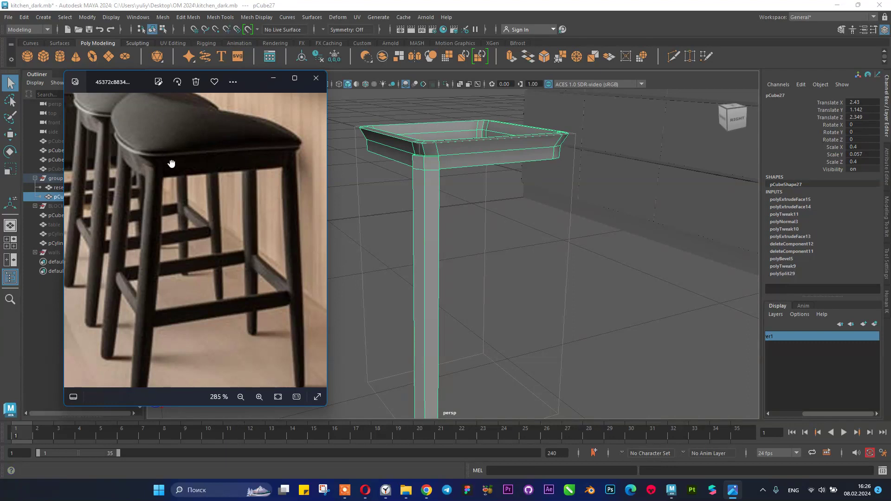
{"action": "left_click_drag", "start_coordinate": [165, 157], "coordinate": [155, 210]}
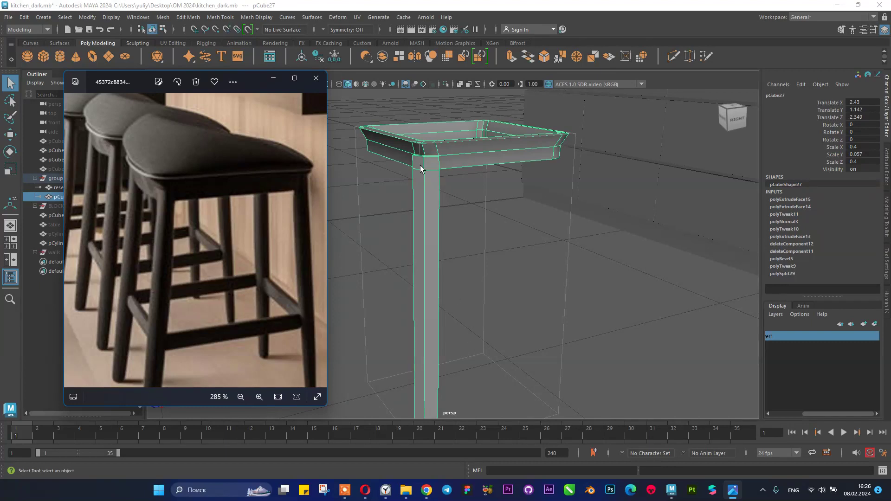
{"action": "left_click", "coordinate": [467, 186]}
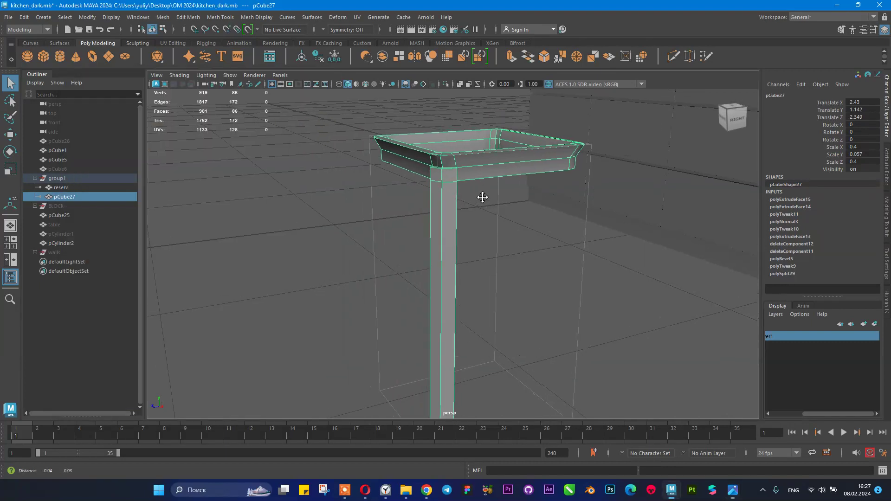
{"action": "key", "text": "space"}
{"action": "key", "text": "space"}
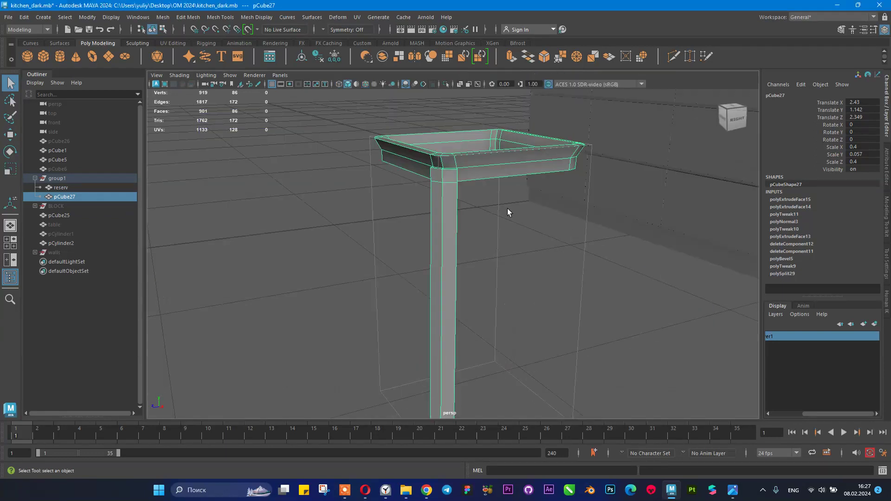
{"action": "scroll", "coordinate": [508, 220], "scroll_direction": "up", "scroll_amount": 3}
{"action": "left_click_drag", "start_coordinate": [507, 233], "coordinate": [475, 246], "text": "alt"}
{"action": "middle_click_drag", "start_coordinate": [475, 247], "coordinate": [485, 288], "text": "alt"}
{"action": "right_click_drag", "start_coordinate": [420, 235], "coordinate": [445, 181], "text": "alt"}
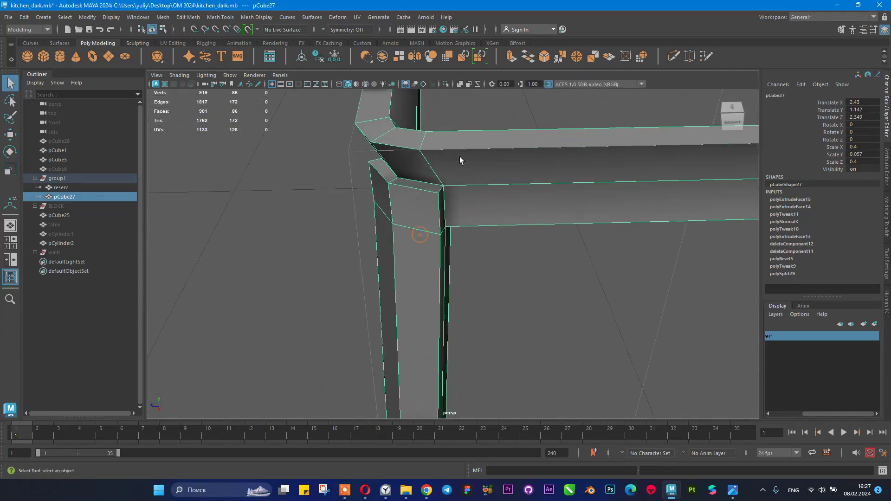
- Move and scale the top edges of the leg's corner block so it tapers inward toward the seat frame
{"action": "left_click_drag", "start_coordinate": [416, 198], "coordinate": [431, 181], "text": "alt"}
{"action": "middle_click_drag", "start_coordinate": [448, 188], "coordinate": [440, 240], "text": "alt"}
{"action": "right_click_drag", "start_coordinate": [522, 255], "coordinate": [595, 246], "text": "alt"}
{"action": "right_click_drag", "start_coordinate": [334, 214], "coordinate": [334, 182]}
{"action": "left_click", "coordinate": [269, 234]}
{"action": "right_click_drag", "start_coordinate": [398, 231], "coordinate": [325, 231], "text": "alt"}
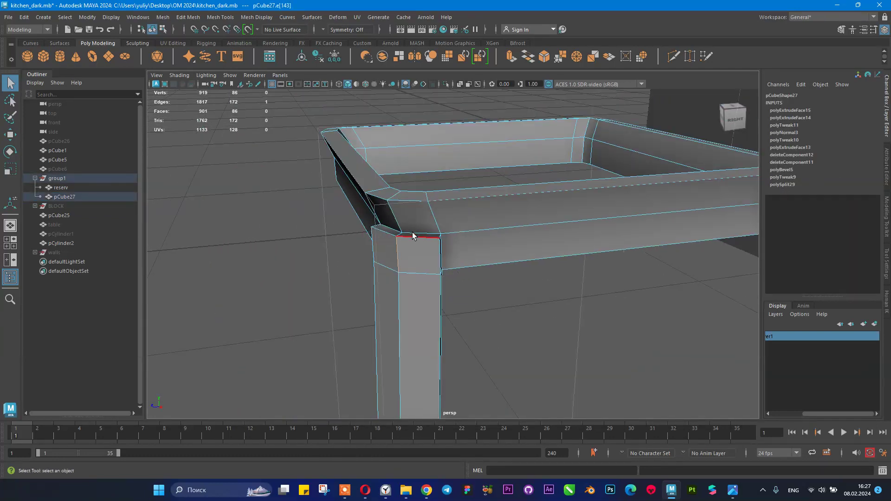
{"action": "left_click", "coordinate": [452, 242], "text": "shift"}
{"action": "key", "text": "w"}
{"action": "left_click_drag", "start_coordinate": [452, 244], "coordinate": [372, 217], "text": "alt"}
{"action": "left_click_drag", "start_coordinate": [355, 155], "coordinate": [309, 189]}
{"action": "left_click_drag", "start_coordinate": [354, 208], "coordinate": [368, 233], "text": "alt"}
{"action": "key", "text": "r"}
{"action": "mouse_move", "coordinate": [448, 241]}
{"action": "left_mouse_down", "text": "alt"}
{"action": "mouse_move", "coordinate": [458, 247]}
{"action": "mouse_move", "coordinate": [442, 236]}
{"action": "left_mouse_up", "text": "alt"}
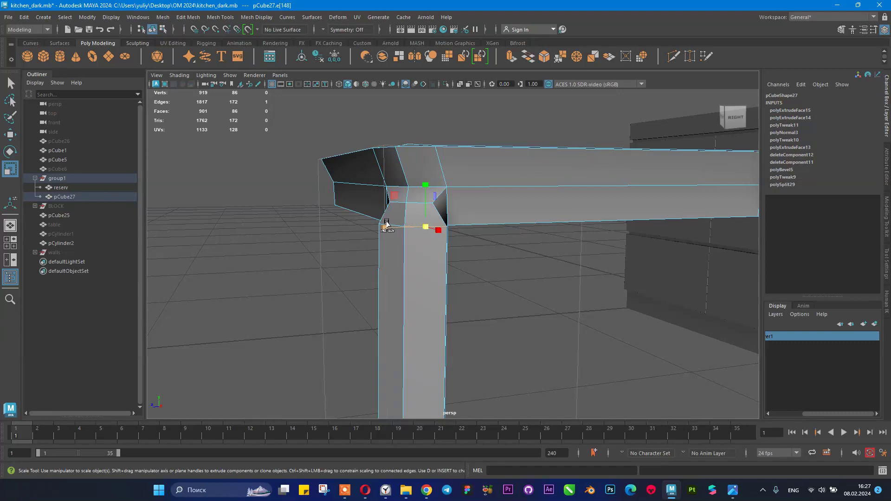
- Scale the two outer leg edges level with the frame's underside, and return to object mode
{"action": "key", "text": "q"}
{"action": "key", "text": "r"}
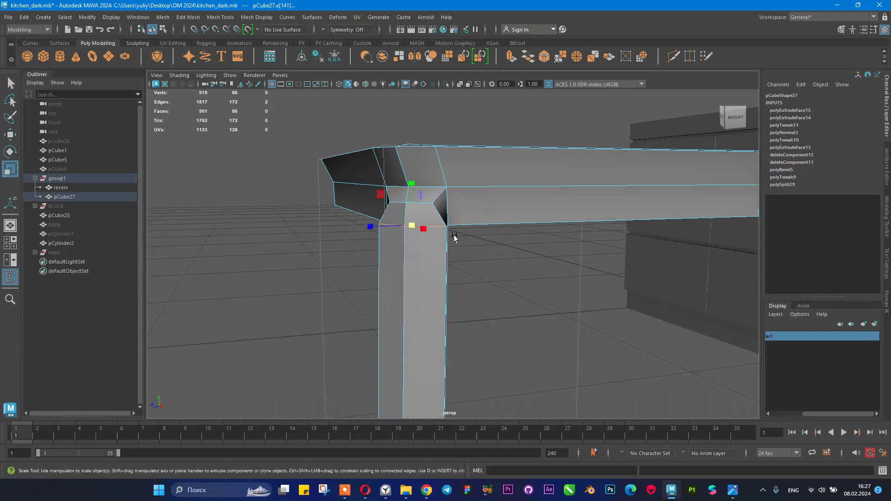
{"action": "left_click_drag", "start_coordinate": [457, 241], "coordinate": [471, 249], "text": "alt"}
{"action": "left_click_drag", "start_coordinate": [434, 293], "coordinate": [422, 297]}
{"action": "left_click_drag", "start_coordinate": [421, 297], "coordinate": [358, 269], "text": "alt"}
{"action": "right_click_drag", "start_coordinate": [376, 213], "coordinate": [432, 172]}
{"action": "left_click", "coordinate": [452, 284]}
- Preview the frame and leg smoothed, restore the unsmoothed display, and compare the shape with the reference photo
{"action": "left_click_drag", "start_coordinate": [453, 288], "coordinate": [487, 205], "text": "alt"}
{"action": "left_click", "coordinate": [485, 213]}
{"action": "key", "text": "3"}
{"action": "left_click_drag", "start_coordinate": [613, 264], "coordinate": [552, 246], "text": "alt"}
{"action": "left_click", "coordinate": [506, 255]}
{"action": "left_click", "coordinate": [467, 230]}
{"action": "key", "text": "1"}
{"action": "left_click", "coordinate": [733, 493]}
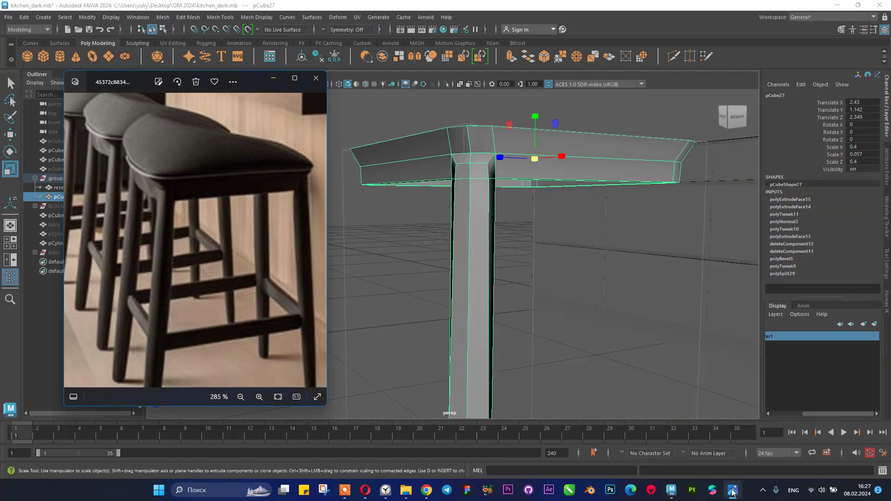
{"action": "left_click", "coordinate": [733, 493]}
{"action": "left_click_drag", "start_coordinate": [453, 239], "coordinate": [333, 197], "text": "alt"}
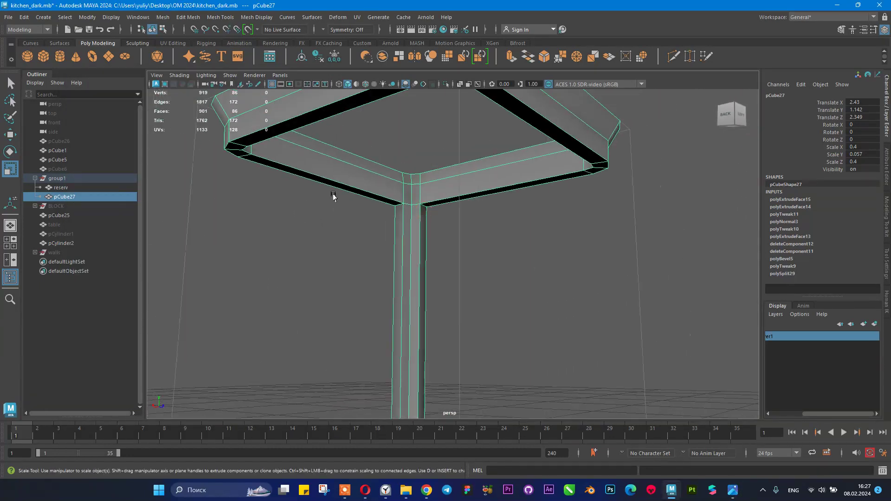
- Examine the leg's corner joint from the outside and compare it with the reference photo
{"action": "key", "text": "F10"}
{"action": "left_click", "coordinate": [414, 206]}
{"action": "left_click_drag", "start_coordinate": [414, 206], "coordinate": [614, 362], "text": "alt"}
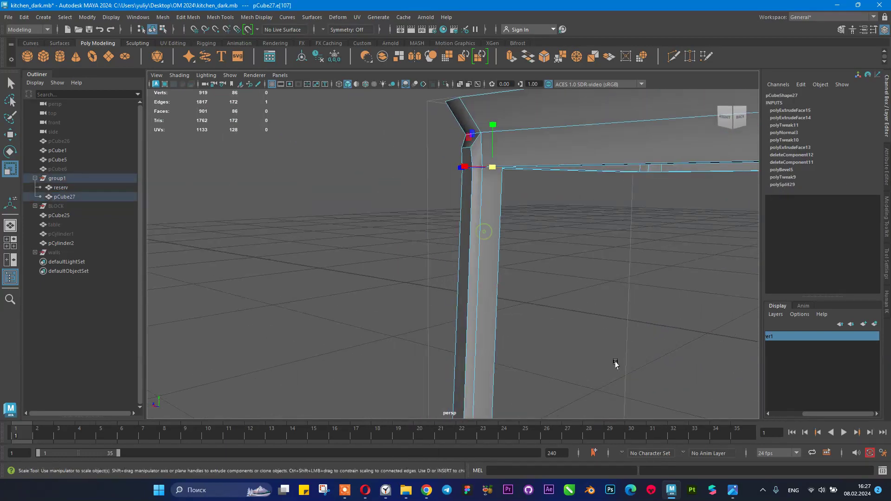
{"action": "left_click", "coordinate": [738, 489]}
{"action": "left_click", "coordinate": [738, 490]}
- Select the four edges around the top of the leg, level with the seat frame's underside
{"action": "left_click_drag", "start_coordinate": [492, 200], "coordinate": [302, 155], "text": "alt"}
{"action": "key", "text": "q"}
{"action": "left_click", "coordinate": [296, 153]}
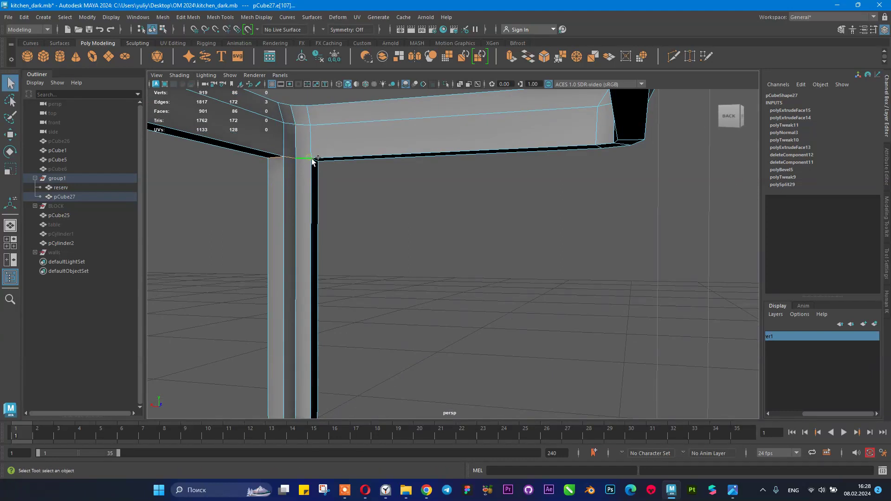
{"action": "left_click", "coordinate": [311, 163], "text": "shift"}
{"action": "right_click_drag", "start_coordinate": [371, 183], "coordinate": [405, 197], "text": "alt"}
{"action": "key", "text": "r"}
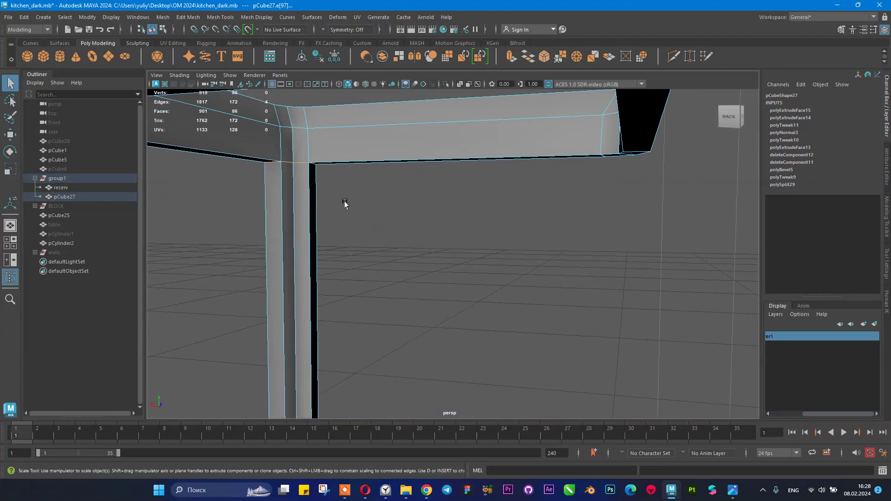
{"action": "left_click_drag", "start_coordinate": [295, 172], "coordinate": [411, 245], "text": "alt"}
{"action": "key", "text": "w"}
{"action": "left_click_drag", "start_coordinate": [334, 223], "coordinate": [643, 150], "text": "alt"}
- Scale the outer vertex pairs at the leg's top and on the block above closer together to narrow the joint
{"action": "right_click_drag", "start_coordinate": [486, 214], "coordinate": [487, 295]}
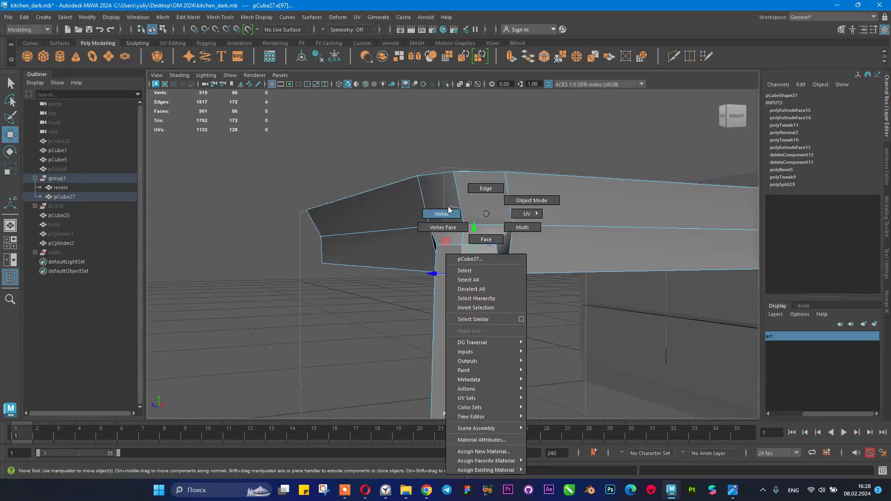
{"action": "right_click_drag", "start_coordinate": [449, 210], "coordinate": [449, 210]}
{"action": "left_click", "coordinate": [434, 275]}
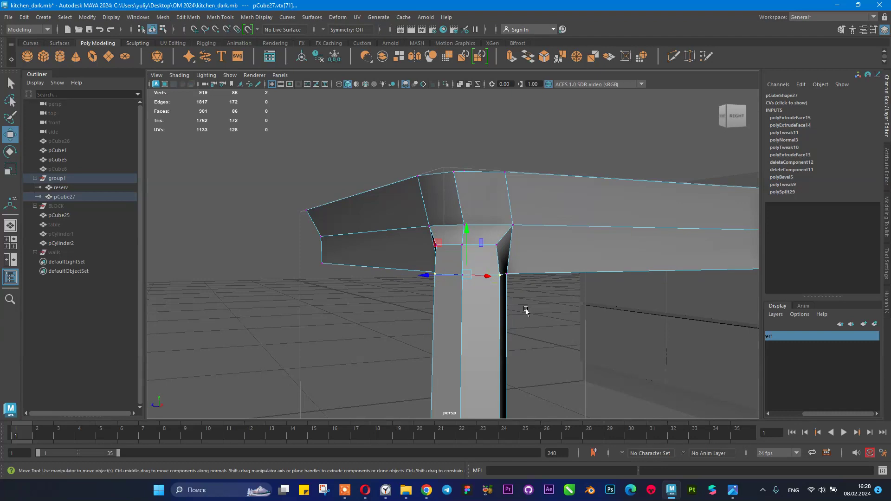
{"action": "key", "text": "r"}
{"action": "left_click_drag", "start_coordinate": [486, 276], "coordinate": [481, 277]}
{"action": "left_click", "coordinate": [496, 244]}
{"action": "mouse_move", "coordinate": [488, 245]}
{"action": "left_mouse_down"}
{"action": "mouse_move", "coordinate": [471, 245]}
{"action": "mouse_move", "coordinate": [491, 239]}
{"action": "mouse_move", "coordinate": [583, 249]}
{"action": "mouse_move", "coordinate": [454, 249]}
{"action": "mouse_move", "coordinate": [466, 238]}
{"action": "mouse_move", "coordinate": [473, 246]}
{"action": "left_mouse_up"}
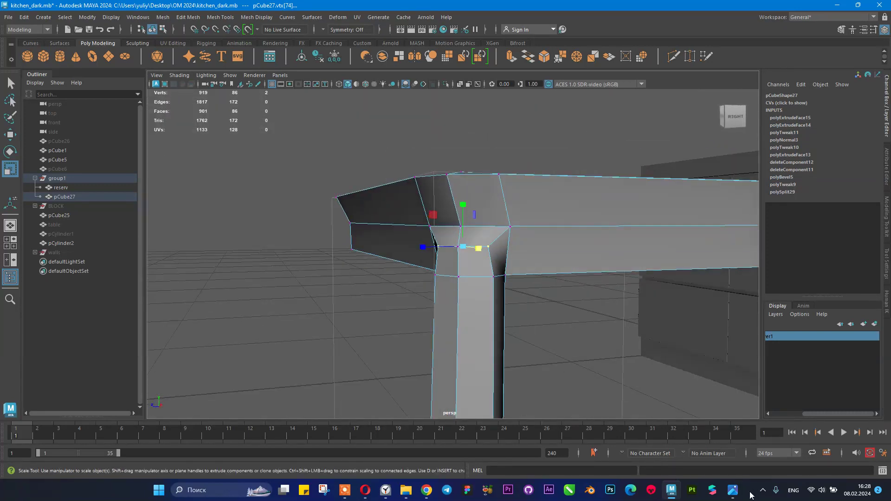
- Compare the narrowed joint with the reference photo, inspect it from several sides, and return to object mode
{"action": "left_click", "coordinate": [734, 491]}
{"action": "left_click", "coordinate": [734, 491]}
{"action": "left_click", "coordinate": [510, 228]}
{"action": "left_click_drag", "start_coordinate": [510, 228], "coordinate": [409, 274], "text": "alt"}
{"action": "left_click_drag", "start_coordinate": [509, 282], "coordinate": [533, 319], "text": "alt"}
{"action": "left_click", "coordinate": [533, 318]}
{"action": "left_click", "coordinate": [493, 285]}
{"action": "left_click_drag", "start_coordinate": [494, 285], "coordinate": [462, 214], "text": "alt"}
{"action": "key", "text": "w"}
{"action": "right_click_drag", "start_coordinate": [462, 214], "coordinate": [512, 201]}
- Cut an extra edge loop around the leg's corner block just below its top edges with Multi-Cut
{"action": "right_click", "coordinate": [456, 241], "text": "shift"}
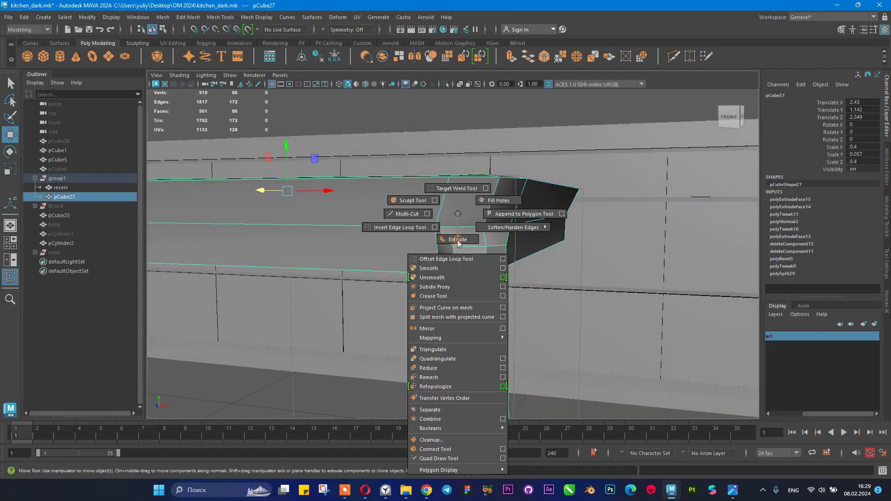
{"action": "left_click", "coordinate": [407, 214]}
{"action": "left_click", "coordinate": [443, 230]}
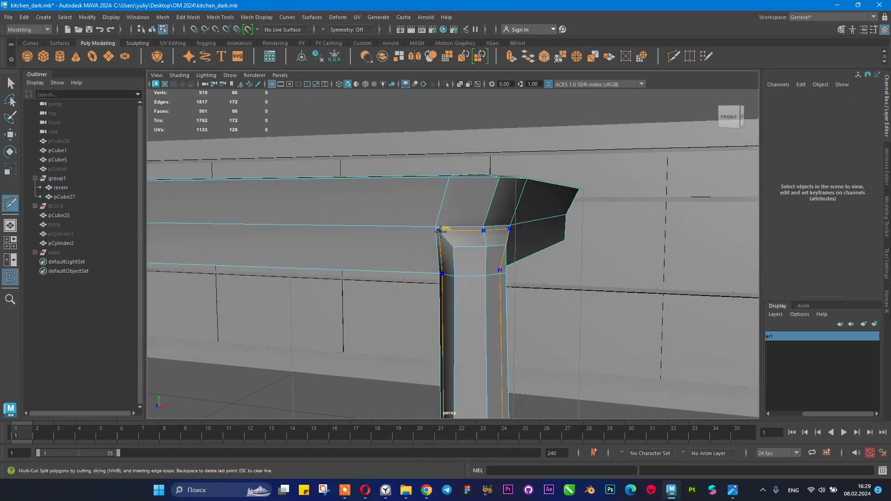
{"action": "left_click", "coordinate": [441, 230]}
{"action": "left_click_drag", "start_coordinate": [480, 227], "coordinate": [573, 260], "text": "alt"}
{"action": "scroll", "coordinate": [569, 259], "scroll_direction": "up", "scroll_amount": 5}
- Scale the new loop's two outer vertices along the joint and move its middle corner vertex to shape the transition
{"action": "right_click_drag", "start_coordinate": [444, 214], "coordinate": [411, 213]}
{"action": "left_click", "coordinate": [399, 205]}
{"action": "left_click_drag", "start_coordinate": [613, 211], "coordinate": [563, 299], "text": "alt"}
{"action": "key", "text": "r"}
{"action": "left_click_drag", "start_coordinate": [538, 231], "coordinate": [428, 209]}
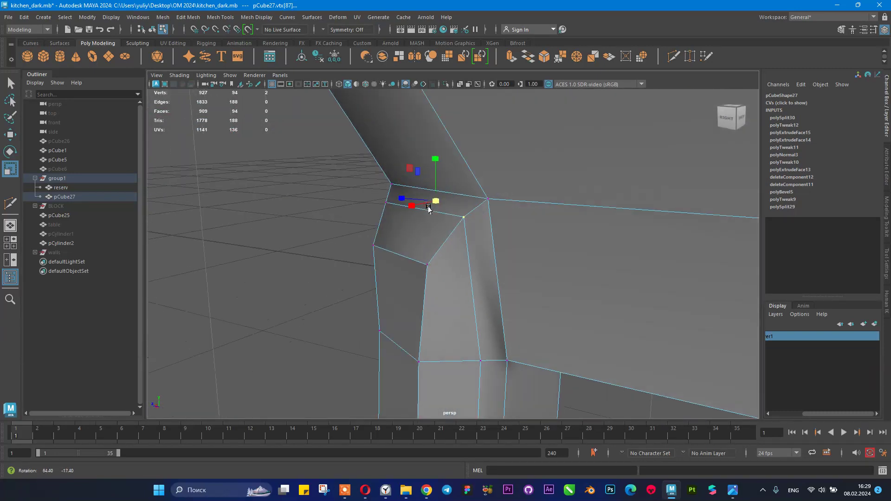
{"action": "key", "text": "w"}
{"action": "left_click_drag", "start_coordinate": [349, 202], "coordinate": [357, 201]}
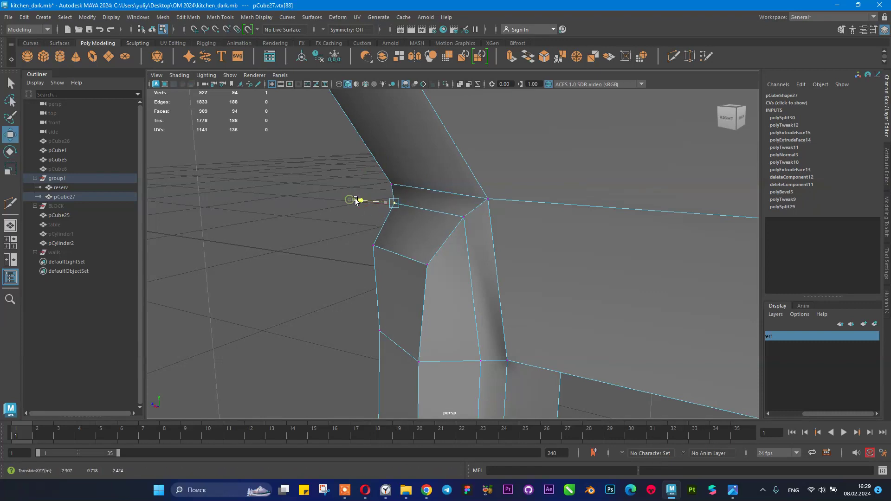
- Return to object mode and preview the frame and leg smoothed to check the corner joint
{"action": "scroll", "coordinate": [618, 240], "scroll_direction": "down", "scroll_amount": 10}
{"action": "left_click_drag", "start_coordinate": [520, 209], "coordinate": [597, 218], "text": "alt"}
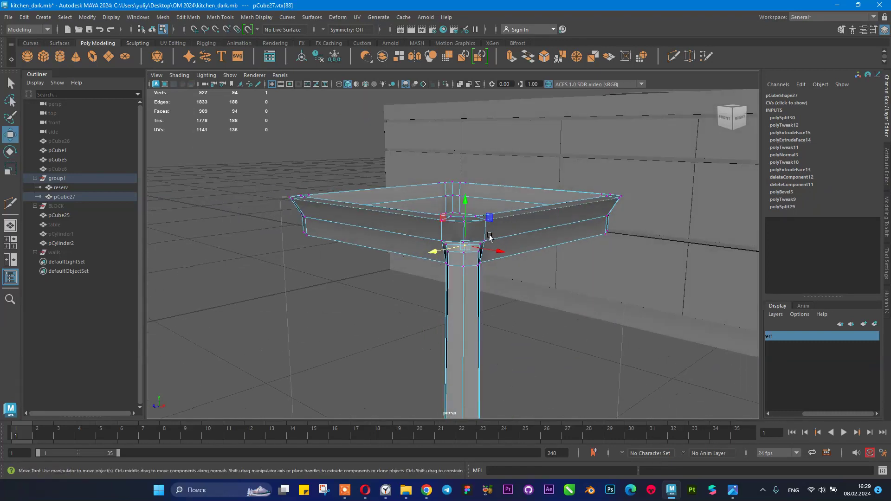
{"action": "right_click_drag", "start_coordinate": [498, 229], "coordinate": [530, 233], "text": "alt"}
{"action": "left_click_drag", "start_coordinate": [376, 207], "coordinate": [350, 235], "text": "alt"}
{"action": "scroll", "coordinate": [472, 245], "scroll_direction": "up", "scroll_amount": 6}
{"action": "scroll", "coordinate": [326, 232], "scroll_direction": "down", "scroll_amount": 8}
{"action": "right_click_drag", "start_coordinate": [508, 254], "coordinate": [551, 201]}
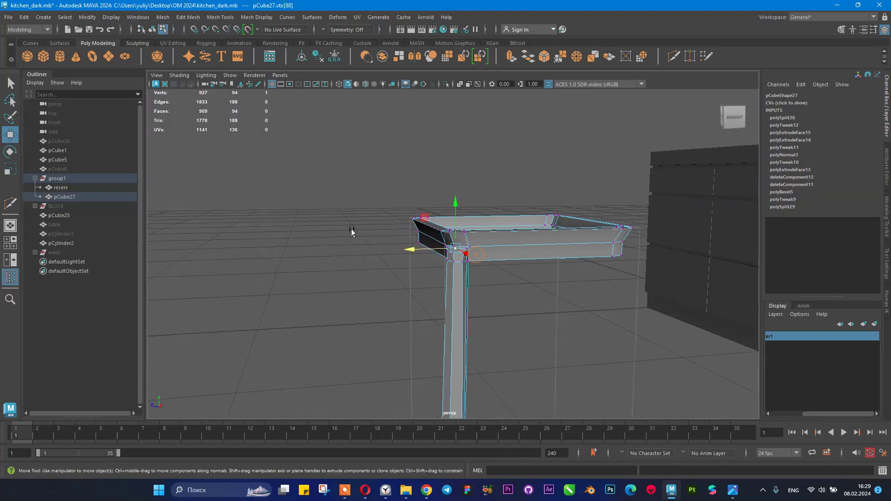
{"action": "left_click", "coordinate": [541, 184]}
{"action": "left_click_drag", "start_coordinate": [537, 194], "coordinate": [492, 223], "text": "alt"}
{"action": "left_click_drag", "start_coordinate": [565, 243], "coordinate": [542, 240], "text": "alt"}
{"action": "left_click", "coordinate": [542, 240]}
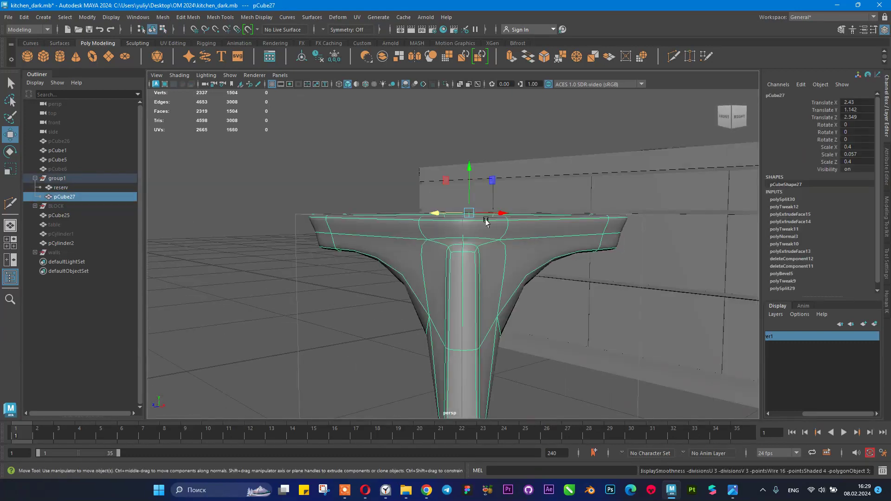
{"action": "left_click", "coordinate": [455, 173]}
- Restore the unsmoothed display and move the new loop's middle vertex in line with the leg's corner edge
{"action": "left_click_drag", "start_coordinate": [455, 173], "coordinate": [475, 215], "text": "alt"}
{"action": "left_click", "coordinate": [442, 241]}
{"action": "scroll", "coordinate": [511, 249], "scroll_direction": "up", "scroll_amount": 4}
{"action": "scroll", "coordinate": [505, 255], "scroll_direction": "up", "scroll_amount": 5}
{"action": "left_click_drag", "start_coordinate": [505, 255], "coordinate": [485, 217], "text": "alt"}
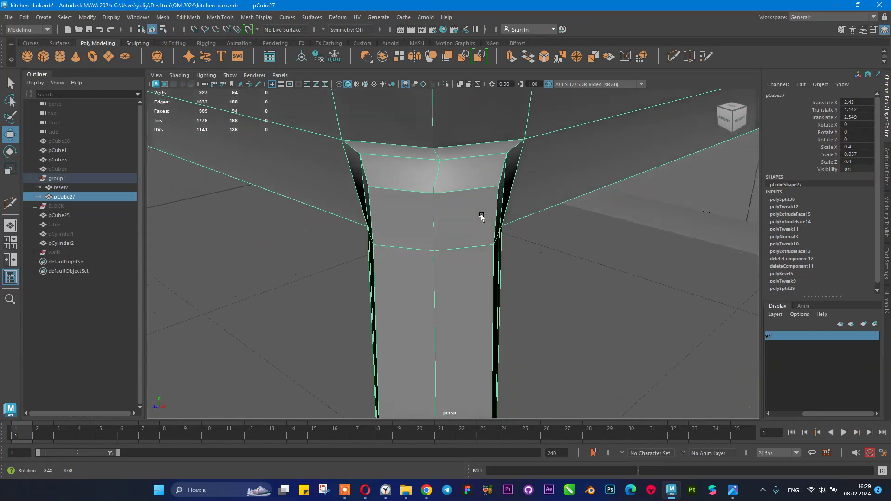
{"action": "right_click_drag", "start_coordinate": [454, 200], "coordinate": [408, 198]}
{"action": "left_click", "coordinate": [440, 161]}
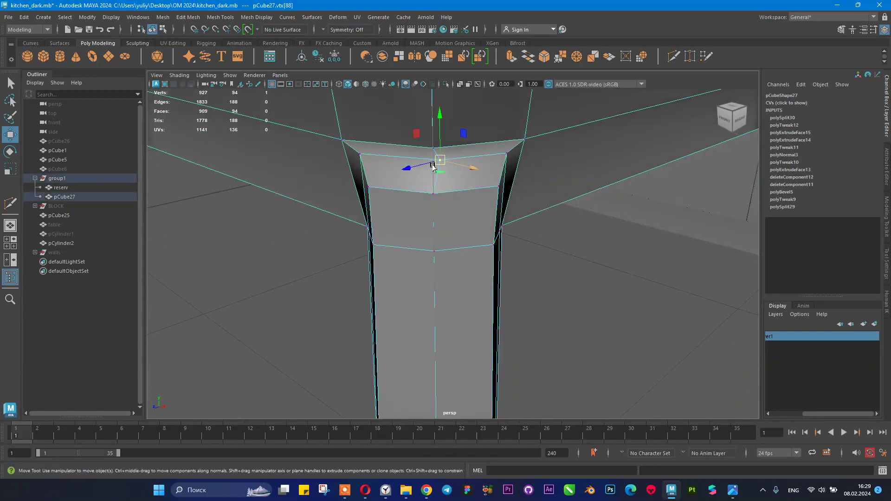
{"action": "left_click_drag", "start_coordinate": [450, 170], "coordinate": [509, 169], "text": "alt"}
- Try to reposition the side vertex of the leg's corner block, and undo the last two changes
{"action": "right_click_drag", "start_coordinate": [627, 188], "coordinate": [504, 185], "text": "alt"}
{"action": "left_click_drag", "start_coordinate": [514, 184], "coordinate": [400, 185], "text": "alt"}
{"action": "right_click_drag", "start_coordinate": [505, 217], "coordinate": [552, 223], "text": "alt"}
{"action": "left_click_drag", "start_coordinate": [515, 229], "coordinate": [539, 233], "text": "alt"}
{"action": "right_click_drag", "start_coordinate": [436, 254], "coordinate": [455, 256], "text": "alt"}
{"action": "left_click_drag", "start_coordinate": [455, 257], "coordinate": [407, 227], "text": "alt"}
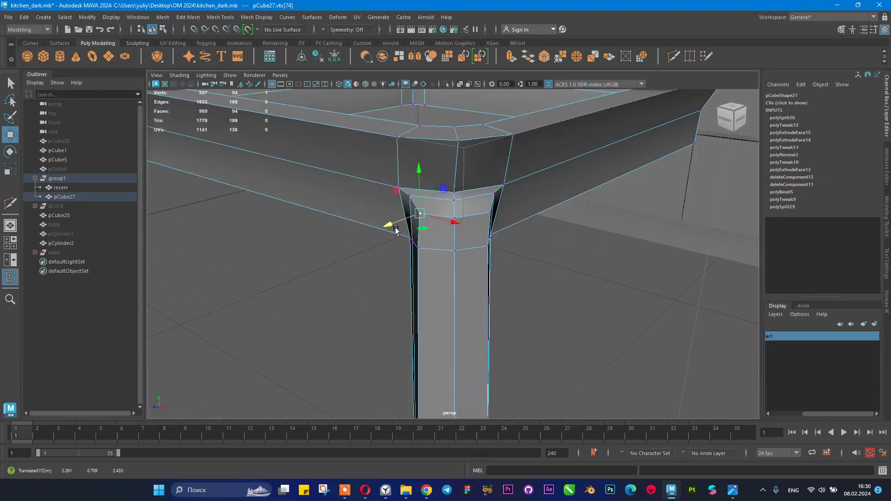
{"action": "left_click_drag", "start_coordinate": [519, 225], "coordinate": [458, 231], "text": "alt"}
{"action": "key", "text": "ctrl+z"}
{"action": "key", "text": "ctrl+z"}
{"action": "mouse_move", "coordinate": [461, 180]}
{"action": "left_mouse_down", "text": "alt"}
{"action": "mouse_move", "coordinate": [537, 174]}
{"action": "mouse_move", "coordinate": [454, 194]}
{"action": "left_mouse_up", "text": "alt"}
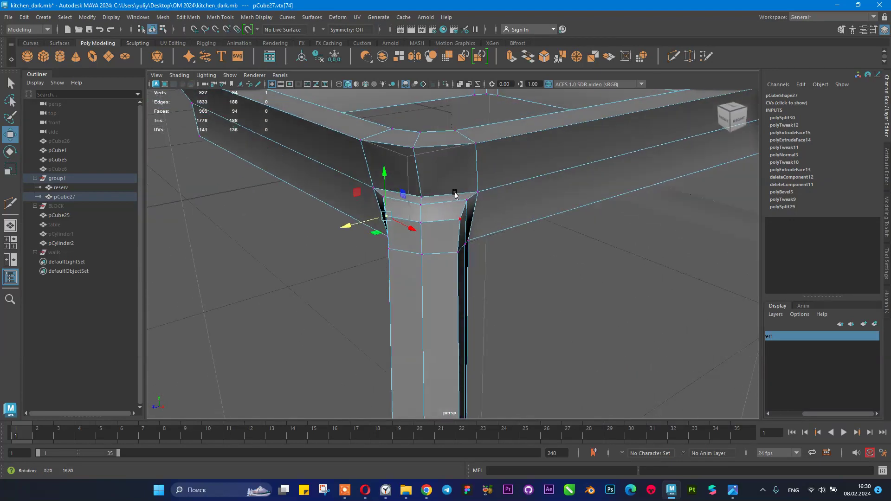
- Return to object mode and compare the whole leg, down to its foot, with the reference photo
{"action": "right_click_drag", "start_coordinate": [457, 197], "coordinate": [501, 180]}
{"action": "left_click_drag", "start_coordinate": [527, 219], "coordinate": [339, 241], "text": "alt"}
{"action": "left_click", "coordinate": [456, 232]}
{"action": "scroll", "coordinate": [404, 246], "scroll_direction": "down", "scroll_amount": 4}
{"action": "middle_click_drag", "start_coordinate": [410, 244], "coordinate": [415, 200], "text": "alt"}
{"action": "left_click_drag", "start_coordinate": [415, 199], "coordinate": [470, 210], "text": "alt"}
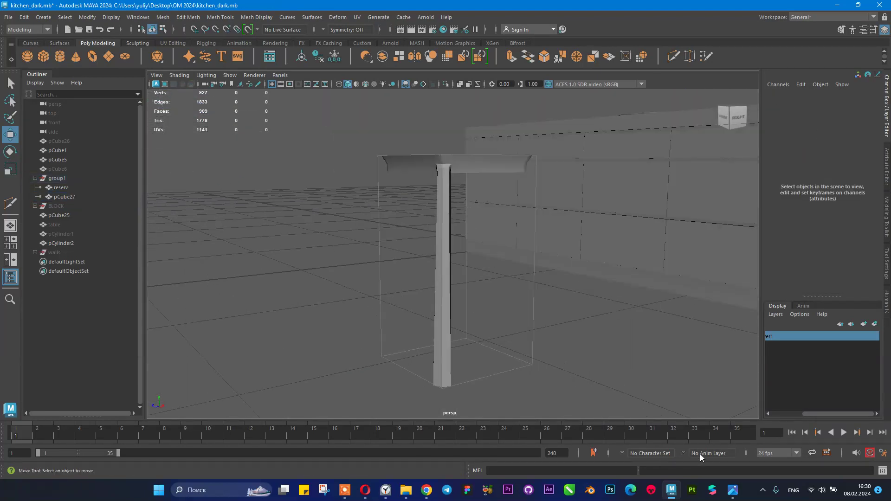
{"action": "left_click", "coordinate": [732, 492]}
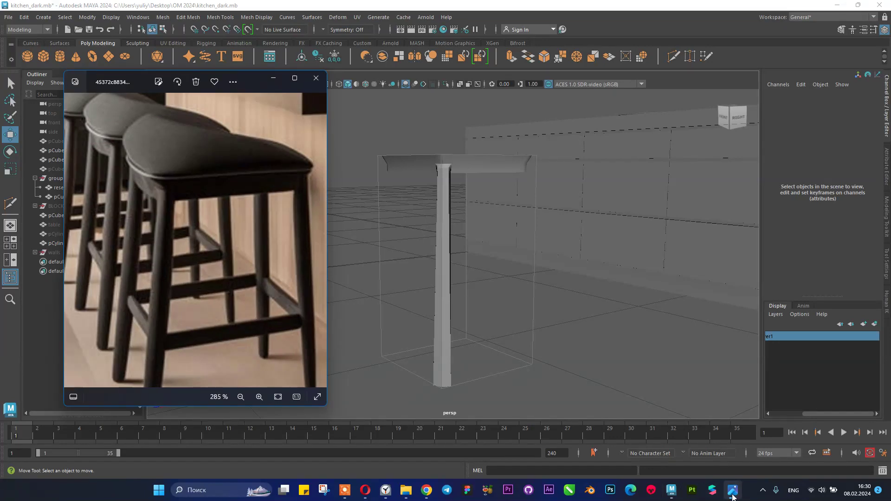
{"action": "left_click", "coordinate": [733, 493]}
{"action": "left_click_drag", "start_coordinate": [493, 305], "coordinate": [518, 291], "text": "alt"}
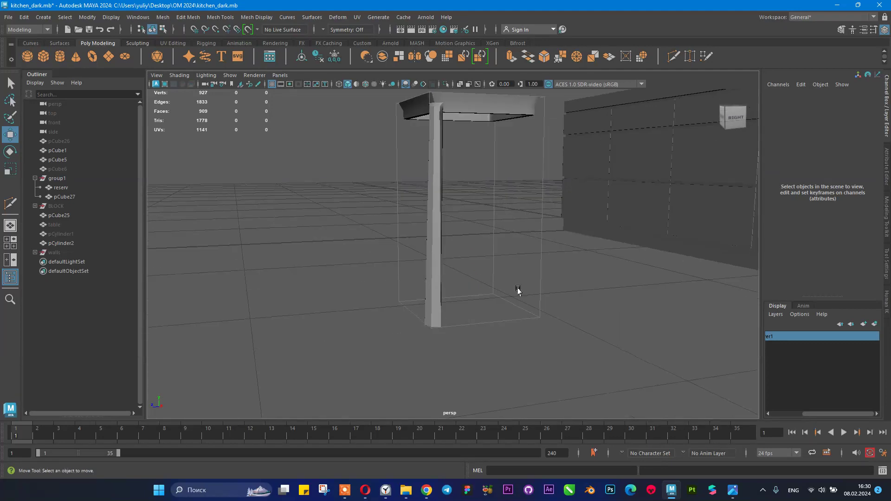
{"action": "left_click", "coordinate": [733, 492]}
{"action": "scroll", "coordinate": [213, 308], "scroll_direction": "up", "scroll_amount": 5}
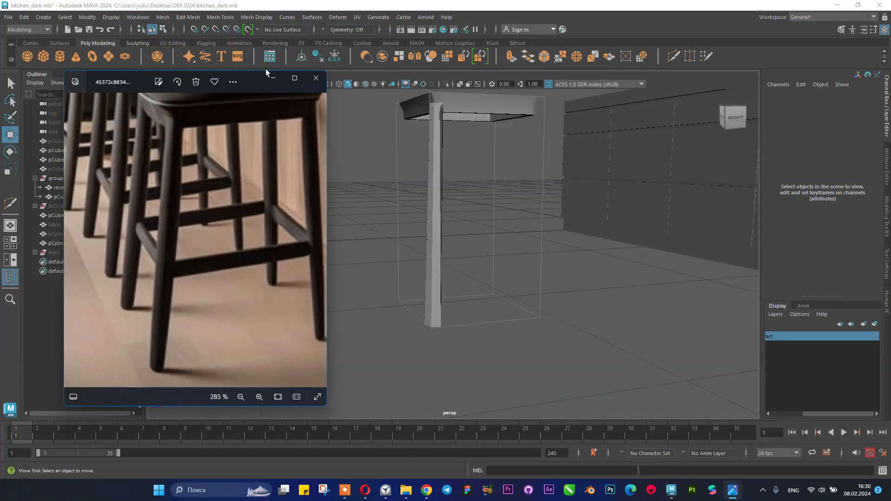
{"action": "left_click", "coordinate": [272, 78]}
- Cut three edge loops around the leg's lower half with Multi-Cut, judging their heights from the reference photo
{"action": "left_click", "coordinate": [441, 226]}
{"action": "left_click_drag", "start_coordinate": [432, 221], "coordinate": [449, 253], "text": "alt"}
{"action": "scroll", "coordinate": [469, 233], "scroll_direction": "up", "scroll_amount": 3}
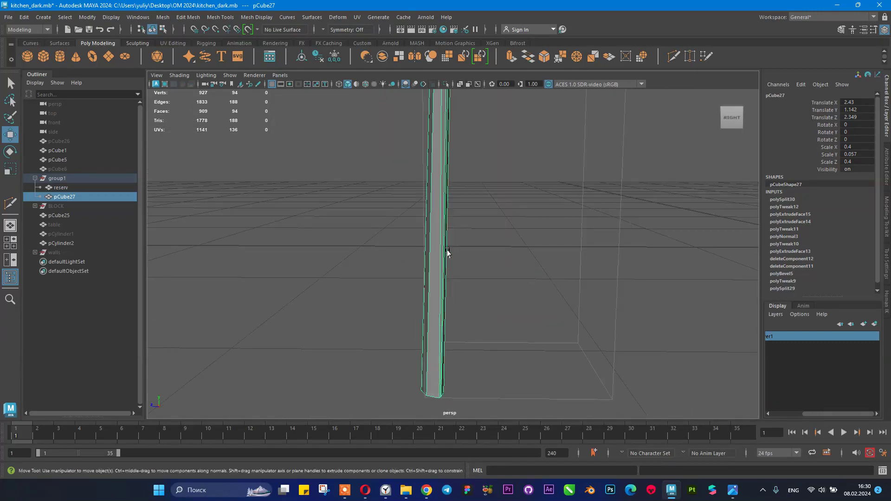
{"action": "right_click_drag", "start_coordinate": [445, 291], "coordinate": [396, 224], "text": "shift"}
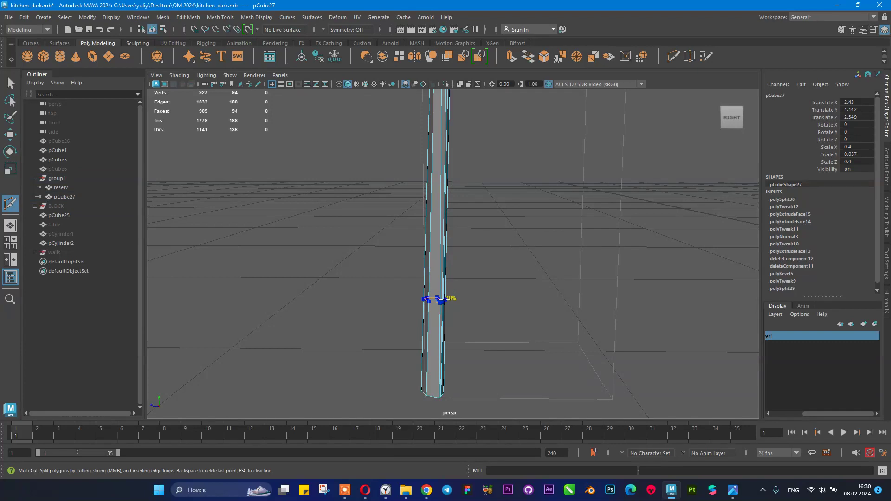
{"action": "left_click", "coordinate": [734, 493]}
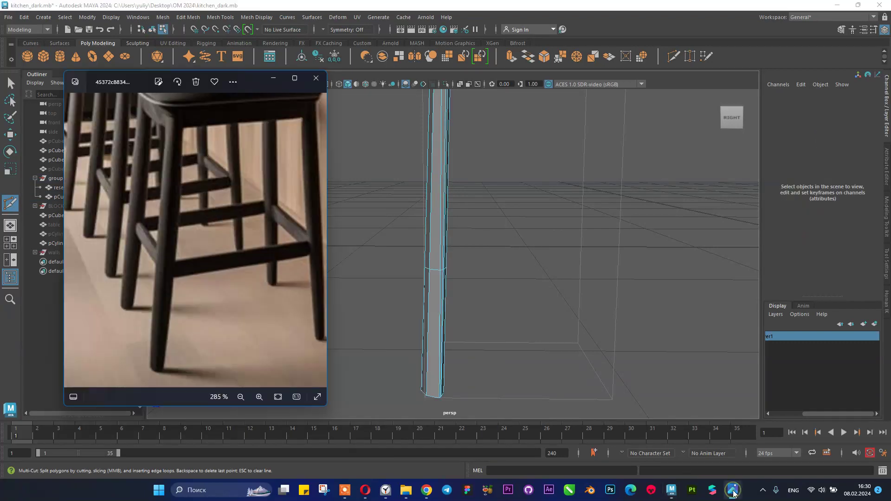
{"action": "left_click", "coordinate": [734, 492]}
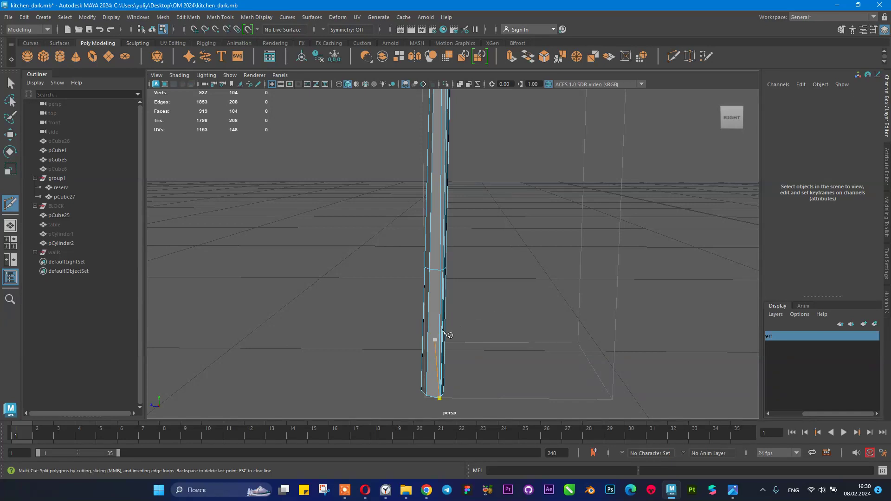
{"action": "left_click_drag", "start_coordinate": [467, 343], "coordinate": [451, 341], "text": "alt"}
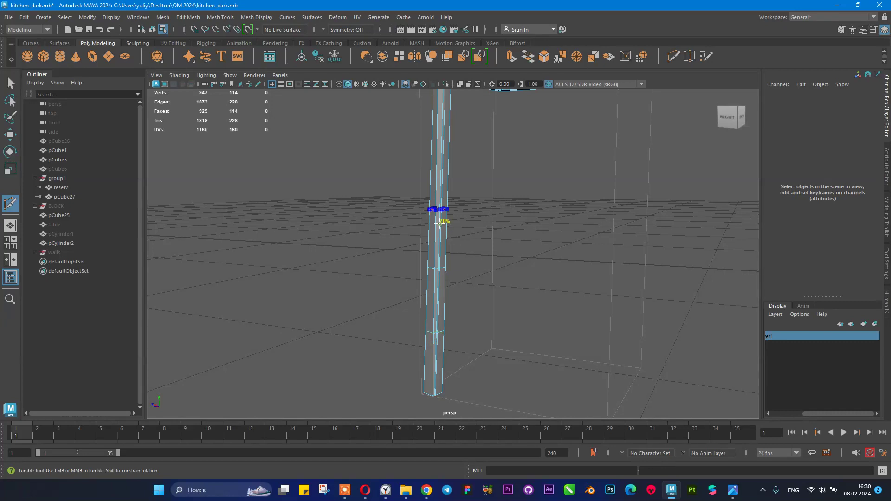
{"action": "left_click_drag", "start_coordinate": [521, 286], "coordinate": [531, 278], "text": "alt"}
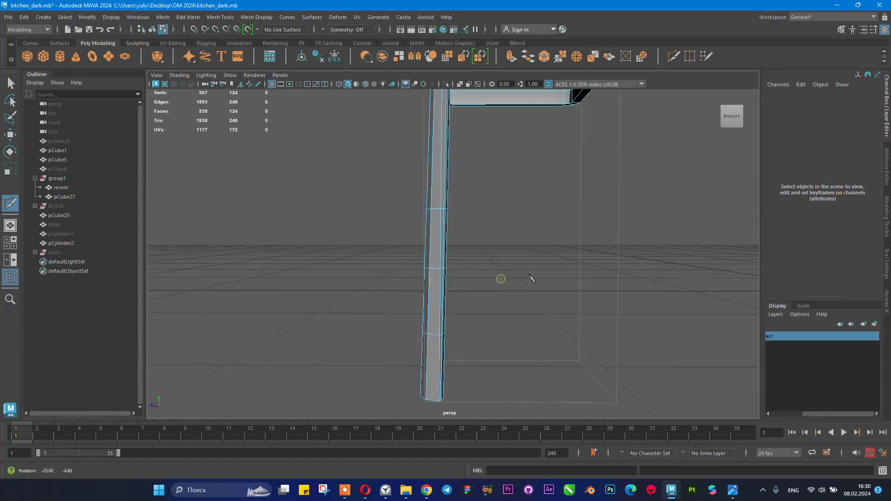
- Scale the lowest edge loop of the leg uniformly and check its thickness against the reference photo
{"action": "double_click", "coordinate": [436, 336]}
{"action": "key", "text": "r"}
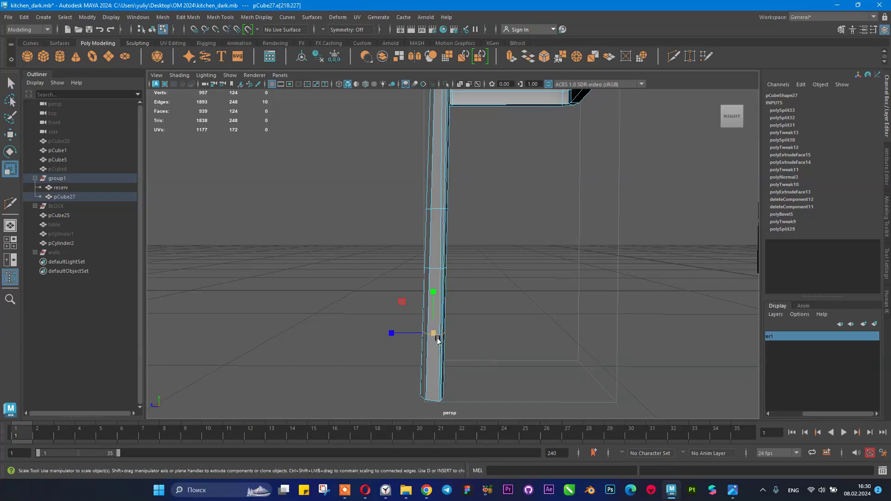
{"action": "left_click_drag", "start_coordinate": [432, 331], "coordinate": [542, 320]}
{"action": "left_click", "coordinate": [732, 491]}
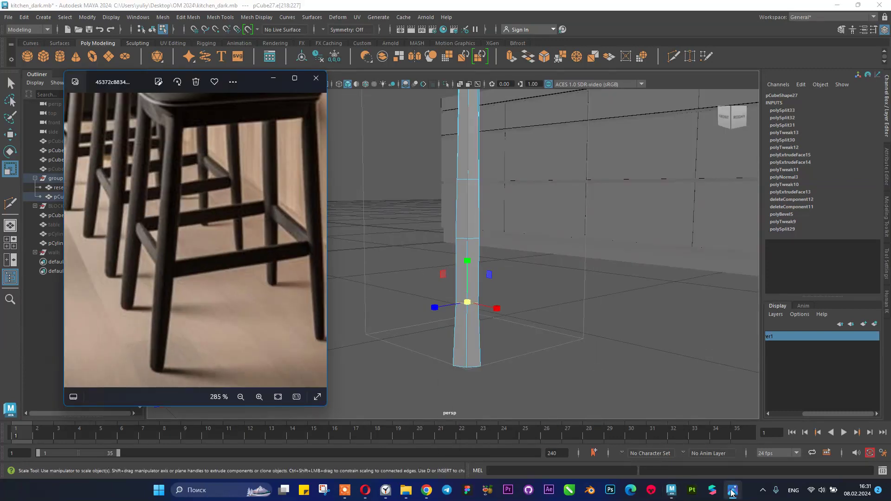
{"action": "left_click", "coordinate": [732, 493]}
- Scale the vertices at the leg's bottom inward so the foot tapers, and return to object mode
{"action": "left_click_drag", "start_coordinate": [483, 375], "coordinate": [452, 351], "text": "alt"}
{"action": "right_click_drag", "start_coordinate": [451, 350], "coordinate": [408, 223]}
{"action": "left_click_drag", "start_coordinate": [417, 340], "coordinate": [455, 371]}
{"action": "left_click_drag", "start_coordinate": [441, 365], "coordinate": [388, 347], "text": "alt"}
{"action": "right_click_drag", "start_coordinate": [388, 346], "coordinate": [480, 384], "text": "alt"}
{"action": "middle_click_drag", "start_coordinate": [479, 384], "coordinate": [476, 305], "text": "alt"}
{"action": "left_click_drag", "start_coordinate": [475, 305], "coordinate": [469, 340], "text": "alt"}
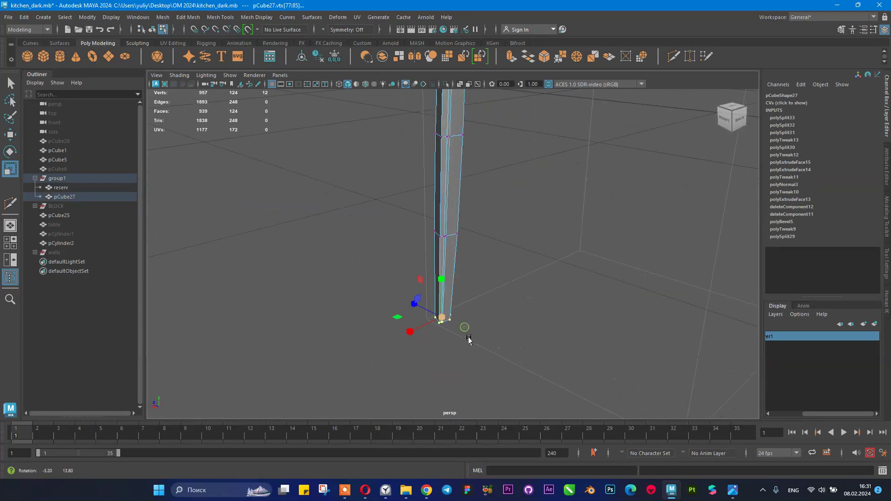
{"action": "left_click_drag", "start_coordinate": [397, 318], "coordinate": [362, 325], "text": "alt"}
{"action": "right_click_drag", "start_coordinate": [444, 214], "coordinate": [469, 202]}
{"action": "left_click", "coordinate": [404, 242]}
- Inspect the tapered leg from the outside and inside, including its edge loops and the underside joint
{"action": "scroll", "coordinate": [404, 242], "scroll_direction": "down", "scroll_amount": 4}
{"action": "left_click_drag", "start_coordinate": [422, 229], "coordinate": [445, 247], "text": "alt"}
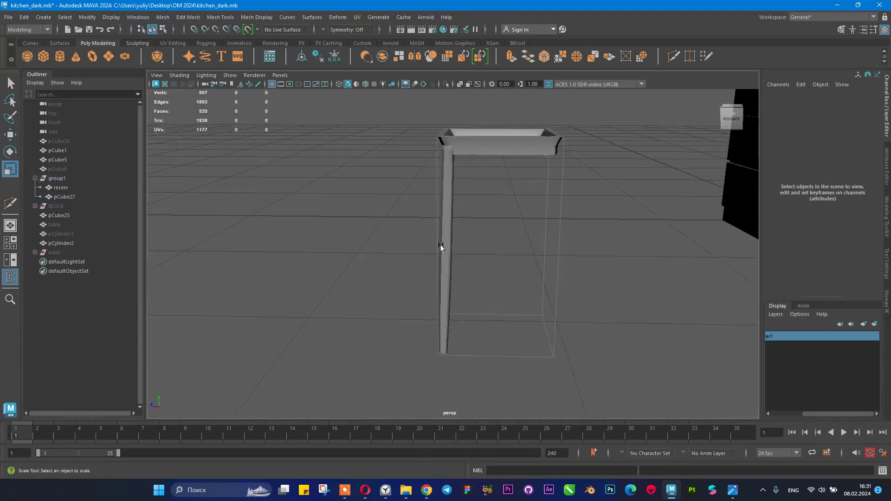
{"action": "left_click", "coordinate": [447, 250]}
{"action": "left_click", "coordinate": [510, 277]}
{"action": "left_click_drag", "start_coordinate": [509, 277], "coordinate": [395, 281], "text": "alt"}
{"action": "left_click", "coordinate": [441, 268]}
{"action": "scroll", "coordinate": [480, 299], "scroll_direction": "up", "scroll_amount": 3}
{"action": "right_click_drag", "start_coordinate": [409, 279], "coordinate": [456, 298], "text": "alt"}
{"action": "left_click_drag", "start_coordinate": [423, 294], "coordinate": [429, 291], "text": "alt"}
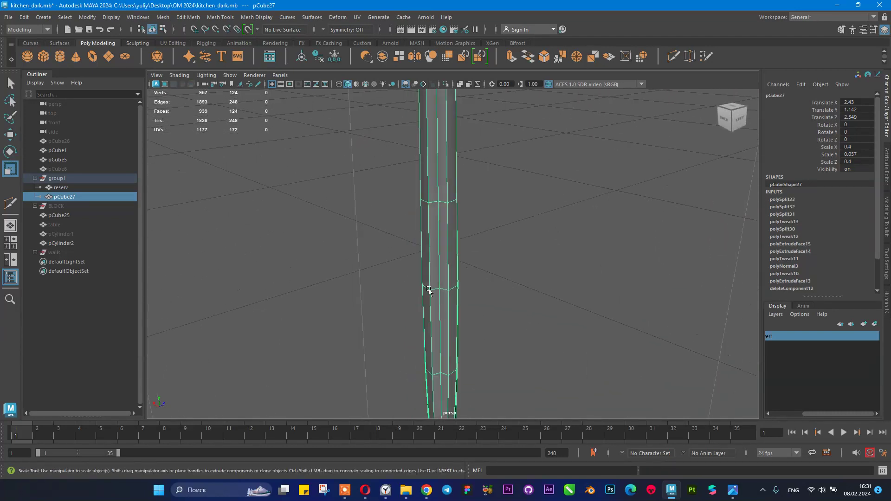
{"action": "left_click_drag", "start_coordinate": [489, 288], "coordinate": [434, 251], "text": "alt"}
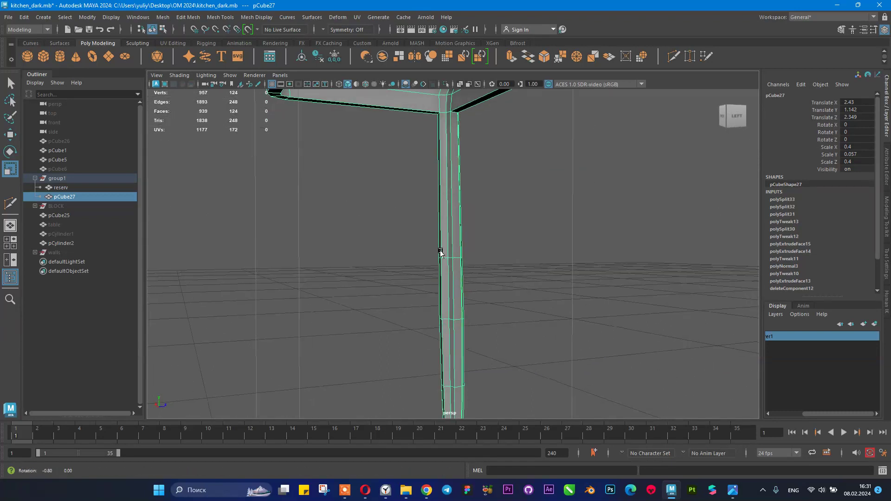
- Select the vertical edges running down the leg's inner corner and move them horizontally to adjust the leg's cross-section
{"action": "left_click_drag", "start_coordinate": [444, 138], "coordinate": [440, 114], "text": "alt"}
{"action": "mouse_move", "coordinate": [442, 145]}
{"action": "left_mouse_down", "text": "alt"}
{"action": "mouse_move", "coordinate": [423, 134]}
{"action": "mouse_move", "coordinate": [442, 114]}
{"action": "mouse_move", "coordinate": [499, 108]}
{"action": "mouse_move", "coordinate": [448, 135]}
{"action": "left_mouse_up", "text": "alt"}
{"action": "right_click_drag", "start_coordinate": [448, 135], "coordinate": [444, 116]}
{"action": "left_click", "coordinate": [440, 232]}
{"action": "left_click", "coordinate": [442, 270], "text": "shift"}
{"action": "middle_click_drag", "start_coordinate": [528, 277], "coordinate": [531, 223], "text": "alt"}
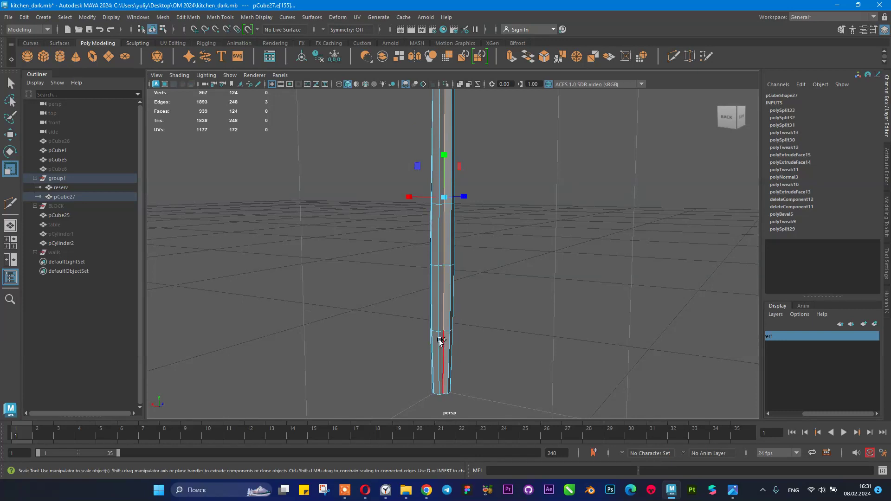
{"action": "left_click_drag", "start_coordinate": [498, 292], "coordinate": [470, 295], "text": "alt"}
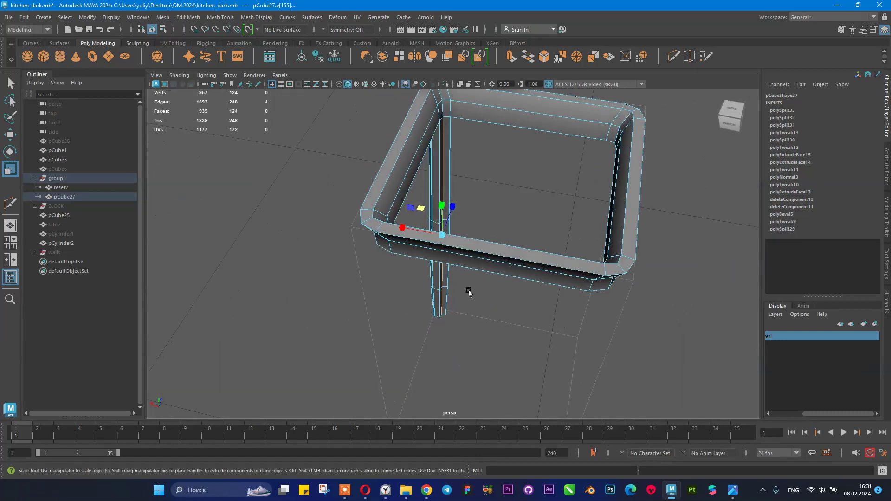
{"action": "key", "text": "w"}
{"action": "left_click_drag", "start_coordinate": [464, 218], "coordinate": [466, 252], "text": "alt"}
{"action": "right_click_drag", "start_coordinate": [466, 253], "coordinate": [450, 210], "text": "alt"}
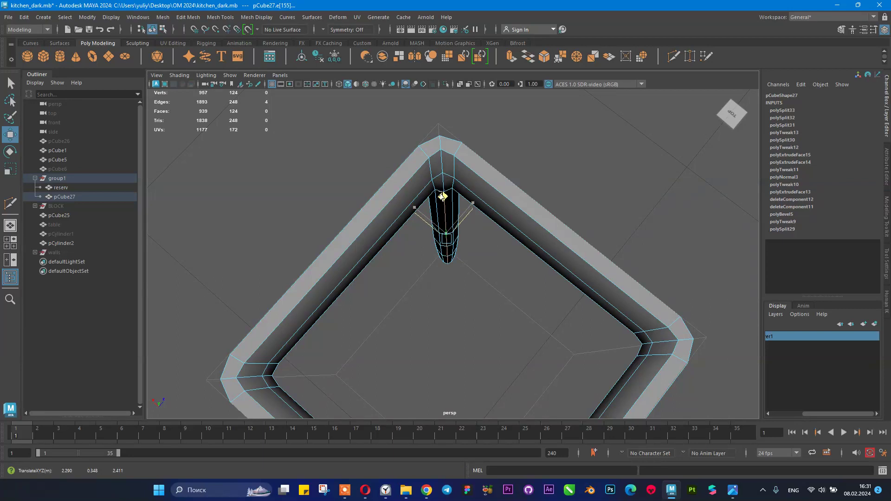
{"action": "mouse_move", "coordinate": [442, 197]}
{"action": "left_mouse_down", "text": "alt"}
{"action": "mouse_move", "coordinate": [457, 195]}
{"action": "mouse_move", "coordinate": [478, 215]}
{"action": "mouse_move", "coordinate": [511, 156]}
{"action": "mouse_move", "coordinate": [504, 197]}
{"action": "mouse_move", "coordinate": [434, 211]}
{"action": "left_mouse_up", "text": "alt"}
- Circularize the three edge loops around the leg's lower half one after another
{"action": "right_click_drag", "start_coordinate": [433, 214], "coordinate": [434, 170]}
{"action": "left_click_drag", "start_coordinate": [442, 260], "coordinate": [562, 174], "text": "alt"}
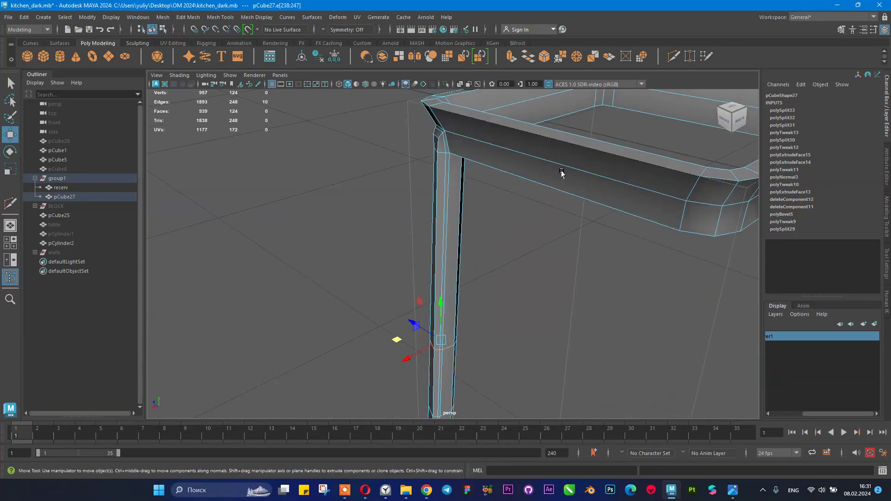
{"action": "left_click", "coordinate": [641, 57]}
{"action": "left_click_drag", "start_coordinate": [515, 238], "coordinate": [567, 181], "text": "alt"}
{"action": "double_click", "coordinate": [499, 288]}
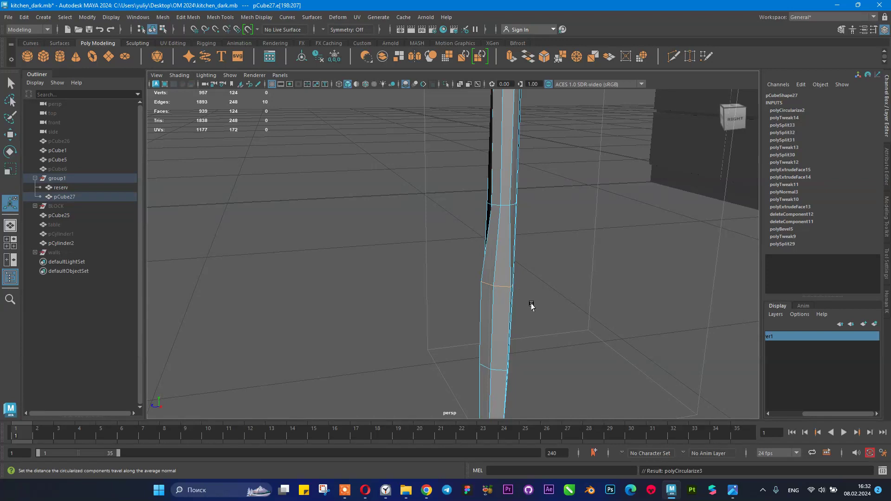
{"action": "key", "text": "g"}
{"action": "double_click", "coordinate": [495, 372]}
{"action": "key", "text": "g"}
- Select the lowest circularized loop of the leg for rotation and show the Rotate tool's settings
{"action": "left_click_drag", "start_coordinate": [533, 381], "coordinate": [491, 278], "text": "alt"}
{"action": "double_click", "coordinate": [513, 234]}
{"action": "key", "text": "e"}
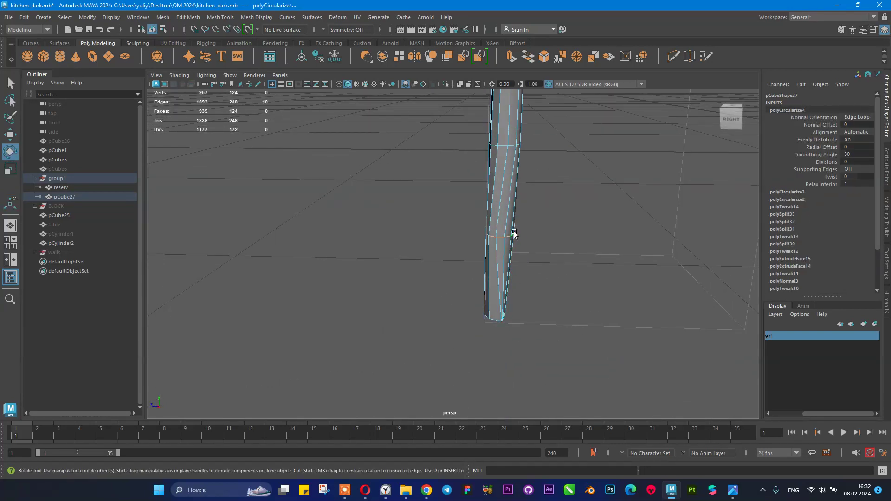
{"action": "scroll", "coordinate": [548, 237], "scroll_direction": "down", "scroll_amount": 7}
{"action": "left_click_drag", "start_coordinate": [542, 132], "coordinate": [484, 198], "text": "alt"}
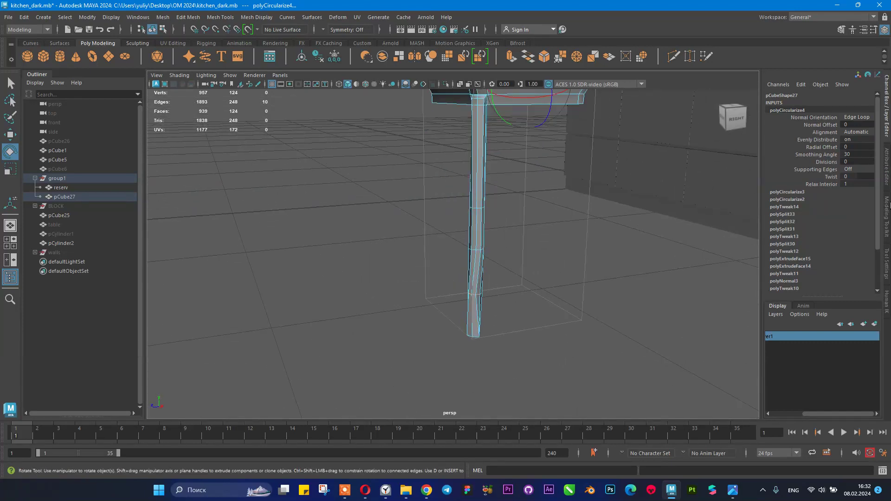
{"action": "left_click", "coordinate": [889, 222]}
{"action": "left_click", "coordinate": [887, 263]}
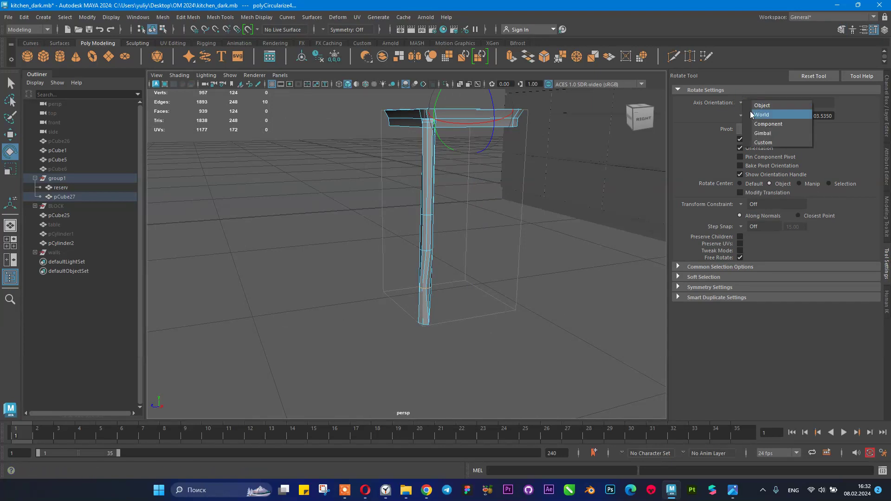
- Try the Object, Gimbal, Component and Custom axis orientations for rotating the leg's edge loop, undoing the test rotation
{"action": "left_click", "coordinate": [752, 107]}
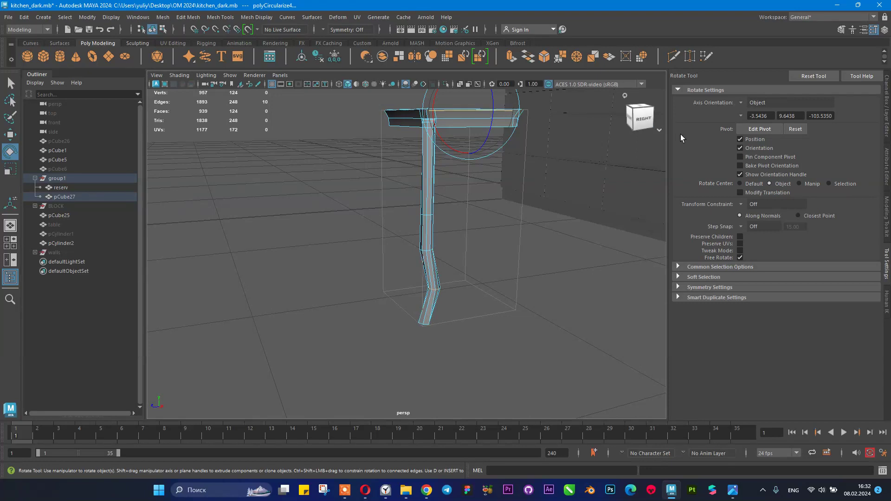
{"action": "key", "text": "ctrl+z"}
{"action": "left_click", "coordinate": [763, 147]}
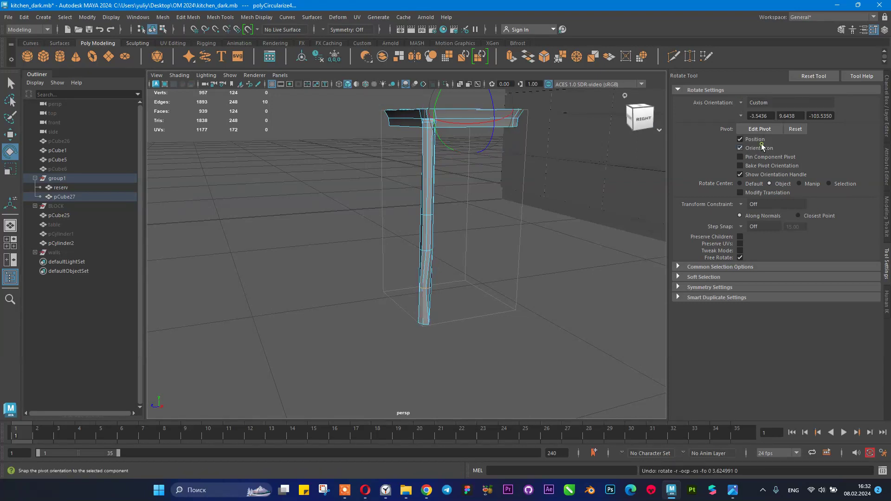
{"action": "left_click", "coordinate": [760, 134]}
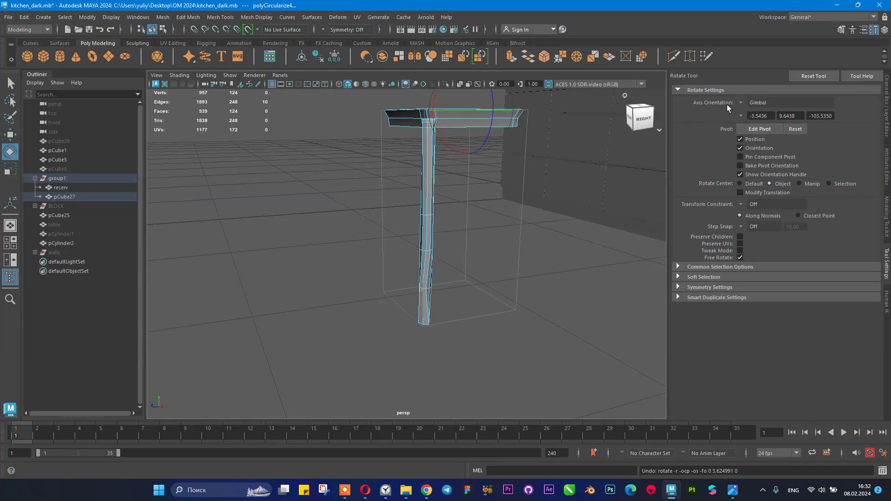
{"action": "left_click", "coordinate": [737, 102]}
{"action": "left_click", "coordinate": [755, 126]}
{"action": "left_click", "coordinate": [742, 103]}
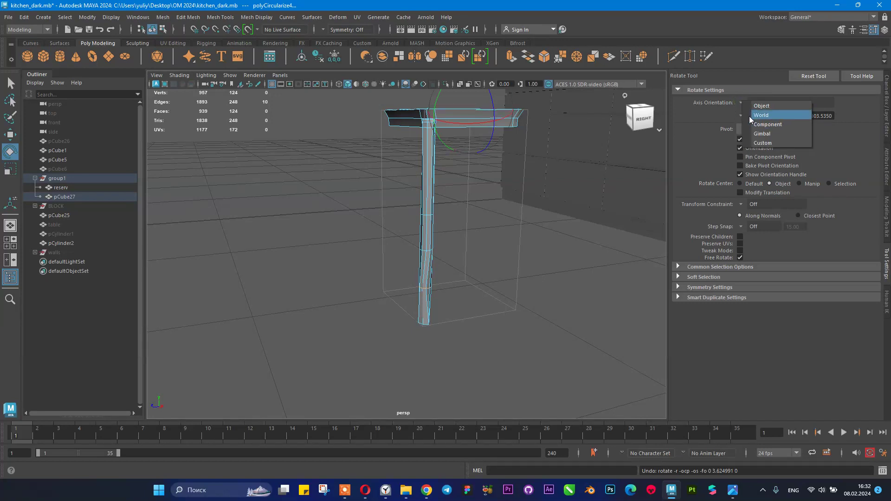
{"action": "left_click", "coordinate": [749, 107]}
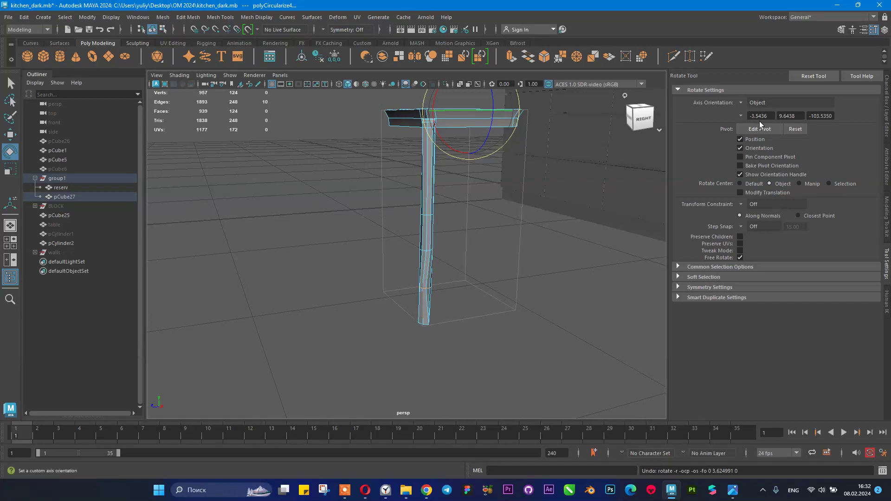
{"action": "left_click", "coordinate": [740, 103]}
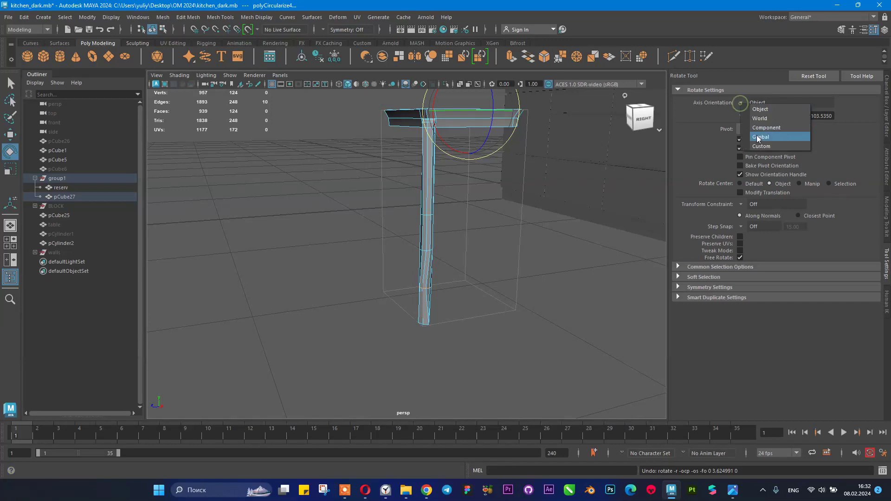
{"action": "left_click", "coordinate": [757, 142]}
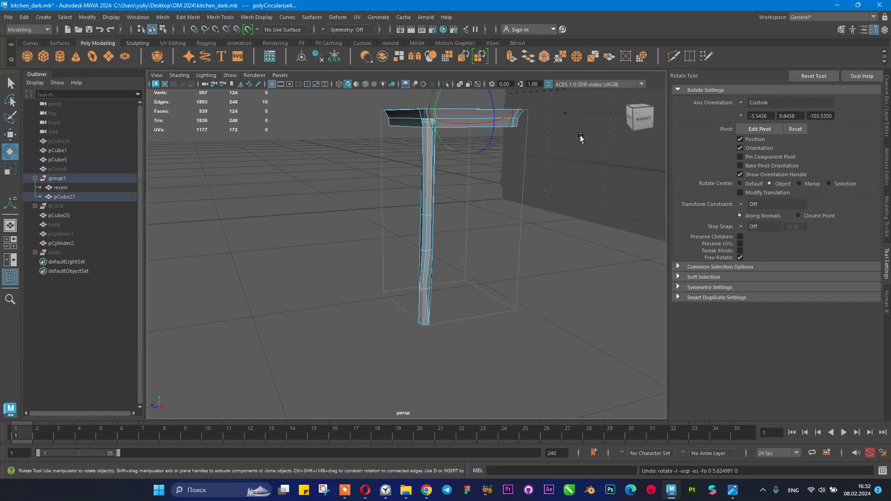
- Set the Rotate tool to World axis orientation with the Default rotate center and rotate the loop to untwist the leg
{"action": "left_click", "coordinate": [741, 99]}
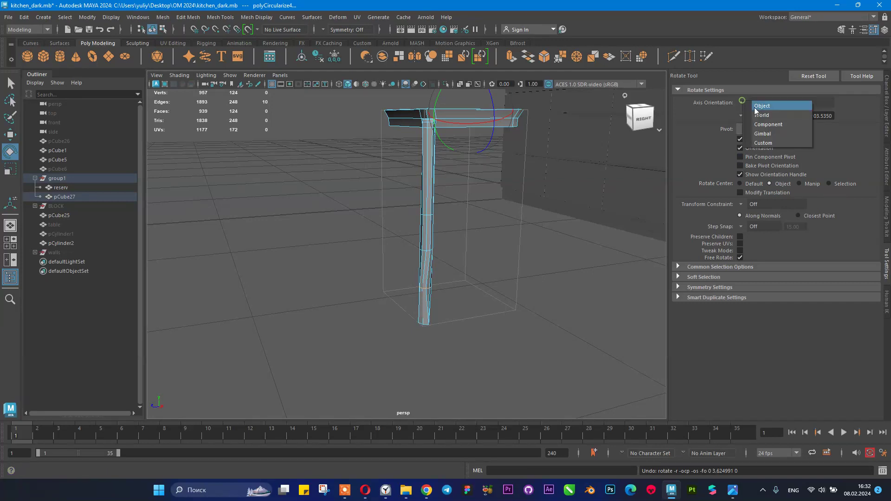
{"action": "left_click", "coordinate": [758, 116]}
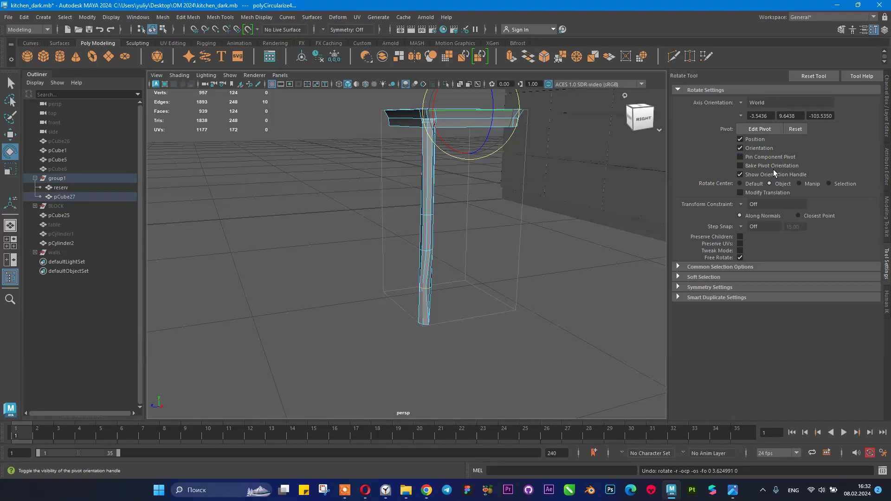
{"action": "left_click", "coordinate": [748, 184]}
{"action": "left_click_drag", "start_coordinate": [451, 235], "coordinate": [462, 231], "text": "alt"}
{"action": "right_click_drag", "start_coordinate": [462, 232], "coordinate": [502, 256], "text": "alt"}
{"action": "middle_click_drag", "start_coordinate": [501, 256], "coordinate": [475, 220], "text": "alt"}
{"action": "right_click_drag", "start_coordinate": [475, 220], "coordinate": [489, 239], "text": "alt"}
{"action": "left_click_drag", "start_coordinate": [490, 240], "coordinate": [428, 284], "text": "alt"}
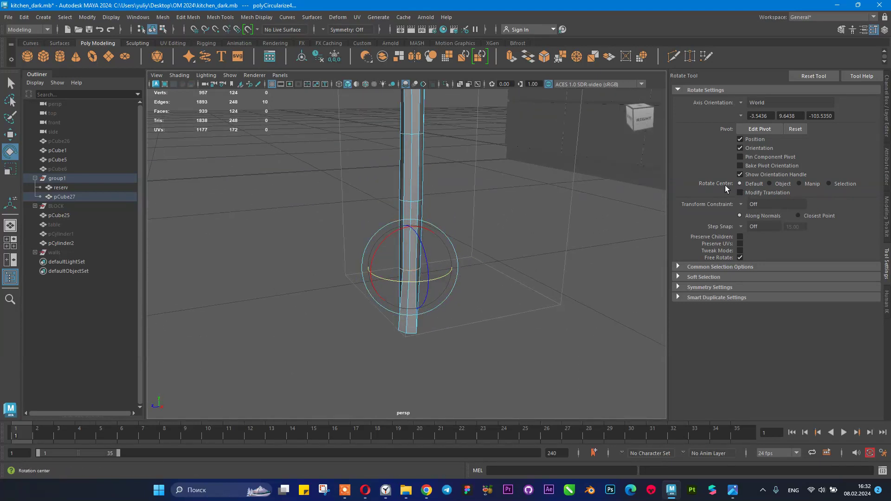
{"action": "left_click_drag", "start_coordinate": [465, 237], "coordinate": [372, 230], "text": "alt"}
{"action": "left_click_drag", "start_coordinate": [416, 171], "coordinate": [468, 203], "text": "alt"}
- Select the faces of the leg's lowest section and delete them
{"action": "key", "text": "q"}
{"action": "right_click_drag", "start_coordinate": [431, 200], "coordinate": [431, 224]}
{"action": "left_click_drag", "start_coordinate": [328, 198], "coordinate": [472, 304]}
{"action": "left_click_drag", "start_coordinate": [466, 271], "coordinate": [506, 273], "text": "alt"}
{"action": "right_click_drag", "start_coordinate": [511, 274], "coordinate": [380, 241], "text": "alt"}
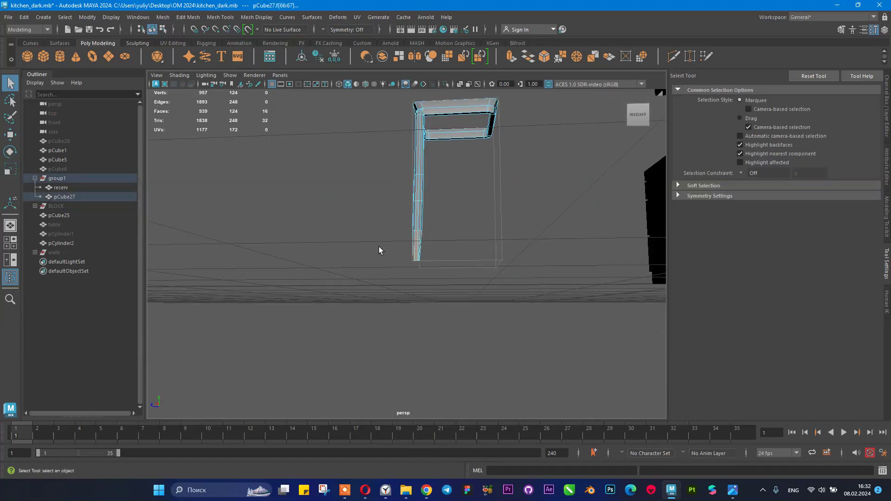
{"action": "key", "text": "Delete"}
- Extrude the leg's open bottom edge loop downward and scale its end inward to rebuild the tapered foot
{"action": "left_click_drag", "start_coordinate": [402, 243], "coordinate": [448, 161], "text": "alt"}
{"action": "right_click_drag", "start_coordinate": [448, 161], "coordinate": [433, 139]}
{"action": "double_click", "coordinate": [435, 188]}
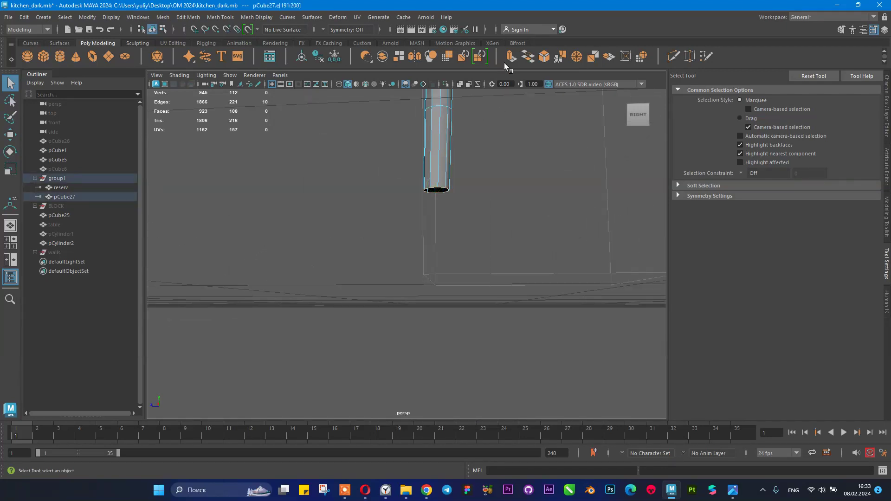
{"action": "key", "text": "ctrl+e"}
{"action": "left_click_drag", "start_coordinate": [427, 218], "coordinate": [426, 301]}
{"action": "left_click_drag", "start_coordinate": [463, 268], "coordinate": [514, 278], "text": "alt"}
{"action": "left_click", "coordinate": [502, 261]}
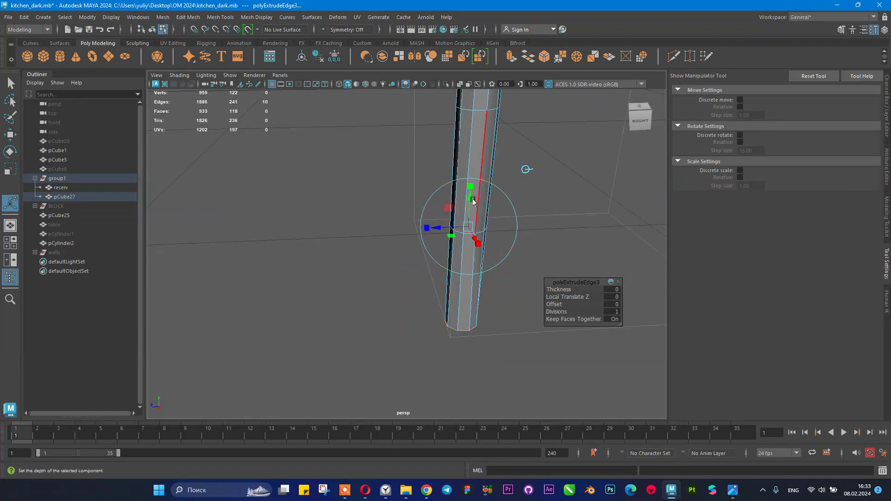
{"action": "left_click_drag", "start_coordinate": [468, 227], "coordinate": [491, 205]}
- Return to object mode, inspect the seat frame and leg with smooth preview, and switch the preview off
{"action": "right_click_drag", "start_coordinate": [492, 205], "coordinate": [390, 190], "text": "alt"}
{"action": "middle_click_drag", "start_coordinate": [390, 190], "coordinate": [400, 243], "text": "alt"}
{"action": "right_click_drag", "start_coordinate": [407, 150], "coordinate": [443, 129]}
{"action": "left_click_drag", "start_coordinate": [469, 155], "coordinate": [419, 205], "text": "alt"}
{"action": "middle_click_drag", "start_coordinate": [420, 205], "coordinate": [420, 255], "text": "alt"}
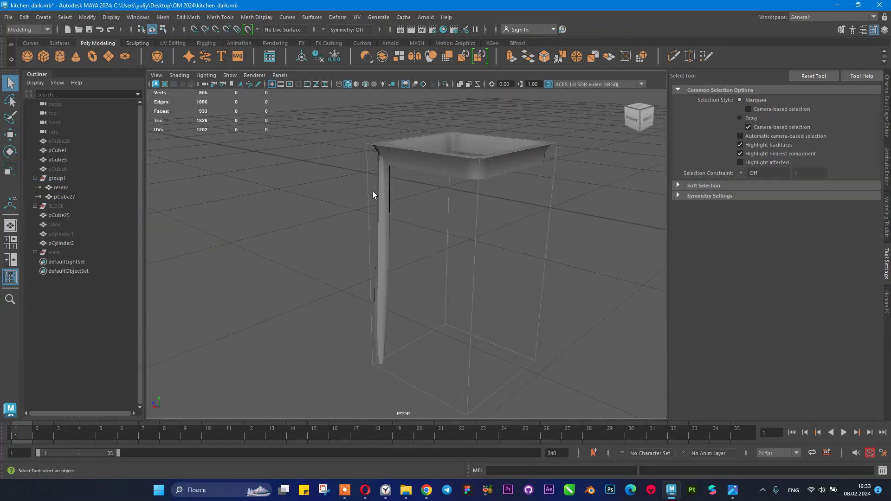
{"action": "left_click_drag", "start_coordinate": [393, 183], "coordinate": [468, 169], "text": "alt"}
{"action": "left_click", "coordinate": [468, 168]}
{"action": "key", "text": "3"}
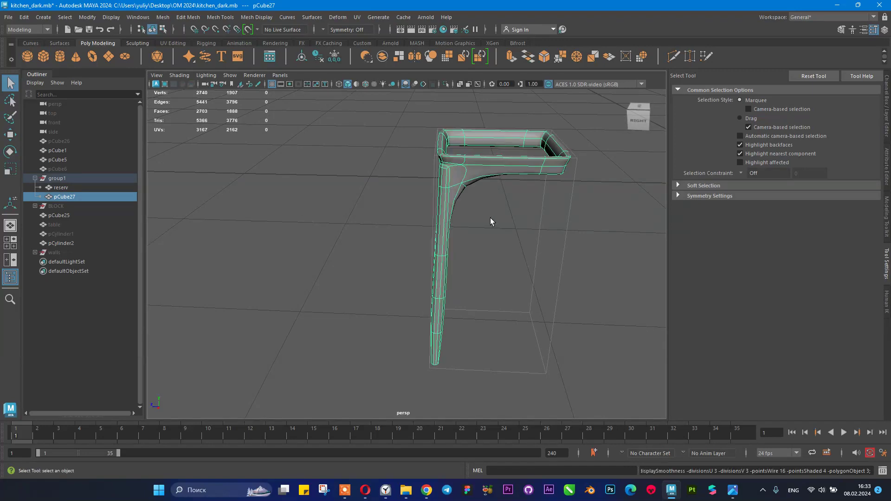
{"action": "left_click", "coordinate": [491, 218]}
{"action": "left_click_drag", "start_coordinate": [480, 221], "coordinate": [421, 169], "text": "alt"}
{"action": "left_click", "coordinate": [501, 165]}
{"action": "key", "text": "1"}
- Examine the leg-to-frame joint up close, toggling the smooth preview on and off
{"action": "middle_click_drag", "start_coordinate": [420, 162], "coordinate": [410, 198], "text": "alt"}
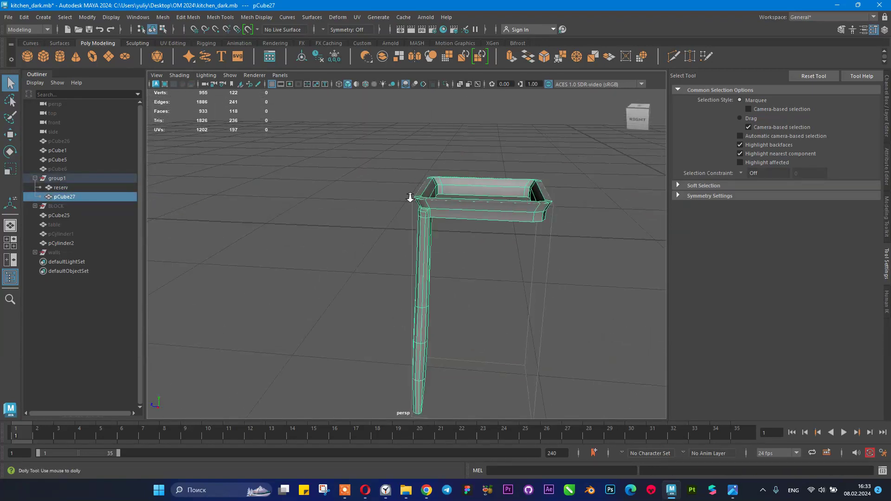
{"action": "right_click_drag", "start_coordinate": [409, 198], "coordinate": [534, 213], "text": "alt"}
{"action": "middle_click_drag", "start_coordinate": [535, 213], "coordinate": [515, 255], "text": "alt"}
{"action": "left_click_drag", "start_coordinate": [515, 255], "coordinate": [463, 245], "text": "alt"}
{"action": "mouse_move", "coordinate": [399, 233]}
{"action": "right_mouse_down", "text": "alt"}
{"action": "mouse_move", "coordinate": [418, 238]}
{"action": "mouse_move", "coordinate": [401, 239]}
{"action": "right_mouse_up", "text": "alt"}
{"action": "key", "text": "3"}
{"action": "key", "text": "1"}
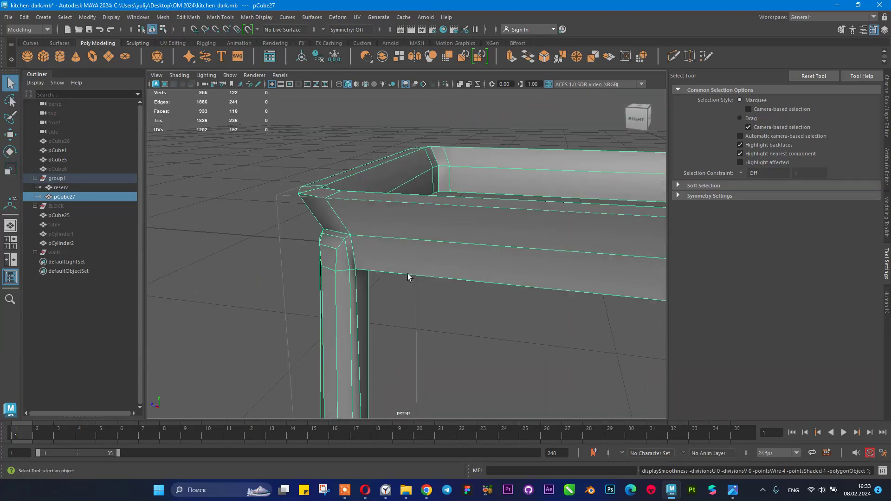
- Cut supporting edge loops with Multi-Cut around the joint: across the frame on both sides of the leg and just below the frame
{"action": "scroll", "coordinate": [357, 246], "scroll_direction": "up", "scroll_amount": 4}
{"action": "middle_click_drag", "start_coordinate": [390, 201], "coordinate": [411, 220], "text": "alt"}
{"action": "right_click_drag", "start_coordinate": [422, 196], "coordinate": [374, 188], "text": "shift"}
{"action": "left_click", "coordinate": [380, 203]}
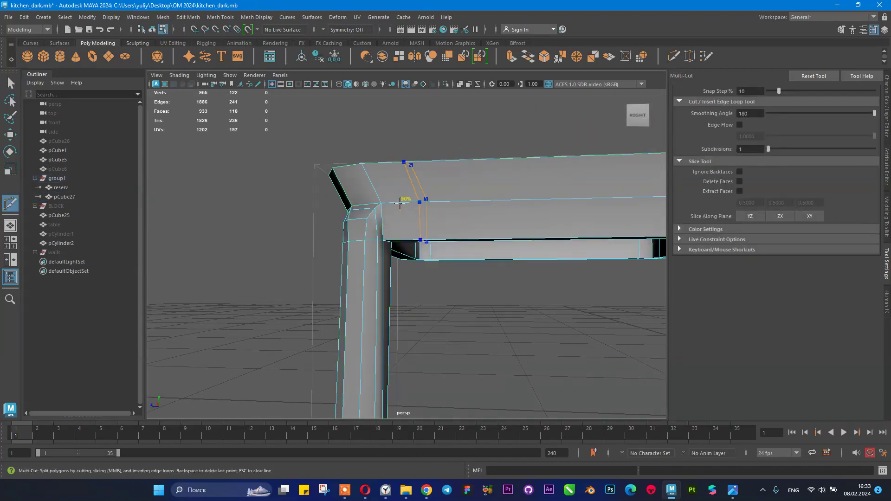
{"action": "left_click", "coordinate": [396, 202], "text": "ctrl"}
{"action": "left_click", "coordinate": [381, 263], "text": "ctrl"}
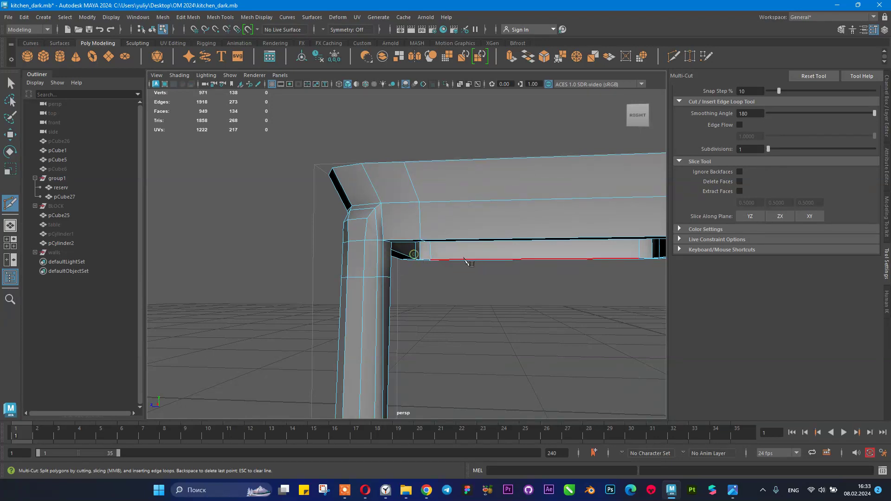
{"action": "left_click_drag", "start_coordinate": [472, 260], "coordinate": [537, 289], "text": "alt"}
{"action": "left_click", "coordinate": [543, 251], "text": "ctrl"}
- Check the reinforced joint in smooth preview, switch the preview off, and return to object mode
{"action": "key", "text": "3"}
{"action": "middle_click_drag", "start_coordinate": [537, 288], "coordinate": [491, 174], "text": "alt"}
{"action": "left_click_drag", "start_coordinate": [467, 170], "coordinate": [427, 217], "text": "alt"}
{"action": "key", "text": "1"}
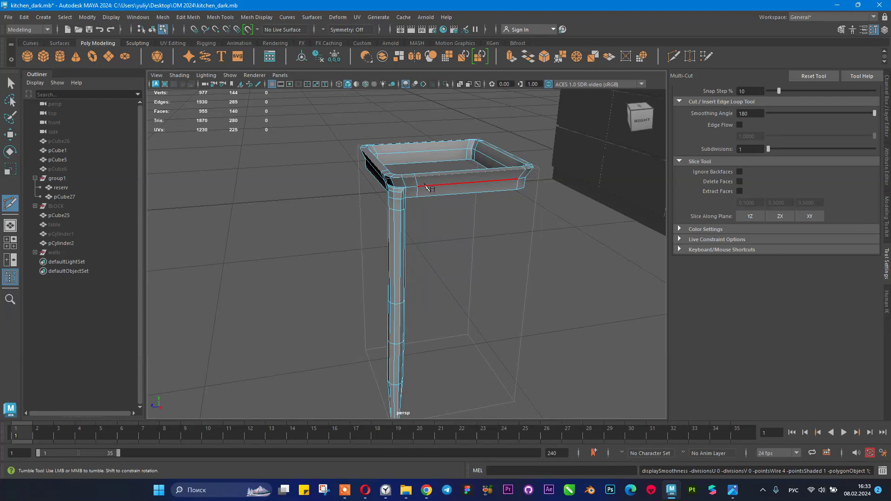
{"action": "key", "text": "alt+shift"}
{"action": "key", "text": "ctrl+z"}
{"action": "key", "text": "q"}
{"action": "right_click_drag", "start_coordinate": [413, 186], "coordinate": [448, 156]}
- Select the uppermost circularized edge loop of the leg and review the Rotate tool's manipulator and Rotate Center settings
{"action": "right_click", "coordinate": [407, 274]}
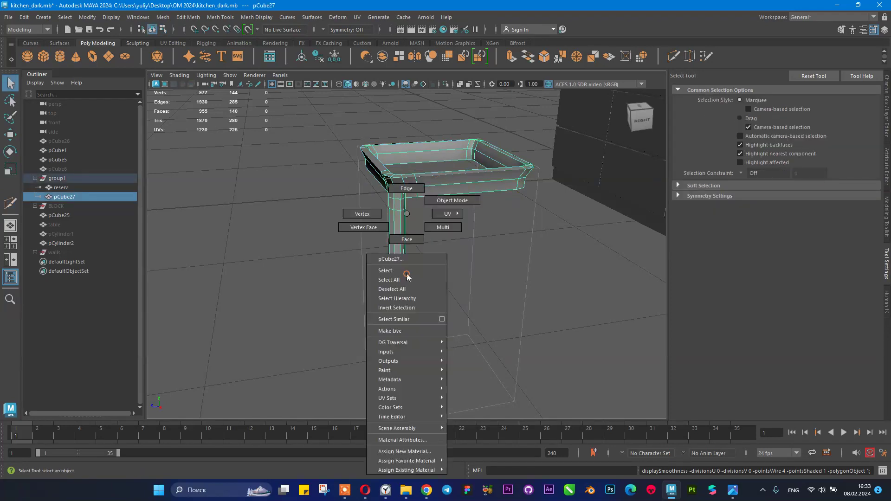
{"action": "left_click", "coordinate": [406, 188]}
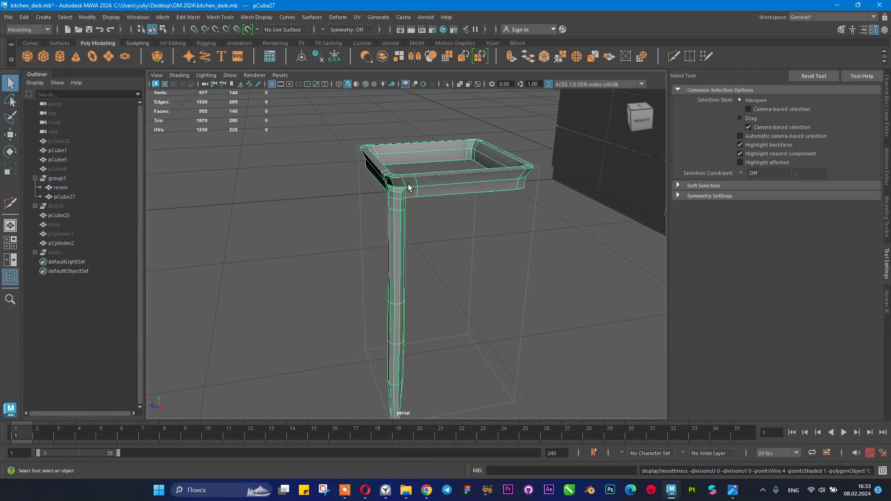
{"action": "double_click", "coordinate": [401, 305]}
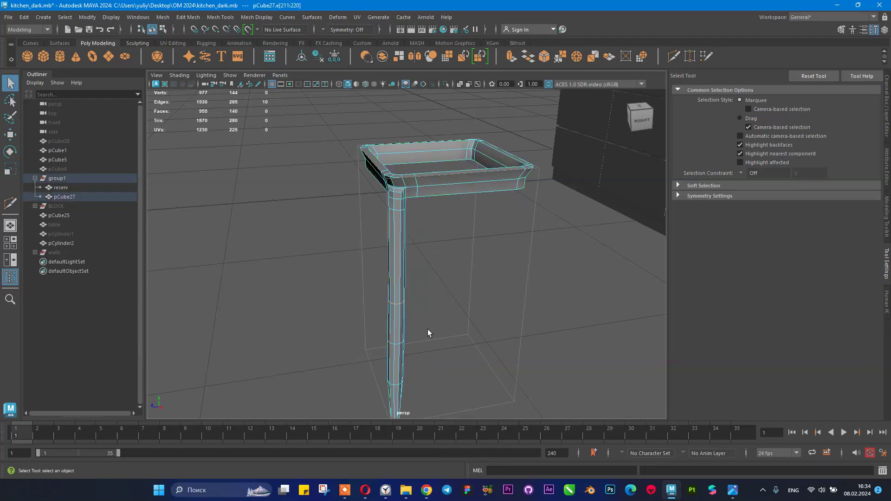
{"action": "scroll", "coordinate": [443, 297], "scroll_direction": "up", "scroll_amount": 5}
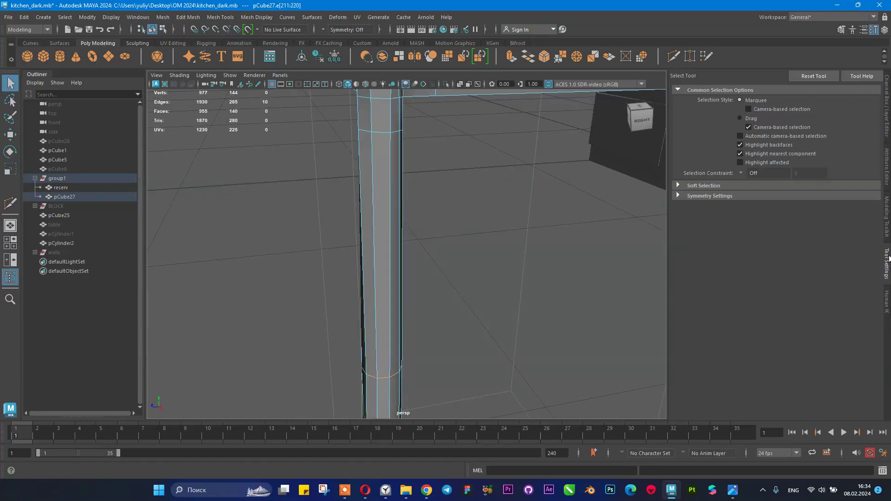
{"action": "left_click", "coordinate": [9, 154]}
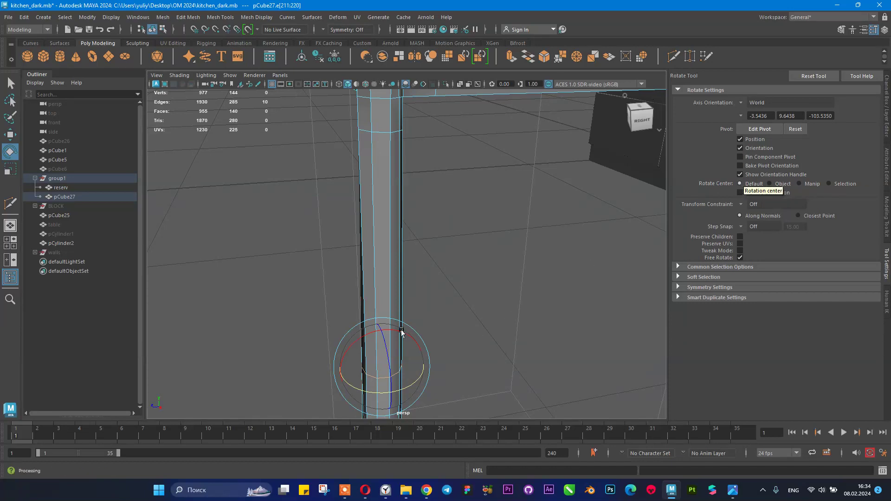
{"action": "scroll", "coordinate": [395, 339], "scroll_direction": "down", "scroll_amount": 4}
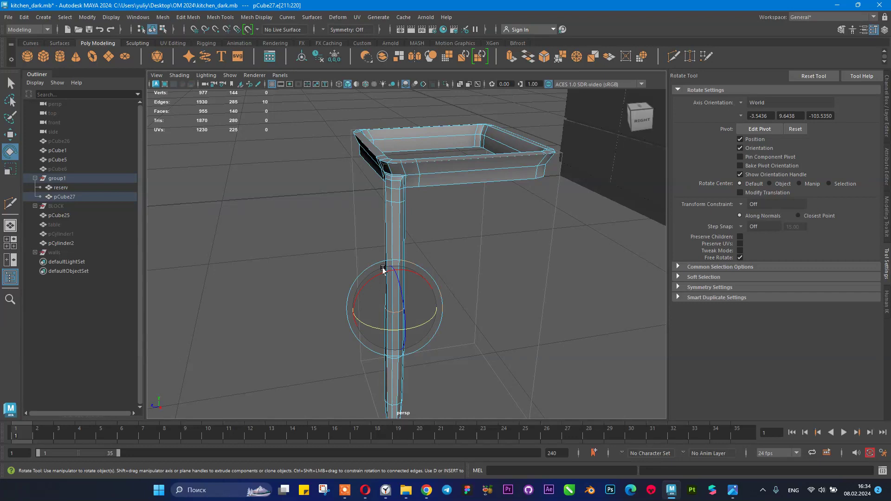
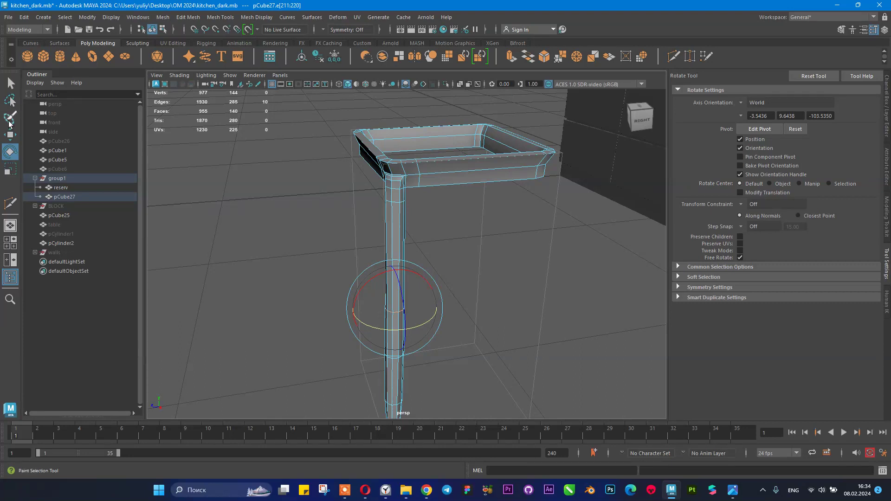
- Switch to the Move tool and review its Step Snap setting for the selected leg loop
{"action": "left_click", "coordinate": [10, 140]}
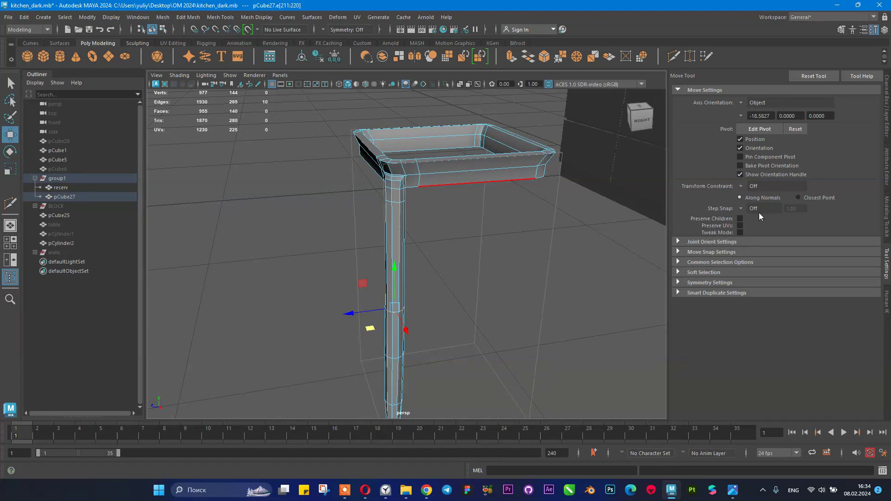
{"action": "left_click", "coordinate": [742, 208]}
{"action": "left_click", "coordinate": [734, 208]}
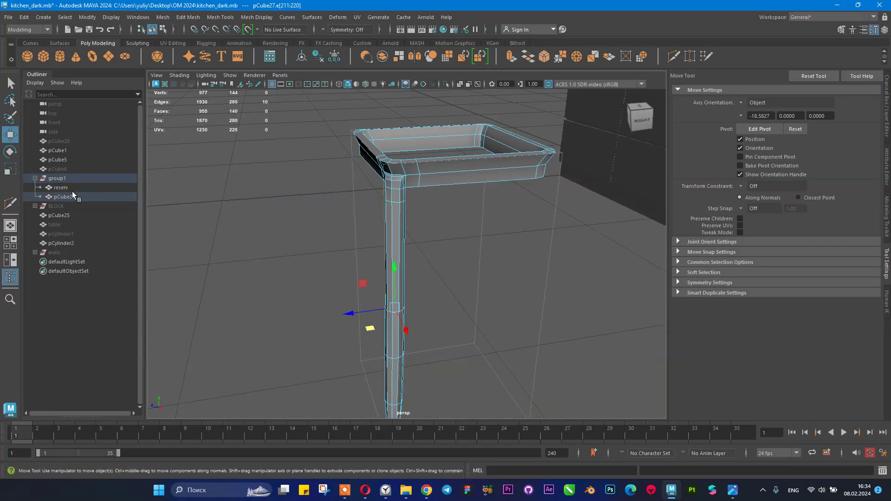
{"action": "left_click_drag", "start_coordinate": [471, 294], "coordinate": [474, 269], "text": "alt"}
- Go down the leg's edge loops to the foot with the Rotate tool, examining the manipulator's orientation on each
{"action": "double_click", "coordinate": [450, 216]}
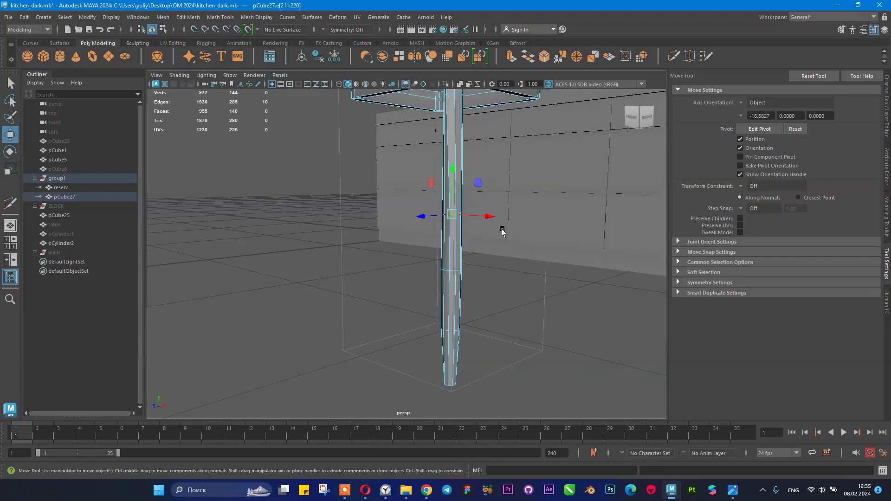
{"action": "key", "text": "e"}
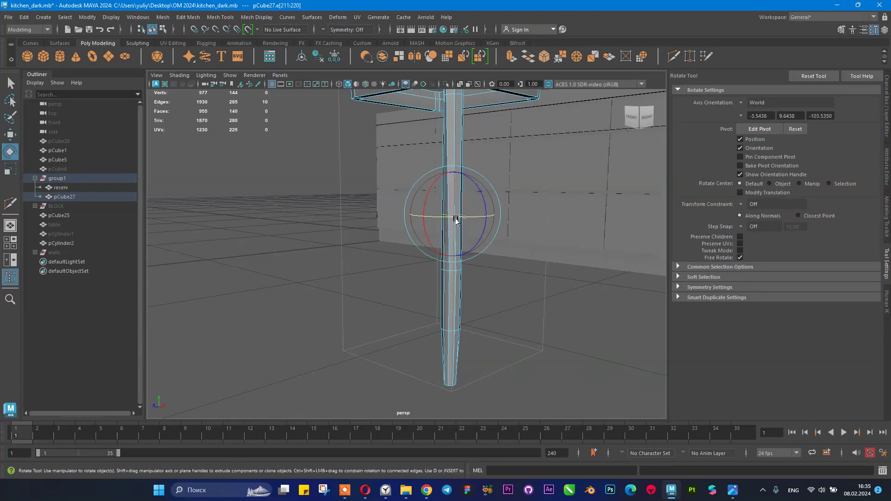
{"action": "middle_click_drag", "start_coordinate": [460, 223], "coordinate": [452, 267], "text": "alt"}
{"action": "right_click_drag", "start_coordinate": [453, 267], "coordinate": [486, 276], "text": "alt"}
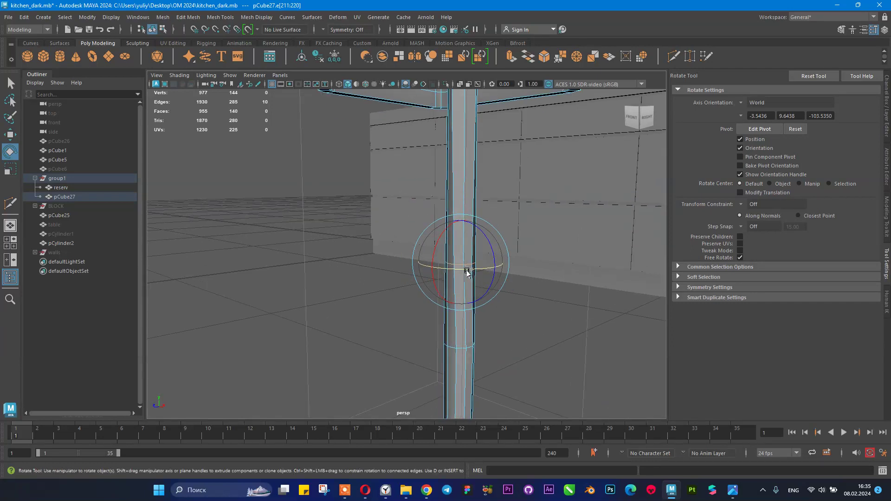
{"action": "double_click", "coordinate": [462, 347]}
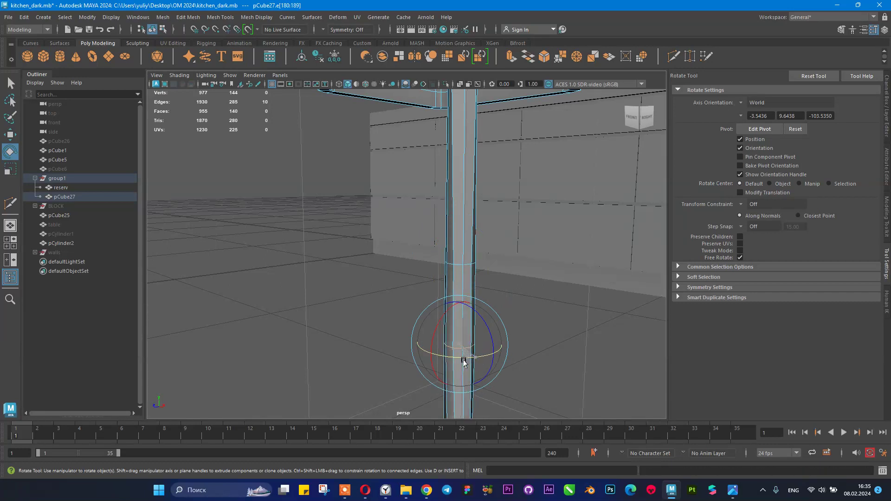
{"action": "middle_click_drag", "start_coordinate": [511, 232], "coordinate": [504, 191], "text": "alt"}
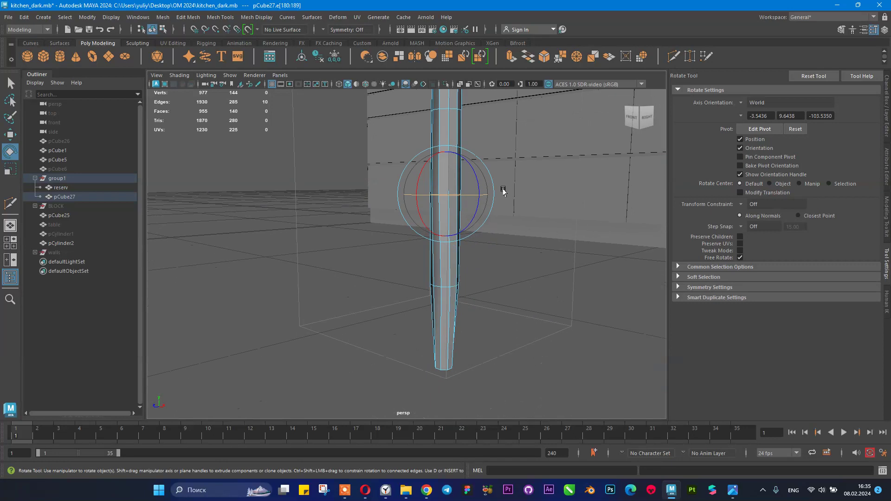
{"action": "double_click", "coordinate": [444, 290]}
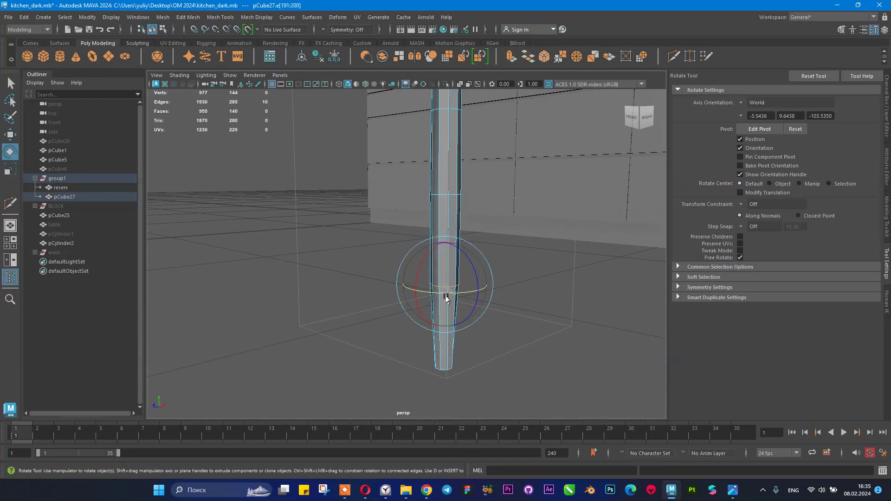
{"action": "left_click", "coordinate": [445, 369]}
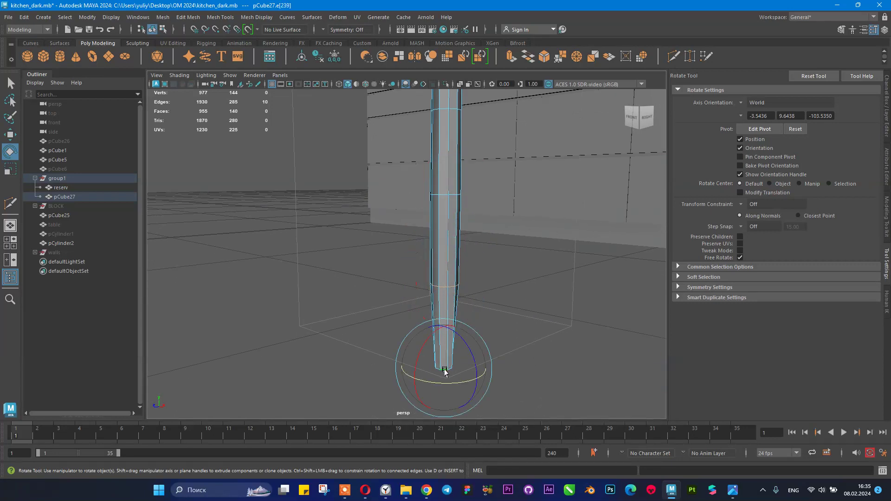
- Return to object mode and apply Soften Edge to the whole stool mesh
{"action": "right_click_drag", "start_coordinate": [509, 269], "coordinate": [450, 257], "text": "alt"}
{"action": "left_click_drag", "start_coordinate": [449, 257], "coordinate": [366, 269], "text": "alt"}
{"action": "middle_click_drag", "start_coordinate": [364, 225], "coordinate": [383, 313], "text": "alt"}
{"action": "right_click_drag", "start_coordinate": [378, 244], "coordinate": [408, 209]}
{"action": "left_click", "coordinate": [332, 222]}
{"action": "left_click_drag", "start_coordinate": [292, 229], "coordinate": [422, 152], "text": "alt"}
{"action": "left_click", "coordinate": [422, 152]}
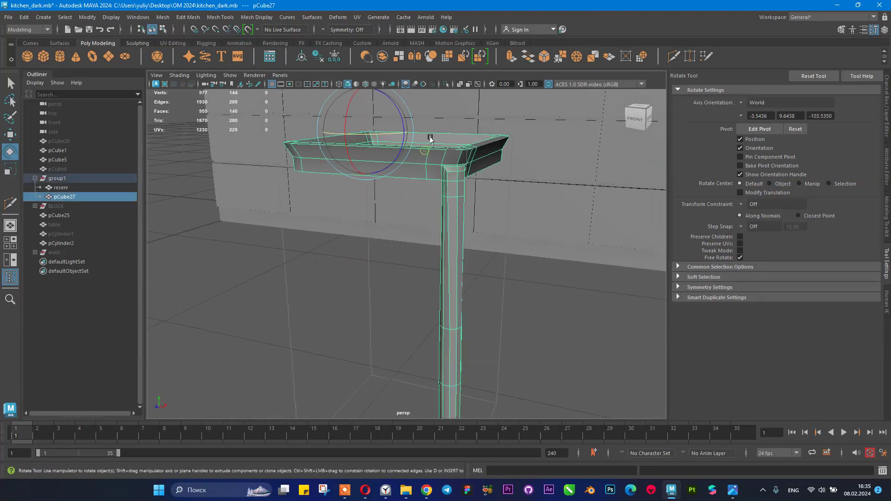
{"action": "left_click", "coordinate": [257, 17]}
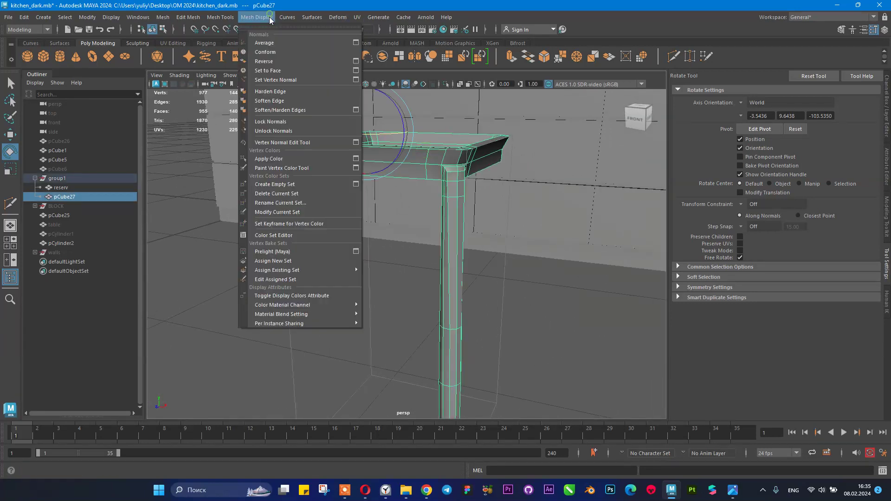
{"action": "left_click", "coordinate": [280, 101]}
{"action": "left_click", "coordinate": [276, 207]}
- Compare the softened leg and seat frame with the stool reference photo
{"action": "scroll", "coordinate": [277, 209], "scroll_direction": "down", "scroll_amount": 3}
{"action": "left_click_drag", "start_coordinate": [276, 207], "coordinate": [445, 246], "text": "alt"}
{"action": "left_click", "coordinate": [735, 494]}
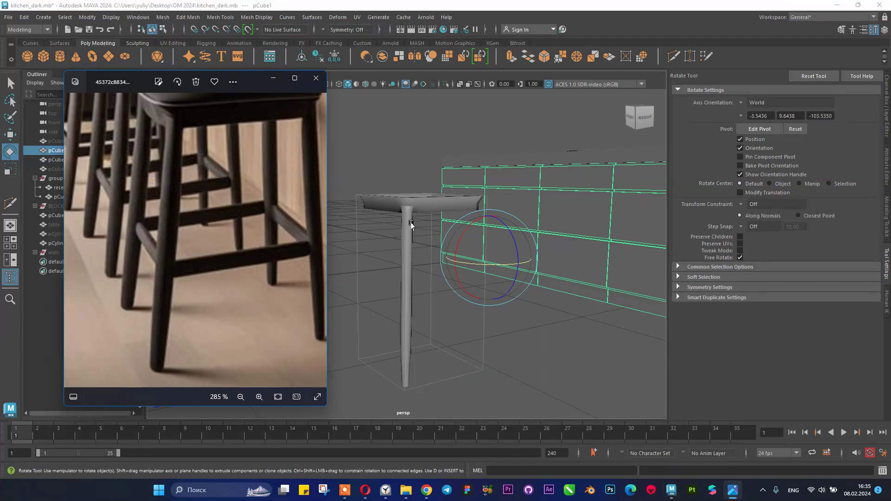
{"action": "left_click_drag", "start_coordinate": [404, 223], "coordinate": [393, 238], "text": "alt"}
- Select the leg's edge loop just below the frame, scale it narrower and shift it horizontally
{"action": "scroll", "coordinate": [364, 235], "scroll_direction": "up", "scroll_amount": 4}
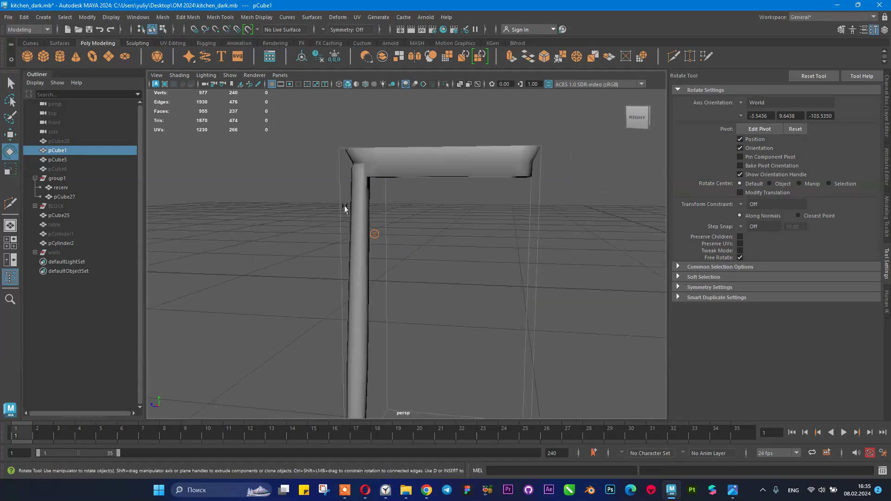
{"action": "scroll", "coordinate": [355, 214], "scroll_direction": "up", "scroll_amount": 3}
{"action": "middle_click_drag", "start_coordinate": [372, 223], "coordinate": [384, 261], "text": "alt"}
{"action": "scroll", "coordinate": [378, 261], "scroll_direction": "up", "scroll_amount": 2}
{"action": "right_click_drag", "start_coordinate": [368, 263], "coordinate": [357, 217]}
{"action": "left_click", "coordinate": [362, 242]}
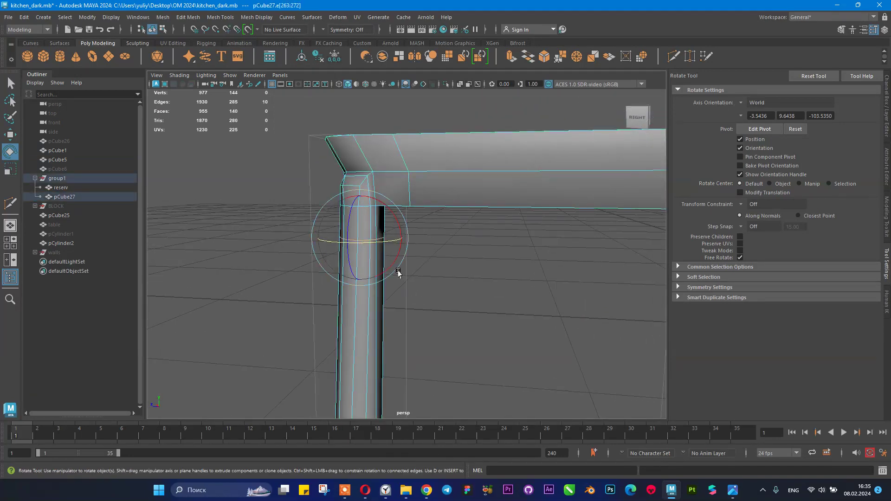
{"action": "key", "text": "r"}
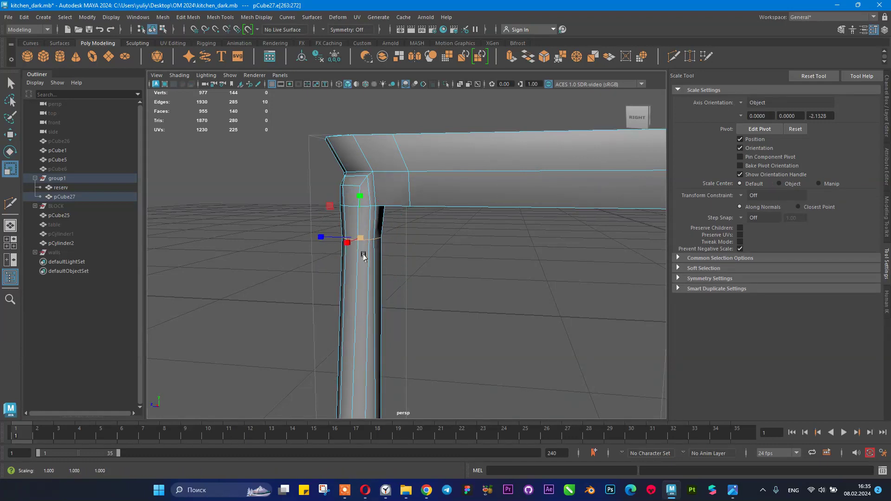
{"action": "key", "text": "w"}
{"action": "left_click_drag", "start_coordinate": [363, 263], "coordinate": [444, 289], "text": "alt"}
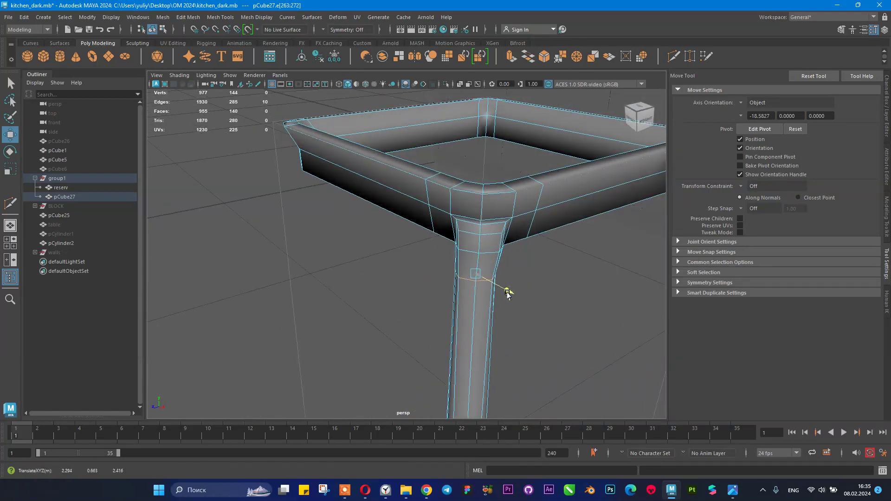
{"action": "left_click_drag", "start_coordinate": [443, 286], "coordinate": [500, 272], "text": "alt"}
{"action": "right_click_drag", "start_coordinate": [499, 271], "coordinate": [446, 258], "text": "alt"}
{"action": "mouse_move", "coordinate": [445, 258]}
{"action": "left_mouse_down", "text": "alt"}
{"action": "mouse_move", "coordinate": [436, 249]}
{"action": "mouse_move", "coordinate": [438, 284]}
{"action": "mouse_move", "coordinate": [441, 274]}
{"action": "left_mouse_up", "text": "alt"}
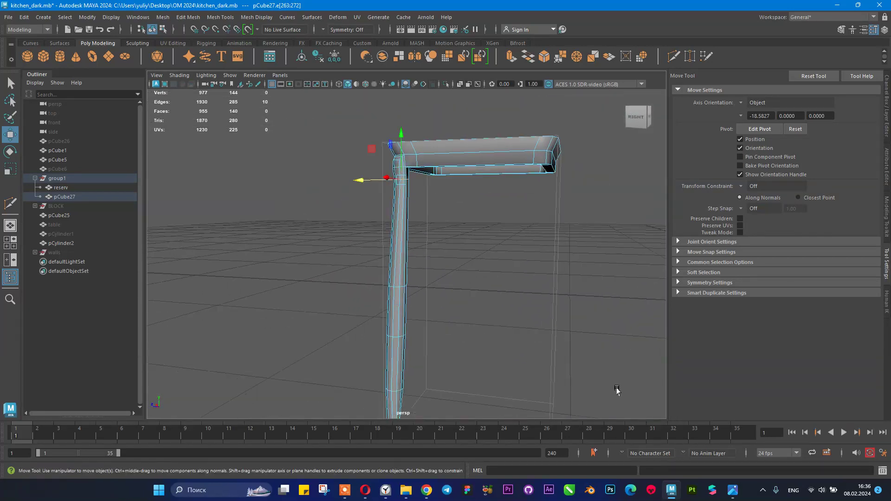
- Compare the reshaped leg joint with the reference photo, viewing the stool in object mode
{"action": "left_click", "coordinate": [733, 492]}
{"action": "left_click", "coordinate": [738, 498]}
{"action": "right_click_drag", "start_coordinate": [499, 159], "coordinate": [538, 142]}
{"action": "left_click_drag", "start_coordinate": [472, 197], "coordinate": [330, 171], "text": "alt"}
{"action": "left_click", "coordinate": [335, 167]}
{"action": "right_click_drag", "start_coordinate": [330, 171], "coordinate": [442, 213], "text": "alt"}
{"action": "left_click_drag", "start_coordinate": [436, 213], "coordinate": [441, 260], "text": "alt"}
- Select the outer lower edges all around the seat frame and apply Harden Edge
{"action": "left_click", "coordinate": [351, 168]}
{"action": "left_click", "coordinate": [491, 272]}
{"action": "right_click_drag", "start_coordinate": [442, 261], "coordinate": [500, 278], "text": "alt"}
{"action": "left_click_drag", "start_coordinate": [499, 278], "coordinate": [474, 280], "text": "alt"}
{"action": "right_click_drag", "start_coordinate": [474, 281], "coordinate": [408, 263], "text": "alt"}
{"action": "left_click_drag", "start_coordinate": [410, 263], "coordinate": [485, 262], "text": "alt"}
{"action": "left_click", "coordinate": [416, 254]}
{"action": "right_click_drag", "start_coordinate": [485, 263], "coordinate": [468, 274], "text": "alt"}
{"action": "left_click_drag", "start_coordinate": [453, 216], "coordinate": [478, 225], "text": "alt"}
{"action": "right_click_drag", "start_coordinate": [478, 225], "coordinate": [416, 194], "text": "alt"}
{"action": "mouse_move", "coordinate": [490, 137]}
{"action": "left_mouse_down", "text": "alt"}
{"action": "mouse_move", "coordinate": [534, 169]}
{"action": "mouse_move", "coordinate": [474, 134]}
{"action": "left_mouse_up", "text": "alt"}
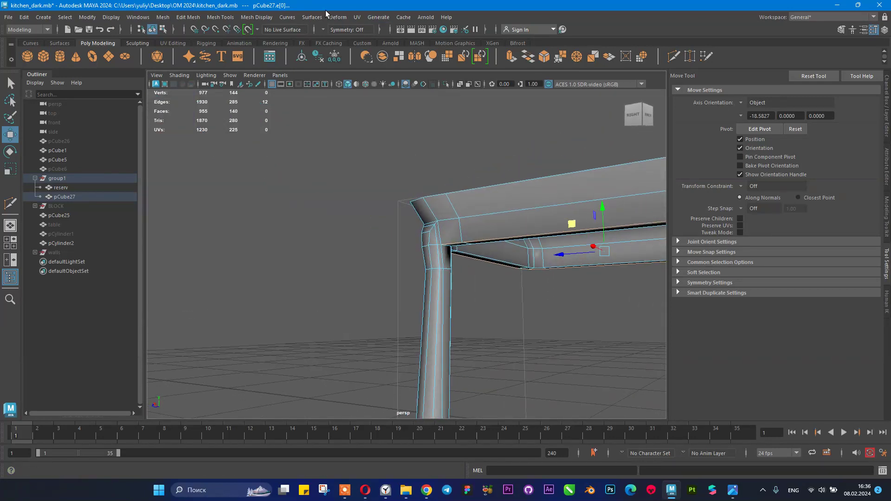
{"action": "left_click", "coordinate": [273, 20]}
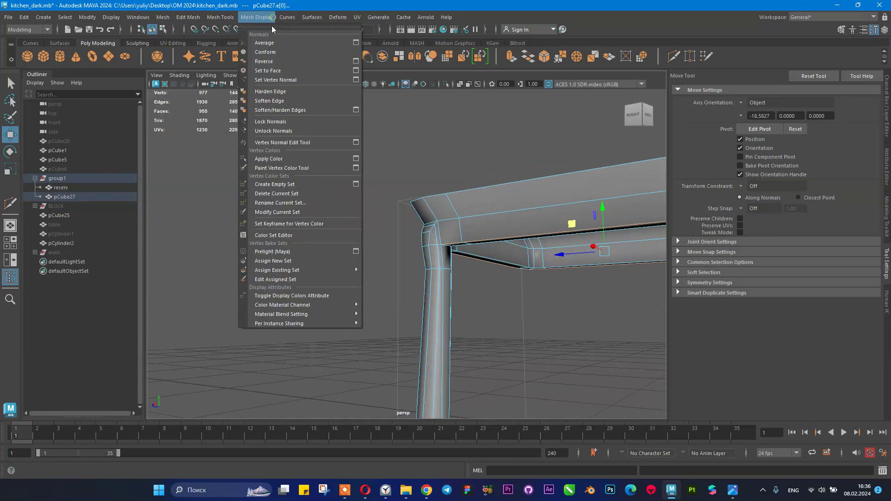
{"action": "left_click", "coordinate": [301, 93]}
- Apply Harden Edge to the inner lower edges all around the seat frame
{"action": "left_click_drag", "start_coordinate": [392, 153], "coordinate": [409, 205], "text": "alt"}
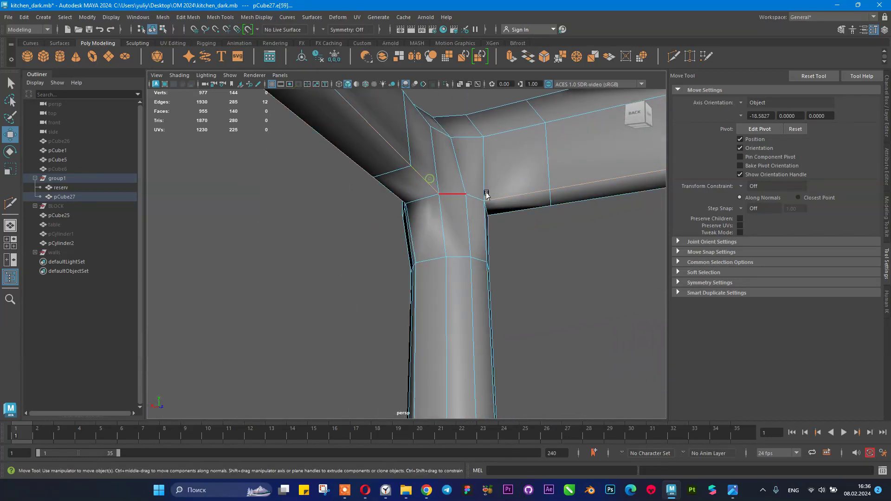
{"action": "left_click", "coordinate": [266, 20]}
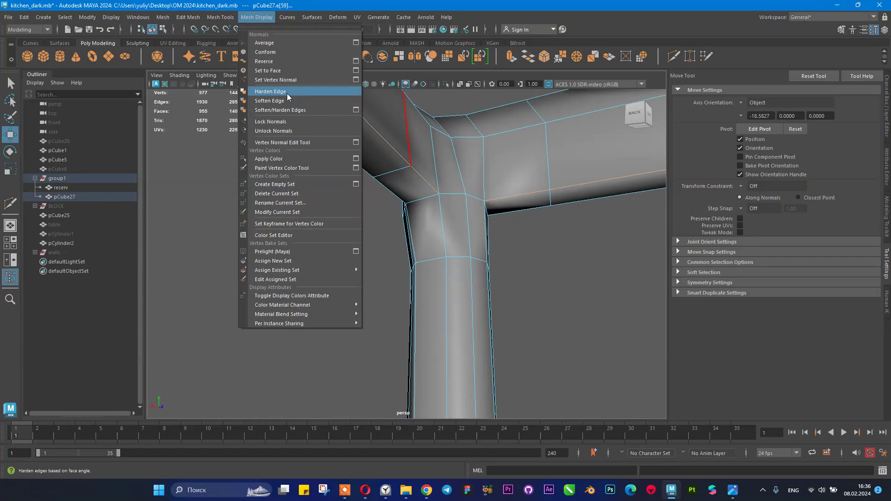
{"action": "left_click", "coordinate": [287, 94]}
{"action": "left_click_drag", "start_coordinate": [364, 192], "coordinate": [390, 171], "text": "alt"}
{"action": "scroll", "coordinate": [493, 236], "scroll_direction": "up", "scroll_amount": 8}
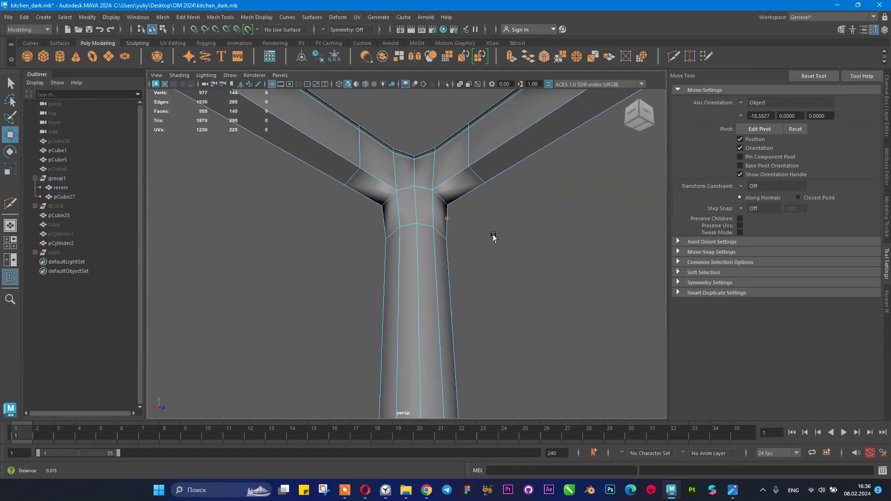
- Harden the two short edges on the inner side where the leg meets the frame's underside
{"action": "left_click_drag", "start_coordinate": [473, 241], "coordinate": [405, 184], "text": "alt"}
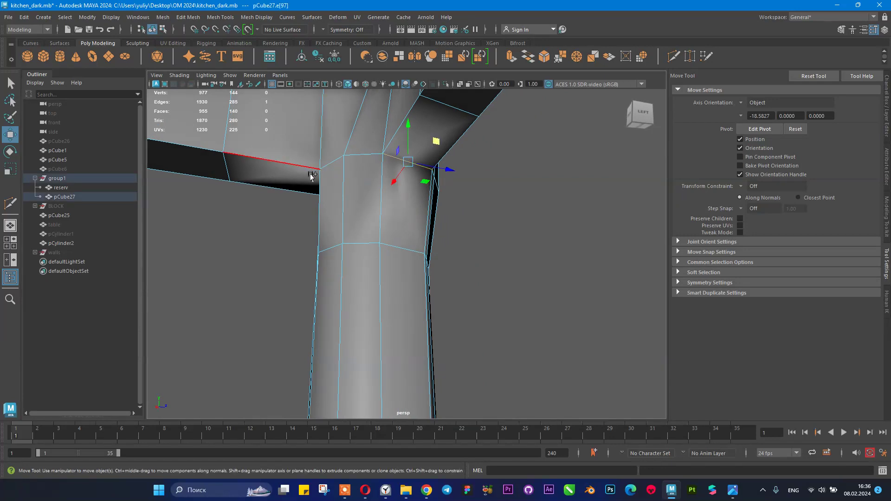
{"action": "left_click_drag", "start_coordinate": [334, 162], "coordinate": [383, 165], "text": "alt"}
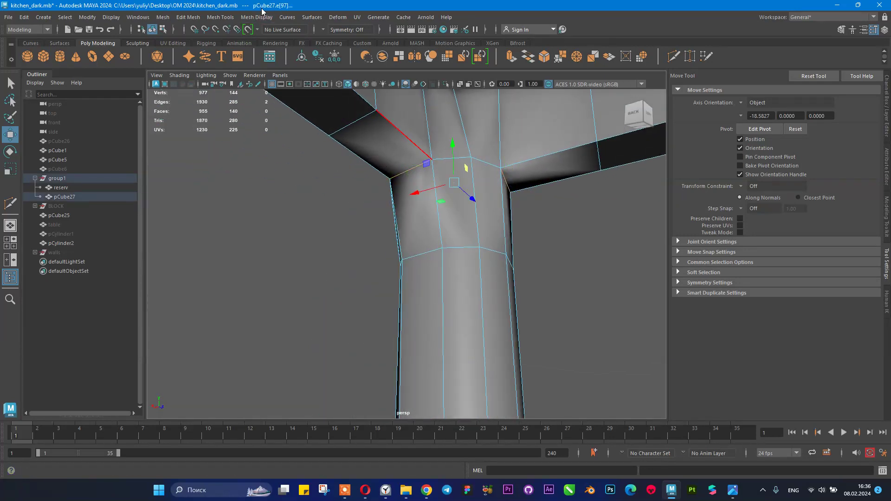
{"action": "left_click", "coordinate": [263, 18]}
{"action": "left_click", "coordinate": [288, 92]}
- Examine the shading of the leg joint from above, from the side and from inside the frame
{"action": "mouse_move", "coordinate": [353, 153]}
{"action": "left_mouse_down", "text": "alt"}
{"action": "mouse_move", "coordinate": [446, 155]}
{"action": "mouse_move", "coordinate": [367, 159]}
{"action": "mouse_move", "coordinate": [344, 179]}
{"action": "left_mouse_up", "text": "alt"}
{"action": "left_click", "coordinate": [362, 202]}
{"action": "left_click_drag", "start_coordinate": [371, 214], "coordinate": [437, 251], "text": "alt"}
{"action": "left_click", "coordinate": [452, 183]}
{"action": "left_click_drag", "start_coordinate": [435, 220], "coordinate": [387, 251], "text": "alt"}
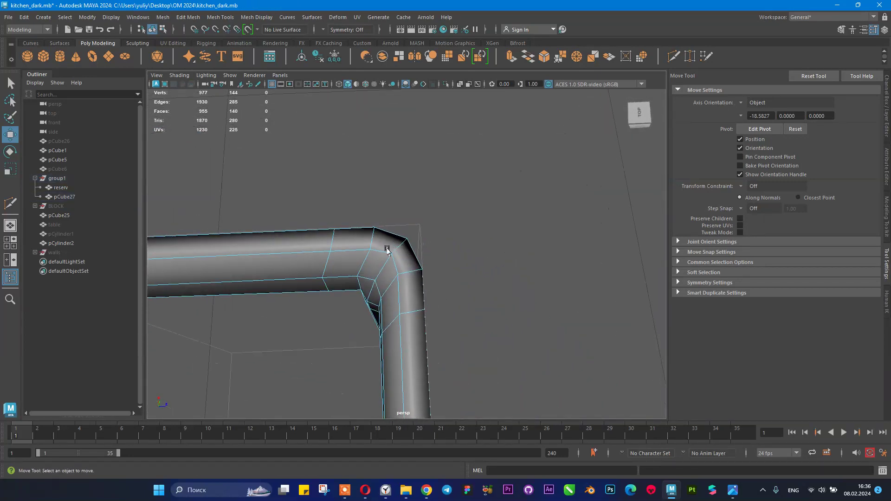
{"action": "left_click_drag", "start_coordinate": [436, 223], "coordinate": [412, 195], "text": "alt"}
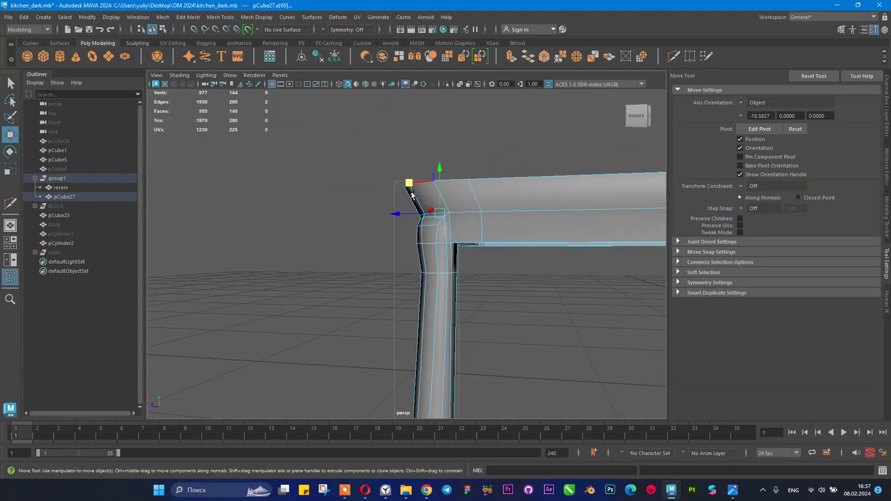
{"action": "right_click_drag", "start_coordinate": [454, 153], "coordinate": [453, 153]}
{"action": "left_click", "coordinate": [420, 152]}
{"action": "left_click_drag", "start_coordinate": [457, 187], "coordinate": [374, 225], "text": "alt"}
{"action": "left_click", "coordinate": [453, 208]}
- In edge mode, harden two more edges where the leg's top joins the frame's inner corner
{"action": "right_click_drag", "start_coordinate": [406, 192], "coordinate": [408, 165]}
{"action": "left_click", "coordinate": [401, 182]}
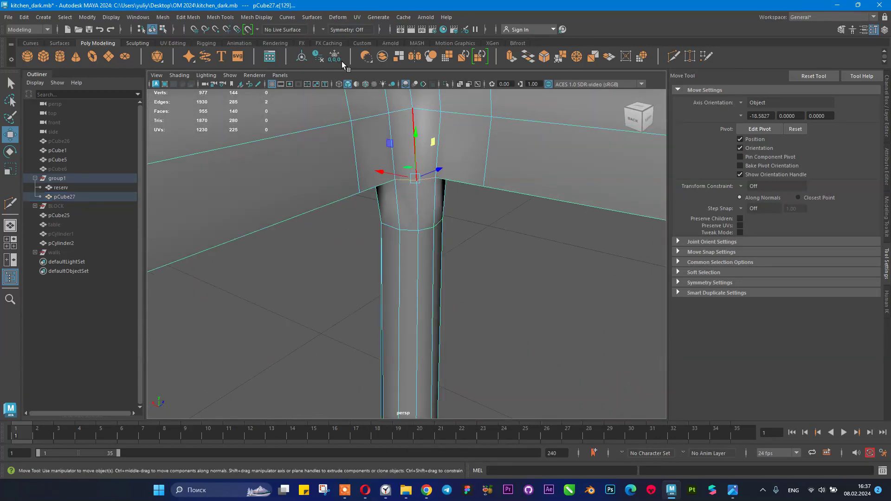
{"action": "left_click", "coordinate": [264, 17]}
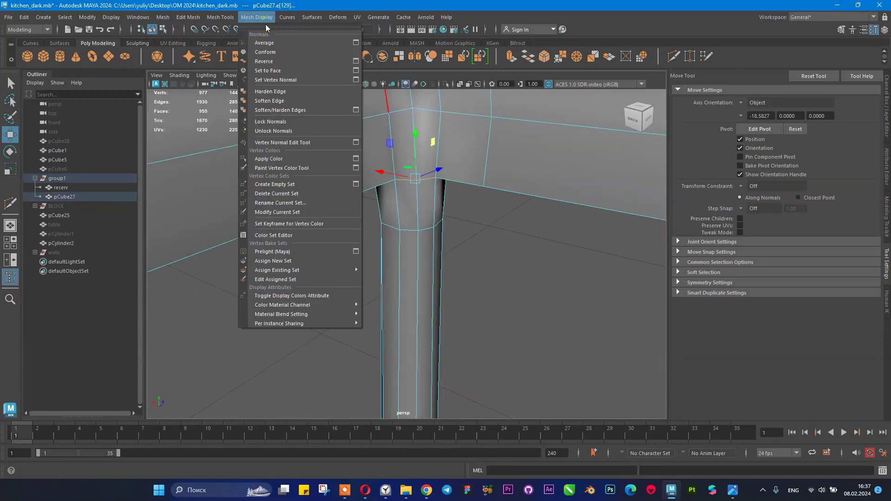
{"action": "left_click", "coordinate": [274, 92]}
- Return to object mode and examine the shading of the frame and leg joint from several sides
{"action": "left_click_drag", "start_coordinate": [494, 203], "coordinate": [578, 178], "text": "alt"}
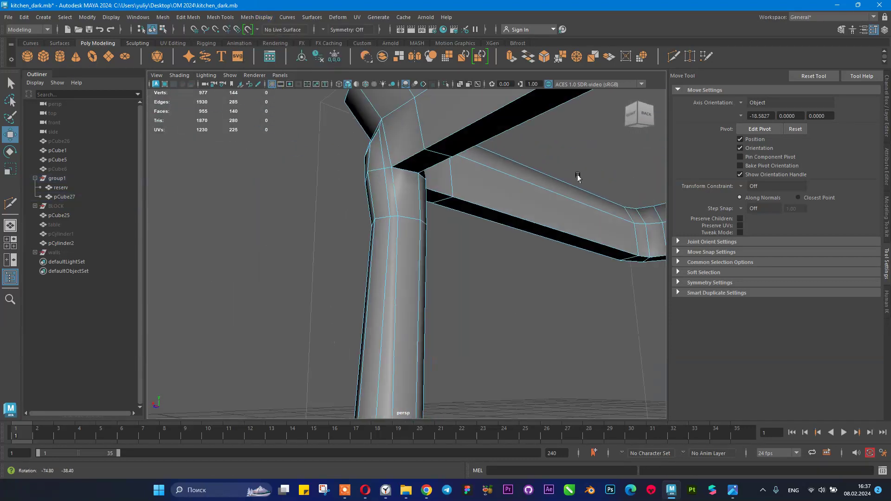
{"action": "right_click_drag", "start_coordinate": [471, 184], "coordinate": [505, 162]}
{"action": "left_click", "coordinate": [534, 149]}
{"action": "scroll", "coordinate": [511, 165], "scroll_direction": "down", "scroll_amount": 4}
{"action": "left_click_drag", "start_coordinate": [497, 175], "coordinate": [397, 207], "text": "alt"}
{"action": "mouse_move", "coordinate": [477, 222]}
{"action": "left_mouse_down", "text": "alt"}
{"action": "mouse_move", "coordinate": [438, 201]}
{"action": "mouse_move", "coordinate": [478, 202]}
{"action": "mouse_move", "coordinate": [477, 192]}
{"action": "mouse_move", "coordinate": [470, 211]}
{"action": "left_mouse_up", "text": "alt"}
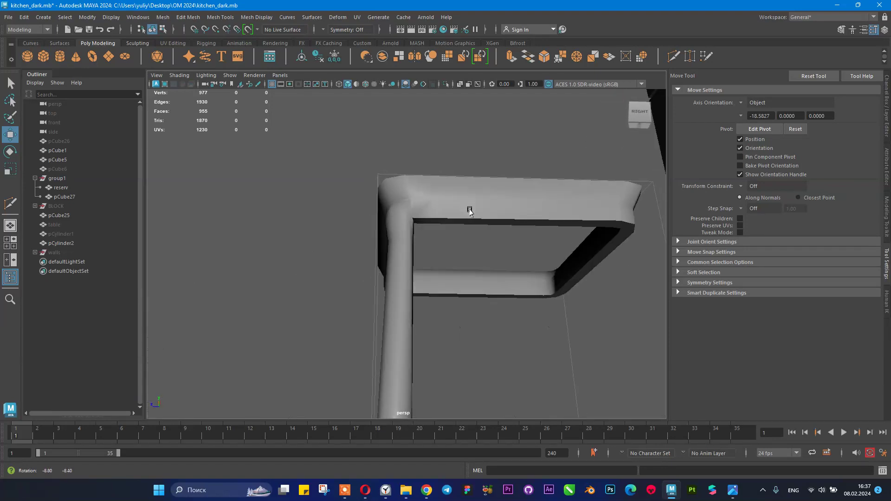
{"action": "left_click_drag", "start_coordinate": [413, 201], "coordinate": [492, 224], "text": "alt"}
- Try to scale the frame face beside the leg's top along one axis, and undo it
{"action": "left_click", "coordinate": [442, 189]}
{"action": "scroll", "coordinate": [432, 221], "scroll_direction": "down", "scroll_amount": 5}
{"action": "left_click_drag", "start_coordinate": [432, 221], "coordinate": [450, 241], "text": "alt"}
{"action": "scroll", "coordinate": [443, 215], "scroll_direction": "up", "scroll_amount": 4}
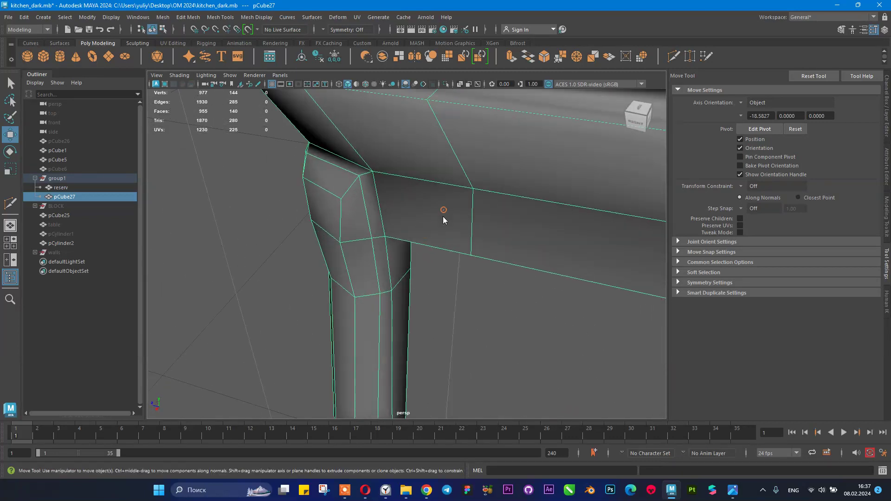
{"action": "right_click_drag", "start_coordinate": [444, 224], "coordinate": [443, 232]}
{"action": "left_click", "coordinate": [435, 205]}
{"action": "left_click_drag", "start_coordinate": [433, 203], "coordinate": [400, 156], "text": "alt"}
{"action": "left_click", "coordinate": [467, 179]}
{"action": "left_click", "coordinate": [300, 177]}
{"action": "left_click_drag", "start_coordinate": [301, 177], "coordinate": [378, 161], "text": "alt"}
{"action": "middle_click_drag", "start_coordinate": [349, 159], "coordinate": [346, 189], "text": "alt"}
{"action": "left_click_drag", "start_coordinate": [346, 188], "coordinate": [389, 218], "text": "alt"}
{"action": "key", "text": "r"}
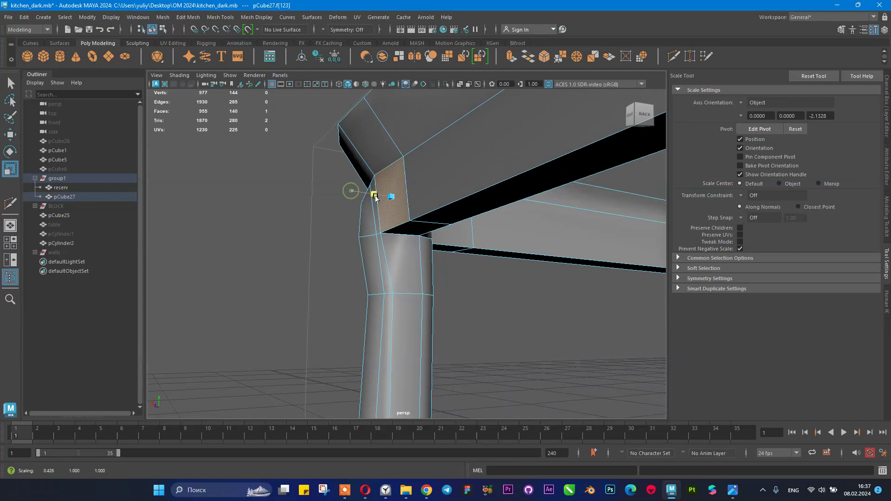
{"action": "scroll", "coordinate": [436, 222], "scroll_direction": "down", "scroll_amount": 5}
{"action": "left_click_drag", "start_coordinate": [440, 224], "coordinate": [436, 282], "text": "alt"}
{"action": "left_click", "coordinate": [460, 302]}
{"action": "key", "text": "ctrl+z"}
- Try to insert an edge loop around the seat frame near the leg's top with Multi-Cut
{"action": "right_click_drag", "start_coordinate": [465, 214], "coordinate": [519, 187]}
{"action": "right_click_drag", "start_coordinate": [426, 229], "coordinate": [421, 220], "text": "shift"}
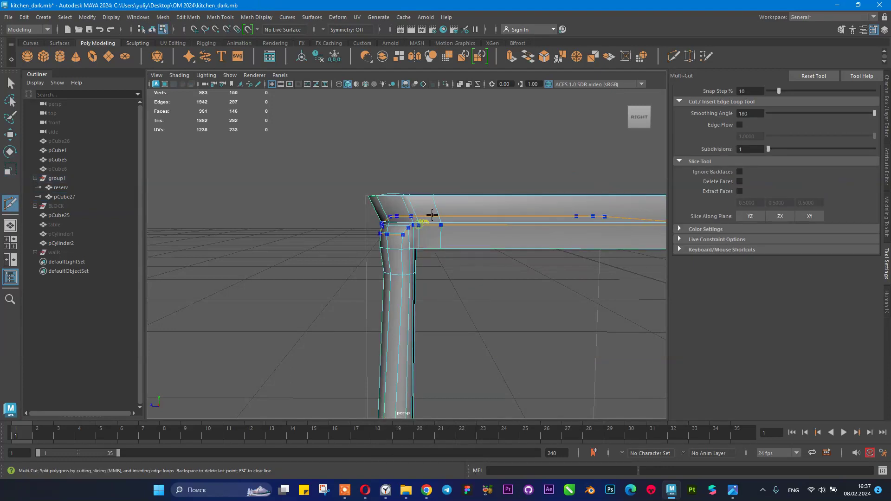
{"action": "mouse_move", "coordinate": [448, 172]}
{"action": "left_mouse_down", "text": "alt"}
{"action": "mouse_move", "coordinate": [436, 153]}
{"action": "mouse_move", "coordinate": [424, 153]}
{"action": "mouse_move", "coordinate": [447, 173]}
{"action": "left_mouse_up", "text": "alt"}
{"action": "left_click_drag", "start_coordinate": [410, 196], "coordinate": [436, 199], "text": "alt"}
{"action": "key", "text": "q"}
{"action": "right_click_drag", "start_coordinate": [425, 229], "coordinate": [475, 183]}
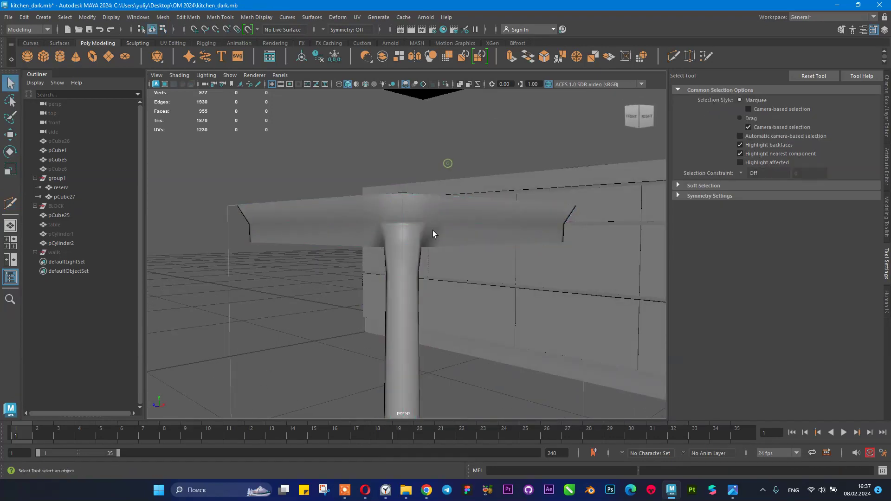
- Select the stool mesh in object mode and view its leg with the smooth preview off
{"action": "left_click_drag", "start_coordinate": [433, 230], "coordinate": [412, 176], "text": "alt"}
{"action": "left_click", "coordinate": [357, 211]}
{"action": "left_click_drag", "start_coordinate": [356, 212], "coordinate": [405, 207], "text": "alt"}
{"action": "key", "text": "1"}
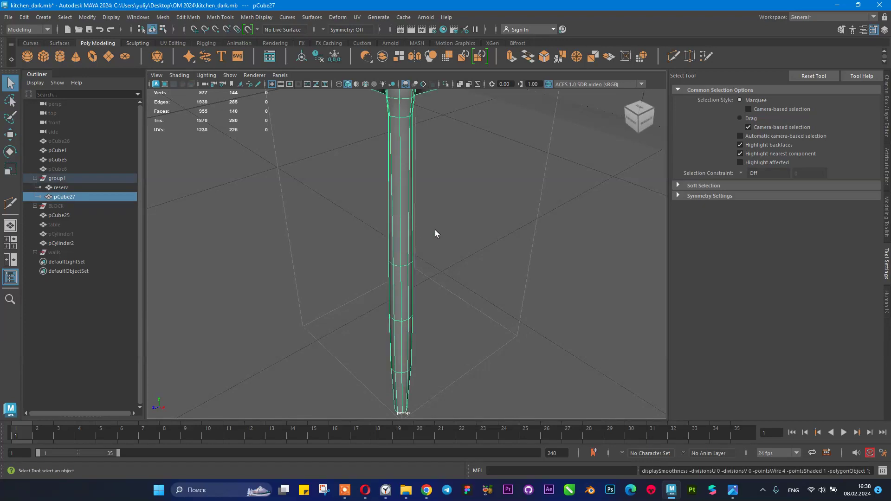
- Examine the stool's leg and seat frame from below, the side and above
{"action": "left_click", "coordinate": [446, 221]}
{"action": "left_click_drag", "start_coordinate": [445, 242], "coordinate": [372, 210], "text": "alt"}
{"action": "scroll", "coordinate": [364, 204], "scroll_direction": "down", "scroll_amount": 4}
{"action": "scroll", "coordinate": [399, 241], "scroll_direction": "up", "scroll_amount": 3}
{"action": "middle_click_drag", "start_coordinate": [424, 253], "coordinate": [419, 278], "text": "alt"}
{"action": "left_click_drag", "start_coordinate": [419, 278], "coordinate": [387, 248], "text": "alt"}
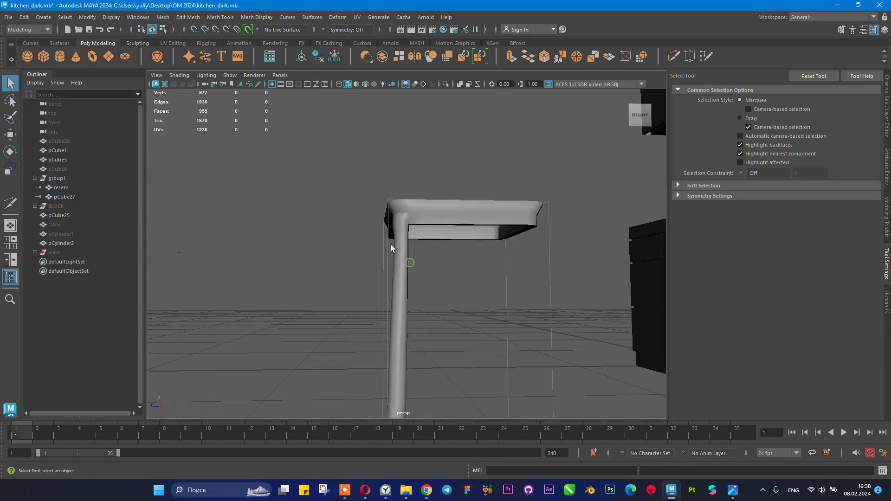
{"action": "left_click_drag", "start_coordinate": [461, 220], "coordinate": [435, 255], "text": "alt"}
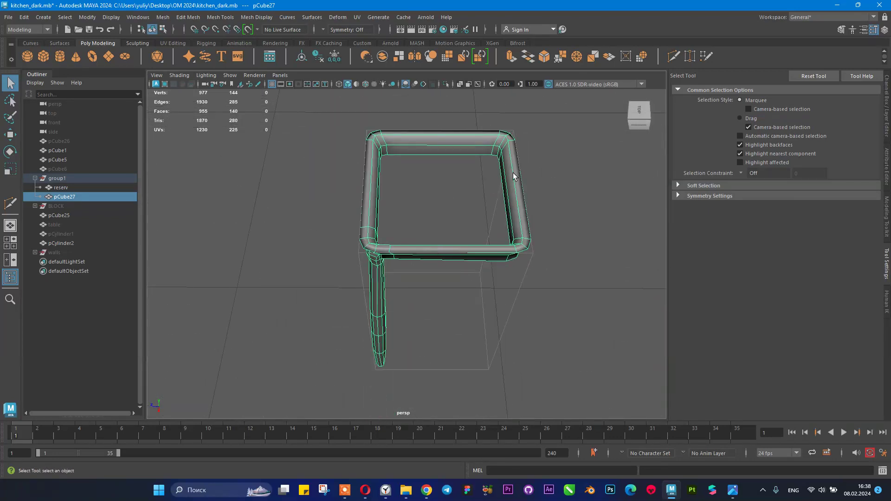
{"action": "left_click_drag", "start_coordinate": [537, 168], "coordinate": [447, 253], "text": "alt"}
- Delete two edge loops crossing the seat frame's sides and return to object mode
{"action": "right_click_drag", "start_coordinate": [450, 253], "coordinate": [449, 254], "text": "shift"}
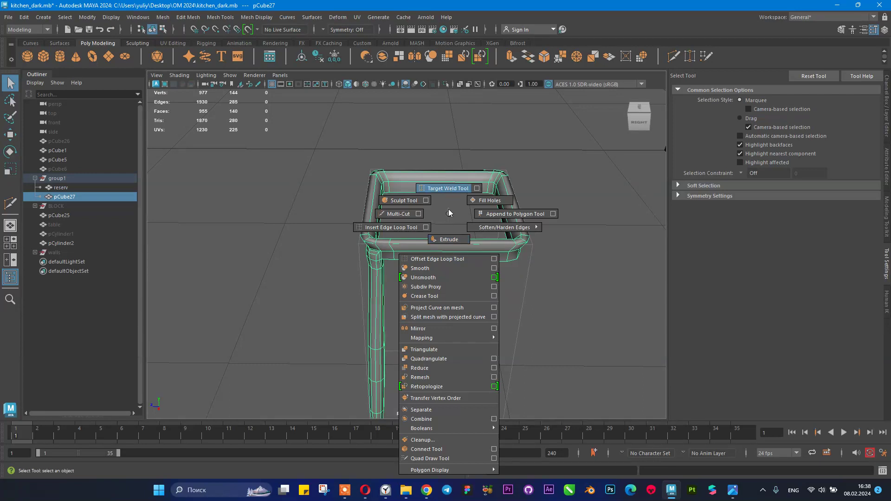
{"action": "right_click_drag", "start_coordinate": [449, 210], "coordinate": [450, 215], "text": "shift"}
{"action": "left_click_drag", "start_coordinate": [449, 216], "coordinate": [405, 213], "text": "alt"}
{"action": "right_click_drag", "start_coordinate": [406, 213], "coordinate": [378, 274]}
{"action": "double_click", "coordinate": [411, 255]}
{"action": "left_click_drag", "start_coordinate": [435, 247], "coordinate": [414, 248], "text": "alt"}
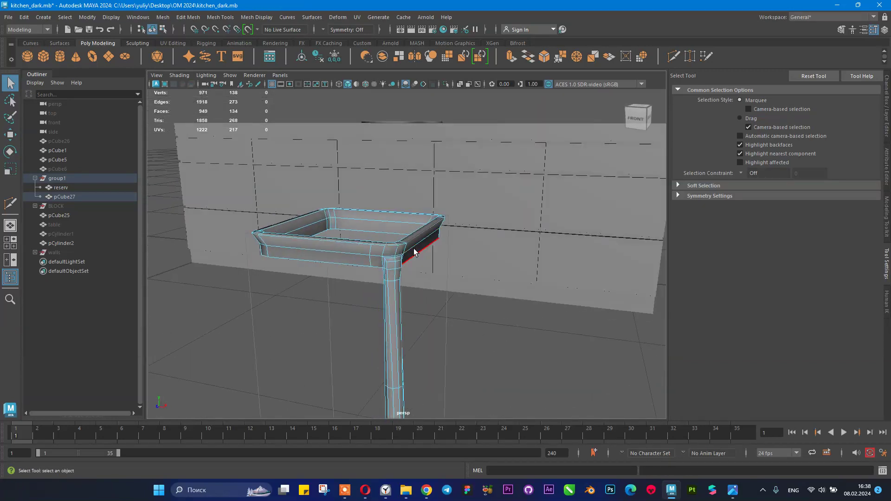
{"action": "right_click_drag", "start_coordinate": [367, 253], "coordinate": [332, 269], "text": "shift"}
{"action": "left_click_drag", "start_coordinate": [332, 269], "coordinate": [451, 240], "text": "alt"}
{"action": "right_click_drag", "start_coordinate": [447, 256], "coordinate": [481, 214]}
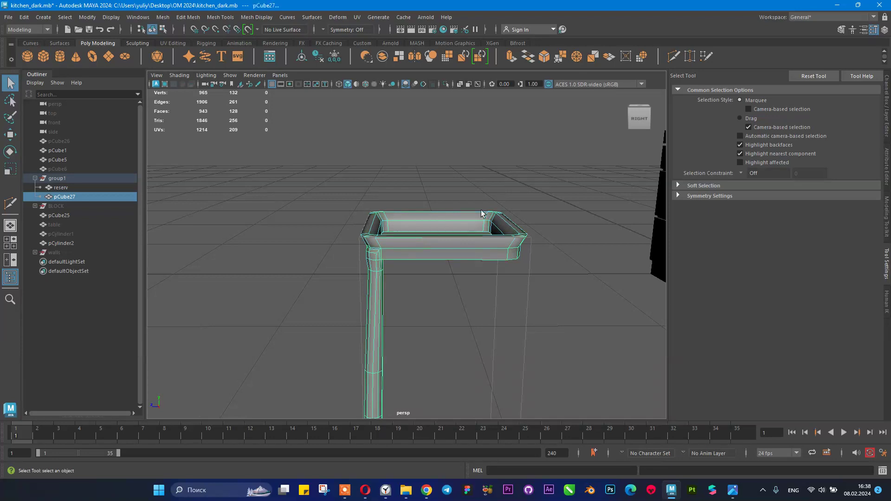
- Insert one centred edge loop across each pair of opposite frame sides, with the number of edge loops set to 1
{"action": "left_click_drag", "start_coordinate": [453, 256], "coordinate": [513, 239], "text": "alt"}
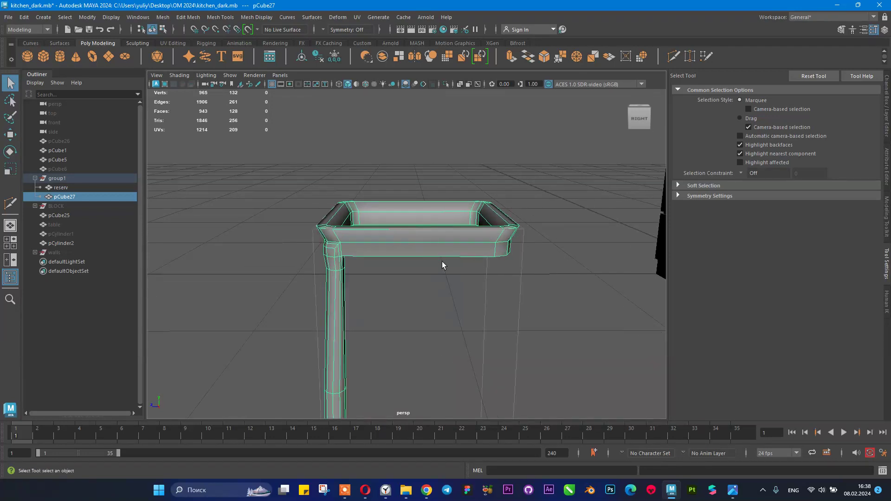
{"action": "right_click_drag", "start_coordinate": [432, 213], "coordinate": [433, 259], "text": "shift"}
{"action": "right_click_drag", "start_coordinate": [409, 227], "coordinate": [408, 228], "text": "shift"}
{"action": "left_click", "coordinate": [763, 492]}
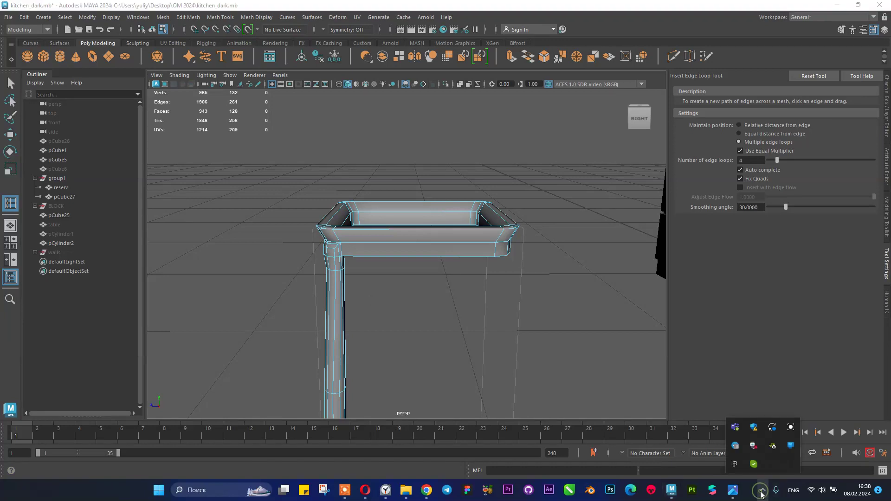
{"action": "left_click_drag", "start_coordinate": [777, 163], "coordinate": [770, 163]}
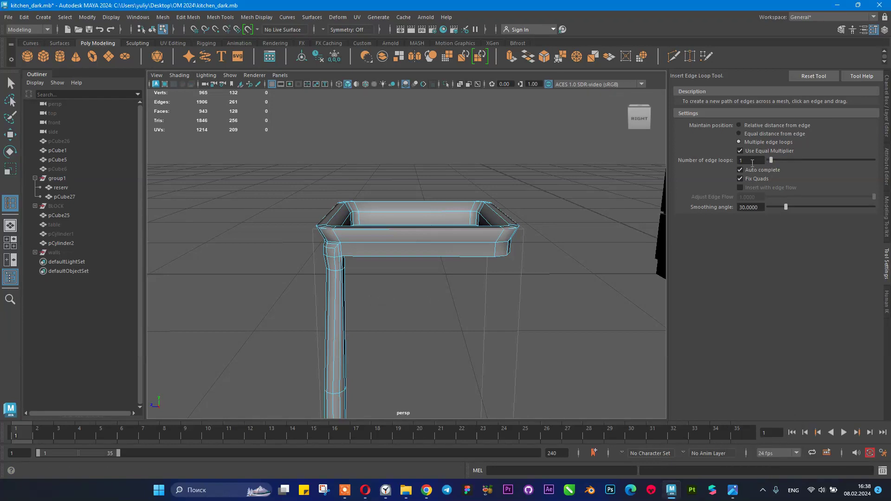
{"action": "left_click", "coordinate": [422, 239]}
{"action": "left_click_drag", "start_coordinate": [424, 241], "coordinate": [294, 217], "text": "alt"}
{"action": "left_click_drag", "start_coordinate": [428, 226], "coordinate": [384, 235], "text": "alt"}
{"action": "left_click_drag", "start_coordinate": [465, 214], "coordinate": [370, 234], "text": "alt"}
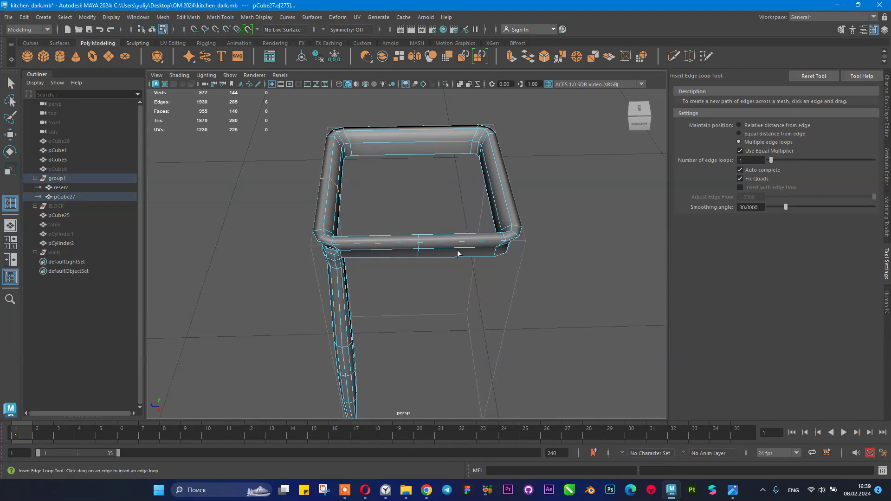
- Return to object mode with the stool mesh selected and save the scene
{"action": "key", "text": "q"}
{"action": "left_click_drag", "start_coordinate": [432, 172], "coordinate": [436, 166], "text": "alt"}
{"action": "right_click_drag", "start_coordinate": [435, 167], "coordinate": [492, 152]}
{"action": "left_click", "coordinate": [431, 187]}
{"action": "left_click_drag", "start_coordinate": [421, 191], "coordinate": [428, 173], "text": "alt"}
{"action": "left_click", "coordinate": [407, 246]}
{"action": "key", "text": "ctrl+s"}
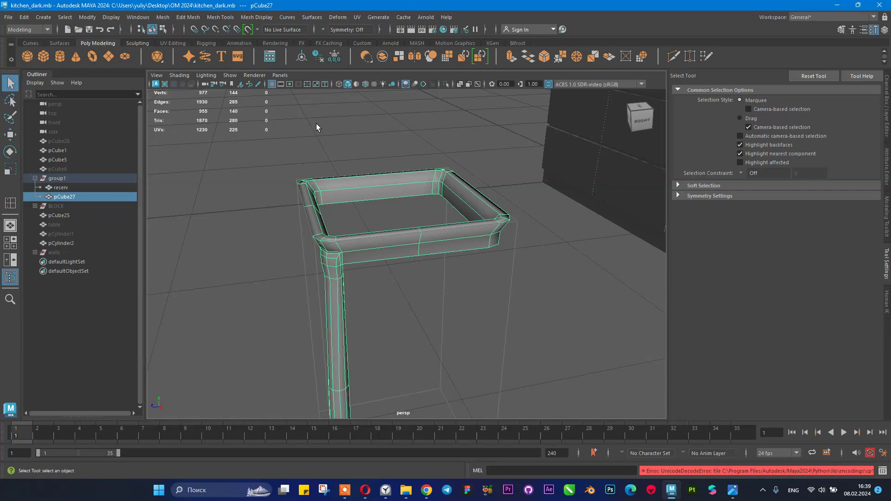
- Duplicate the stool mesh and keep the original as a hidden backup named first
{"action": "left_click", "coordinate": [234, 18]}
{"action": "mouse_move", "coordinate": [184, 18]}
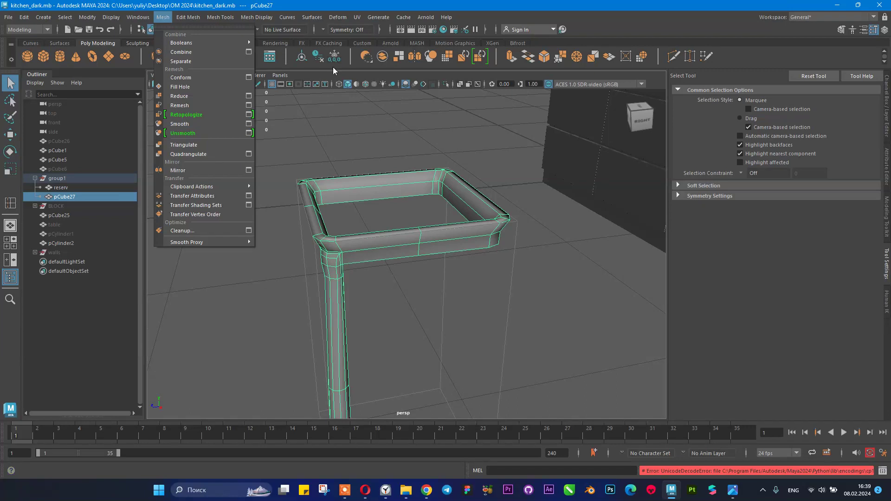
{"action": "left_click", "coordinate": [359, 147]}
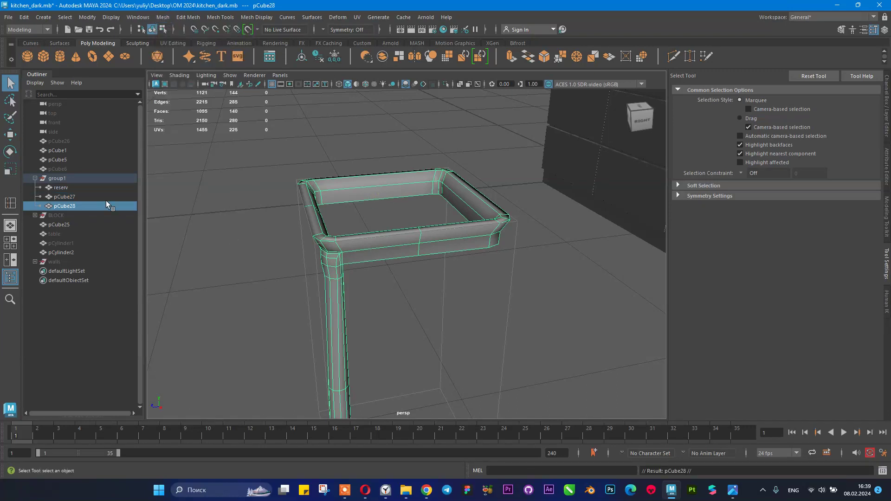
{"action": "double_click", "coordinate": [82, 196]}
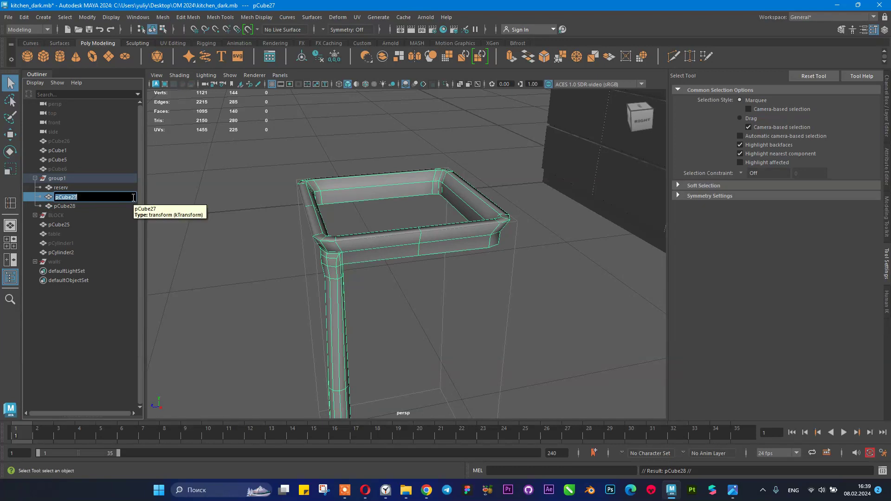
{"action": "type", "text": "first"}
{"action": "key", "text": "Return"}
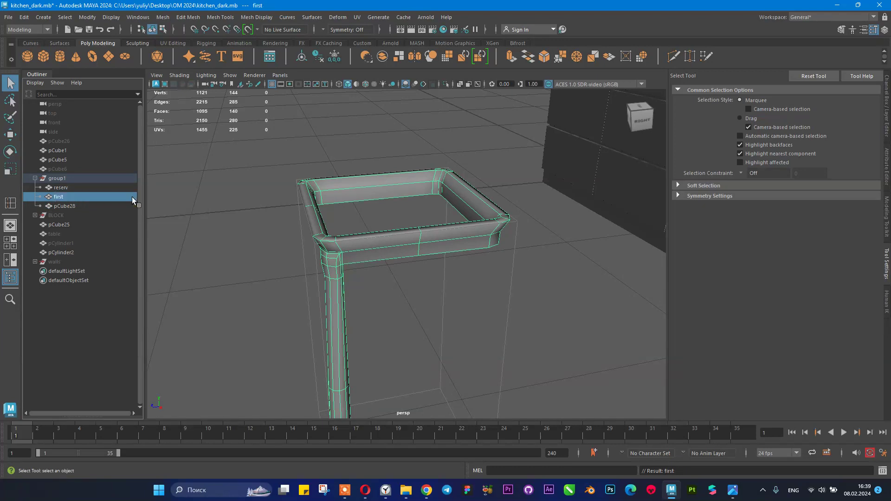
{"action": "key", "text": "ctrl+h"}
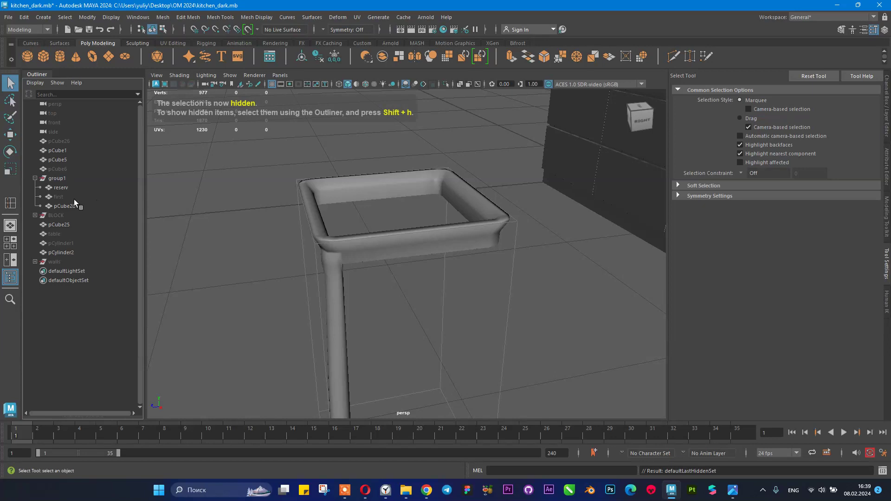
- Delete the copy's frame faces beyond the centre loops, keeping only the corner with the leg
{"action": "left_click", "coordinate": [67, 205]}
{"action": "left_click_drag", "start_coordinate": [402, 261], "coordinate": [425, 225], "text": "alt"}
{"action": "right_click_drag", "start_coordinate": [445, 196], "coordinate": [445, 228]}
{"action": "left_click_drag", "start_coordinate": [414, 145], "coordinate": [525, 286]}
{"action": "key", "text": "Delete"}
{"action": "left_click_drag", "start_coordinate": [278, 132], "coordinate": [408, 175]}
{"action": "key", "text": "Delete"}
{"action": "right_click_drag", "start_coordinate": [360, 227], "coordinate": [364, 232]}
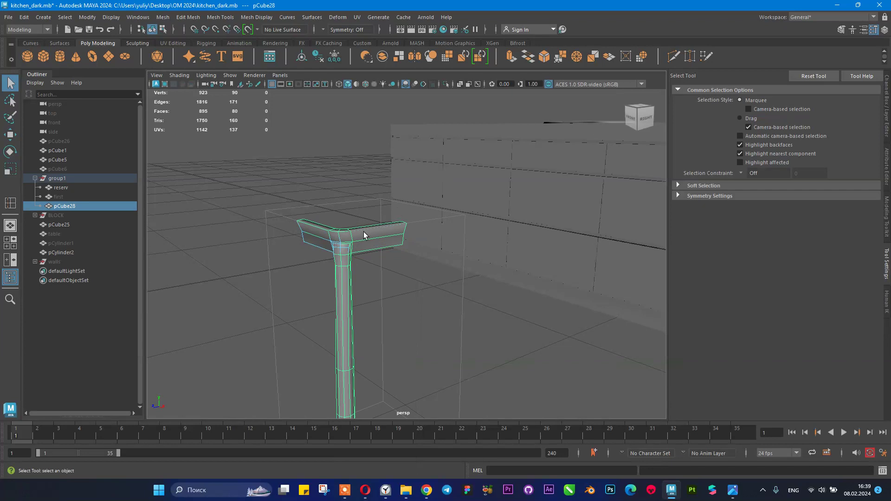
- Snap the corner piece's pivot to a vertex at the cut end of its frame side
{"action": "left_click_drag", "start_coordinate": [364, 244], "coordinate": [441, 200], "text": "alt"}
{"action": "left_click", "coordinate": [432, 189]}
{"action": "left_click", "coordinate": [427, 201]}
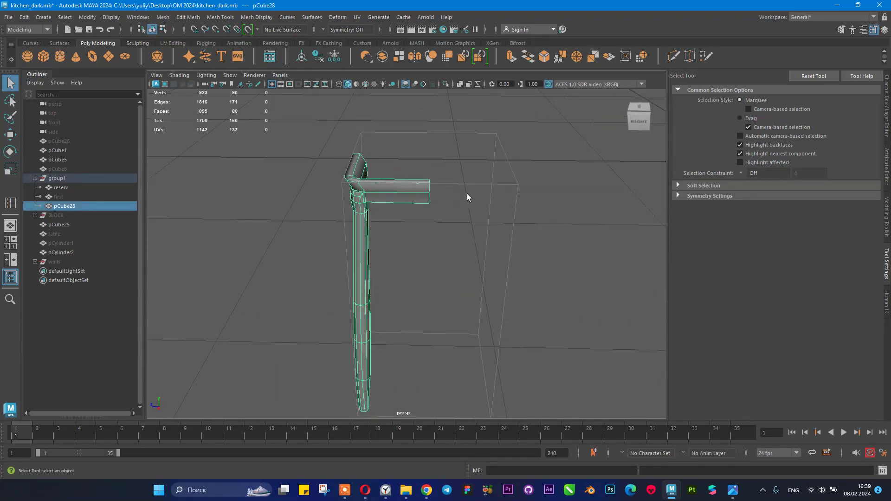
{"action": "scroll", "coordinate": [467, 194], "scroll_direction": "down", "scroll_amount": 4}
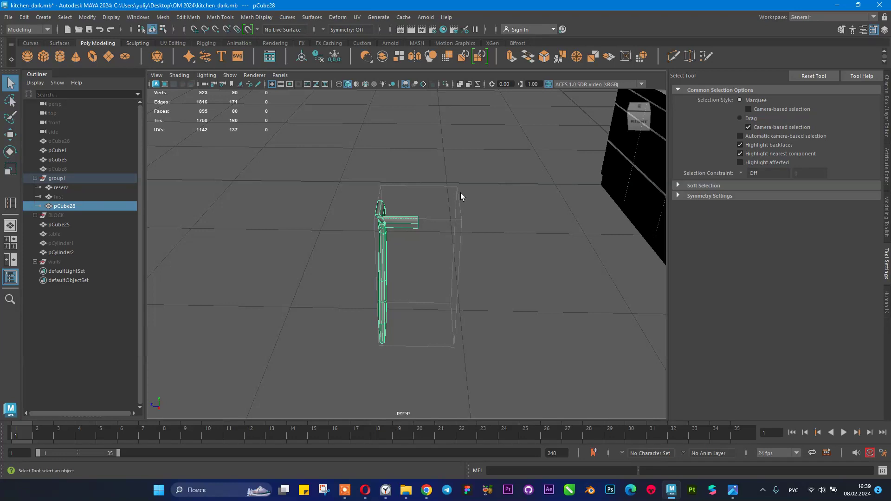
{"action": "scroll", "coordinate": [459, 193], "scroll_direction": "down", "scroll_amount": 5}
{"action": "key", "text": "alt+shift"}
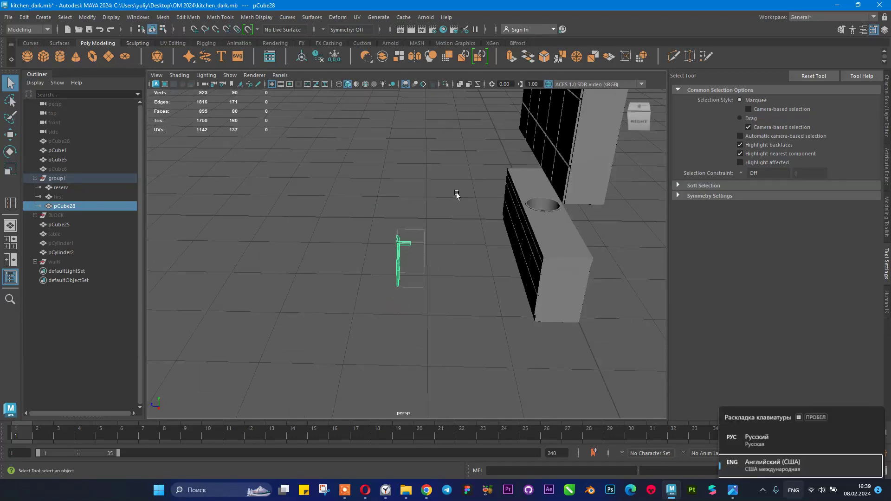
{"action": "key", "text": "w"}
{"action": "left_click_drag", "start_coordinate": [367, 202], "coordinate": [394, 206], "text": "alt"}
{"action": "right_click_drag", "start_coordinate": [394, 205], "coordinate": [551, 279], "text": "alt"}
{"action": "middle_click_drag", "start_coordinate": [452, 244], "coordinate": [454, 271], "text": "alt"}
{"action": "left_click_drag", "start_coordinate": [453, 272], "coordinate": [462, 266], "text": "alt"}
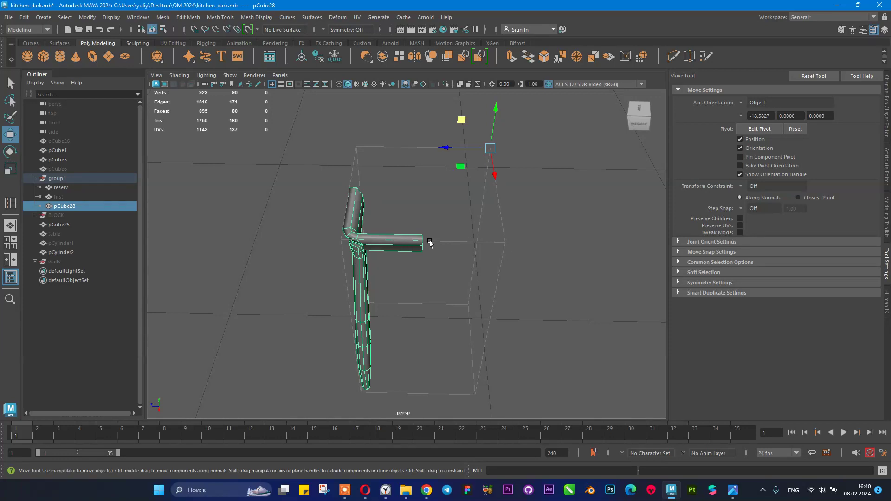
{"action": "key", "text": "d"}
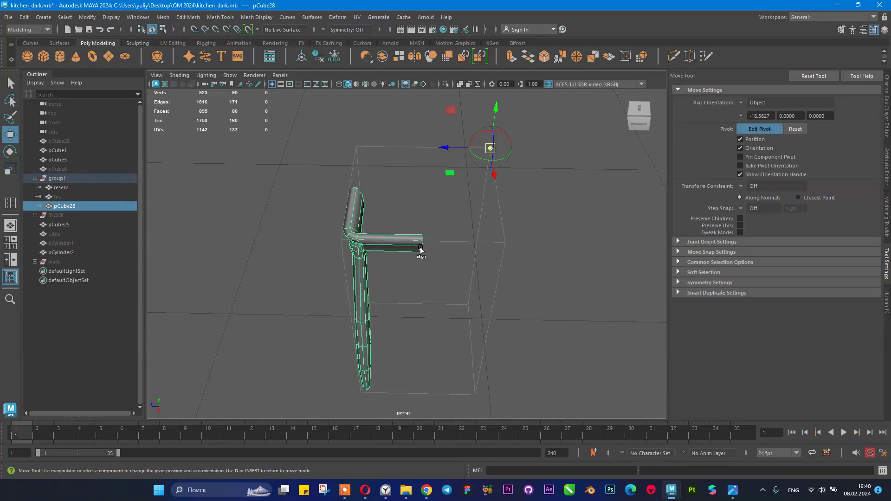
{"action": "key", "text": "v"}
{"action": "middle_click_drag", "start_coordinate": [422, 248], "coordinate": [417, 247]}
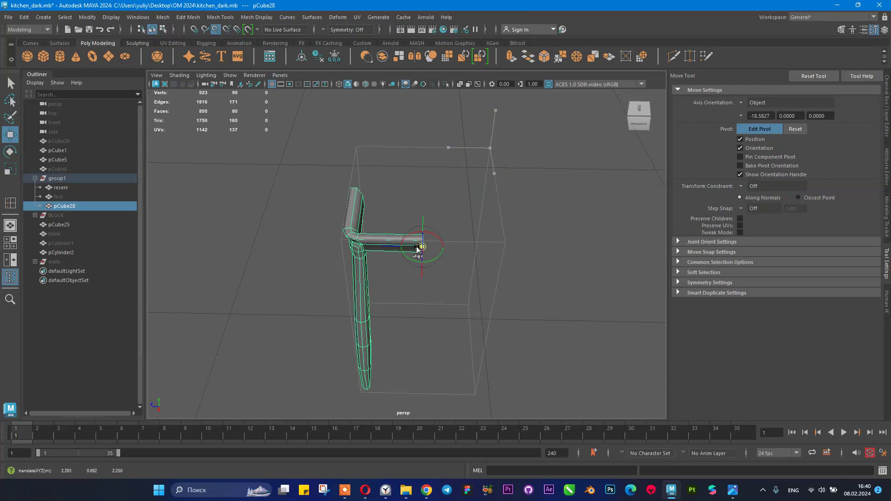
- Check the snapped pivot at the frame's cut end up close and finish pivot editing
{"action": "scroll", "coordinate": [433, 253], "scroll_direction": "up", "scroll_amount": 2}
{"action": "scroll", "coordinate": [451, 245], "scroll_direction": "up", "scroll_amount": 4}
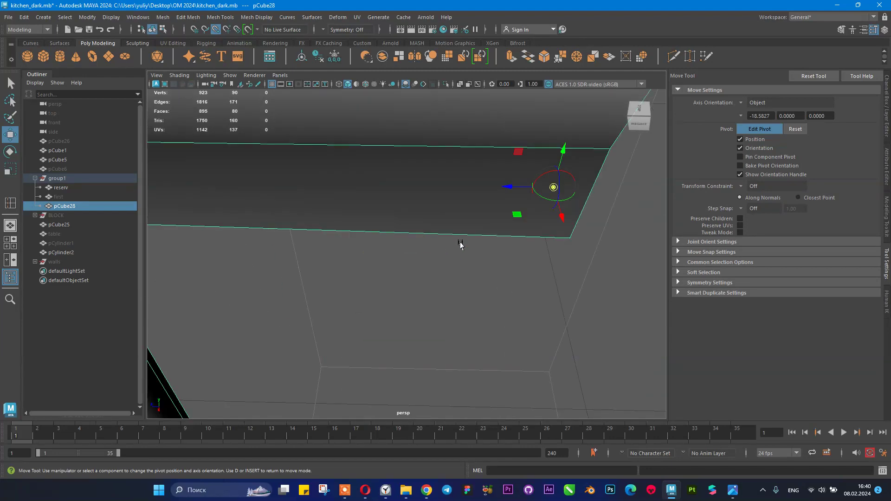
{"action": "scroll", "coordinate": [461, 244], "scroll_direction": "down", "scroll_amount": 4}
{"action": "left_click_drag", "start_coordinate": [408, 237], "coordinate": [440, 260], "text": "alt"}
{"action": "scroll", "coordinate": [441, 261], "scroll_direction": "up", "scroll_amount": 2}
{"action": "left_click_drag", "start_coordinate": [375, 198], "coordinate": [364, 223], "text": "alt"}
{"action": "scroll", "coordinate": [430, 233], "scroll_direction": "up", "scroll_amount": 2}
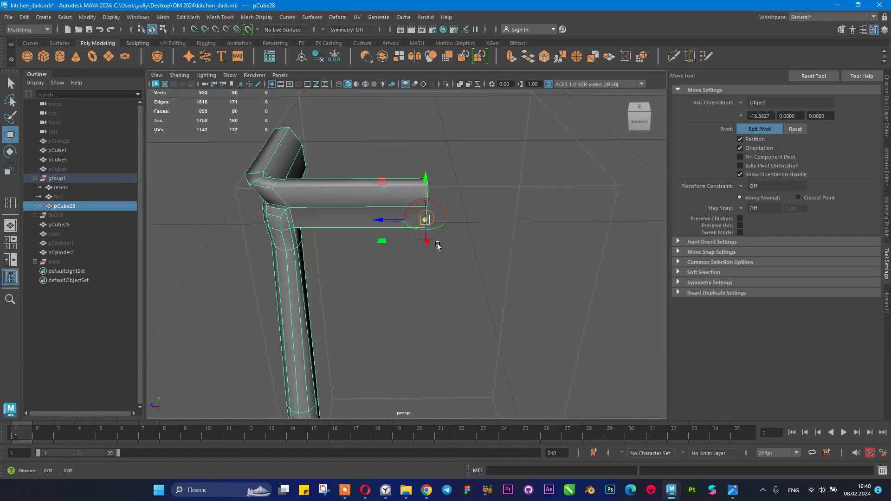
{"action": "middle_click_drag", "start_coordinate": [438, 246], "coordinate": [429, 252], "text": "alt"}
{"action": "key", "text": "d"}
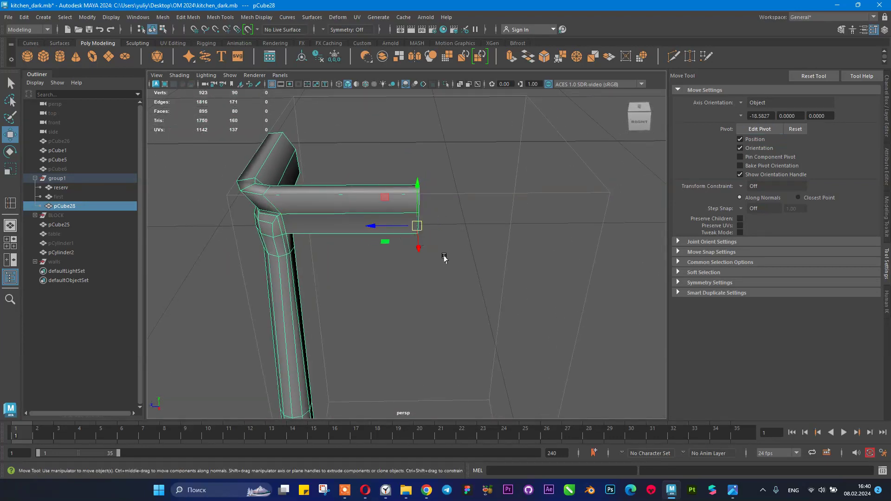
- Flatten the vertices at the frame side's cut end by scaling them along Z, and return to object mode
{"action": "scroll", "coordinate": [452, 241], "scroll_direction": "down", "scroll_amount": 2}
{"action": "right_click", "coordinate": [466, 214]}
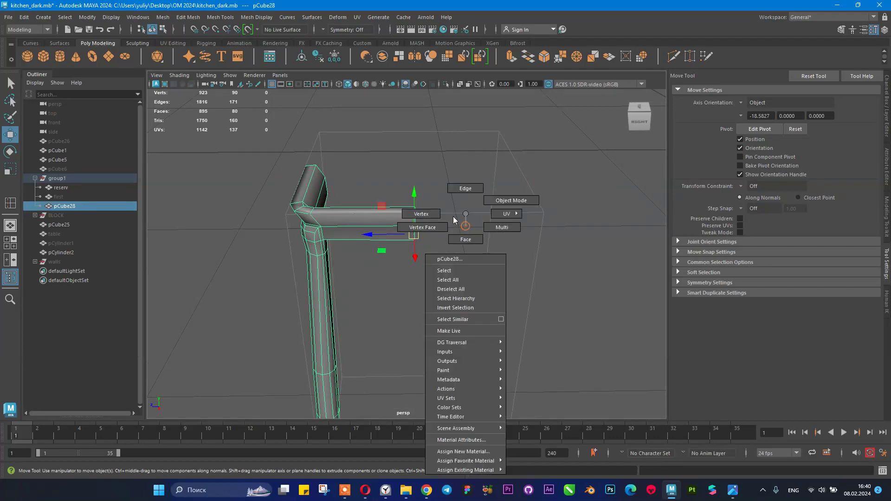
{"action": "left_click", "coordinate": [421, 214]}
{"action": "left_click_drag", "start_coordinate": [398, 180], "coordinate": [453, 297]}
{"action": "key", "text": "r"}
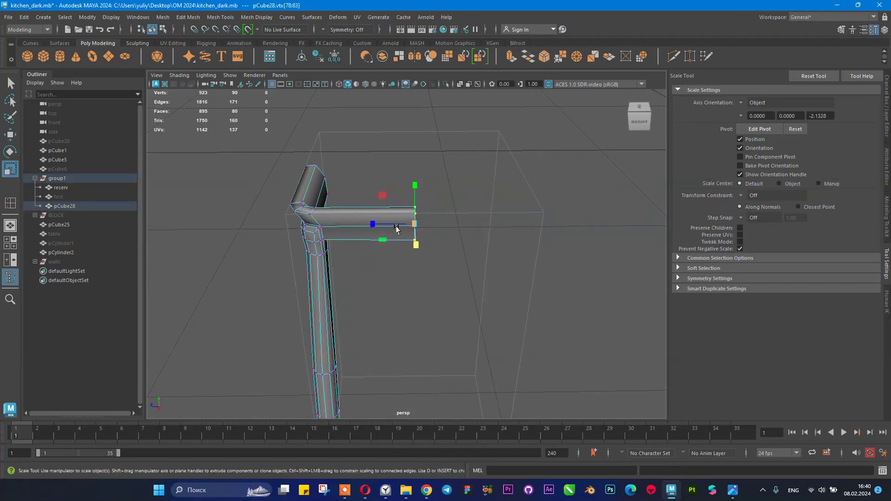
{"action": "left_click_drag", "start_coordinate": [370, 222], "coordinate": [395, 227]}
{"action": "left_click_drag", "start_coordinate": [460, 239], "coordinate": [490, 244]}
{"action": "left_click_drag", "start_coordinate": [377, 224], "coordinate": [398, 246]}
{"action": "left_click_drag", "start_coordinate": [389, 196], "coordinate": [411, 192], "text": "alt"}
{"action": "left_click_drag", "start_coordinate": [372, 228], "coordinate": [390, 241]}
{"action": "left_click_drag", "start_coordinate": [403, 198], "coordinate": [420, 197], "text": "alt"}
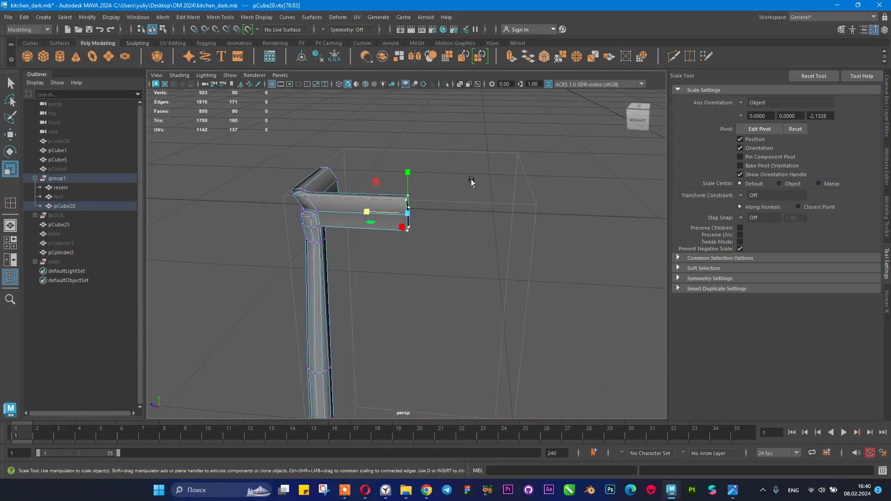
{"action": "key", "text": "F8"}
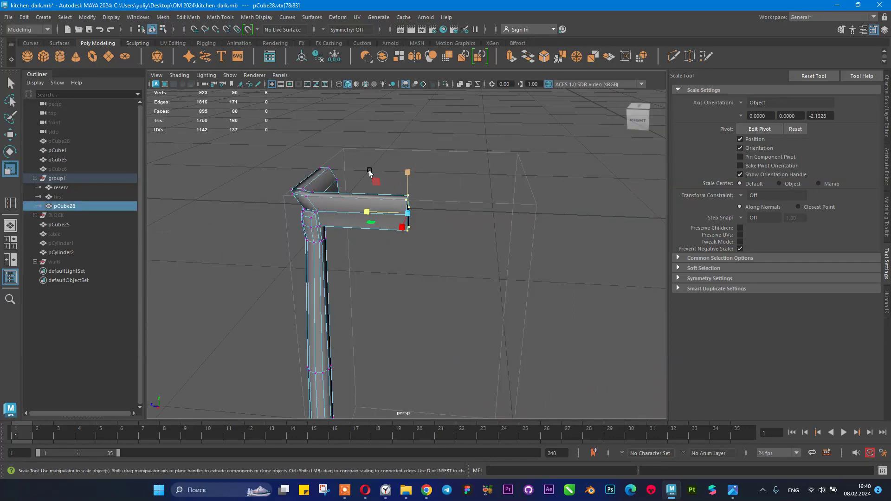
- Duplicate the corner piece and mirror the copy across the cut end by setting its Scale Z to -0.4
{"action": "left_click_drag", "start_coordinate": [396, 171], "coordinate": [422, 182], "text": "alt"}
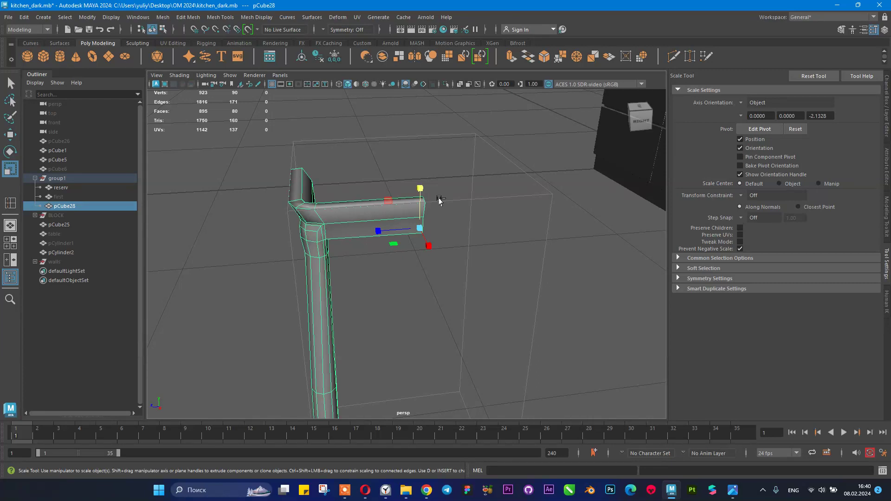
{"action": "key", "text": "ctrl+d"}
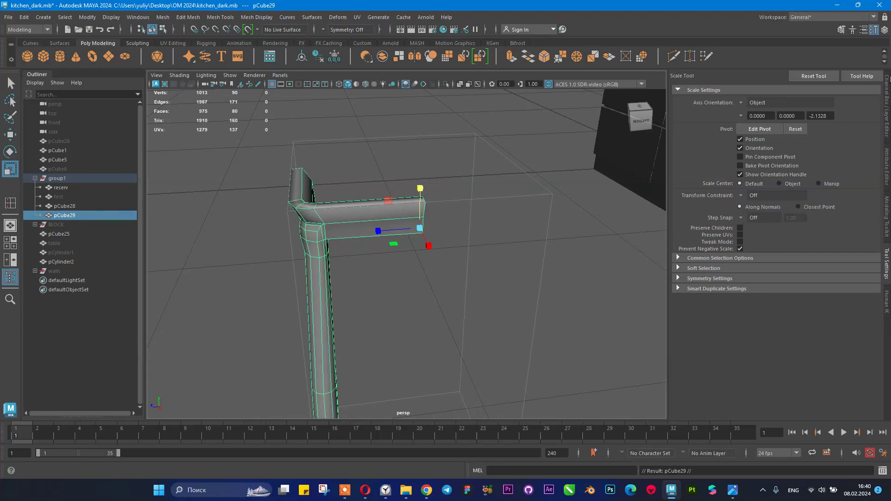
{"action": "left_click", "coordinate": [888, 96]}
{"action": "left_click_drag", "start_coordinate": [494, 221], "coordinate": [482, 236], "text": "alt"}
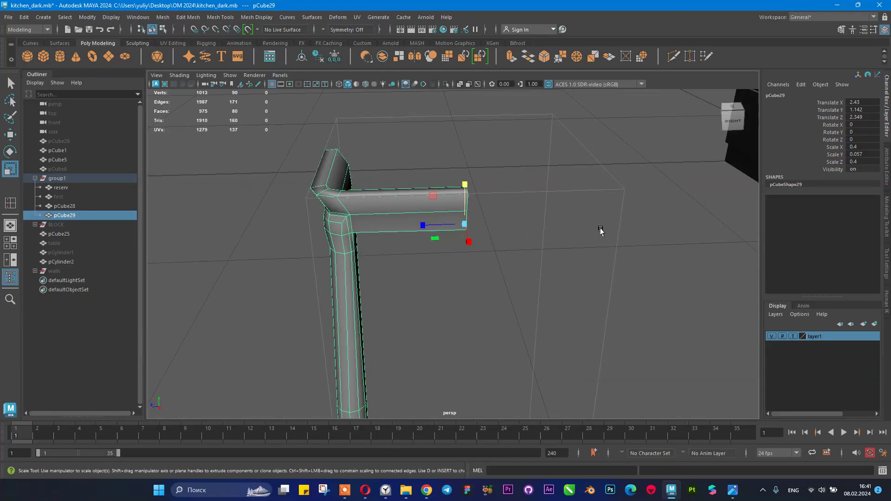
{"action": "left_click", "coordinate": [862, 162]}
{"action": "type", "text": "-"}
{"action": "key", "text": "Return"}
{"action": "mouse_move", "coordinate": [372, 328]}
{"action": "left_mouse_down", "text": "alt"}
{"action": "mouse_move", "coordinate": [343, 328]}
{"action": "mouse_move", "coordinate": [298, 356]}
{"action": "mouse_move", "coordinate": [320, 372]}
{"action": "mouse_move", "coordinate": [397, 344]}
{"action": "mouse_move", "coordinate": [370, 344]}
{"action": "left_mouse_up", "text": "alt"}
{"action": "right_click_drag", "start_coordinate": [370, 344], "coordinate": [432, 325], "text": "alt"}
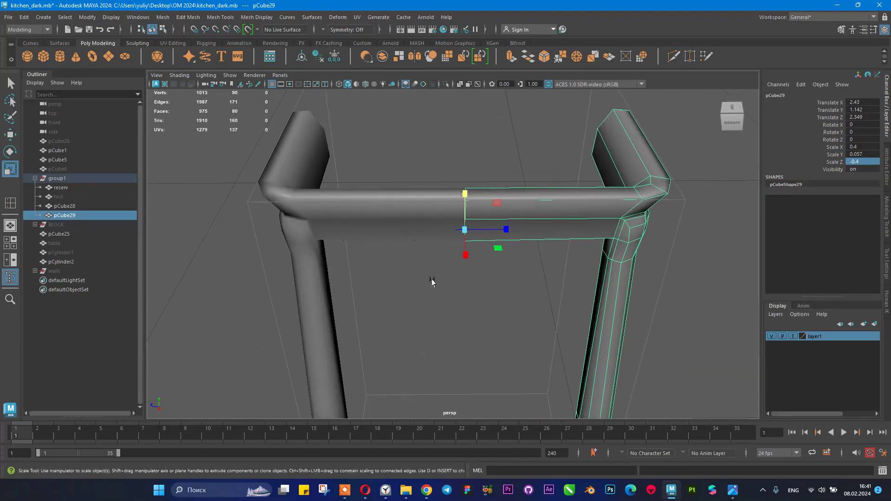
- Select both mirrored halves and examine the seam where their frame sides meet
{"action": "left_click", "coordinate": [406, 224], "text": "shift"}
{"action": "right_click_drag", "start_coordinate": [477, 291], "coordinate": [617, 346], "text": "alt"}
{"action": "middle_click_drag", "start_coordinate": [476, 306], "coordinate": [507, 277], "text": "alt"}
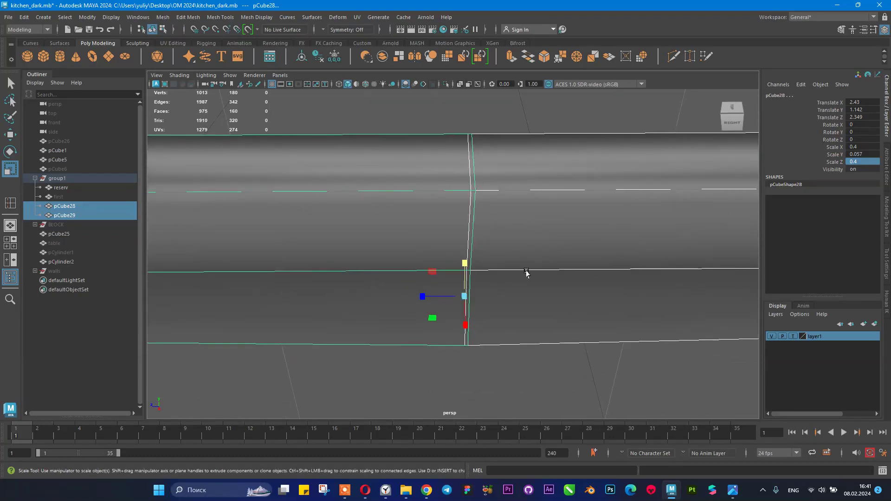
{"action": "middle_click_drag", "start_coordinate": [559, 219], "coordinate": [512, 258], "text": "alt"}
{"action": "left_click_drag", "start_coordinate": [438, 251], "coordinate": [450, 255], "text": "alt"}
{"action": "right_click_drag", "start_coordinate": [450, 255], "coordinate": [424, 288], "text": "alt"}
{"action": "left_click_drag", "start_coordinate": [424, 288], "coordinate": [443, 286], "text": "alt"}
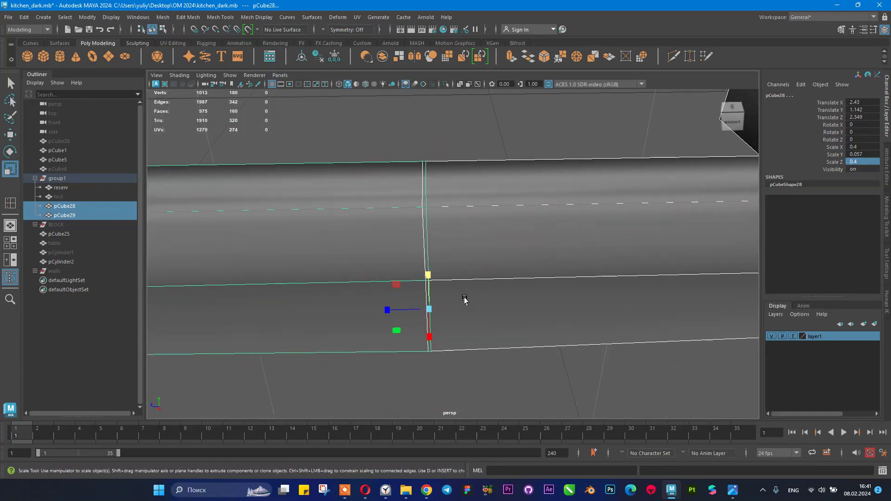
- Select only the mirrored half of the frame and freeze its transformations
{"action": "scroll", "coordinate": [448, 293], "scroll_direction": "down", "scroll_amount": 5}
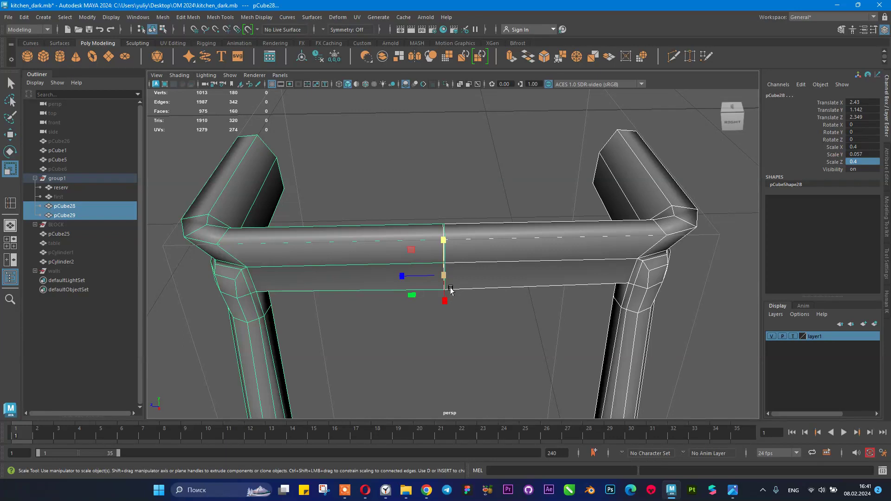
{"action": "scroll", "coordinate": [448, 292], "scroll_direction": "up", "scroll_amount": 2}
{"action": "scroll", "coordinate": [440, 224], "scroll_direction": "down", "scroll_amount": 5}
{"action": "left_click_drag", "start_coordinate": [489, 251], "coordinate": [426, 225], "text": "alt"}
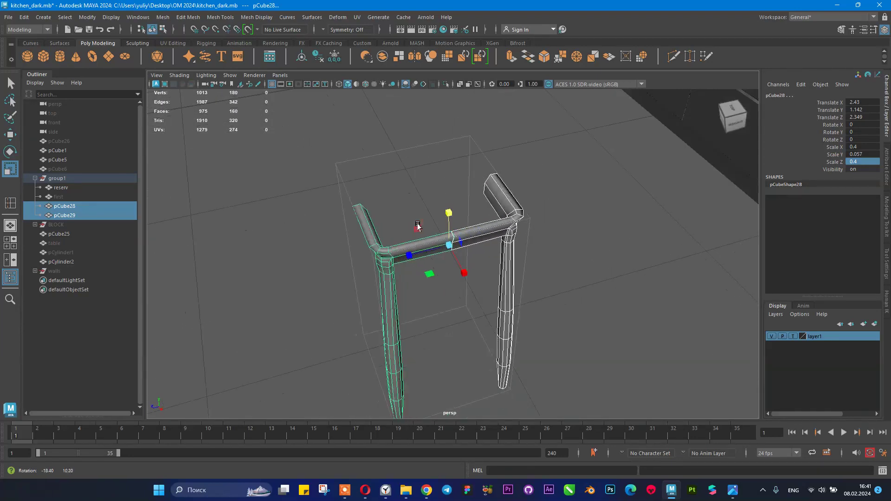
{"action": "left_click", "coordinate": [485, 229]}
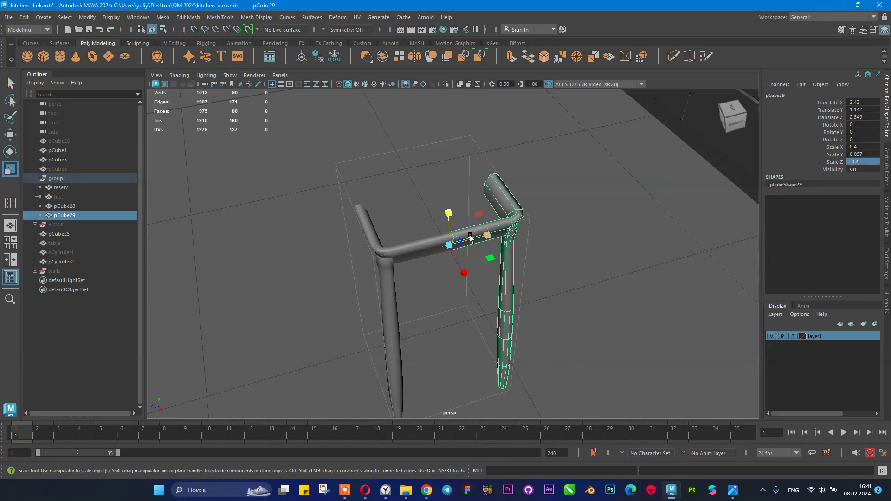
{"action": "left_click", "coordinate": [334, 56]}
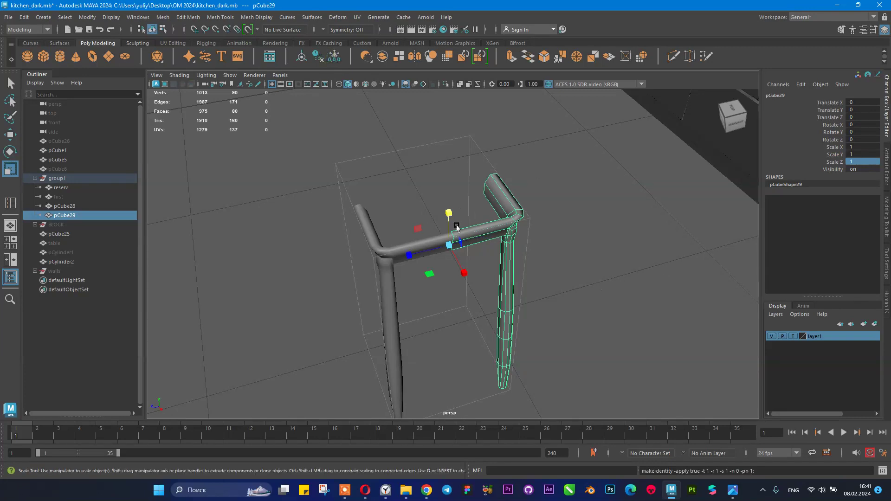
- Select both frame halves, freeze their transformations, and combine them into a single mesh
{"action": "left_click", "coordinate": [383, 243]}
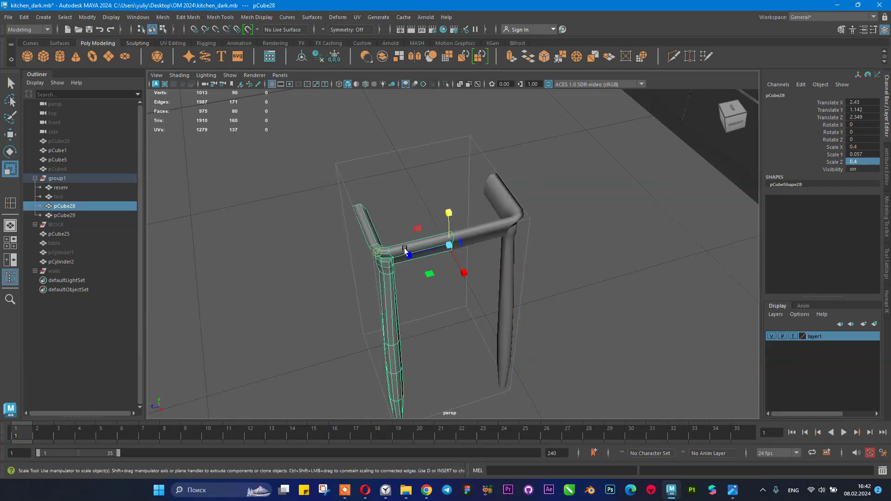
{"action": "left_click", "coordinate": [505, 226]}
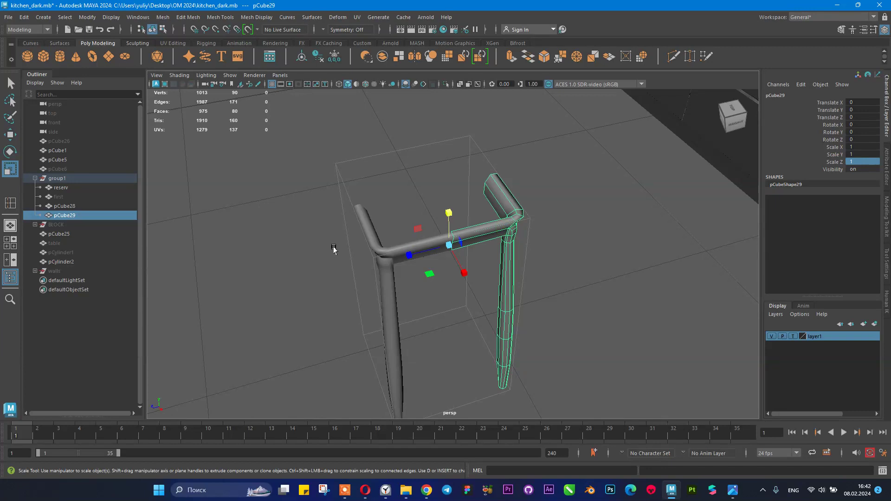
{"action": "left_click_drag", "start_coordinate": [391, 185], "coordinate": [497, 301]}
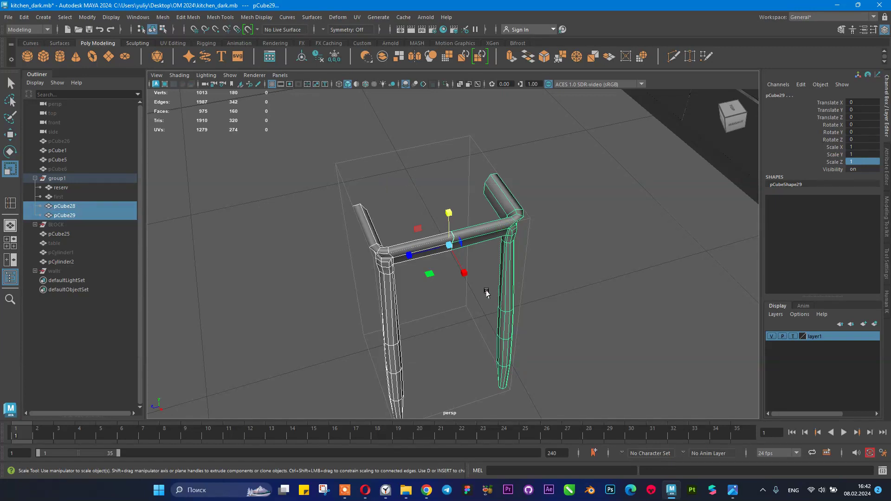
{"action": "left_click_drag", "start_coordinate": [452, 264], "coordinate": [525, 314], "text": "alt"}
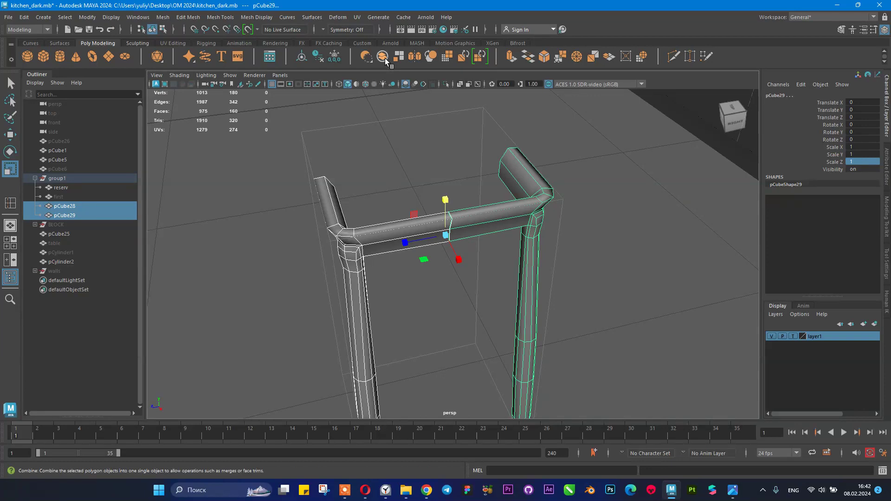
{"action": "left_click", "coordinate": [334, 56]}
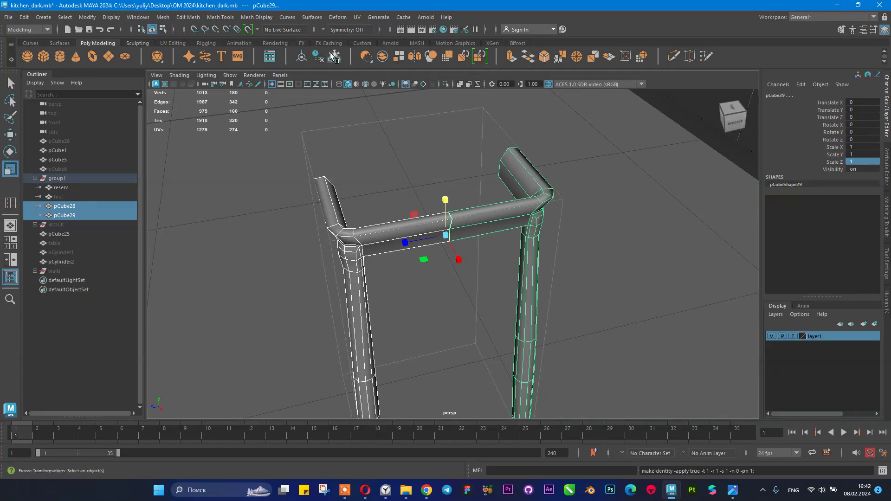
{"action": "left_click", "coordinate": [383, 57]}
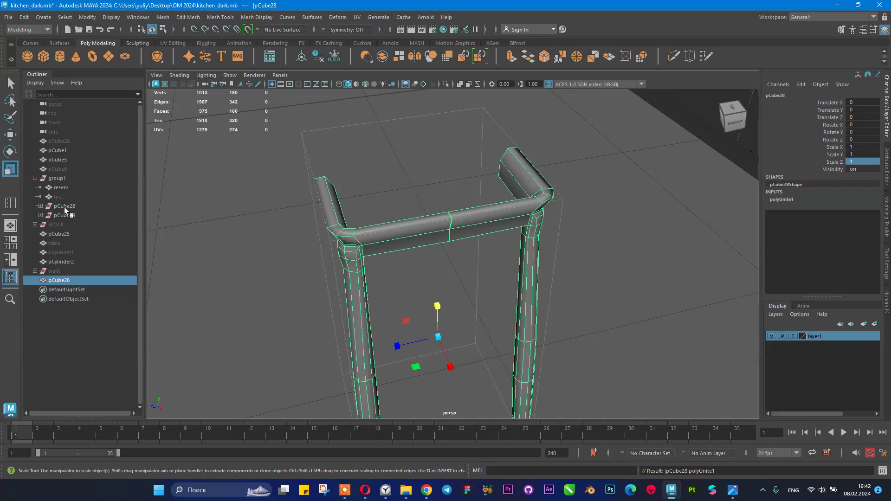
- Delete the combined frame's history and remove the leftover pCube28 and pCube29 nodes inside group1
{"action": "left_click", "coordinate": [40, 216]}
{"action": "left_click", "coordinate": [40, 205]}
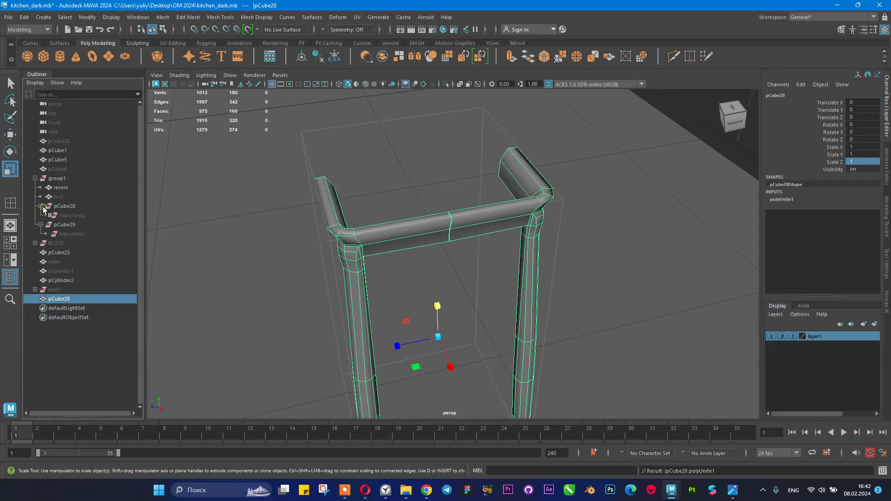
{"action": "left_click", "coordinate": [317, 57]}
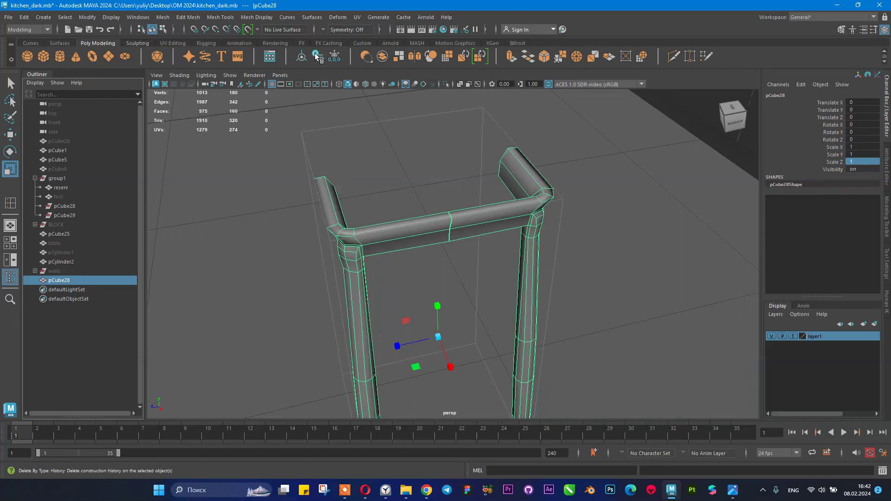
{"action": "left_click", "coordinate": [65, 215]}
{"action": "left_click", "coordinate": [89, 208], "text": "ctrl"}
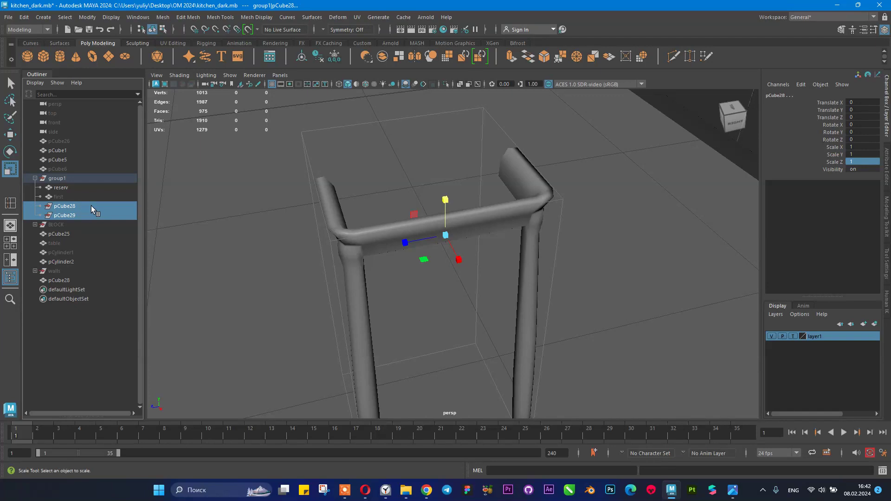
{"action": "key", "text": "Delete"}
- Examine the vertices at the combined frame's seam up close, and preview the frame smoothed in object mode
{"action": "left_click", "coordinate": [70, 264]}
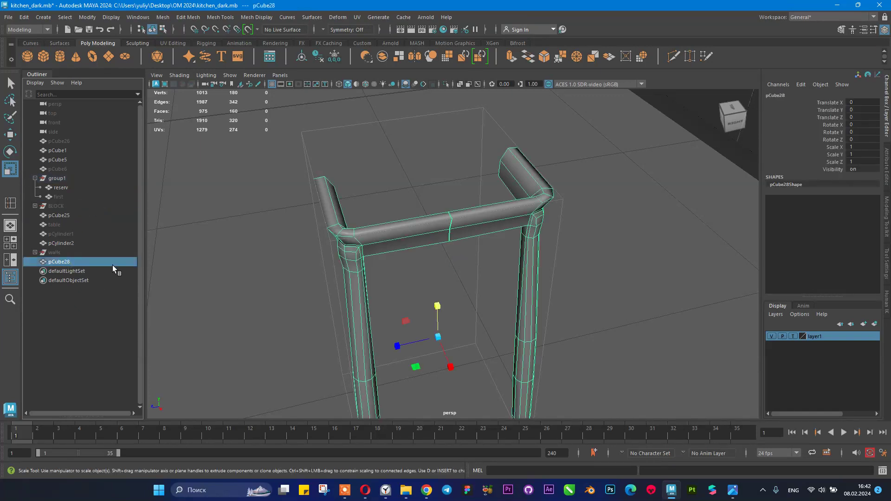
{"action": "left_click_drag", "start_coordinate": [302, 272], "coordinate": [455, 230], "text": "alt"}
{"action": "scroll", "coordinate": [455, 231], "scroll_direction": "up", "scroll_amount": 5}
{"action": "right_click_drag", "start_coordinate": [496, 189], "coordinate": [484, 204]}
{"action": "scroll", "coordinate": [468, 172], "scroll_direction": "up", "scroll_amount": 3}
{"action": "scroll", "coordinate": [467, 172], "scroll_direction": "down", "scroll_amount": 3}
{"action": "scroll", "coordinate": [478, 204], "scroll_direction": "down", "scroll_amount": 6}
{"action": "key", "text": "r"}
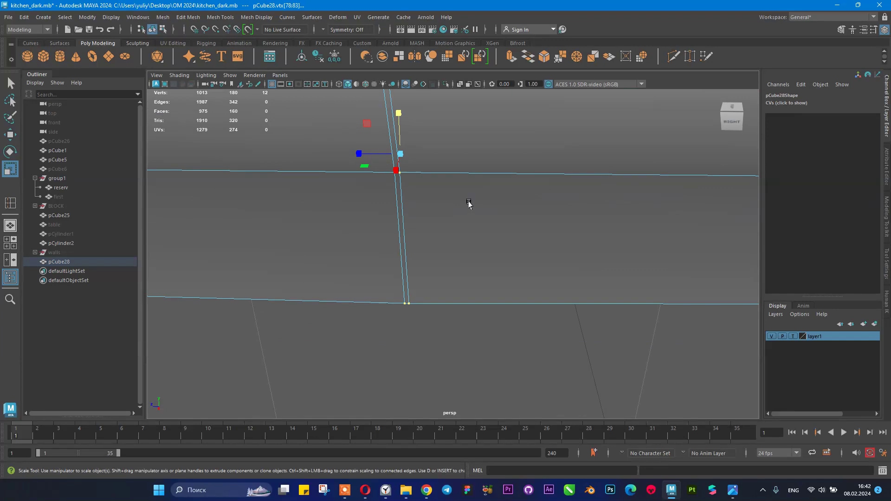
{"action": "scroll", "coordinate": [497, 228], "scroll_direction": "up", "scroll_amount": 2}
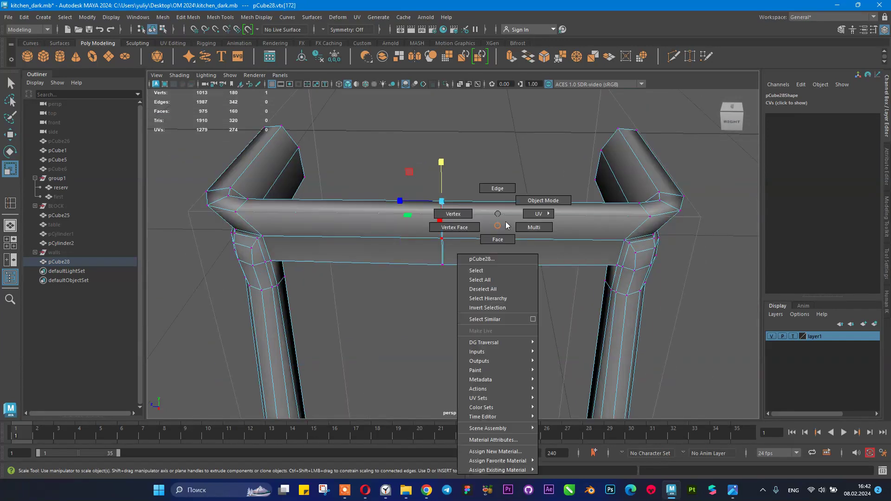
{"action": "key", "text": "F8"}
{"action": "key", "text": "3"}
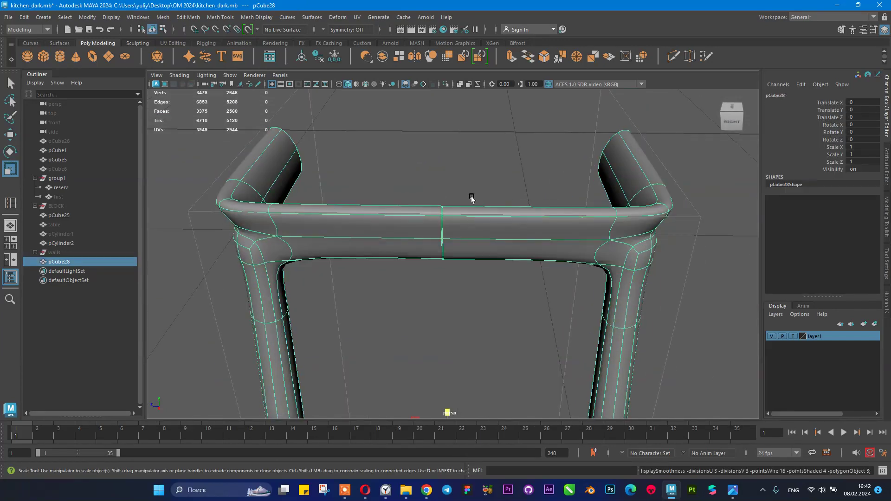
{"action": "left_click_drag", "start_coordinate": [482, 188], "coordinate": [483, 209], "text": "alt"}
- Select the faces of one frame half, nudge them slightly along Z, and check the seam unsmoothed
{"action": "key", "text": "F8"}
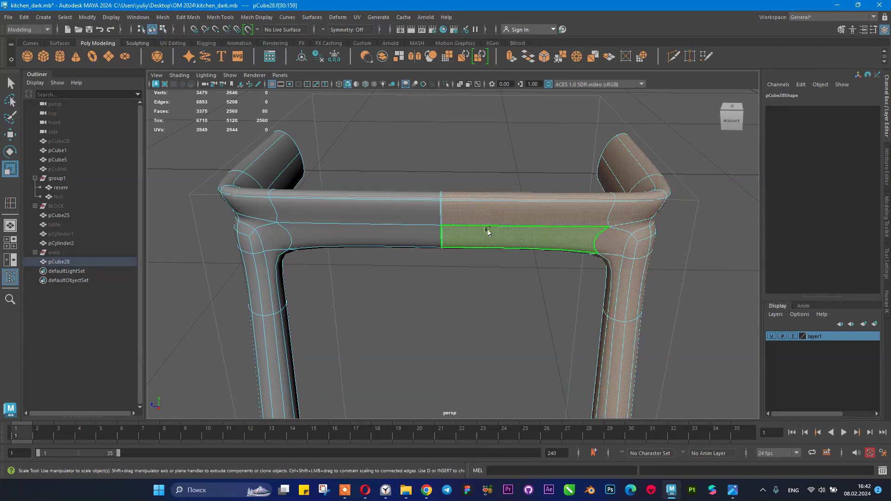
{"action": "key", "text": "w"}
{"action": "scroll", "coordinate": [544, 260], "scroll_direction": "down", "scroll_amount": 5}
{"action": "mouse_move", "coordinate": [449, 350]}
{"action": "left_mouse_down"}
{"action": "mouse_move", "coordinate": [469, 350]}
{"action": "mouse_move", "coordinate": [442, 350]}
{"action": "left_mouse_up"}
{"action": "left_click_drag", "start_coordinate": [434, 229], "coordinate": [423, 240], "text": "alt"}
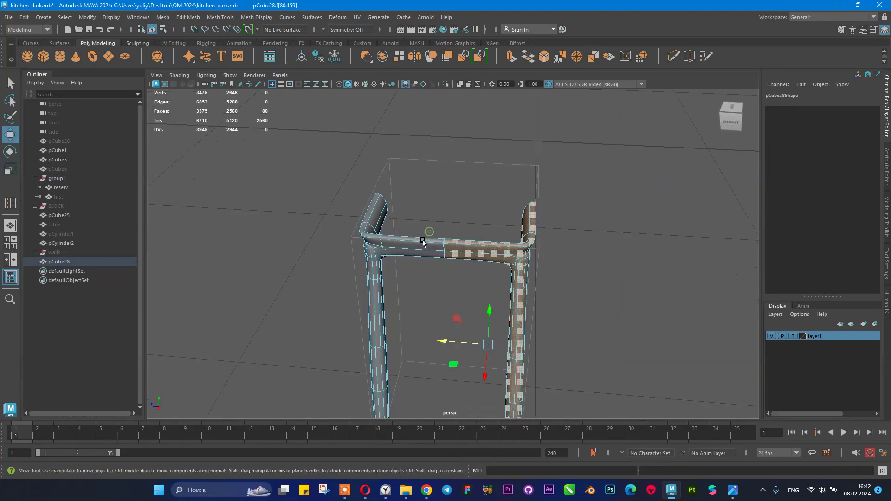
{"action": "scroll", "coordinate": [569, 306], "scroll_direction": "up", "scroll_amount": 5}
{"action": "middle_click_drag", "start_coordinate": [444, 252], "coordinate": [447, 262], "text": "alt"}
{"action": "scroll", "coordinate": [475, 274], "scroll_direction": "up", "scroll_amount": 5}
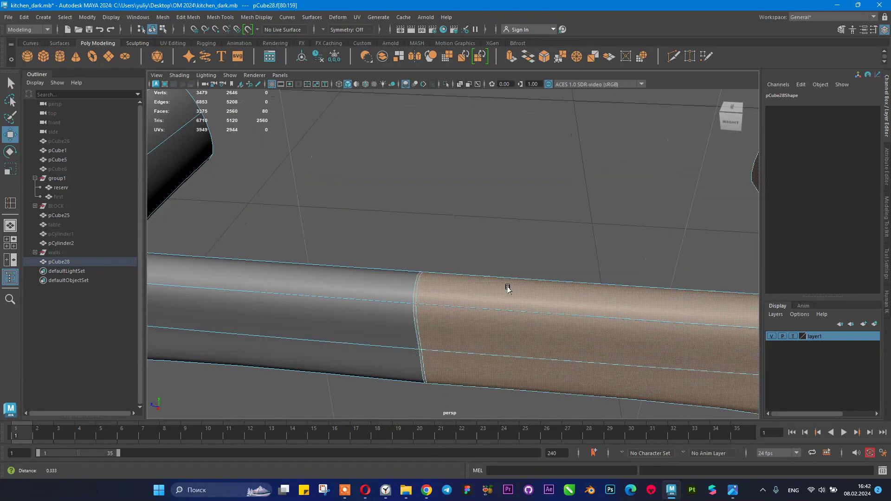
{"action": "scroll", "coordinate": [483, 268], "scroll_direction": "down", "scroll_amount": 5}
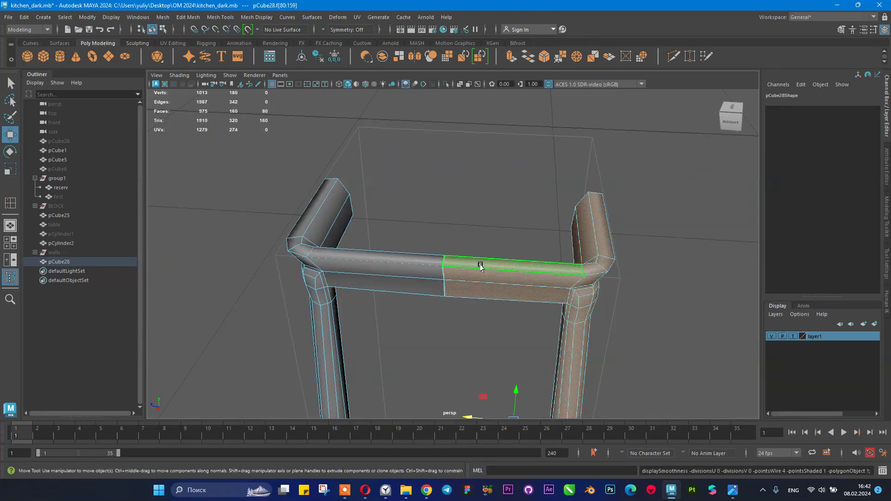
- Select the pair of vertices at the top of the rail's seam and merge them
{"action": "scroll", "coordinate": [473, 265], "scroll_direction": "up", "scroll_amount": 5}
{"action": "right_click_drag", "start_coordinate": [453, 259], "coordinate": [401, 200]}
{"action": "left_click_drag", "start_coordinate": [438, 210], "coordinate": [250, 100], "text": "alt"}
{"action": "key", "text": "f"}
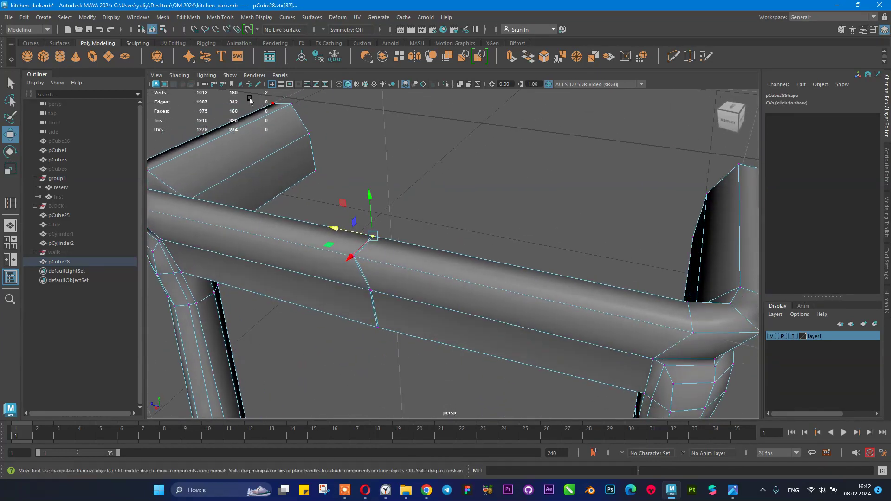
{"action": "middle_click_drag", "start_coordinate": [448, 147], "coordinate": [460, 195], "text": "alt"}
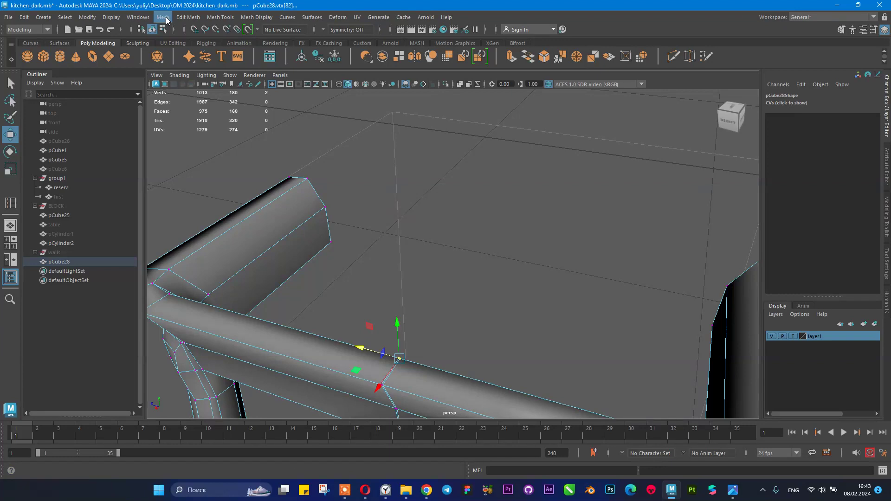
{"action": "left_click", "coordinate": [163, 18]}
{"action": "mouse_move", "coordinate": [185, 18]}
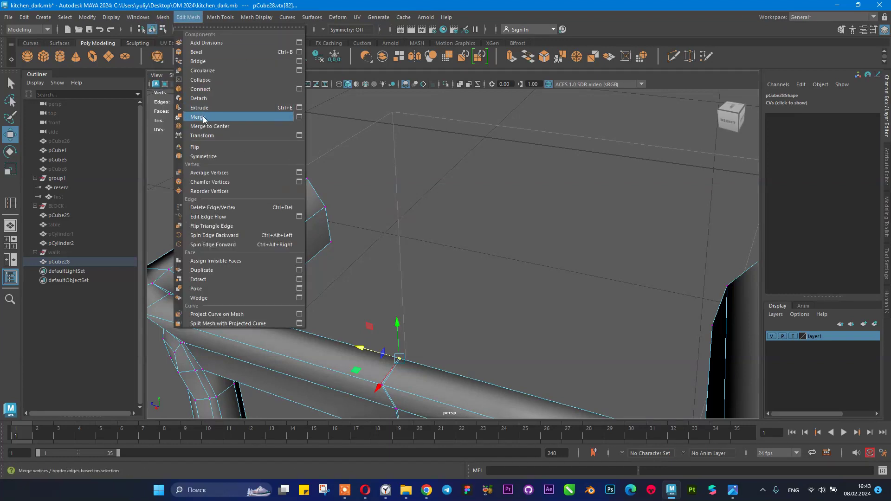
{"action": "left_click", "coordinate": [217, 116]}
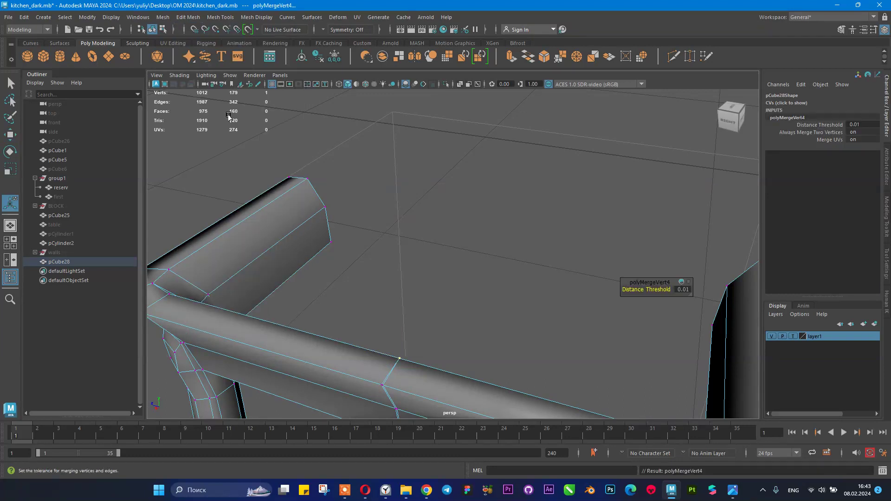
- Merge the next three vertex pairs down the outer side of the rail's seam, one pair at a time
{"action": "middle_click_drag", "start_coordinate": [426, 267], "coordinate": [424, 186], "text": "alt"}
{"action": "left_click_drag", "start_coordinate": [361, 223], "coordinate": [393, 280]}
{"action": "key", "text": "g"}
{"action": "key", "text": "g"}
{"action": "left_click", "coordinate": [382, 299]}
{"action": "key", "text": "g"}
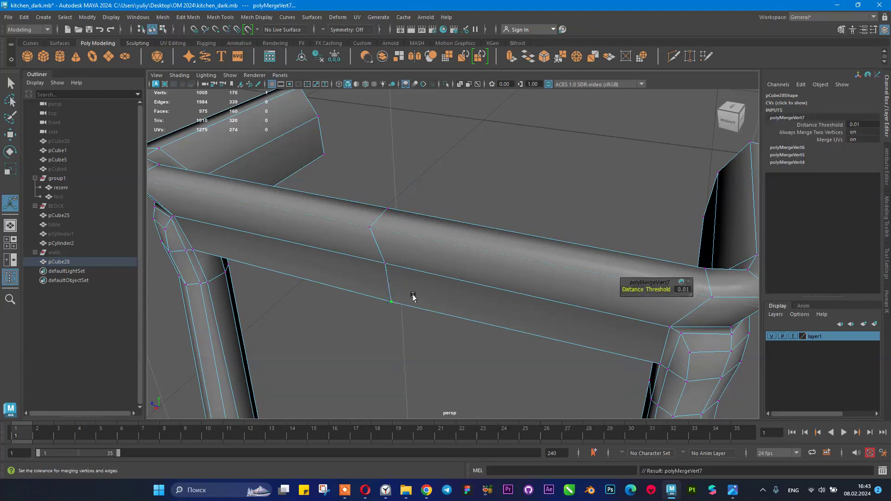
- Merge the two remaining vertex pairs on the inner side of the seam and return to object mode
{"action": "left_click_drag", "start_coordinate": [427, 218], "coordinate": [384, 189], "text": "alt"}
{"action": "left_click", "coordinate": [345, 132]}
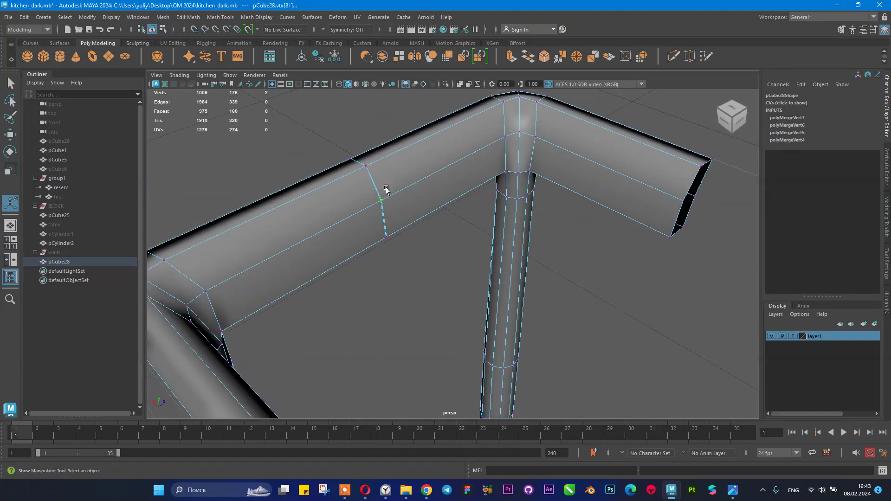
{"action": "key", "text": "g"}
{"action": "left_click", "coordinate": [387, 236]}
{"action": "key", "text": "g"}
{"action": "left_click_drag", "start_coordinate": [404, 258], "coordinate": [478, 250], "text": "alt"}
{"action": "right_click_drag", "start_coordinate": [478, 250], "coordinate": [534, 195]}
- Select faces on the merged frame, test moving them, and undo the move
{"action": "scroll", "coordinate": [490, 252], "scroll_direction": "up", "scroll_amount": 5}
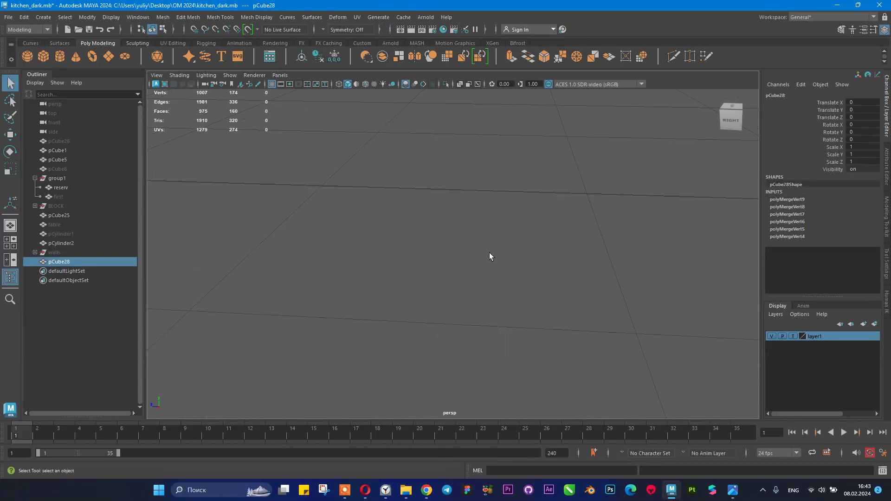
{"action": "scroll", "coordinate": [489, 252], "scroll_direction": "down", "scroll_amount": 6}
{"action": "right_click_drag", "start_coordinate": [501, 235], "coordinate": [493, 263]}
{"action": "left_click", "coordinate": [493, 263]}
{"action": "double_click", "coordinate": [495, 263]}
{"action": "left_click_drag", "start_coordinate": [500, 223], "coordinate": [585, 432]}
{"action": "key", "text": "w"}
{"action": "left_click_drag", "start_coordinate": [460, 358], "coordinate": [420, 234], "text": "alt"}
{"action": "left_click_drag", "start_coordinate": [461, 315], "coordinate": [465, 317]}
{"action": "key", "text": "ctrl+z"}
- Return to object mode and examine the merged frame with smooth preview
{"action": "right_click_drag", "start_coordinate": [441, 209], "coordinate": [462, 189]}
{"action": "left_click", "coordinate": [462, 189]}
{"action": "left_click_drag", "start_coordinate": [461, 190], "coordinate": [513, 195], "text": "alt"}
{"action": "left_click", "coordinate": [534, 190]}
{"action": "key", "text": "3"}
{"action": "left_click", "coordinate": [454, 171]}
{"action": "left_click_drag", "start_coordinate": [450, 181], "coordinate": [443, 205], "text": "alt"}
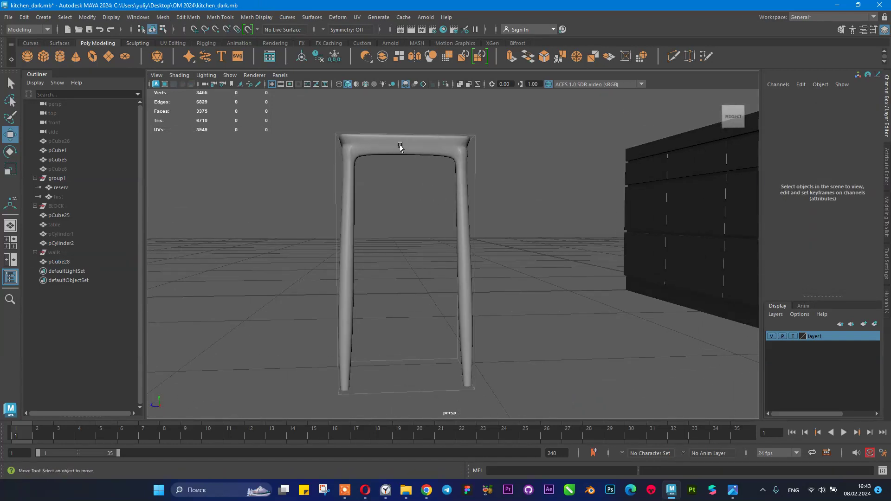
- Show the frame unsmoothed and insert edge loops with Multi-Cut across the connecting rail, near its two corners
{"action": "left_click", "coordinate": [401, 147]}
{"action": "key", "text": "1"}
{"action": "left_click_drag", "start_coordinate": [414, 180], "coordinate": [460, 208], "text": "alt"}
{"action": "right_click_drag", "start_coordinate": [455, 208], "coordinate": [412, 207], "text": "shift"}
{"action": "left_click", "coordinate": [432, 206], "text": "ctrl"}
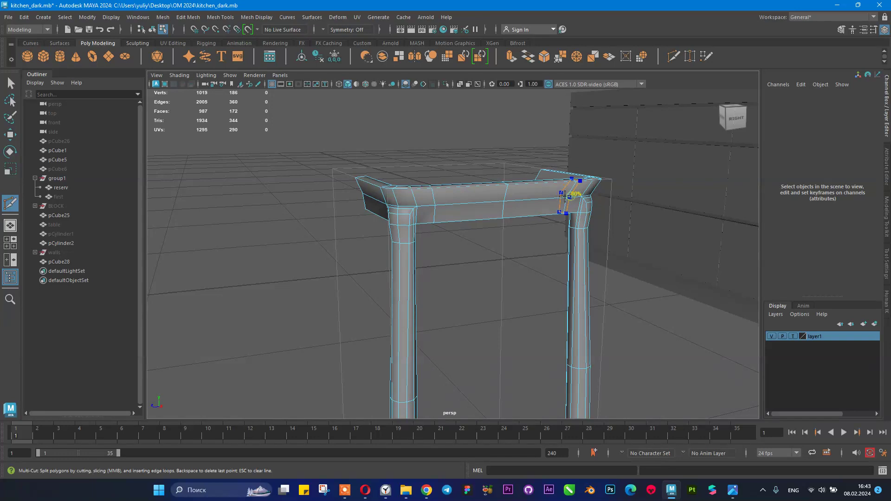
- Insert an edge loop on each of the two short side arms, close to the leg corners
{"action": "left_click_drag", "start_coordinate": [392, 149], "coordinate": [418, 154], "text": "alt"}
{"action": "left_click", "coordinate": [699, 217], "text": "ctrl"}
{"action": "left_click_drag", "start_coordinate": [597, 182], "coordinate": [428, 195], "text": "alt"}
{"action": "middle_click_drag", "start_coordinate": [425, 195], "coordinate": [507, 185], "text": "alt"}
{"action": "right_click_drag", "start_coordinate": [435, 200], "coordinate": [455, 222], "text": "alt"}
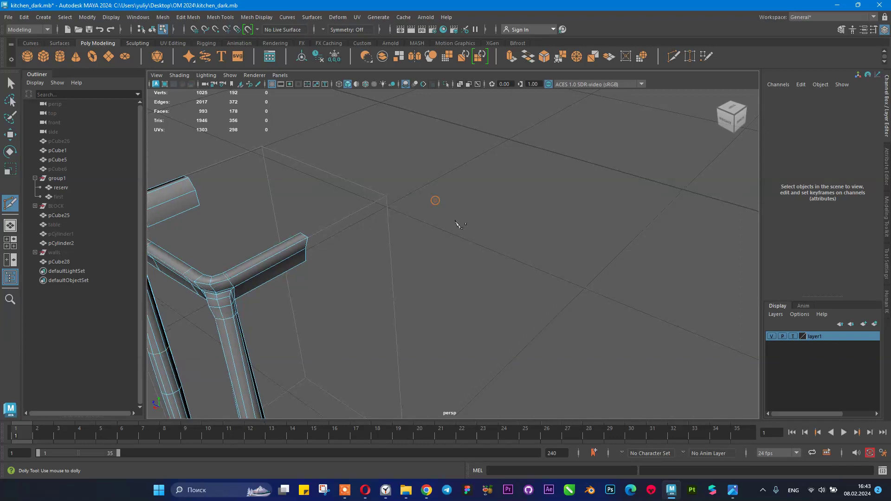
{"action": "left_click", "coordinate": [251, 272], "text": "ctrl"}
- Leave Multi-Cut, return to object mode, and turn on smooth preview for the frame to check its corners
{"action": "left_click_drag", "start_coordinate": [468, 210], "coordinate": [408, 195], "text": "alt"}
{"action": "key", "text": "1"}
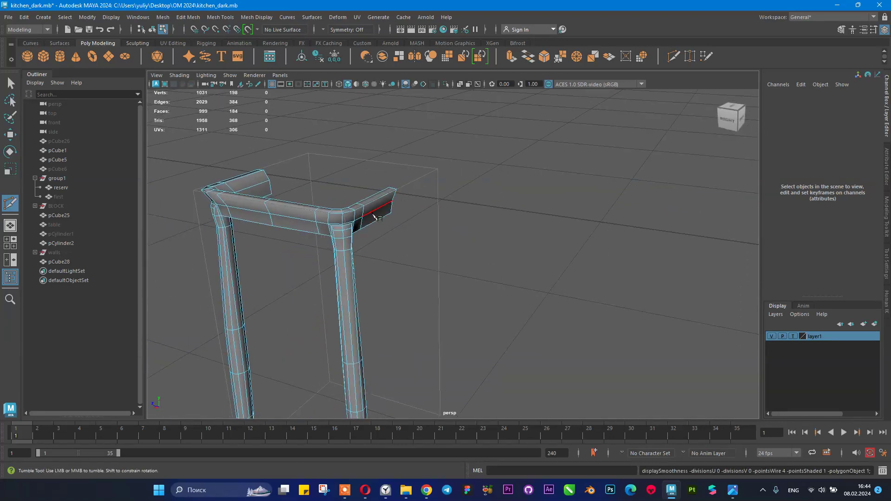
{"action": "key", "text": "q"}
{"action": "key", "text": "F8"}
{"action": "left_click", "coordinate": [352, 230]}
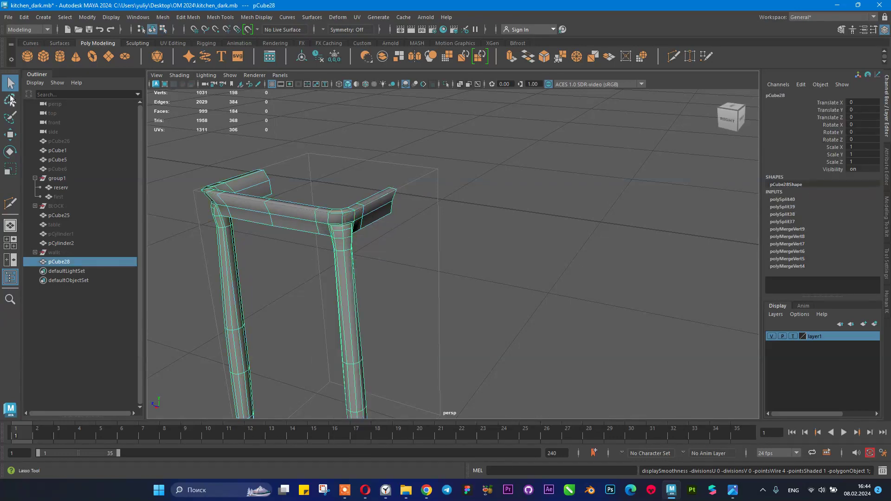
{"action": "left_click", "coordinate": [418, 183]}
{"action": "left_click", "coordinate": [353, 213]}
{"action": "key", "text": "3"}
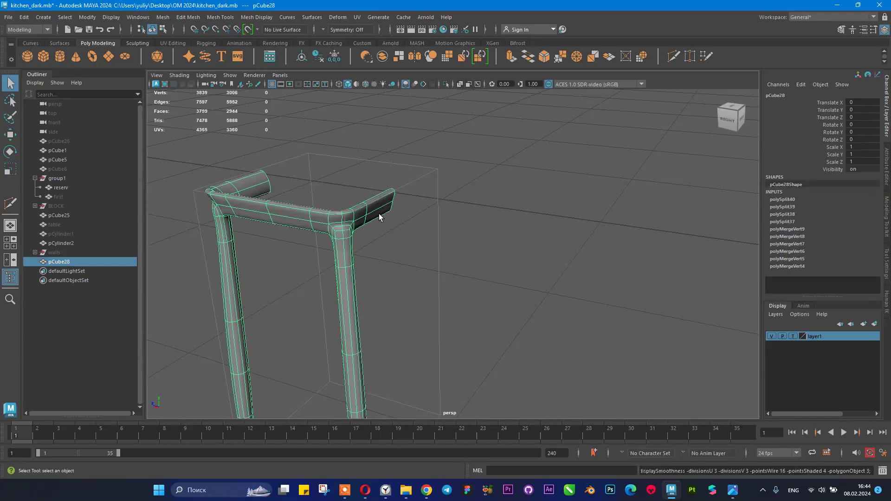
{"action": "left_click", "coordinate": [500, 207]}
{"action": "left_click_drag", "start_coordinate": [494, 210], "coordinate": [376, 194], "text": "alt"}
{"action": "left_click", "coordinate": [435, 236]}
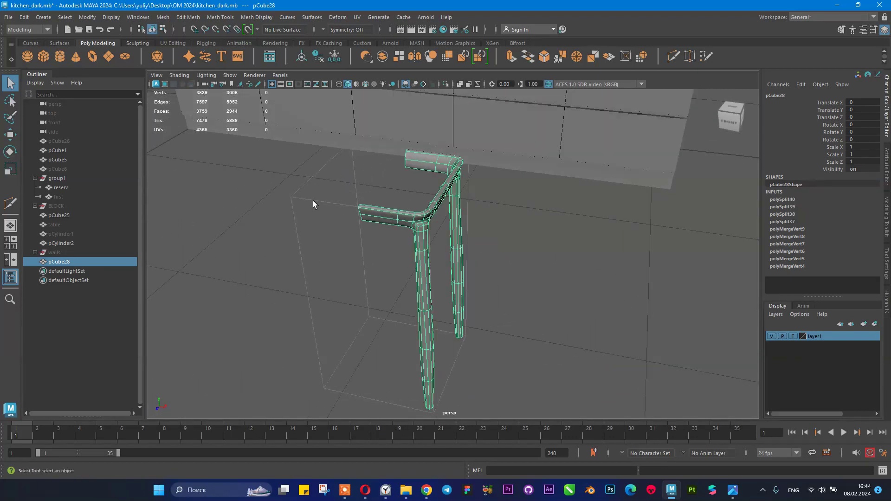
- Move the half frame's pivot along X and snap it to the open ends of its short side arms
{"action": "left_click_drag", "start_coordinate": [295, 165], "coordinate": [488, 221], "text": "alt"}
{"action": "left_click", "coordinate": [315, 188]}
{"action": "left_click", "coordinate": [446, 216]}
{"action": "key", "text": "w"}
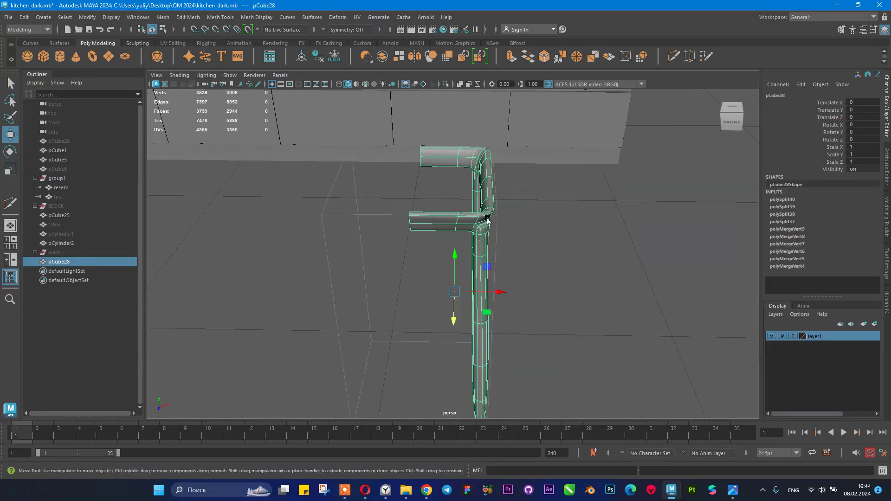
{"action": "key", "text": "d"}
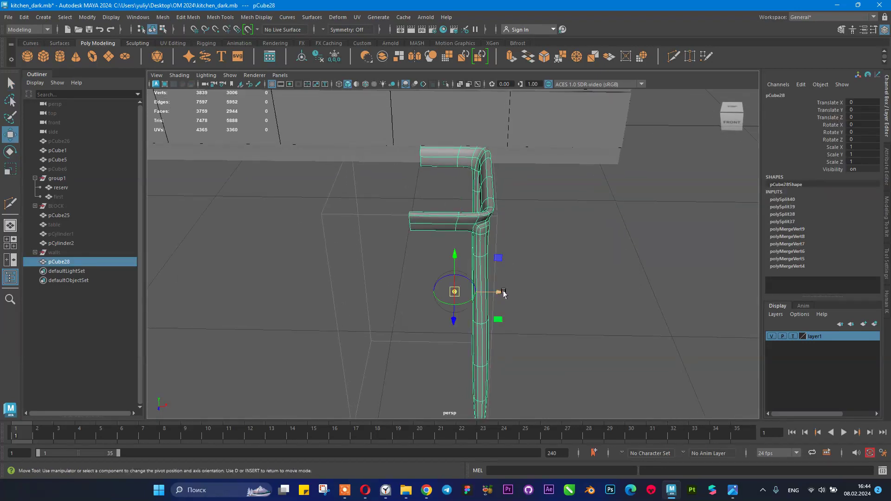
{"action": "left_click_drag", "start_coordinate": [503, 293], "coordinate": [420, 234]}
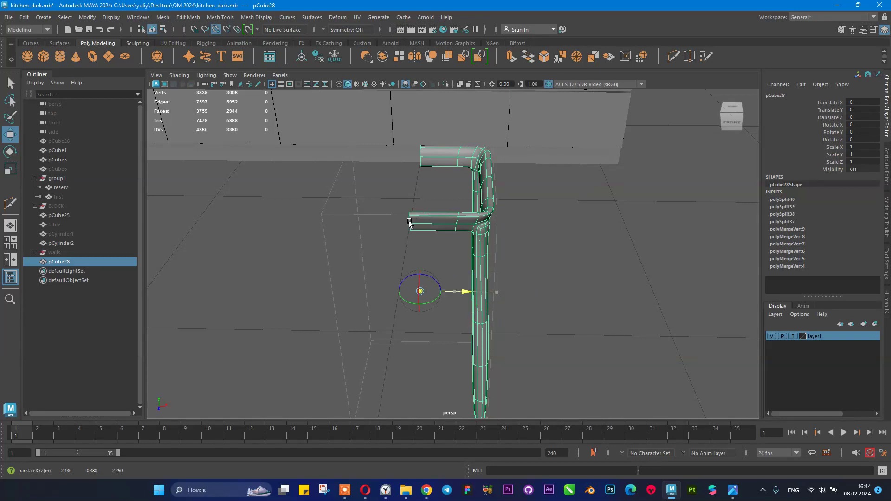
{"action": "key", "text": "d"}
{"action": "left_click_drag", "start_coordinate": [568, 244], "coordinate": [446, 211], "text": "alt"}
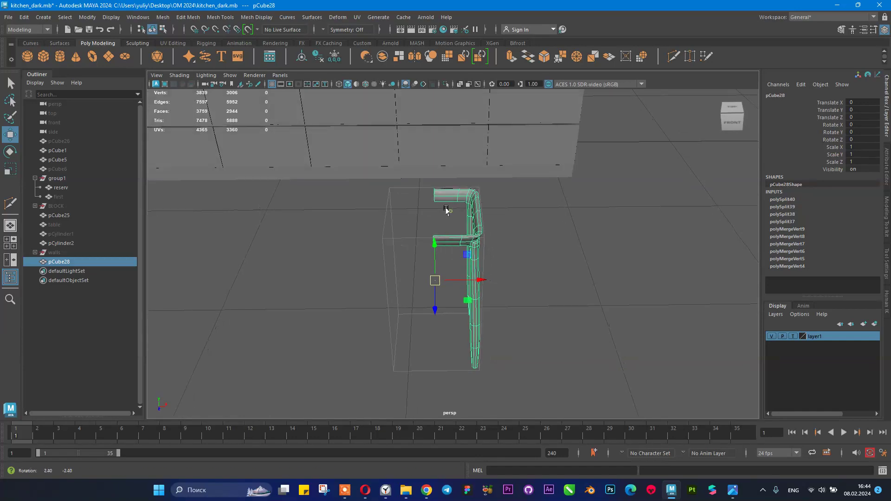
- Flatten the end vertices of both short arms to one plane along X and return to object mode
{"action": "right_click_drag", "start_coordinate": [448, 190], "coordinate": [404, 189]}
{"action": "left_click_drag", "start_coordinate": [402, 162], "coordinate": [447, 276]}
{"action": "key", "text": "r"}
{"action": "left_click_drag", "start_coordinate": [477, 209], "coordinate": [433, 212]}
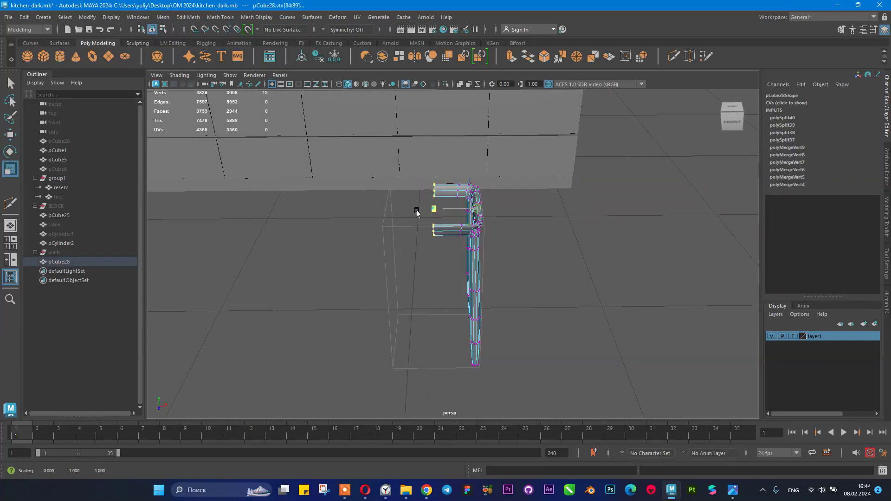
{"action": "left_click_drag", "start_coordinate": [349, 213], "coordinate": [337, 214]}
{"action": "left_click_drag", "start_coordinate": [476, 210], "coordinate": [473, 232]}
- Snap the half frame's pivot along X to the flattened open ends of the arms
{"action": "right_click_drag", "start_coordinate": [474, 232], "coordinate": [563, 170], "text": "alt"}
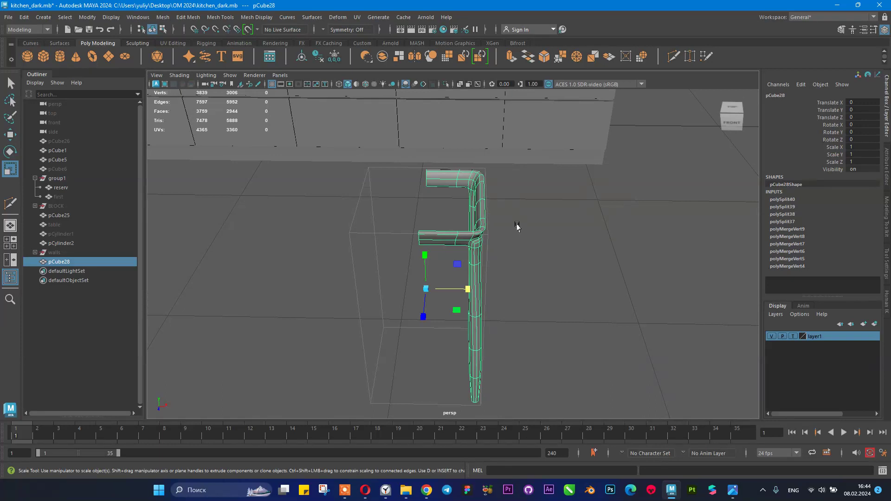
{"action": "key", "text": "d"}
{"action": "key", "text": "v"}
{"action": "left_click_drag", "start_coordinate": [469, 290], "coordinate": [424, 218]}
{"action": "key", "text": "d"}
{"action": "left_click_drag", "start_coordinate": [505, 253], "coordinate": [525, 274], "text": "alt"}
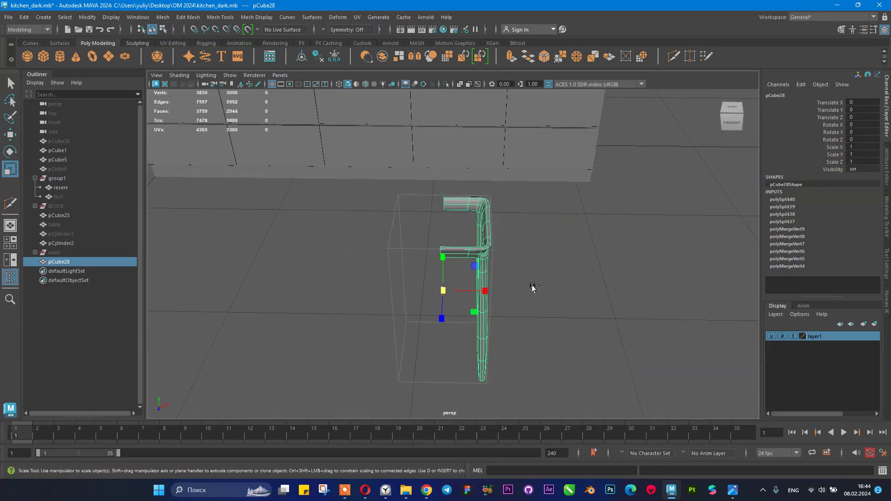
- Duplicate the half frame and mirror the copy by setting its Scale X to -1
{"action": "key", "text": "ctrl+d"}
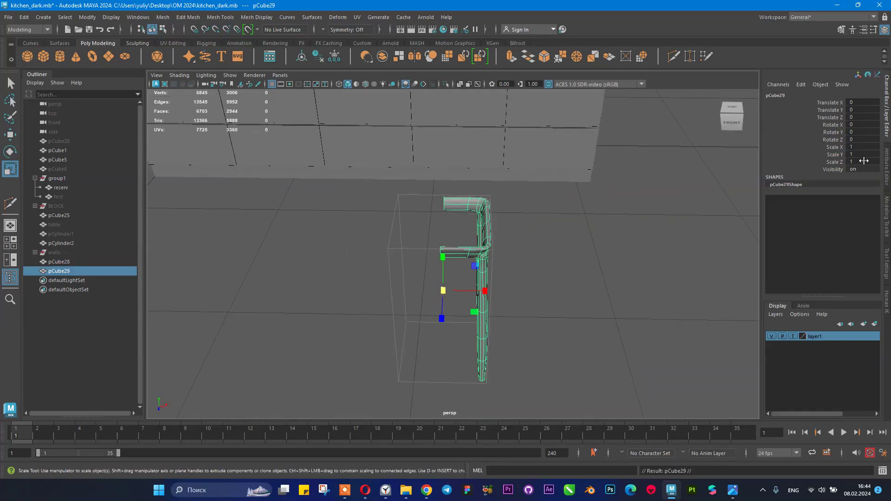
{"action": "left_click", "coordinate": [865, 147]}
{"action": "key", "text": "Return"}
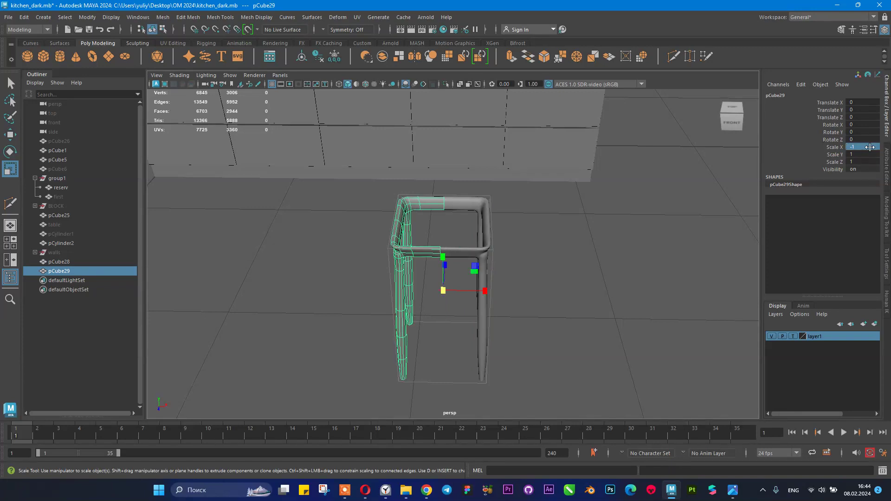
- Select both frame halves and examine the seams where their rails meet
{"action": "left_click_drag", "start_coordinate": [520, 206], "coordinate": [527, 194], "text": "alt"}
{"action": "left_click", "coordinate": [491, 222]}
{"action": "left_click_drag", "start_coordinate": [491, 222], "coordinate": [467, 234], "text": "alt"}
{"action": "left_click", "coordinate": [426, 206]}
{"action": "left_click_drag", "start_coordinate": [419, 212], "coordinate": [440, 222], "text": "alt"}
{"action": "right_click_drag", "start_coordinate": [439, 223], "coordinate": [536, 250], "text": "alt"}
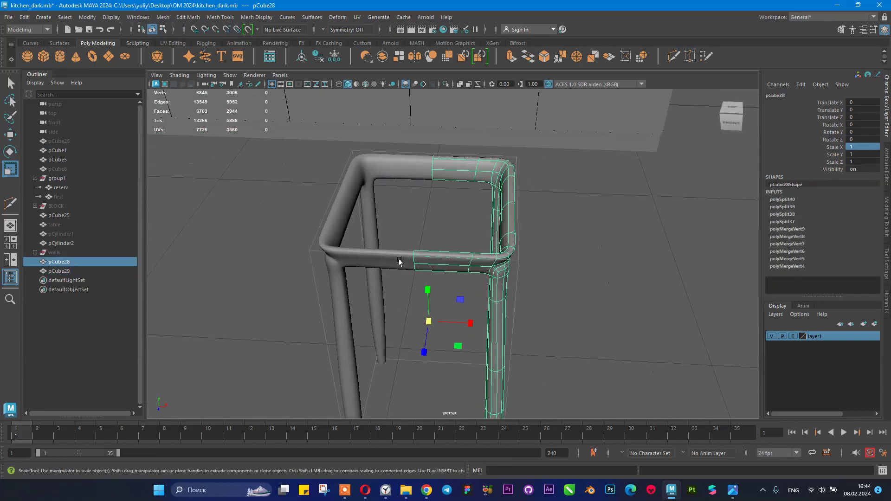
{"action": "left_click", "coordinate": [398, 256], "text": "shift"}
{"action": "right_click_drag", "start_coordinate": [368, 223], "coordinate": [483, 252], "text": "alt"}
{"action": "left_click_drag", "start_coordinate": [482, 252], "coordinate": [430, 219], "text": "alt"}
{"action": "right_click_drag", "start_coordinate": [430, 219], "coordinate": [478, 228], "text": "alt"}
{"action": "left_click_drag", "start_coordinate": [478, 227], "coordinate": [436, 282], "text": "alt"}
{"action": "right_click_drag", "start_coordinate": [437, 282], "coordinate": [453, 301], "text": "alt"}
{"action": "left_click_drag", "start_coordinate": [453, 302], "coordinate": [446, 298], "text": "alt"}
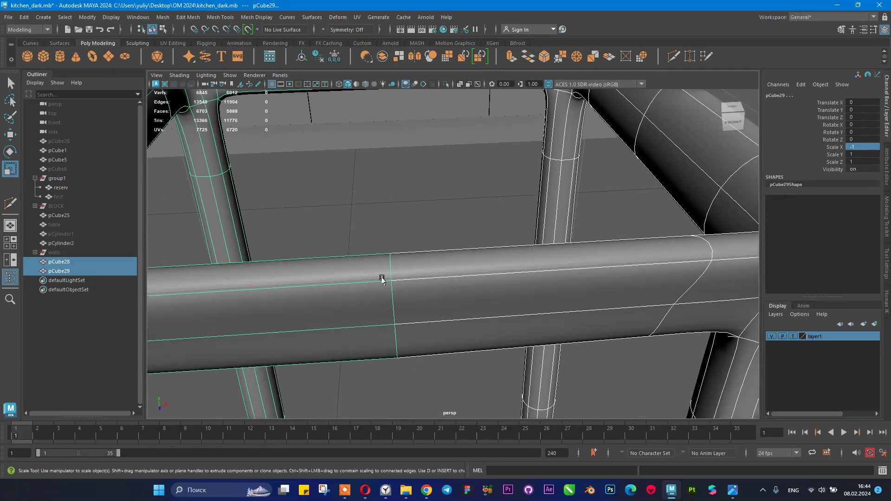
{"action": "scroll", "coordinate": [410, 263], "scroll_direction": "down", "scroll_amount": 5}
{"action": "scroll", "coordinate": [406, 259], "scroll_direction": "up", "scroll_amount": 3}
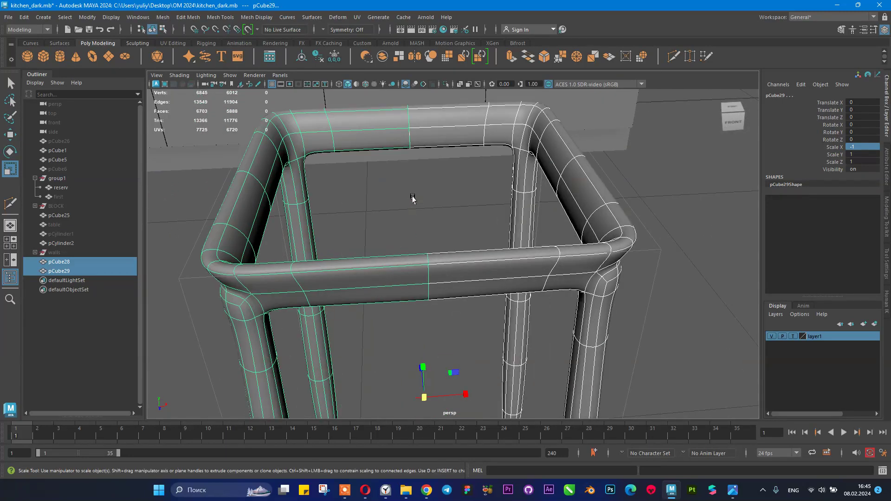
{"action": "middle_click_drag", "start_coordinate": [413, 193], "coordinate": [413, 217], "text": "alt"}
{"action": "right_click_drag", "start_coordinate": [413, 217], "coordinate": [336, 217], "text": "alt"}
{"action": "middle_click_drag", "start_coordinate": [435, 247], "coordinate": [442, 219], "text": "alt"}
- Freeze the transformations of both frame halves and combine them into one mesh
{"action": "left_click", "coordinate": [385, 252]}
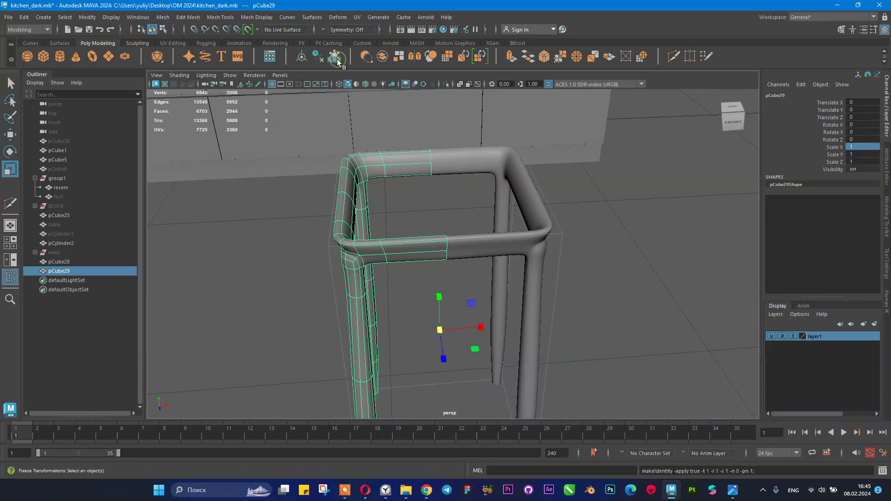
{"action": "left_click", "coordinate": [525, 245]}
{"action": "left_click", "coordinate": [335, 57]}
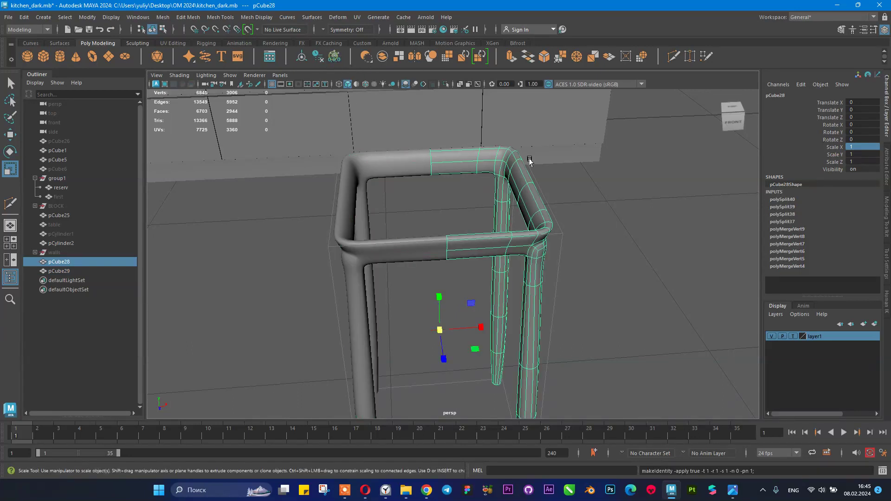
{"action": "left_click", "coordinate": [441, 245], "text": "shift"}
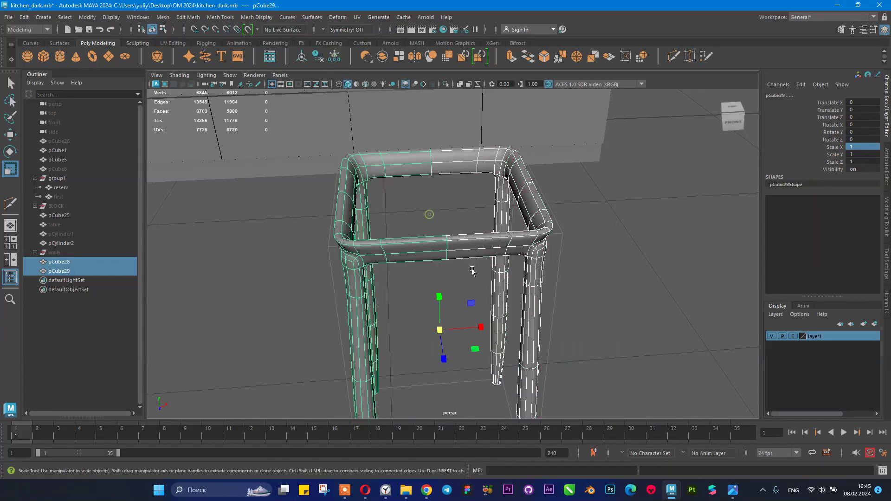
{"action": "left_click", "coordinate": [385, 56]}
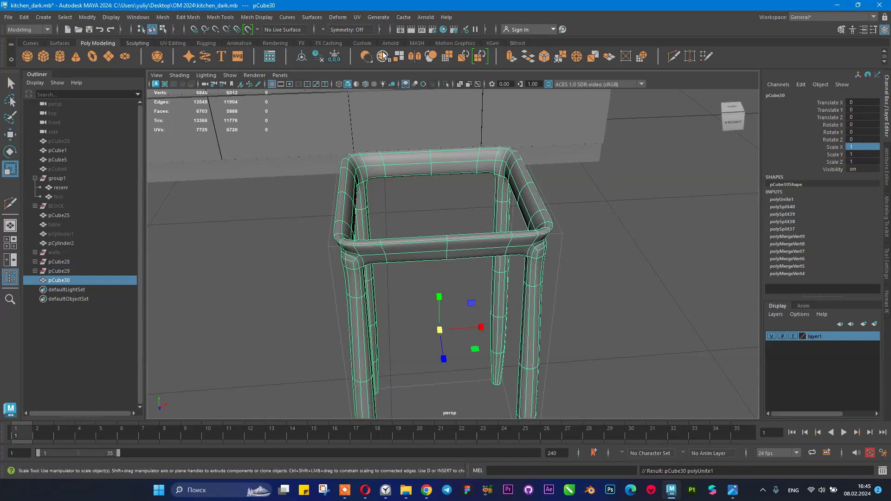
- Delete the combined frame's history and remove the leftover pCube29 group
{"action": "left_click", "coordinate": [317, 56]}
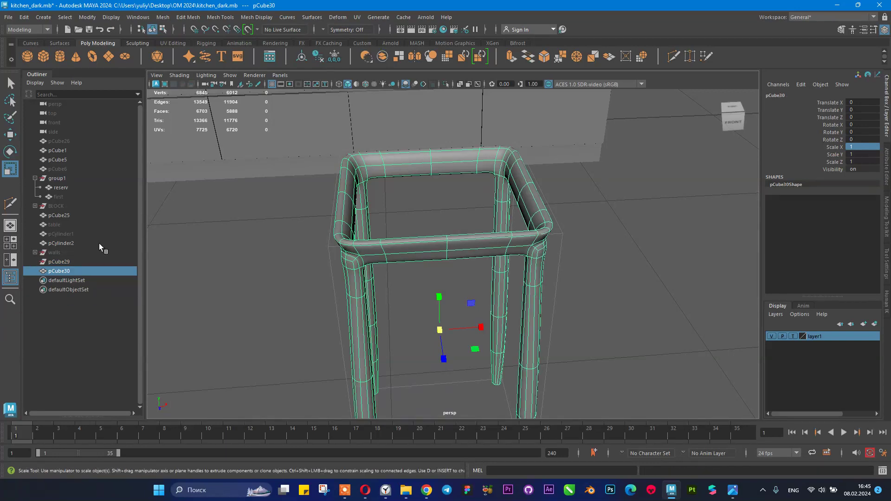
{"action": "left_click", "coordinate": [92, 262]}
{"action": "key", "text": "Delete"}
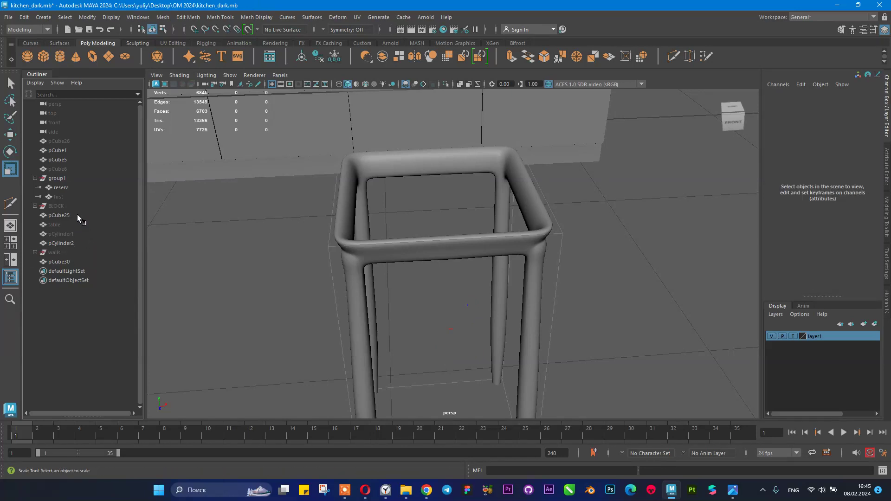
- Test the seam of the combined frame by moving one half's faces along X, and undo the move
{"action": "left_click", "coordinate": [61, 261]}
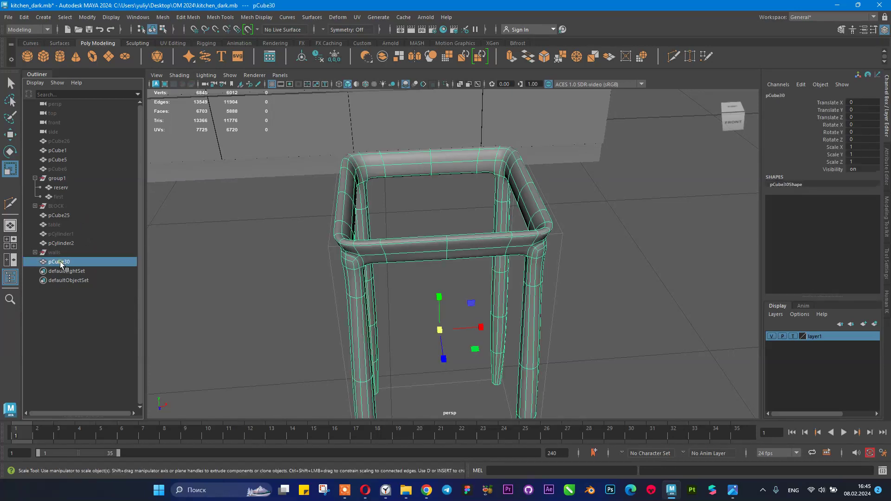
{"action": "left_click_drag", "start_coordinate": [488, 215], "coordinate": [477, 212], "text": "alt"}
{"action": "right_click_drag", "start_coordinate": [471, 201], "coordinate": [468, 227]}
{"action": "double_click", "coordinate": [406, 242]}
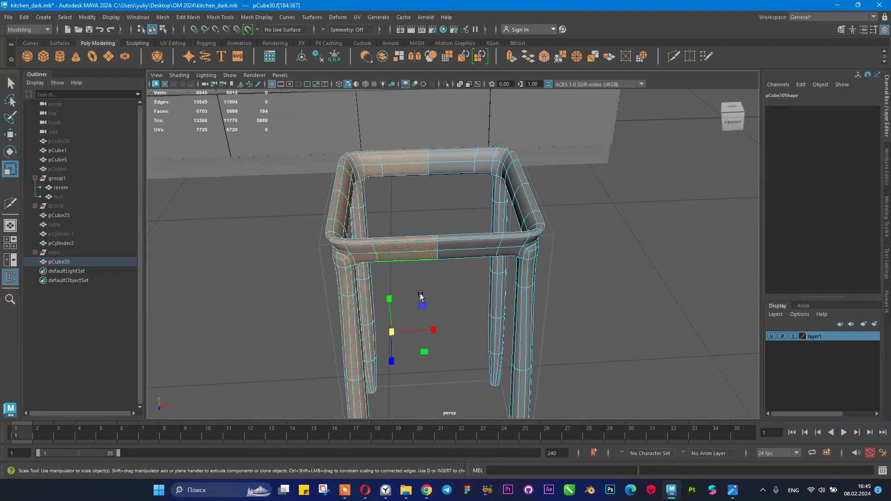
{"action": "key", "text": "w"}
{"action": "left_click_drag", "start_coordinate": [434, 330], "coordinate": [394, 334]}
{"action": "key", "text": "ctrl+z"}
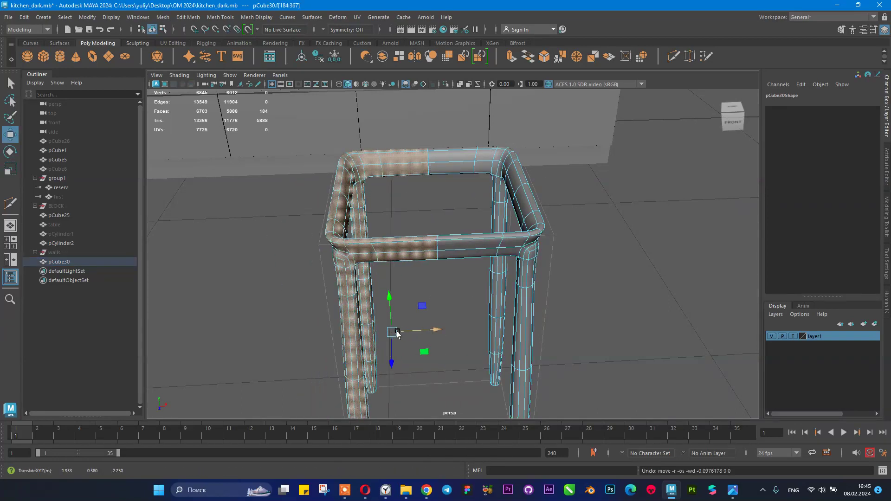
- Return the combined frame to object mode and merge its vertices with a threshold of 0.01
{"action": "left_click_drag", "start_coordinate": [497, 238], "coordinate": [474, 229], "text": "alt"}
{"action": "right_click_drag", "start_coordinate": [473, 229], "coordinate": [517, 184]}
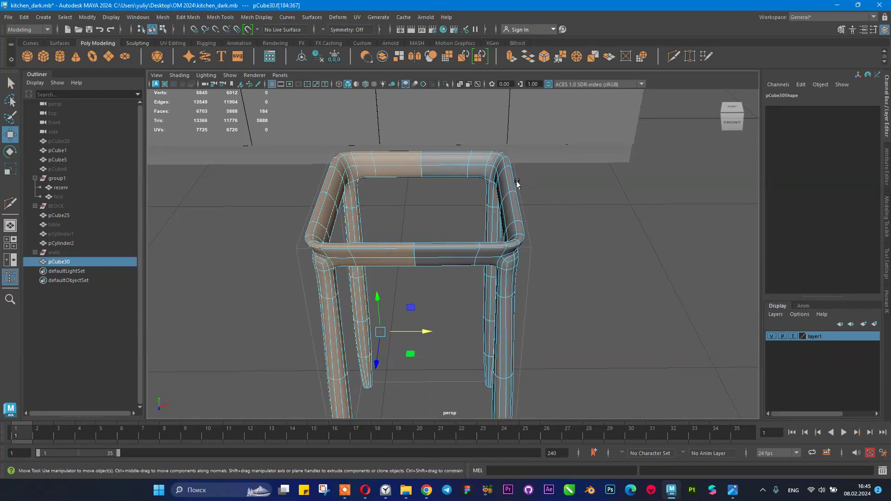
{"action": "key", "text": "F8"}
{"action": "scroll", "coordinate": [425, 233], "scroll_direction": "up", "scroll_amount": 5}
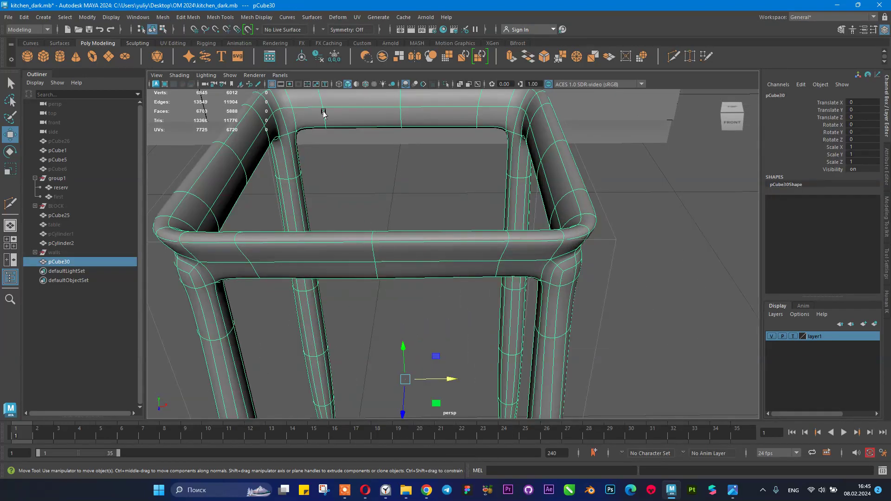
{"action": "left_click", "coordinate": [163, 19]}
{"action": "mouse_move", "coordinate": [181, 19]}
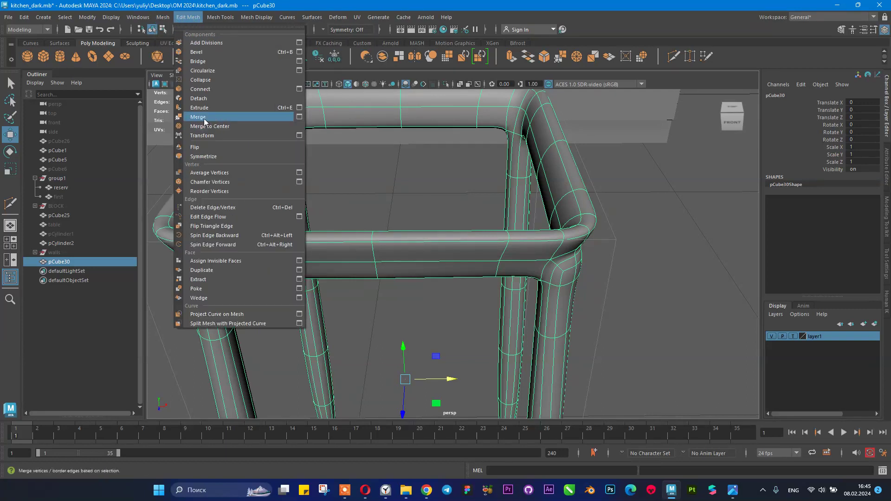
{"action": "left_click", "coordinate": [298, 116]}
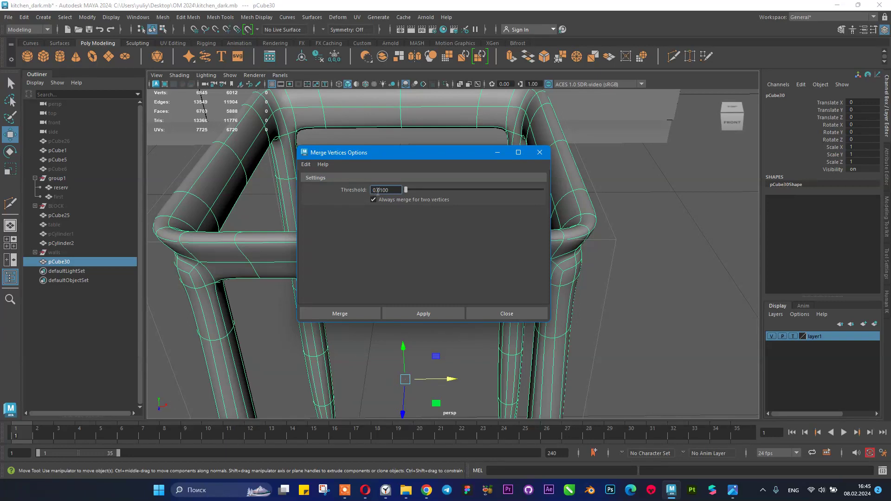
{"action": "left_click", "coordinate": [344, 313]}
- Check the legs and their lower tips on the merged frame, and undo the vertex merge
{"action": "scroll", "coordinate": [408, 225], "scroll_direction": "down", "scroll_amount": 3}
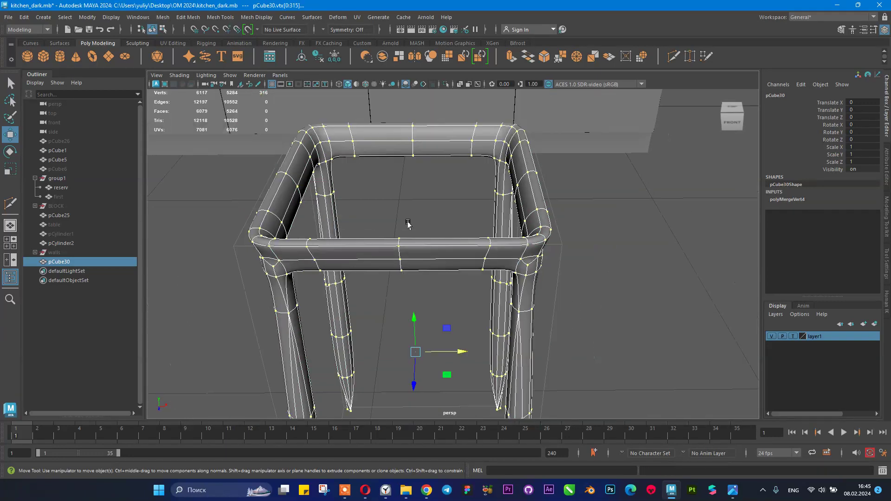
{"action": "middle_click_drag", "start_coordinate": [372, 311], "coordinate": [391, 273], "text": "alt"}
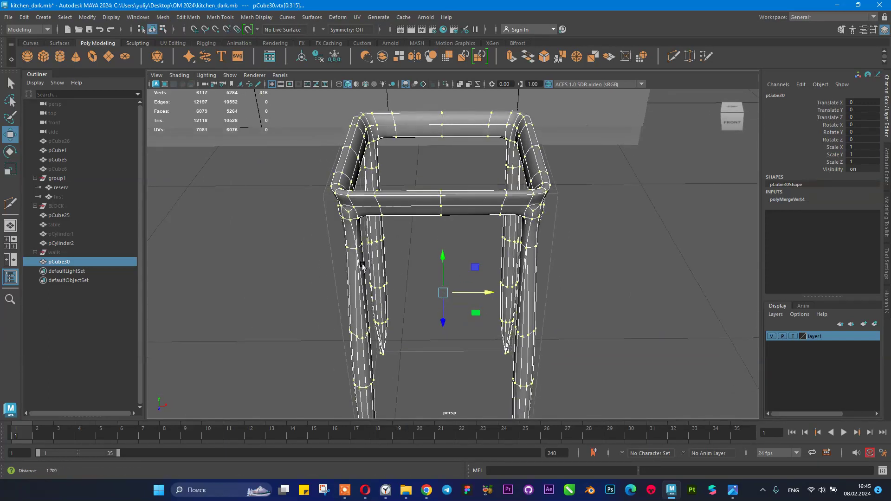
{"action": "scroll", "coordinate": [349, 253], "scroll_direction": "up", "scroll_amount": 1}
{"action": "left_click_drag", "start_coordinate": [340, 248], "coordinate": [351, 224], "text": "alt"}
{"action": "key", "text": "ctrl+z"}
{"action": "key", "text": "ctrl+z"}
{"action": "key", "text": "ctrl+z"}
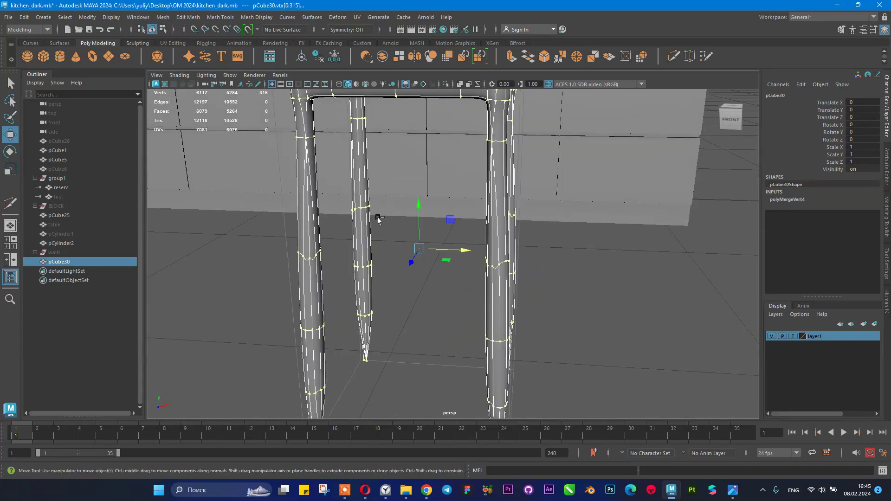
- Merge the coincident vertices of the stool frame with a threshold of 0.0010
{"action": "middle_click_drag", "start_coordinate": [379, 178], "coordinate": [382, 240], "text": "alt"}
{"action": "left_click_drag", "start_coordinate": [382, 240], "coordinate": [428, 266], "text": "alt"}
{"action": "scroll", "coordinate": [411, 254], "scroll_direction": "up", "scroll_amount": 1}
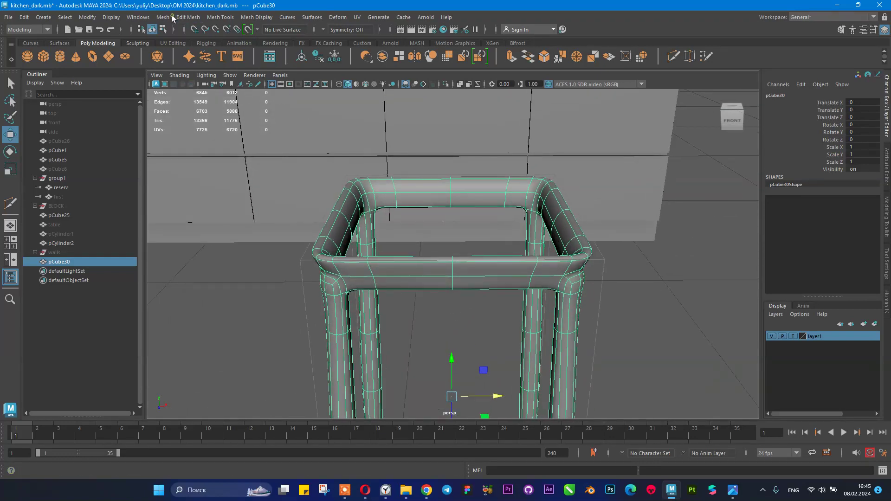
{"action": "left_click", "coordinate": [163, 16]}
{"action": "mouse_move", "coordinate": [188, 17]}
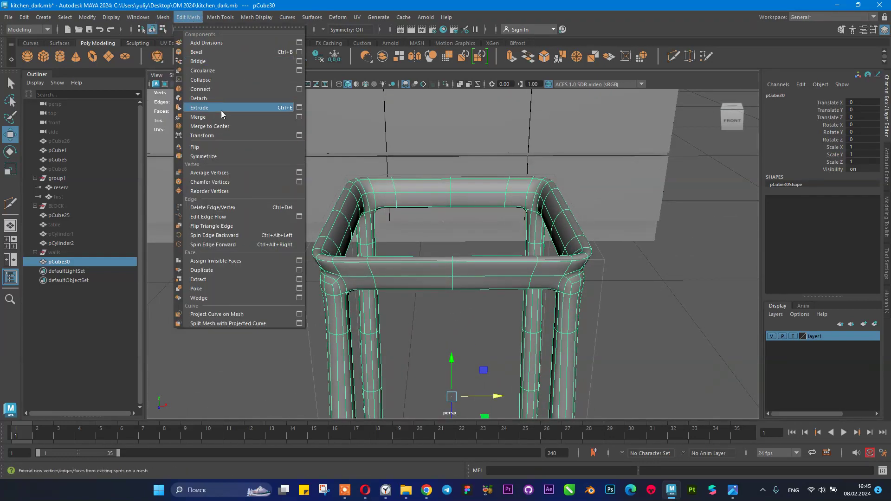
{"action": "left_click", "coordinate": [299, 117]}
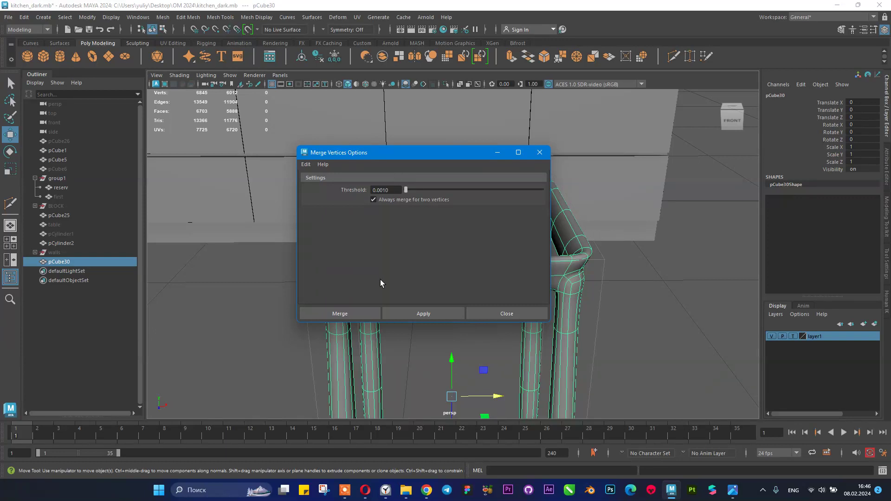
{"action": "left_click", "coordinate": [335, 313]}
- Inspect the merged vertices around the stool's upper rim, selecting individual ones on several rails to check the joints
{"action": "key", "text": "f"}
{"action": "left_click_drag", "start_coordinate": [414, 325], "coordinate": [395, 295], "text": "alt"}
{"action": "right_click_drag", "start_coordinate": [403, 293], "coordinate": [528, 331], "text": "alt"}
{"action": "right_click_drag", "start_coordinate": [355, 221], "coordinate": [314, 207]}
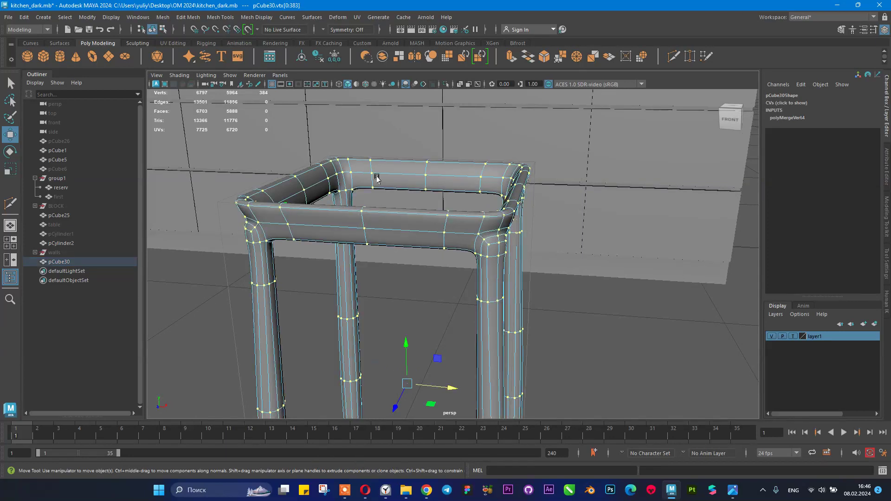
{"action": "middle_click_drag", "start_coordinate": [408, 150], "coordinate": [400, 199], "text": "alt"}
{"action": "right_click_drag", "start_coordinate": [400, 200], "coordinate": [490, 230], "text": "alt"}
{"action": "left_click_drag", "start_coordinate": [347, 216], "coordinate": [434, 274], "text": "alt"}
{"action": "left_click_drag", "start_coordinate": [347, 320], "coordinate": [348, 321]}
{"action": "left_click_drag", "start_coordinate": [422, 312], "coordinate": [328, 293], "text": "alt"}
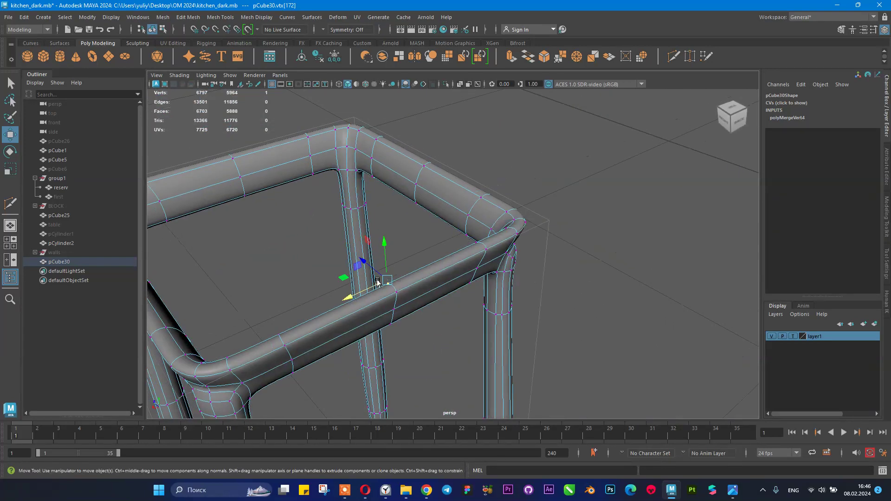
{"action": "left_click_drag", "start_coordinate": [424, 320], "coordinate": [330, 232], "text": "alt"}
{"action": "left_click", "coordinate": [404, 288]}
{"action": "left_click", "coordinate": [285, 188]}
{"action": "left_click_drag", "start_coordinate": [302, 193], "coordinate": [515, 180], "text": "alt"}
{"action": "middle_click_drag", "start_coordinate": [516, 180], "coordinate": [529, 176], "text": "alt"}
{"action": "left_click_drag", "start_coordinate": [488, 194], "coordinate": [506, 189], "text": "alt"}
{"action": "left_click", "coordinate": [442, 266]}
{"action": "left_click_drag", "start_coordinate": [449, 259], "coordinate": [373, 303], "text": "alt"}
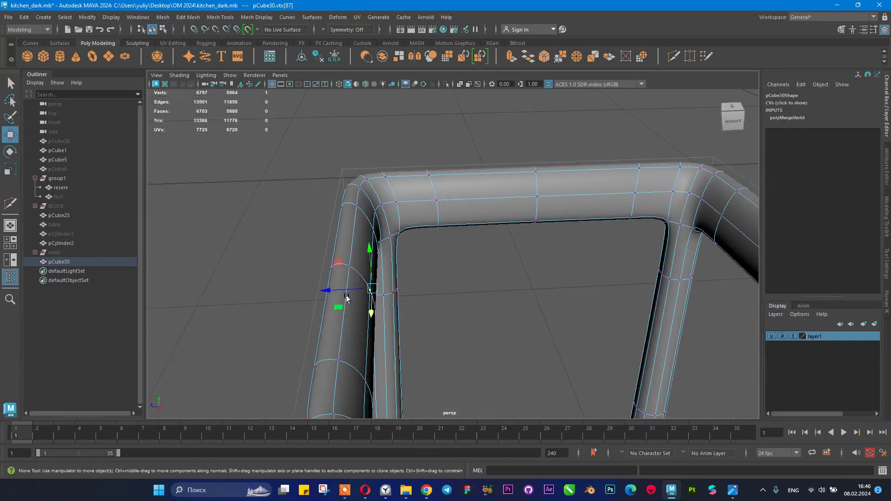
{"action": "left_click_drag", "start_coordinate": [332, 279], "coordinate": [333, 277]}
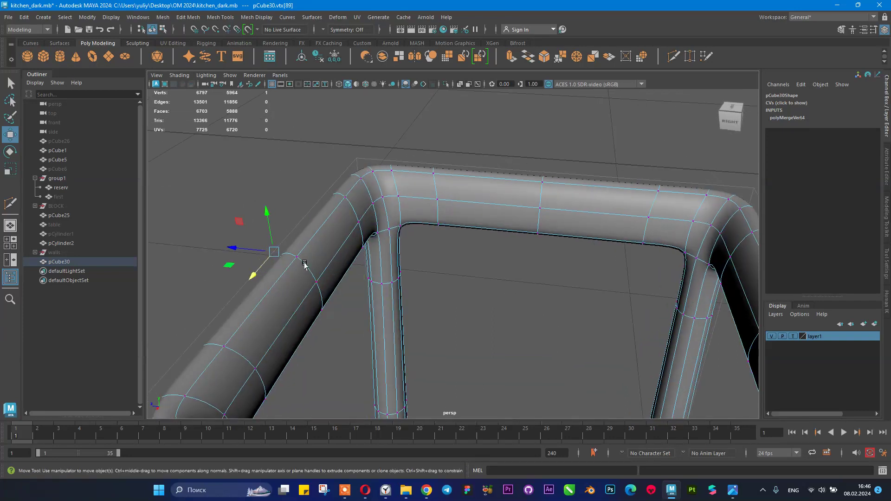
{"action": "left_click_drag", "start_coordinate": [394, 288], "coordinate": [401, 230], "text": "alt"}
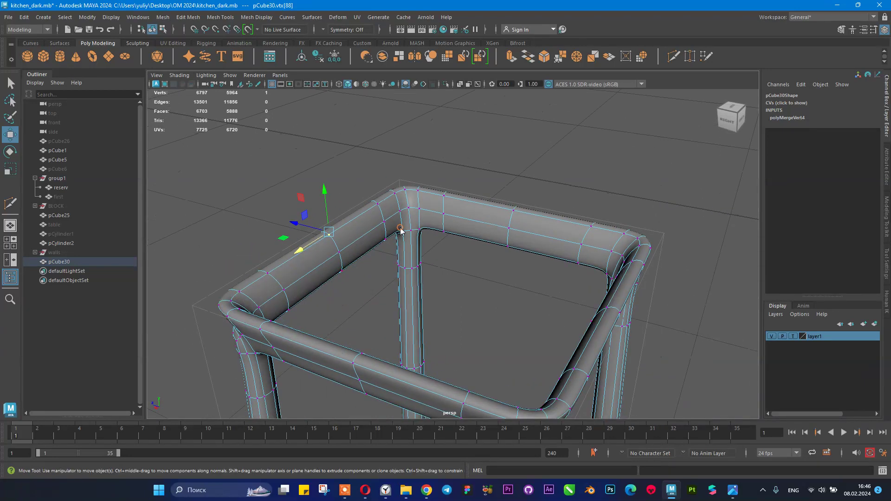
{"action": "key", "text": "F8"}
{"action": "left_click_drag", "start_coordinate": [503, 223], "coordinate": [336, 218], "text": "alt"}
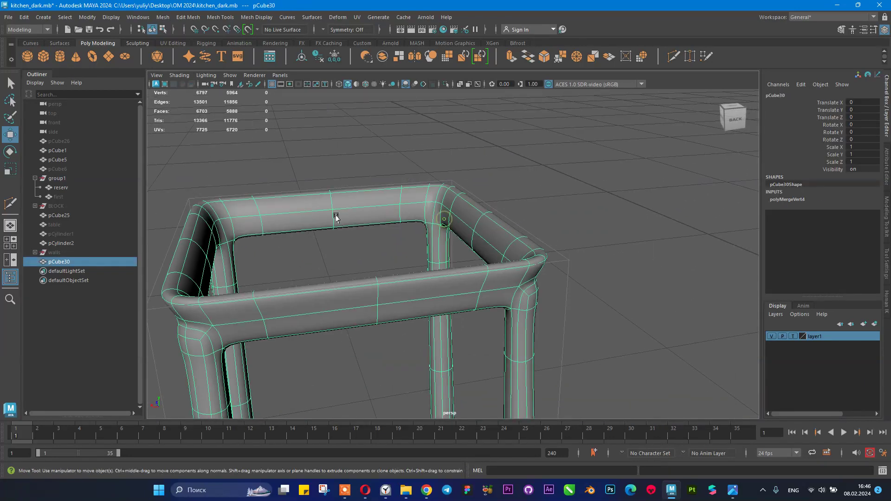
{"action": "right_click_drag", "start_coordinate": [326, 209], "coordinate": [322, 205]}
{"action": "left_click", "coordinate": [331, 212]}
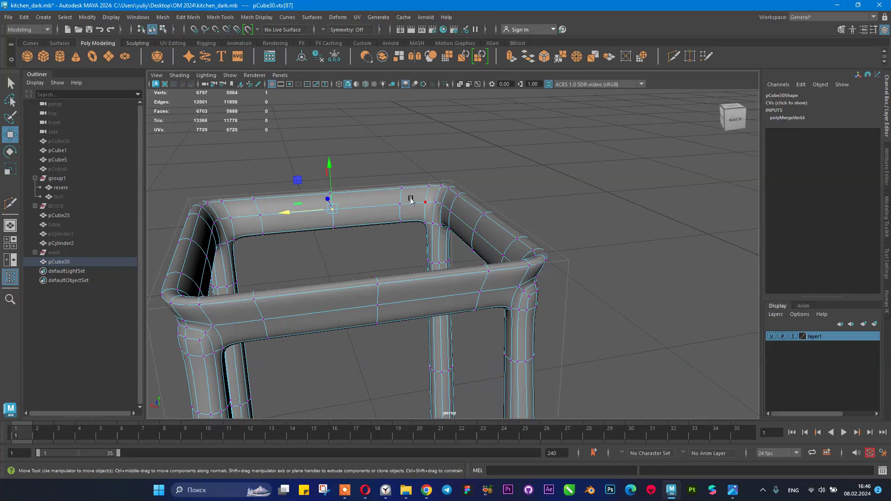
- Return the stool frame to its unsmoothed display and delete its construction history
{"action": "key", "text": "F8"}
{"action": "left_click", "coordinate": [382, 158]}
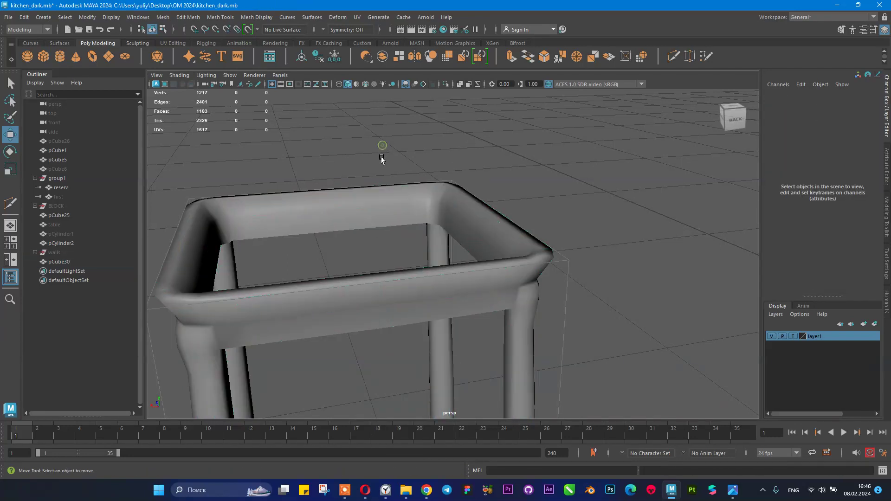
{"action": "scroll", "coordinate": [380, 163], "scroll_direction": "down", "scroll_amount": 5}
{"action": "left_click_drag", "start_coordinate": [373, 203], "coordinate": [454, 249], "text": "alt"}
{"action": "middle_click_drag", "start_coordinate": [434, 285], "coordinate": [413, 209], "text": "alt"}
{"action": "left_click", "coordinate": [413, 207]}
{"action": "left_click_drag", "start_coordinate": [385, 174], "coordinate": [436, 156], "text": "alt"}
{"action": "left_click", "coordinate": [317, 57]}
{"action": "left_click_drag", "start_coordinate": [397, 221], "coordinate": [478, 202], "text": "alt"}
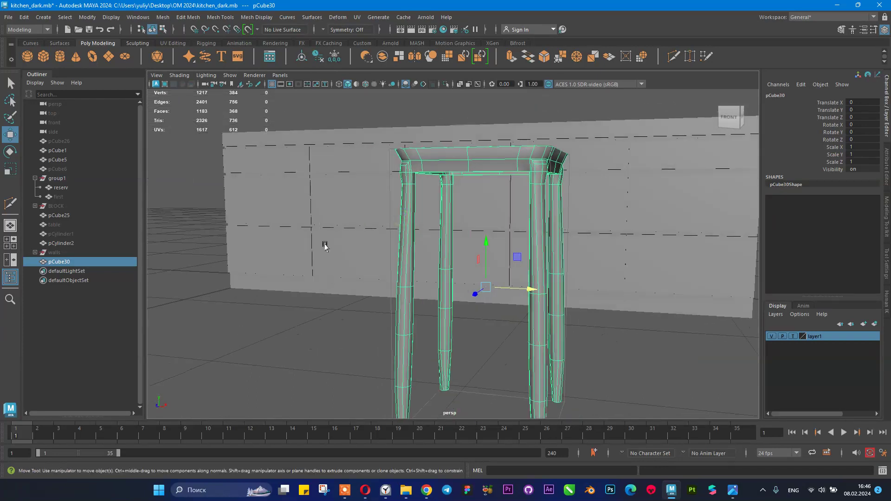
- Examine the stool's rim and tapered legs from several angles for their overall shape
{"action": "left_click", "coordinate": [323, 247]}
{"action": "left_click_drag", "start_coordinate": [391, 275], "coordinate": [329, 289], "text": "alt"}
{"action": "left_click", "coordinate": [329, 289]}
{"action": "middle_click_drag", "start_coordinate": [419, 306], "coordinate": [371, 292], "text": "alt"}
{"action": "scroll", "coordinate": [371, 293], "scroll_direction": "up", "scroll_amount": 2}
{"action": "left_click_drag", "start_coordinate": [370, 293], "coordinate": [336, 251], "text": "alt"}
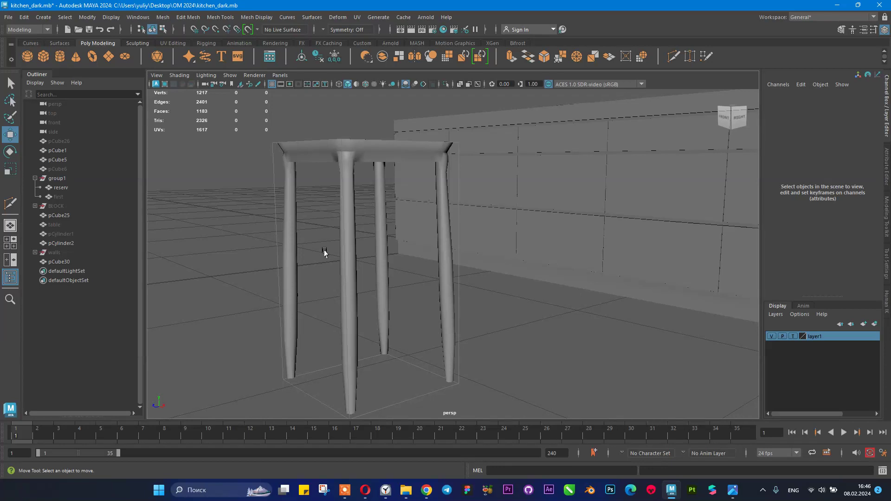
{"action": "left_click_drag", "start_coordinate": [377, 185], "coordinate": [302, 236], "text": "alt"}
{"action": "left_click", "coordinate": [364, 252]}
{"action": "left_click", "coordinate": [273, 237]}
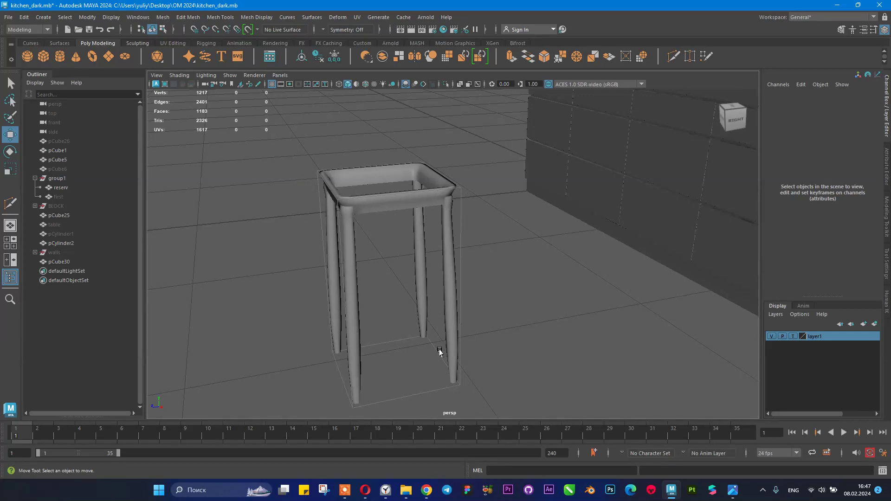
{"action": "left_click_drag", "start_coordinate": [469, 228], "coordinate": [462, 281], "text": "alt"}
{"action": "left_click", "coordinate": [463, 281]}
{"action": "right_click_drag", "start_coordinate": [463, 281], "coordinate": [541, 328], "text": "alt"}
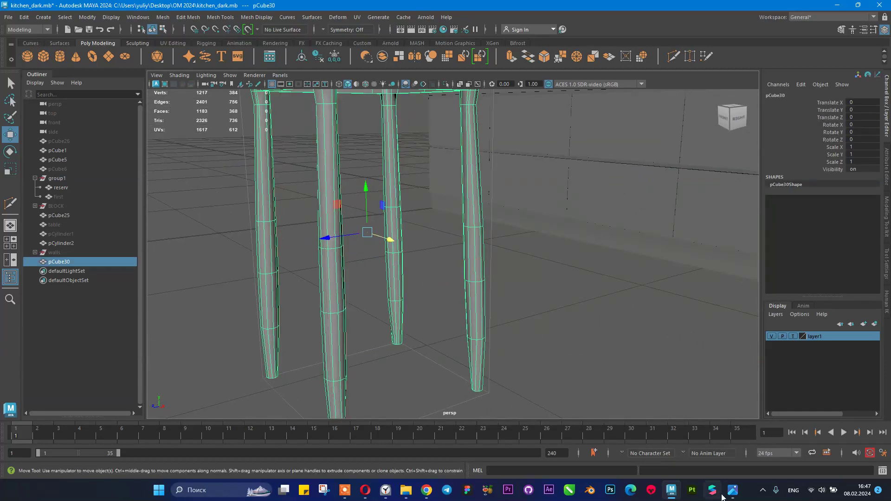
- Compare the stool's legs with the reference photo, checking how the crossbars between the legs are placed
{"action": "left_click", "coordinate": [733, 491]}
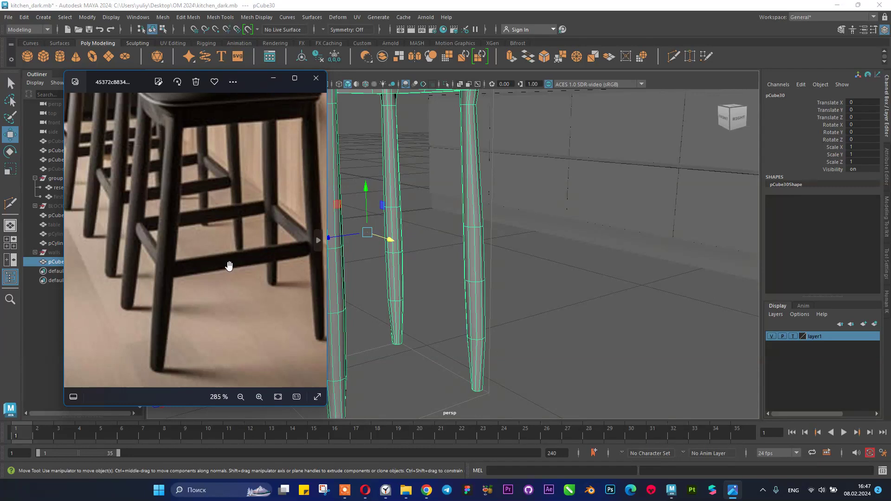
{"action": "left_click", "coordinate": [522, 280]}
{"action": "left_click_drag", "start_coordinate": [449, 285], "coordinate": [427, 268], "text": "alt"}
{"action": "left_click", "coordinate": [478, 259]}
{"action": "scroll", "coordinate": [427, 266], "scroll_direction": "down", "scroll_amount": 4}
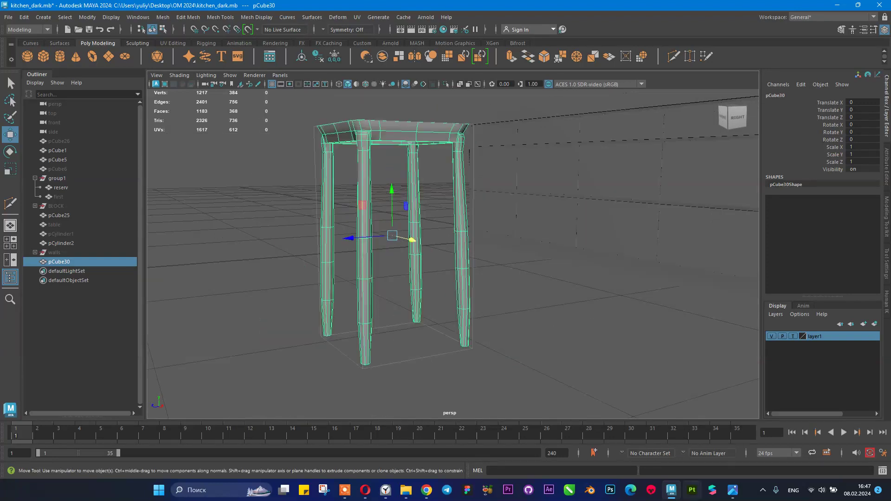
{"action": "left_click", "coordinate": [737, 495]}
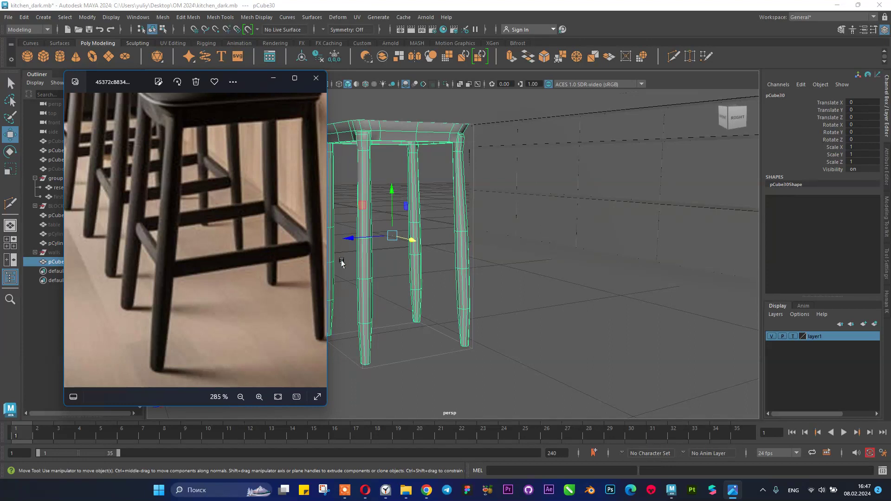
{"action": "left_click", "coordinate": [451, 291]}
- Bevel the middle edge loops of the lower part of all four legs with a fraction of 0.2 and 1 segment
{"action": "middle_click_drag", "start_coordinate": [374, 267], "coordinate": [390, 275], "text": "alt"}
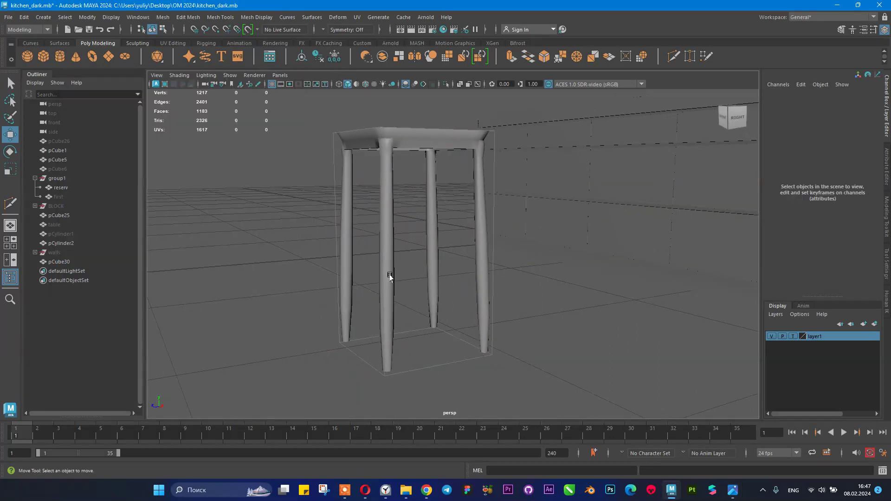
{"action": "left_click", "coordinate": [389, 281]}
{"action": "scroll", "coordinate": [383, 288], "scroll_direction": "up", "scroll_amount": 3}
{"action": "right_click_drag", "start_coordinate": [370, 214], "coordinate": [355, 167]}
{"action": "double_click", "coordinate": [364, 296]}
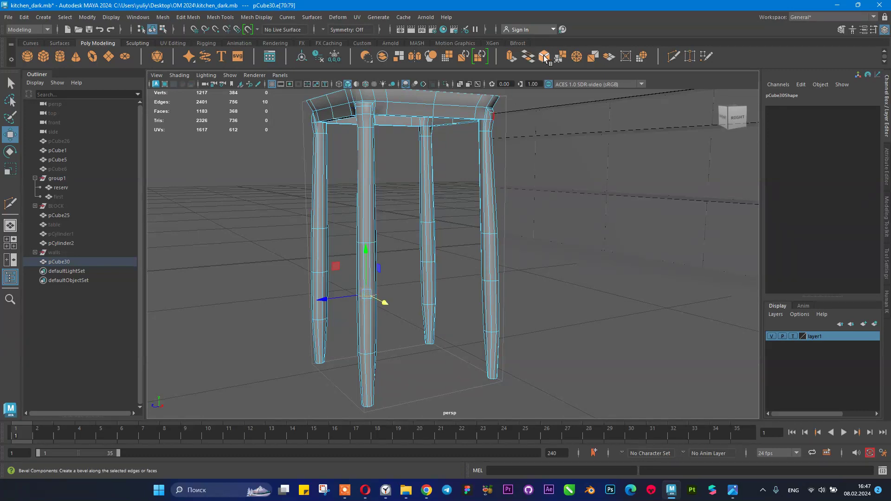
{"action": "double_click", "coordinate": [319, 275], "text": "shift"}
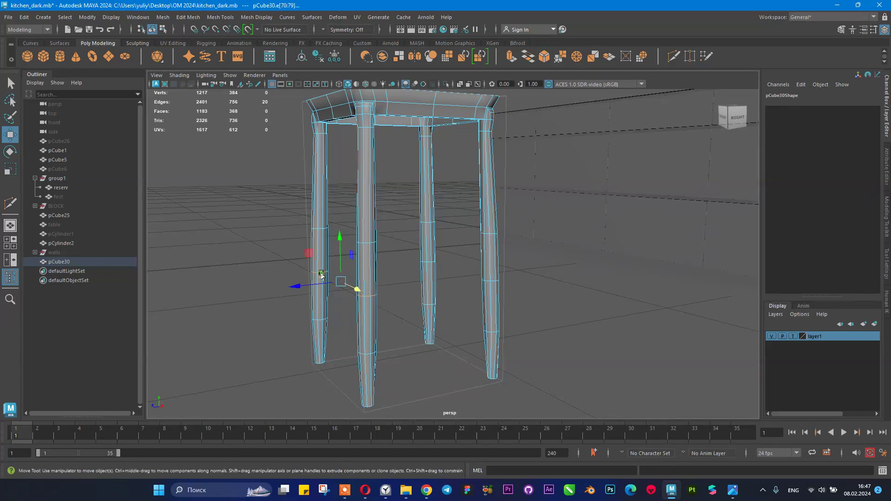
{"action": "double_click", "coordinate": [429, 263], "text": "shift"}
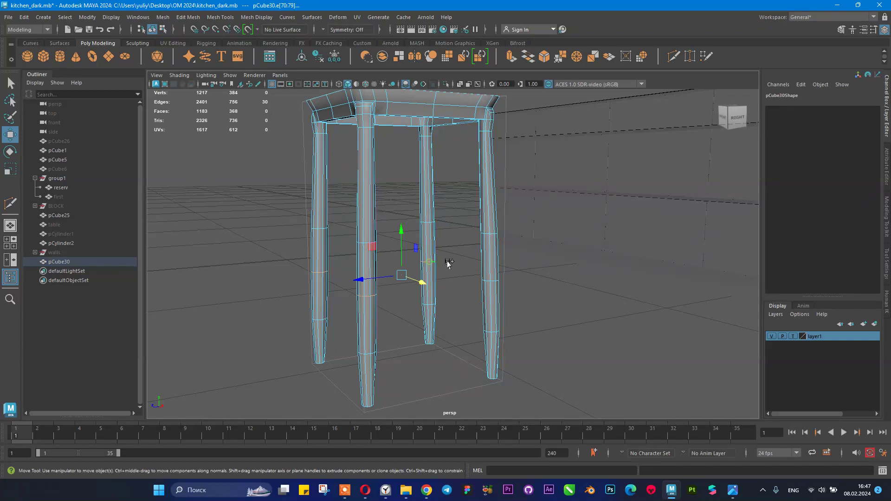
{"action": "double_click", "coordinate": [486, 281], "text": "shift"}
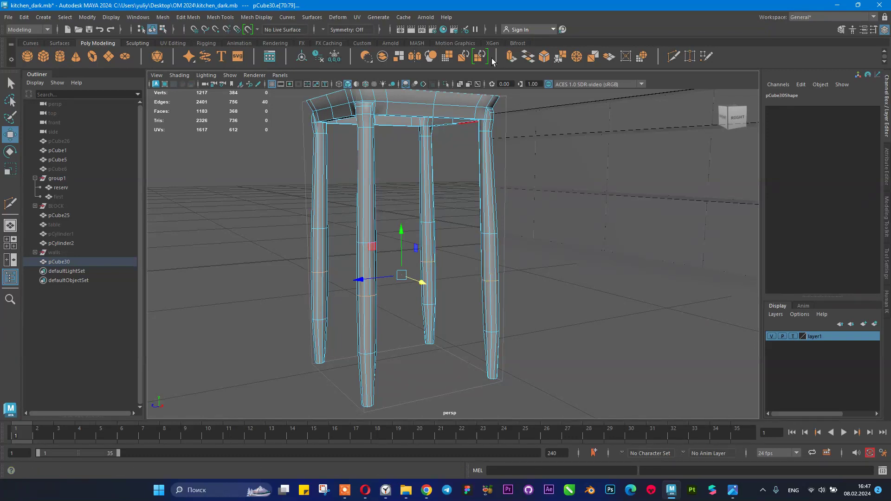
{"action": "key", "text": "ctrl+b"}
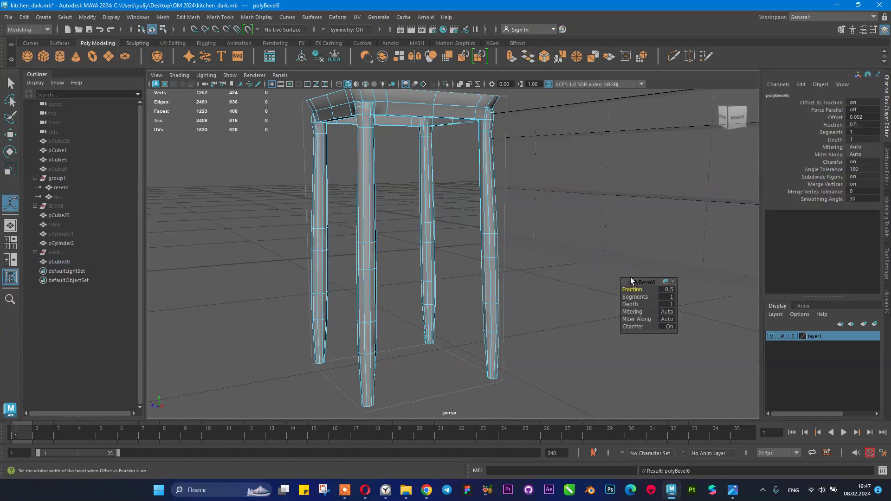
{"action": "left_click_drag", "start_coordinate": [628, 288], "coordinate": [627, 289]}
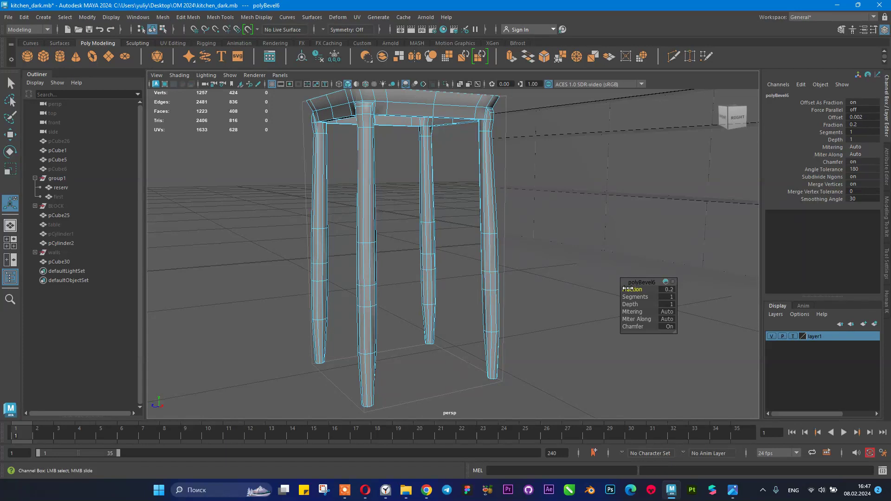
{"action": "scroll", "coordinate": [511, 290], "scroll_direction": "up", "scroll_amount": 3}
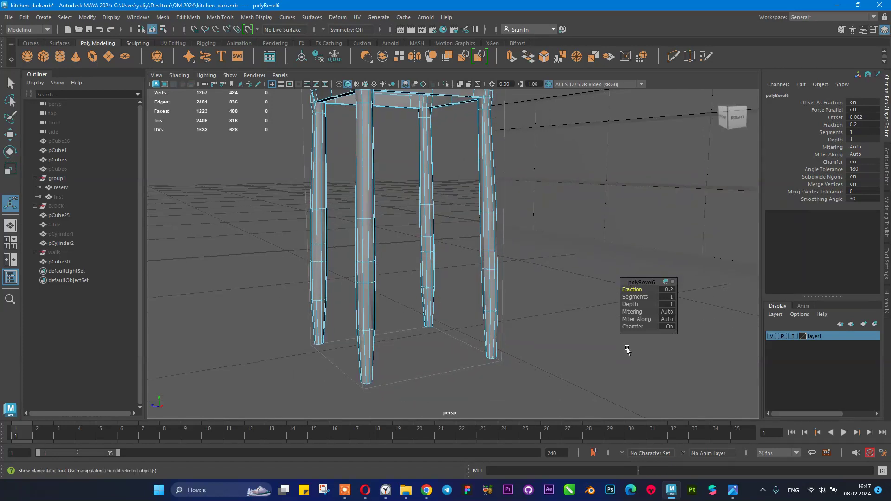
- Select one inner face in the beveled band on each of two neighbouring legs, following the crossbars in the reference photo
{"action": "left_click", "coordinate": [733, 491]}
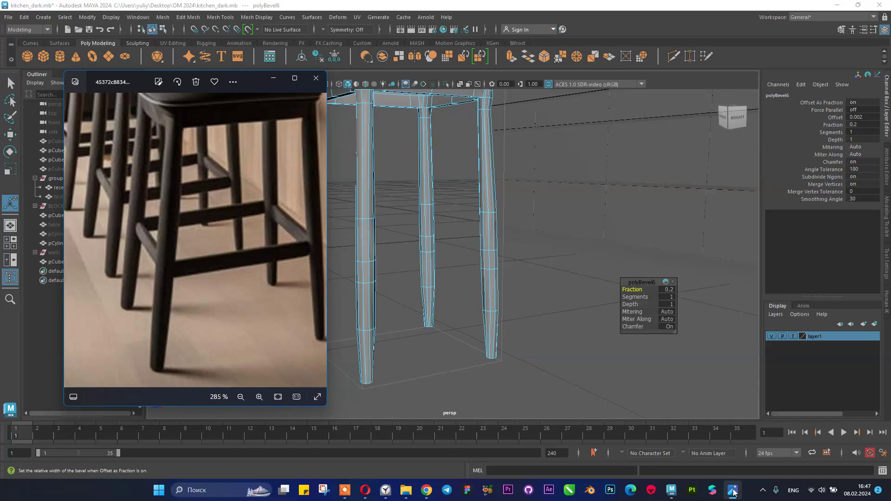
{"action": "left_click", "coordinate": [734, 491]}
{"action": "left_click_drag", "start_coordinate": [494, 215], "coordinate": [531, 223], "text": "alt"}
{"action": "mouse_move", "coordinate": [531, 223]}
{"action": "right_mouse_down", "text": "alt"}
{"action": "mouse_move", "coordinate": [550, 246]}
{"action": "mouse_move", "coordinate": [529, 235]}
{"action": "right_mouse_up", "text": "alt"}
{"action": "key", "text": "q"}
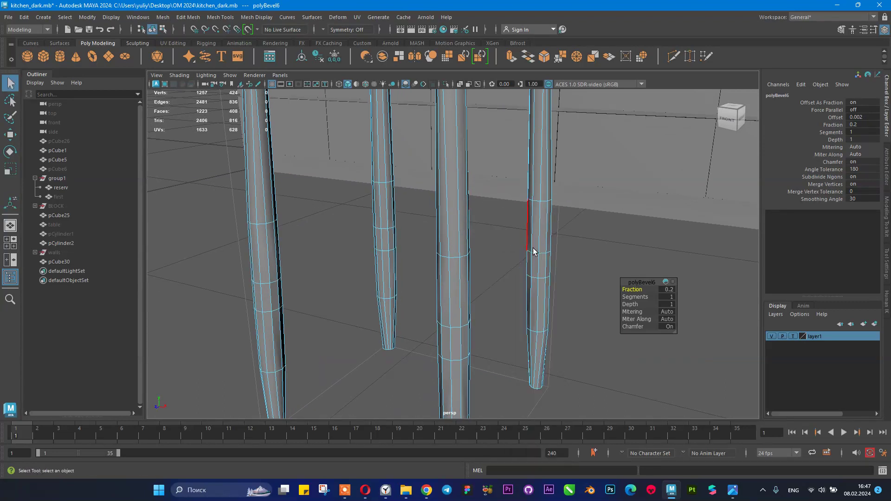
{"action": "left_click", "coordinate": [536, 273]}
{"action": "left_click_drag", "start_coordinate": [536, 274], "coordinate": [403, 292], "text": "alt"}
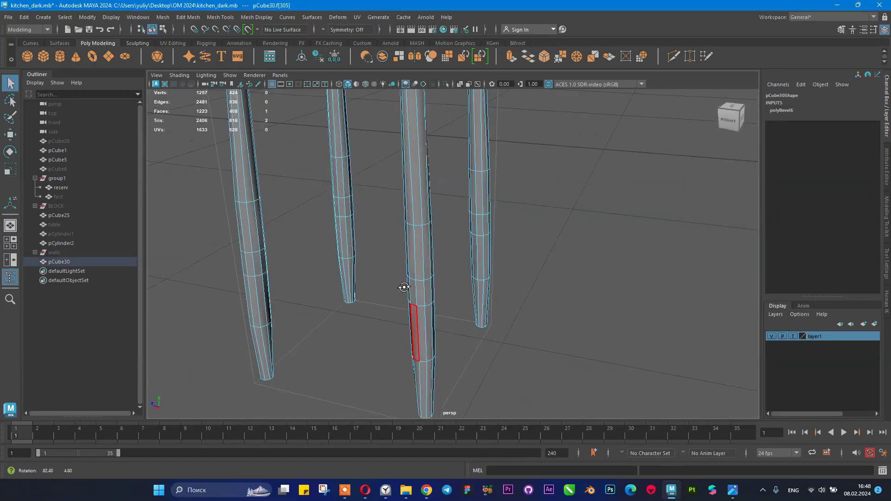
{"action": "left_click", "coordinate": [258, 261], "text": "shift"}
{"action": "left_click_drag", "start_coordinate": [302, 255], "coordinate": [333, 260], "text": "alt"}
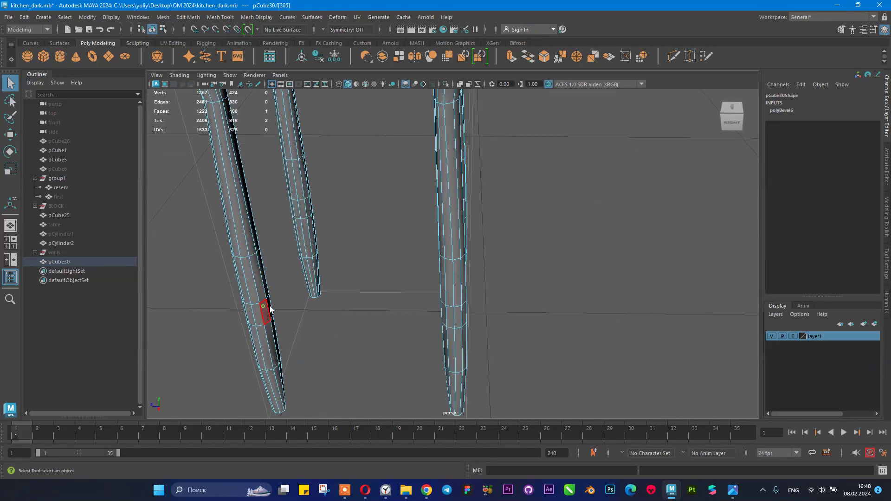
{"action": "left_click_drag", "start_coordinate": [274, 303], "coordinate": [400, 267], "text": "alt"}
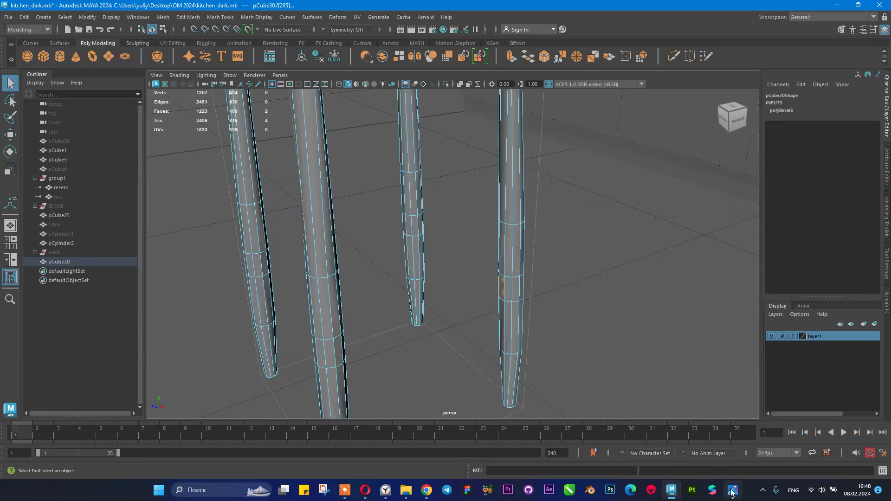
- Check the reference photo and bridge the two selected inner leg faces to form the first crossbar
{"action": "left_click", "coordinate": [732, 491]}
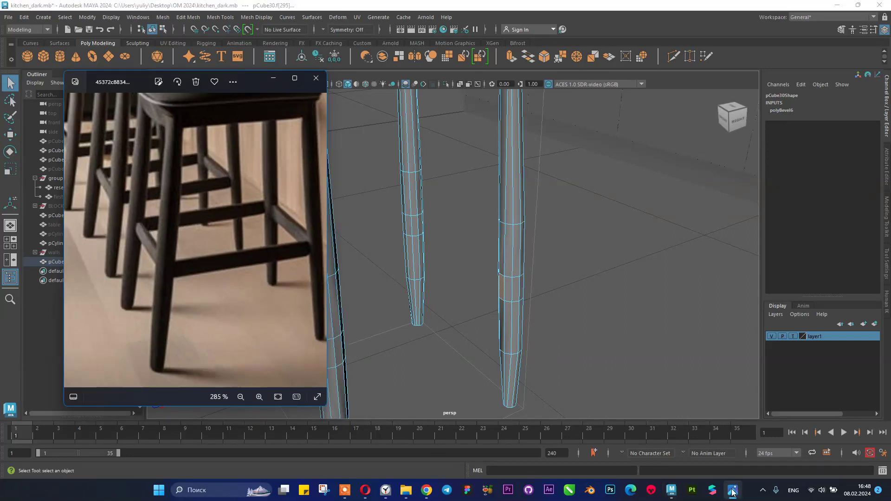
{"action": "left_click", "coordinate": [732, 491]}
{"action": "left_click_drag", "start_coordinate": [567, 355], "coordinate": [527, 256], "text": "alt"}
{"action": "left_click_drag", "start_coordinate": [508, 335], "coordinate": [292, 334], "text": "alt"}
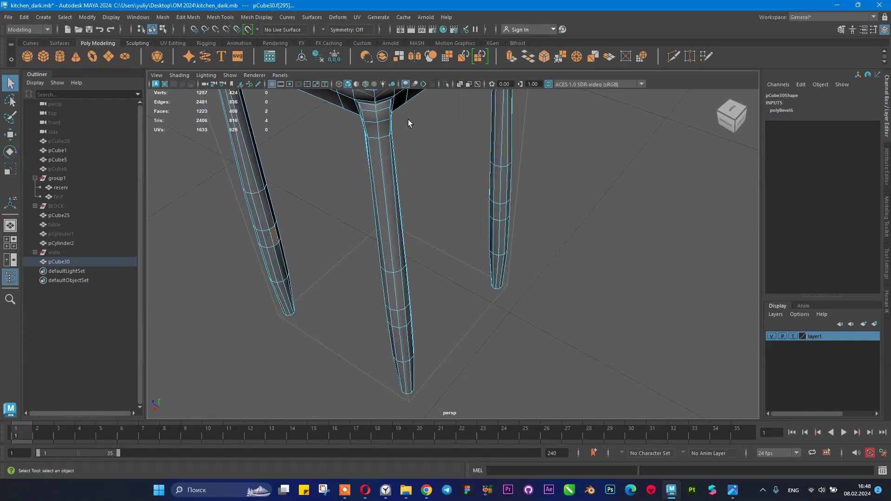
{"action": "left_click", "coordinate": [259, 17]}
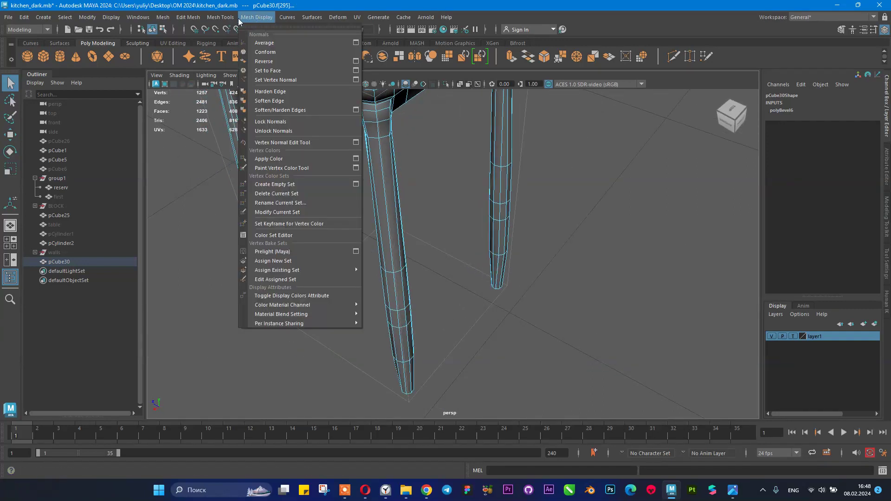
{"action": "mouse_move", "coordinate": [191, 18]}
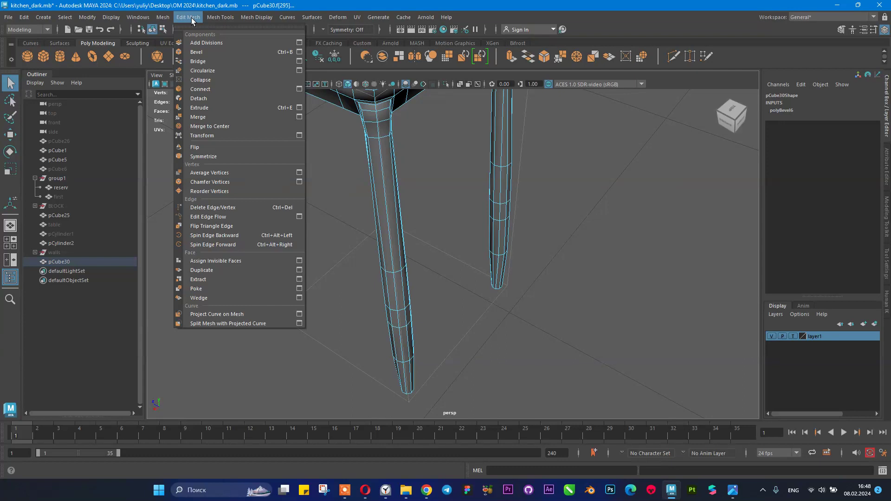
{"action": "left_click", "coordinate": [204, 62]}
- Examine the first crossbar and its joints with the two legs from several angles and distances
{"action": "left_click_drag", "start_coordinate": [349, 190], "coordinate": [374, 167], "text": "alt"}
{"action": "right_click_drag", "start_coordinate": [415, 214], "coordinate": [460, 201]}
{"action": "left_click", "coordinate": [477, 227]}
{"action": "left_click", "coordinate": [461, 268]}
{"action": "left_click_drag", "start_coordinate": [505, 255], "coordinate": [512, 234], "text": "alt"}
{"action": "right_click_drag", "start_coordinate": [513, 234], "coordinate": [435, 218], "text": "alt"}
{"action": "right_click_drag", "start_coordinate": [428, 267], "coordinate": [424, 470]}
{"action": "mouse_move", "coordinate": [438, 266]}
{"action": "right_mouse_down"}
{"action": "mouse_move", "coordinate": [471, 483]}
{"action": "mouse_move", "coordinate": [470, 474]}
{"action": "mouse_move", "coordinate": [496, 454]}
{"action": "right_mouse_up"}
{"action": "left_click", "coordinate": [497, 269]}
{"action": "left_click", "coordinate": [437, 265]}
{"action": "right_click_drag", "start_coordinate": [437, 265], "coordinate": [505, 460]}
{"action": "left_click", "coordinate": [487, 272]}
{"action": "left_click_drag", "start_coordinate": [487, 271], "coordinate": [408, 249], "text": "alt"}
{"action": "right_click_drag", "start_coordinate": [408, 249], "coordinate": [557, 312], "text": "alt"}
{"action": "left_click", "coordinate": [477, 266]}
{"action": "right_click_drag", "start_coordinate": [499, 295], "coordinate": [567, 316], "text": "alt"}
{"action": "left_click", "coordinate": [566, 316]}
{"action": "left_click_drag", "start_coordinate": [520, 319], "coordinate": [465, 277], "text": "alt"}
{"action": "left_click", "coordinate": [369, 269]}
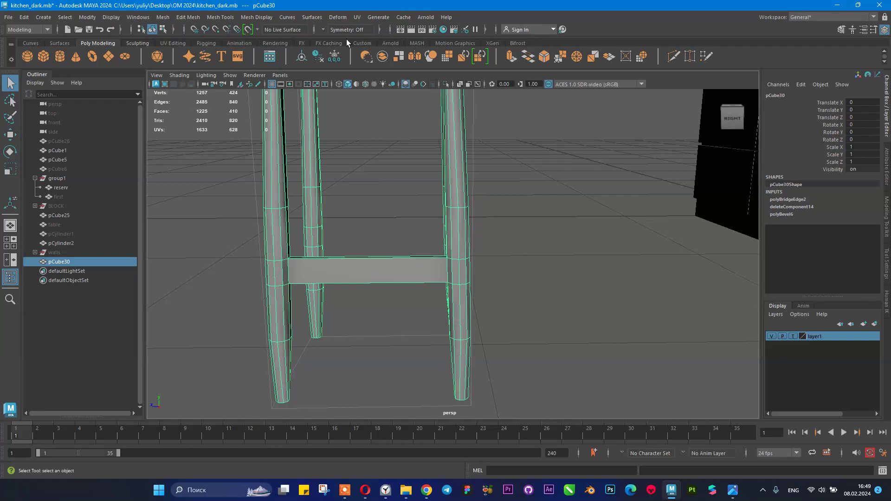
- Inspect the stool frame's UV layout in the UV Editor and close the editor
{"action": "left_click", "coordinate": [356, 17]}
{"action": "left_click", "coordinate": [368, 35]}
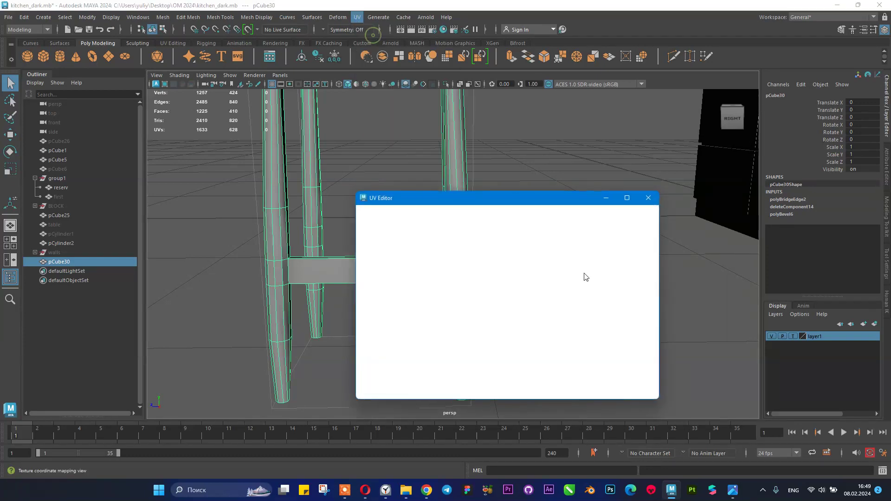
{"action": "scroll", "coordinate": [555, 307], "scroll_direction": "up", "scroll_amount": 1}
{"action": "middle_click_drag", "start_coordinate": [538, 369], "coordinate": [541, 349], "text": "alt"}
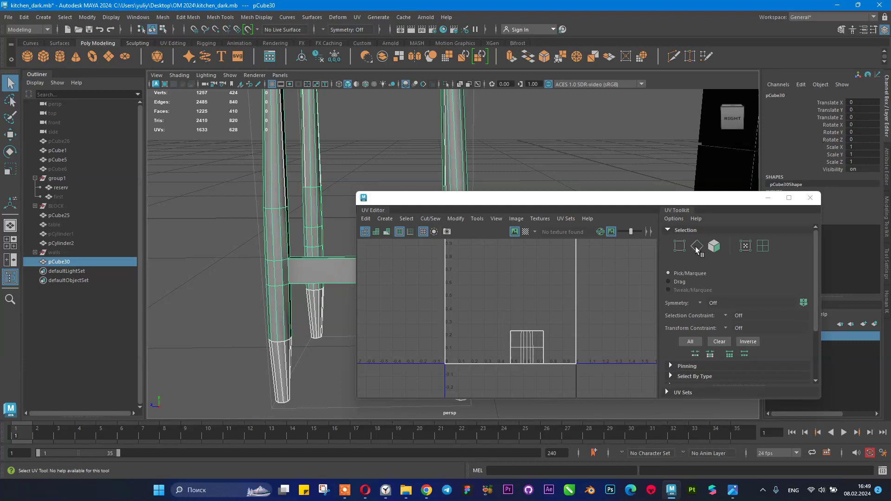
{"action": "left_click", "coordinate": [768, 198]}
{"action": "left_click_drag", "start_coordinate": [610, 219], "coordinate": [467, 205], "text": "alt"}
{"action": "left_click_drag", "start_coordinate": [515, 257], "coordinate": [532, 263], "text": "alt"}
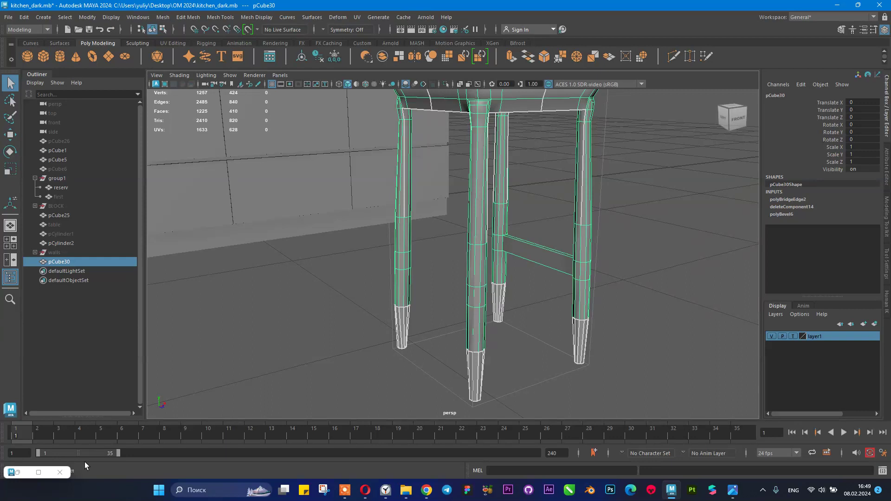
{"action": "left_click", "coordinate": [65, 477]}
- Select the facing inner faces on the next pair of legs at crossbar height and bridge them into a second crossbar
{"action": "left_click_drag", "start_coordinate": [671, 243], "coordinate": [399, 253], "text": "alt"}
{"action": "left_click_drag", "start_coordinate": [329, 254], "coordinate": [406, 255], "text": "alt"}
{"action": "right_click_drag", "start_coordinate": [370, 197], "coordinate": [372, 215]}
{"action": "left_click_drag", "start_coordinate": [372, 203], "coordinate": [423, 217], "text": "alt"}
{"action": "left_click", "coordinate": [496, 204]}
{"action": "left_click_drag", "start_coordinate": [497, 205], "coordinate": [380, 235], "text": "alt"}
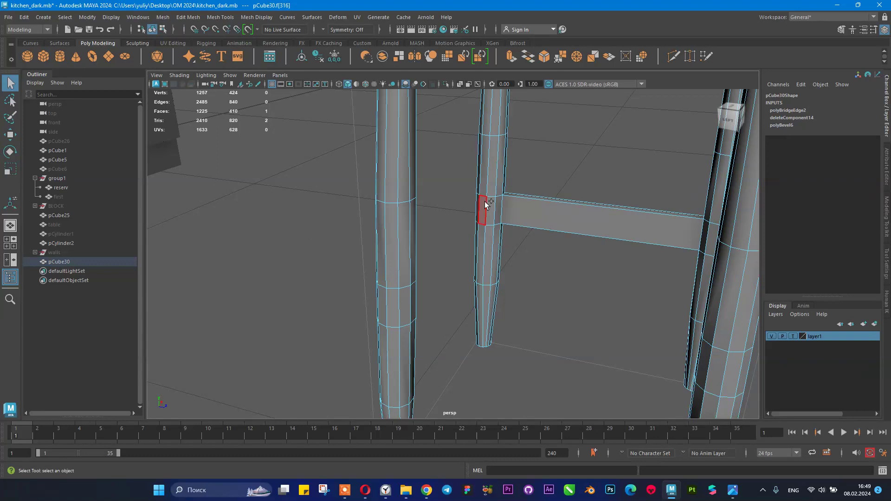
{"action": "left_click_drag", "start_coordinate": [467, 238], "coordinate": [652, 295], "text": "alt"}
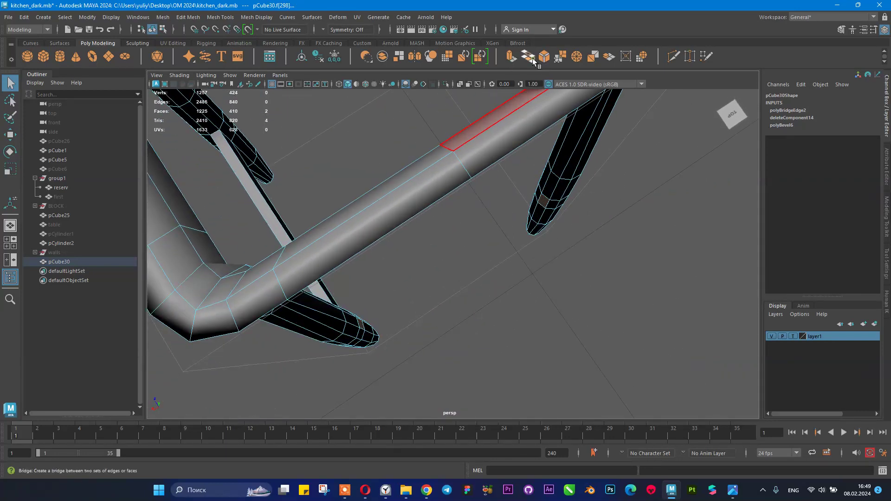
{"action": "left_click", "coordinate": [560, 56]}
- Bridge the facing faces of the third pair of legs into a crossbar and return to object selection
{"action": "left_click_drag", "start_coordinate": [557, 153], "coordinate": [567, 201], "text": "alt"}
{"action": "key", "text": "F11"}
{"action": "left_click", "coordinate": [628, 236]}
{"action": "left_click_drag", "start_coordinate": [628, 236], "coordinate": [502, 98], "text": "alt"}
{"action": "left_click", "coordinate": [530, 60]}
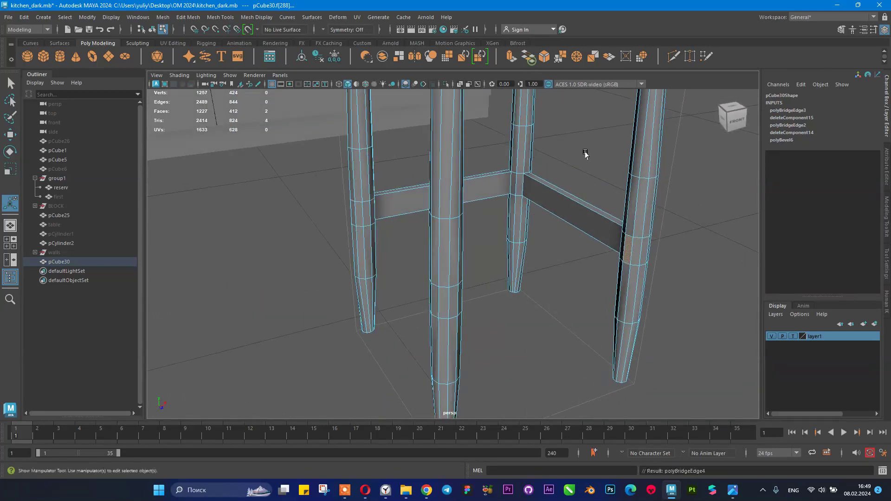
{"action": "scroll", "coordinate": [587, 205], "scroll_direction": "down", "scroll_amount": 1}
{"action": "left_click_drag", "start_coordinate": [526, 193], "coordinate": [542, 195], "text": "alt"}
{"action": "right_click_drag", "start_coordinate": [541, 191], "coordinate": [589, 163]}
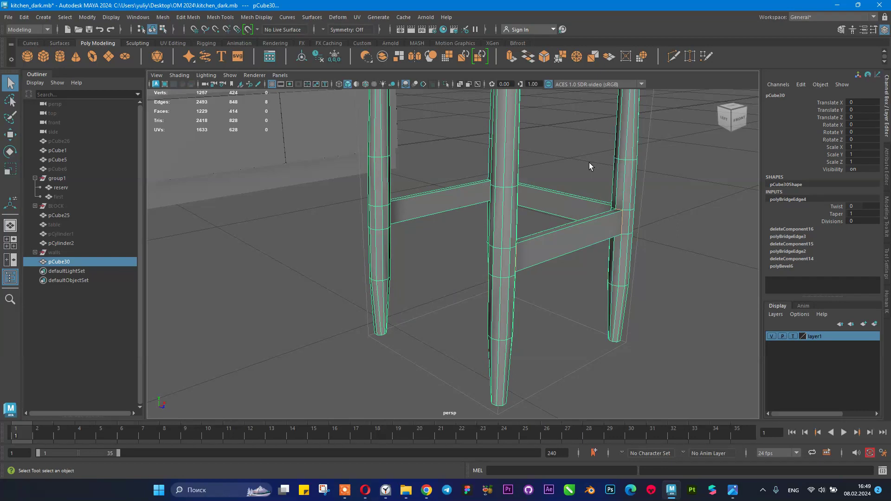
{"action": "left_click", "coordinate": [589, 162]}
- Select the two facing faces on the last open pair of legs and bridge them into the fourth crossbar
{"action": "left_click_drag", "start_coordinate": [575, 175], "coordinate": [586, 204], "text": "alt"}
{"action": "scroll", "coordinate": [480, 180], "scroll_direction": "down", "scroll_amount": 4}
{"action": "scroll", "coordinate": [477, 179], "scroll_direction": "down", "scroll_amount": 4}
{"action": "scroll", "coordinate": [472, 179], "scroll_direction": "up", "scroll_amount": 4}
{"action": "left_click", "coordinate": [602, 221]}
{"action": "middle_click_drag", "start_coordinate": [599, 220], "coordinate": [556, 227], "text": "alt"}
{"action": "left_click_drag", "start_coordinate": [556, 227], "coordinate": [589, 203], "text": "alt"}
{"action": "right_click_drag", "start_coordinate": [578, 206], "coordinate": [579, 219]}
{"action": "left_click", "coordinate": [574, 219]}
{"action": "left_click_drag", "start_coordinate": [579, 222], "coordinate": [403, 247], "text": "alt"}
{"action": "left_click", "coordinate": [363, 269], "text": "shift"}
{"action": "left_click_drag", "start_coordinate": [364, 268], "coordinate": [80, 256], "text": "alt"}
{"action": "left_click_drag", "start_coordinate": [385, 187], "coordinate": [72, 187], "text": "alt"}
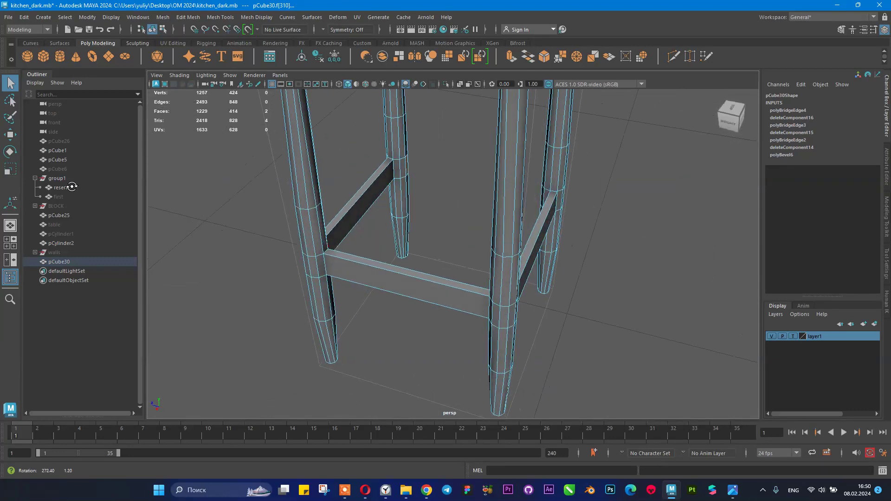
{"action": "left_click", "coordinate": [532, 57]}
- Examine the closed ring of four crossbars and its joints with the legs from all sides
{"action": "left_click_drag", "start_coordinate": [464, 193], "coordinate": [511, 171], "text": "alt"}
{"action": "right_click_drag", "start_coordinate": [513, 169], "coordinate": [364, 173], "text": "alt"}
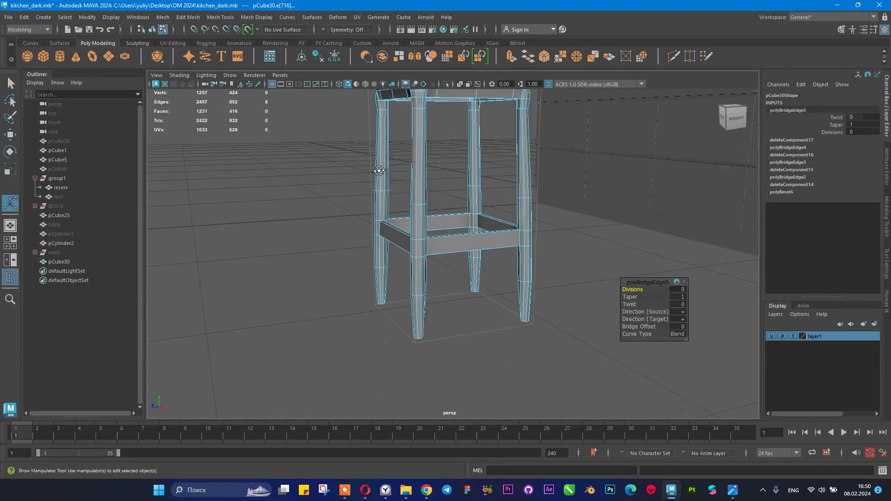
{"action": "left_click_drag", "start_coordinate": [374, 171], "coordinate": [448, 171], "text": "alt"}
{"action": "right_click_drag", "start_coordinate": [448, 171], "coordinate": [400, 174], "text": "alt"}
{"action": "left_click_drag", "start_coordinate": [399, 174], "coordinate": [383, 182], "text": "alt"}
{"action": "right_click_drag", "start_coordinate": [424, 175], "coordinate": [447, 156]}
{"action": "left_click", "coordinate": [378, 170]}
{"action": "left_click", "coordinate": [377, 170]}
{"action": "left_click_drag", "start_coordinate": [436, 183], "coordinate": [498, 224], "text": "alt"}
{"action": "right_click_drag", "start_coordinate": [470, 233], "coordinate": [544, 266], "text": "alt"}
{"action": "left_click", "coordinate": [544, 266]}
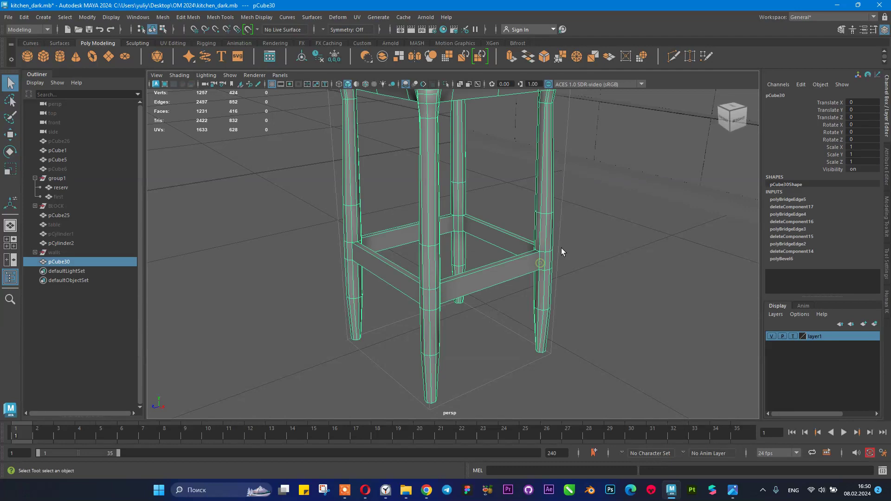
{"action": "middle_click_drag", "start_coordinate": [510, 230], "coordinate": [524, 204], "text": "alt"}
{"action": "right_click_drag", "start_coordinate": [487, 210], "coordinate": [509, 217], "text": "alt"}
{"action": "left_click", "coordinate": [378, 154]}
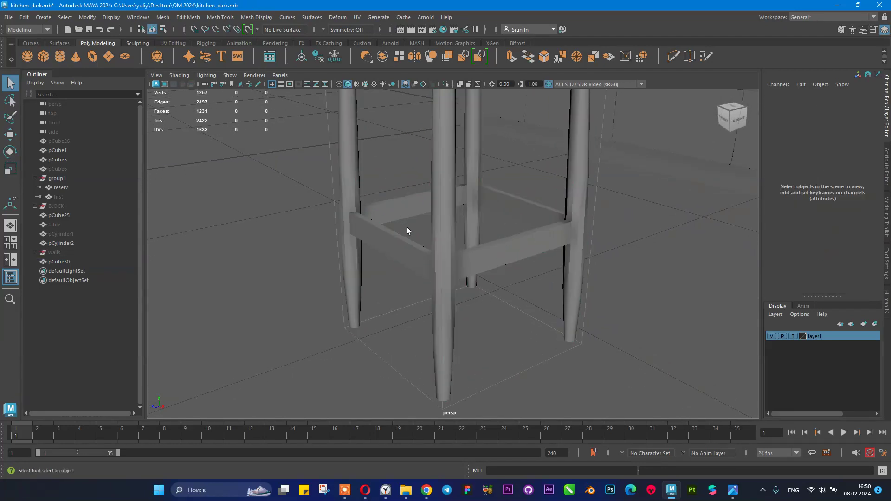
- Select the lengthwise edges around all four legs in the sections above and below the crossbars
{"action": "left_click_drag", "start_coordinate": [441, 225], "coordinate": [400, 244], "text": "alt"}
{"action": "right_click_drag", "start_coordinate": [399, 215], "coordinate": [395, 196]}
{"action": "left_click", "coordinate": [380, 236]}
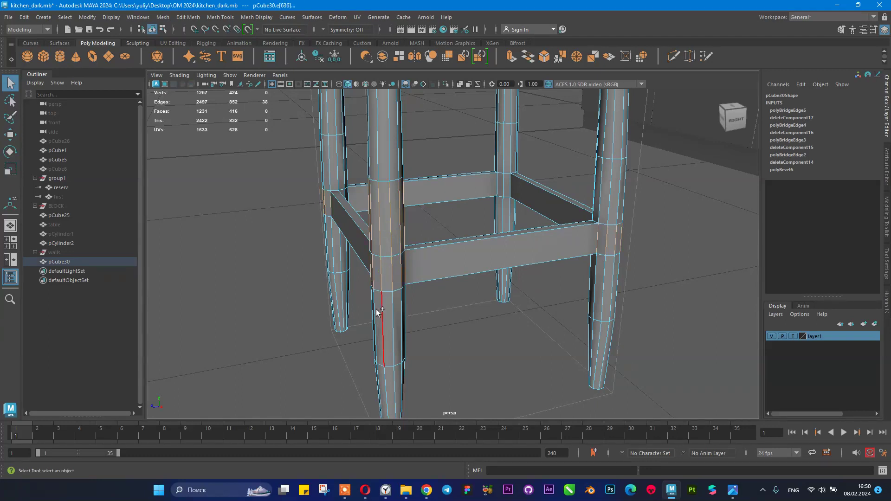
{"action": "left_click_drag", "start_coordinate": [476, 290], "coordinate": [399, 211], "text": "alt"}
{"action": "double_click", "coordinate": [391, 203], "text": "shift"}
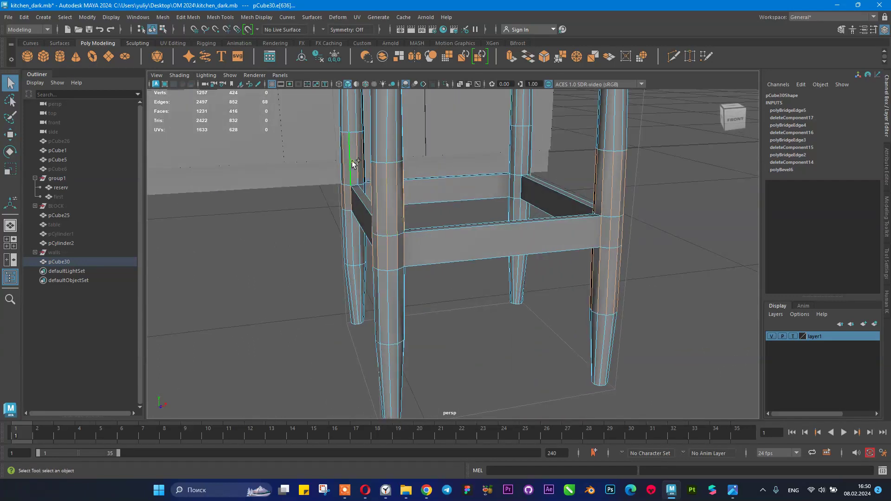
{"action": "left_click", "coordinate": [378, 287], "text": "shift"}
{"action": "double_click", "coordinate": [389, 286], "text": "shift"}
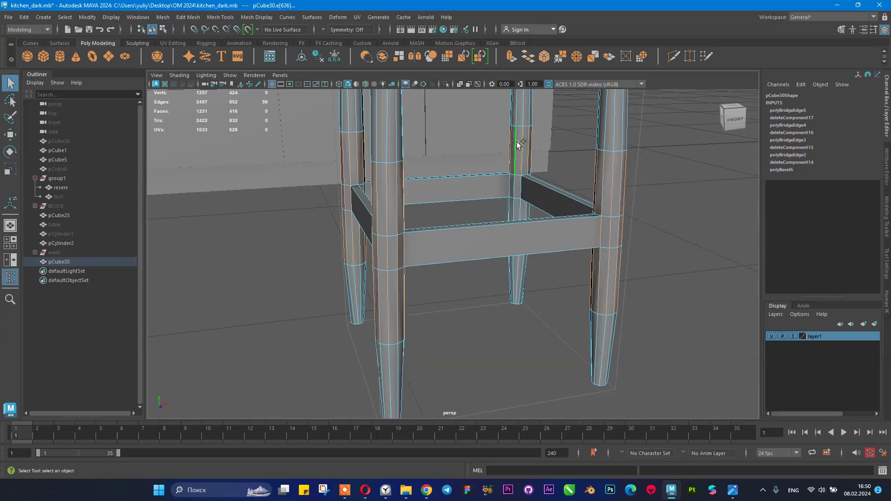
{"action": "left_click", "coordinate": [515, 203], "text": "shift"}
{"action": "left_click_drag", "start_coordinate": [547, 206], "coordinate": [469, 187], "text": "alt"}
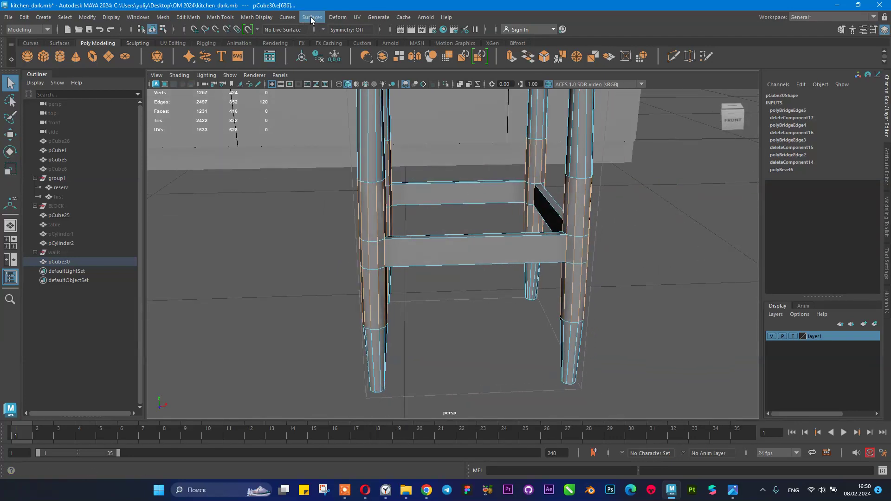
- Try to soften the selected leg edges around the crossbars, and undo the softening
{"action": "left_click", "coordinate": [256, 18]}
{"action": "left_click", "coordinate": [278, 102]}
{"action": "right_click_drag", "start_coordinate": [500, 182], "coordinate": [552, 146]}
{"action": "left_click", "coordinate": [552, 147]}
{"action": "left_click_drag", "start_coordinate": [546, 185], "coordinate": [393, 165], "text": "alt"}
{"action": "key", "text": "ctrl+z"}
{"action": "key", "text": "ctrl+z"}
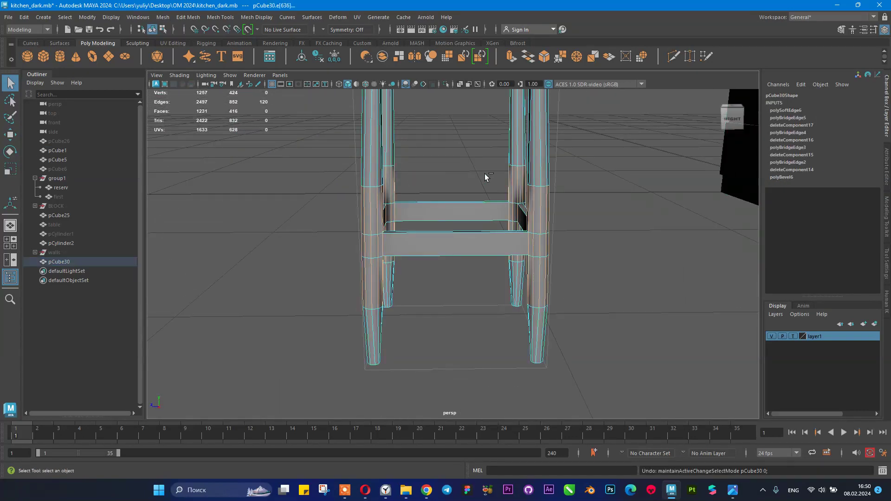
{"action": "key", "text": "ctrl+z"}
- Preview the stool frame smoothed and compare the crossbar joints with the unsmoothed mesh
{"action": "left_click_drag", "start_coordinate": [494, 201], "coordinate": [492, 207], "text": "alt"}
{"action": "right_click_drag", "start_coordinate": [493, 210], "coordinate": [435, 175]}
{"action": "key", "text": "3"}
{"action": "left_click", "coordinate": [467, 167]}
{"action": "left_click_drag", "start_coordinate": [435, 174], "coordinate": [396, 182], "text": "alt"}
{"action": "right_click_drag", "start_coordinate": [428, 184], "coordinate": [516, 212], "text": "alt"}
{"action": "left_click", "coordinate": [445, 193]}
{"action": "key", "text": "1"}
{"action": "left_click_drag", "start_coordinate": [447, 199], "coordinate": [454, 223], "text": "alt"}
{"action": "scroll", "coordinate": [464, 225], "scroll_direction": "up", "scroll_amount": 5}
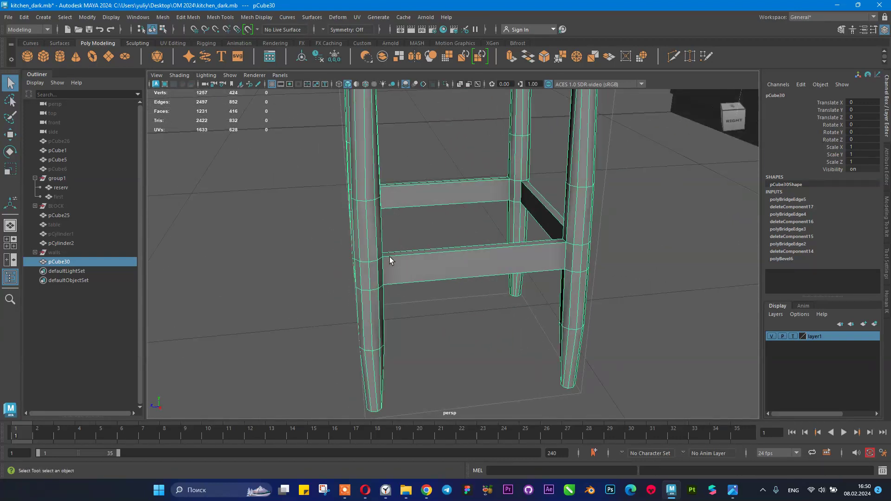
{"action": "left_click_drag", "start_coordinate": [467, 271], "coordinate": [436, 276], "text": "alt"}
{"action": "scroll", "coordinate": [434, 276], "scroll_direction": "up", "scroll_amount": 2}
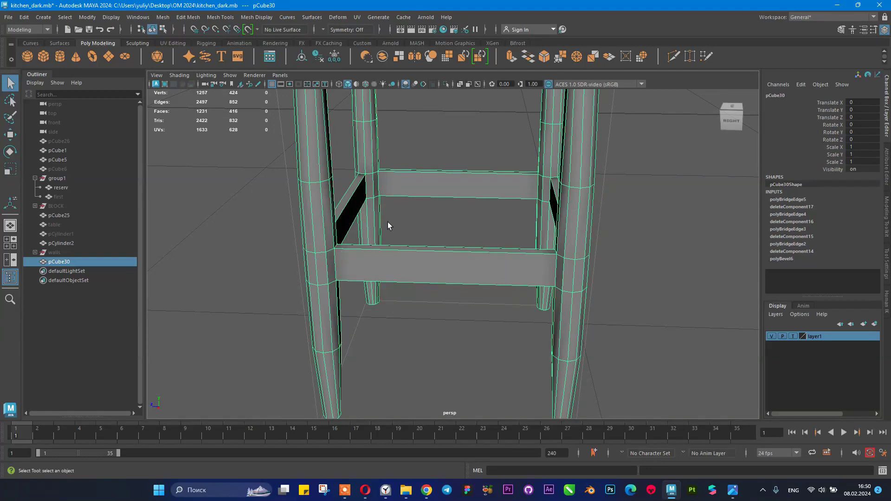
{"action": "key", "text": "3"}
{"action": "key", "text": "1"}
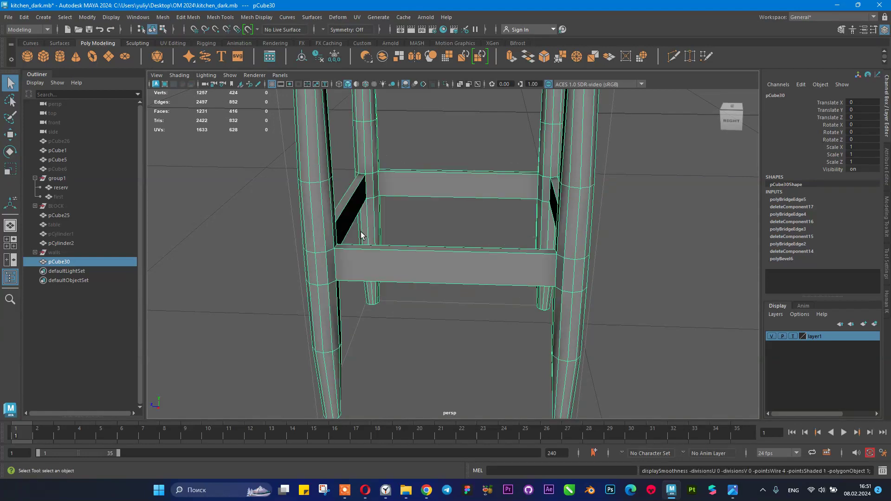
- Insert an edge loop near each end of the first two crossbars with Multi-Cut, about 10% in from each leg
{"action": "mouse_move", "coordinate": [370, 239]}
{"action": "left_mouse_down", "text": "alt"}
{"action": "mouse_move", "coordinate": [444, 265]}
{"action": "mouse_move", "coordinate": [370, 231]}
{"action": "left_mouse_up", "text": "alt"}
{"action": "right_click_drag", "start_coordinate": [359, 212], "coordinate": [329, 212], "text": "shift"}
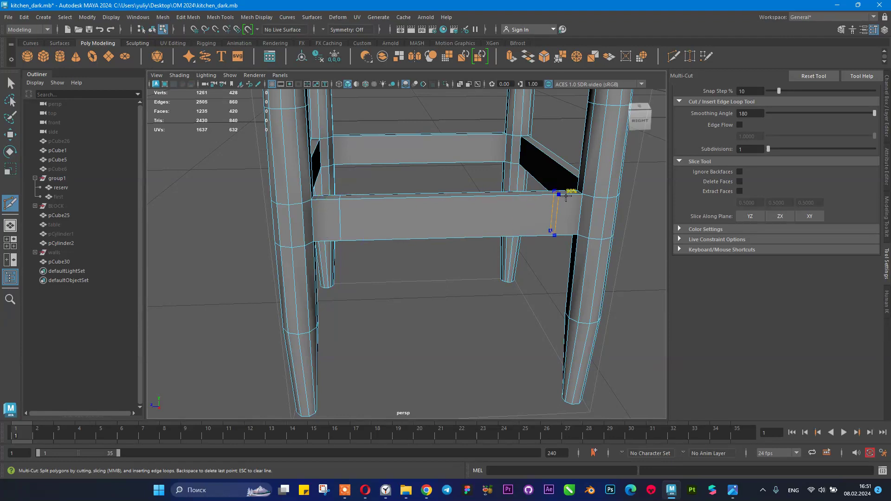
{"action": "left_click_drag", "start_coordinate": [378, 201], "coordinate": [467, 201], "text": "alt"}
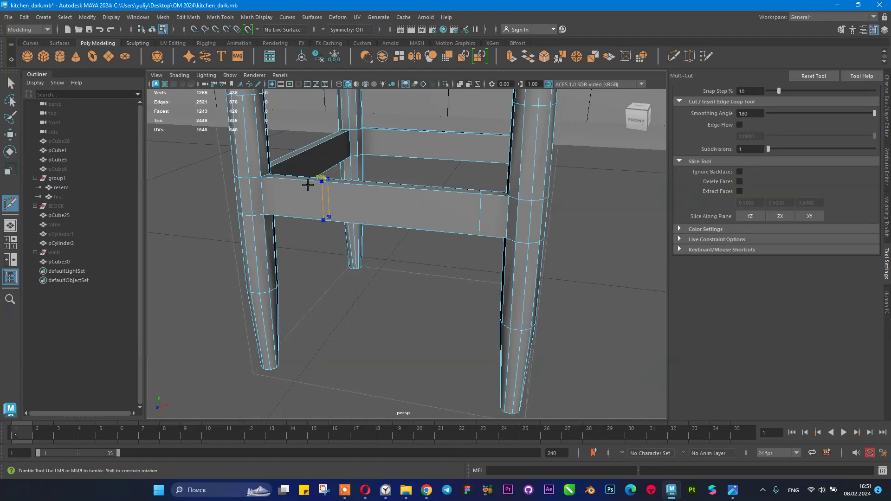
{"action": "left_click", "coordinate": [274, 182], "text": "ctrl"}
- Insert matching edge loops near both ends of the remaining two crossbars and return to object selection
{"action": "left_click_drag", "start_coordinate": [387, 154], "coordinate": [469, 153], "text": "alt"}
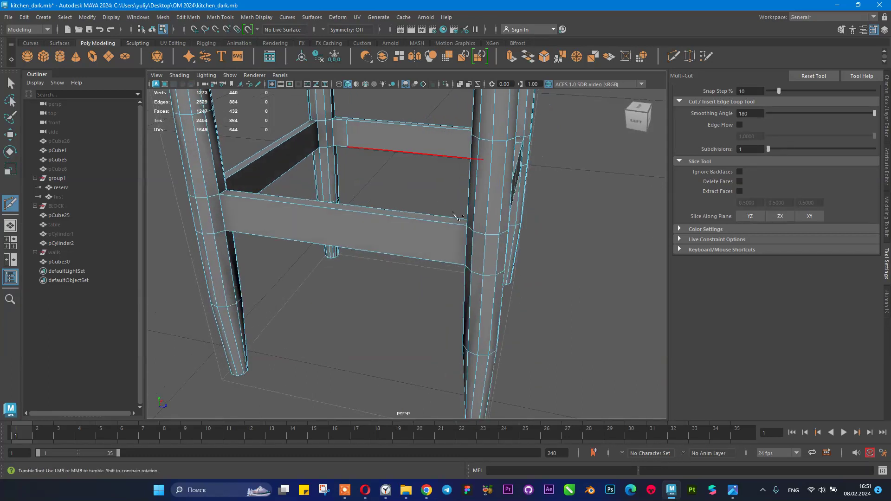
{"action": "left_click", "coordinate": [440, 220], "text": "ctrl"}
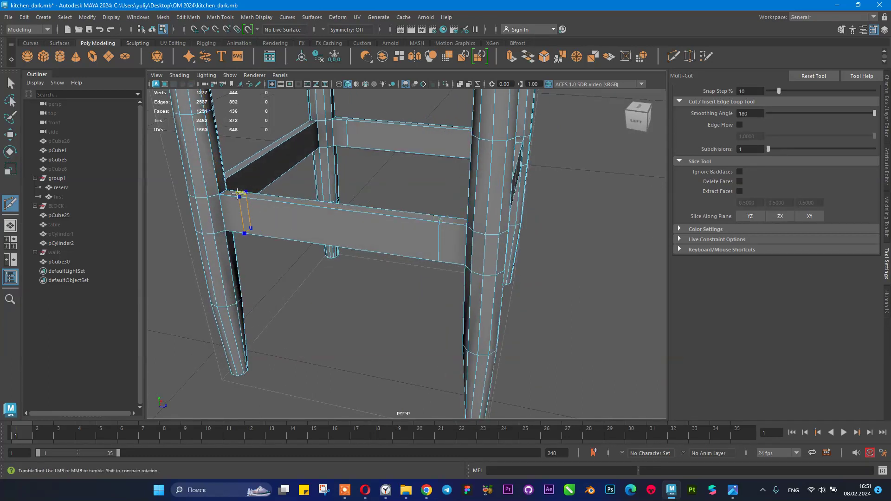
{"action": "left_click_drag", "start_coordinate": [370, 192], "coordinate": [545, 215], "text": "alt"}
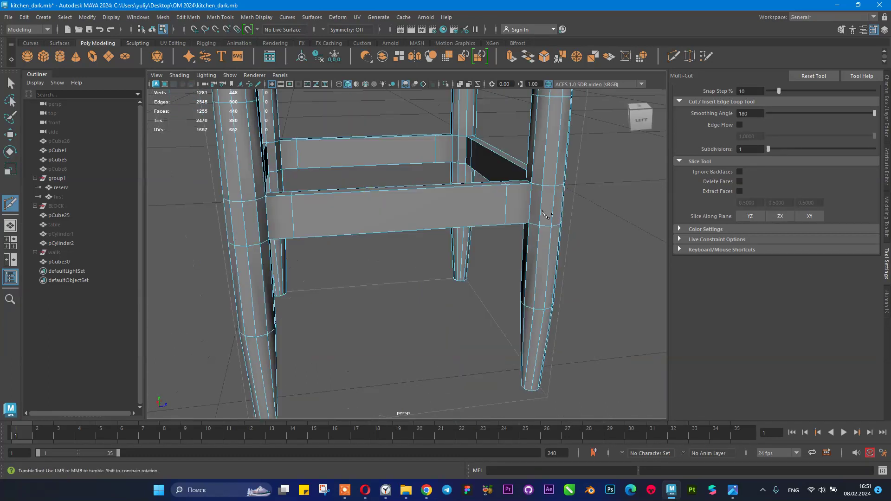
{"action": "left_click_drag", "start_coordinate": [391, 204], "coordinate": [403, 221], "text": "alt"}
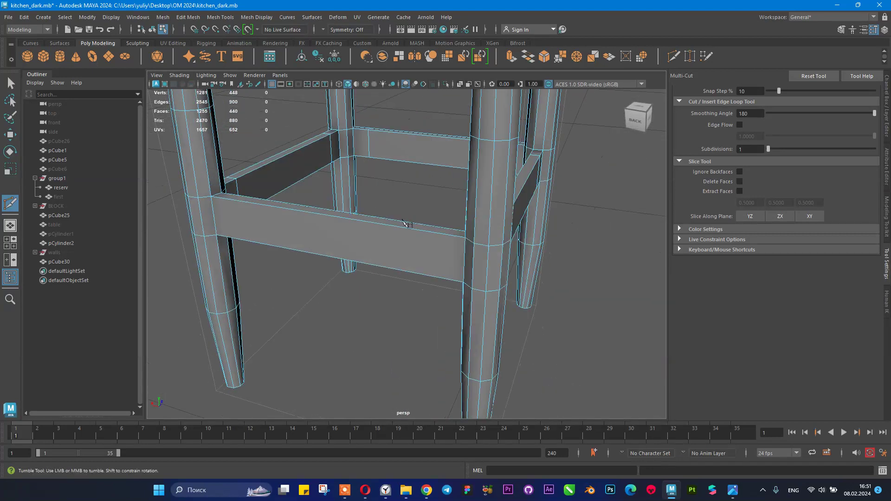
{"action": "left_click", "coordinate": [435, 236], "text": "ctrl"}
{"action": "left_click_drag", "start_coordinate": [419, 199], "coordinate": [345, 218], "text": "alt"}
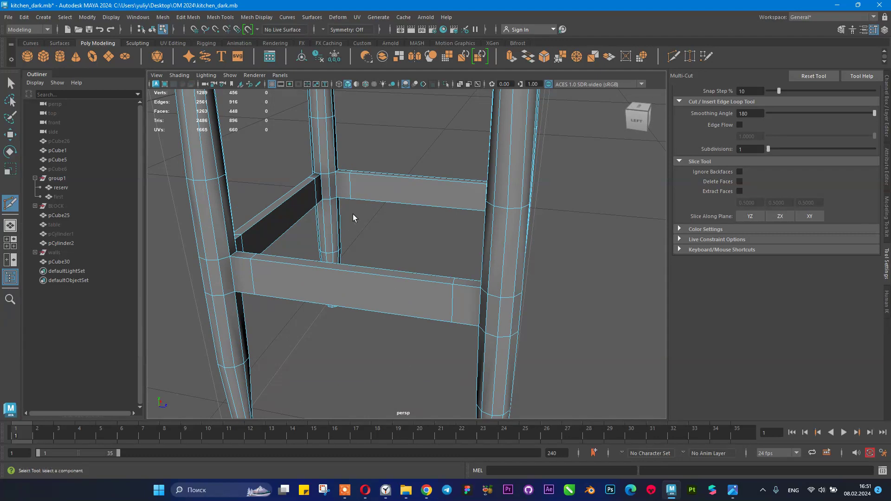
{"action": "key", "text": "q"}
{"action": "left_click", "coordinate": [369, 193]}
{"action": "key", "text": "F8"}
- Preview the whole stool frame smoothed to check how the added edge loops shape the crossbar joints
{"action": "left_click_drag", "start_coordinate": [400, 184], "coordinate": [399, 189], "text": "alt"}
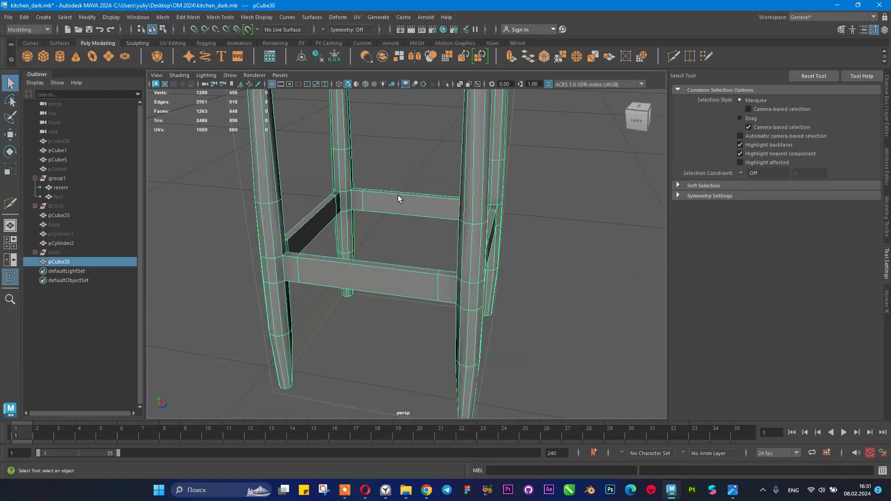
{"action": "scroll", "coordinate": [402, 194], "scroll_direction": "down", "scroll_amount": 5}
{"action": "scroll", "coordinate": [402, 194], "scroll_direction": "up", "scroll_amount": 3}
{"action": "key", "text": "3"}
{"action": "left_click", "coordinate": [409, 176]}
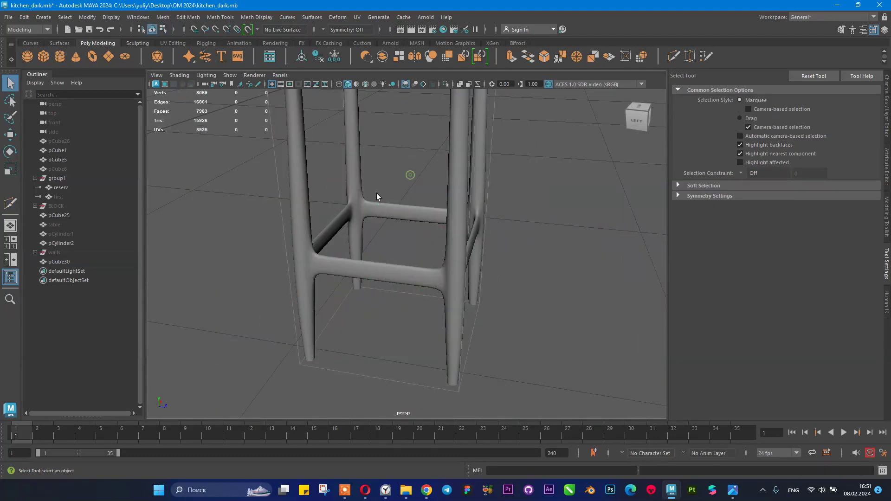
{"action": "scroll", "coordinate": [397, 183], "scroll_direction": "down", "scroll_amount": 8}
{"action": "left_click", "coordinate": [389, 220]}
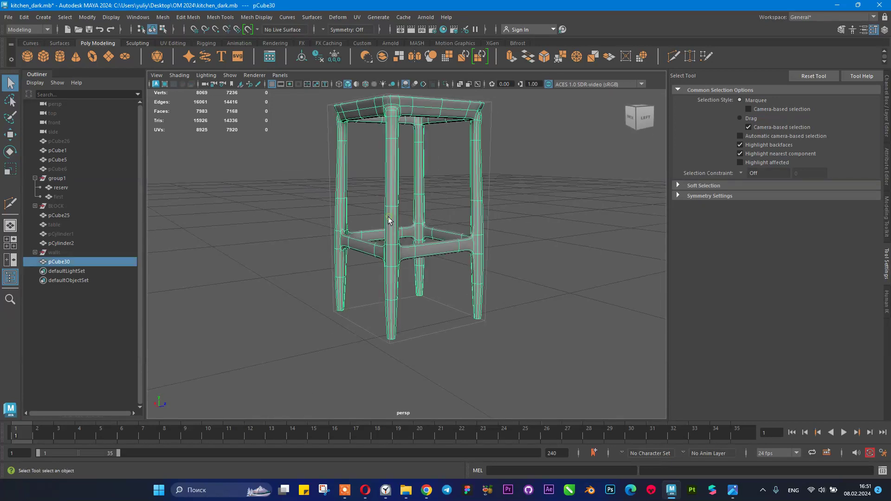
{"action": "key", "text": "1"}
- Compare the crossbars' shape and their joints with the legs against the stool in the reference photo
{"action": "scroll", "coordinate": [493, 297], "scroll_direction": "up", "scroll_amount": 5}
{"action": "left_click_drag", "start_coordinate": [493, 297], "coordinate": [395, 259], "text": "alt"}
{"action": "middle_click_drag", "start_coordinate": [394, 260], "coordinate": [436, 253], "text": "alt"}
{"action": "right_click_drag", "start_coordinate": [420, 257], "coordinate": [469, 274], "text": "alt"}
{"action": "left_click", "coordinate": [735, 496]}
{"action": "left_click", "coordinate": [734, 496]}
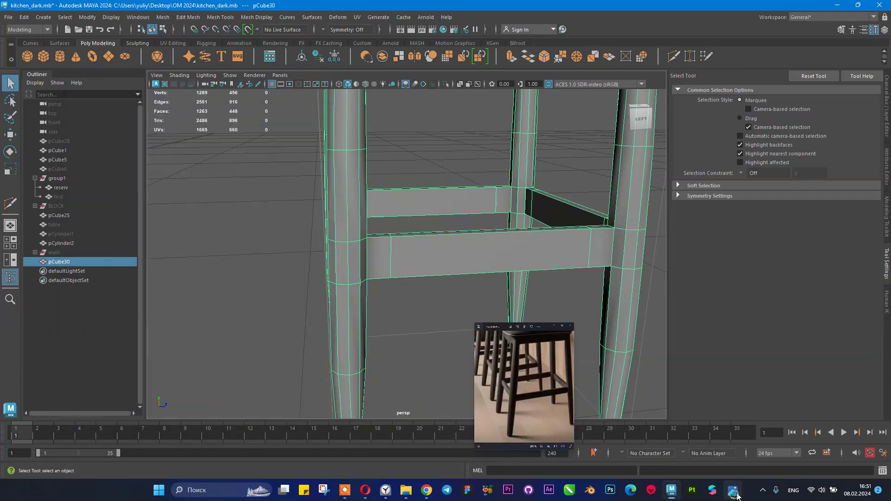
- Try scaling the side crossbar's two end edge loops outward along its length by about 1.2 and preview the frame smoothed
{"action": "left_click_drag", "start_coordinate": [446, 217], "coordinate": [402, 223], "text": "alt"}
{"action": "scroll", "coordinate": [402, 224], "scroll_direction": "up", "scroll_amount": 3}
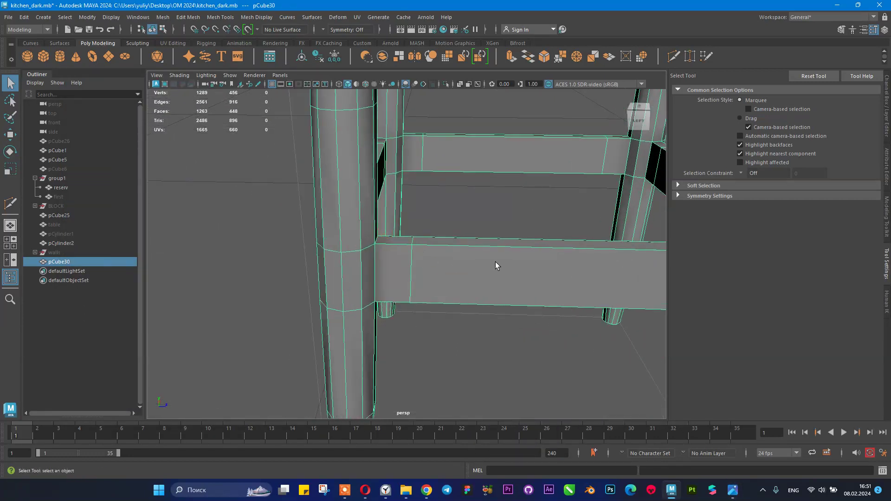
{"action": "middle_click_drag", "start_coordinate": [495, 262], "coordinate": [430, 252], "text": "alt"}
{"action": "scroll", "coordinate": [425, 254], "scroll_direction": "down", "scroll_amount": 5}
{"action": "right_click_drag", "start_coordinate": [412, 259], "coordinate": [404, 149]}
{"action": "double_click", "coordinate": [353, 258]}
{"action": "key", "text": "r"}
{"action": "left_click_drag", "start_coordinate": [468, 263], "coordinate": [475, 265]}
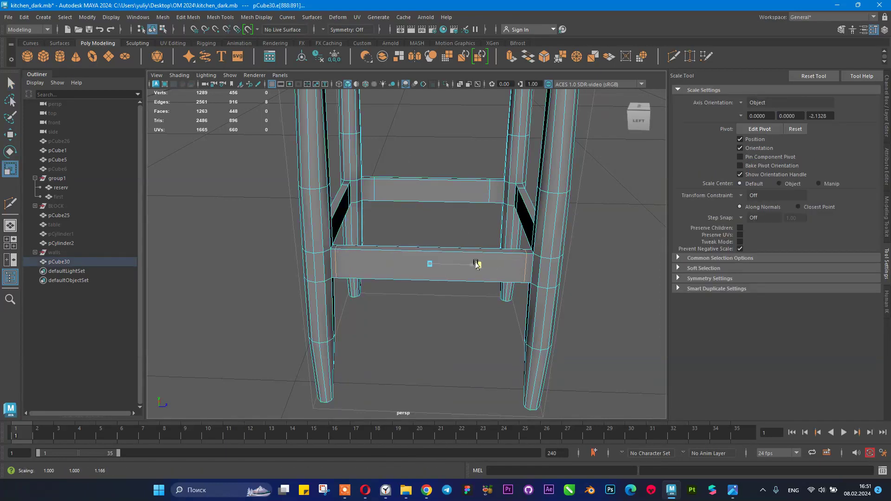
{"action": "key", "text": "3"}
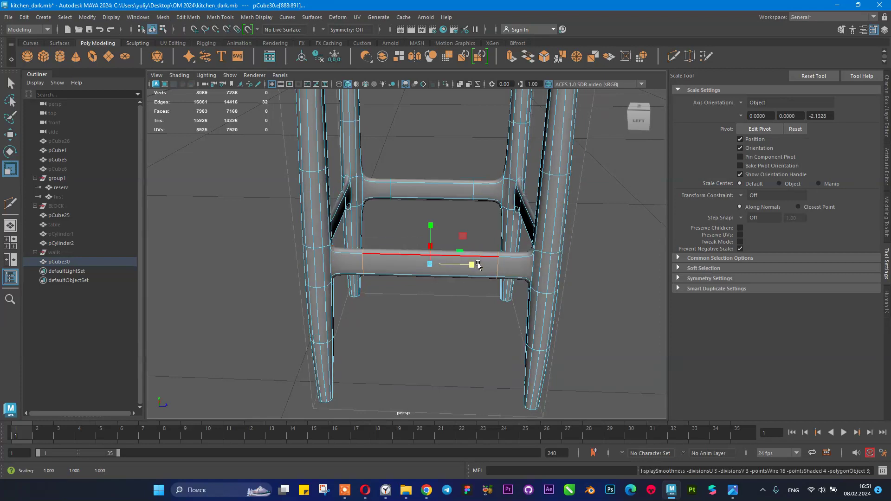
{"action": "mouse_move", "coordinate": [472, 264]}
{"action": "left_mouse_down", "text": "alt"}
{"action": "mouse_move", "coordinate": [432, 247]}
{"action": "mouse_move", "coordinate": [473, 247]}
{"action": "mouse_move", "coordinate": [470, 257]}
{"action": "left_mouse_up", "text": "alt"}
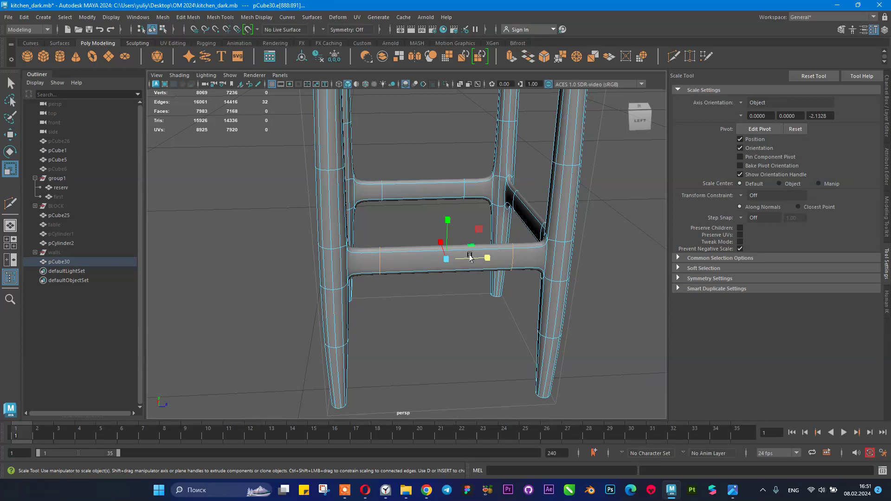
- Try pushing the same crossbar's end loops further toward the legs and check the smoothed joints against the whole stool
{"action": "key", "text": "1"}
{"action": "left_click_drag", "start_coordinate": [470, 255], "coordinate": [444, 236], "text": "alt"}
{"action": "right_click_drag", "start_coordinate": [511, 266], "coordinate": [544, 273], "text": "alt"}
{"action": "left_click", "coordinate": [486, 262]}
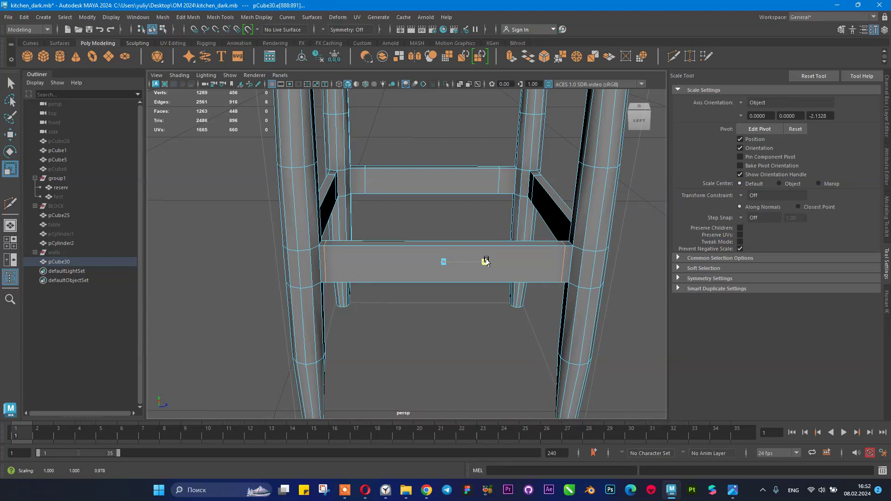
{"action": "key", "text": "ctrl+z"}
{"action": "left_click_drag", "start_coordinate": [486, 262], "coordinate": [486, 262]}
{"action": "scroll", "coordinate": [486, 262], "scroll_direction": "down", "scroll_amount": 5}
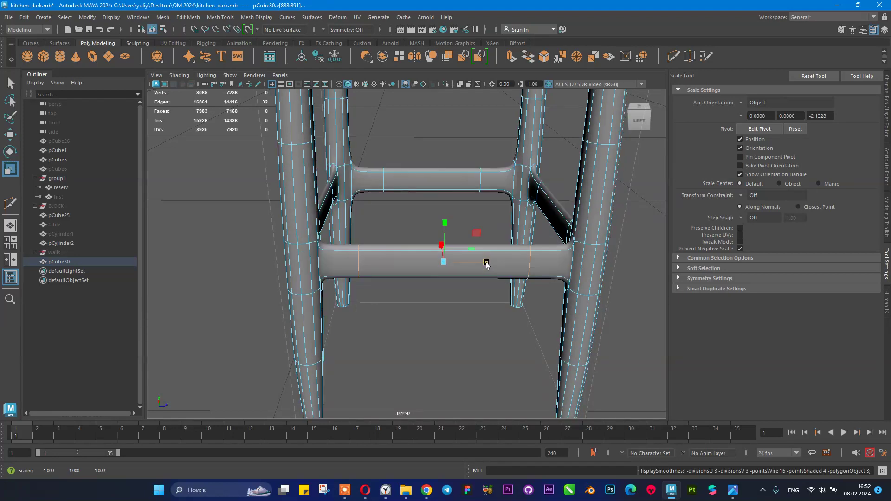
{"action": "mouse_move", "coordinate": [466, 234]}
{"action": "left_mouse_down", "text": "alt"}
{"action": "mouse_move", "coordinate": [372, 225]}
{"action": "mouse_move", "coordinate": [461, 225]}
{"action": "left_mouse_up", "text": "alt"}
{"action": "scroll", "coordinate": [469, 225], "scroll_direction": "up", "scroll_amount": 5}
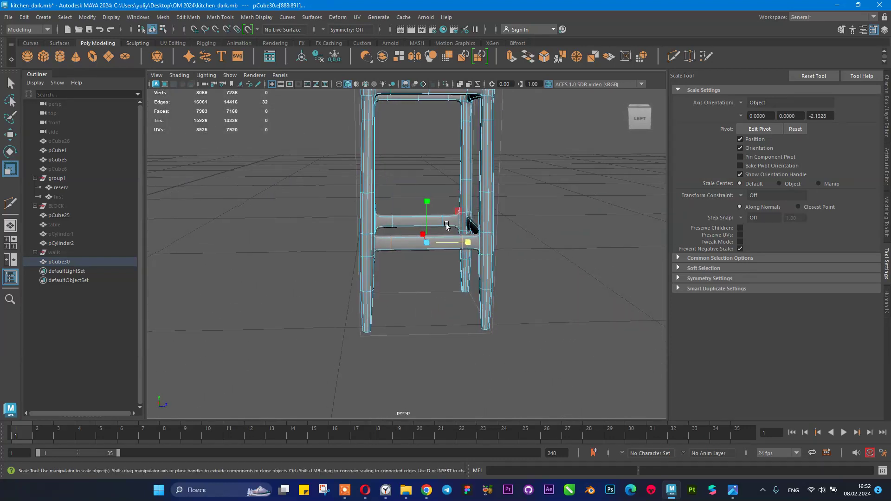
- Undo the scaling of the crossbar's end loops and return the frame to its unsmoothed display
{"action": "key", "text": "ctrl+z"}
{"action": "key", "text": "ctrl+z"}
{"action": "key", "text": "ctrl+z"}
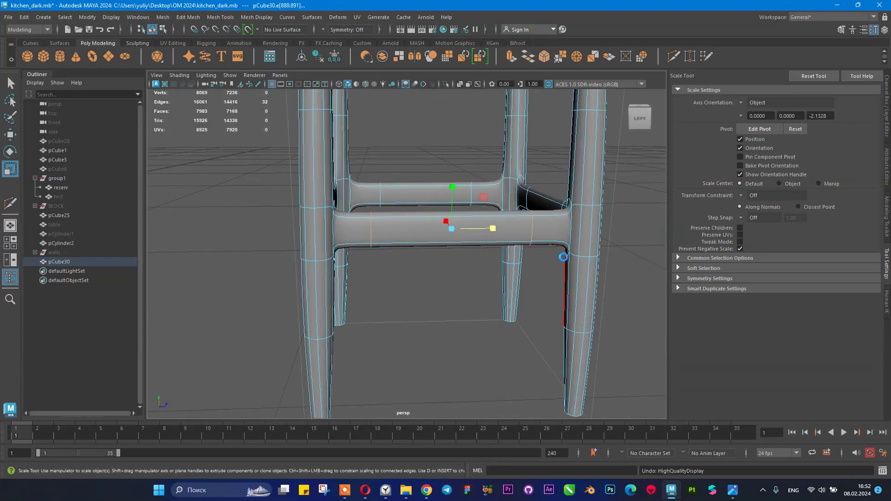
{"action": "key", "text": "ctrl+z"}
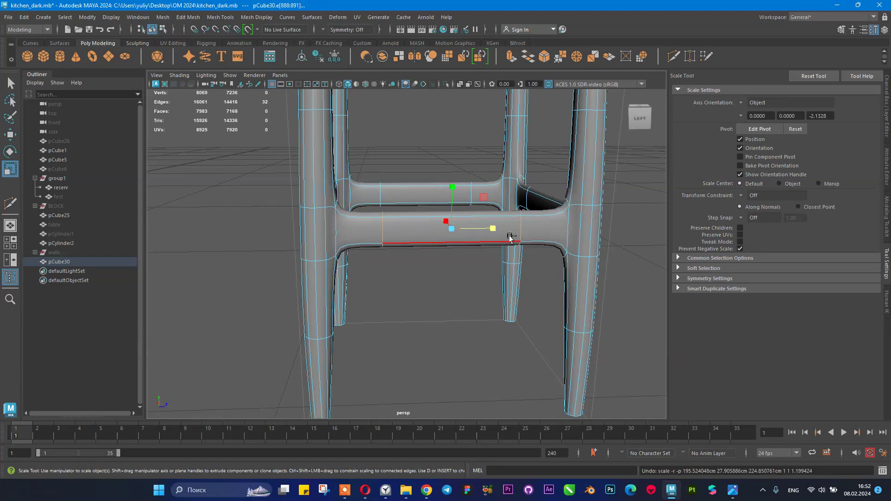
{"action": "key", "text": "ctrl+z"}
{"action": "key", "text": "1"}
{"action": "left_click_drag", "start_coordinate": [506, 235], "coordinate": [390, 233], "text": "alt"}
- Try inserting two horizontal edge loops with Multi-Cut near the crossbars' upper and lower edges, snapped to 10%, and preview them smoothed
{"action": "right_click_drag", "start_coordinate": [390, 233], "coordinate": [404, 193]}
{"action": "right_click_drag", "start_coordinate": [443, 206], "coordinate": [305, 211], "text": "alt"}
{"action": "scroll", "coordinate": [305, 211], "scroll_direction": "down", "scroll_amount": 8}
{"action": "scroll", "coordinate": [486, 290], "scroll_direction": "up", "scroll_amount": 4}
{"action": "left_click_drag", "start_coordinate": [487, 290], "coordinate": [365, 258], "text": "alt"}
{"action": "scroll", "coordinate": [374, 268], "scroll_direction": "up", "scroll_amount": 1}
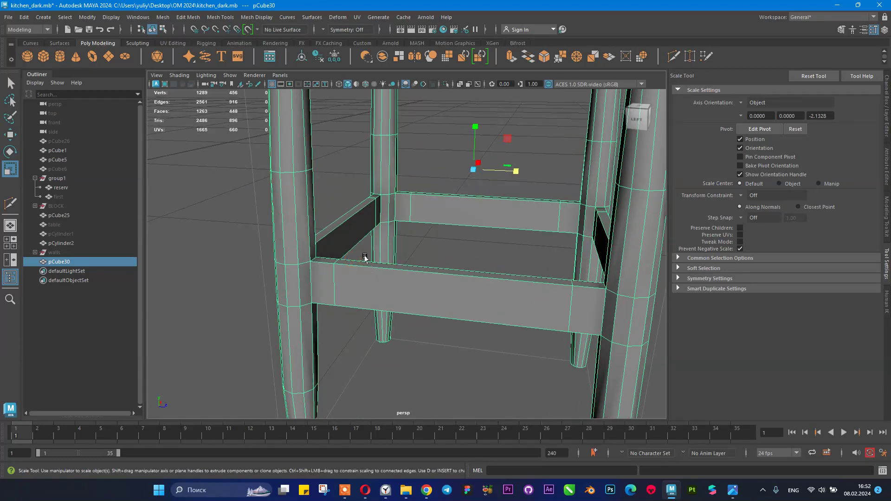
{"action": "right_click_drag", "start_coordinate": [372, 231], "coordinate": [346, 234], "text": "shift"}
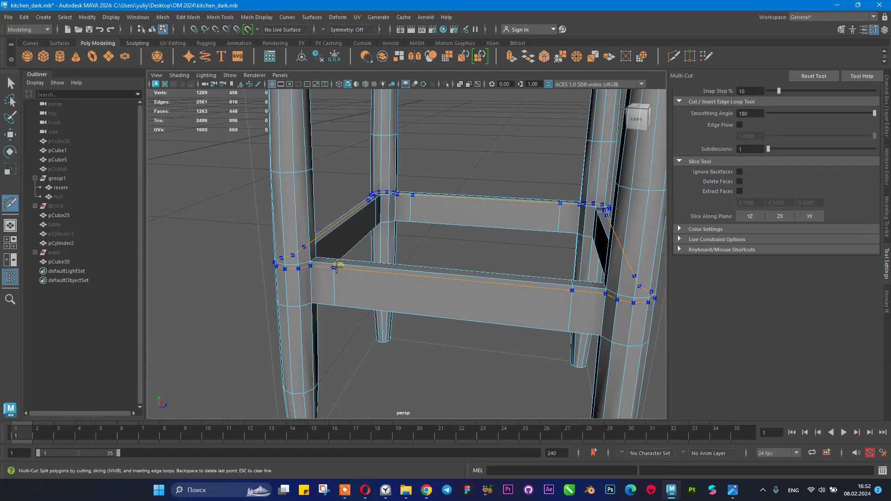
{"action": "left_click", "coordinate": [336, 268], "text": "ctrl+shift"}
{"action": "left_click", "coordinate": [338, 300], "text": "ctrl+shift"}
{"action": "left_click_drag", "start_coordinate": [455, 264], "coordinate": [501, 247], "text": "alt"}
{"action": "key", "text": "3"}
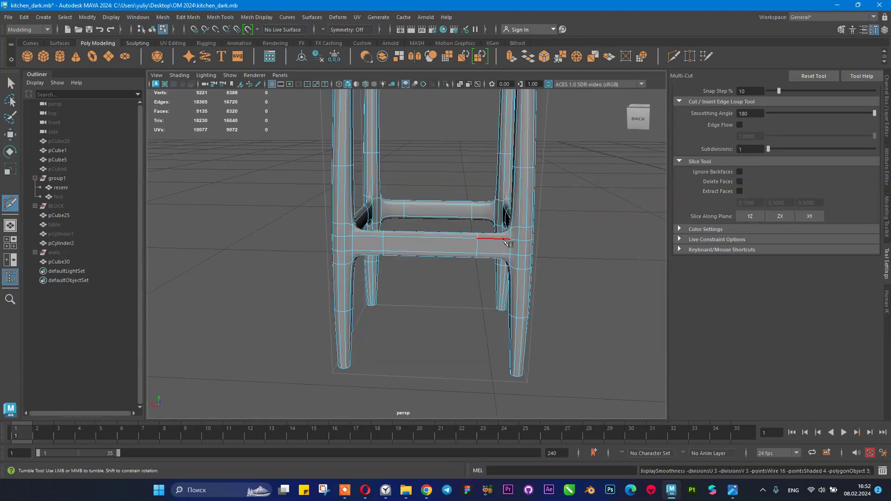
{"action": "left_click_drag", "start_coordinate": [589, 240], "coordinate": [548, 238], "text": "alt"}
- Undo both horizontal edge loops and preview the crossbars smoothed without them
{"action": "left_click", "coordinate": [537, 235], "text": "ctrl"}
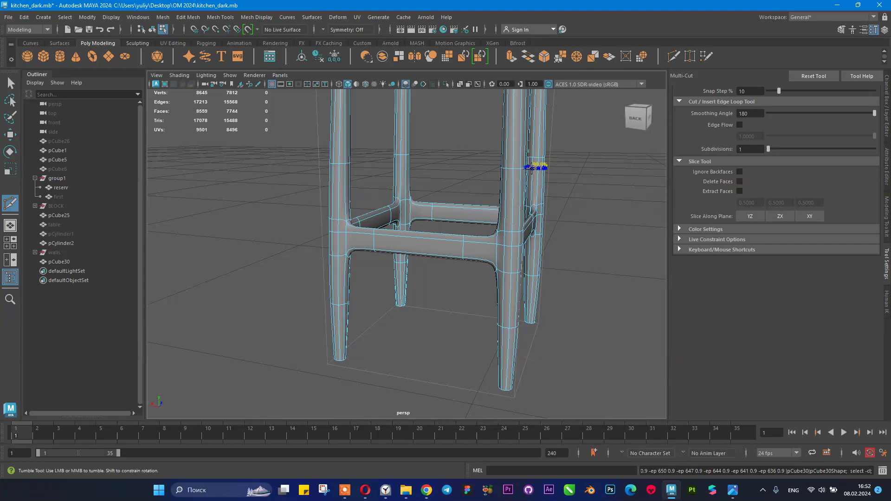
{"action": "left_click_drag", "start_coordinate": [512, 175], "coordinate": [442, 204], "text": "alt"}
{"action": "key", "text": "1"}
{"action": "right_click_drag", "start_coordinate": [442, 204], "coordinate": [427, 204], "text": "alt"}
{"action": "middle_click_drag", "start_coordinate": [431, 204], "coordinate": [452, 258], "text": "alt"}
{"action": "left_click_drag", "start_coordinate": [452, 259], "coordinate": [420, 245], "text": "alt"}
{"action": "middle_click_drag", "start_coordinate": [420, 245], "coordinate": [423, 190], "text": "alt"}
{"action": "right_click_drag", "start_coordinate": [327, 227], "coordinate": [430, 249], "text": "alt"}
{"action": "mouse_move", "coordinate": [430, 249]}
{"action": "left_mouse_down", "text": "alt"}
{"action": "mouse_move", "coordinate": [420, 255]}
{"action": "mouse_move", "coordinate": [437, 253]}
{"action": "left_mouse_up", "text": "alt"}
{"action": "right_click_drag", "start_coordinate": [436, 252], "coordinate": [359, 241], "text": "alt"}
{"action": "key", "text": "3"}
- Try inserting one vertical edge loop on the side crossbar beside the leg, review its smoothed joint, and undo the loop
{"action": "right_click_drag", "start_coordinate": [496, 242], "coordinate": [462, 241], "text": "alt"}
{"action": "left_click_drag", "start_coordinate": [462, 241], "coordinate": [482, 224], "text": "alt"}
{"action": "right_click_drag", "start_coordinate": [485, 226], "coordinate": [404, 269], "text": "alt"}
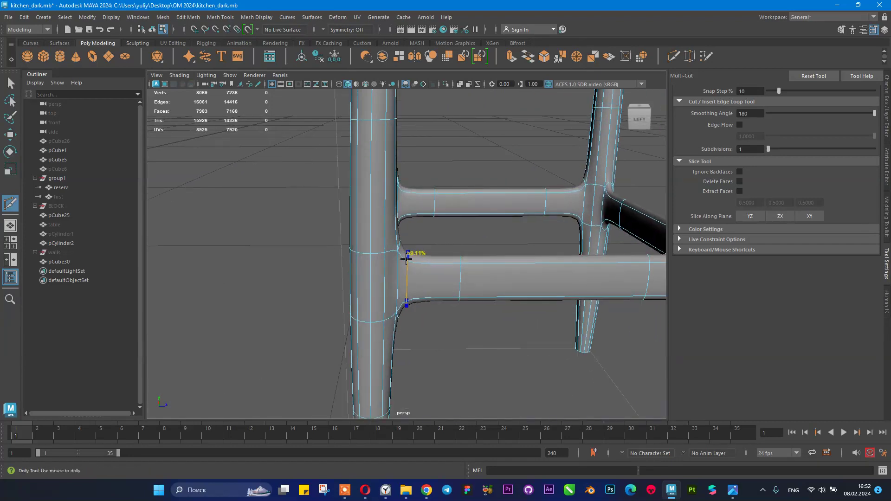
{"action": "left_click", "coordinate": [406, 259], "text": "ctrl"}
{"action": "right_click_drag", "start_coordinate": [476, 227], "coordinate": [459, 228], "text": "alt"}
{"action": "left_click_drag", "start_coordinate": [460, 228], "coordinate": [421, 232], "text": "alt"}
{"action": "middle_click_drag", "start_coordinate": [559, 257], "coordinate": [493, 246], "text": "alt"}
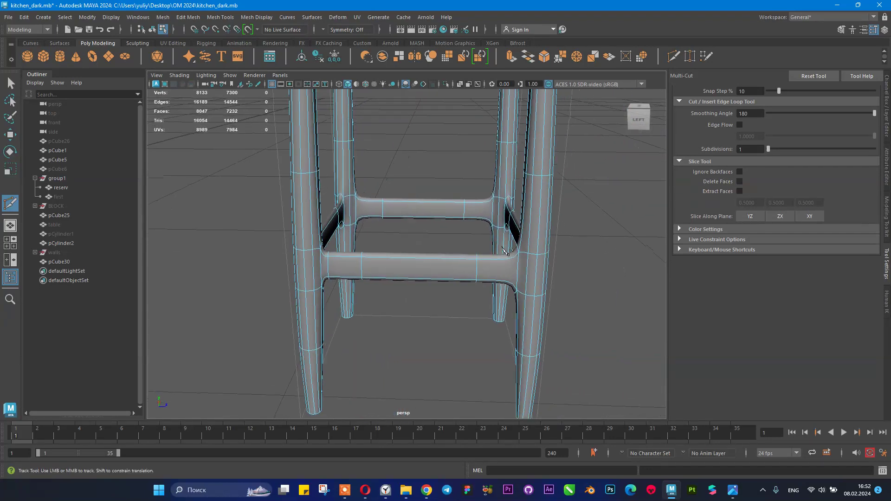
{"action": "right_click_drag", "start_coordinate": [493, 246], "coordinate": [531, 253], "text": "alt"}
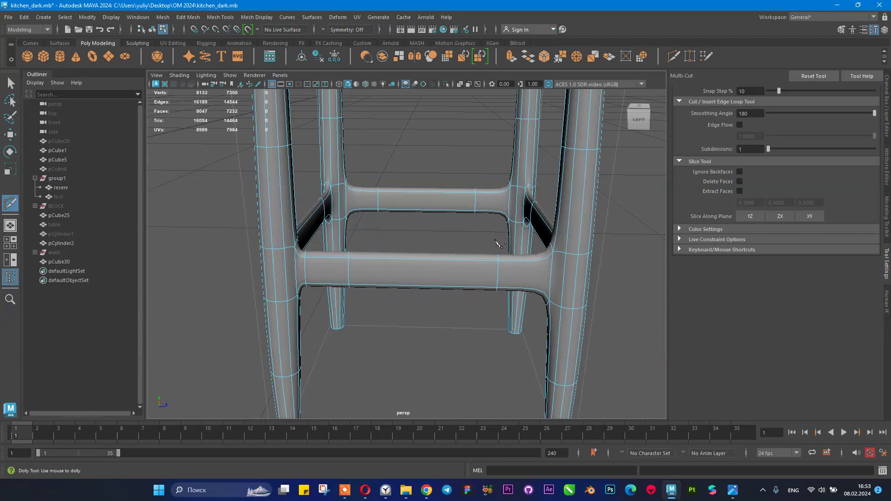
{"action": "key", "text": "ctrl+z"}
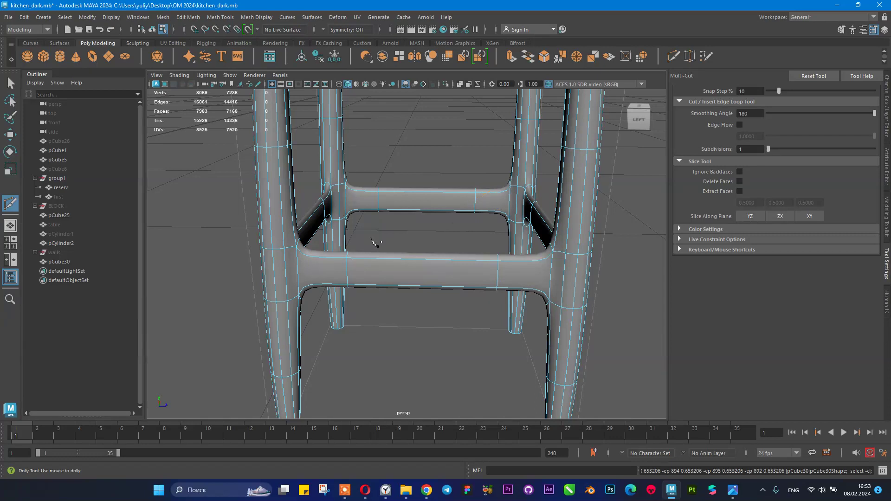
- Insert a vertical edge loop tight against the leg at each end of the first side crossbar to sharpen the smoothed joints
{"action": "middle_click_drag", "start_coordinate": [314, 254], "coordinate": [342, 242], "text": "alt"}
{"action": "right_click_drag", "start_coordinate": [342, 242], "coordinate": [399, 263], "text": "alt"}
{"action": "scroll", "coordinate": [400, 266], "scroll_direction": "up", "scroll_amount": 1}
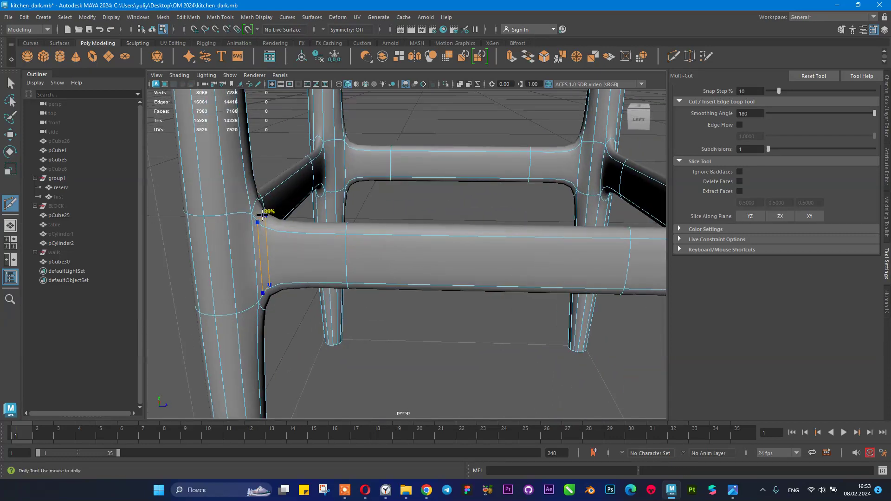
{"action": "left_click", "coordinate": [262, 215], "text": "ctrl"}
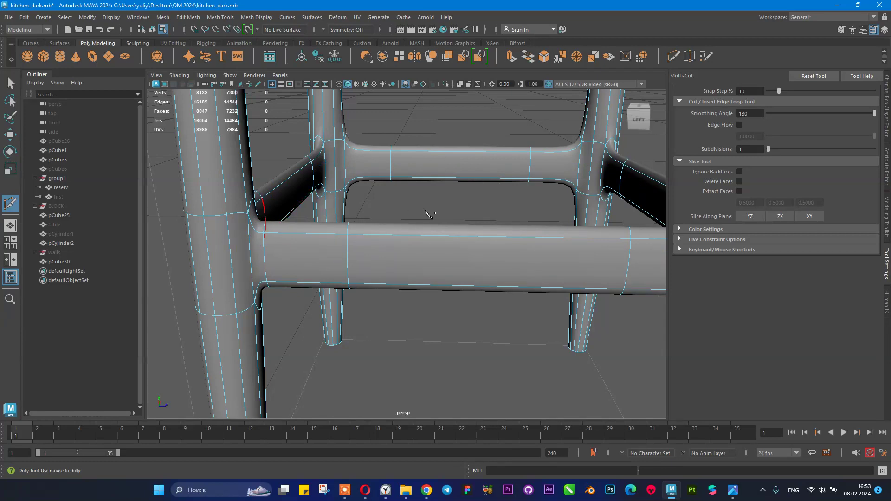
{"action": "middle_click_drag", "start_coordinate": [428, 214], "coordinate": [408, 214], "text": "alt"}
{"action": "scroll", "coordinate": [407, 214], "scroll_direction": "down", "scroll_amount": 4}
{"action": "scroll", "coordinate": [371, 235], "scroll_direction": "up", "scroll_amount": 6}
{"action": "middle_click_drag", "start_coordinate": [349, 220], "coordinate": [382, 224], "text": "alt"}
{"action": "left_click", "coordinate": [279, 209], "text": "ctrl"}
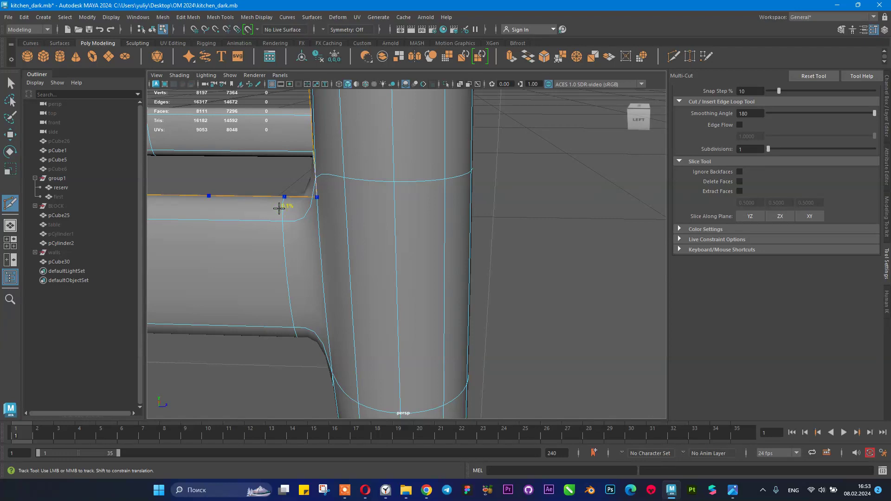
- Insert a vertical edge loop close to the leg at each end of the back crossbar
{"action": "left_click_drag", "start_coordinate": [445, 212], "coordinate": [418, 227], "text": "alt"}
{"action": "middle_click_drag", "start_coordinate": [417, 227], "coordinate": [463, 249], "text": "alt"}
{"action": "scroll", "coordinate": [466, 250], "scroll_direction": "up", "scroll_amount": 4}
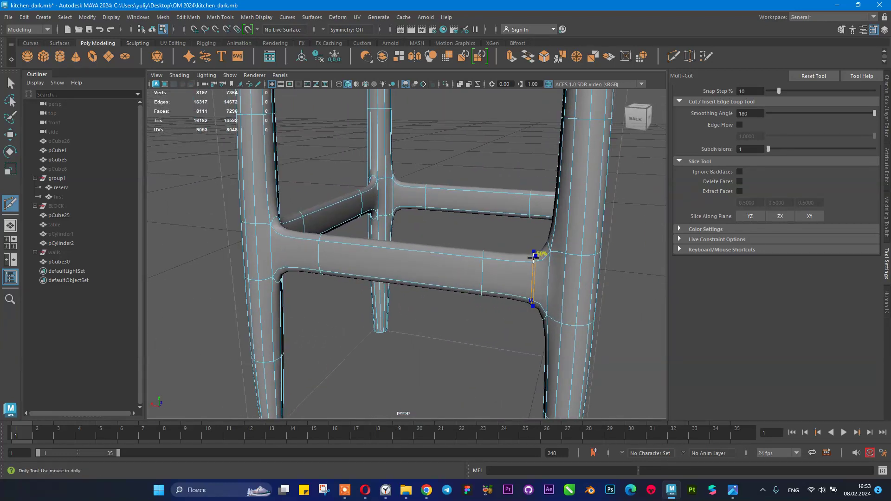
{"action": "left_click", "coordinate": [538, 259], "text": "ctrl"}
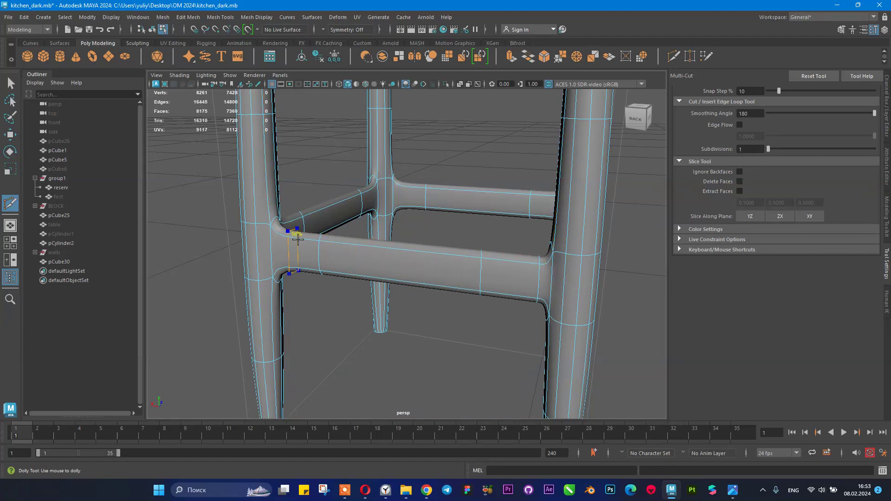
{"action": "left_click", "coordinate": [278, 231], "text": "ctrl"}
- Insert matching edge loops close to the legs at both ends of the opposite side crossbar
{"action": "left_click_drag", "start_coordinate": [439, 208], "coordinate": [586, 224], "text": "alt"}
{"action": "left_click", "coordinate": [588, 253]}
{"action": "left_click", "coordinate": [592, 219], "text": "ctrl"}
{"action": "left_click", "coordinate": [407, 198]}
{"action": "key", "text": "Return"}
- Insert the last pair of edge loops close to the legs at both ends of the front crossbar
{"action": "left_click_drag", "start_coordinate": [487, 195], "coordinate": [406, 231], "text": "alt"}
{"action": "middle_click_drag", "start_coordinate": [404, 227], "coordinate": [443, 255], "text": "alt"}
{"action": "right_click_drag", "start_coordinate": [444, 255], "coordinate": [560, 255], "text": "alt"}
{"action": "middle_click_drag", "start_coordinate": [566, 258], "coordinate": [515, 245], "text": "alt"}
{"action": "left_click", "coordinate": [551, 209]}
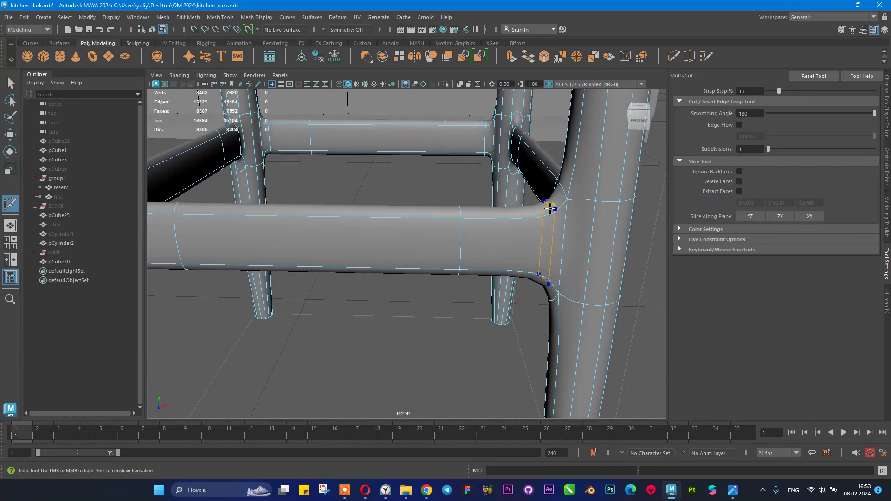
{"action": "middle_click_drag", "start_coordinate": [185, 199], "coordinate": [427, 204], "text": "alt"}
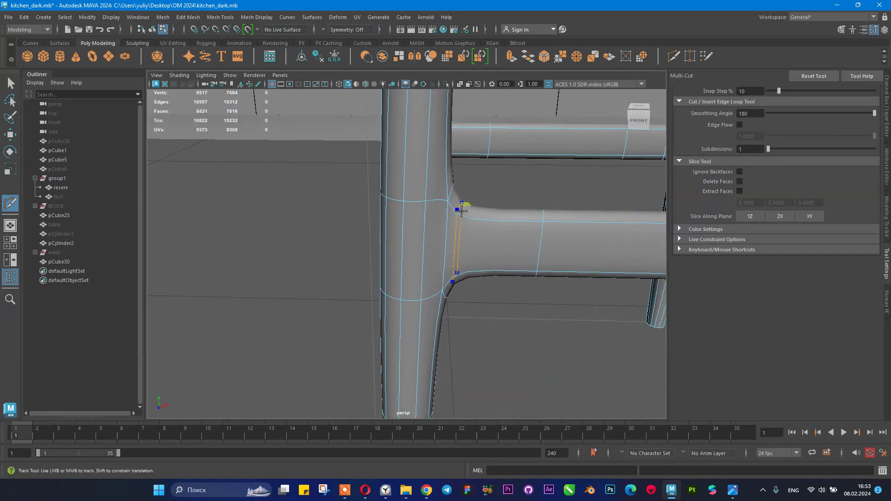
{"action": "left_click", "coordinate": [461, 210], "text": "ctrl"}
- Examine the whole smoothed stool frame and the tightened joints between its crossbars and legs
{"action": "right_click_drag", "start_coordinate": [489, 193], "coordinate": [462, 257], "text": "alt"}
{"action": "left_click_drag", "start_coordinate": [459, 254], "coordinate": [453, 261], "text": "alt"}
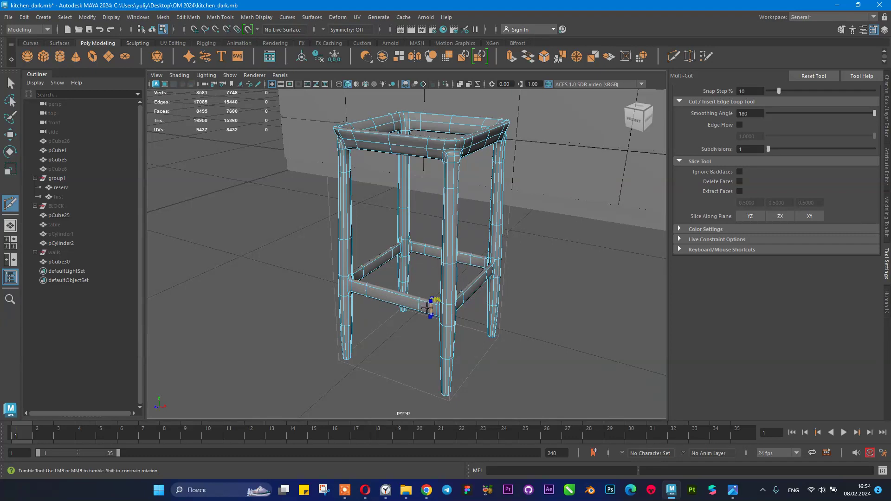
{"action": "key", "text": "ctrl"}
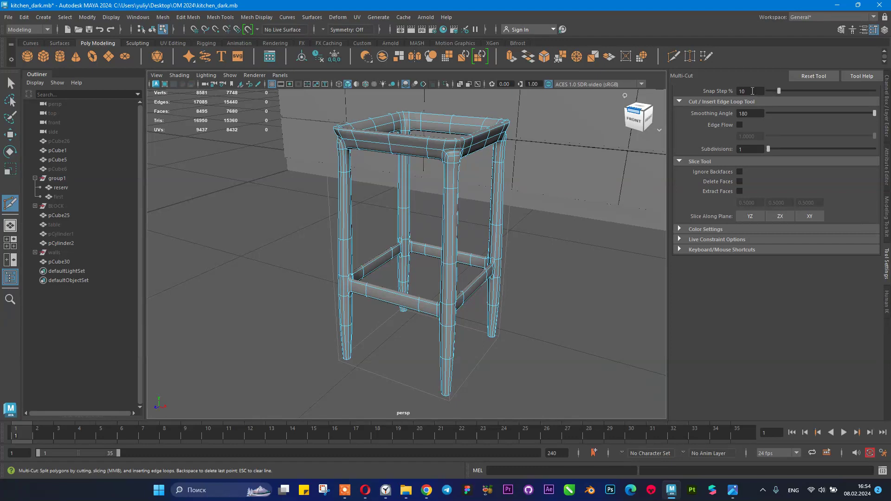
{"action": "right_click_drag", "start_coordinate": [492, 228], "coordinate": [540, 292], "text": "alt"}
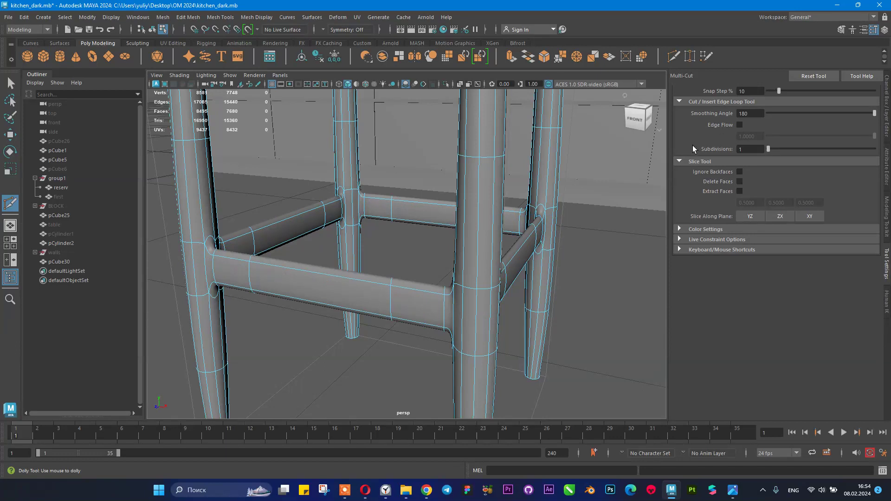
- Open the Multi-Cut tool's options and set its snap step to 10%
{"action": "key", "text": "q"}
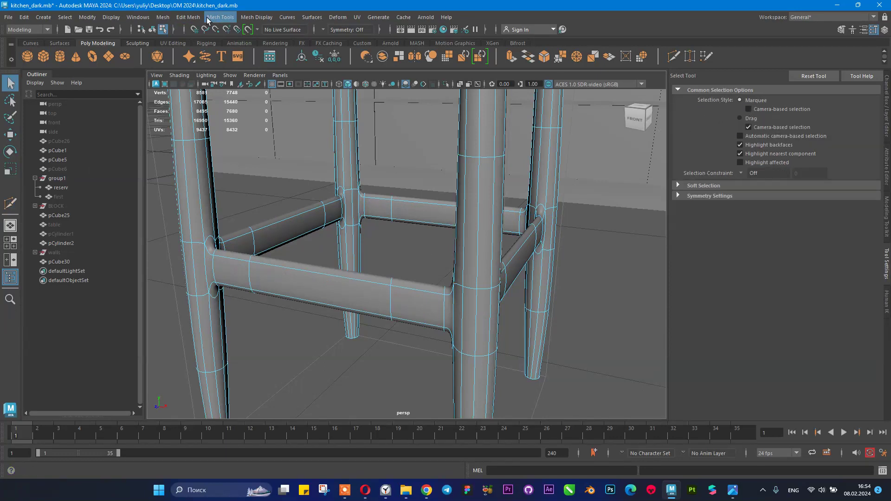
{"action": "left_click", "coordinate": [191, 17]}
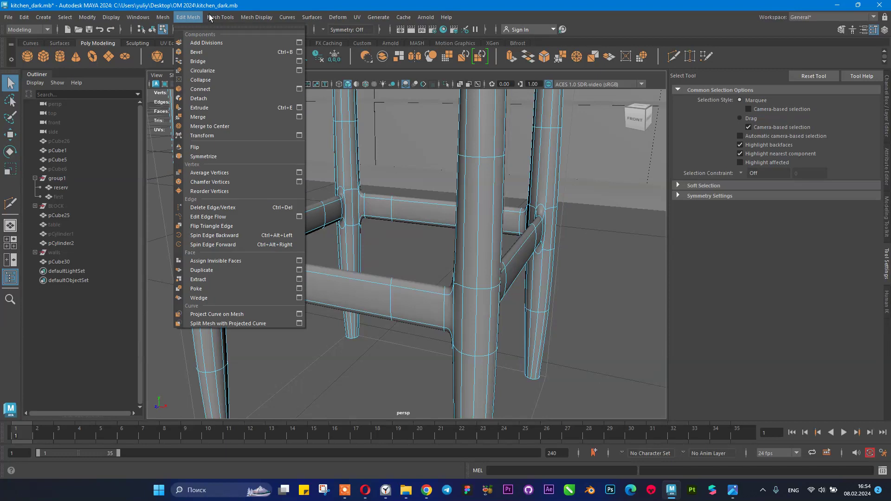
{"action": "mouse_move", "coordinate": [220, 18]}
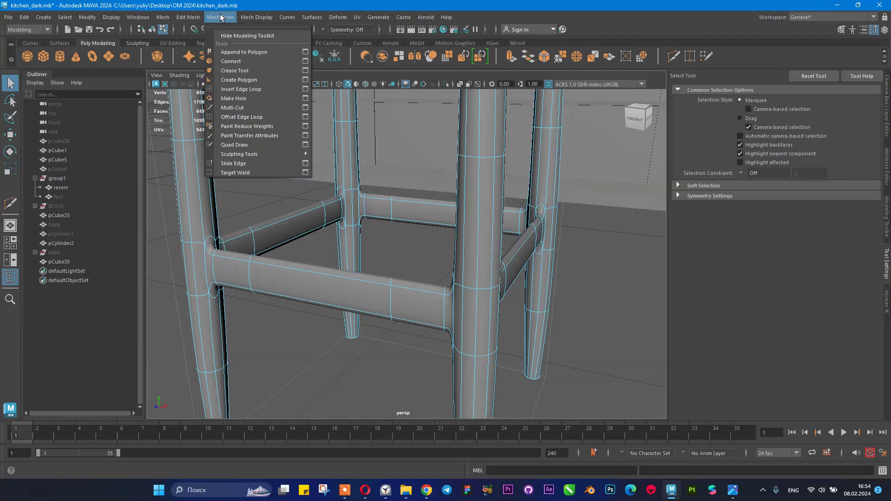
{"action": "left_click", "coordinate": [306, 111]}
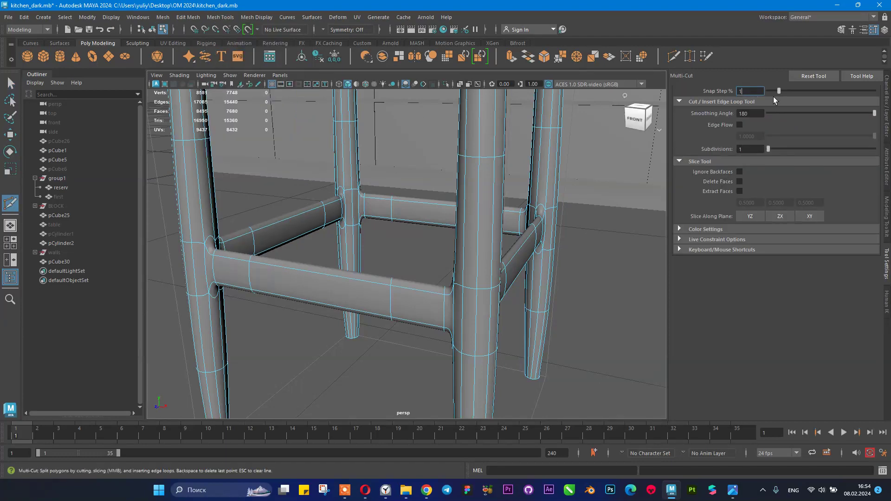
{"action": "key", "text": "Return"}
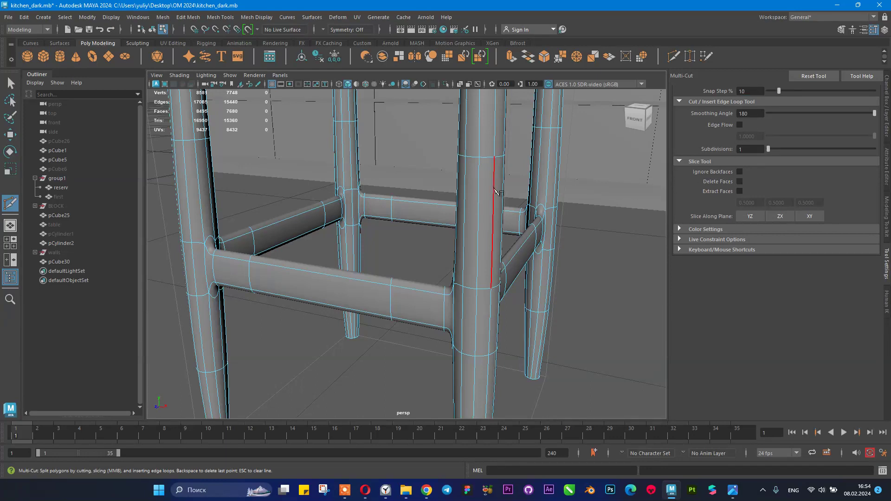
- Leave Multi-Cut and return the stool frame to object selection
{"action": "left_click_drag", "start_coordinate": [442, 218], "coordinate": [459, 223], "text": "alt"}
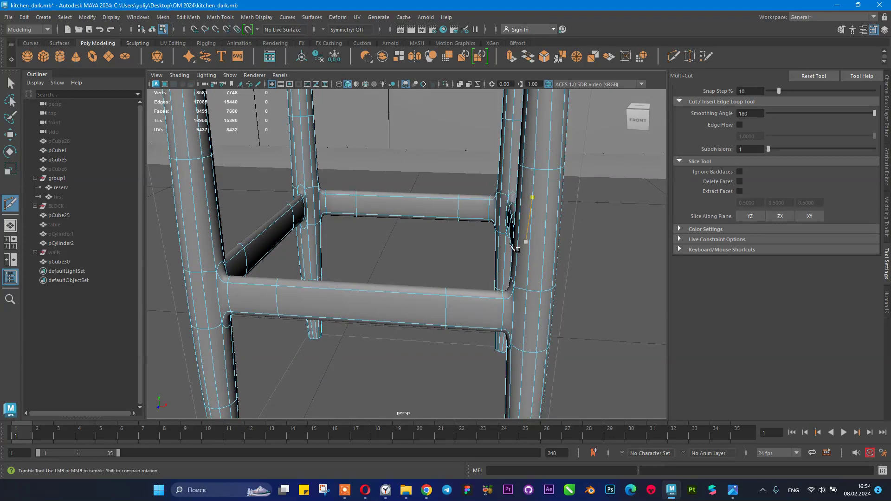
{"action": "right_click_drag", "start_coordinate": [531, 246], "coordinate": [497, 243], "text": "alt"}
{"action": "left_click_drag", "start_coordinate": [498, 243], "coordinate": [406, 220], "text": "alt"}
{"action": "key", "text": "q"}
{"action": "right_click_drag", "start_coordinate": [427, 217], "coordinate": [488, 178]}
{"action": "left_click", "coordinate": [503, 224]}
- Show the stool frame unsmoothed and save the kitchen scene with the frame selected
{"action": "middle_click_drag", "start_coordinate": [510, 238], "coordinate": [507, 273], "text": "alt"}
{"action": "right_click_drag", "start_coordinate": [508, 273], "coordinate": [448, 253], "text": "alt"}
{"action": "left_click_drag", "start_coordinate": [414, 237], "coordinate": [444, 276], "text": "alt"}
{"action": "left_click", "coordinate": [443, 276]}
{"action": "left_click", "coordinate": [489, 254]}
{"action": "left_click_drag", "start_coordinate": [490, 255], "coordinate": [406, 255], "text": "alt"}
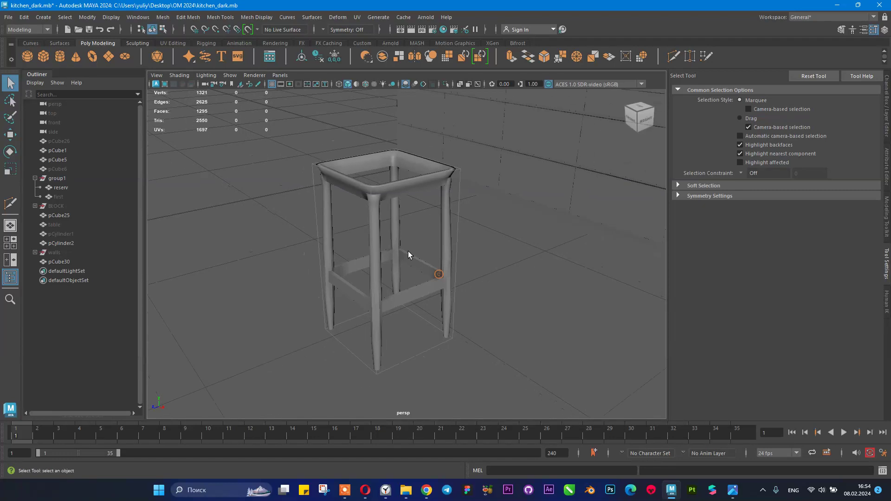
{"action": "left_click", "coordinate": [395, 196]}
{"action": "key", "text": "ctrl+s"}
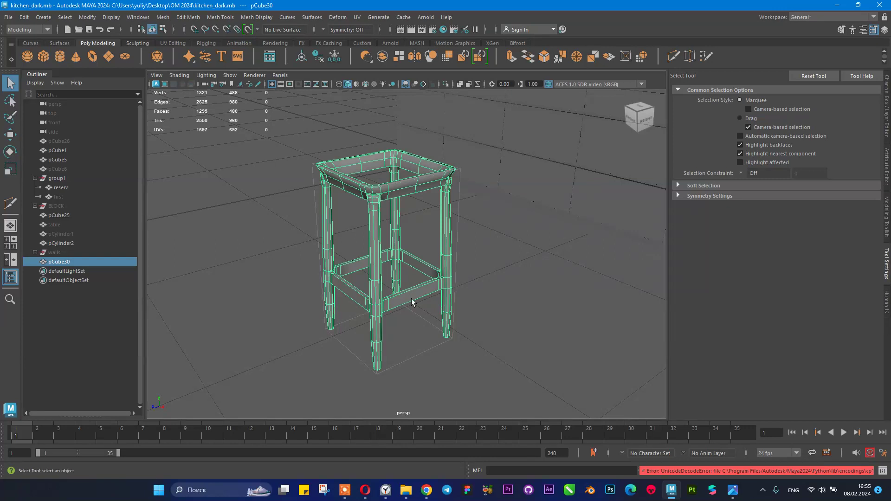
- Switch to the web browser and open the Sketchfab website in a new tab
{"action": "scroll", "coordinate": [488, 239], "scroll_direction": "down", "scroll_amount": 2}
{"action": "scroll", "coordinate": [488, 273], "scroll_direction": "up", "scroll_amount": 2}
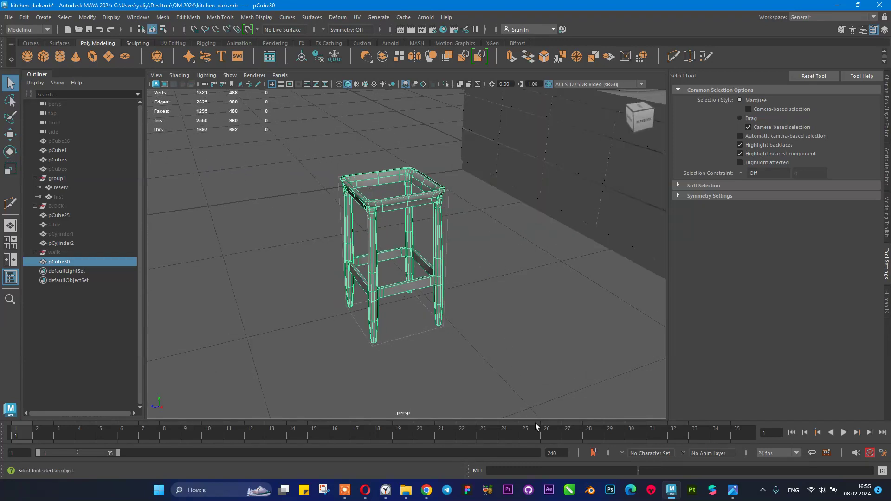
{"action": "left_click", "coordinate": [427, 492]}
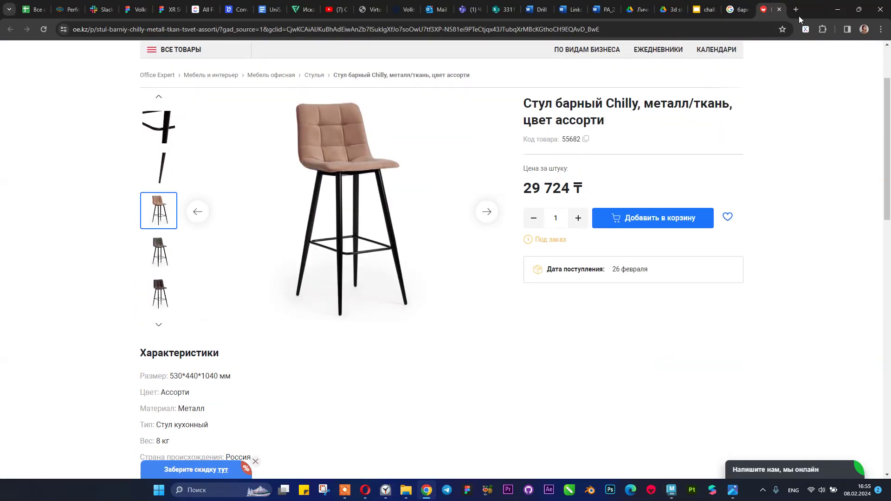
{"action": "left_click", "coordinate": [797, 10]}
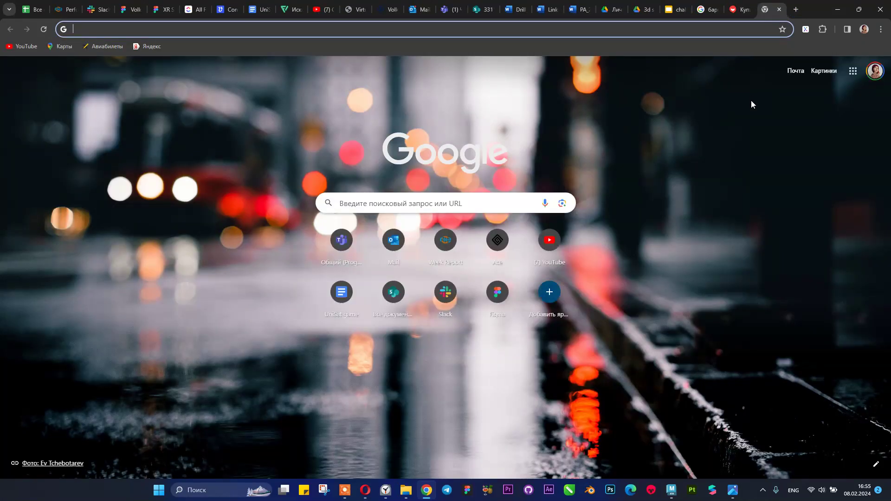
{"action": "type", "text": "sk"}
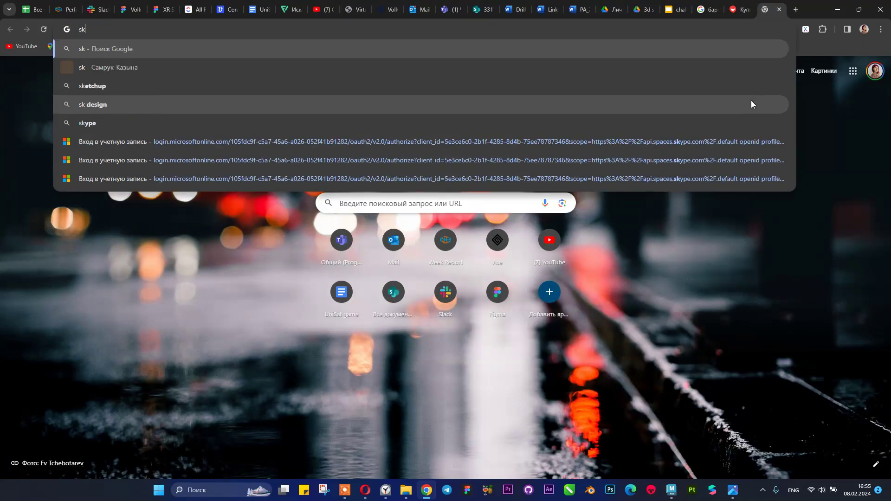
{"action": "type", "text": "e"}
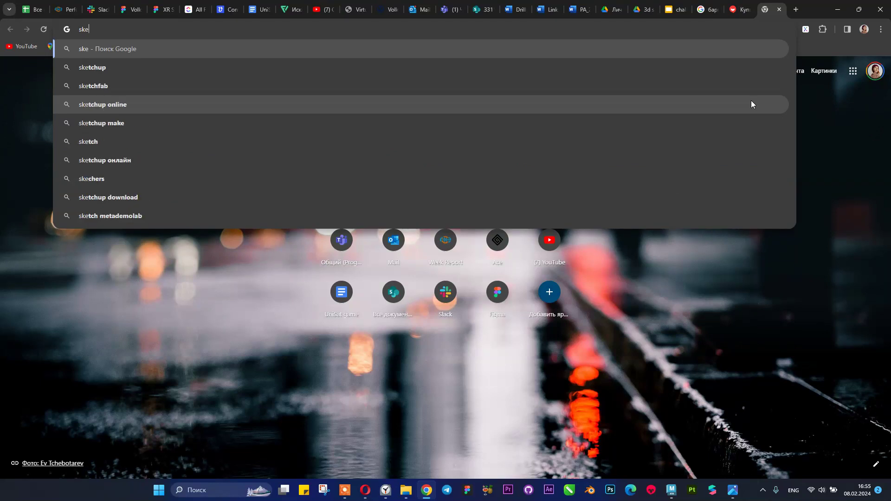
{"action": "key", "text": "Up"}
{"action": "key", "text": "Down"}
{"action": "key", "text": "Down"}
{"action": "key", "text": "Down"}
{"action": "key", "text": "Return"}
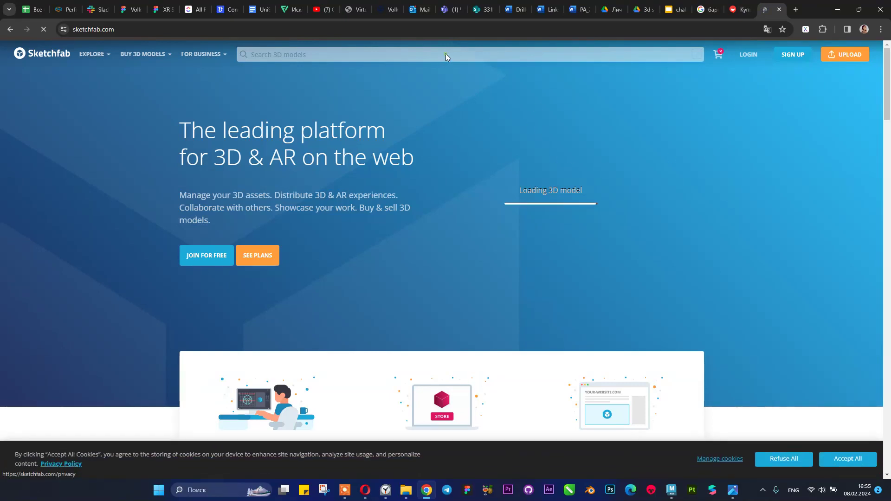
- Search Sketchfab for "flower" and limit the results to downloadable models
{"action": "left_click", "coordinate": [281, 55]}
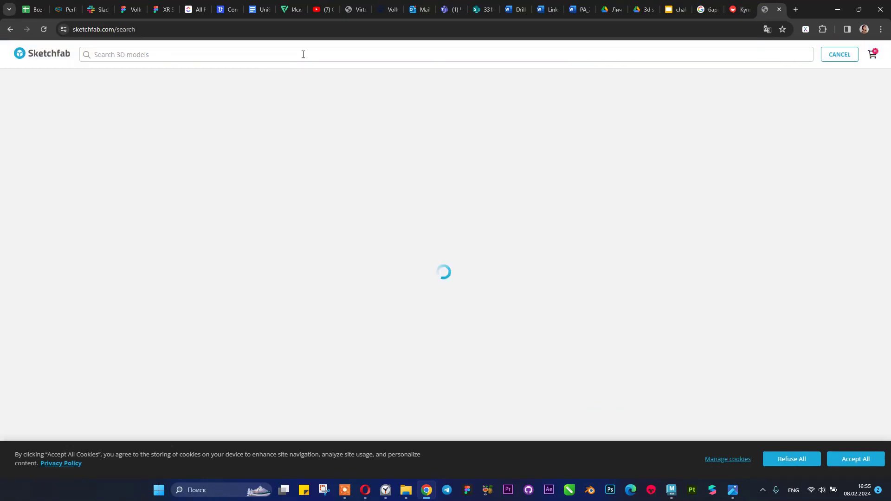
{"action": "type", "text": "flow"}
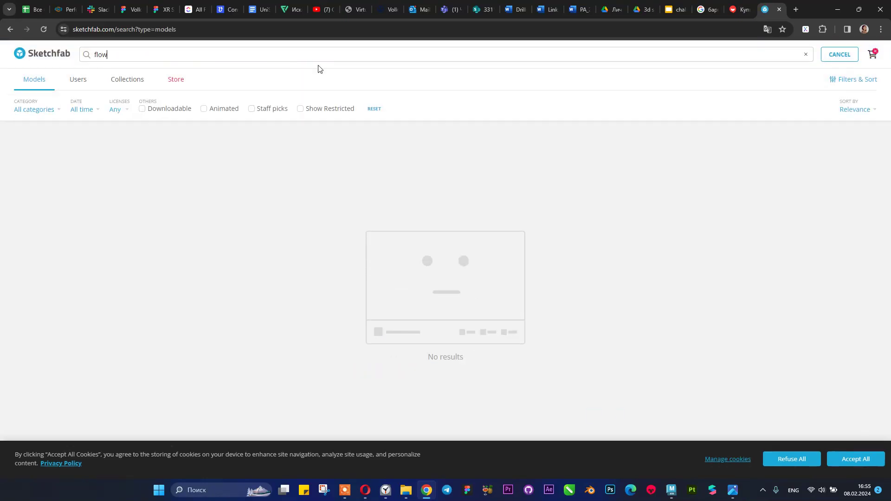
{"action": "type", "text": "er"}
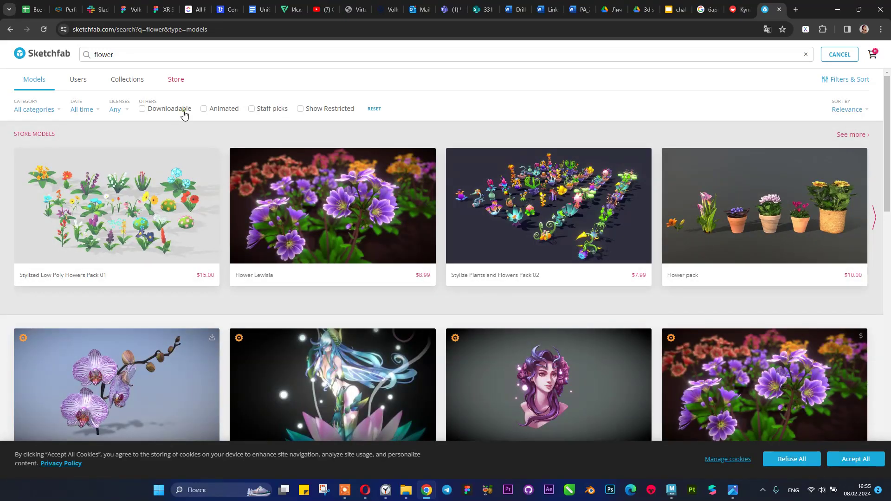
{"action": "left_click", "coordinate": [183, 112]}
- Browse the downloadable flower models for pieces that could decorate the kitchen scene
{"action": "scroll", "coordinate": [483, 93], "scroll_direction": "down", "scroll_amount": 3}
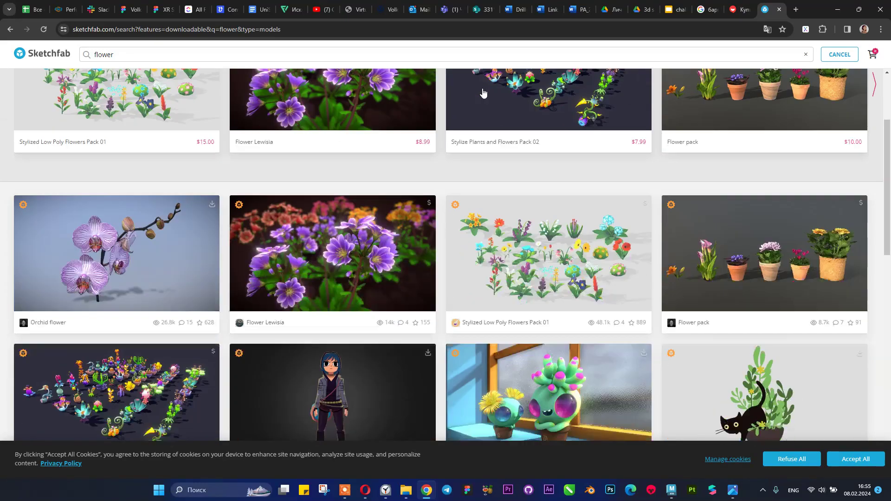
{"action": "scroll", "coordinate": [413, 134], "scroll_direction": "down", "scroll_amount": 4}
{"action": "scroll", "coordinate": [190, 229], "scroll_direction": "down", "scroll_amount": 3}
{"action": "scroll", "coordinate": [209, 208], "scroll_direction": "down", "scroll_amount": 3}
{"action": "scroll", "coordinate": [213, 200], "scroll_direction": "up", "scroll_amount": 10}
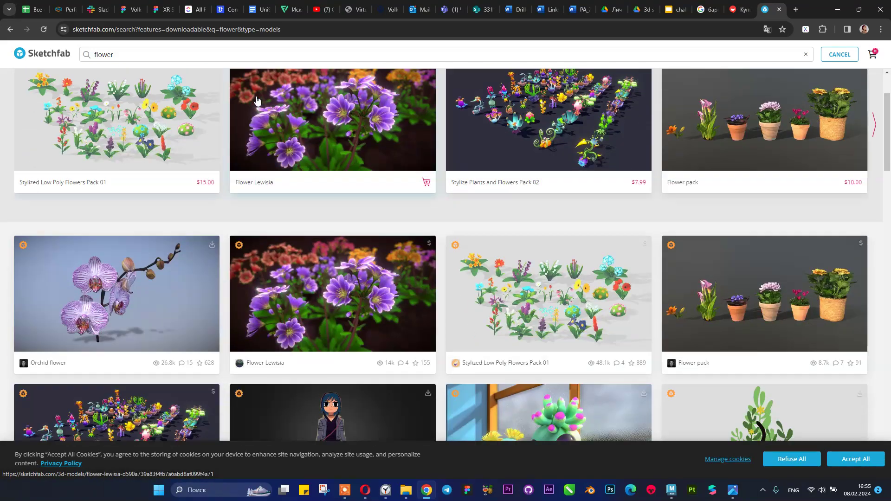
{"action": "scroll", "coordinate": [246, 100], "scroll_direction": "up", "scroll_amount": 2}
{"action": "scroll", "coordinate": [334, 188], "scroll_direction": "down", "scroll_amount": 5}
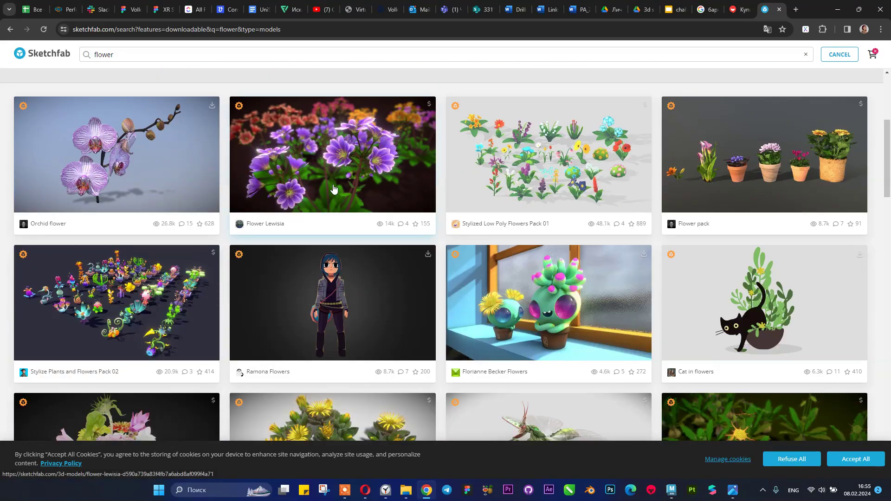
{"action": "scroll", "coordinate": [333, 188], "scroll_direction": "down", "scroll_amount": 2}
{"action": "scroll", "coordinate": [587, 213], "scroll_direction": "down", "scroll_amount": 1}
{"action": "scroll", "coordinate": [408, 260], "scroll_direction": "down", "scroll_amount": 2}
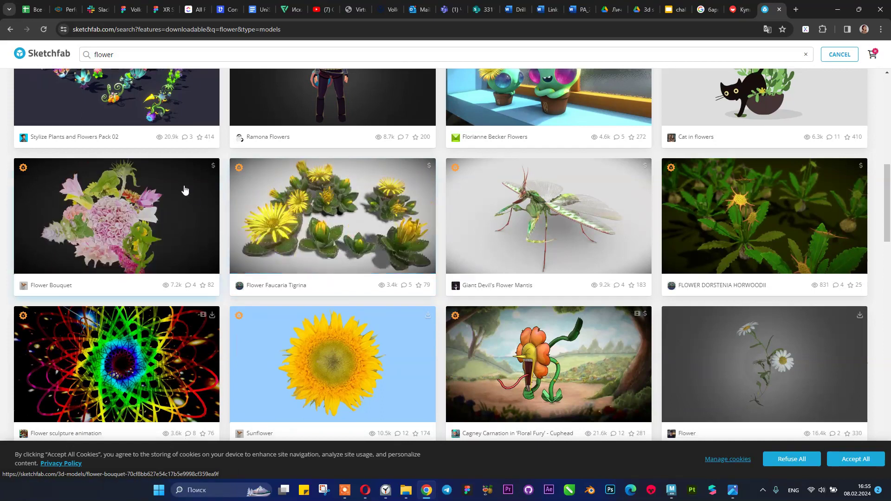
{"action": "scroll", "coordinate": [324, 214], "scroll_direction": "down", "scroll_amount": 3}
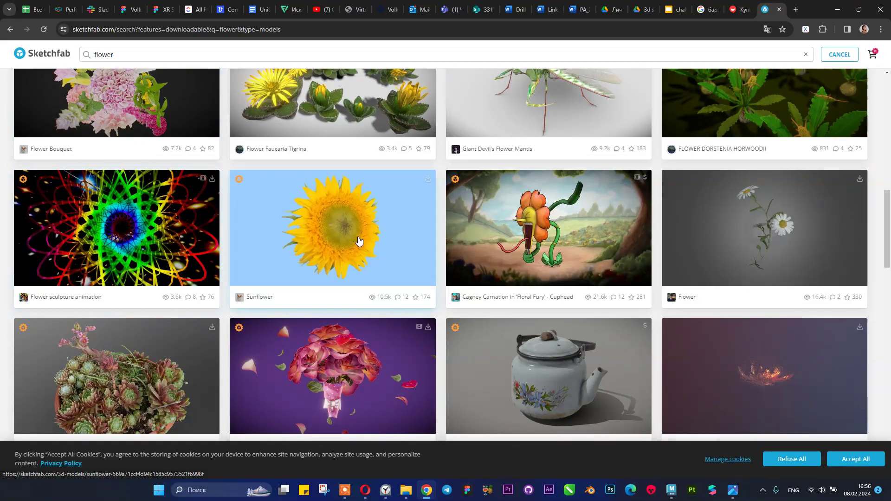
{"action": "scroll", "coordinate": [345, 241], "scroll_direction": "down", "scroll_amount": 2}
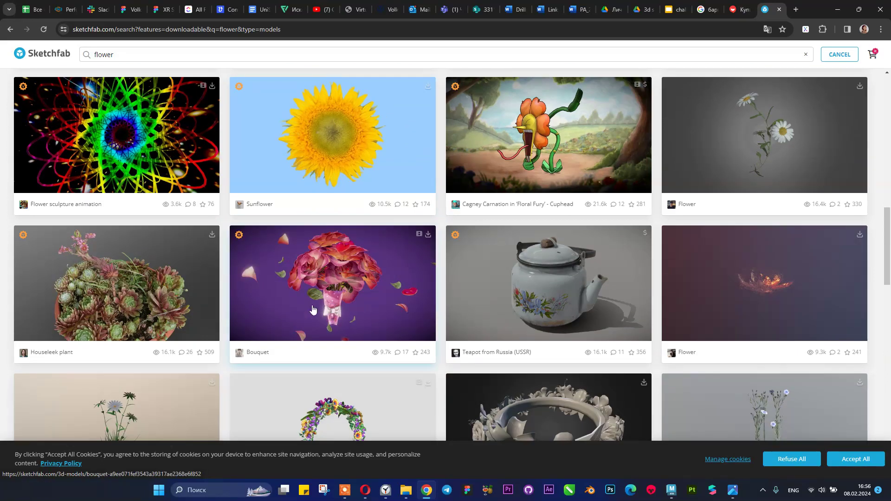
{"action": "scroll", "coordinate": [334, 300], "scroll_direction": "down", "scroll_amount": 8}
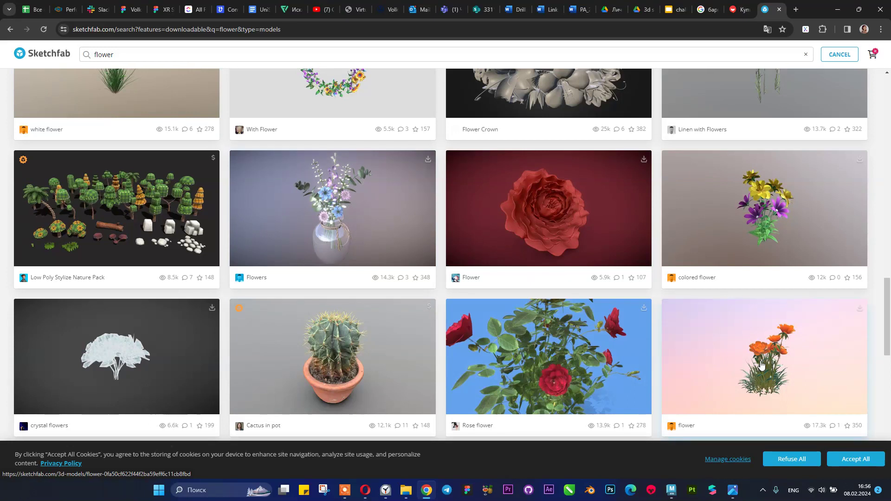
{"action": "scroll", "coordinate": [774, 360], "scroll_direction": "down", "scroll_amount": 3}
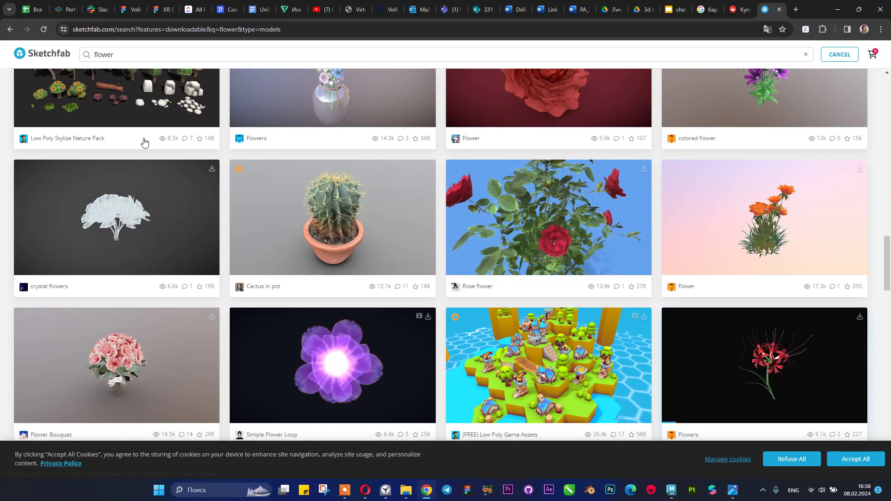
{"action": "scroll", "coordinate": [148, 185], "scroll_direction": "up", "scroll_amount": 1}
{"action": "scroll", "coordinate": [279, 219], "scroll_direction": "down", "scroll_amount": 9}
{"action": "scroll", "coordinate": [394, 220], "scroll_direction": "down", "scroll_amount": 9}
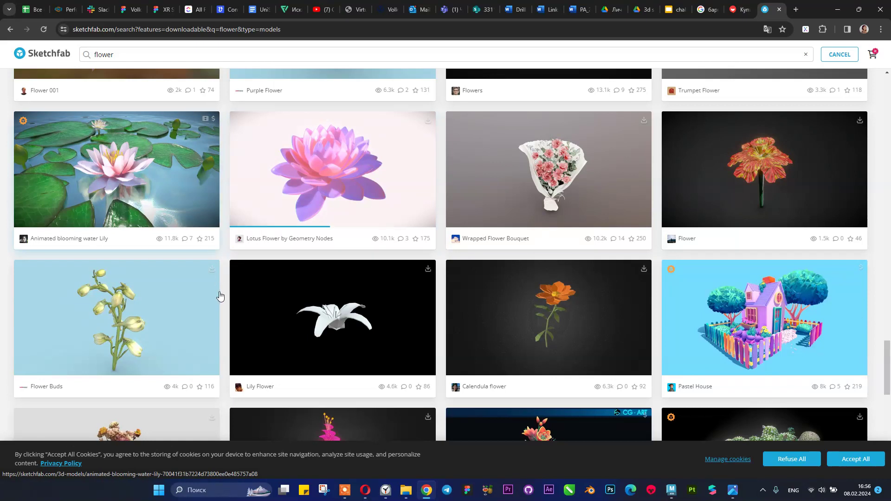
{"action": "scroll", "coordinate": [265, 246], "scroll_direction": "down", "scroll_amount": 5}
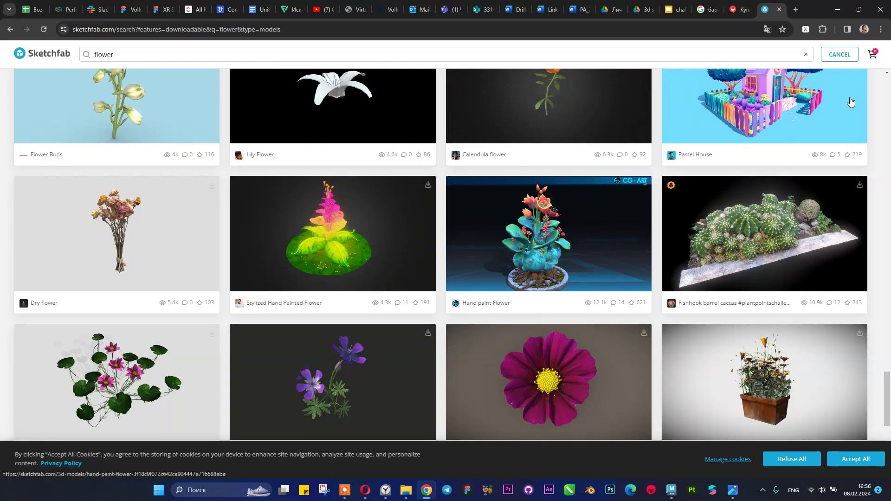
- Switch back to Maya, turn on the smooth preview for the stool frame and examine its top rim and legs
{"action": "left_click", "coordinate": [838, 9]}
{"action": "left_click", "coordinate": [391, 160]}
{"action": "mouse_move", "coordinate": [392, 164]}
{"action": "right_mouse_down", "text": "alt"}
{"action": "mouse_move", "coordinate": [396, 218]}
{"action": "mouse_move", "coordinate": [397, 175]}
{"action": "right_mouse_up", "text": "alt"}
{"action": "middle_click_drag", "start_coordinate": [400, 166], "coordinate": [396, 186], "text": "alt"}
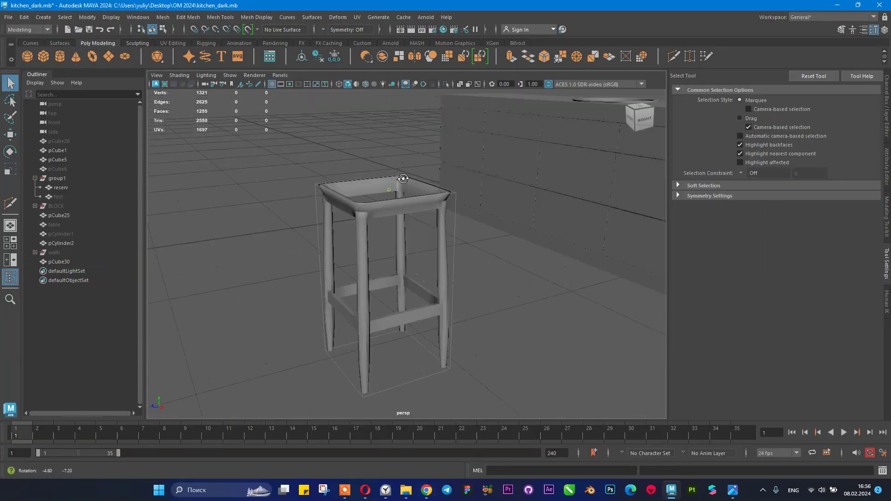
{"action": "left_click_drag", "start_coordinate": [397, 186], "coordinate": [411, 175], "text": "alt"}
{"action": "right_click_drag", "start_coordinate": [412, 179], "coordinate": [480, 207], "text": "alt"}
{"action": "left_click_drag", "start_coordinate": [477, 207], "coordinate": [447, 225], "text": "alt"}
{"action": "left_click", "coordinate": [421, 200]}
{"action": "middle_click_drag", "start_coordinate": [512, 295], "coordinate": [529, 277], "text": "alt"}
{"action": "left_click", "coordinate": [528, 294]}
{"action": "left_click", "coordinate": [422, 198]}
{"action": "key", "text": "3"}
{"action": "left_click", "coordinate": [520, 245]}
{"action": "left_click", "coordinate": [392, 188]}
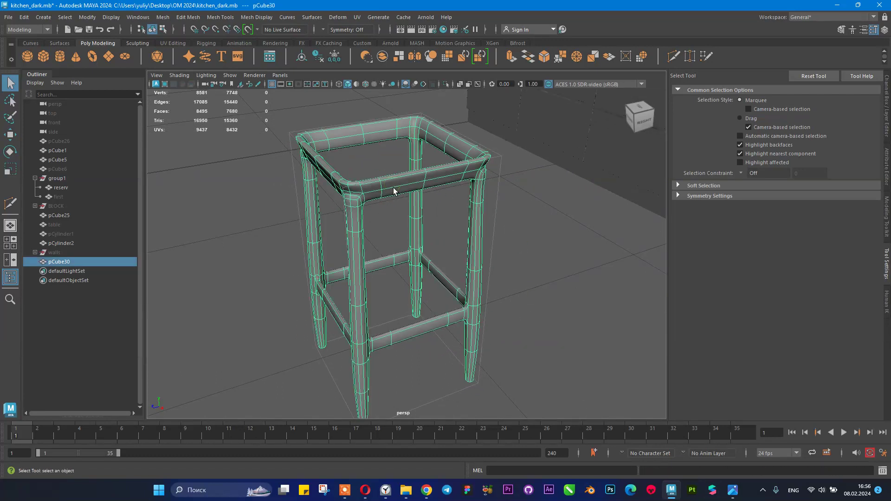
{"action": "left_click", "coordinate": [547, 305]}
- Examine the seat, legs and crossbars of the bar stool in the reference photo, and minimize the photo
{"action": "left_click", "coordinate": [741, 497]}
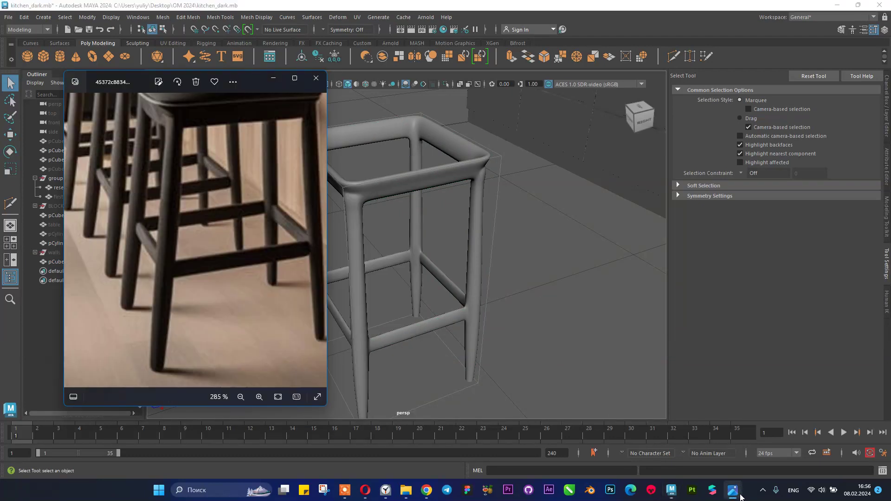
{"action": "left_click_drag", "start_coordinate": [185, 234], "coordinate": [256, 276]}
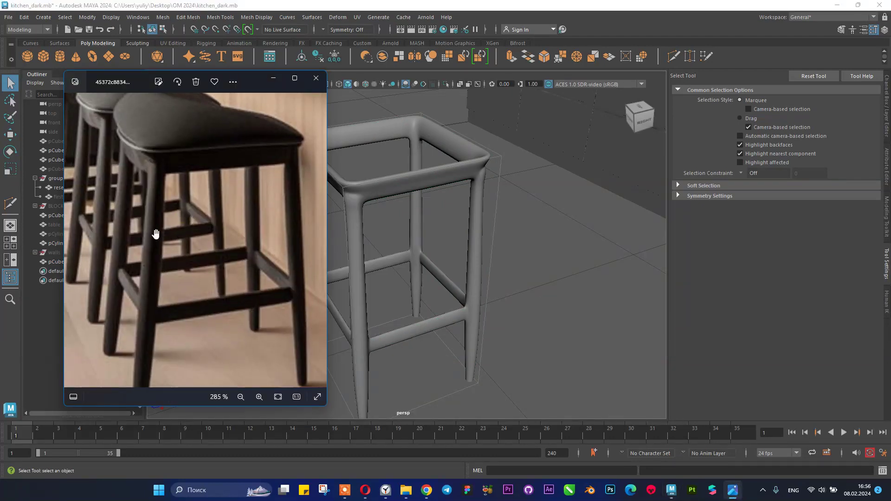
{"action": "left_click_drag", "start_coordinate": [156, 233], "coordinate": [166, 199]}
{"action": "mouse_move", "coordinate": [179, 239]}
{"action": "left_mouse_down"}
{"action": "mouse_move", "coordinate": [183, 197]}
{"action": "mouse_move", "coordinate": [181, 237]}
{"action": "left_mouse_up"}
{"action": "left_click", "coordinate": [273, 78]}
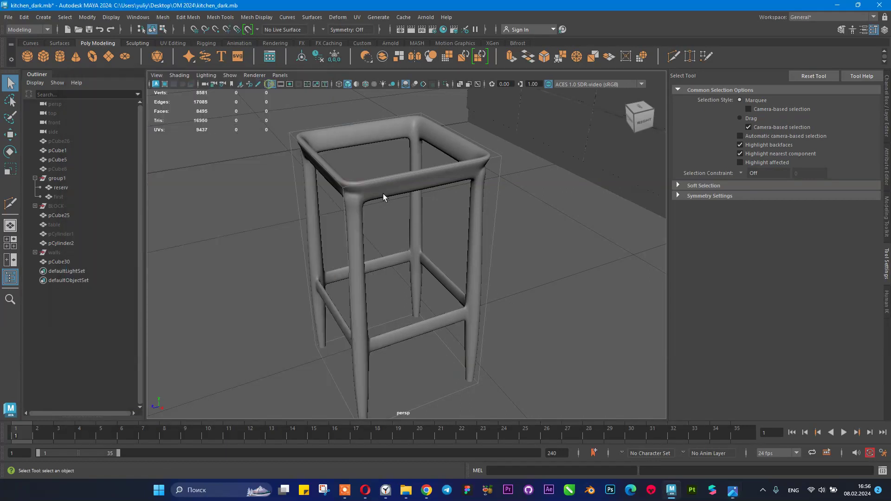
- Select the stool frame and examine the open undersides of its legs
{"action": "left_click_drag", "start_coordinate": [389, 217], "coordinate": [372, 177], "text": "alt"}
{"action": "left_click", "coordinate": [357, 197]}
{"action": "key", "text": "1"}
{"action": "middle_click_drag", "start_coordinate": [375, 297], "coordinate": [386, 224], "text": "alt"}
{"action": "left_click_drag", "start_coordinate": [386, 224], "coordinate": [443, 200], "text": "alt"}
{"action": "scroll", "coordinate": [416, 231], "scroll_direction": "up", "scroll_amount": 3}
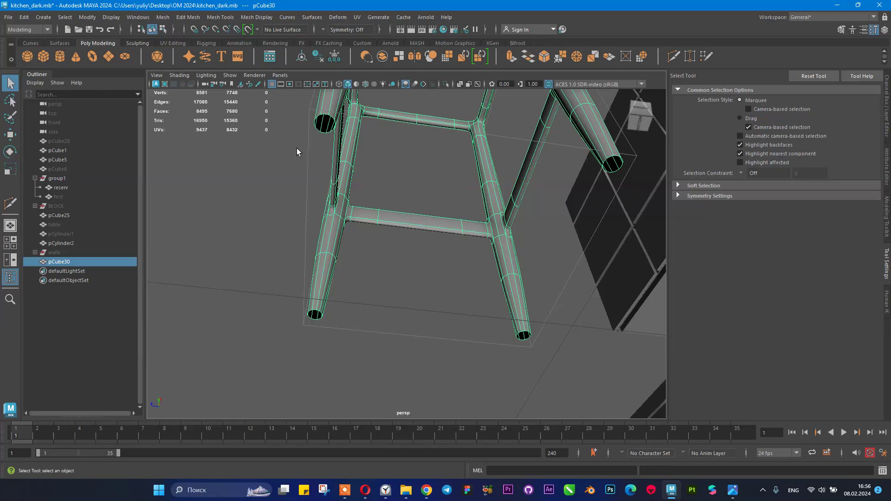
{"action": "middle_click_drag", "start_coordinate": [341, 172], "coordinate": [345, 197], "text": "alt"}
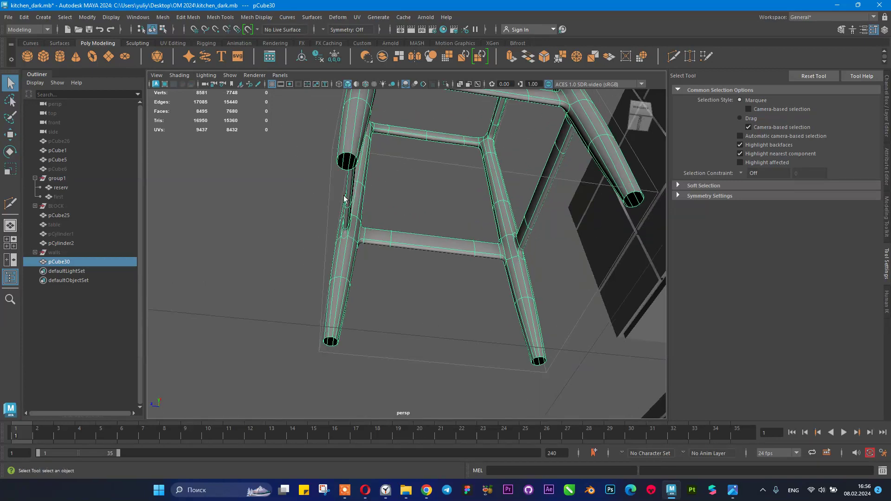
{"action": "scroll", "coordinate": [345, 196], "scroll_direction": "up", "scroll_amount": 3}
{"action": "scroll", "coordinate": [392, 138], "scroll_direction": "down", "scroll_amount": 3}
- Bridge two opposite edges across the open bottom of one leg and show the frame unsmoothed
{"action": "right_click_drag", "start_coordinate": [353, 142], "coordinate": [345, 117]}
{"action": "left_click", "coordinate": [343, 149]}
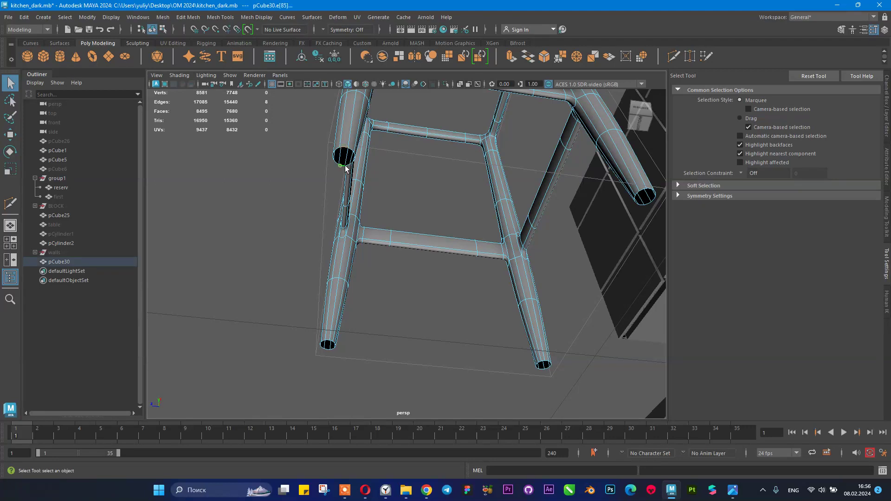
{"action": "left_click_drag", "start_coordinate": [394, 157], "coordinate": [394, 151], "text": "alt"}
{"action": "middle_click_drag", "start_coordinate": [394, 152], "coordinate": [432, 207], "text": "alt"}
{"action": "scroll", "coordinate": [390, 219], "scroll_direction": "up", "scroll_amount": 3}
{"action": "left_click_drag", "start_coordinate": [433, 207], "coordinate": [428, 195], "text": "alt"}
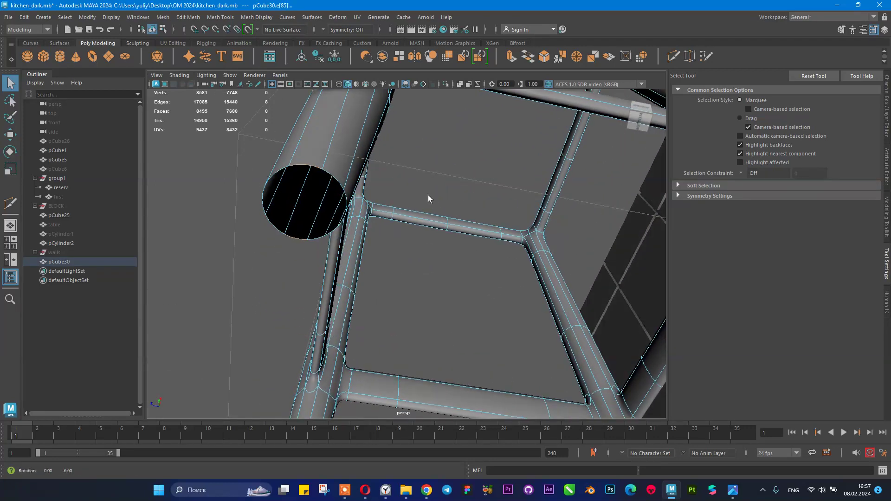
{"action": "left_click", "coordinate": [532, 54]}
{"action": "key", "text": "1"}
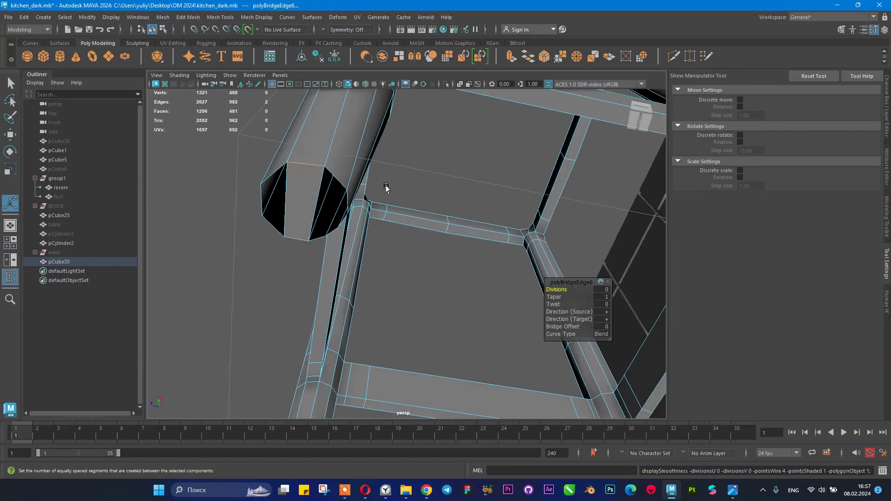
- Fill the hole on one side of the leg bottom's central strip and bridge the adjacent edge pair on the other side
{"action": "left_click", "coordinate": [332, 178]}
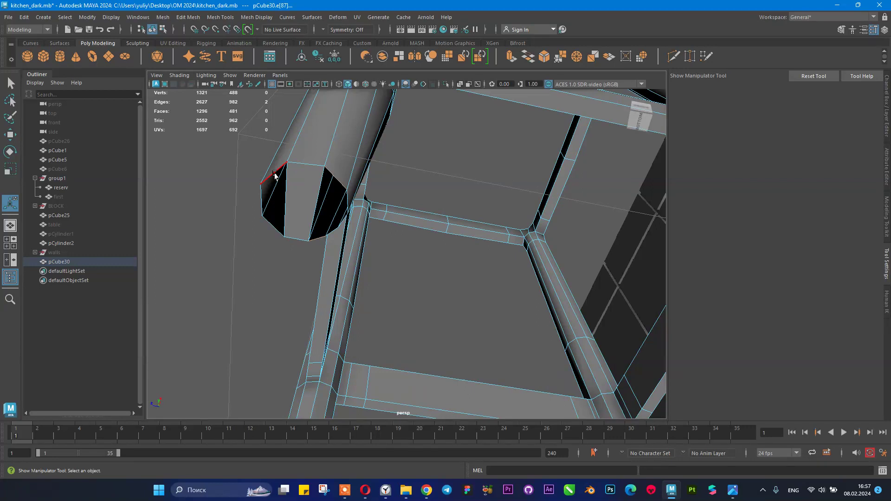
{"action": "mouse_move", "coordinate": [312, 191]}
{"action": "left_mouse_down", "text": "alt"}
{"action": "mouse_move", "coordinate": [308, 185]}
{"action": "mouse_move", "coordinate": [309, 205]}
{"action": "left_mouse_up", "text": "alt"}
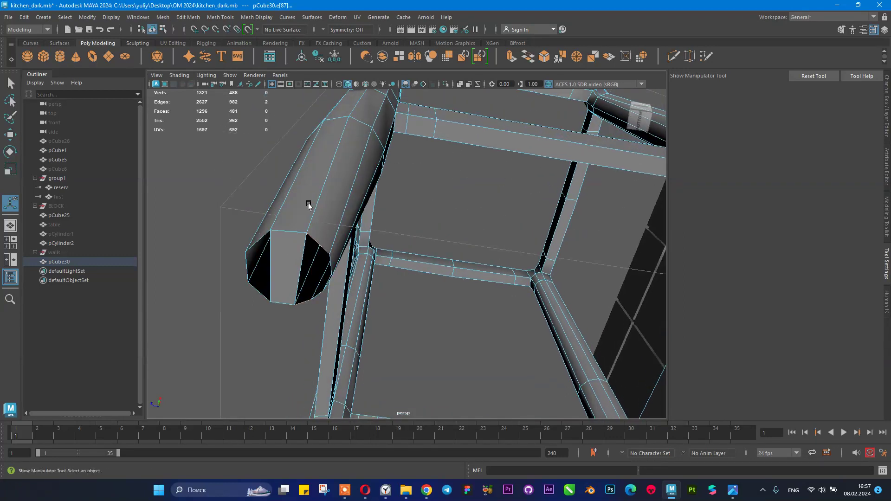
{"action": "right_click", "coordinate": [275, 249], "text": "shift"}
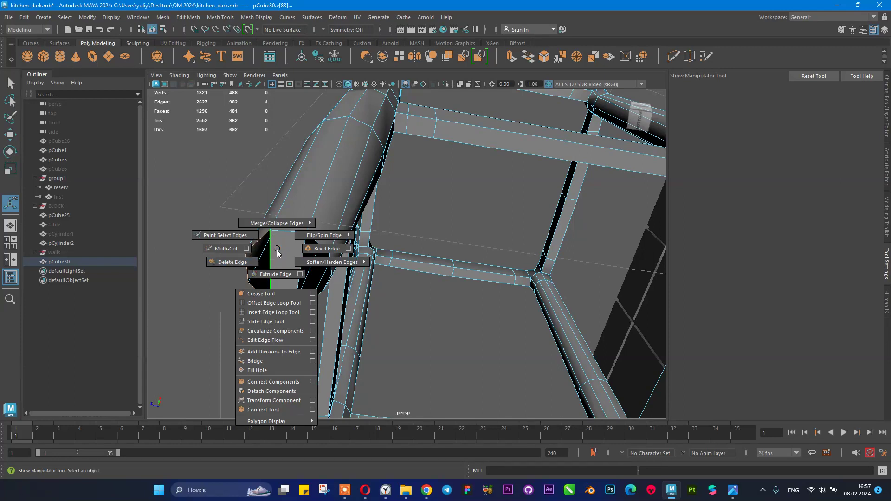
{"action": "left_click", "coordinate": [286, 369]}
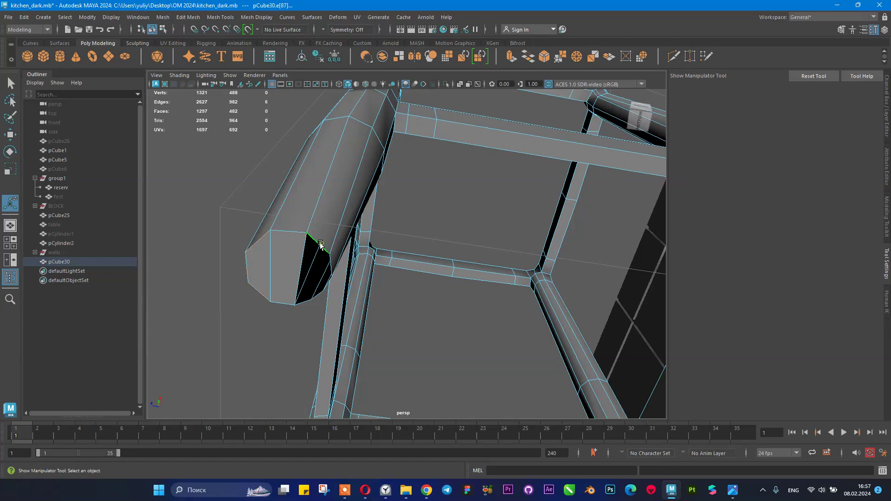
{"action": "left_click_drag", "start_coordinate": [270, 236], "coordinate": [285, 224], "text": "alt"}
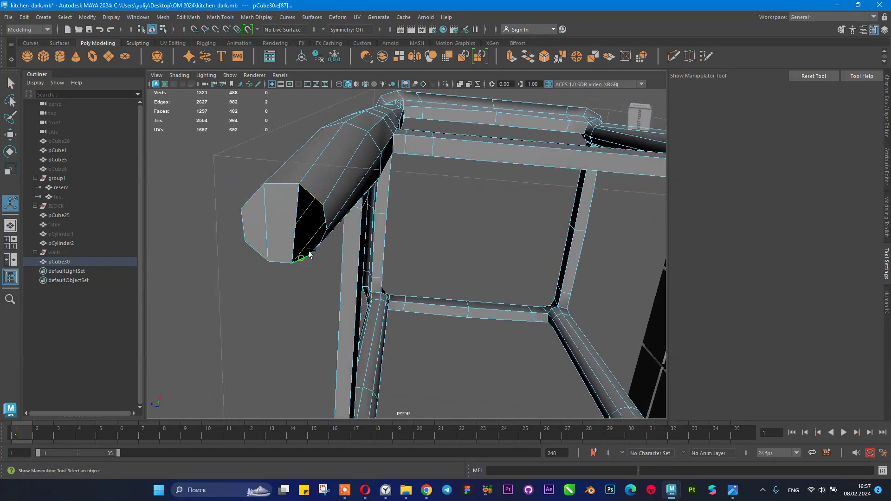
{"action": "left_click", "coordinate": [528, 57]}
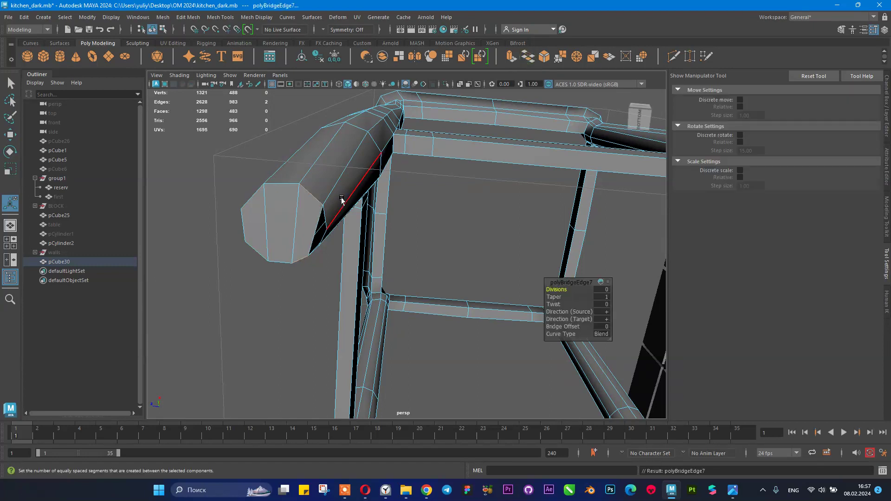
- Fill the last remaining hole on the underside of the stool leg
{"action": "left_click", "coordinate": [326, 216]}
{"action": "right_click_drag", "start_coordinate": [329, 221], "coordinate": [318, 339], "text": "shift"}
{"action": "left_click_drag", "start_coordinate": [304, 209], "coordinate": [328, 158], "text": "alt"}
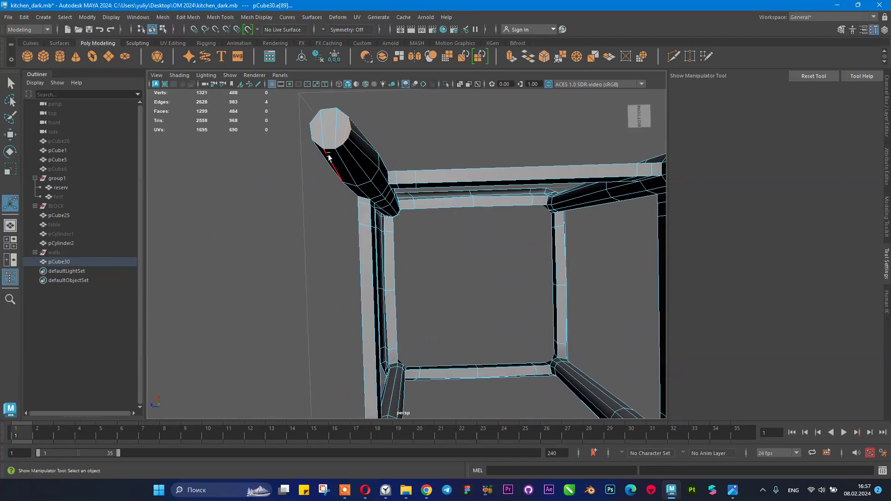
- Bevel all the rim edges around the closed bottom of the stool leg
{"action": "left_click", "coordinate": [378, 127]}
{"action": "key", "text": "q"}
{"action": "left_click_drag", "start_coordinate": [378, 126], "coordinate": [421, 213], "text": "alt"}
{"action": "left_click", "coordinate": [421, 212]}
{"action": "scroll", "coordinate": [470, 228], "scroll_direction": "up", "scroll_amount": 5}
{"action": "right_click", "coordinate": [445, 156]}
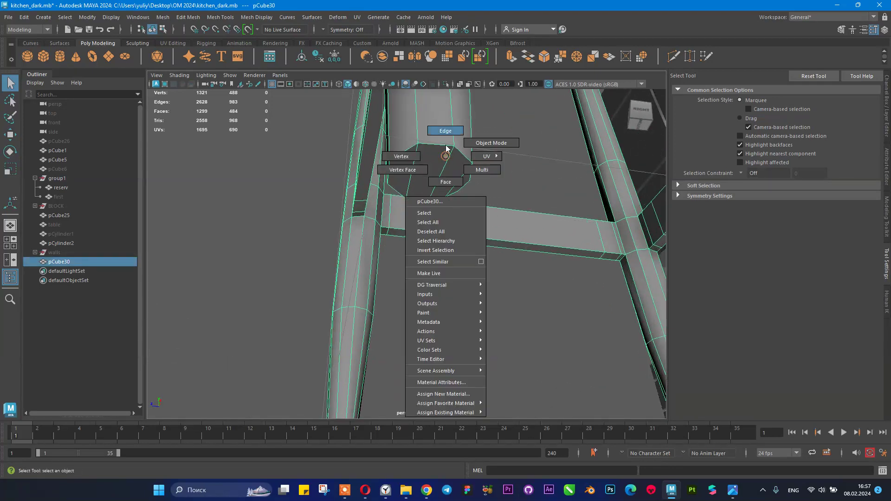
{"action": "right_click_drag", "start_coordinate": [447, 146], "coordinate": [446, 131]}
{"action": "double_click", "coordinate": [427, 146]}
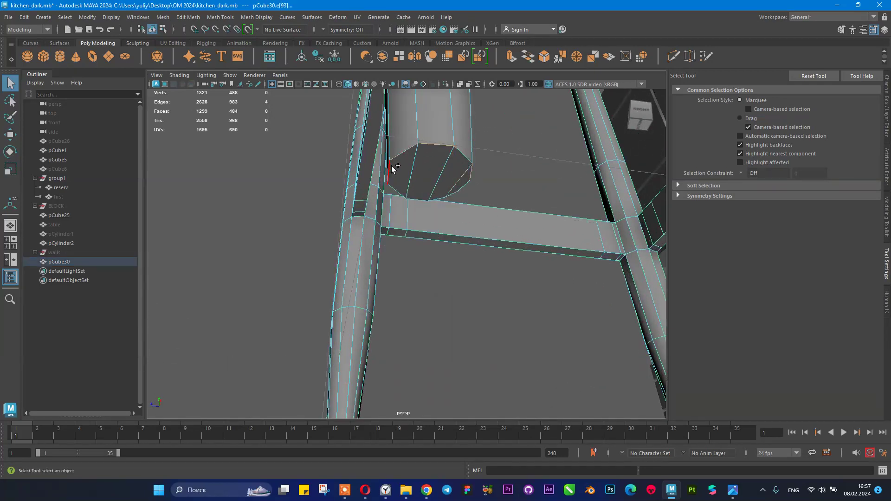
{"action": "double_click", "coordinate": [395, 186], "text": "shift"}
{"action": "left_click", "coordinate": [464, 188], "text": "shift"}
{"action": "left_click", "coordinate": [544, 56]}
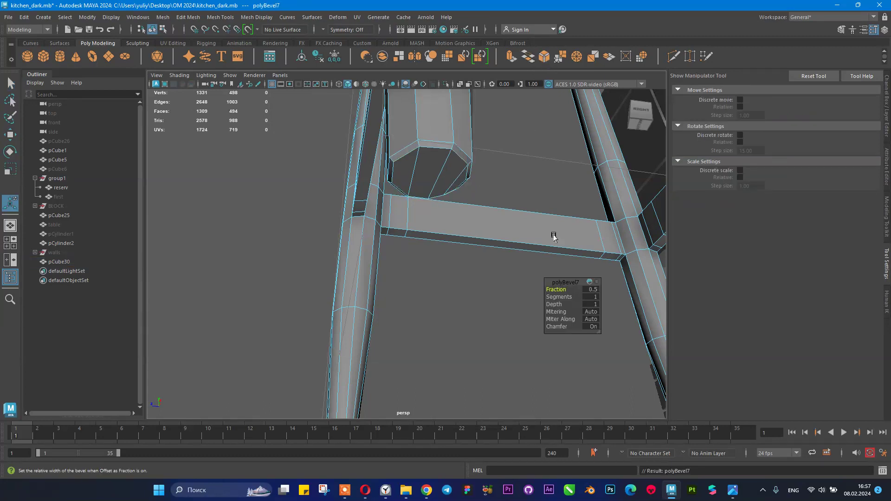
{"action": "mouse_move", "coordinate": [555, 297]}
{"action": "left_mouse_down"}
{"action": "mouse_move", "coordinate": [564, 294]}
{"action": "mouse_move", "coordinate": [556, 295]}
{"action": "left_mouse_up"}
- Return to object mode and examine the bevelled leg end and the undersides of the other stool legs
{"action": "scroll", "coordinate": [432, 188], "scroll_direction": "down", "scroll_amount": 4}
{"action": "left_click_drag", "start_coordinate": [432, 188], "coordinate": [416, 212], "text": "alt"}
{"action": "right_click_drag", "start_coordinate": [418, 214], "coordinate": [441, 205]}
{"action": "left_click_drag", "start_coordinate": [441, 227], "coordinate": [459, 205], "text": "alt"}
{"action": "mouse_move", "coordinate": [423, 239]}
{"action": "left_mouse_down", "text": "alt"}
{"action": "mouse_move", "coordinate": [419, 215]}
{"action": "mouse_move", "coordinate": [396, 249]}
{"action": "mouse_move", "coordinate": [413, 225]}
{"action": "mouse_move", "coordinate": [476, 229]}
{"action": "mouse_move", "coordinate": [459, 211]}
{"action": "mouse_move", "coordinate": [483, 175]}
{"action": "mouse_move", "coordinate": [427, 165]}
{"action": "mouse_move", "coordinate": [477, 135]}
{"action": "mouse_move", "coordinate": [489, 140]}
{"action": "mouse_move", "coordinate": [503, 189]}
{"action": "mouse_move", "coordinate": [466, 203]}
{"action": "mouse_move", "coordinate": [447, 197]}
{"action": "mouse_move", "coordinate": [443, 172]}
{"action": "left_mouse_up", "text": "alt"}
{"action": "left_click", "coordinate": [408, 201]}
{"action": "middle_click_drag", "start_coordinate": [457, 201], "coordinate": [404, 232], "text": "alt"}
{"action": "scroll", "coordinate": [404, 232], "scroll_direction": "up", "scroll_amount": 1}
{"action": "right_click_drag", "start_coordinate": [404, 232], "coordinate": [444, 284], "text": "alt"}
{"action": "left_click_drag", "start_coordinate": [423, 271], "coordinate": [373, 227], "text": "alt"}
- Show the stool frame unsmoothed and bridge two opposite edges across the open bottom of a second leg
{"action": "left_click", "coordinate": [327, 255]}
{"action": "key", "text": "1"}
{"action": "right_click_drag", "start_coordinate": [370, 230], "coordinate": [386, 126], "text": "alt"}
{"action": "left_click", "coordinate": [387, 172]}
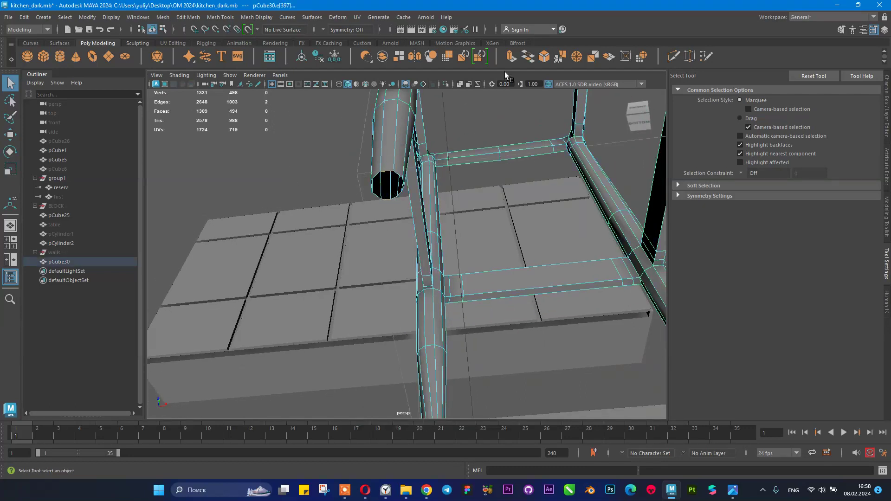
{"action": "left_click", "coordinate": [528, 56]}
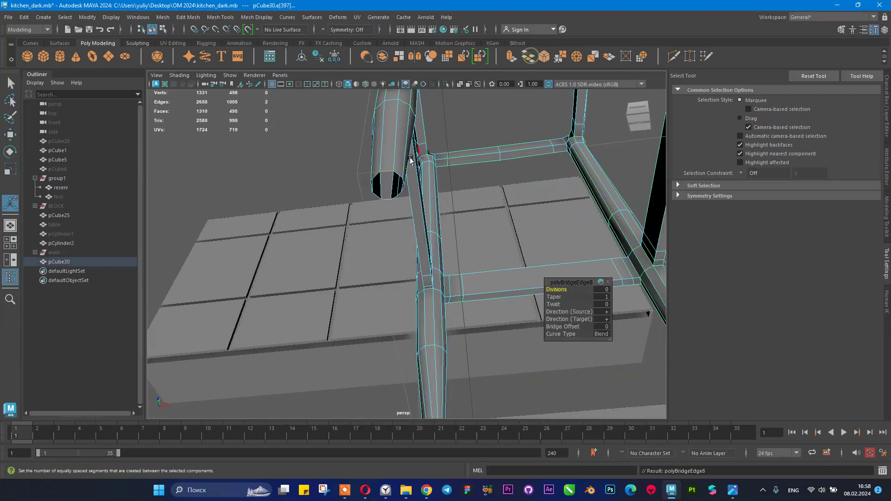
- Close the rest of the second leg's bottom by filling one side and bridging and filling the other
{"action": "double_click", "coordinate": [379, 174]}
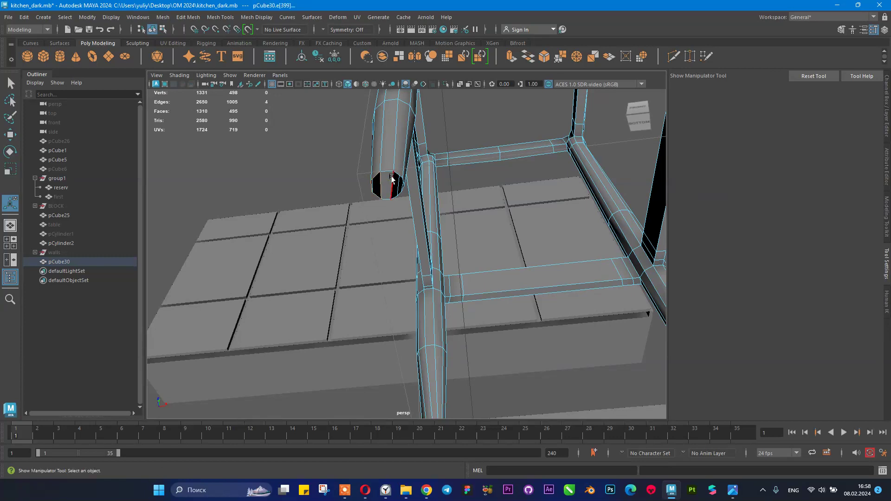
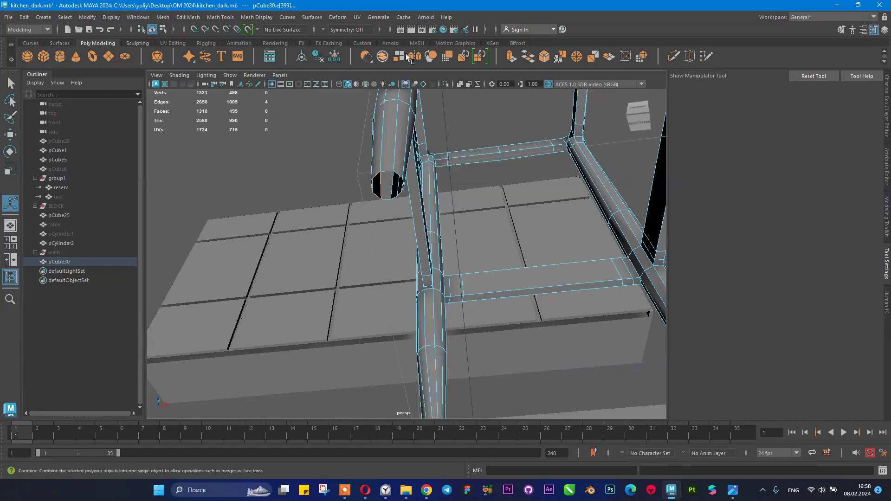
{"action": "right_click_drag", "start_coordinate": [383, 175], "coordinate": [364, 297], "text": "shift"}
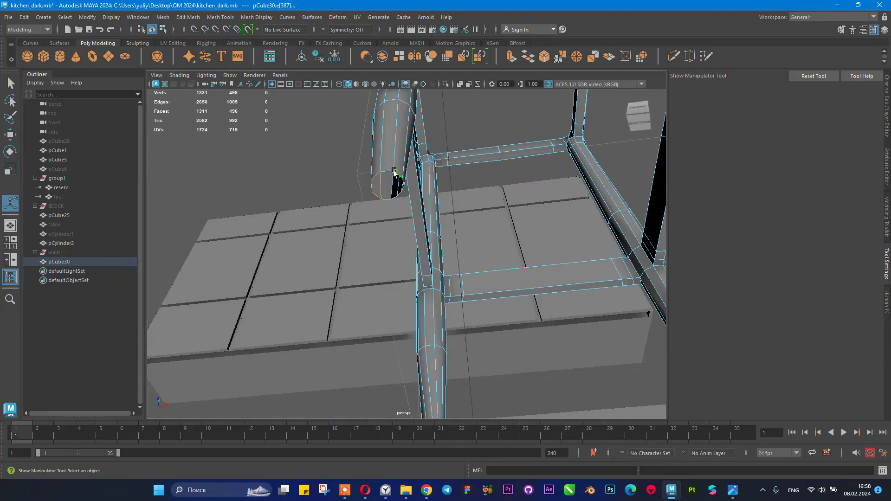
{"action": "right_click_drag", "start_coordinate": [352, 175], "coordinate": [399, 200], "text": "alt"}
{"action": "middle_click_drag", "start_coordinate": [399, 200], "coordinate": [363, 269], "text": "alt"}
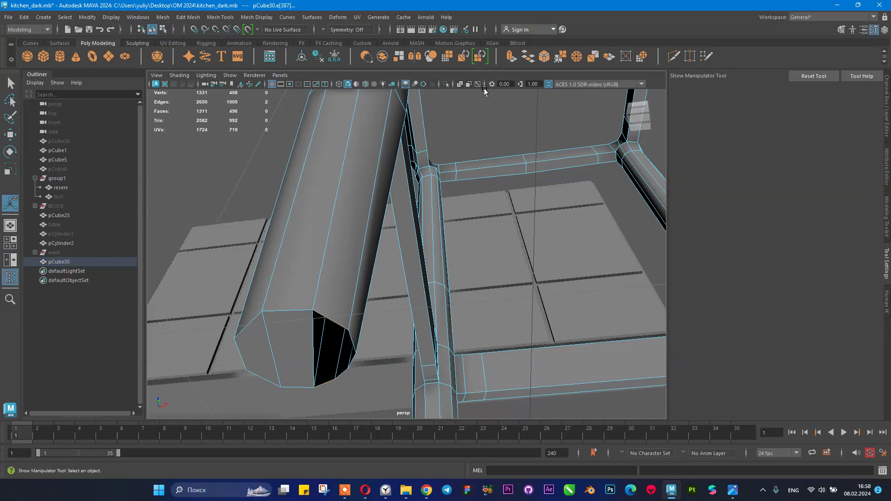
{"action": "left_click", "coordinate": [356, 345]}
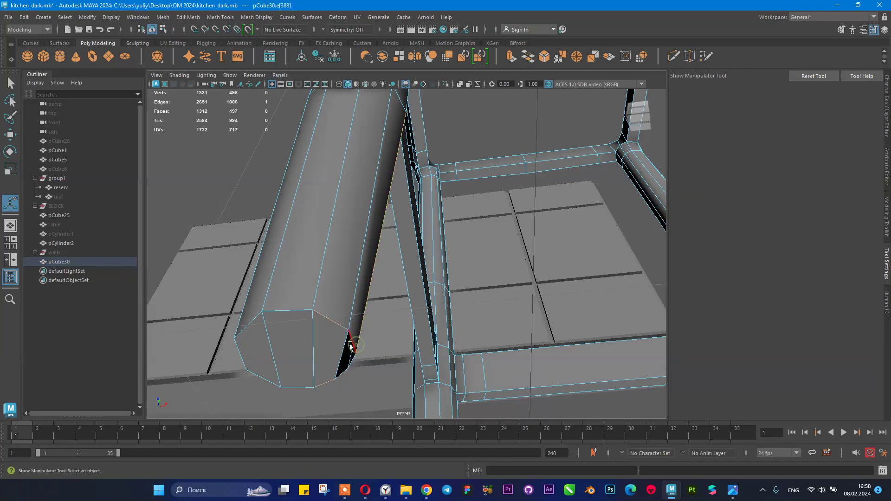
{"action": "double_click", "coordinate": [350, 346]}
{"action": "middle_click_drag", "start_coordinate": [370, 357], "coordinate": [379, 304], "text": "alt"}
{"action": "right_click_drag", "start_coordinate": [409, 147], "coordinate": [389, 270], "text": "shift"}
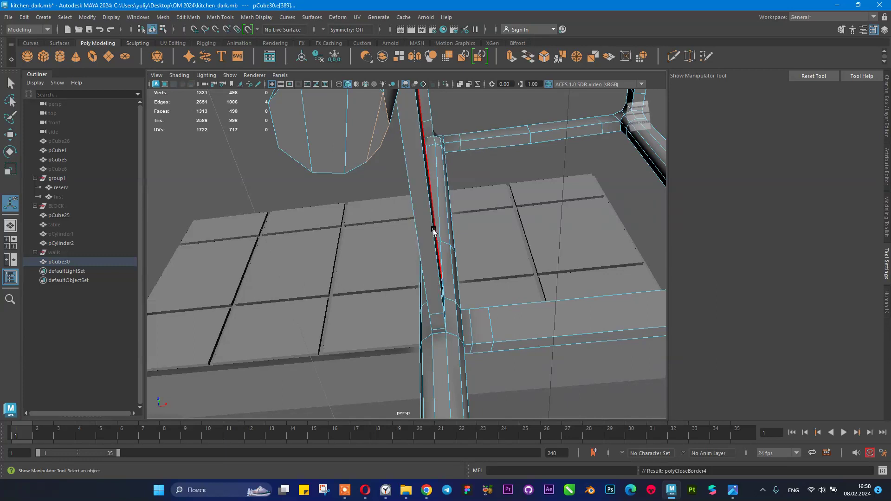
- Bridge two opposite edges across the open bottom of the third stool leg
{"action": "left_click_drag", "start_coordinate": [390, 269], "coordinate": [463, 203], "text": "alt"}
{"action": "middle_click_drag", "start_coordinate": [464, 202], "coordinate": [467, 178], "text": "alt"}
{"action": "left_click_drag", "start_coordinate": [468, 200], "coordinate": [477, 140], "text": "alt"}
{"action": "middle_click_drag", "start_coordinate": [485, 209], "coordinate": [428, 236], "text": "alt"}
{"action": "scroll", "coordinate": [418, 250], "scroll_direction": "up", "scroll_amount": 5}
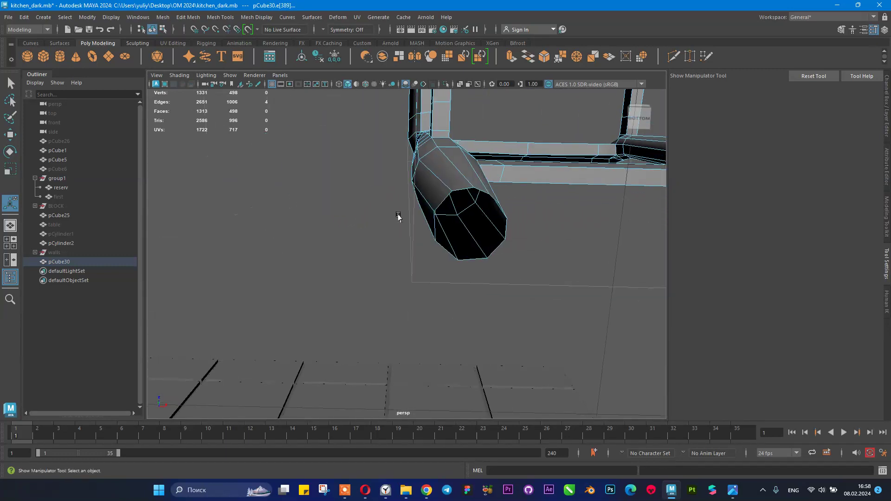
{"action": "middle_click_drag", "start_coordinate": [466, 261], "coordinate": [498, 188], "text": "alt"}
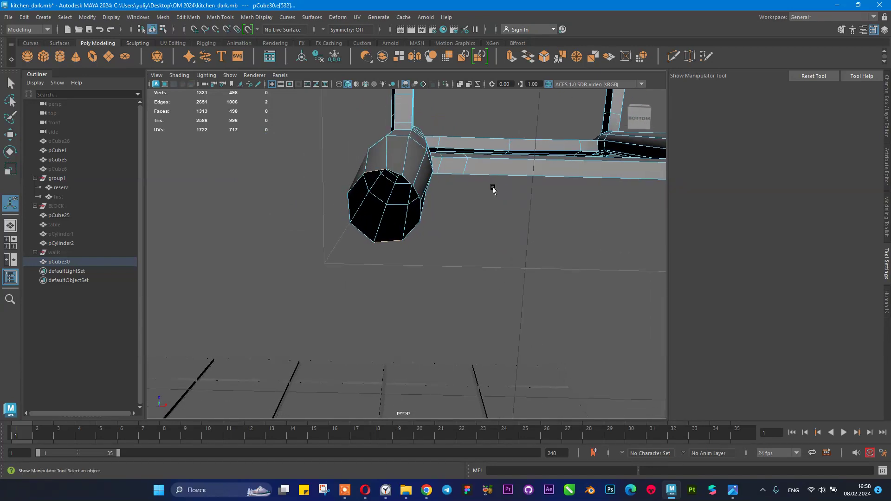
{"action": "left_click", "coordinate": [528, 57]}
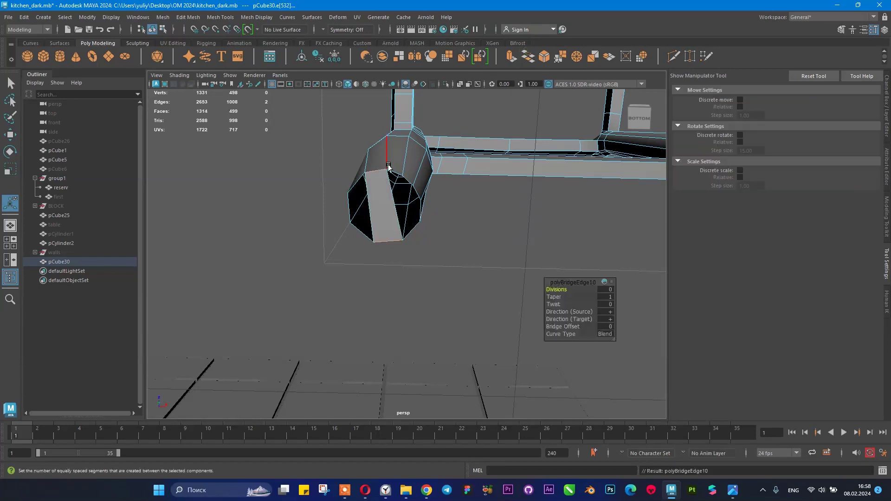
- Fill the hole beside the third leg's central strip, then bridge and fill the opening on its other side
{"action": "left_click", "coordinate": [364, 183]}
{"action": "right_click_drag", "start_coordinate": [379, 195], "coordinate": [360, 317], "text": "shift"}
{"action": "left_click", "coordinate": [394, 171]}
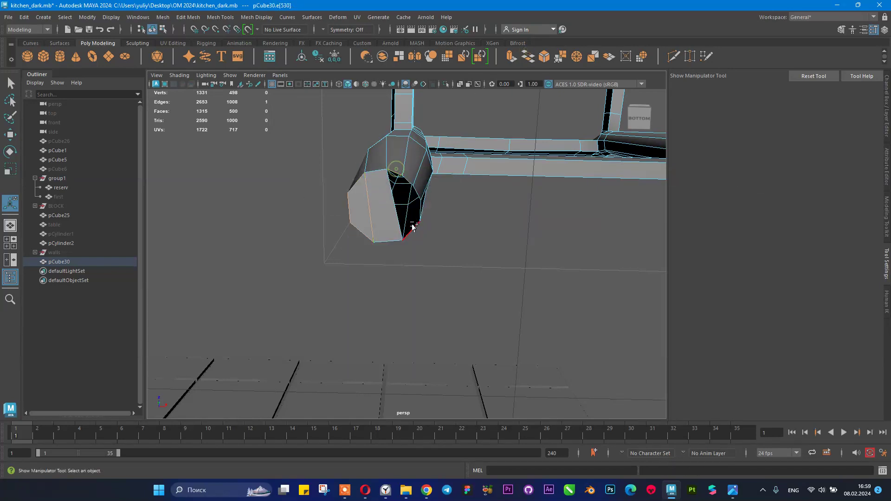
{"action": "left_click", "coordinate": [527, 55]}
{"action": "double_click", "coordinate": [424, 197]}
{"action": "right_click_drag", "start_coordinate": [426, 194], "coordinate": [415, 317], "text": "shift"}
- Bridge two opposite edges across the open bottom of the fourth stool leg
{"action": "scroll", "coordinate": [430, 280], "scroll_direction": "down", "scroll_amount": 8}
{"action": "middle_click_drag", "start_coordinate": [426, 267], "coordinate": [360, 243], "text": "alt"}
{"action": "scroll", "coordinate": [526, 278], "scroll_direction": "up", "scroll_amount": 3}
{"action": "middle_click_drag", "start_coordinate": [526, 277], "coordinate": [418, 229], "text": "alt"}
{"action": "scroll", "coordinate": [421, 207], "scroll_direction": "up", "scroll_amount": 4}
{"action": "middle_click_drag", "start_coordinate": [341, 183], "coordinate": [459, 244], "text": "alt"}
{"action": "scroll", "coordinate": [415, 202], "scroll_direction": "up", "scroll_amount": 3}
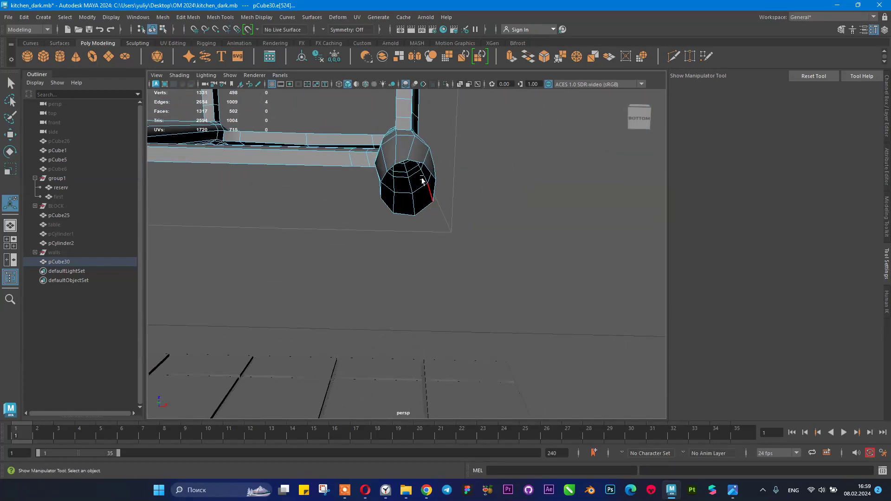
{"action": "left_click", "coordinate": [528, 57]}
- Fill one side of the fourth leg's bottom and close the other side with a bridge and a filled hole
{"action": "right_click_drag", "start_coordinate": [433, 189], "coordinate": [424, 310], "text": "shift"}
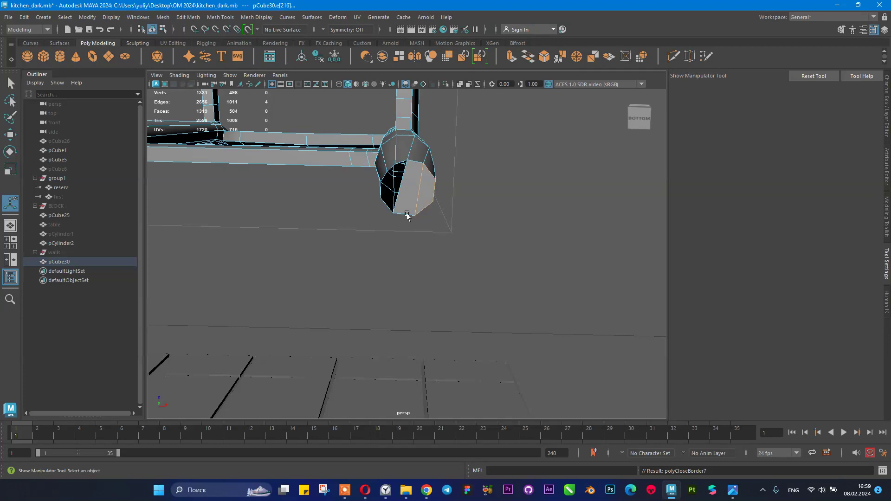
{"action": "left_click", "coordinate": [394, 185]}
{"action": "left_click", "coordinate": [528, 57]}
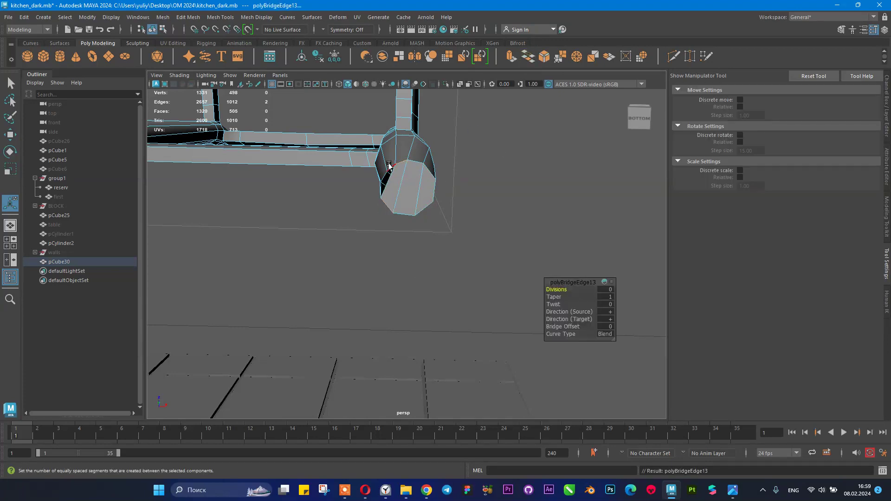
{"action": "double_click", "coordinate": [389, 165]}
{"action": "right_click_drag", "start_coordinate": [395, 177], "coordinate": [390, 296], "text": "shift"}
- Return the stool frame to object mode, frame it whole in the view and deselect it
{"action": "left_click_drag", "start_coordinate": [385, 296], "coordinate": [391, 261], "text": "alt"}
{"action": "scroll", "coordinate": [381, 246], "scroll_direction": "down", "scroll_amount": 3}
{"action": "middle_click_drag", "start_coordinate": [358, 217], "coordinate": [375, 261], "text": "alt"}
{"action": "left_click_drag", "start_coordinate": [374, 260], "coordinate": [377, 285], "text": "alt"}
{"action": "right_click_drag", "start_coordinate": [380, 209], "coordinate": [409, 191]}
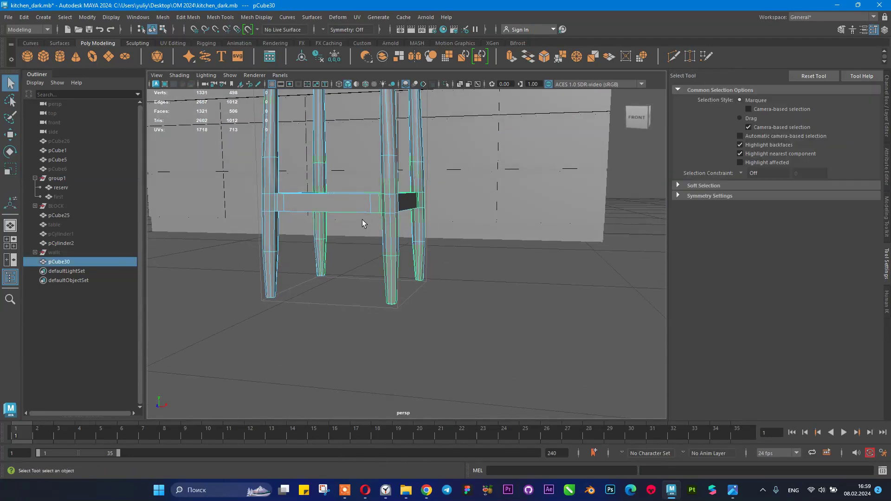
{"action": "key", "text": "f"}
{"action": "left_click_drag", "start_coordinate": [388, 252], "coordinate": [345, 275], "text": "alt"}
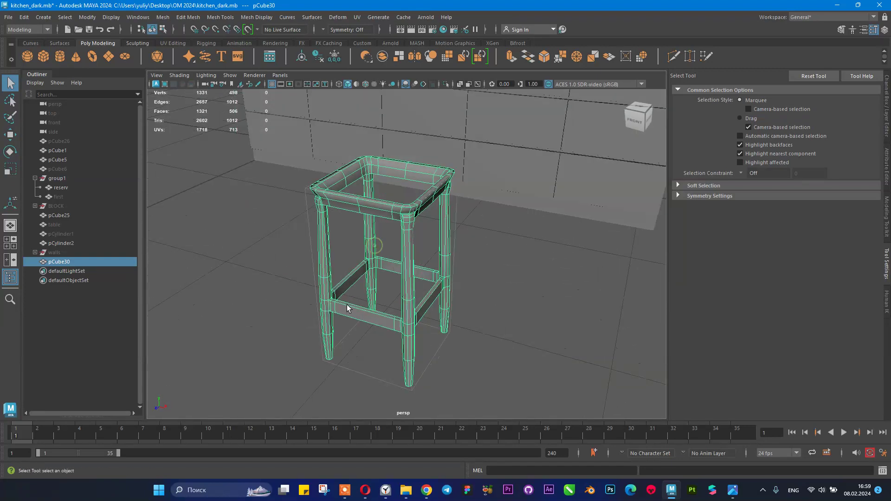
{"action": "middle_click_drag", "start_coordinate": [349, 272], "coordinate": [321, 269], "text": "alt"}
{"action": "left_click", "coordinate": [247, 255]}
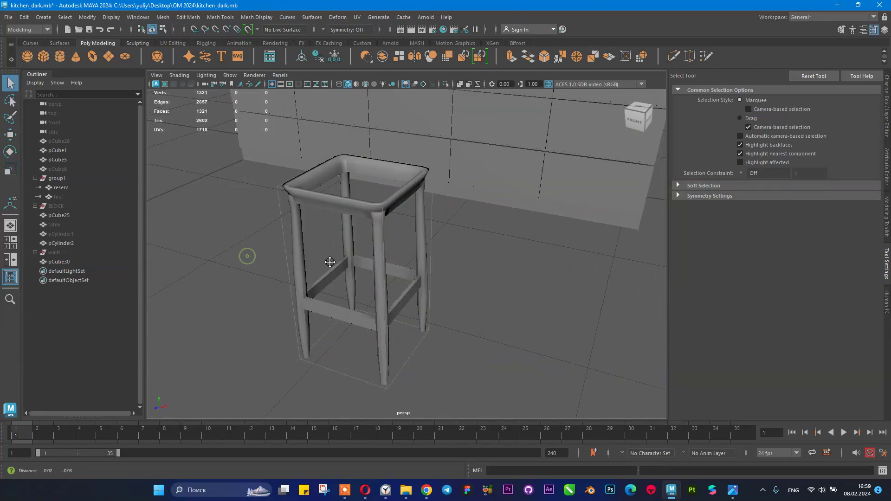
- Examine the shape of the whole stool frame from several angles
{"action": "right_click_drag", "start_coordinate": [332, 264], "coordinate": [250, 255], "text": "alt"}
{"action": "left_click_drag", "start_coordinate": [288, 257], "coordinate": [256, 257], "text": "alt"}
{"action": "right_click_drag", "start_coordinate": [255, 257], "coordinate": [355, 284], "text": "alt"}
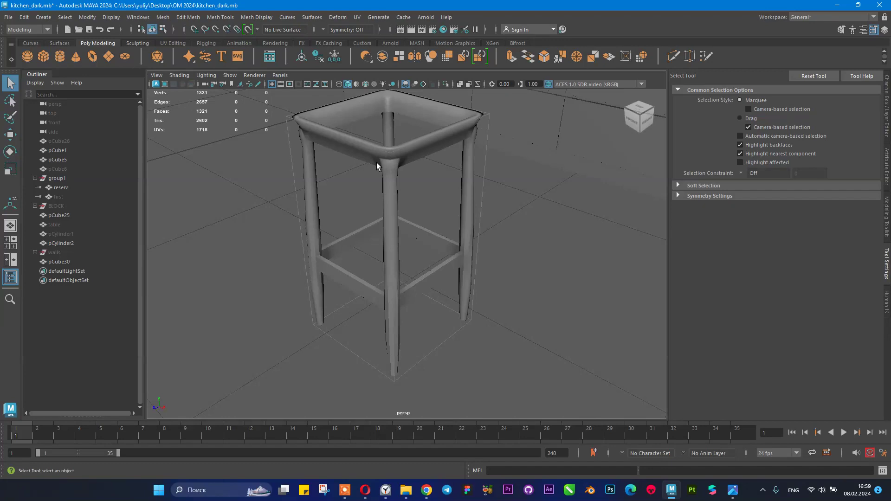
{"action": "left_click_drag", "start_coordinate": [377, 164], "coordinate": [462, 286], "text": "alt"}
{"action": "left_click", "coordinate": [364, 118]}
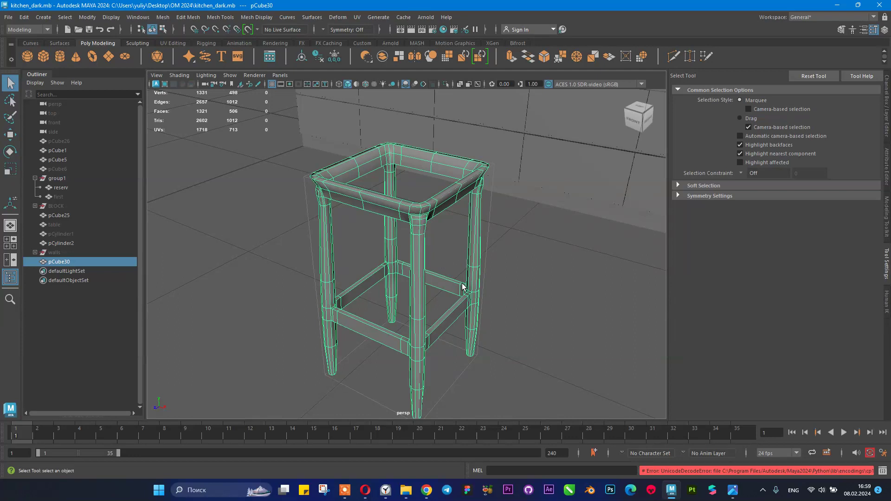
{"action": "middle_click_drag", "start_coordinate": [490, 271], "coordinate": [487, 223], "text": "alt"}
{"action": "left_click", "coordinate": [488, 222]}
{"action": "left_click_drag", "start_coordinate": [453, 249], "coordinate": [432, 299], "text": "alt"}
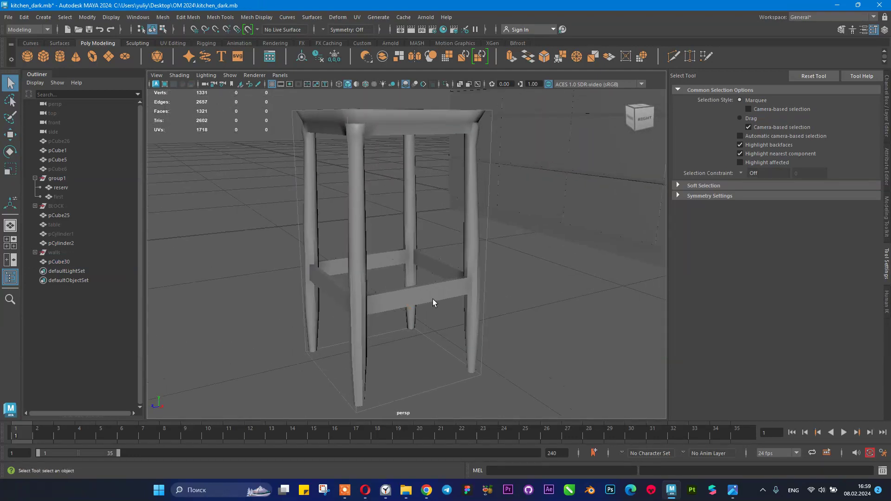
- Switch to File Explorer and open the Train Station VR folder on the desktop
{"action": "left_click", "coordinate": [414, 494]}
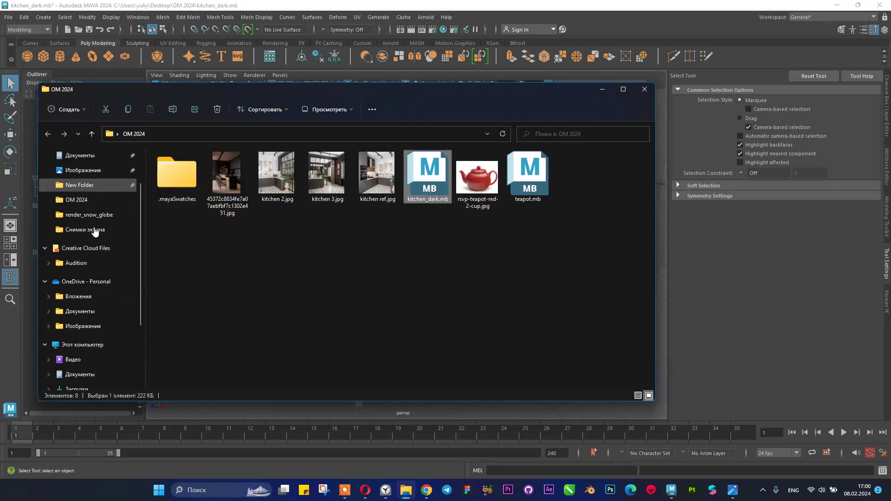
{"action": "scroll", "coordinate": [90, 237], "scroll_direction": "down", "scroll_amount": 5}
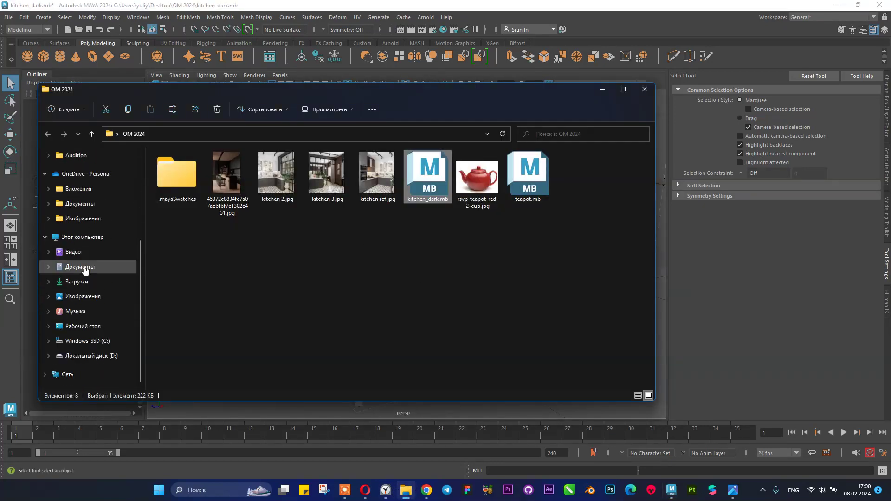
{"action": "left_click", "coordinate": [84, 326]}
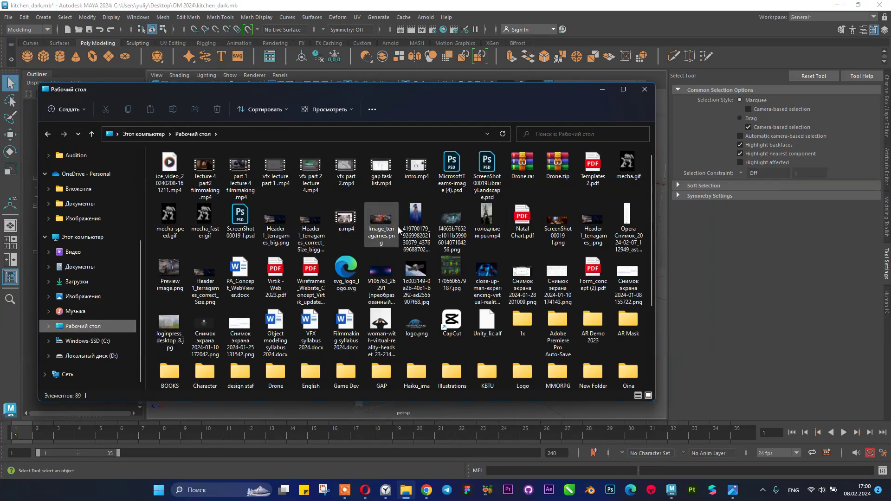
{"action": "scroll", "coordinate": [400, 224], "scroll_direction": "down", "scroll_amount": 3}
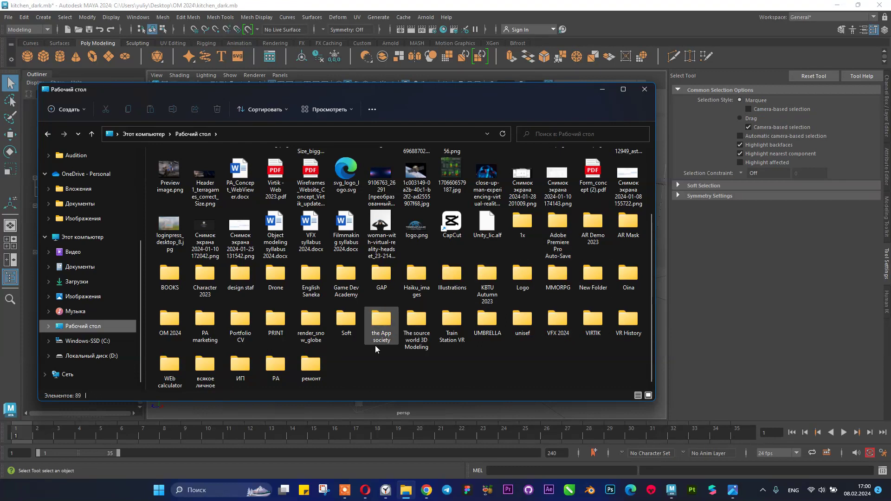
{"action": "left_click", "coordinate": [365, 363]}
{"action": "left_click", "coordinate": [273, 319]}
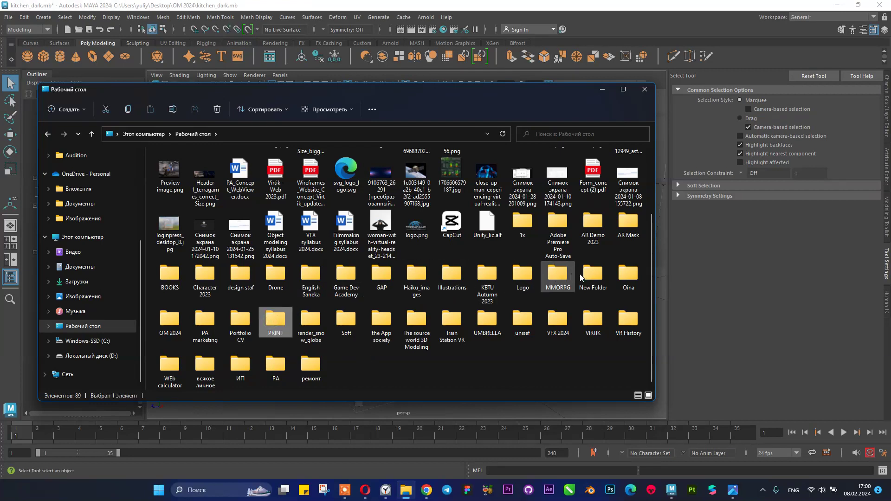
{"action": "double_click", "coordinate": [451, 322]}
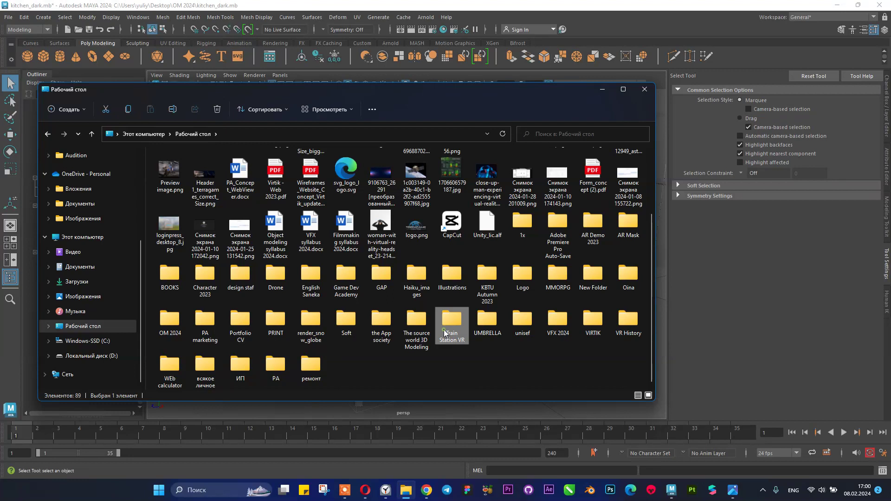
- Open the Bench folder inside Final assets and view the image bench2.jpg
{"action": "scroll", "coordinate": [424, 289], "scroll_direction": "down", "scroll_amount": 2}
{"action": "scroll", "coordinate": [425, 293], "scroll_direction": "up", "scroll_amount": 2}
{"action": "double_click", "coordinate": [494, 288]}
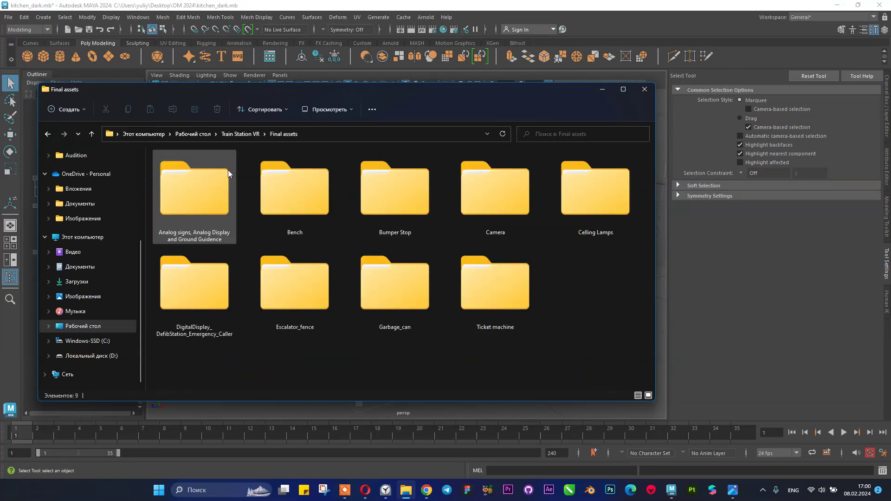
{"action": "double_click", "coordinate": [303, 200]}
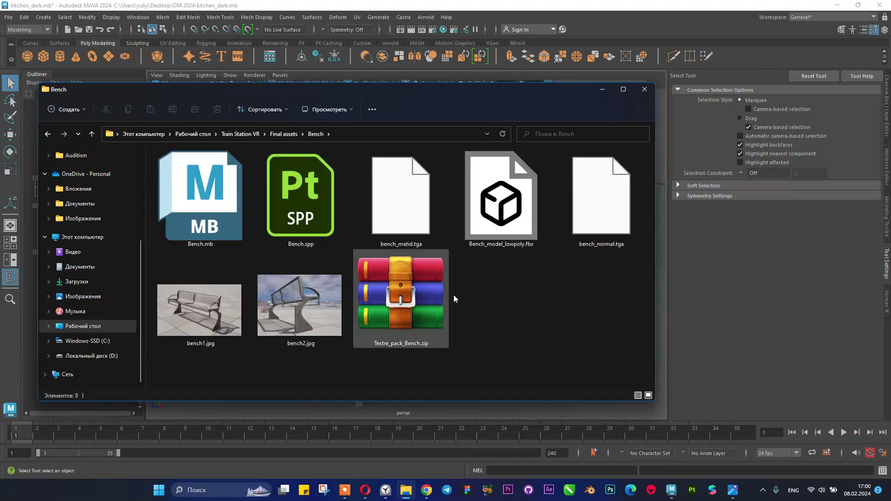
{"action": "double_click", "coordinate": [293, 310]}
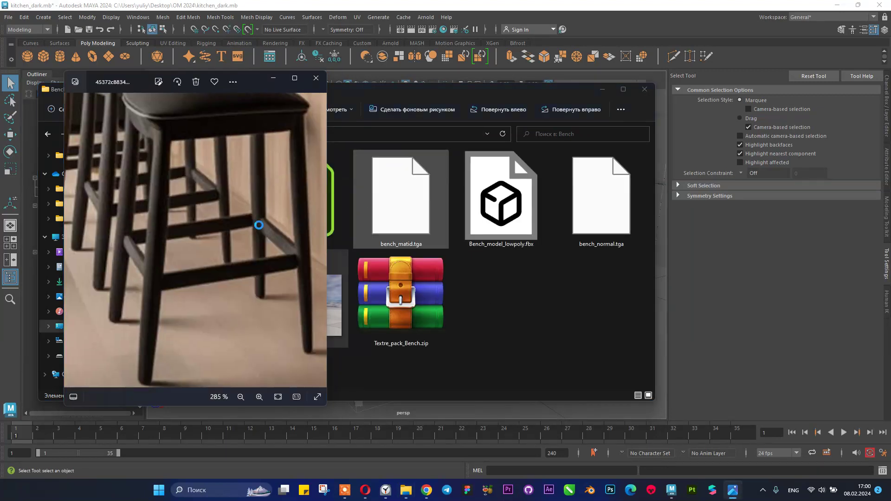
{"action": "left_click", "coordinate": [313, 93]}
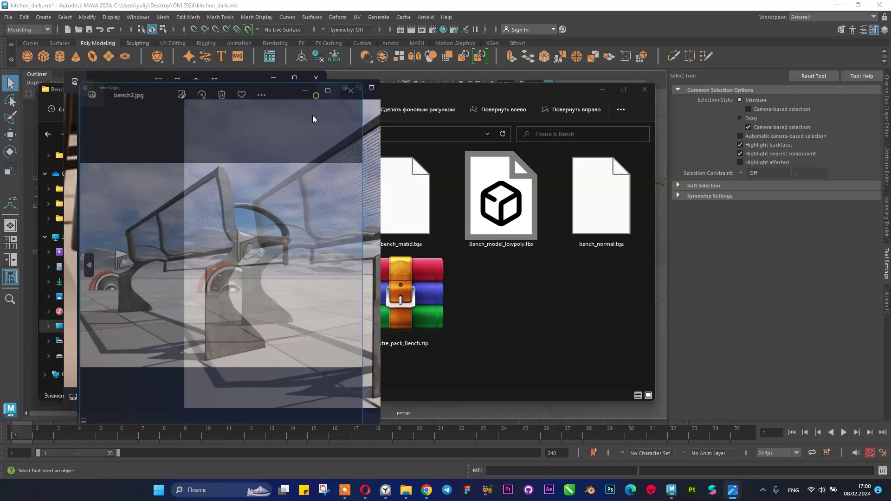
- Examine the bench's rear bolts and legs in bench2.jpg and compare them with the front view in bench1.jpg
{"action": "scroll", "coordinate": [468, 276], "scroll_direction": "up", "scroll_amount": 2}
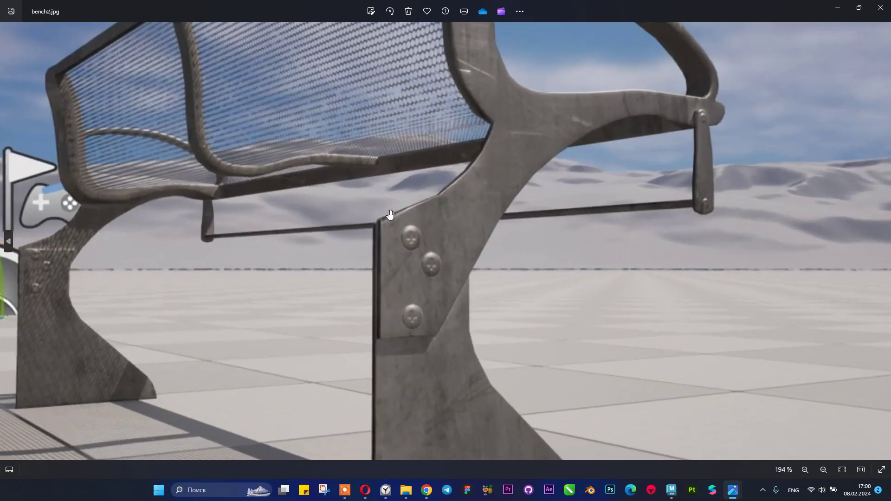
{"action": "scroll", "coordinate": [464, 224], "scroll_direction": "down", "scroll_amount": 2}
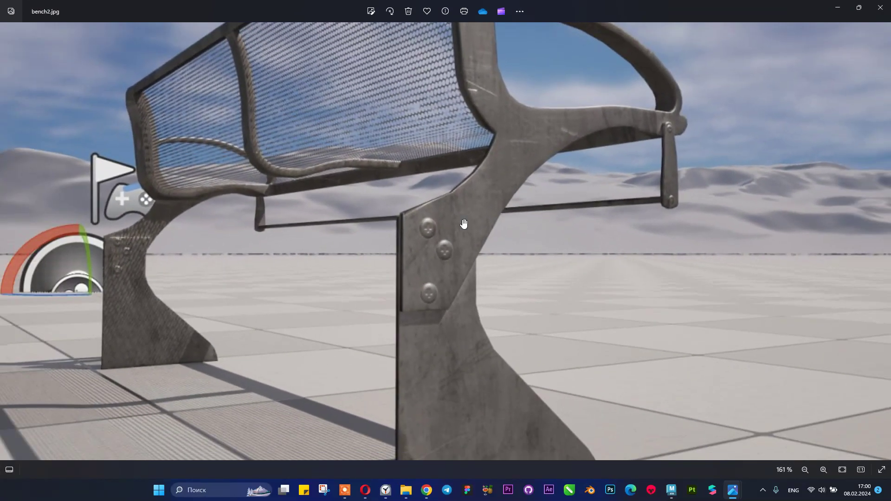
{"action": "scroll", "coordinate": [474, 182], "scroll_direction": "down", "scroll_amount": 2}
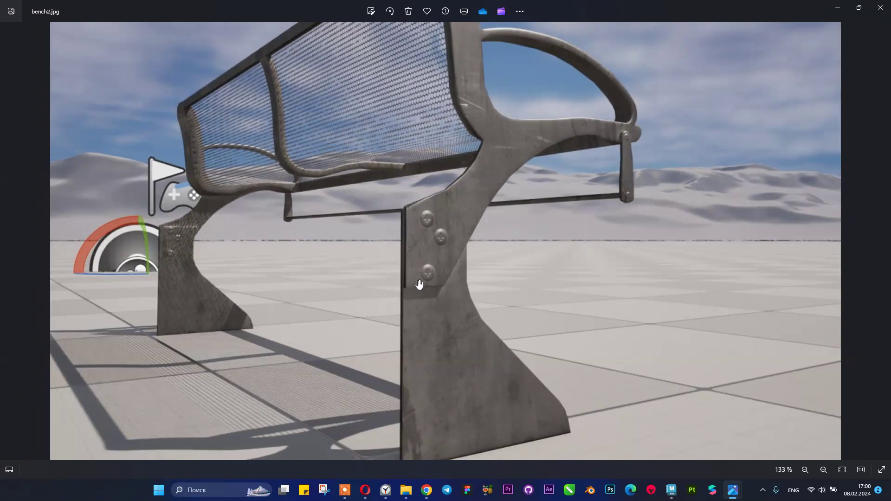
{"action": "scroll", "coordinate": [441, 215], "scroll_direction": "down", "scroll_amount": 1}
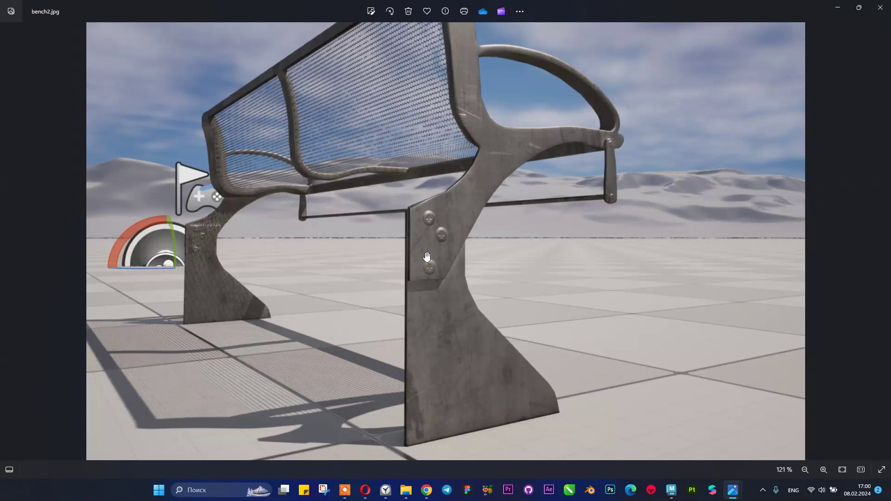
{"action": "key", "text": "Left"}
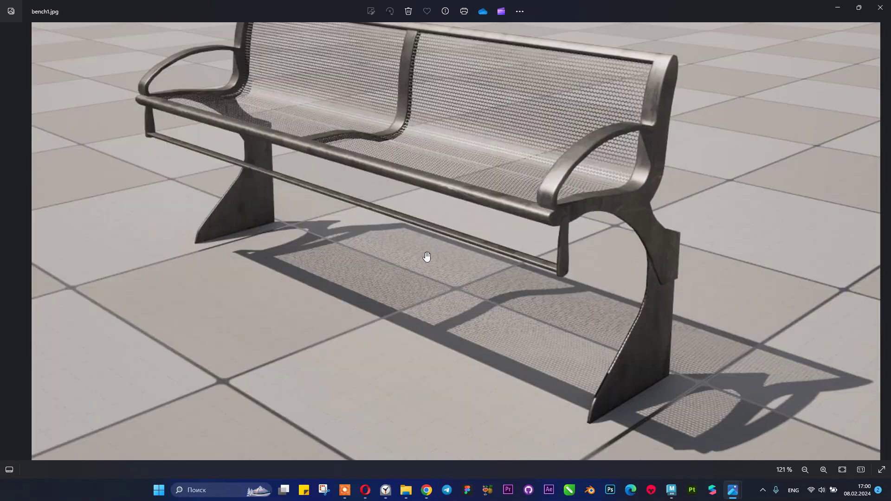
{"action": "key", "text": "Right"}
{"action": "key", "text": "Left"}
{"action": "key", "text": "Right"}
- Close the bench image, the stool reference photo and the Bench folder to return to Maya
{"action": "left_click", "coordinate": [880, 7]}
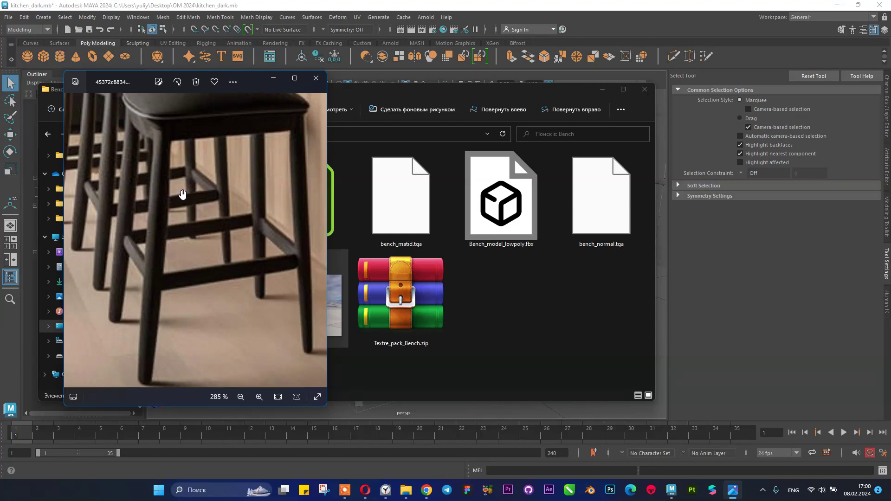
{"action": "left_click", "coordinate": [318, 79]}
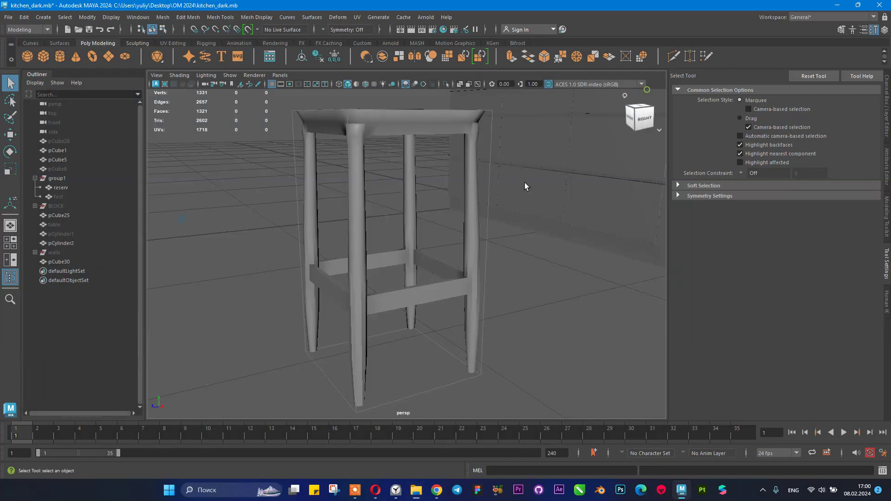
{"action": "left_click", "coordinate": [645, 90]}
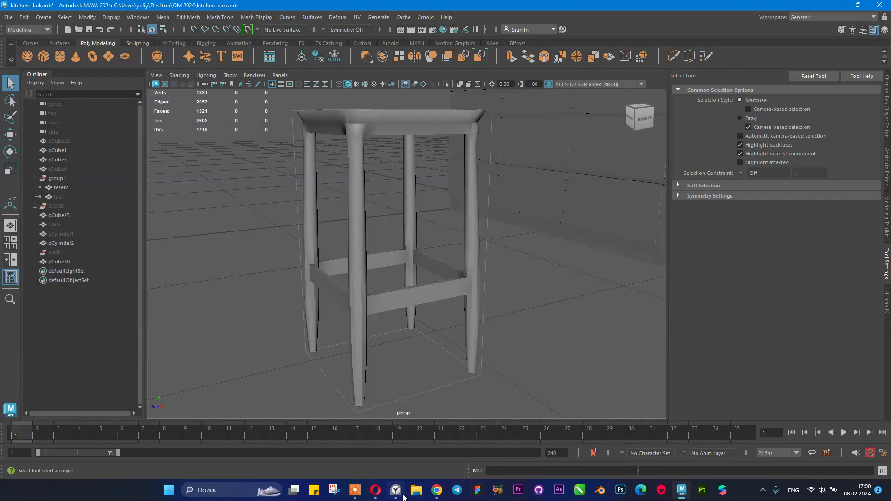
- Select the edge loop around the bottom of one stool leg and bevel it
{"action": "left_click_drag", "start_coordinate": [430, 330], "coordinate": [389, 274], "text": "alt"}
{"action": "left_click", "coordinate": [446, 226]}
{"action": "scroll", "coordinate": [388, 274], "scroll_direction": "up", "scroll_amount": 5}
{"action": "right_click_drag", "start_coordinate": [281, 289], "coordinate": [281, 189]}
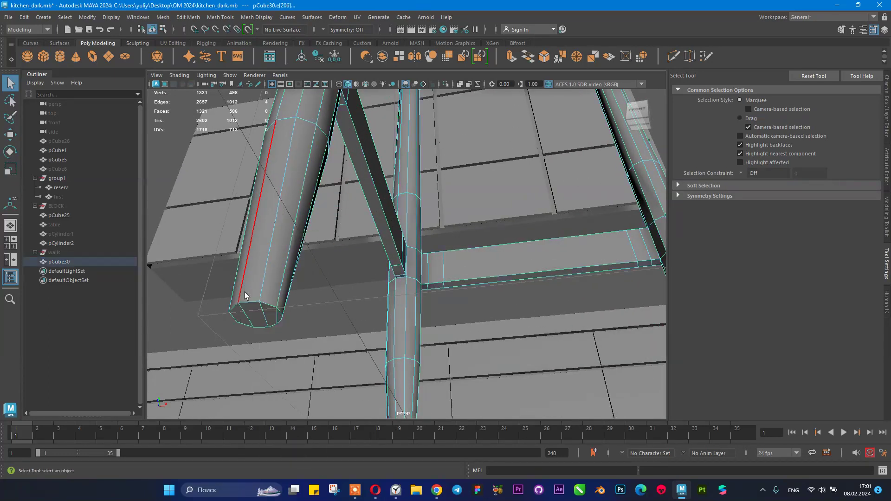
{"action": "left_click", "coordinate": [281, 318], "text": "shift"}
{"action": "left_click_drag", "start_coordinate": [308, 314], "coordinate": [394, 258], "text": "alt"}
{"action": "key", "text": "4"}
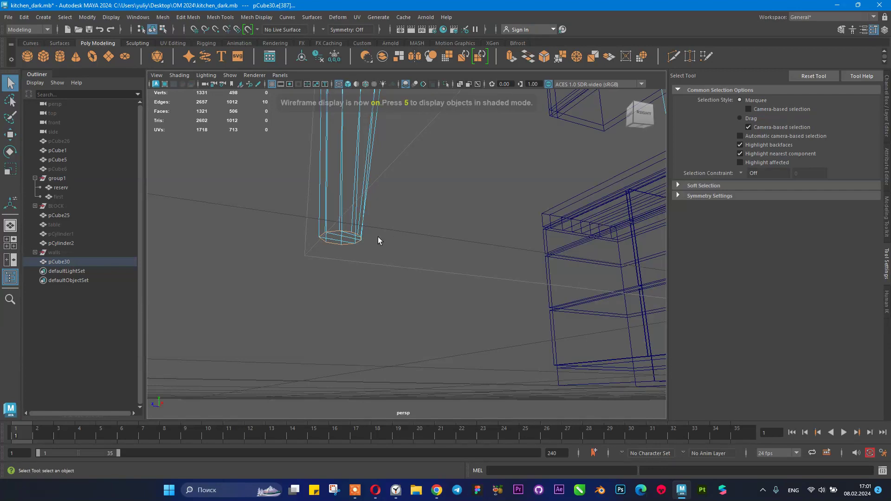
{"action": "key", "text": "5"}
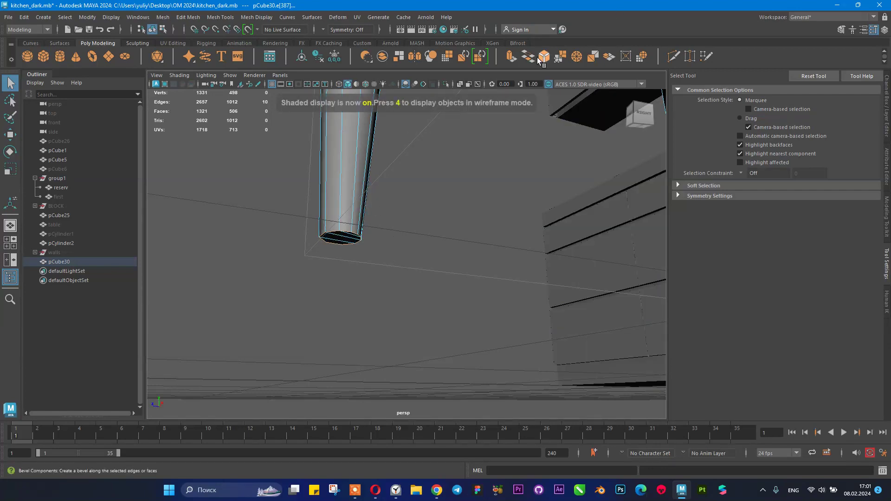
{"action": "left_click", "coordinate": [545, 56]}
- Try to bevel part of the edge loop at a second leg's bottom, and undo the attempt
{"action": "left_click_drag", "start_coordinate": [455, 158], "coordinate": [458, 245], "text": "alt"}
{"action": "left_click", "coordinate": [441, 244]}
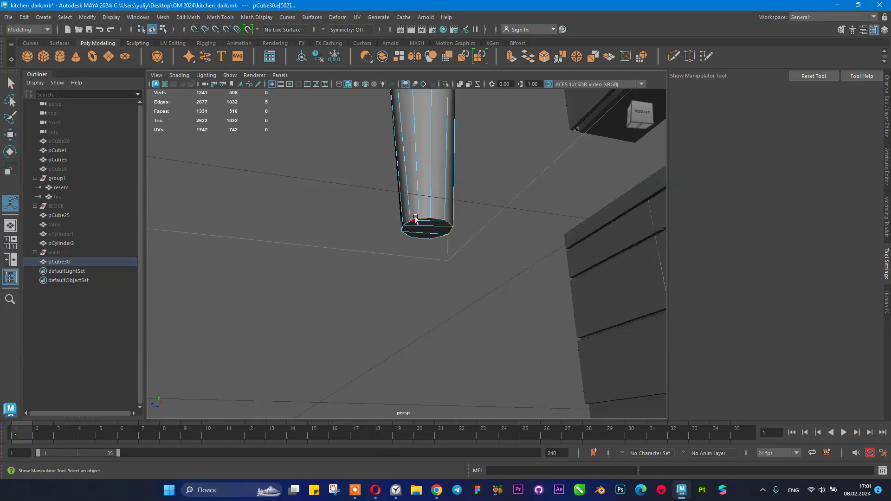
{"action": "left_click_drag", "start_coordinate": [457, 201], "coordinate": [546, 124], "text": "alt"}
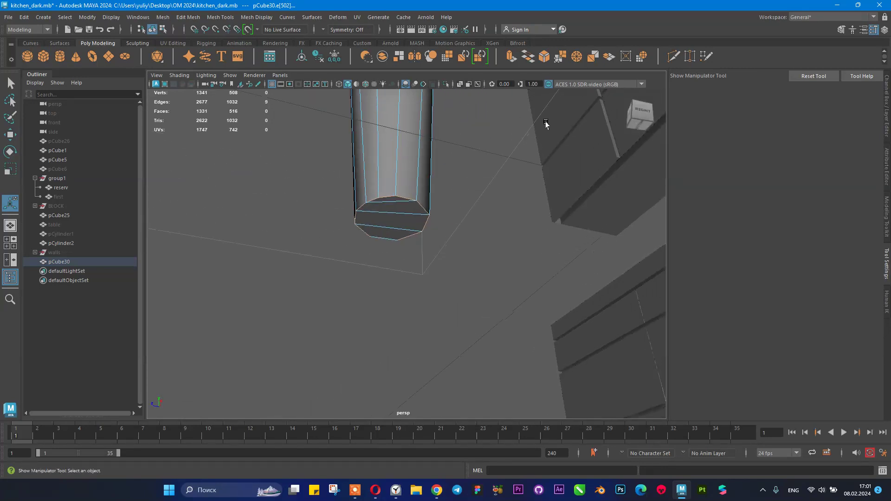
{"action": "left_click", "coordinate": [544, 58]}
{"action": "left_click_drag", "start_coordinate": [432, 167], "coordinate": [543, 166], "text": "alt"}
{"action": "middle_click_drag", "start_coordinate": [543, 166], "coordinate": [445, 149], "text": "alt"}
{"action": "left_click_drag", "start_coordinate": [446, 148], "coordinate": [513, 162], "text": "alt"}
{"action": "right_click_drag", "start_coordinate": [497, 181], "coordinate": [483, 204], "text": "alt"}
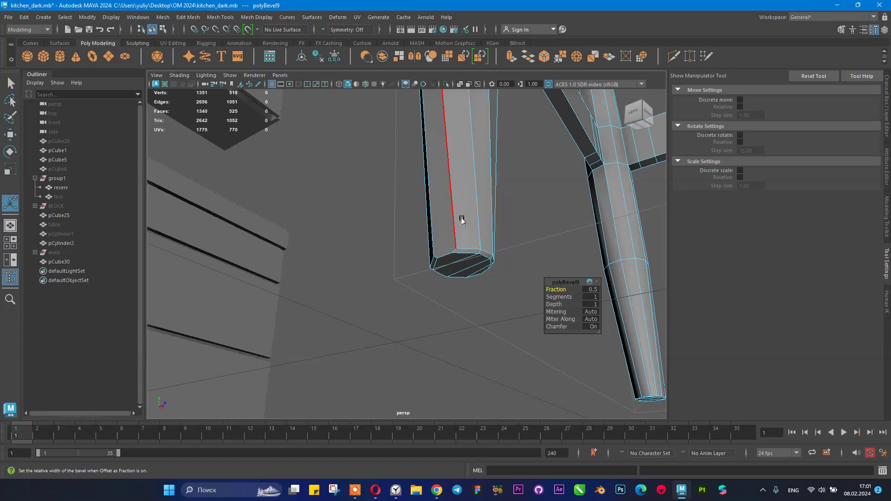
{"action": "left_click", "coordinate": [445, 252]}
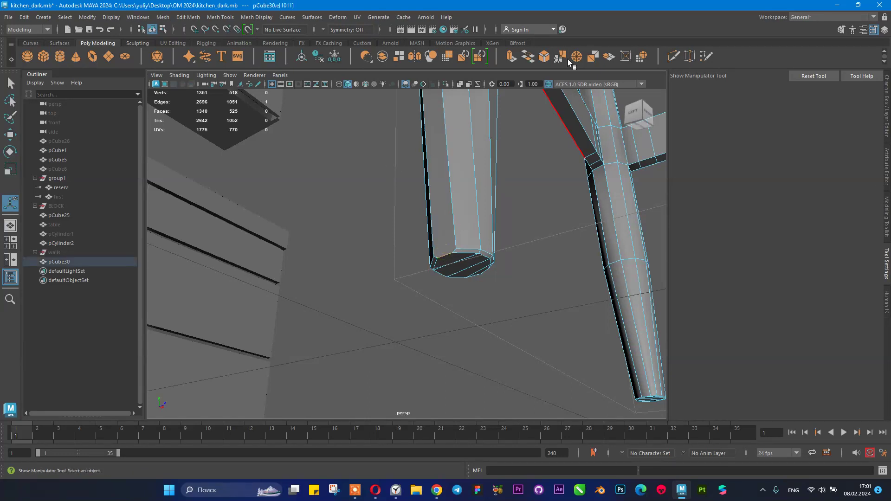
{"action": "left_click", "coordinate": [543, 63]}
{"action": "right_click_drag", "start_coordinate": [432, 256], "coordinate": [453, 260], "text": "alt"}
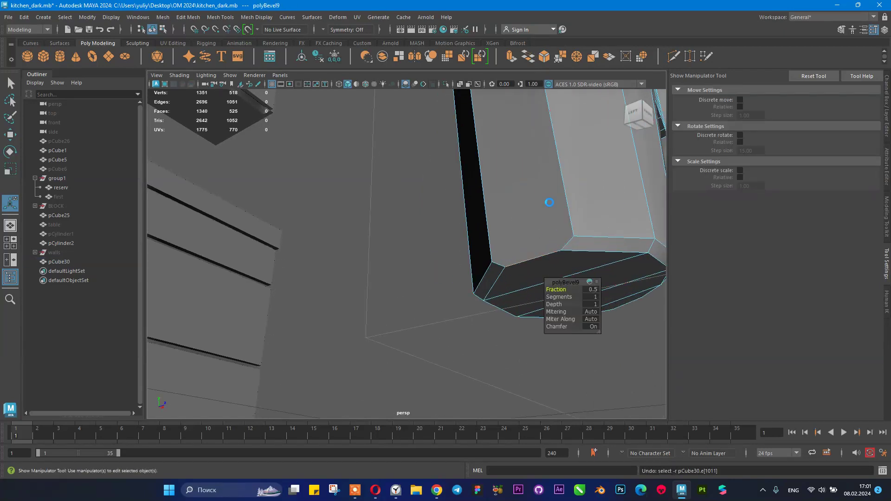
{"action": "key", "text": "ctrl+z"}
- Select the full edge loop around the second leg's bottom and bevel it
{"action": "double_click", "coordinate": [533, 253]}
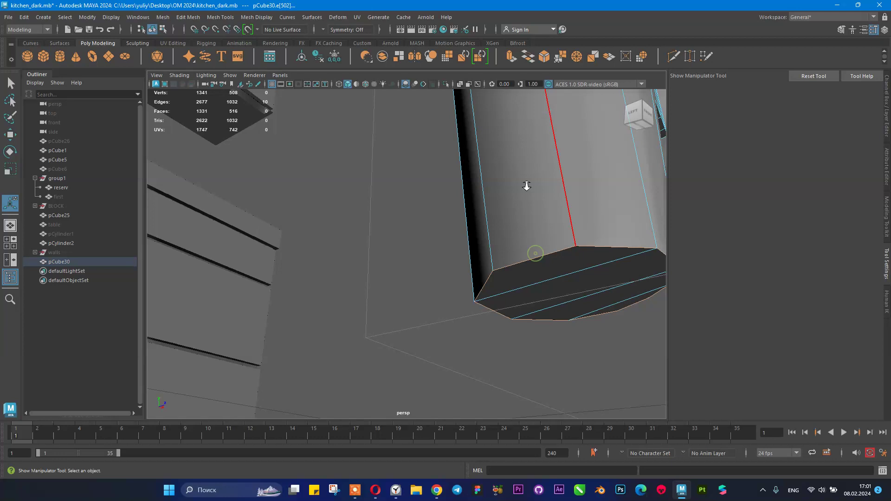
{"action": "scroll", "coordinate": [466, 211], "scroll_direction": "down", "scroll_amount": 4}
{"action": "left_click", "coordinate": [545, 56]}
- Select the complete bottom edge loop of the next unbevelled stool leg and bevel it
{"action": "left_click_drag", "start_coordinate": [528, 246], "coordinate": [478, 244], "text": "alt"}
{"action": "right_click_drag", "start_coordinate": [478, 244], "coordinate": [417, 247], "text": "alt"}
{"action": "mouse_move", "coordinate": [418, 247]}
{"action": "middle_mouse_down", "text": "alt"}
{"action": "mouse_move", "coordinate": [451, 251]}
{"action": "mouse_move", "coordinate": [432, 242]}
{"action": "middle_mouse_up", "text": "alt"}
{"action": "right_click_drag", "start_coordinate": [457, 253], "coordinate": [668, 319], "text": "alt"}
{"action": "right_click_drag", "start_coordinate": [472, 185], "coordinate": [555, 214], "text": "alt"}
{"action": "double_click", "coordinate": [541, 164]}
{"action": "middle_click_drag", "start_coordinate": [553, 176], "coordinate": [527, 185], "text": "alt"}
{"action": "left_click_drag", "start_coordinate": [493, 177], "coordinate": [434, 149], "text": "alt"}
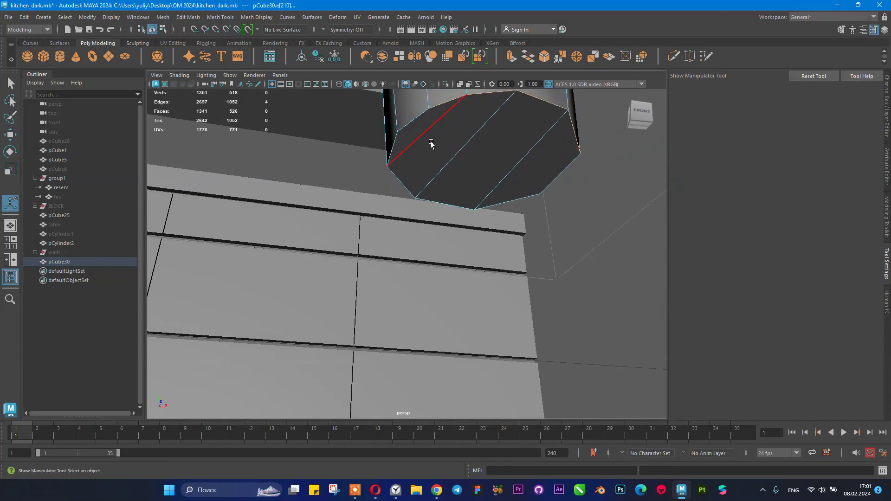
{"action": "left_click", "coordinate": [412, 122], "text": "shift"}
{"action": "right_click_drag", "start_coordinate": [563, 188], "coordinate": [499, 179], "text": "alt"}
{"action": "left_click_drag", "start_coordinate": [497, 179], "coordinate": [426, 185], "text": "alt"}
{"action": "right_click_drag", "start_coordinate": [429, 186], "coordinate": [470, 204], "text": "alt"}
{"action": "left_click_drag", "start_coordinate": [469, 205], "coordinate": [415, 195], "text": "alt"}
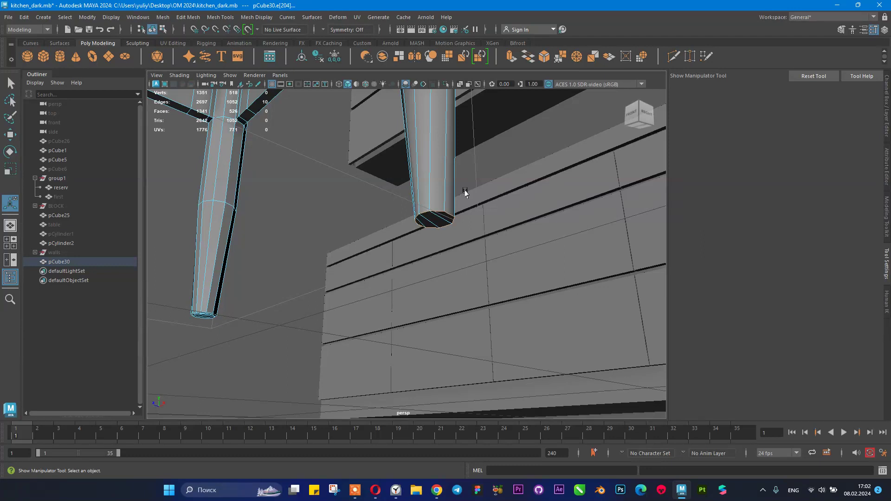
{"action": "left_click", "coordinate": [544, 55]}
- Switch the stool frame to object mode and examine its smoothed preview from several angles
{"action": "left_click_drag", "start_coordinate": [378, 215], "coordinate": [444, 209], "text": "alt"}
{"action": "right_click_drag", "start_coordinate": [448, 206], "coordinate": [302, 175], "text": "alt"}
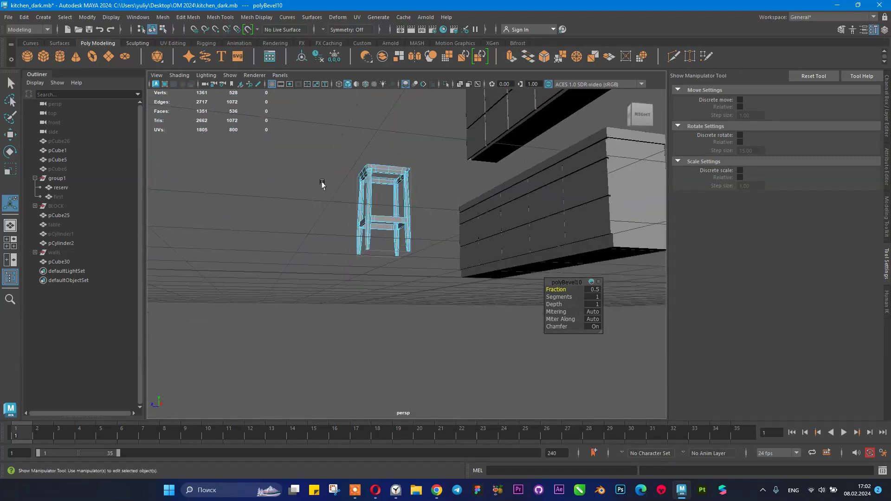
{"action": "left_click_drag", "start_coordinate": [333, 189], "coordinate": [332, 213], "text": "alt"}
{"action": "right_click_drag", "start_coordinate": [330, 212], "coordinate": [438, 141], "text": "alt"}
{"action": "middle_click_drag", "start_coordinate": [392, 206], "coordinate": [444, 229], "text": "alt"}
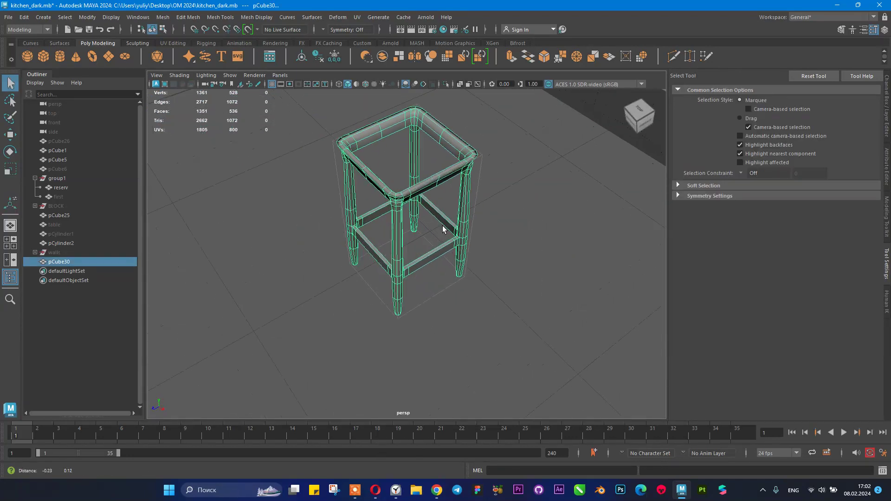
{"action": "right_click_drag", "start_coordinate": [408, 224], "coordinate": [491, 247], "text": "alt"}
{"action": "key", "text": "3"}
{"action": "left_click", "coordinate": [542, 213]}
{"action": "left_click_drag", "start_coordinate": [543, 215], "coordinate": [500, 191], "text": "alt"}
{"action": "right_click_drag", "start_coordinate": [499, 192], "coordinate": [394, 190], "text": "alt"}
{"action": "middle_click_drag", "start_coordinate": [394, 190], "coordinate": [393, 213], "text": "alt"}
{"action": "left_click_drag", "start_coordinate": [392, 213], "coordinate": [472, 228], "text": "alt"}
{"action": "left_click_drag", "start_coordinate": [437, 152], "coordinate": [406, 203], "text": "alt"}
- Return the stool frame to unsmoothed display, deselect it and save the scene
{"action": "left_click", "coordinate": [398, 141]}
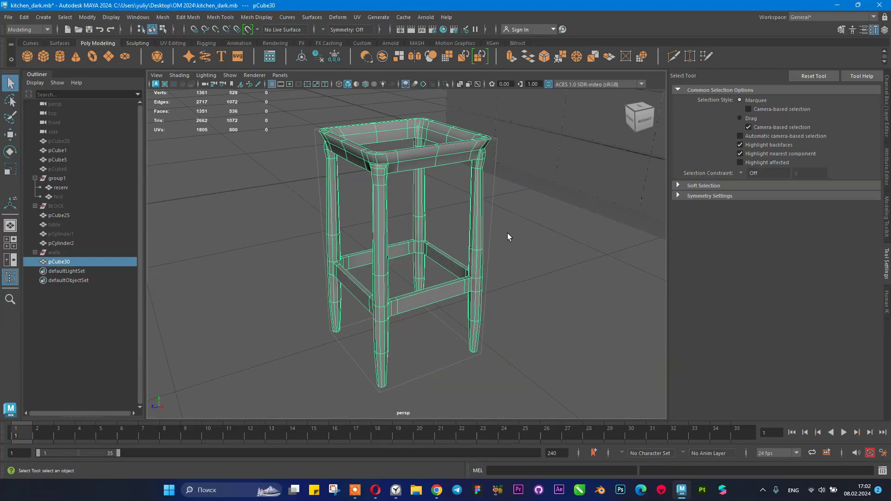
{"action": "left_click", "coordinate": [519, 256]}
{"action": "left_click_drag", "start_coordinate": [519, 255], "coordinate": [447, 246], "text": "alt"}
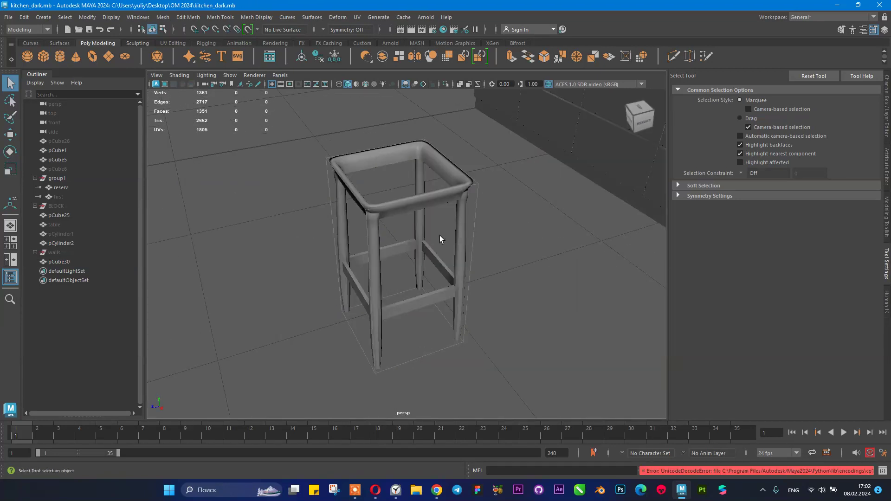
- Open the dark kitchen reference photo from the desktop's OM 2024 folder and enlarge its bar stools
{"action": "left_click", "coordinate": [412, 204]}
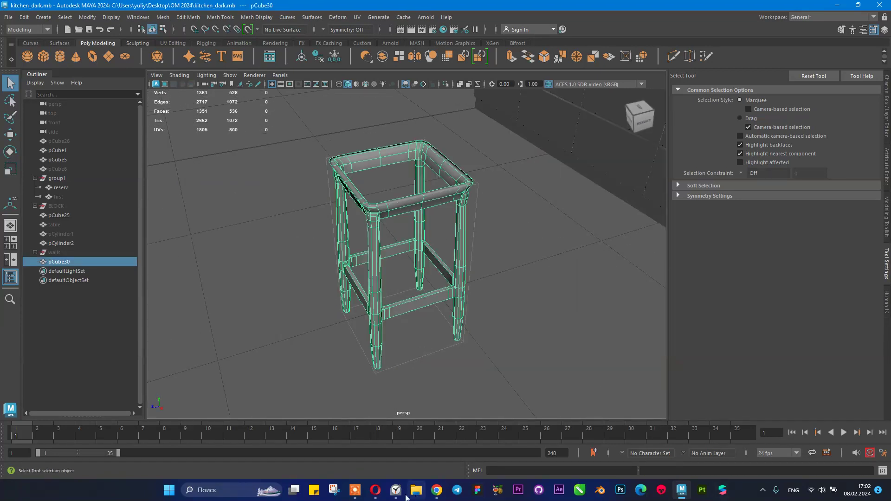
{"action": "mouse_move", "coordinate": [416, 496]}
{"action": "left_click", "coordinate": [437, 456]}
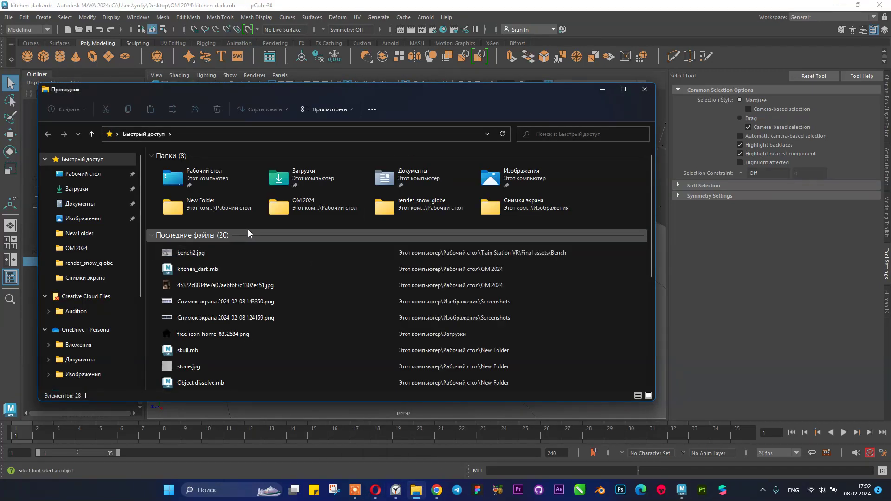
{"action": "double_click", "coordinate": [221, 181]}
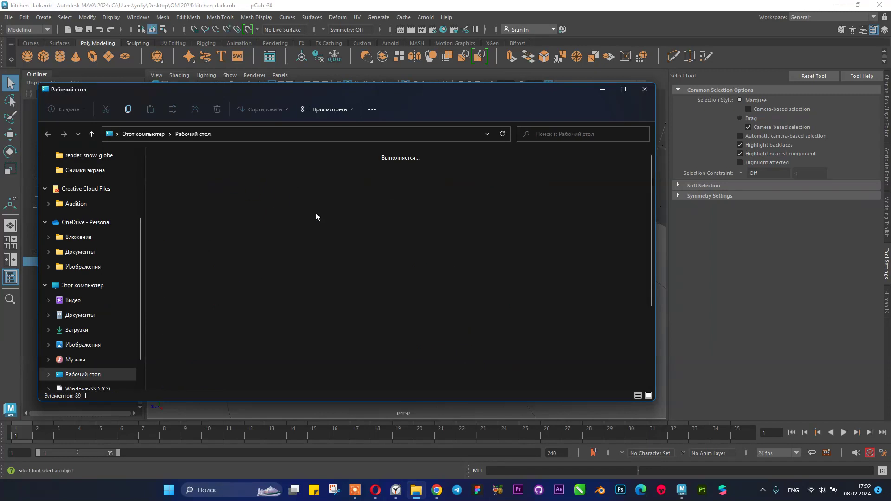
{"action": "scroll", "coordinate": [511, 286], "scroll_direction": "down", "scroll_amount": 2}
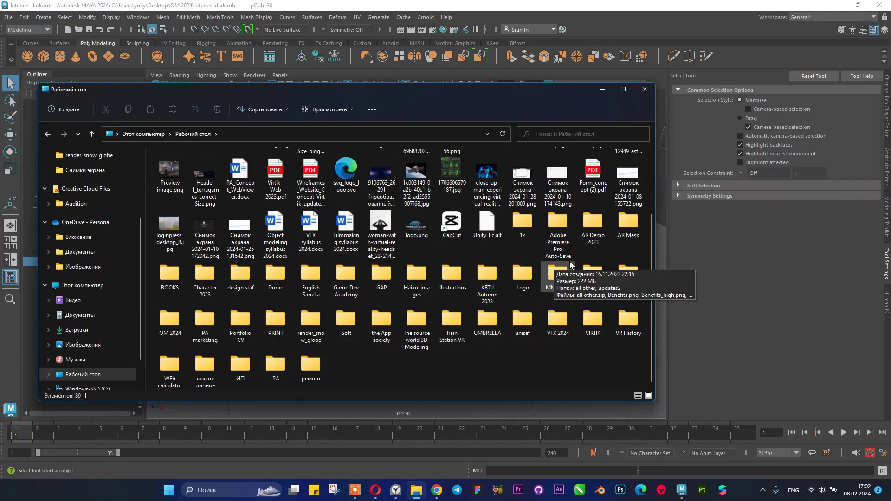
{"action": "left_click", "coordinate": [194, 287]}
{"action": "double_click", "coordinate": [158, 326]}
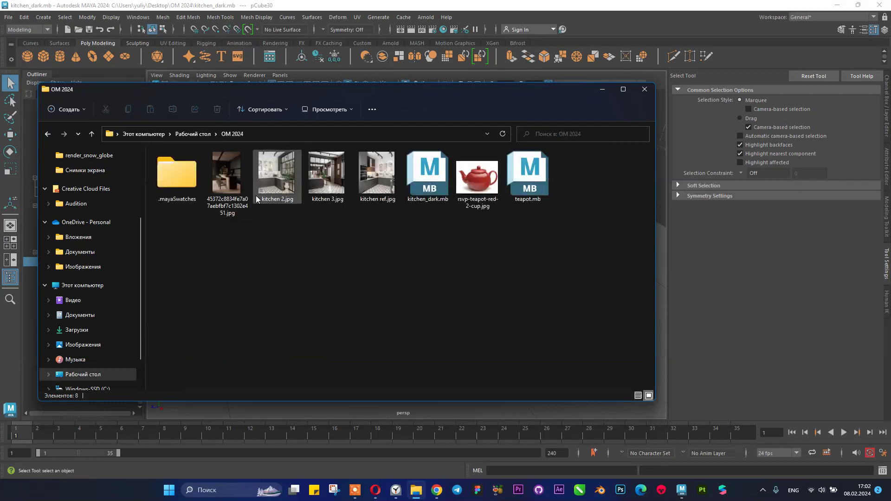
{"action": "double_click", "coordinate": [226, 172]}
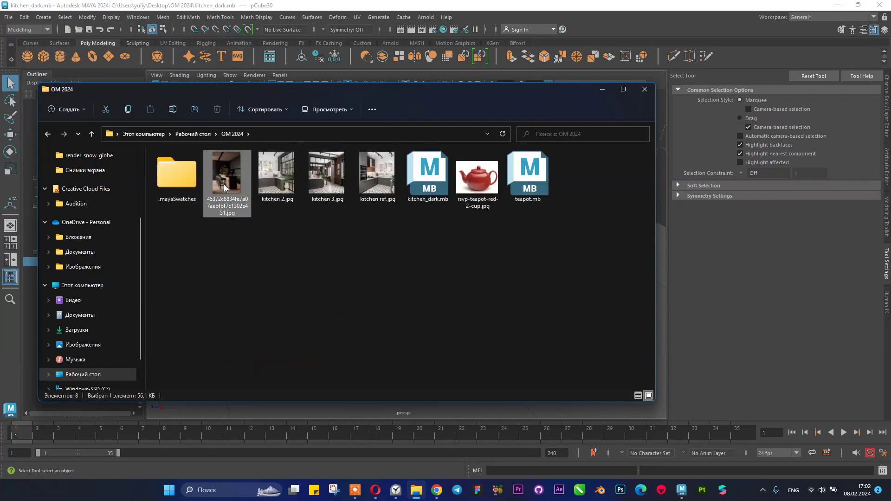
{"action": "left_click", "coordinate": [601, 89]}
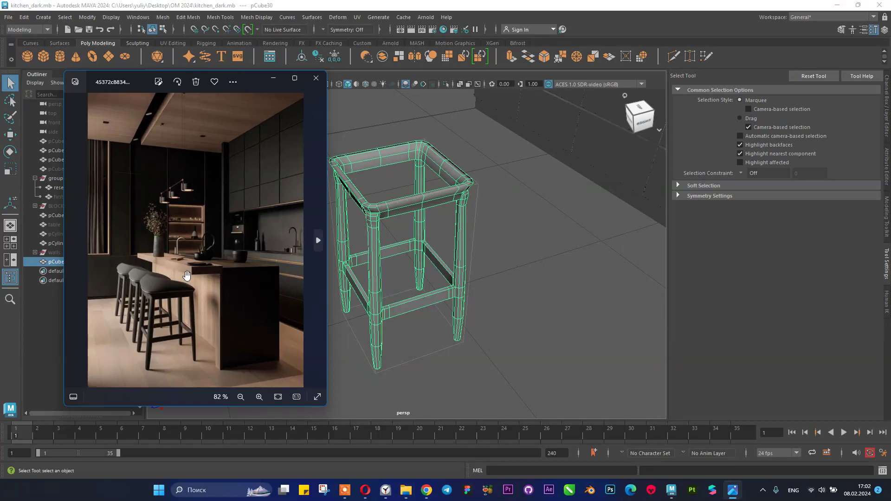
{"action": "scroll", "coordinate": [187, 276], "scroll_direction": "up", "scroll_amount": 5}
{"action": "scroll", "coordinate": [193, 245], "scroll_direction": "up", "scroll_amount": 1}
{"action": "scroll", "coordinate": [178, 261], "scroll_direction": "up", "scroll_amount": 1}
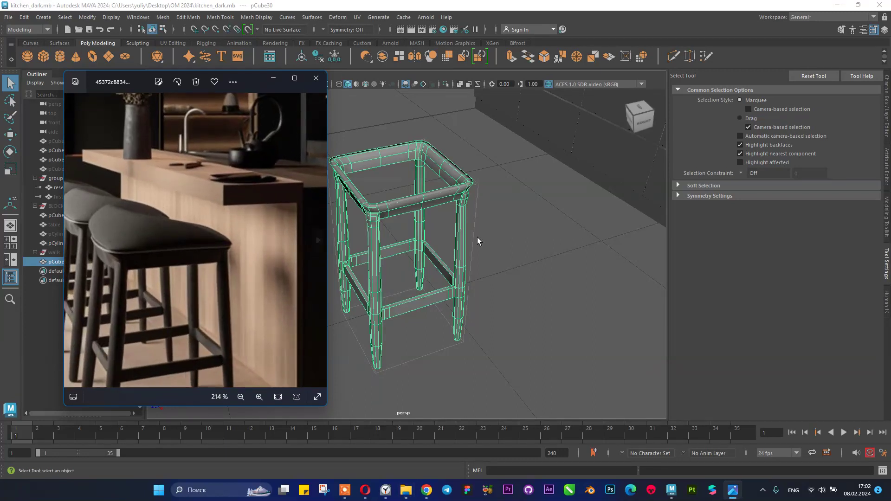
- Preview the stool frame smoothed and inspect its top rim up close
{"action": "left_click", "coordinate": [400, 200]}
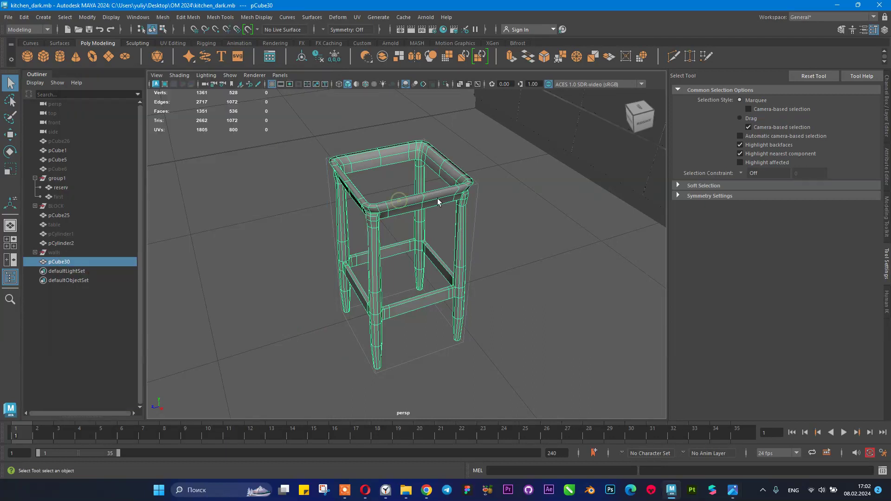
{"action": "key", "text": "3"}
{"action": "left_click", "coordinate": [453, 150]}
{"action": "left_click_drag", "start_coordinate": [390, 156], "coordinate": [390, 177], "text": "alt"}
{"action": "right_click_drag", "start_coordinate": [390, 177], "coordinate": [509, 200], "text": "alt"}
{"action": "left_click_drag", "start_coordinate": [509, 200], "coordinate": [516, 202], "text": "alt"}
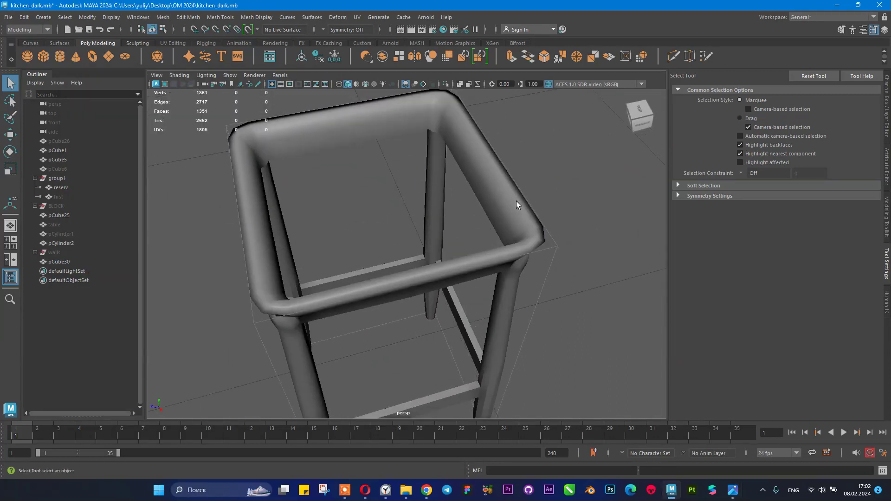
- Return the frame to unsmoothed display and select the edge loop along the upper edge of its top rim
{"action": "left_click", "coordinate": [516, 202]}
{"action": "key", "text": "1"}
{"action": "right_click_drag", "start_coordinate": [508, 191], "coordinate": [505, 166]}
{"action": "double_click", "coordinate": [489, 172]}
{"action": "left_click_drag", "start_coordinate": [402, 187], "coordinate": [408, 232], "text": "alt"}
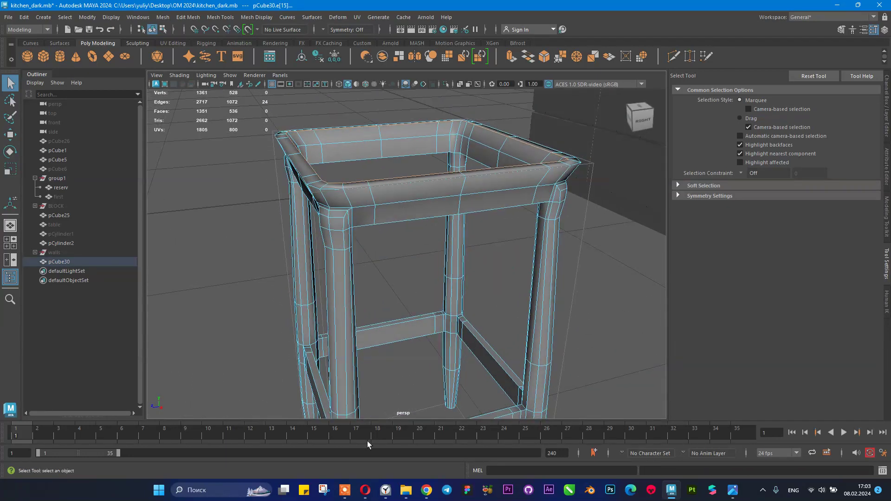
- Bring the bar stool reference photo back up to compare its seat rim with the frame
{"action": "left_click", "coordinate": [406, 492]}
{"action": "left_click", "coordinate": [406, 491]}
{"action": "left_click", "coordinate": [733, 490]}
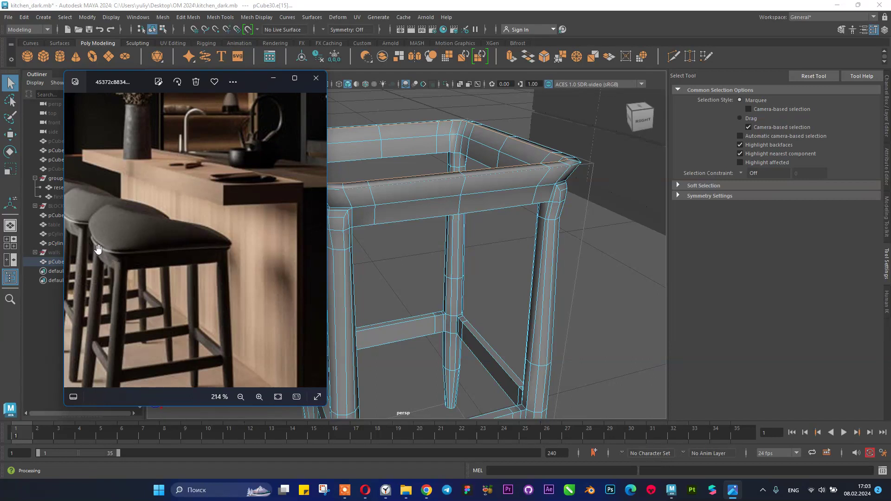
- Scale the selected edge loop along the seat rim's upper edge, checking its shape in smoothed preview
{"action": "left_click", "coordinate": [273, 78]}
{"action": "left_click_drag", "start_coordinate": [333, 128], "coordinate": [371, 113], "text": "alt"}
{"action": "key", "text": "r"}
{"action": "key", "text": "w"}
{"action": "key", "text": "r"}
{"action": "left_click_drag", "start_coordinate": [376, 151], "coordinate": [369, 174]}
{"action": "key", "text": "3"}
{"action": "left_click_drag", "start_coordinate": [423, 165], "coordinate": [424, 155]}
{"action": "key", "text": "1"}
- Return to object mode, deselect the stool frame and inspect it smoothed from above and from the side
{"action": "right_click_drag", "start_coordinate": [426, 152], "coordinate": [441, 136]}
{"action": "left_click", "coordinate": [388, 135]}
{"action": "scroll", "coordinate": [389, 136], "scroll_direction": "down", "scroll_amount": 3}
{"action": "left_click_drag", "start_coordinate": [393, 142], "coordinate": [395, 182], "text": "alt"}
{"action": "scroll", "coordinate": [394, 183], "scroll_direction": "up", "scroll_amount": 3}
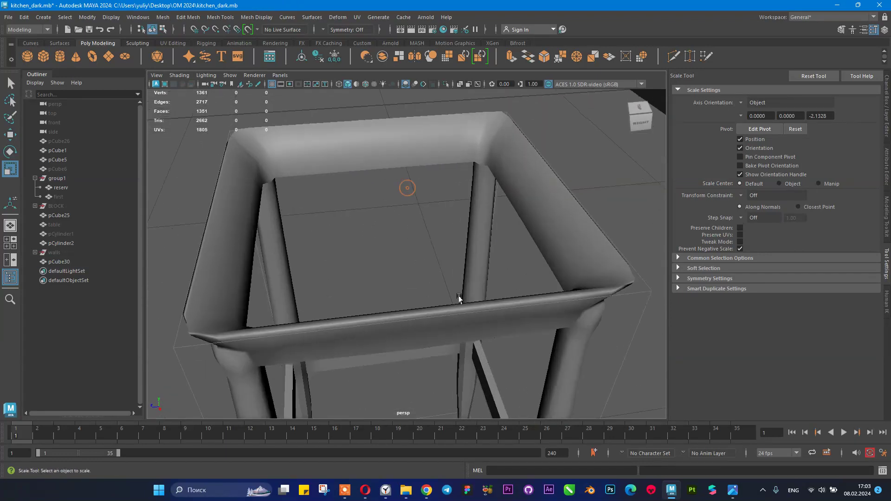
{"action": "left_click", "coordinate": [454, 320]}
{"action": "key", "text": "3"}
{"action": "left_click", "coordinate": [398, 254]}
{"action": "left_click_drag", "start_coordinate": [378, 239], "coordinate": [363, 206], "text": "alt"}
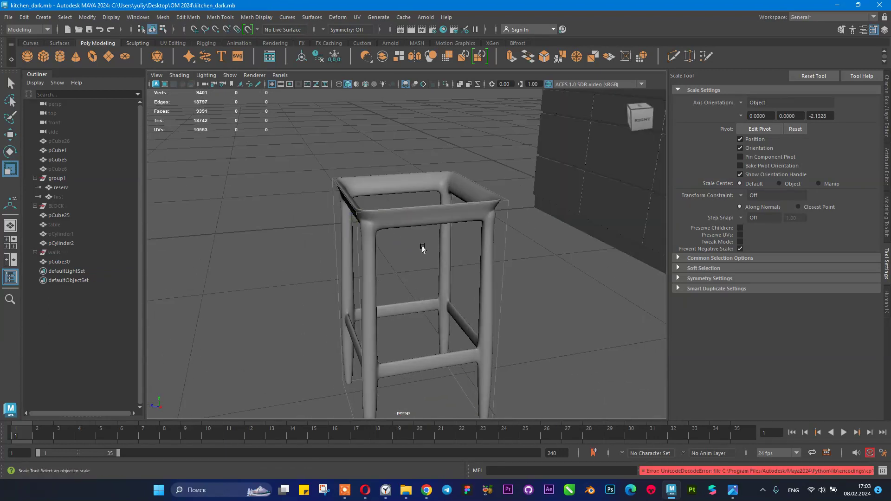
{"action": "left_click", "coordinate": [48, 56]}
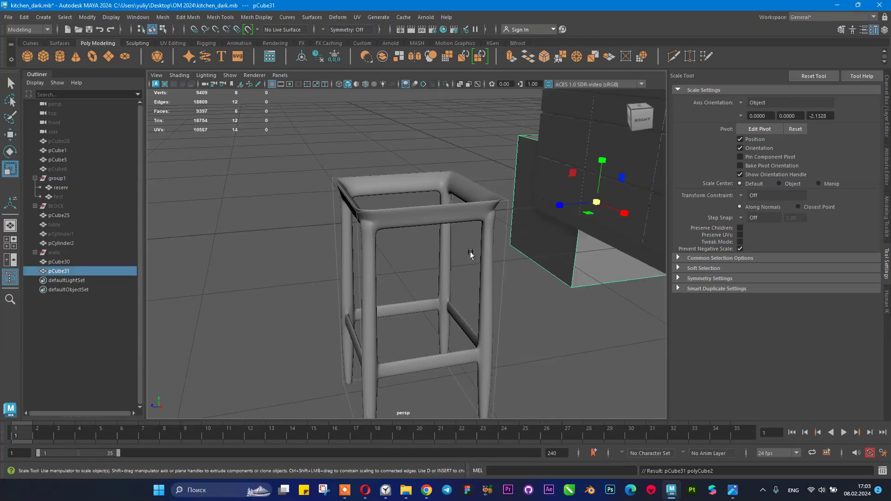
{"action": "scroll", "coordinate": [478, 256], "scroll_direction": "down", "scroll_amount": 3}
{"action": "left_click_drag", "start_coordinate": [481, 256], "coordinate": [517, 264], "text": "alt"}
{"action": "right_click_drag", "start_coordinate": [516, 264], "coordinate": [466, 256], "text": "alt"}
{"action": "left_click_drag", "start_coordinate": [466, 258], "coordinate": [425, 257], "text": "alt"}
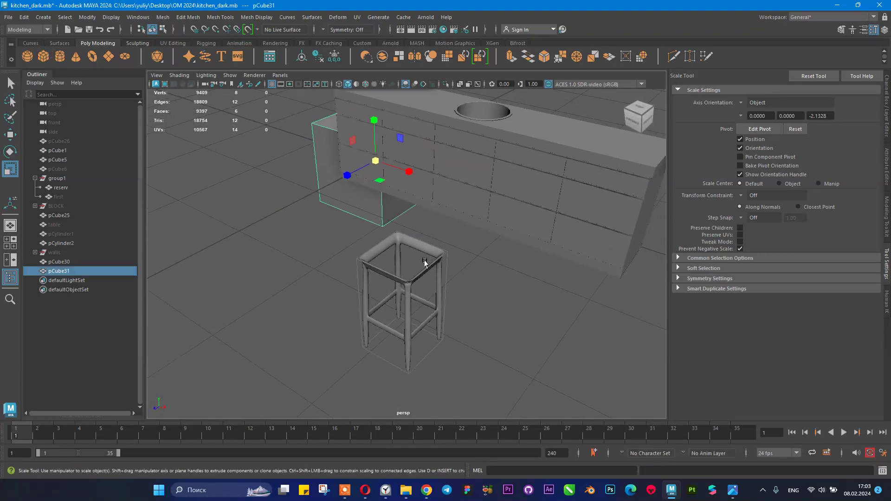
{"action": "key", "text": "Delete"}
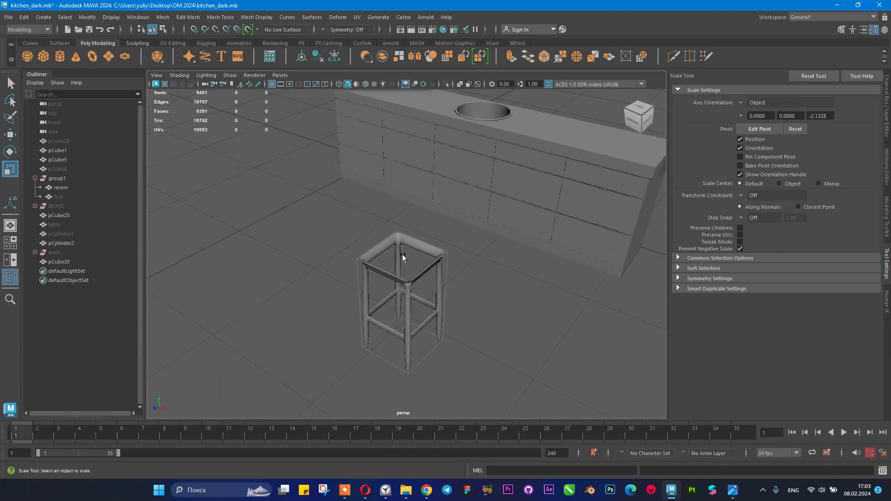
- Duplicate the reserv block around the stool and remove the copy from layer1
{"action": "left_click", "coordinate": [69, 189]}
{"action": "right_click_drag", "start_coordinate": [478, 242], "coordinate": [511, 270], "text": "alt"}
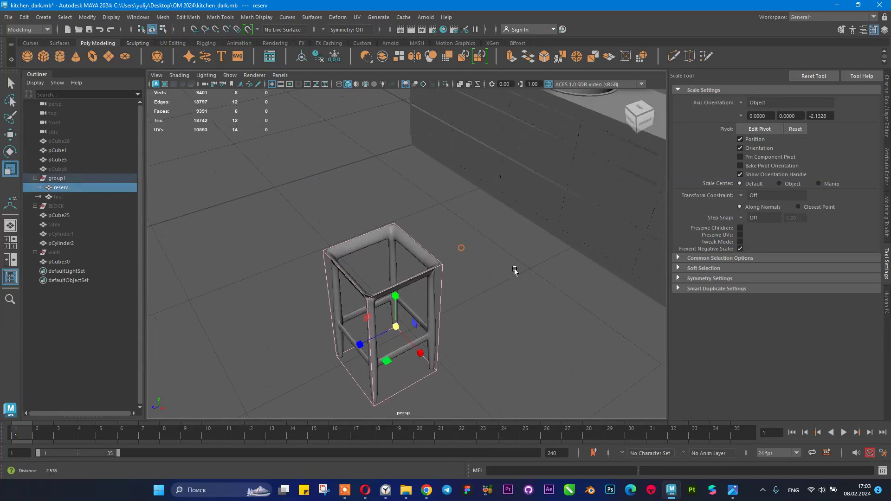
{"action": "key", "text": "ctrl+d"}
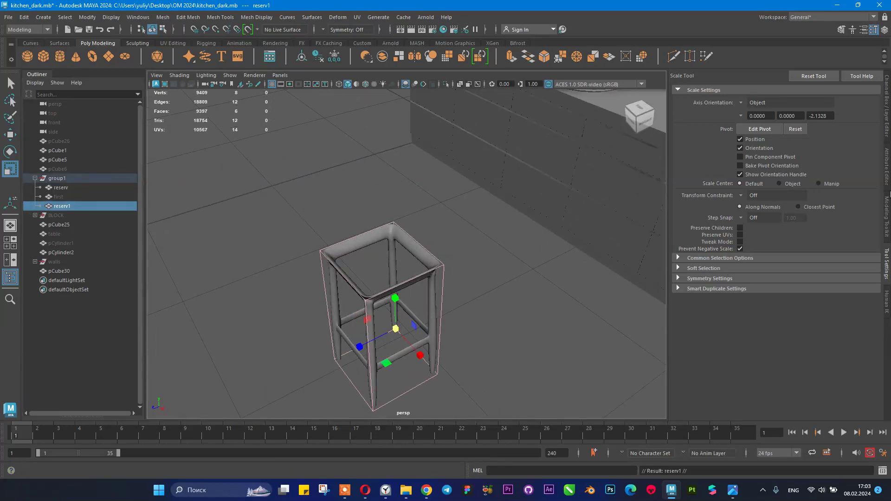
{"action": "left_click", "coordinate": [887, 129]}
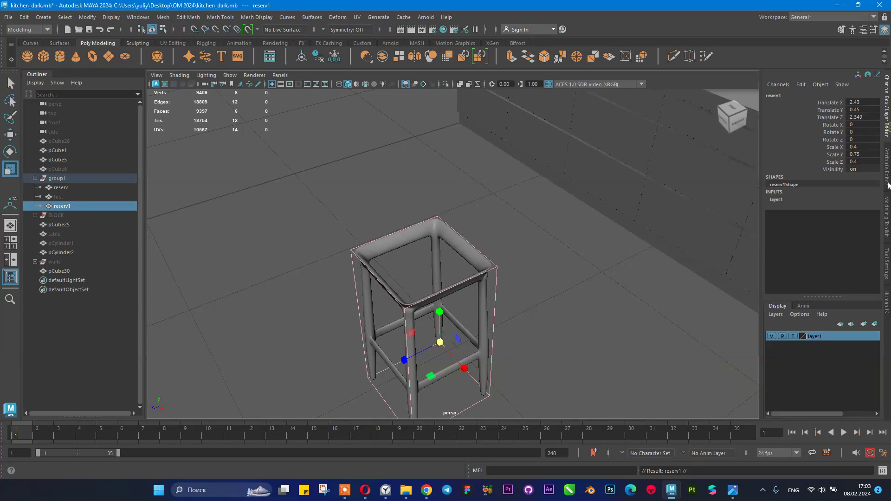
{"action": "right_click", "coordinate": [816, 336]}
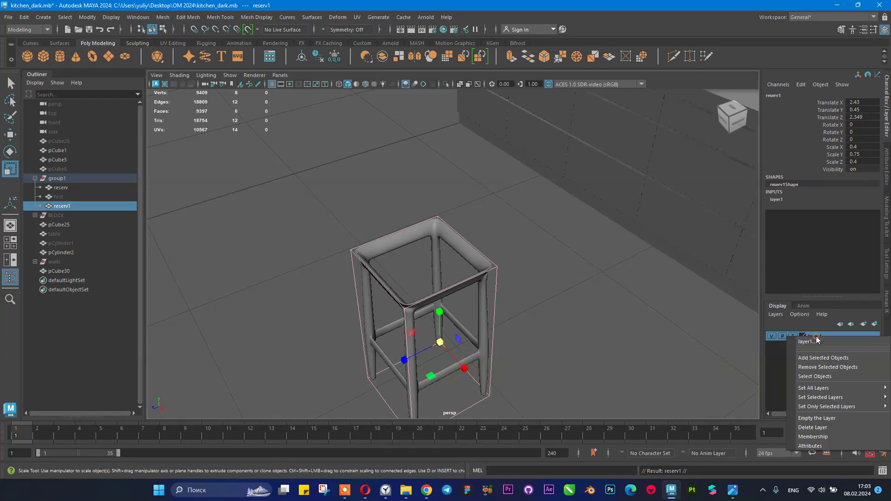
{"action": "left_click", "coordinate": [824, 368]}
- Flatten the duplicated block to a Y scale of 0.084 and raise it onto the stool rim at Translate Y 1.197
{"action": "left_click_drag", "start_coordinate": [440, 313], "coordinate": [428, 179]}
{"action": "key", "text": "w"}
{"action": "right_click_drag", "start_coordinate": [427, 180], "coordinate": [495, 245], "text": "alt"}
{"action": "key", "text": "r"}
{"action": "left_click_drag", "start_coordinate": [436, 173], "coordinate": [434, 205]}
{"action": "key", "text": "w"}
{"action": "left_click_drag", "start_coordinate": [436, 167], "coordinate": [335, 158]}
{"action": "key", "text": "3"}
{"action": "key", "text": "1"}
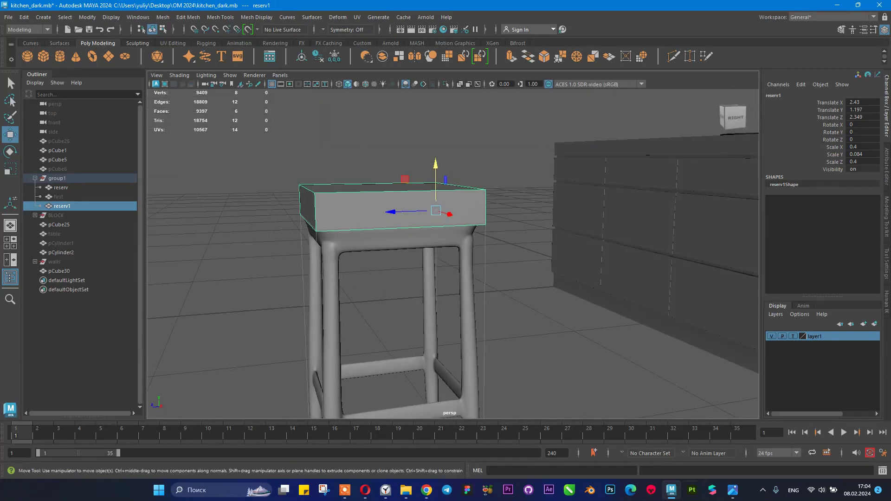
- Check the reference photo's seat thickness and increase the seat block's Y scale to 0.119
{"action": "left_click", "coordinate": [734, 490]}
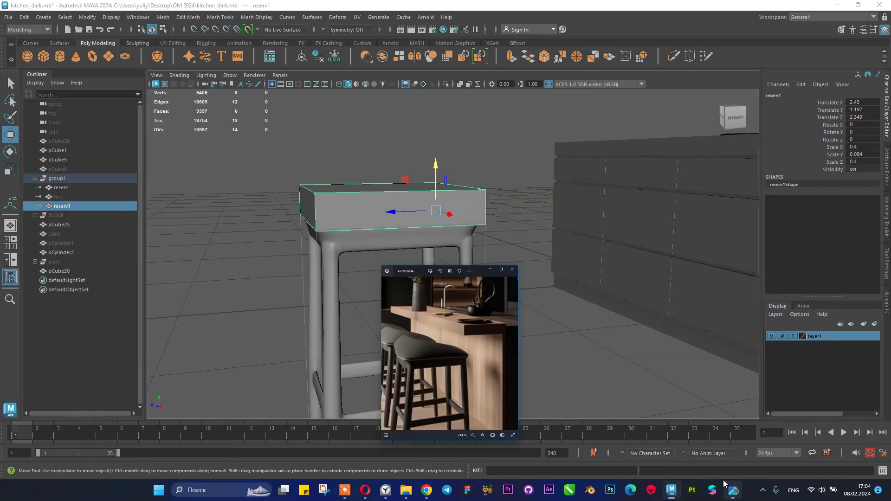
{"action": "left_click", "coordinate": [273, 78]}
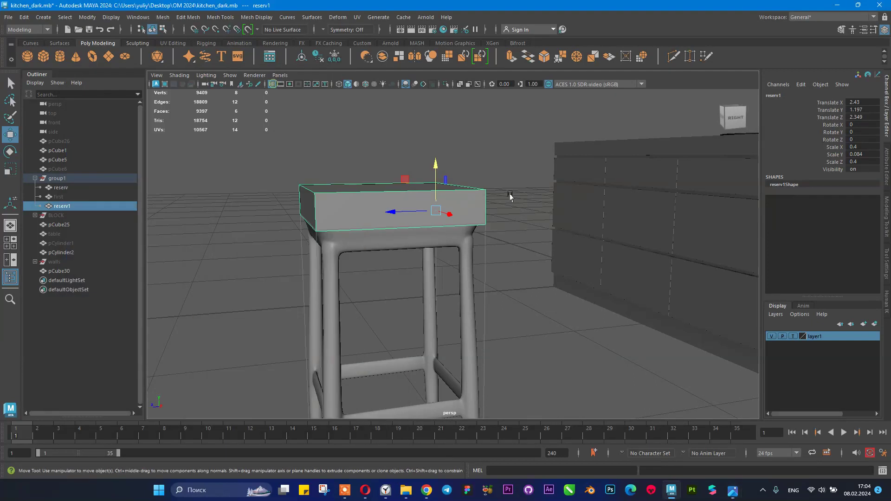
{"action": "key", "text": "r"}
{"action": "left_click_drag", "start_coordinate": [435, 168], "coordinate": [433, 153]}
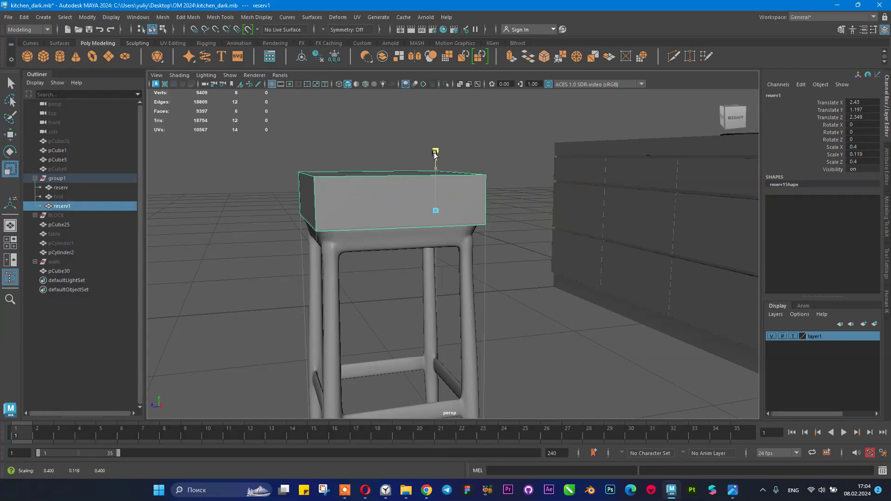
{"action": "left_click_drag", "start_coordinate": [479, 207], "coordinate": [624, 289], "text": "alt"}
{"action": "right_click_drag", "start_coordinate": [624, 289], "coordinate": [270, 250], "text": "alt"}
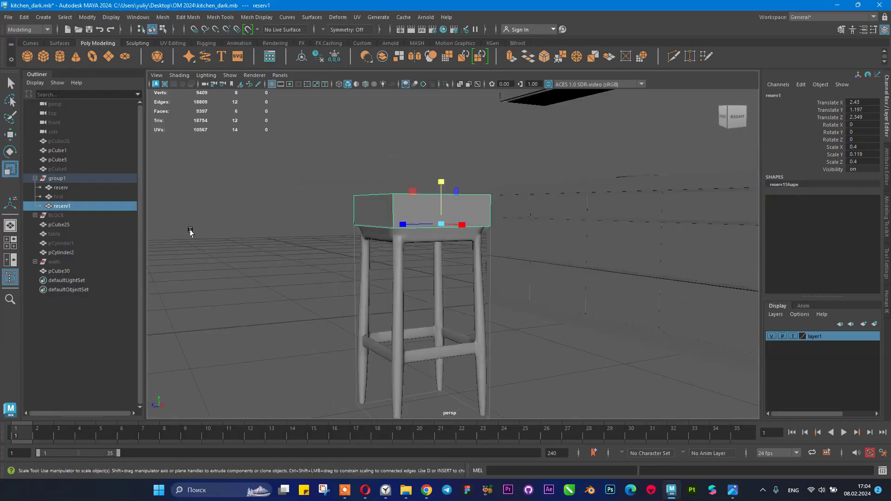
- Unhide the table to compare the stool's height with the tabletop and the reference photo, and hide it again
{"action": "left_click", "coordinate": [52, 234]}
{"action": "key", "text": "shift+h"}
{"action": "left_click_drag", "start_coordinate": [297, 244], "coordinate": [392, 249], "text": "alt"}
{"action": "left_click", "coordinate": [733, 491]}
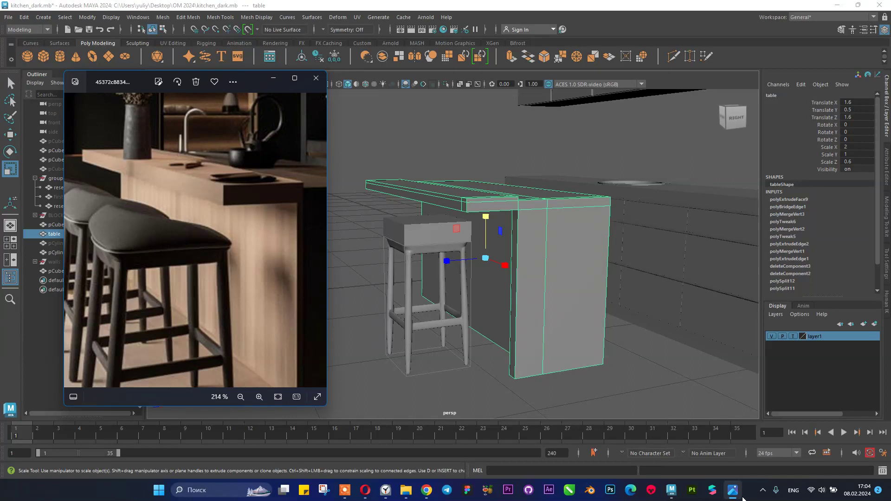
{"action": "left_click", "coordinate": [733, 490]}
{"action": "left_click", "coordinate": [435, 254]}
{"action": "key", "text": "f"}
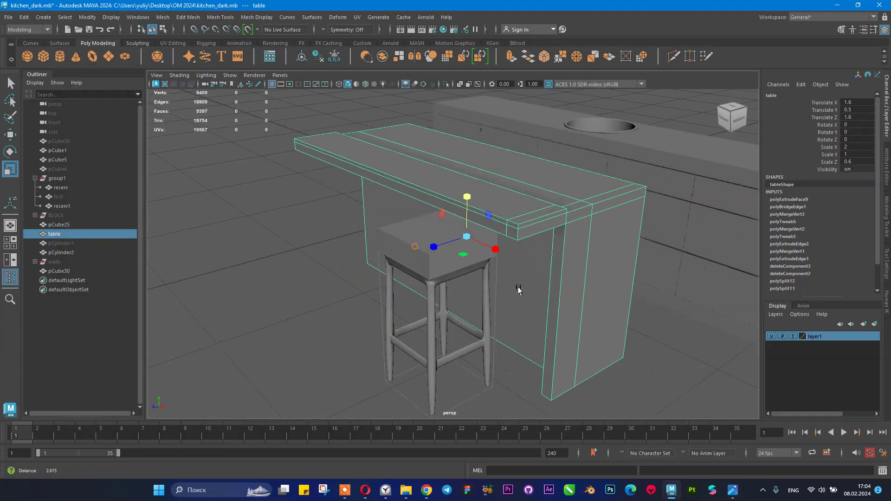
{"action": "left_click", "coordinate": [537, 219]}
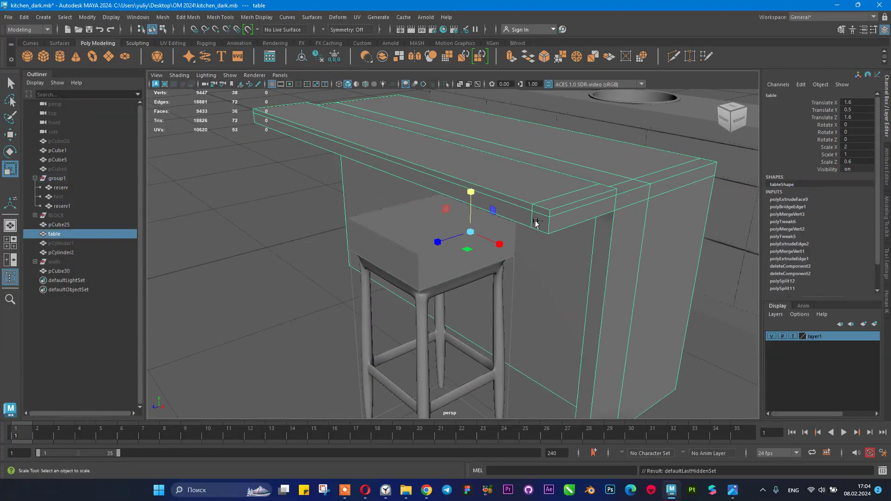
{"action": "key", "text": "ctrl+h"}
{"action": "left_click_drag", "start_coordinate": [487, 247], "coordinate": [486, 271], "text": "alt"}
- Rename the seat block as sitting_plase
{"action": "left_click", "coordinate": [472, 248]}
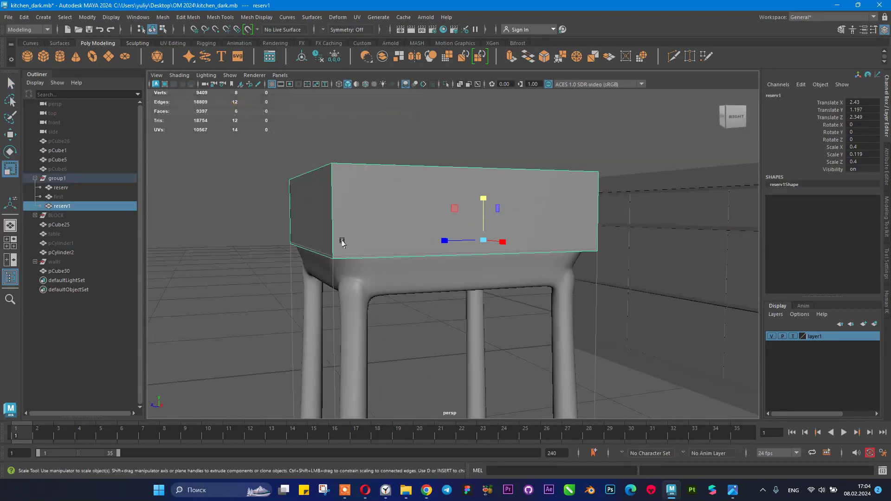
{"action": "double_click", "coordinate": [97, 207]}
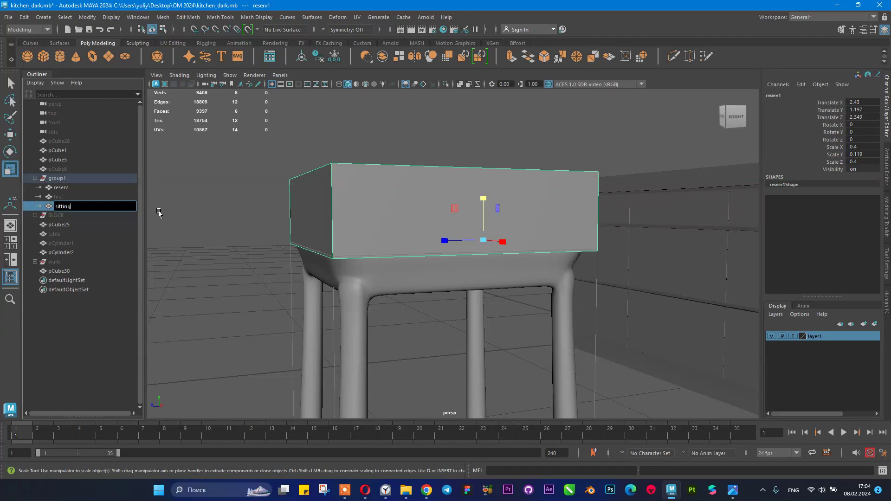
{"action": "type", "text": "sitting_plase"}
{"action": "key", "text": "Return"}
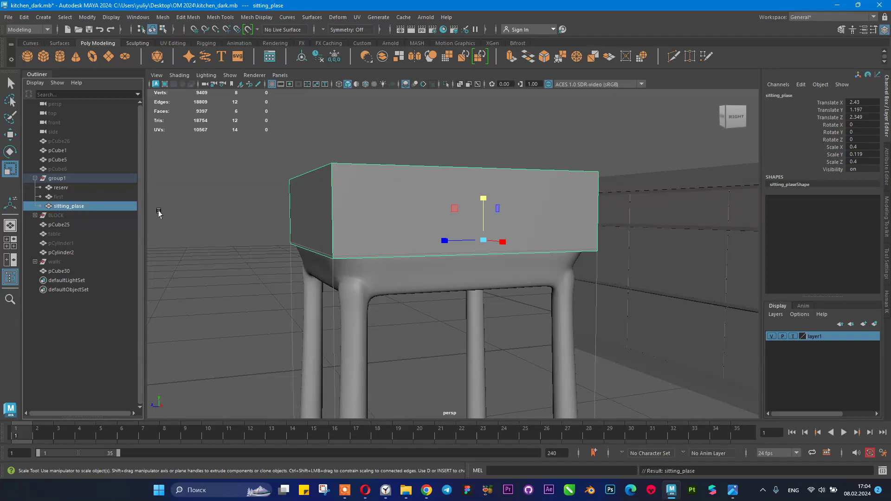
- Delete the construction history of the stool frame pCube30 and rename it as chair
{"action": "left_click", "coordinate": [91, 269]}
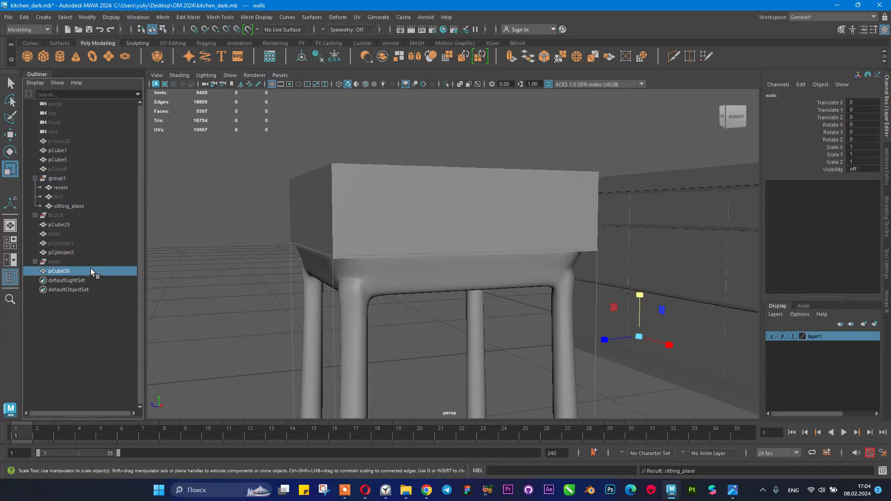
{"action": "left_click", "coordinate": [319, 56]}
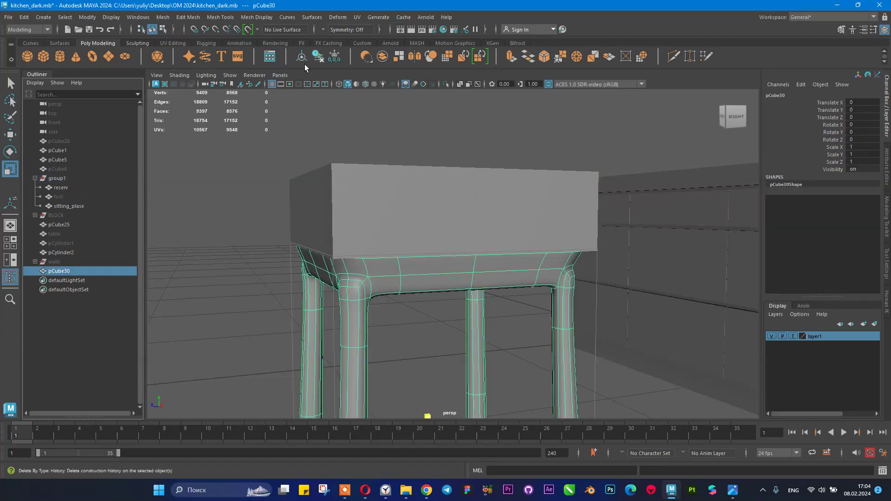
{"action": "double_click", "coordinate": [84, 271]}
{"action": "type", "text": "chair"}
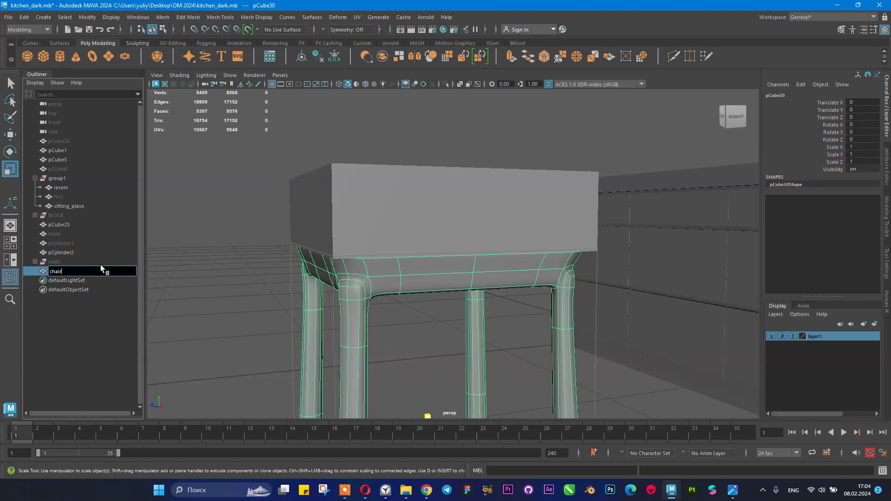
{"action": "key", "text": "Return"}
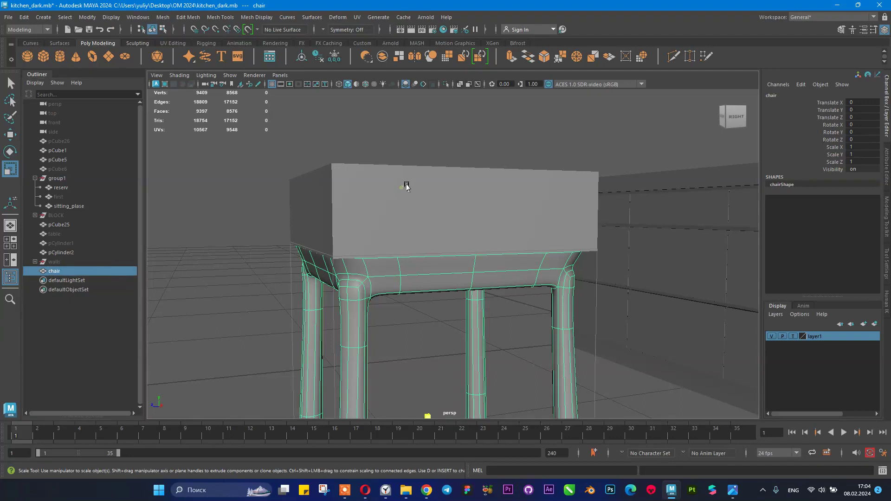
- Compare the seat block with the reference photo's cushion and insert an edge loop across its middle with Multi-Cut
{"action": "left_click", "coordinate": [366, 179]}
{"action": "left_click_drag", "start_coordinate": [367, 179], "coordinate": [431, 205], "text": "alt"}
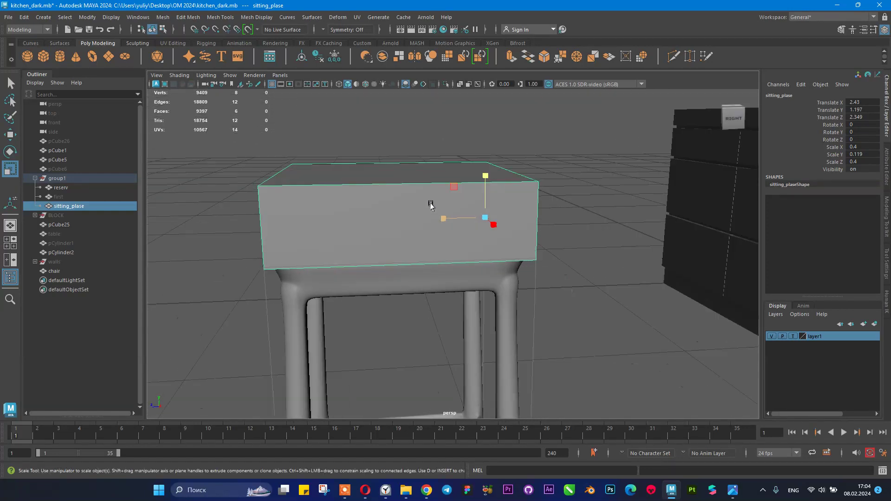
{"action": "left_click", "coordinate": [733, 493]}
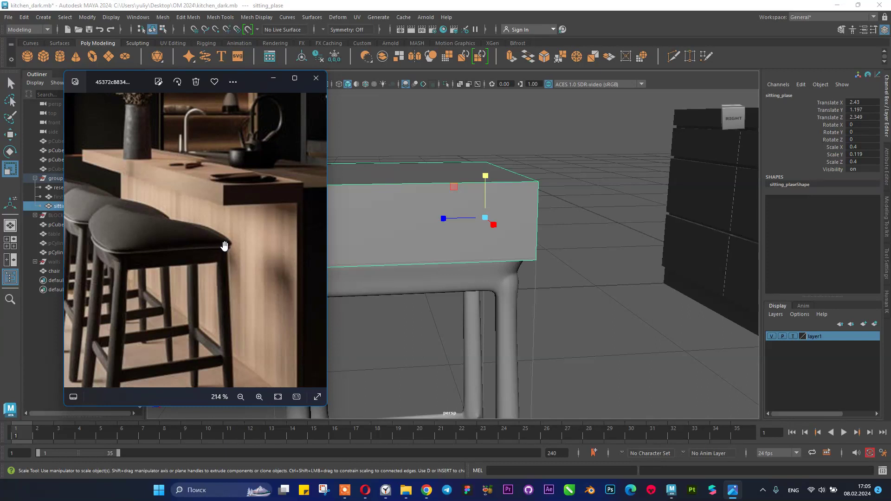
{"action": "left_click", "coordinate": [273, 84]}
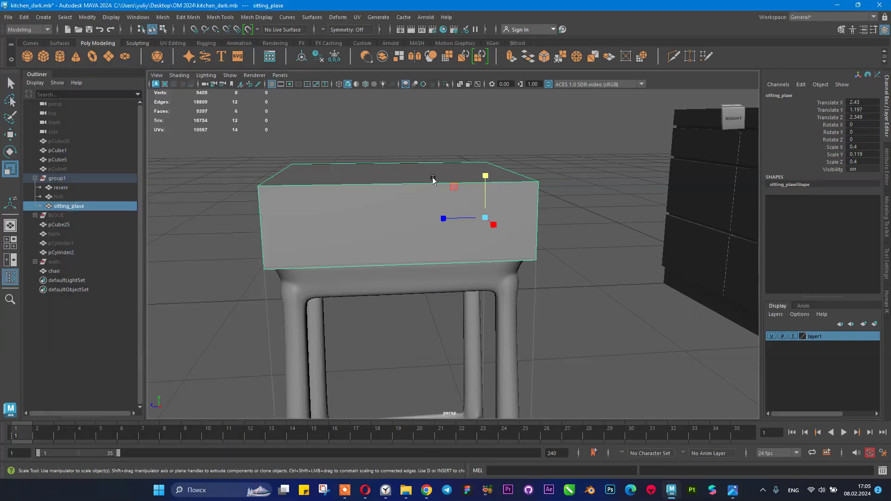
{"action": "right_click_drag", "start_coordinate": [434, 180], "coordinate": [376, 195], "text": "alt"}
{"action": "left_click_drag", "start_coordinate": [374, 194], "coordinate": [444, 205], "text": "alt"}
{"action": "right_click_drag", "start_coordinate": [511, 256], "coordinate": [453, 223], "text": "shift"}
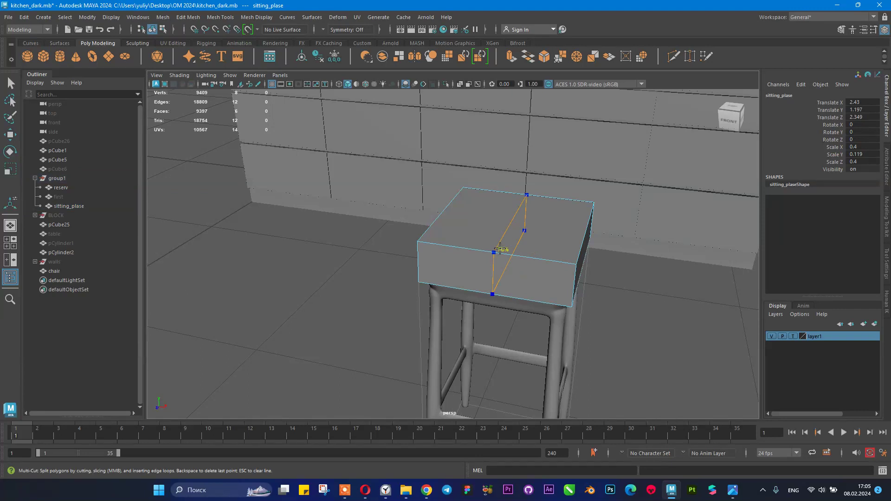
{"action": "left_click", "coordinate": [499, 249], "text": "ctrl"}
- Insert two more edge loops perpendicular to the middle one, one near each end of the seat block
{"action": "left_click_drag", "start_coordinate": [557, 211], "coordinate": [376, 258], "text": "alt"}
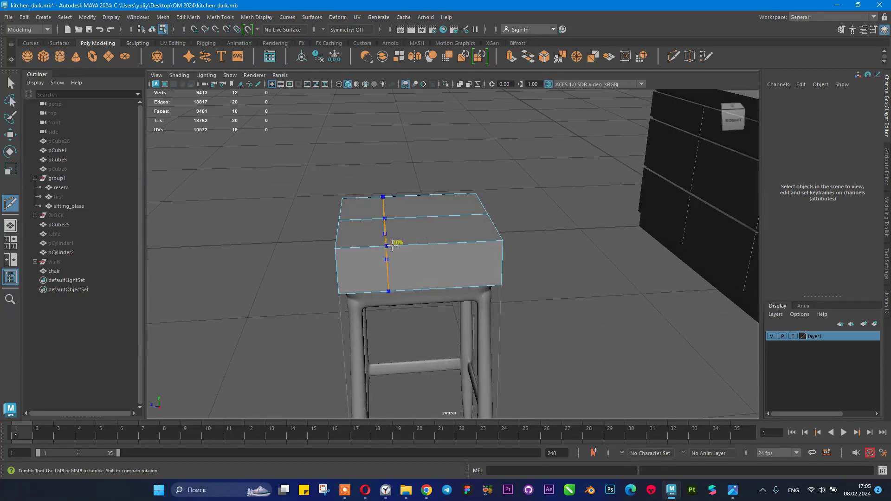
{"action": "left_click", "coordinate": [392, 245], "text": "ctrl"}
{"action": "left_click", "coordinate": [725, 488]}
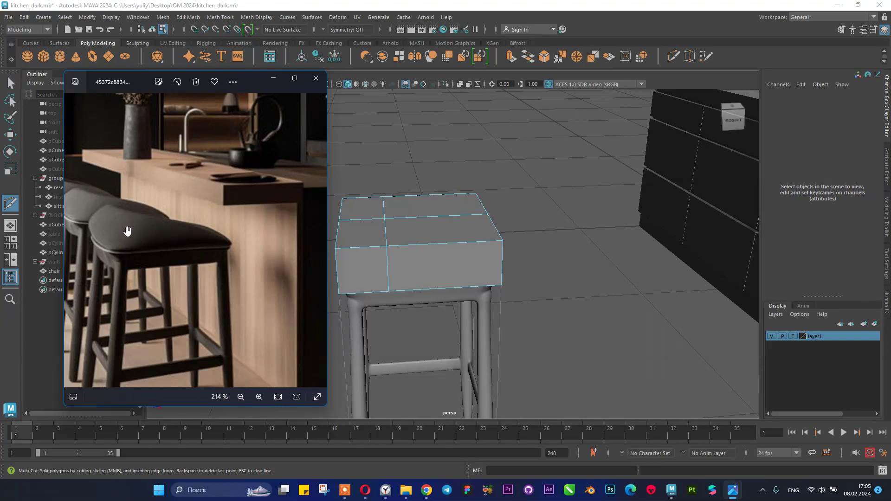
{"action": "left_click", "coordinate": [440, 195]}
{"action": "left_click", "coordinate": [465, 244]}
{"action": "left_click", "coordinate": [467, 244], "text": "ctrl"}
- Lower the two top faces at the seat end facing the cabinets, and check the slope against the reference photo
{"action": "left_click_drag", "start_coordinate": [495, 173], "coordinate": [460, 205], "text": "alt"}
{"action": "key", "text": "w"}
{"action": "left_click", "coordinate": [461, 234]}
{"action": "mouse_move", "coordinate": [455, 174]}
{"action": "left_mouse_down"}
{"action": "mouse_move", "coordinate": [457, 211]}
{"action": "mouse_move", "coordinate": [462, 184]}
{"action": "left_mouse_up"}
{"action": "left_click", "coordinate": [733, 491]}
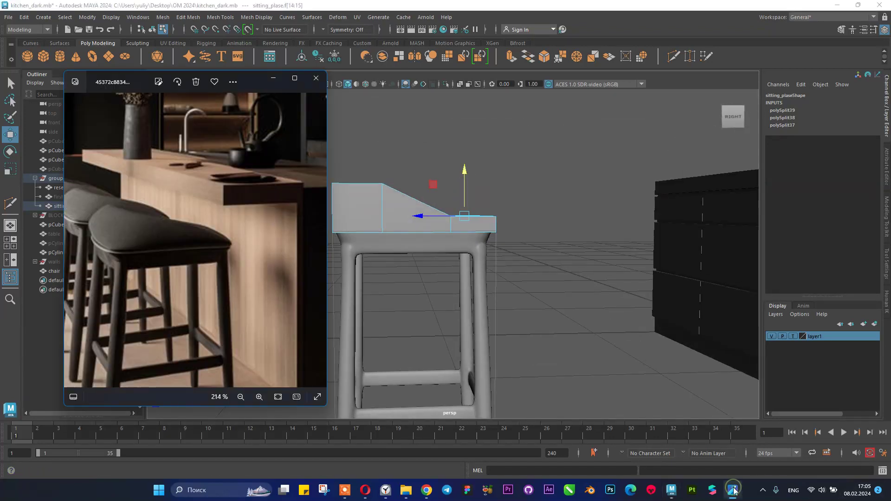
{"action": "left_click", "coordinate": [733, 491]}
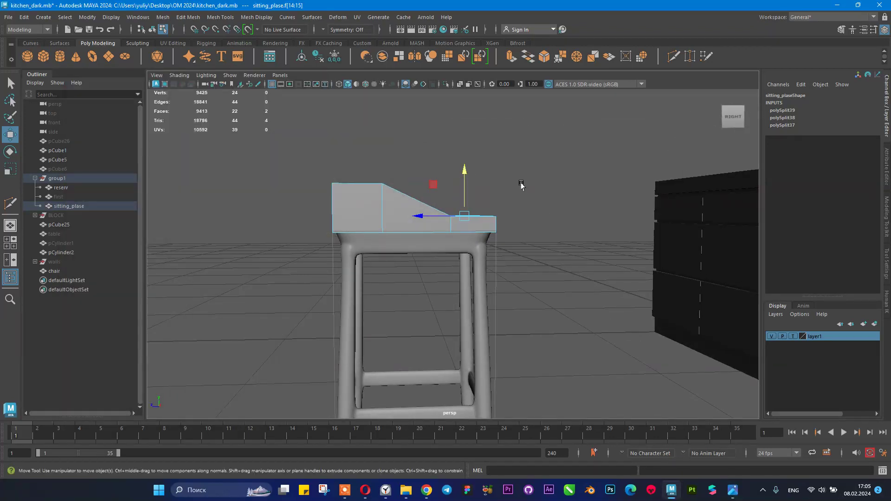
- Rotate the two lowered top faces so they slope down outwards, and compare the profile with the reference photo
{"action": "left_click_drag", "start_coordinate": [523, 185], "coordinate": [517, 189], "text": "alt"}
{"action": "key", "text": "e"}
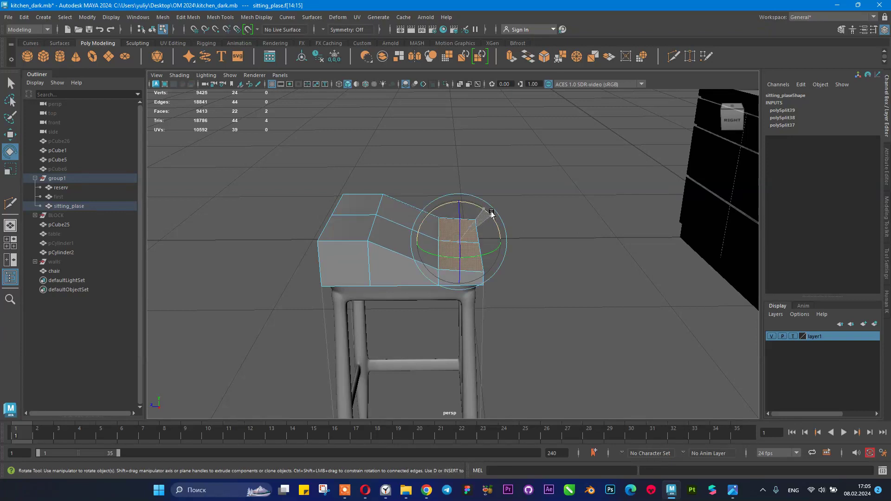
{"action": "left_click_drag", "start_coordinate": [507, 233], "coordinate": [505, 208]}
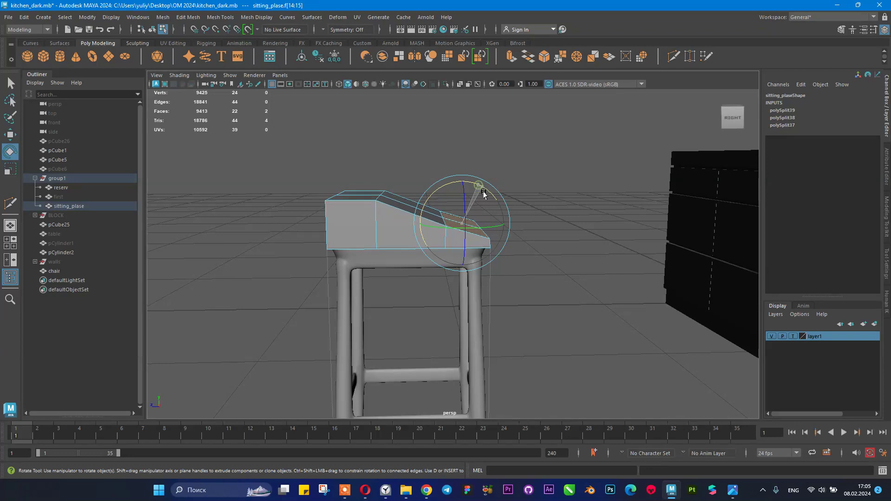
{"action": "left_click", "coordinate": [739, 491]}
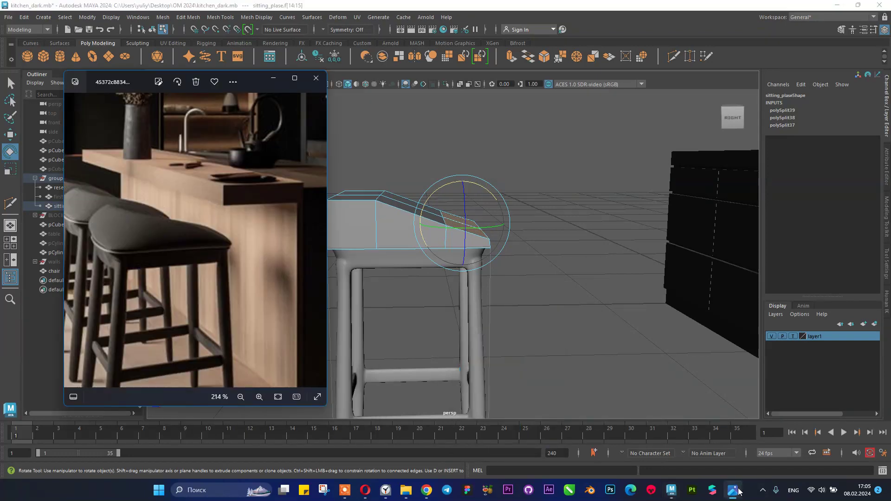
- Lower the two top end edges at the seat block's other end, and compare the profile with the reference photo
{"action": "left_click", "coordinate": [736, 493]}
{"action": "left_click_drag", "start_coordinate": [364, 139], "coordinate": [385, 144], "text": "alt"}
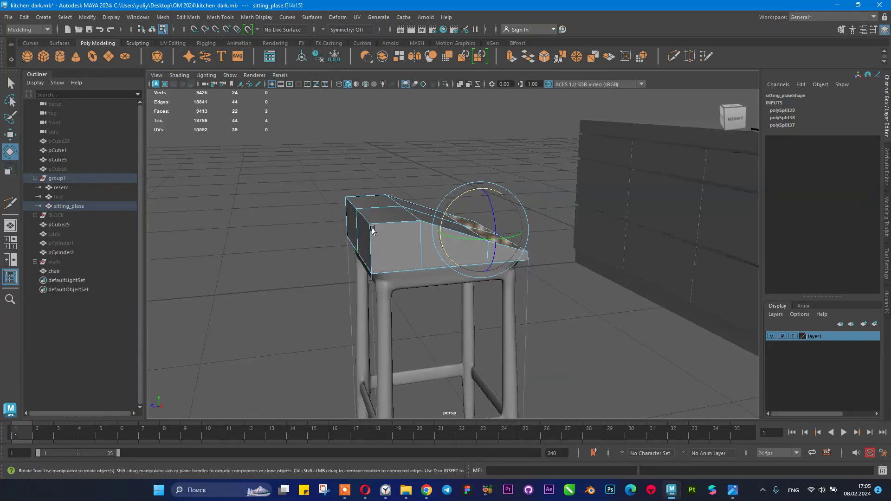
{"action": "left_click", "coordinate": [364, 221]}
{"action": "key", "text": "q"}
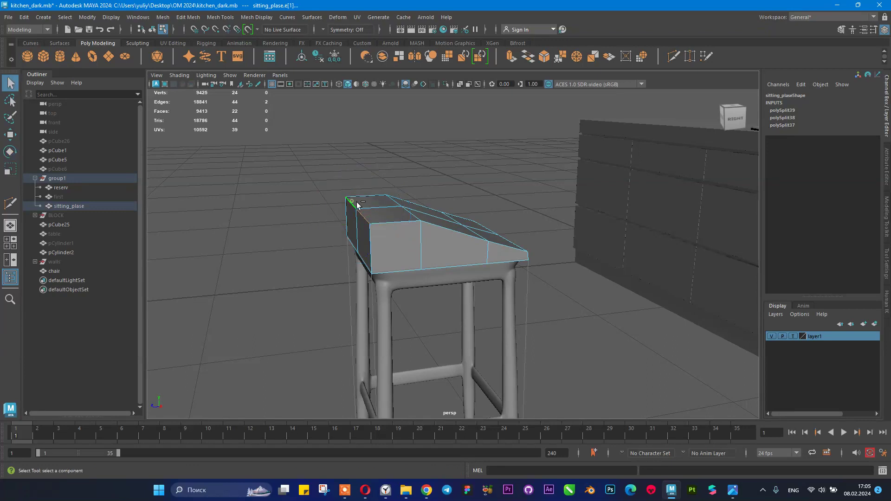
{"action": "key", "text": "w"}
{"action": "left_click_drag", "start_coordinate": [356, 172], "coordinate": [357, 190]}
{"action": "left_click_drag", "start_coordinate": [357, 191], "coordinate": [376, 185], "text": "alt"}
{"action": "left_click", "coordinate": [741, 491]}
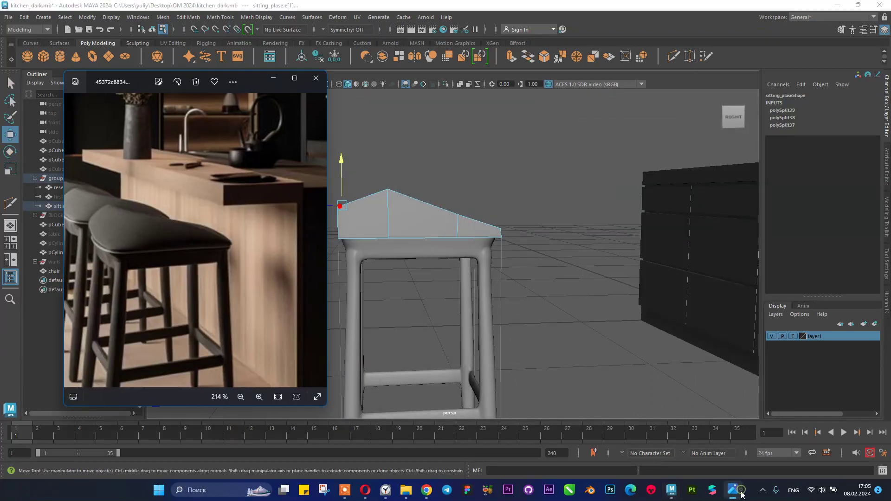
{"action": "left_click", "coordinate": [740, 493]}
- Preview the seat block smoothed and compare its side profile with the cushion in the reference photo
{"action": "left_click_drag", "start_coordinate": [482, 225], "coordinate": [504, 259], "text": "alt"}
{"action": "right_click_drag", "start_coordinate": [503, 256], "coordinate": [534, 214]}
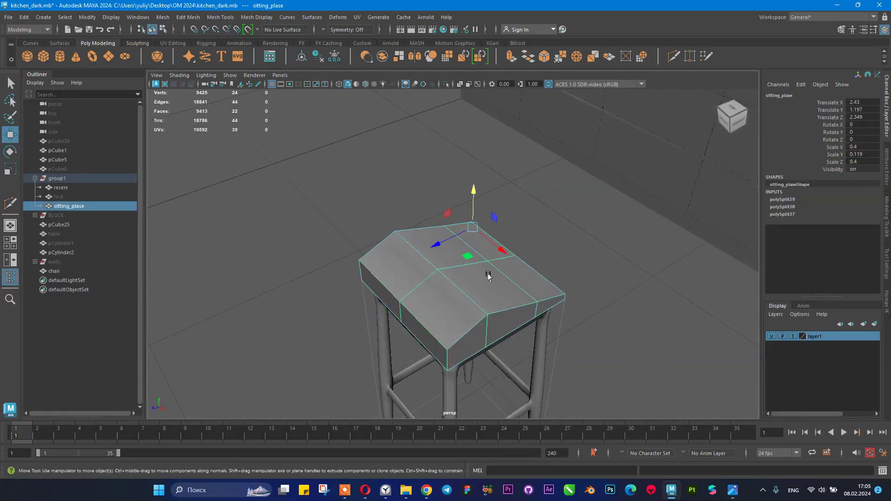
{"action": "key", "text": "3"}
{"action": "left_click", "coordinate": [576, 272]}
{"action": "left_click_drag", "start_coordinate": [536, 299], "coordinate": [442, 234], "text": "alt"}
{"action": "left_click", "coordinate": [466, 274]}
{"action": "scroll", "coordinate": [544, 280], "scroll_direction": "up", "scroll_amount": 4}
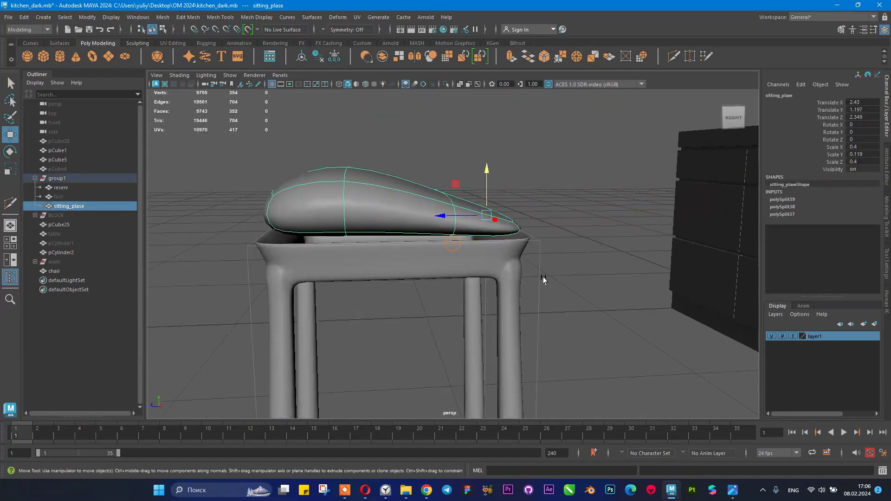
{"action": "left_click_drag", "start_coordinate": [544, 279], "coordinate": [525, 263], "text": "alt"}
{"action": "left_click", "coordinate": [733, 491]}
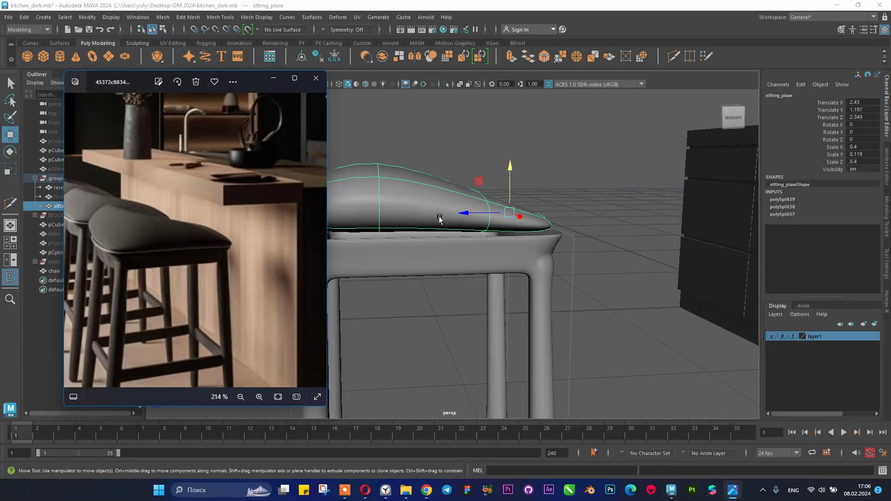
- Return the seat to its unsmoothed cage and insert an edge loop just above its bottom edge with Multi-Cut
{"action": "left_click", "coordinate": [458, 200]}
{"action": "key", "text": "1"}
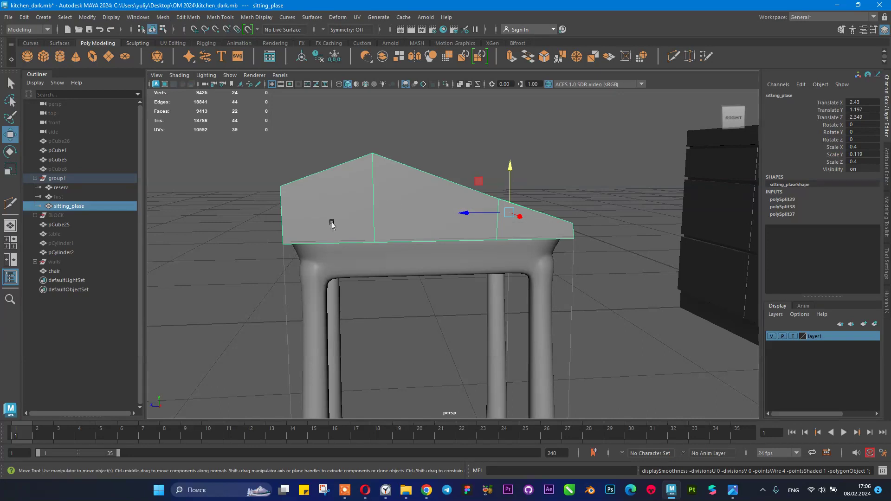
{"action": "right_click_drag", "start_coordinate": [326, 215], "coordinate": [299, 217], "text": "shift"}
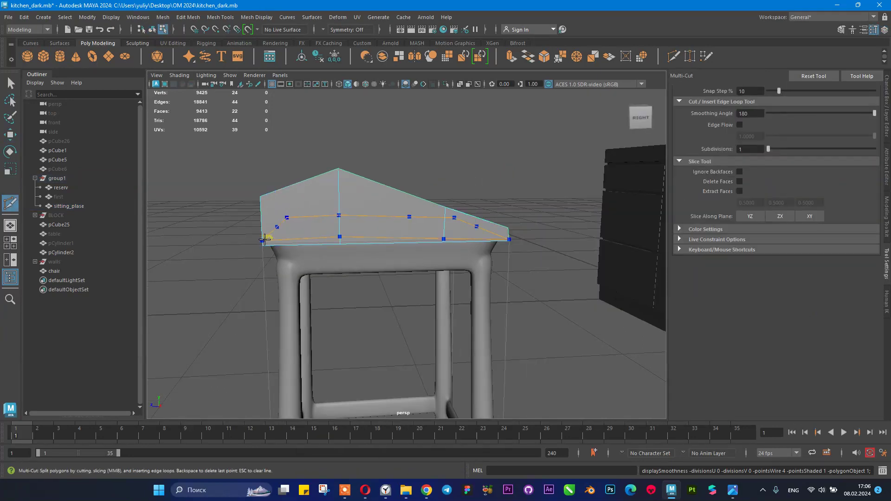
{"action": "left_click", "coordinate": [265, 239], "text": "ctrl"}
{"action": "left_click", "coordinate": [340, 237]}
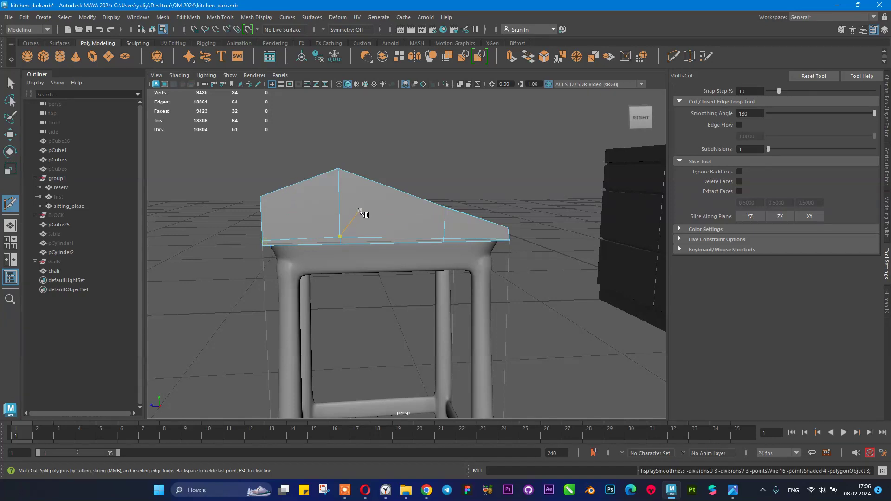
- Check the smoothed seat with its tightened bottom edge against the reference photo, and return to the unsmoothed cage
{"action": "key", "text": "3"}
{"action": "left_click_drag", "start_coordinate": [389, 216], "coordinate": [348, 240], "text": "alt"}
{"action": "left_click", "coordinate": [733, 493]}
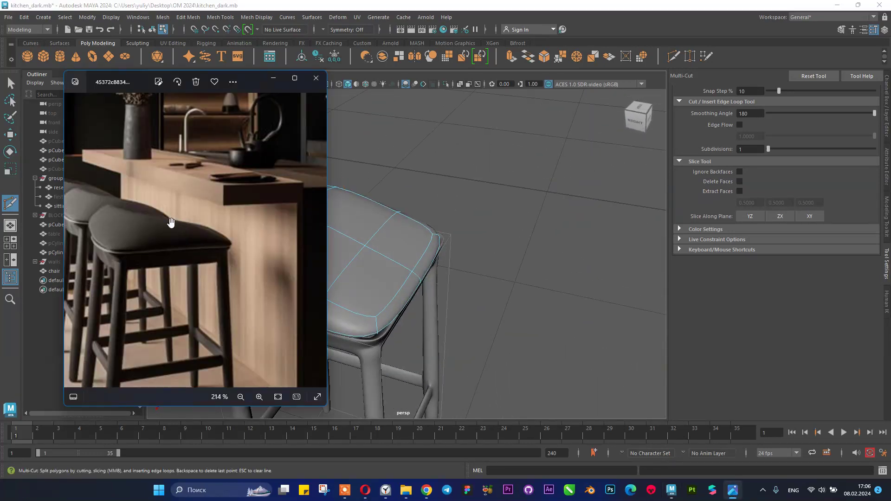
{"action": "left_click", "coordinate": [273, 78]}
{"action": "key", "text": "1"}
{"action": "left_click", "coordinate": [350, 209]}
{"action": "key", "text": "alt+shift"}
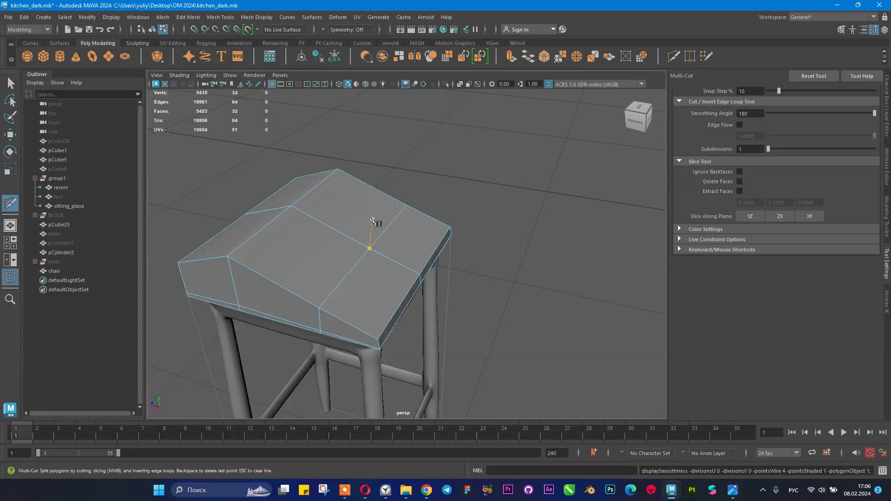
{"action": "key", "text": "alt+shift"}
{"action": "key", "text": "q"}
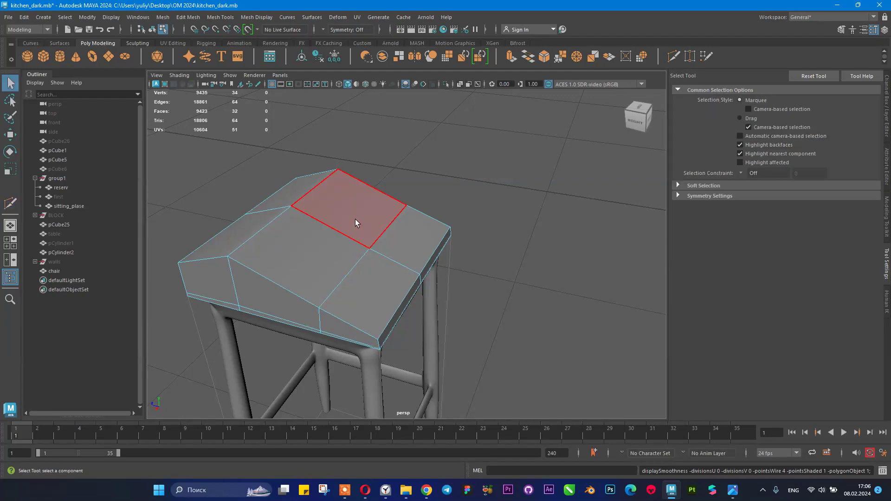
{"action": "left_click", "coordinate": [355, 219]}
{"action": "left_click", "coordinate": [353, 279], "text": "shift"}
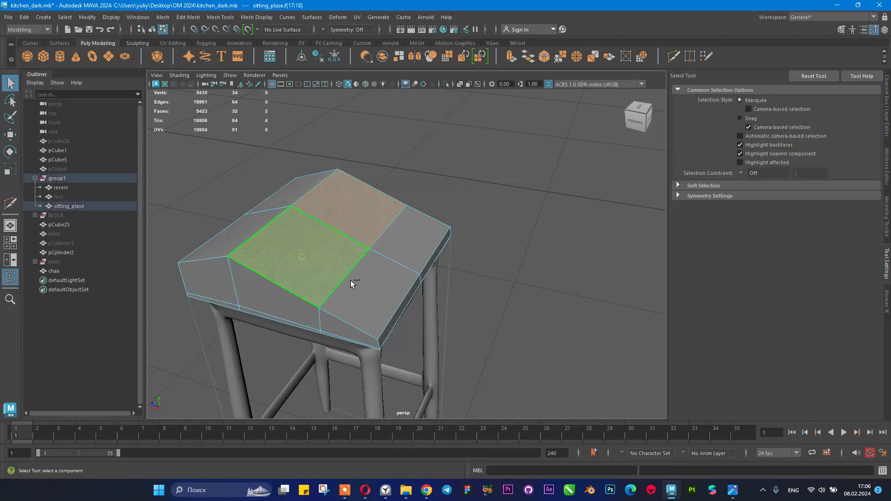
{"action": "left_click", "coordinate": [380, 294], "text": "shift"}
{"action": "left_click", "coordinate": [405, 246], "text": "shift"}
{"action": "left_click_drag", "start_coordinate": [597, 268], "coordinate": [492, 232], "text": "alt"}
- Duplicate the seat block as a backup and hide the copy, keeping the original for further modelling
{"action": "right_click_drag", "start_coordinate": [381, 231], "coordinate": [417, 199]}
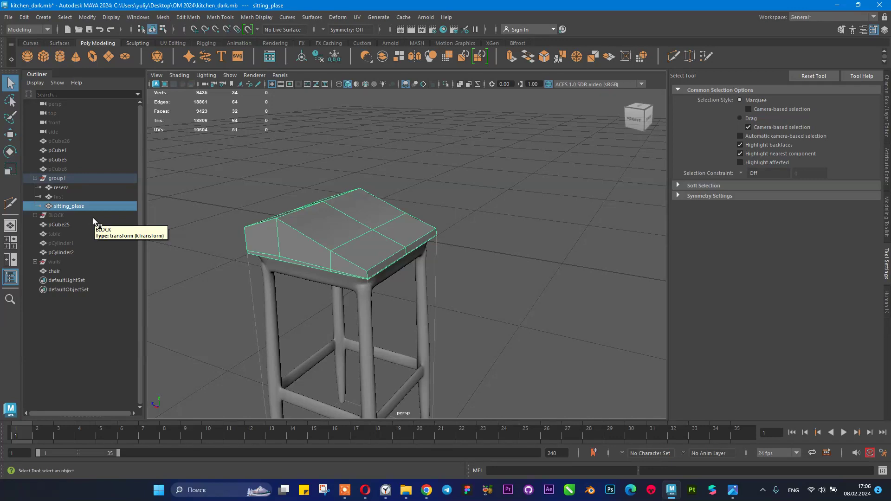
{"action": "key", "text": "ctrl+d"}
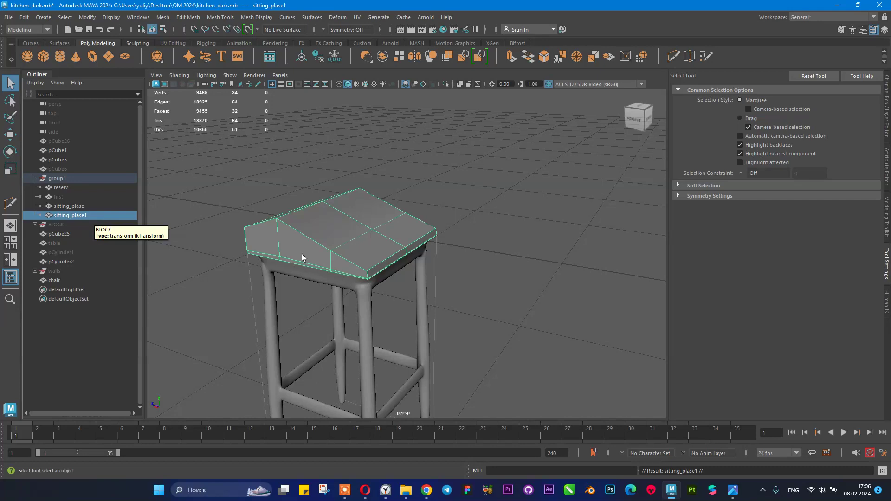
{"action": "key", "text": "ctrl+h"}
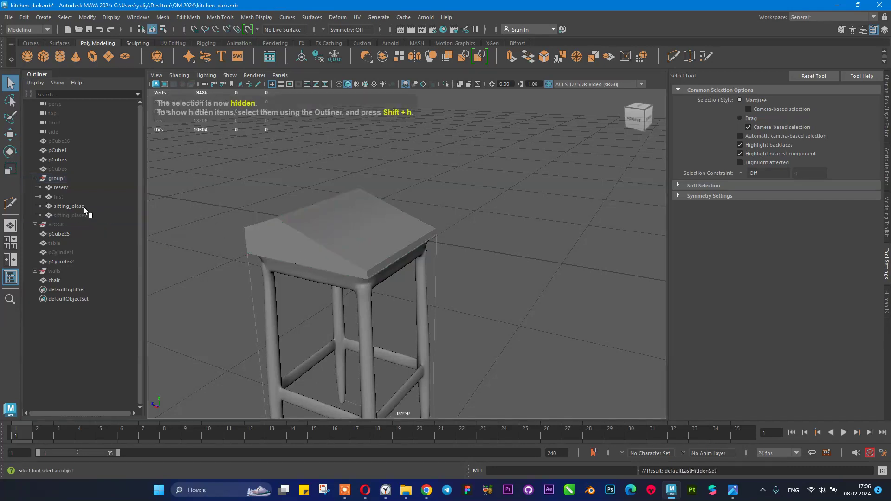
{"action": "left_click", "coordinate": [83, 206]}
{"action": "left_click_drag", "start_coordinate": [172, 210], "coordinate": [385, 220], "text": "alt"}
{"action": "right_click_drag", "start_coordinate": [386, 220], "coordinate": [448, 241], "text": "alt"}
{"action": "middle_click_drag", "start_coordinate": [448, 241], "coordinate": [482, 249], "text": "alt"}
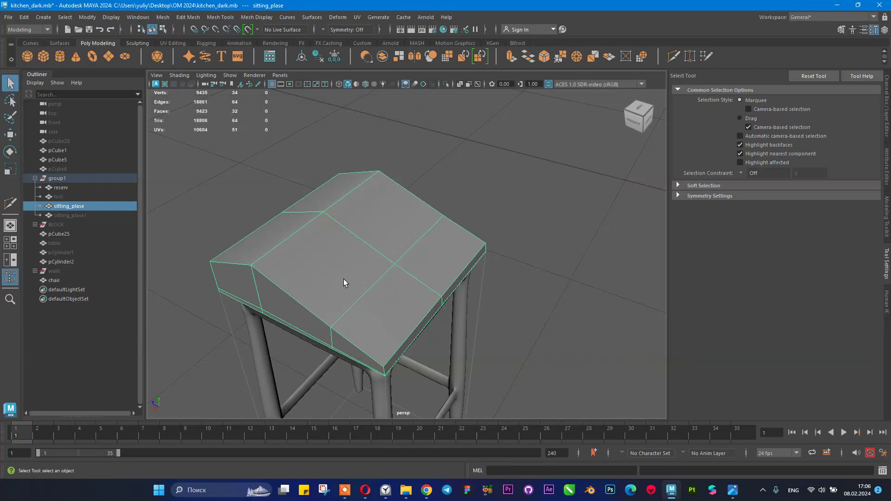
{"action": "left_click", "coordinate": [85, 214]}
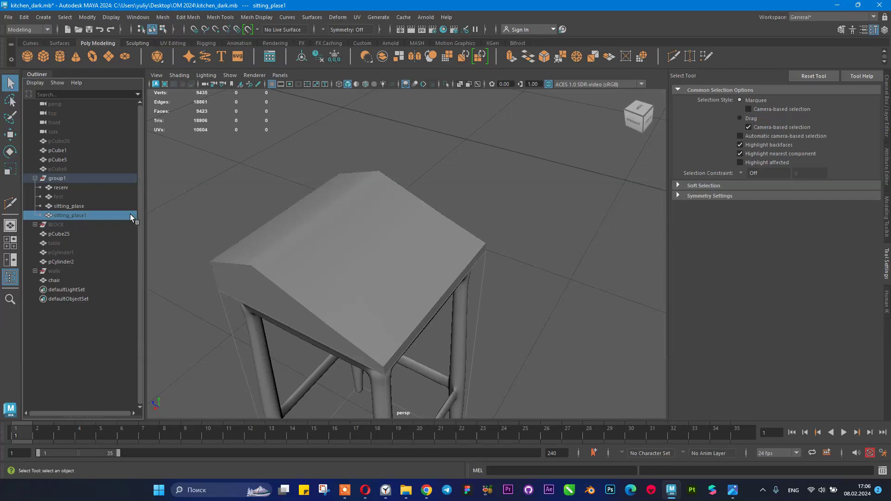
{"action": "left_click", "coordinate": [116, 205]}
{"action": "left_click_drag", "start_coordinate": [425, 204], "coordinate": [358, 215], "text": "alt"}
{"action": "scroll", "coordinate": [325, 222], "scroll_direction": "up", "scroll_amount": 5}
- Rename the hidden seat copy sitting_plase_reserv and save the scene
{"action": "double_click", "coordinate": [88, 215]}
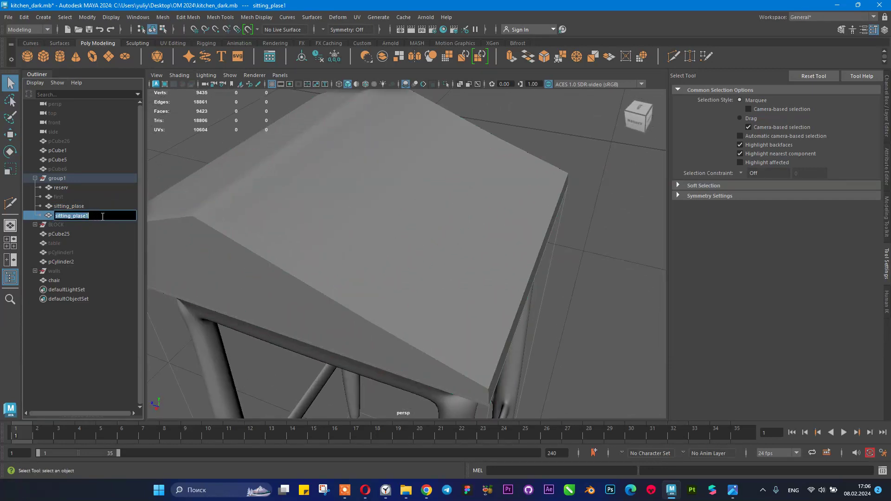
{"action": "type", "text": "_reserv"}
{"action": "key", "text": "Return"}
{"action": "key", "text": "ctrl+s"}
- Extrude the four top faces on the seat block's long slope and push them inwards to form a sitting recess
{"action": "left_click", "coordinate": [445, 169]}
{"action": "scroll", "coordinate": [475, 192], "scroll_direction": "down", "scroll_amount": 4}
{"action": "left_click_drag", "start_coordinate": [394, 187], "coordinate": [363, 191], "text": "alt"}
{"action": "right_click_drag", "start_coordinate": [381, 180], "coordinate": [382, 194]}
{"action": "left_click", "coordinate": [383, 194]}
{"action": "left_click", "coordinate": [365, 227], "text": "shift"}
{"action": "left_click", "coordinate": [389, 256], "text": "shift"}
{"action": "left_click", "coordinate": [442, 235], "text": "shift"}
{"action": "left_click", "coordinate": [511, 56]}
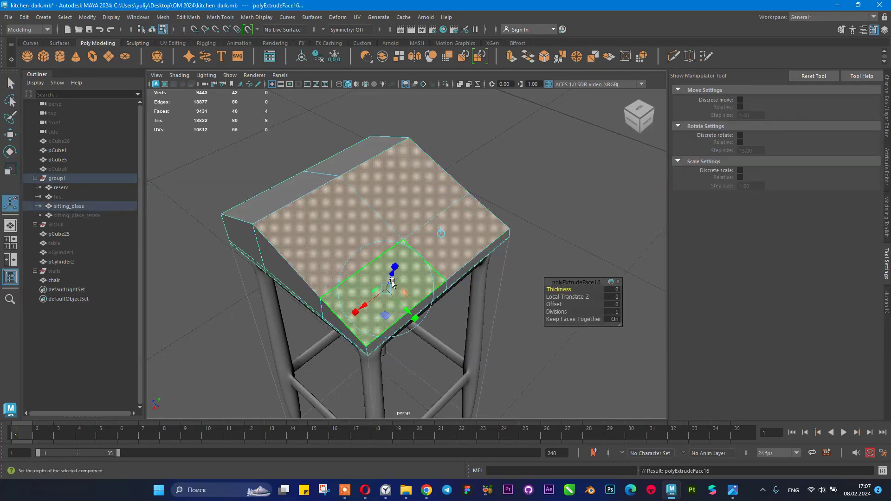
{"action": "left_click", "coordinate": [441, 235]}
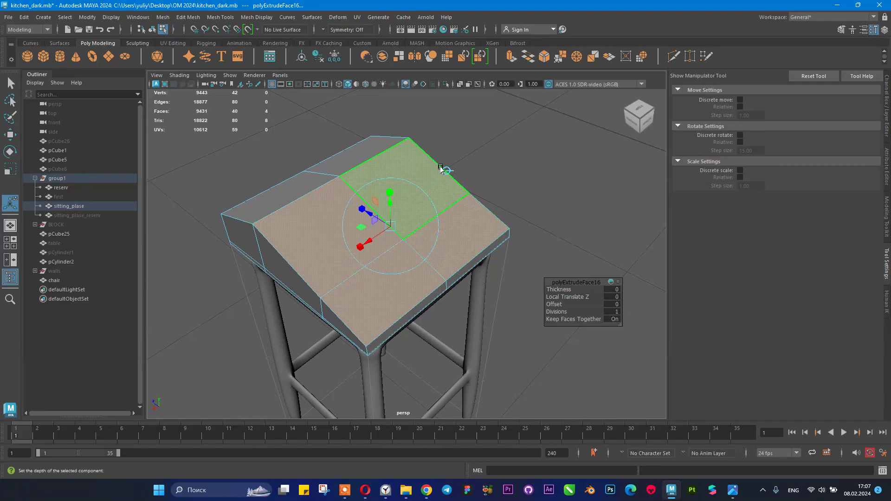
{"action": "left_click", "coordinate": [362, 205]}
{"action": "left_click_drag", "start_coordinate": [391, 224], "coordinate": [540, 170]}
- Preview the recessed seat smoothed and examine the shape of the hollow from above
{"action": "key", "text": "w"}
{"action": "key", "text": "3"}
{"action": "right_click_drag", "start_coordinate": [421, 189], "coordinate": [514, 134]}
{"action": "left_click", "coordinate": [514, 138]}
{"action": "left_click_drag", "start_coordinate": [510, 194], "coordinate": [534, 223], "text": "alt"}
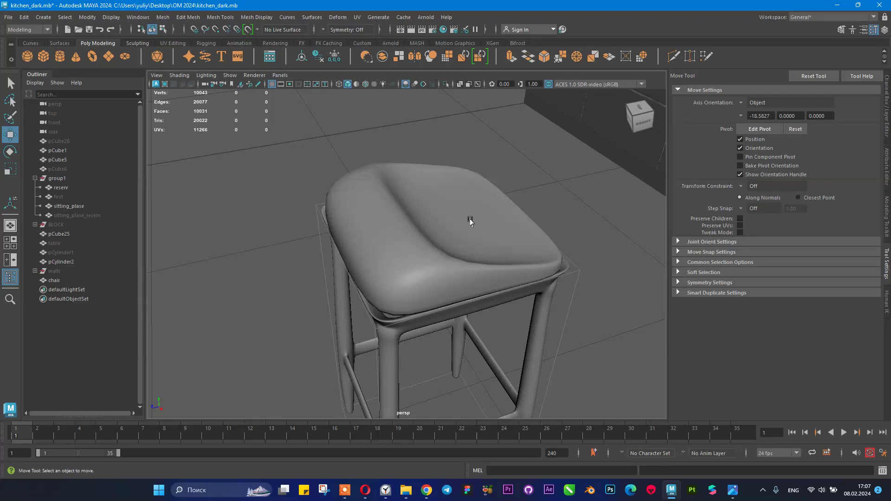
{"action": "left_click", "coordinate": [461, 227]}
{"action": "left_click_drag", "start_coordinate": [461, 227], "coordinate": [439, 240], "text": "alt"}
- Move the middle vertices of the cushion's raised ridge outwards to curve the back of the hollow
{"action": "right_click_drag", "start_coordinate": [439, 241], "coordinate": [374, 209]}
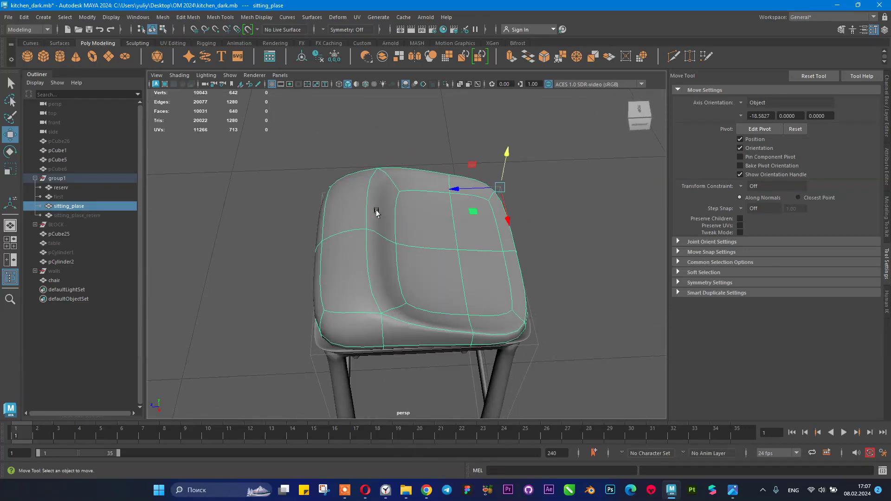
{"action": "left_click", "coordinate": [367, 228]}
{"action": "left_click_drag", "start_coordinate": [417, 239], "coordinate": [433, 226], "text": "alt"}
{"action": "left_click_drag", "start_coordinate": [341, 246], "coordinate": [414, 197]}
{"action": "right_click_drag", "start_coordinate": [496, 141], "coordinate": [515, 128]}
- Examine the smoothed cushion from several angles and compare it with the bar stool in the reference photo
{"action": "scroll", "coordinate": [469, 164], "scroll_direction": "down", "scroll_amount": 6}
{"action": "left_click_drag", "start_coordinate": [475, 218], "coordinate": [493, 175], "text": "alt"}
{"action": "scroll", "coordinate": [503, 249], "scroll_direction": "up", "scroll_amount": 2}
{"action": "left_click_drag", "start_coordinate": [503, 249], "coordinate": [637, 395], "text": "alt"}
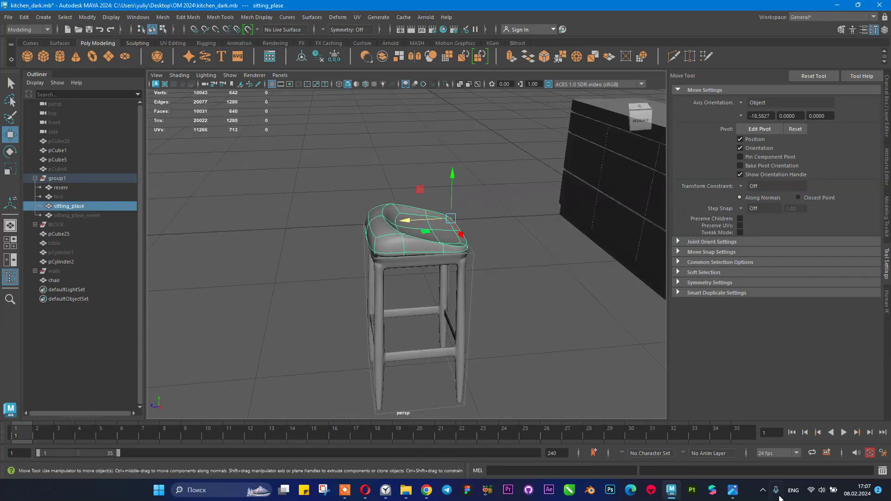
{"action": "left_click", "coordinate": [733, 490]}
{"action": "left_click", "coordinate": [533, 260]}
{"action": "mouse_move", "coordinate": [532, 260]}
{"action": "left_mouse_down", "text": "alt"}
{"action": "mouse_move", "coordinate": [535, 251]}
{"action": "mouse_move", "coordinate": [543, 264]}
{"action": "left_mouse_up", "text": "alt"}
{"action": "left_click", "coordinate": [542, 264]}
{"action": "mouse_move", "coordinate": [513, 295]}
{"action": "left_mouse_down", "text": "alt"}
{"action": "mouse_move", "coordinate": [509, 279]}
{"action": "mouse_move", "coordinate": [519, 293]}
{"action": "left_mouse_up", "text": "alt"}
{"action": "right_click_drag", "start_coordinate": [503, 293], "coordinate": [553, 310], "text": "alt"}
{"action": "left_click_drag", "start_coordinate": [545, 310], "coordinate": [573, 326], "text": "alt"}
{"action": "left_click", "coordinate": [732, 492]}
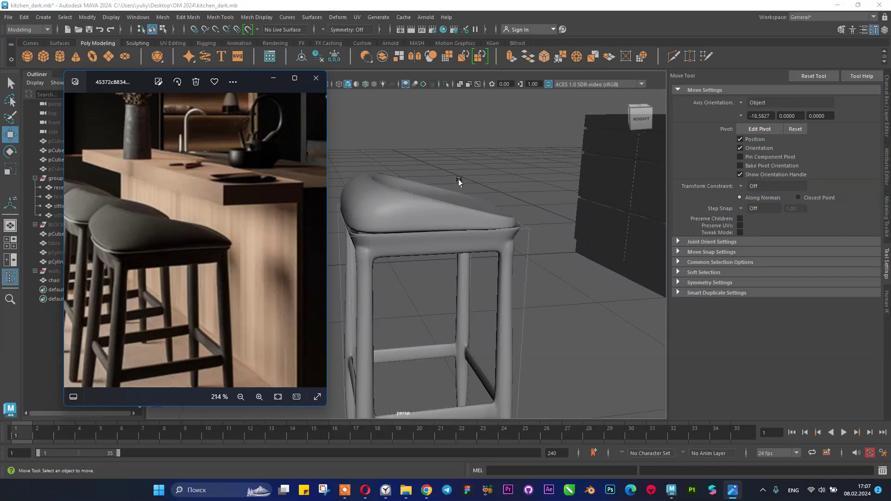
{"action": "left_click", "coordinate": [441, 220]}
- Raise the two opposite side-rim vertices partway down the cushion's slope, and compare the profile with the reference photo
{"action": "left_click_drag", "start_coordinate": [442, 220], "coordinate": [459, 218], "text": "alt"}
{"action": "right_click_drag", "start_coordinate": [456, 211], "coordinate": [441, 191]}
{"action": "left_click", "coordinate": [444, 191]}
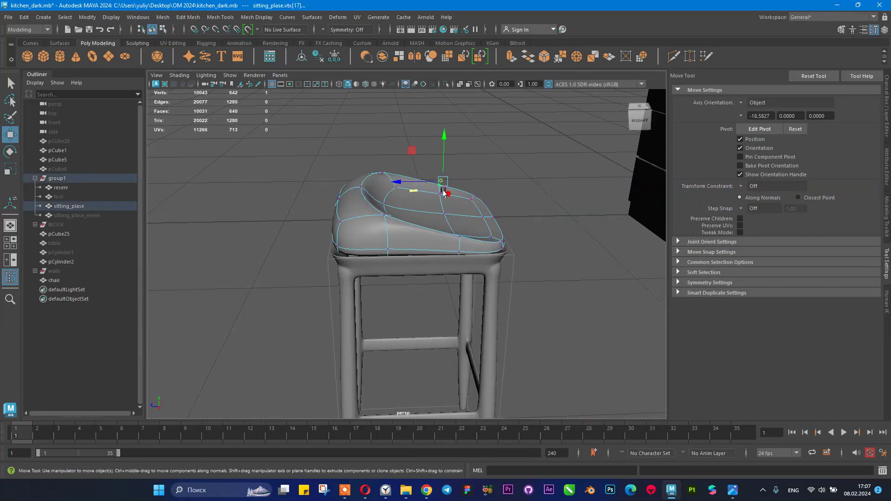
{"action": "left_click", "coordinate": [461, 238], "text": "shift"}
{"action": "left_click_drag", "start_coordinate": [462, 239], "coordinate": [448, 212], "text": "alt"}
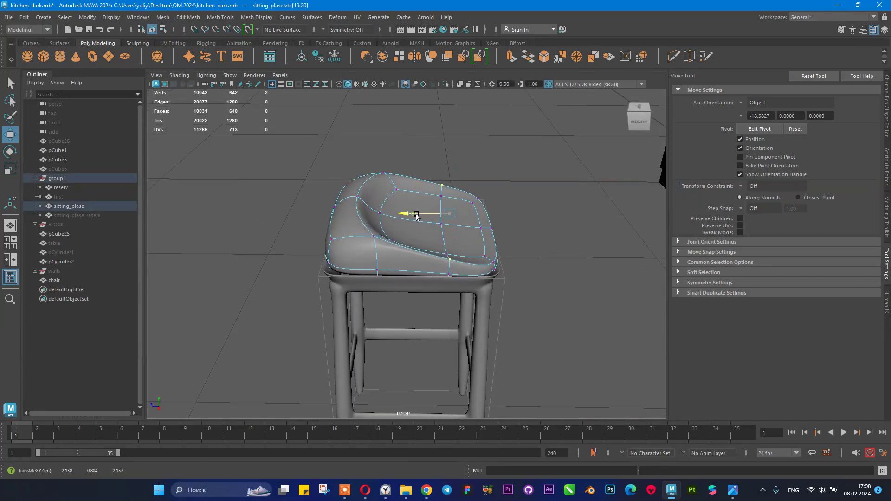
{"action": "left_click_drag", "start_coordinate": [453, 172], "coordinate": [458, 156]}
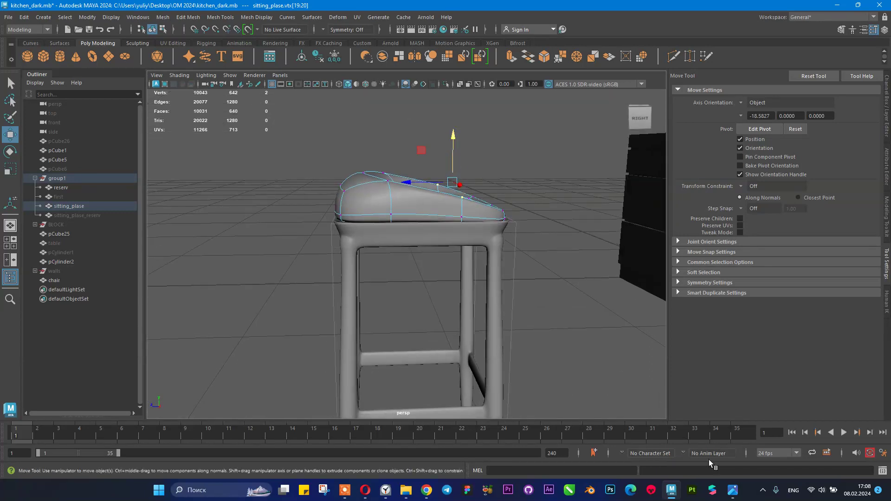
{"action": "left_click", "coordinate": [739, 493]}
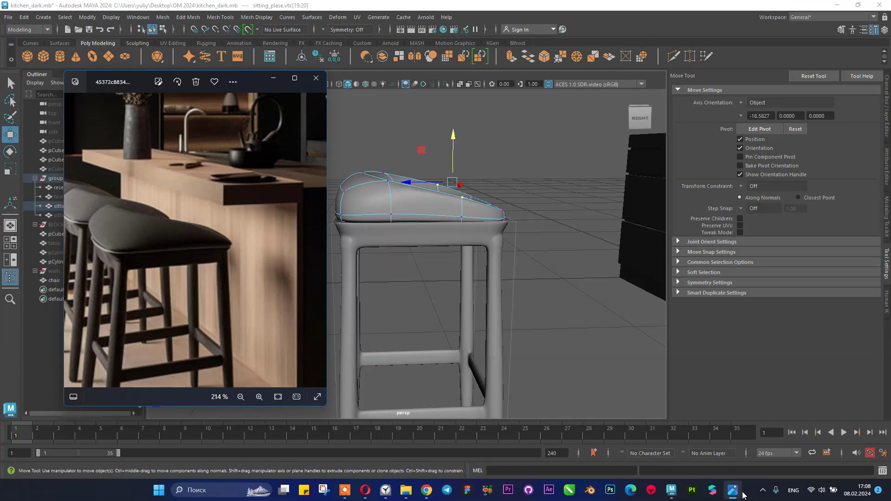
{"action": "left_click", "coordinate": [739, 493]}
- Examine the recessed cushion from above and the side, comparing its smoothed preview with the unsmoothed cage
{"action": "left_click_drag", "start_coordinate": [494, 179], "coordinate": [401, 218], "text": "alt"}
{"action": "right_click_drag", "start_coordinate": [429, 191], "coordinate": [463, 149]}
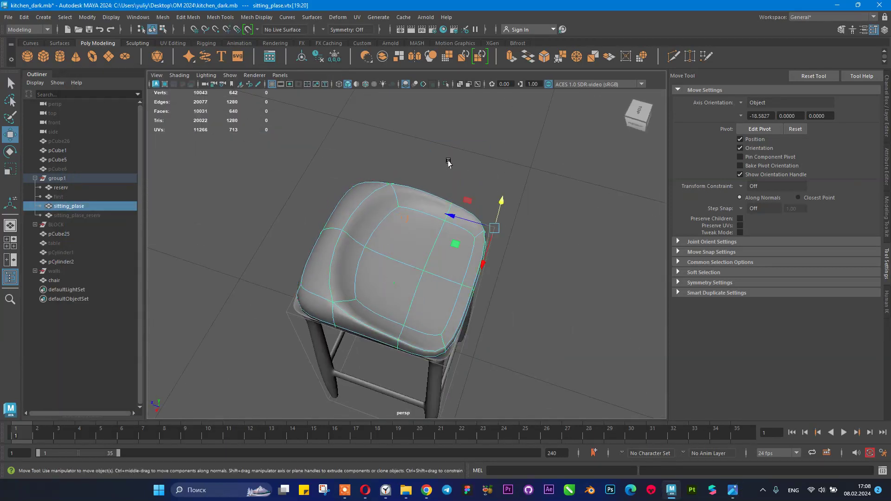
{"action": "left_click", "coordinate": [448, 162]}
{"action": "left_click_drag", "start_coordinate": [448, 163], "coordinate": [497, 220], "text": "alt"}
{"action": "scroll", "coordinate": [433, 217], "scroll_direction": "up", "scroll_amount": 3}
{"action": "left_click", "coordinate": [450, 226]}
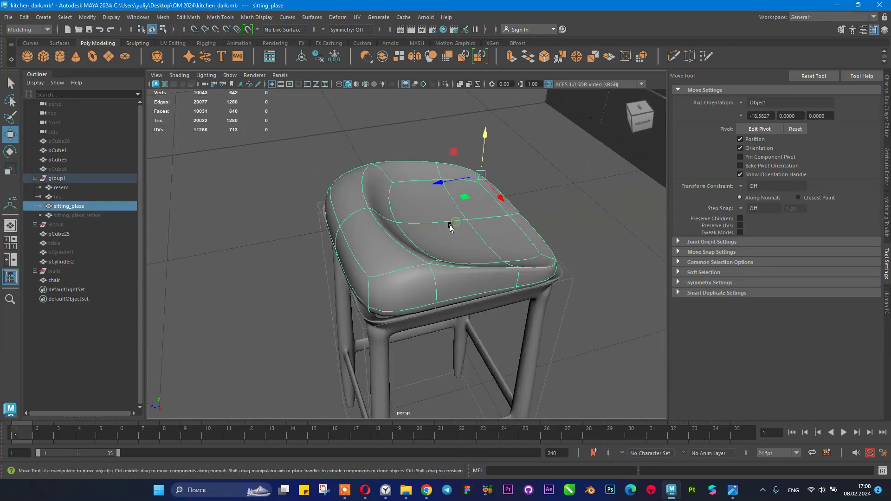
{"action": "key", "text": "1"}
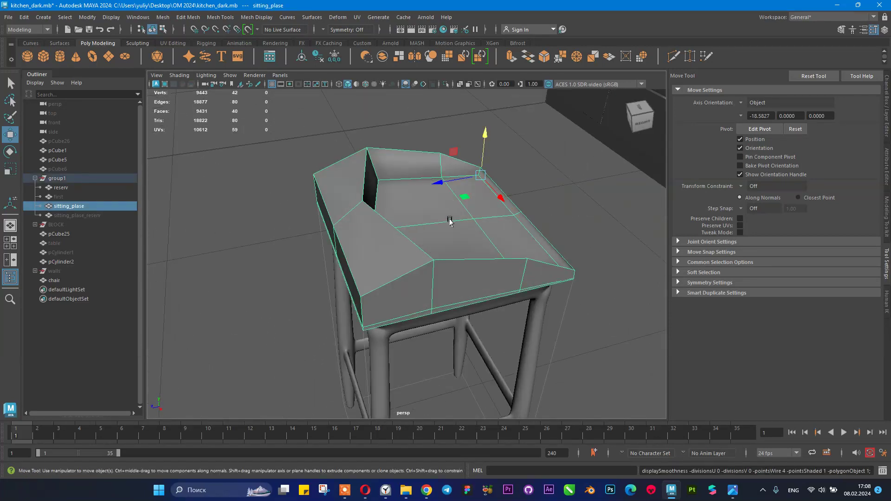
{"action": "key", "text": "3"}
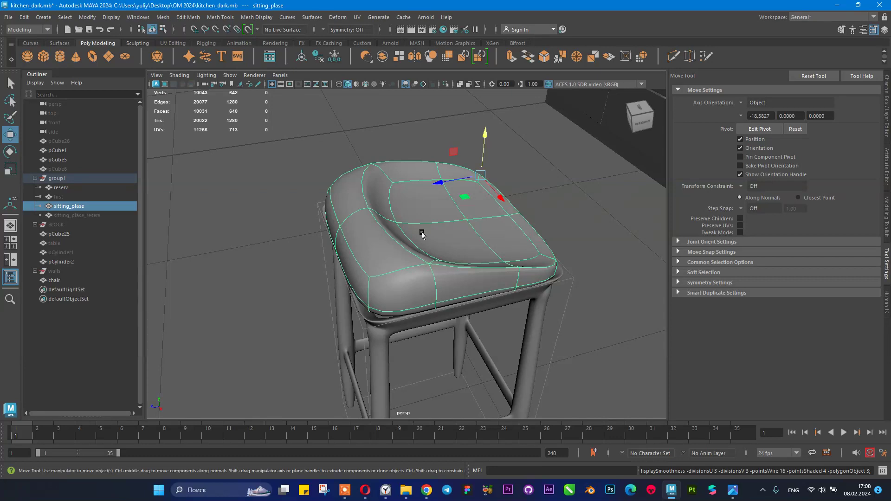
{"action": "key", "text": "1"}
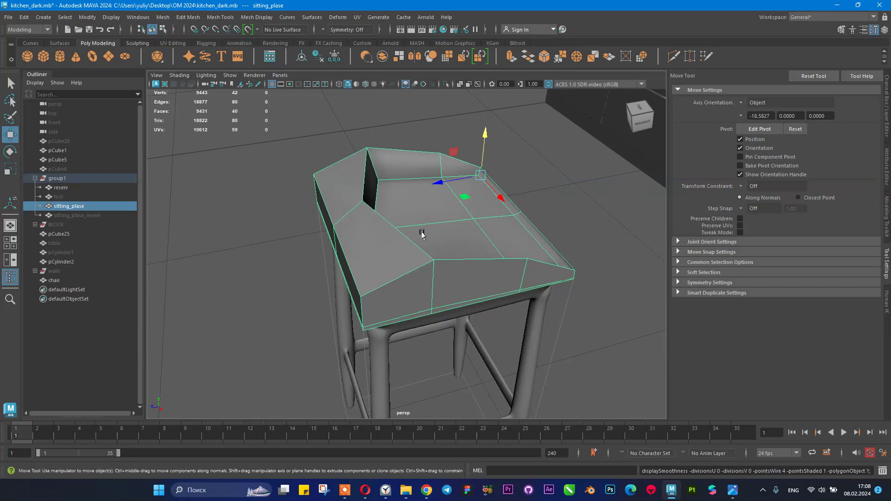
{"action": "left_click_drag", "start_coordinate": [466, 205], "coordinate": [282, 250], "text": "alt"}
{"action": "left_click_drag", "start_coordinate": [492, 315], "coordinate": [402, 263], "text": "alt"}
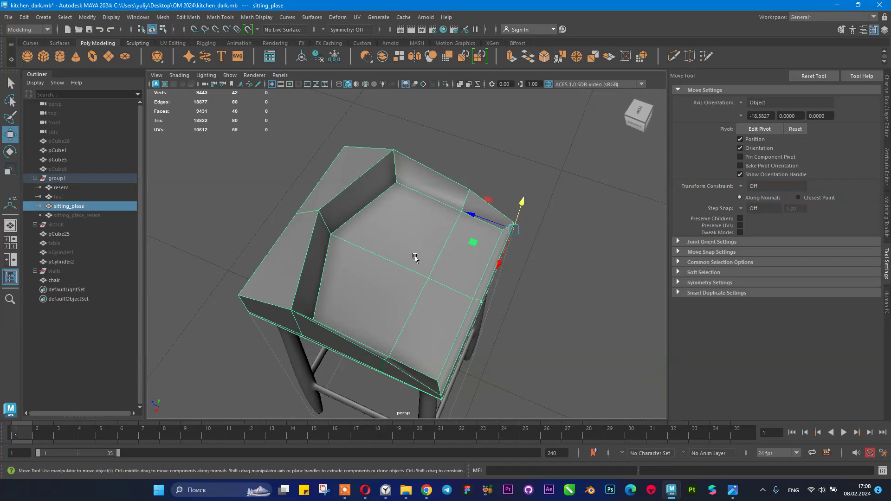
- Bevel the vertical corner edges at the cushion's high back end with a fraction of 0.2, comparing the smoothed preview with the cage
{"action": "key", "text": "3"}
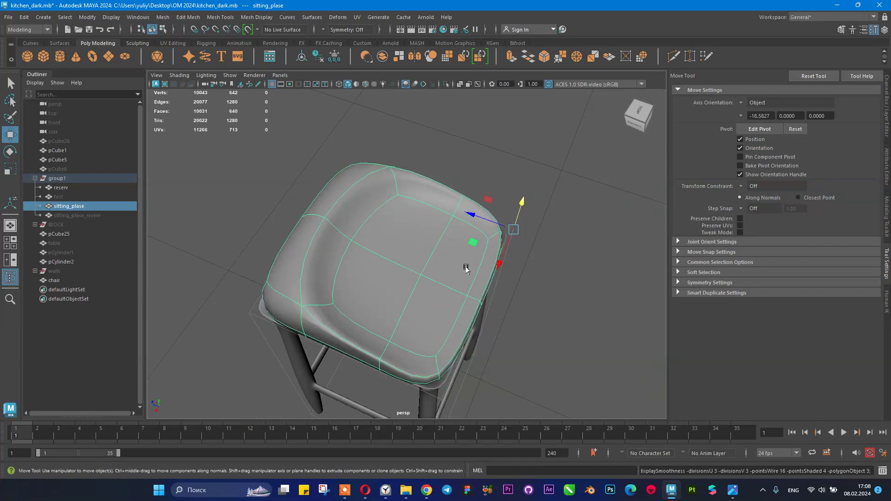
{"action": "left_click_drag", "start_coordinate": [374, 277], "coordinate": [461, 370], "text": "alt"}
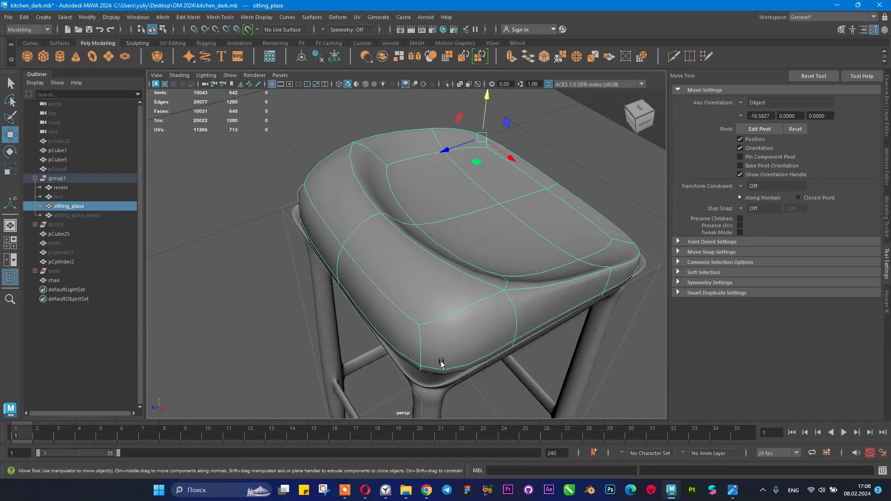
{"action": "key", "text": "1"}
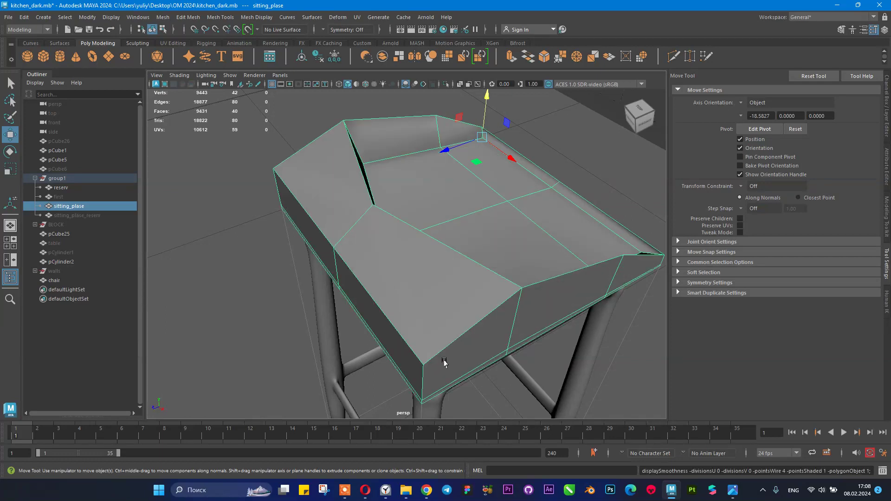
{"action": "scroll", "coordinate": [446, 320], "scroll_direction": "down", "scroll_amount": 2}
{"action": "left_click_drag", "start_coordinate": [434, 302], "coordinate": [442, 284], "text": "alt"}
{"action": "right_click_drag", "start_coordinate": [439, 214], "coordinate": [445, 187]}
{"action": "left_click", "coordinate": [433, 305]}
{"action": "left_click_drag", "start_coordinate": [432, 306], "coordinate": [408, 207], "text": "alt"}
{"action": "left_click", "coordinate": [385, 251], "text": "shift"}
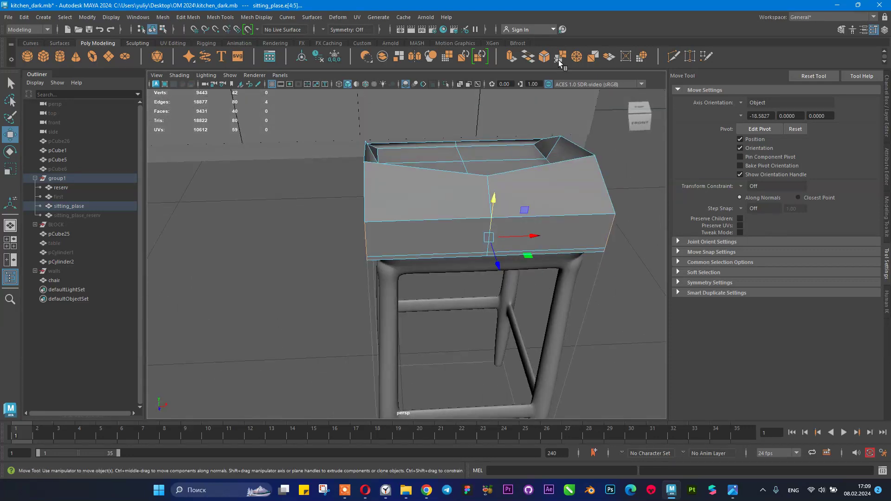
{"action": "left_click", "coordinate": [545, 57]}
{"action": "left_click_drag", "start_coordinate": [562, 291], "coordinate": [559, 291]}
{"action": "left_click_drag", "start_coordinate": [527, 246], "coordinate": [394, 290], "text": "alt"}
{"action": "key", "text": "3"}
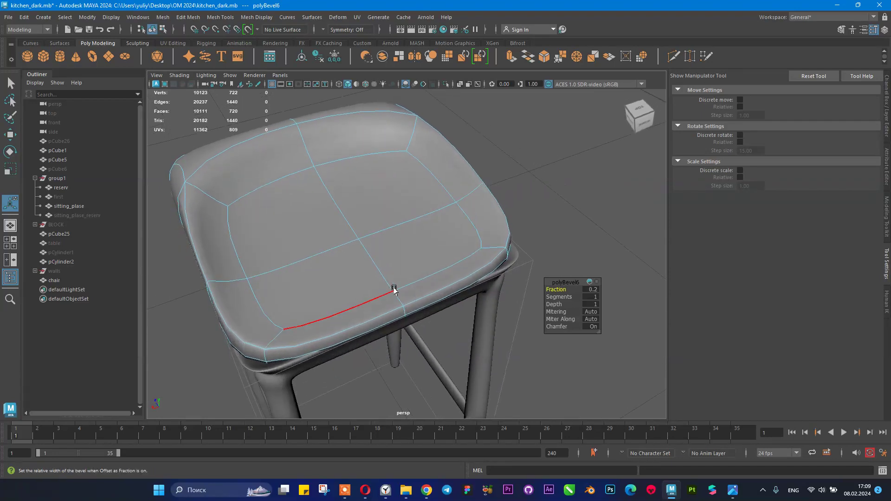
- Bevel the corner edges at the cushion's low front end with a fraction of 0.1, check the smoothed result and return to object mode
{"action": "key", "text": "1"}
{"action": "left_click_drag", "start_coordinate": [367, 265], "coordinate": [388, 208], "text": "alt"}
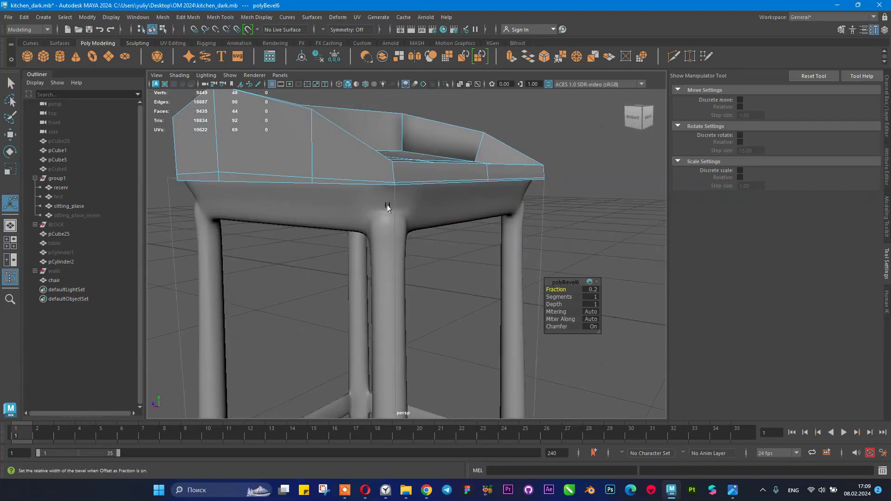
{"action": "double_click", "coordinate": [394, 171]}
{"action": "left_click_drag", "start_coordinate": [521, 171], "coordinate": [481, 185], "text": "alt"}
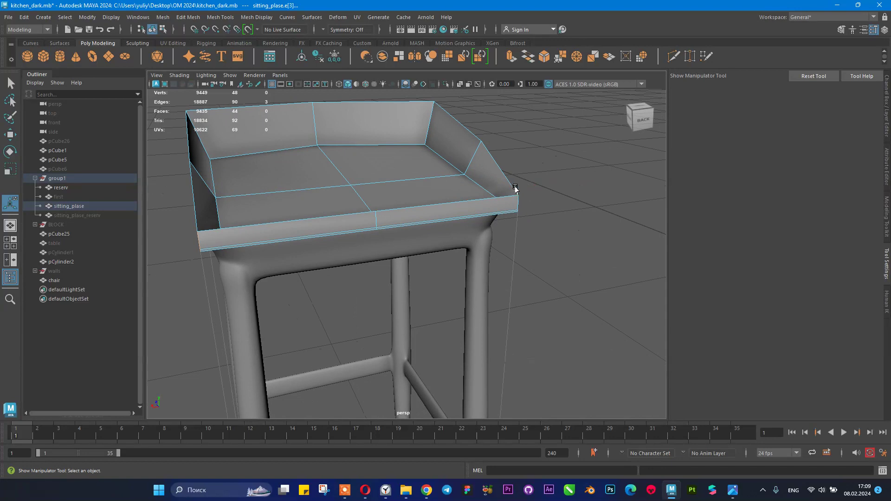
{"action": "key", "text": "ctrl+z"}
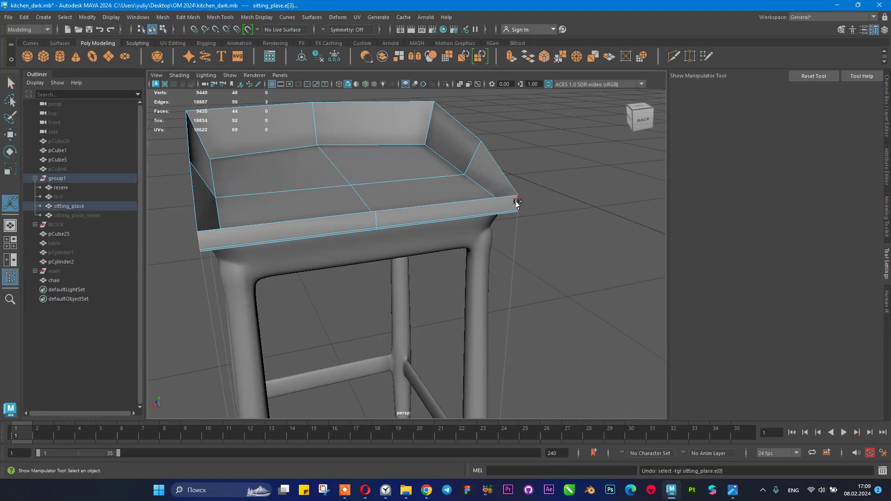
{"action": "key", "text": "4"}
{"action": "left_click_drag", "start_coordinate": [480, 190], "coordinate": [538, 189], "text": "alt"}
{"action": "right_click_drag", "start_coordinate": [538, 189], "coordinate": [573, 204], "text": "alt"}
{"action": "middle_click_drag", "start_coordinate": [414, 209], "coordinate": [473, 215], "text": "alt"}
{"action": "right_click_drag", "start_coordinate": [451, 218], "coordinate": [466, 225], "text": "alt"}
{"action": "left_click_drag", "start_coordinate": [466, 224], "coordinate": [393, 234], "text": "alt"}
{"action": "right_click_drag", "start_coordinate": [437, 234], "coordinate": [406, 231], "text": "alt"}
{"action": "left_click_drag", "start_coordinate": [405, 231], "coordinate": [453, 250], "text": "alt"}
{"action": "right_click_drag", "start_coordinate": [453, 251], "coordinate": [511, 277], "text": "alt"}
{"action": "left_click_drag", "start_coordinate": [511, 276], "coordinate": [563, 272], "text": "alt"}
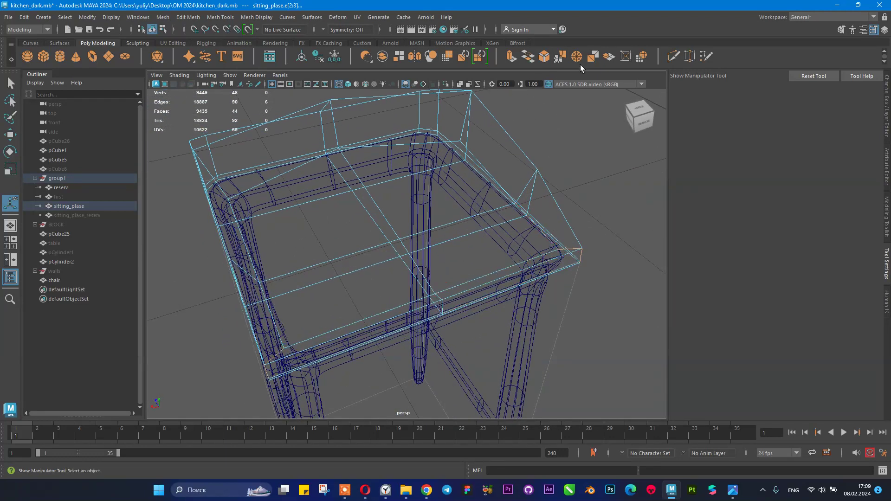
{"action": "left_click", "coordinate": [545, 55]}
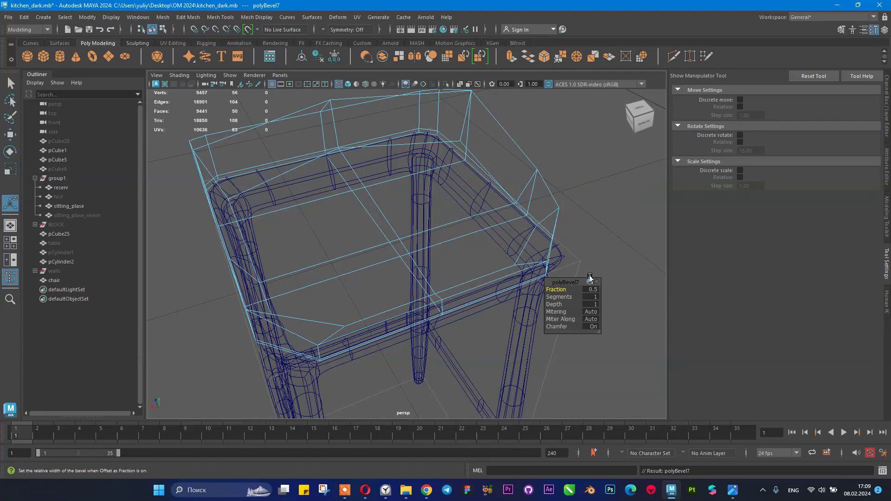
{"action": "left_click_drag", "start_coordinate": [556, 289], "coordinate": [555, 289]}
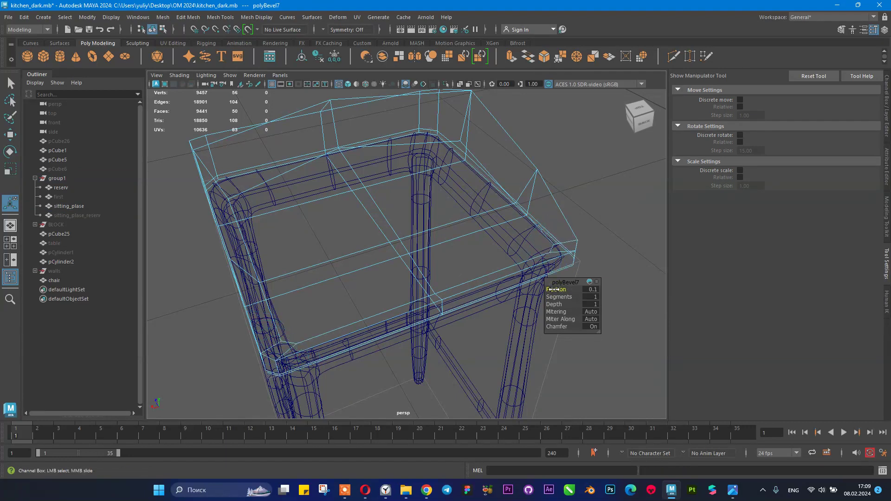
{"action": "key", "text": "3"}
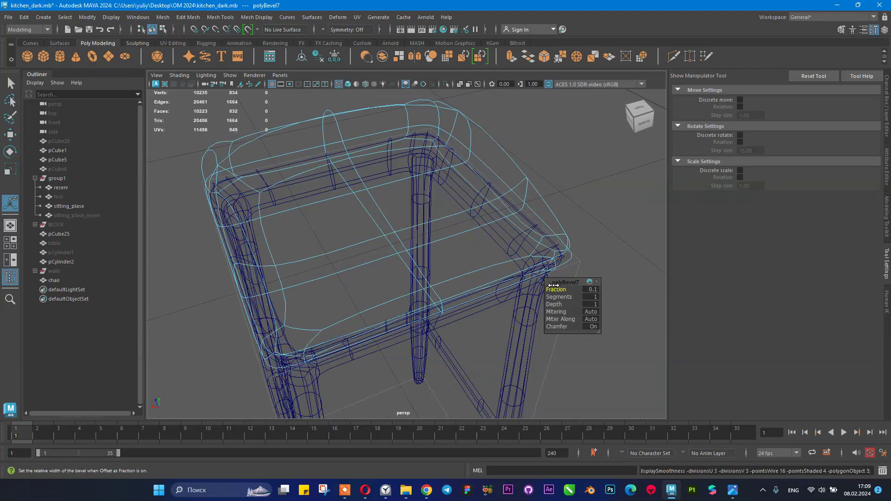
{"action": "key", "text": "5"}
{"action": "mouse_move", "coordinate": [509, 264]}
{"action": "left_mouse_down", "text": "alt"}
{"action": "mouse_move", "coordinate": [464, 225]}
{"action": "mouse_move", "coordinate": [480, 218]}
{"action": "mouse_move", "coordinate": [496, 255]}
{"action": "mouse_move", "coordinate": [537, 247]}
{"action": "mouse_move", "coordinate": [481, 262]}
{"action": "mouse_move", "coordinate": [504, 204]}
{"action": "mouse_move", "coordinate": [487, 241]}
{"action": "mouse_move", "coordinate": [492, 253]}
{"action": "left_mouse_up", "text": "alt"}
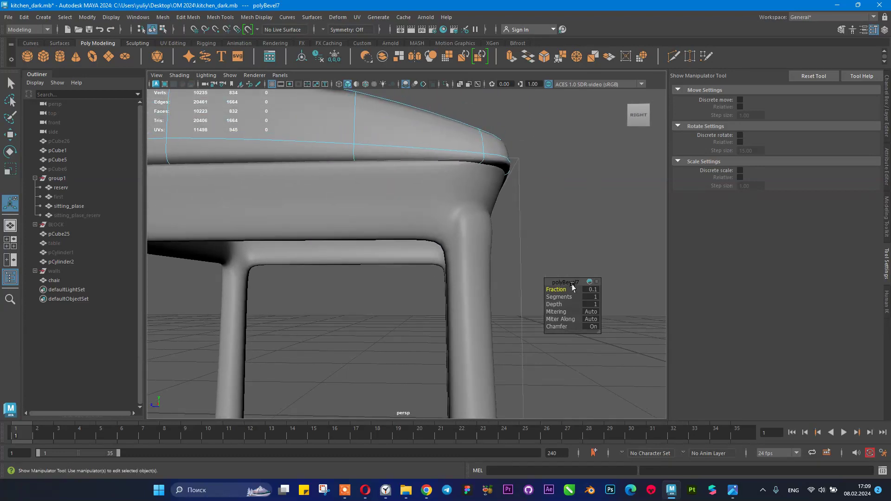
{"action": "left_click_drag", "start_coordinate": [565, 290], "coordinate": [343, 268]}
{"action": "right_click_drag", "start_coordinate": [402, 213], "coordinate": [478, 164]}
{"action": "left_click", "coordinate": [559, 144]}
- Examine the smoothed cushion from above, up close and from several angles, checking the bevelled corners and the sitting recess
{"action": "scroll", "coordinate": [399, 189], "scroll_direction": "down", "scroll_amount": 5}
{"action": "left_click_drag", "start_coordinate": [398, 189], "coordinate": [563, 204], "text": "alt"}
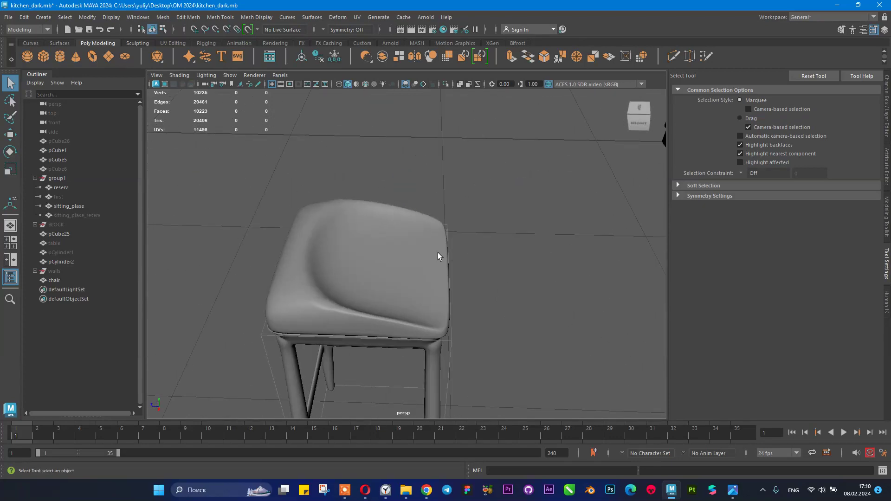
{"action": "left_click", "coordinate": [385, 256]}
{"action": "left_click_drag", "start_coordinate": [385, 257], "coordinate": [442, 227], "text": "alt"}
{"action": "right_click_drag", "start_coordinate": [441, 227], "coordinate": [596, 269], "text": "alt"}
{"action": "left_click_drag", "start_coordinate": [535, 268], "coordinate": [516, 271], "text": "alt"}
{"action": "left_click", "coordinate": [561, 209]}
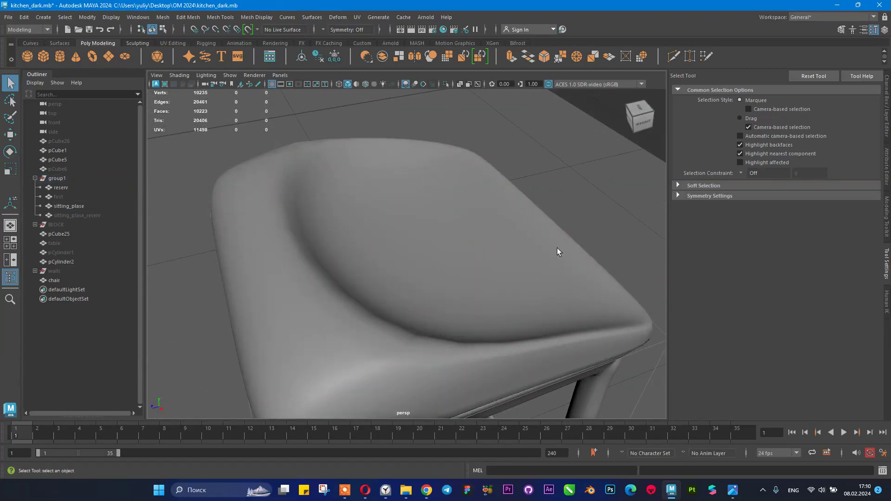
{"action": "left_click_drag", "start_coordinate": [544, 245], "coordinate": [511, 234], "text": "alt"}
{"action": "left_click", "coordinate": [509, 234]}
{"action": "right_click_drag", "start_coordinate": [573, 231], "coordinate": [507, 230], "text": "alt"}
{"action": "left_click_drag", "start_coordinate": [508, 231], "coordinate": [527, 236], "text": "alt"}
{"action": "middle_click_drag", "start_coordinate": [528, 236], "coordinate": [526, 227], "text": "alt"}
{"action": "right_click_drag", "start_coordinate": [446, 217], "coordinate": [367, 216], "text": "alt"}
{"action": "left_click_drag", "start_coordinate": [367, 216], "coordinate": [417, 252], "text": "alt"}
- Duplicate the cushion and the stool frame together and put the copies in a new group
{"action": "left_click", "coordinate": [459, 313]}
{"action": "left_click_drag", "start_coordinate": [513, 291], "coordinate": [284, 238], "text": "alt"}
{"action": "left_click", "coordinate": [406, 255]}
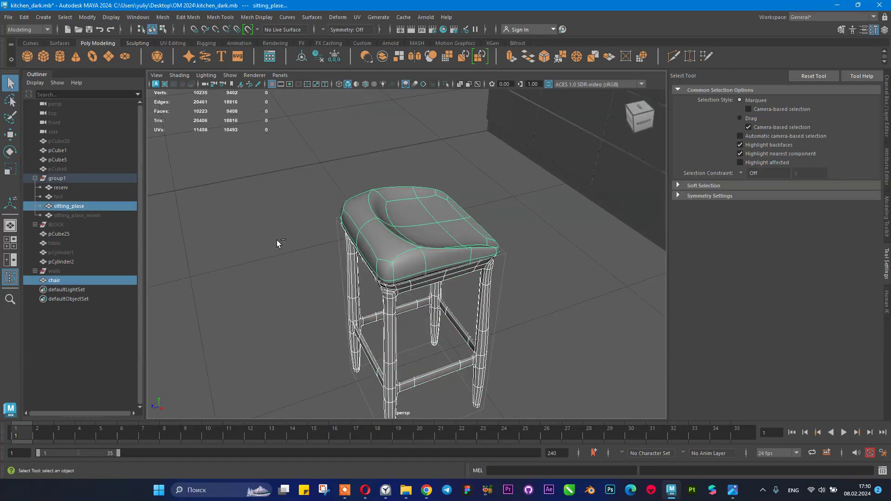
{"action": "key", "text": "ctrl+d"}
{"action": "key", "text": "ctrl+g"}
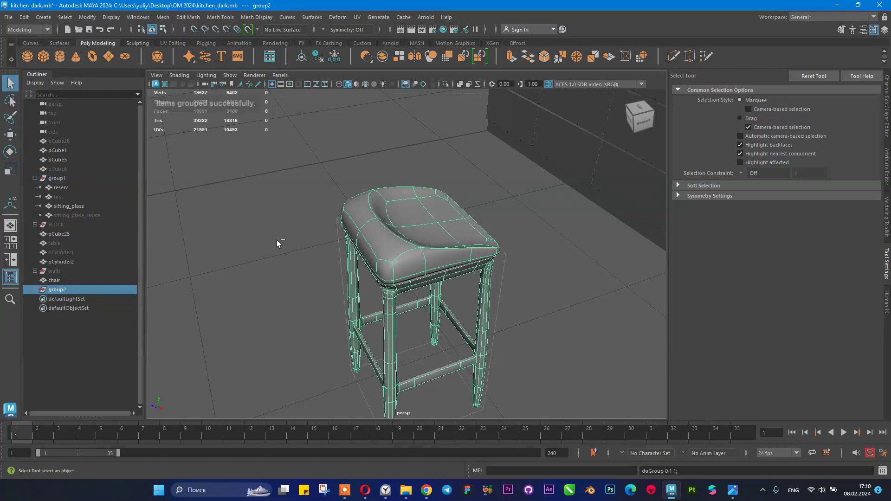
- Rename the new group low_poly and hide it
{"action": "double_click", "coordinate": [91, 290]}
{"action": "type", "text": "l"}
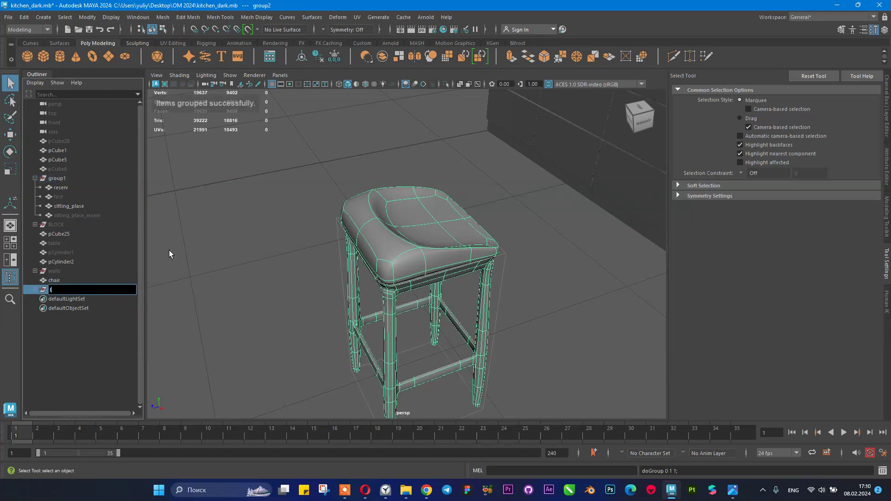
{"action": "type", "text": "ow_lo"}
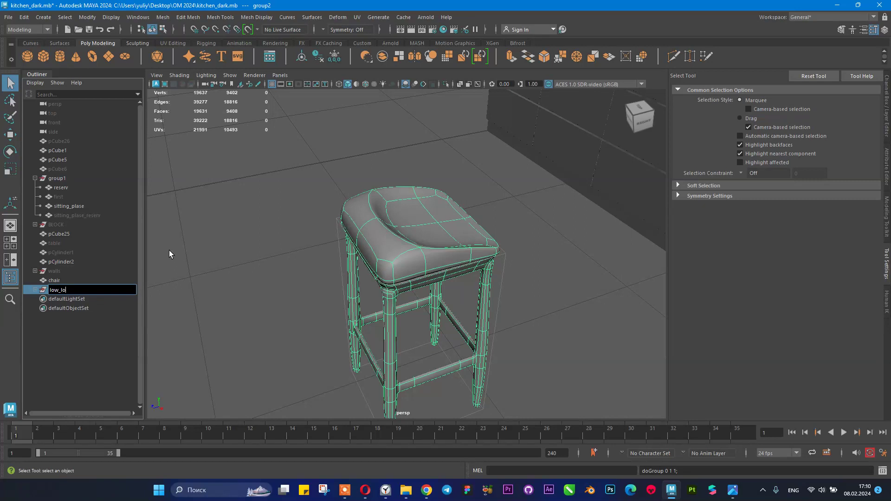
{"action": "key", "text": "BackSpace"}
{"action": "key", "text": "BackSpace"}
{"action": "type", "text": "poly"}
{"action": "key", "text": "Return"}
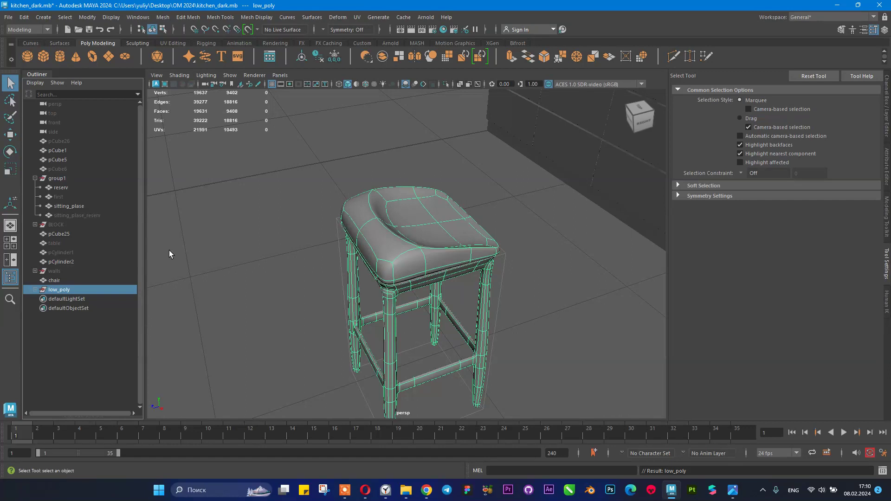
{"action": "key", "text": "ctrl+h"}
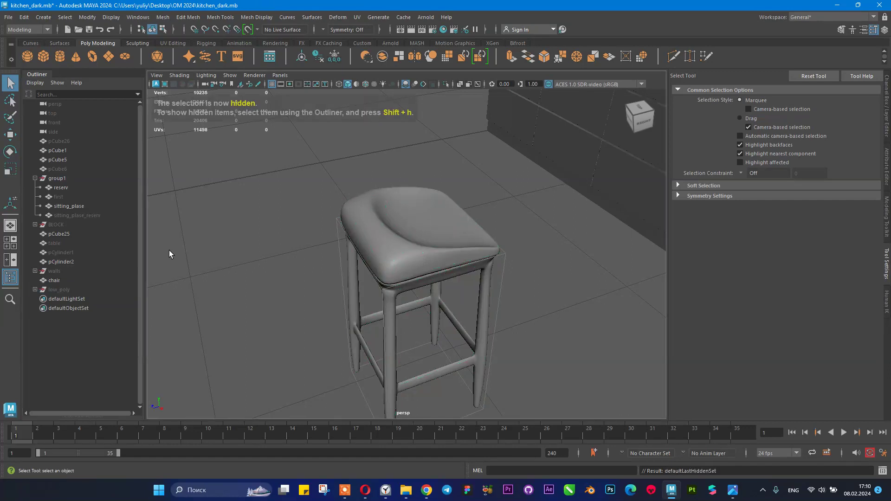
- Examine the remaining stool from several angles, checking how the smoothed cushion sits on the frame
{"action": "left_click", "coordinate": [84, 279]}
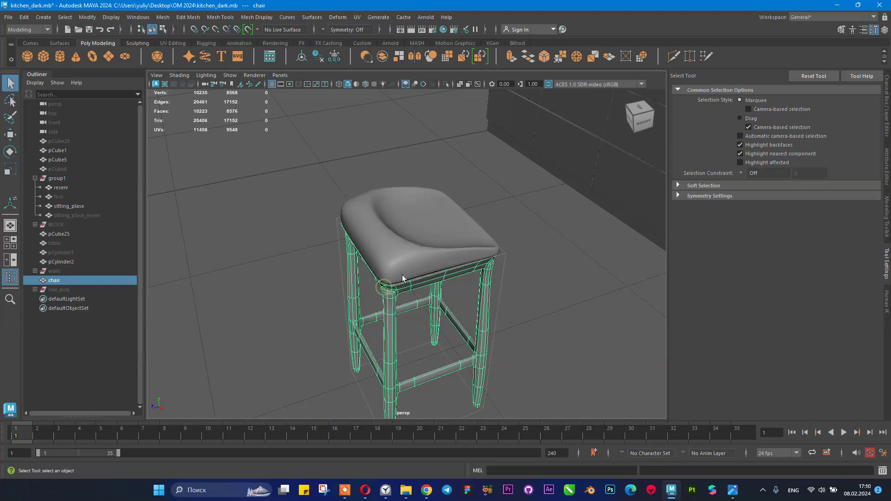
{"action": "left_click", "coordinate": [397, 258]}
{"action": "left_click_drag", "start_coordinate": [384, 221], "coordinate": [394, 185], "text": "alt"}
{"action": "right_click_drag", "start_coordinate": [393, 184], "coordinate": [501, 235], "text": "alt"}
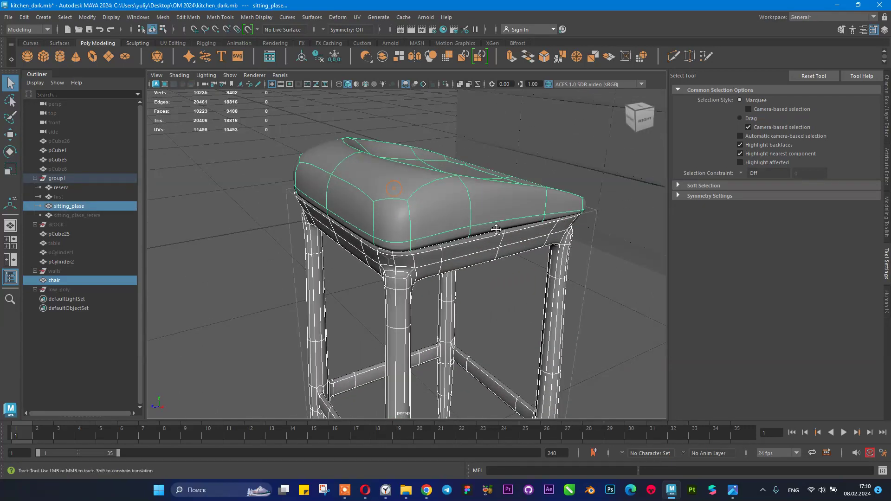
{"action": "middle_click_drag", "start_coordinate": [502, 235], "coordinate": [469, 187], "text": "alt"}
{"action": "right_click_drag", "start_coordinate": [470, 188], "coordinate": [413, 188], "text": "alt"}
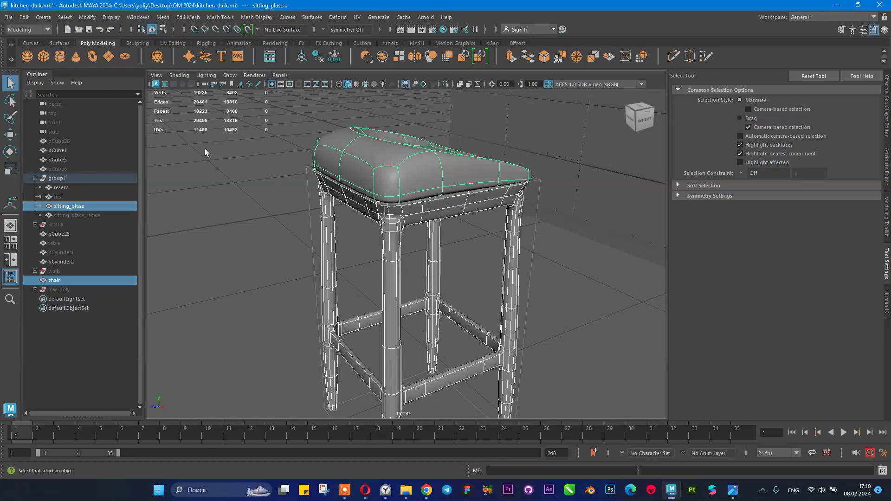
{"action": "scroll", "coordinate": [367, 191], "scroll_direction": "down", "scroll_amount": 3}
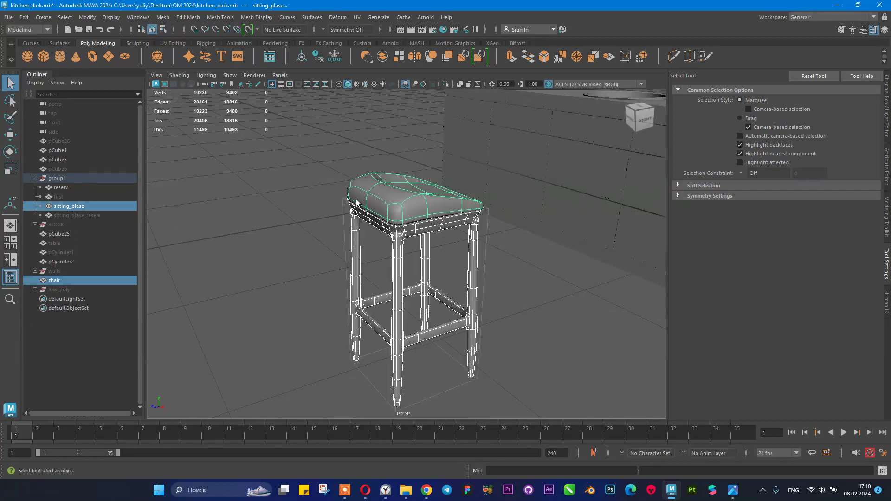
{"action": "left_click", "coordinate": [313, 212]}
{"action": "left_click_drag", "start_coordinate": [314, 212], "coordinate": [360, 236], "text": "alt"}
{"action": "middle_click_drag", "start_coordinate": [359, 235], "coordinate": [352, 201], "text": "alt"}
{"action": "scroll", "coordinate": [352, 201], "scroll_direction": "up", "scroll_amount": 2}
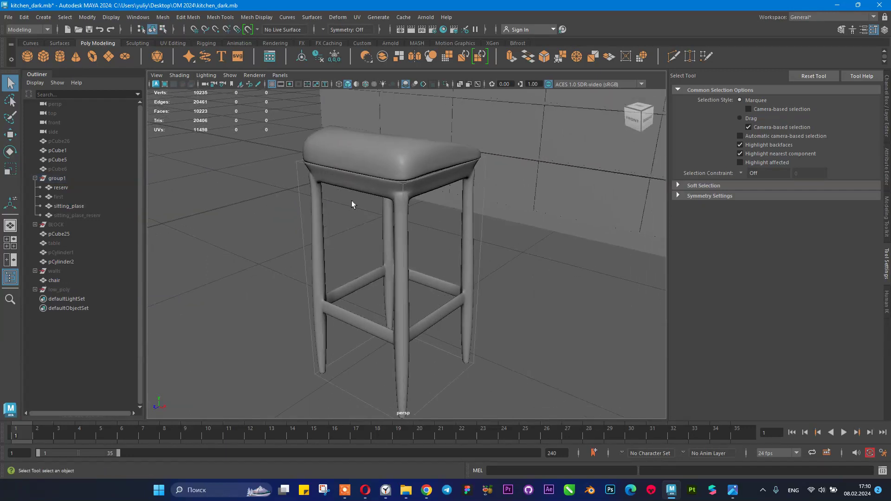
- Select the cushion and frame together and compare the stool's unsmoothed cage with its smoothed preview
{"action": "left_click", "coordinate": [388, 155]}
{"action": "left_click", "coordinate": [380, 188]}
{"action": "left_click", "coordinate": [388, 154], "text": "shift"}
{"action": "key", "text": "1"}
{"action": "left_click", "coordinate": [278, 210]}
{"action": "left_click_drag", "start_coordinate": [277, 210], "coordinate": [333, 207], "text": "alt"}
{"action": "left_click", "coordinate": [383, 138]}
{"action": "left_click", "coordinate": [363, 194], "text": "shift"}
{"action": "left_click_drag", "start_coordinate": [392, 204], "coordinate": [379, 211], "text": "alt"}
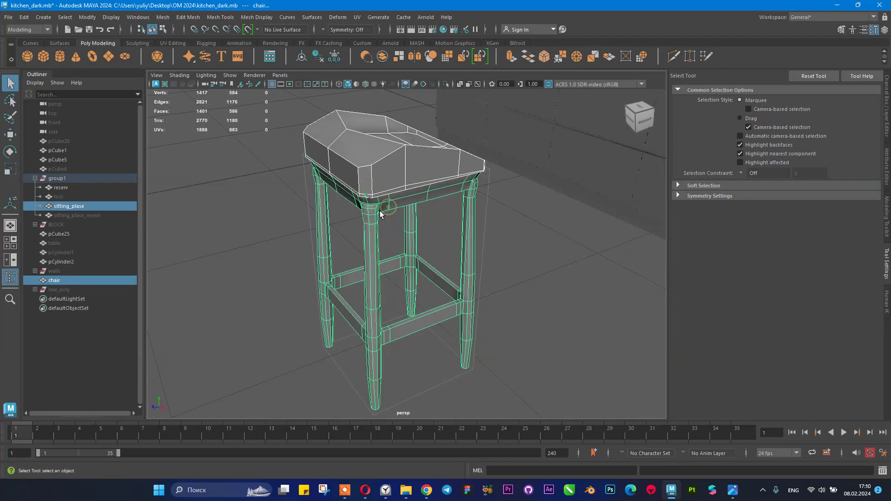
{"action": "key", "text": "3"}
{"action": "left_click_drag", "start_coordinate": [431, 229], "coordinate": [394, 233], "text": "alt"}
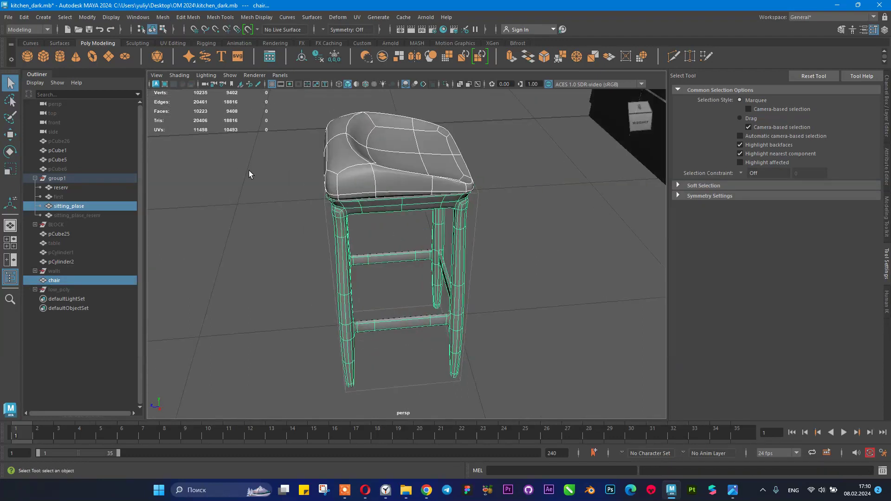
{"action": "left_click", "coordinate": [88, 17]}
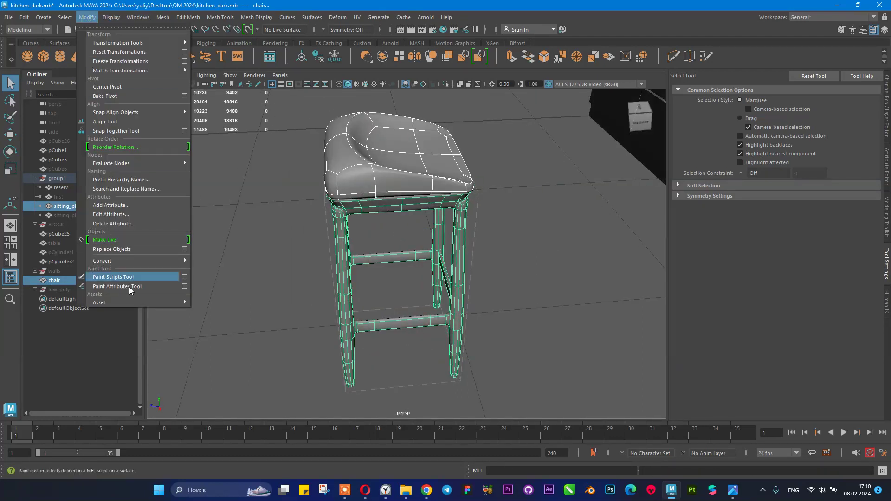
{"action": "mouse_move", "coordinate": [138, 260]}
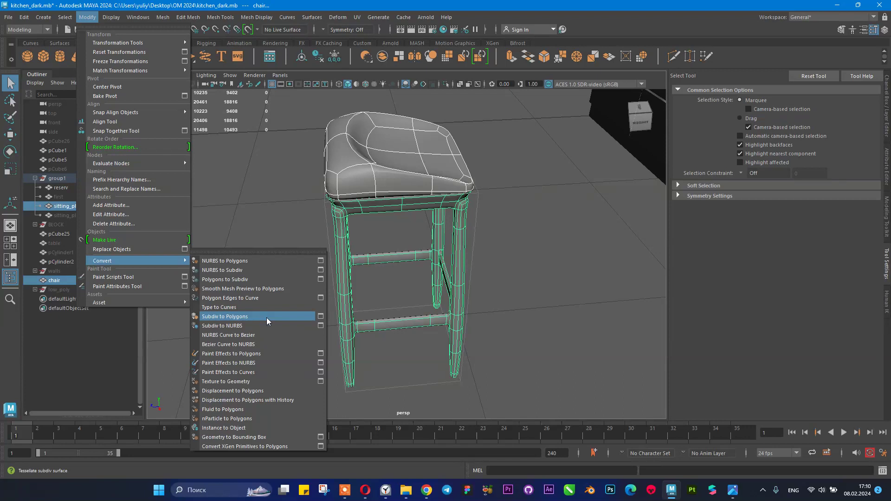
{"action": "left_click", "coordinate": [334, 4]}
- Turn off the smooth preview on the cushion and frame, apply Smooth to both meshes with 1 division, and inspect the result
{"action": "key", "text": "1"}
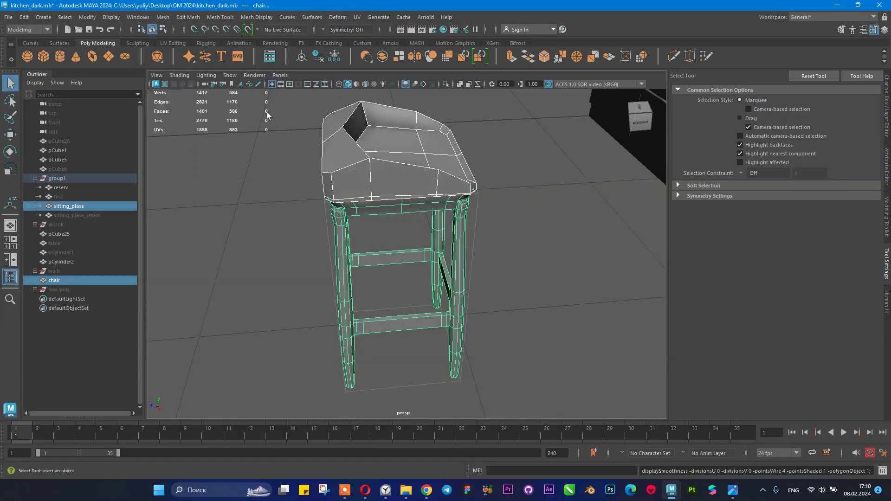
{"action": "left_click", "coordinate": [162, 17]}
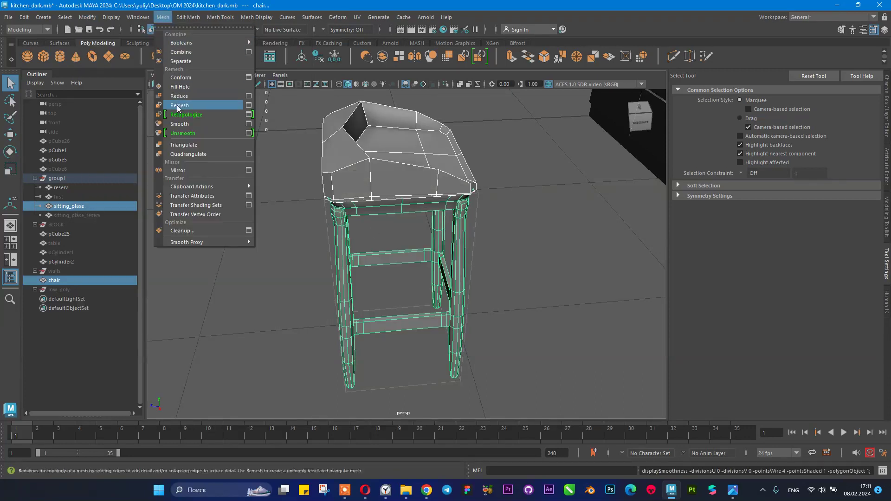
{"action": "left_click", "coordinate": [175, 125]}
{"action": "left_click_drag", "start_coordinate": [367, 223], "coordinate": [460, 182], "text": "alt"}
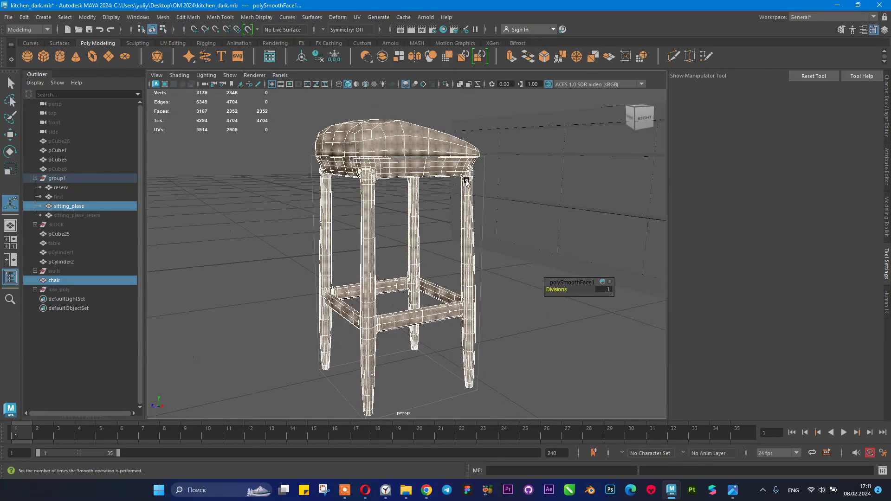
{"action": "left_click", "coordinate": [469, 181]}
{"action": "left_click", "coordinate": [495, 226]}
{"action": "left_click_drag", "start_coordinate": [487, 237], "coordinate": [441, 247], "text": "alt"}
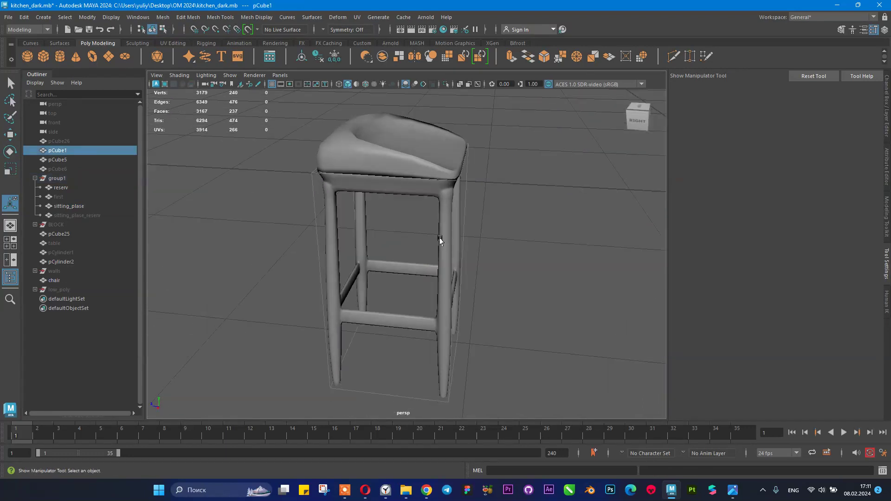
{"action": "left_click", "coordinate": [430, 204]}
{"action": "left_click_drag", "start_coordinate": [404, 208], "coordinate": [391, 191], "text": "alt"}
{"action": "left_click", "coordinate": [376, 197]}
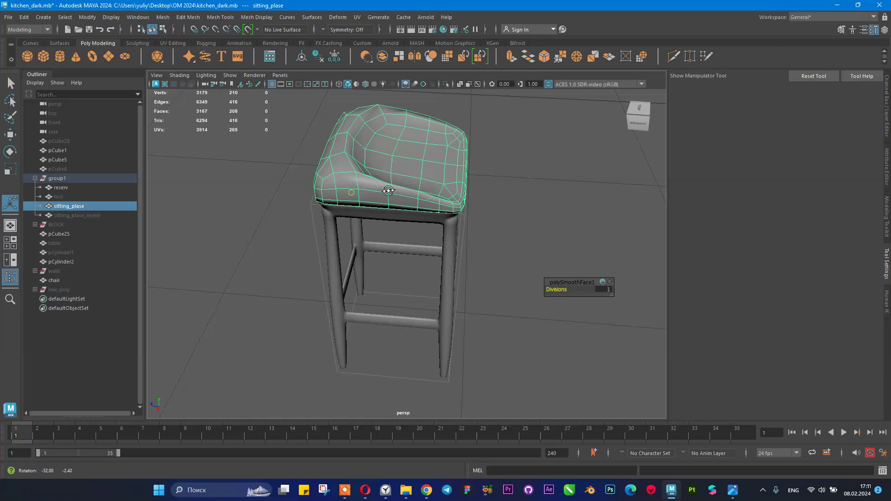
- Examine the smoothed cushion and frame separately from several angles and look over the available mesh conversion options
{"action": "key", "text": "3"}
{"action": "left_click", "coordinate": [483, 195]}
{"action": "left_click_drag", "start_coordinate": [483, 194], "coordinate": [422, 198], "text": "alt"}
{"action": "left_click", "coordinate": [416, 197]}
{"action": "right_click_drag", "start_coordinate": [427, 204], "coordinate": [479, 218], "text": "alt"}
{"action": "middle_click_drag", "start_coordinate": [463, 209], "coordinate": [449, 230], "text": "alt"}
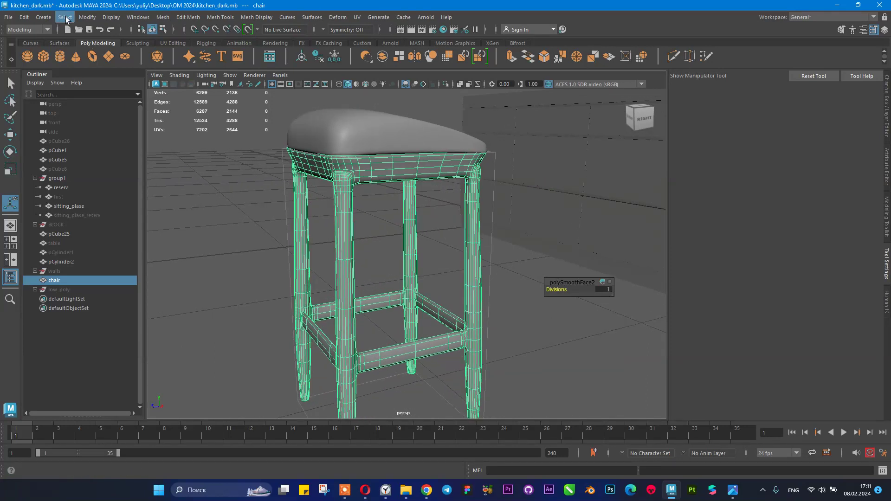
{"action": "left_click", "coordinate": [87, 17]}
{"action": "mouse_move", "coordinate": [169, 260]}
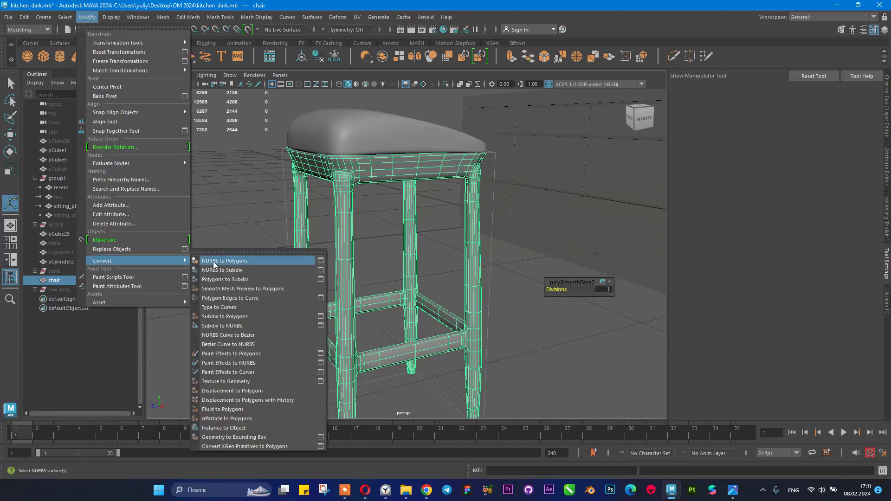
{"action": "left_click", "coordinate": [330, 152]}
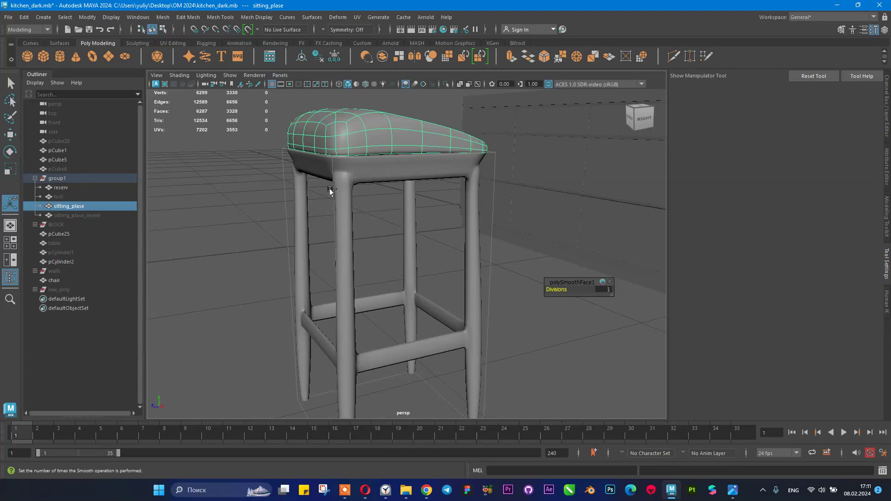
- Undo the Smooth operations on the cushion and frame and turn off the cushion's smooth preview
{"action": "key", "text": "ctrl+z"}
{"action": "key", "text": "ctrl+z"}
{"action": "key", "text": "ctrl+z"}
{"action": "key", "text": "ctrl+z"}
{"action": "key", "text": "ctrl+z"}
{"action": "key", "text": "ctrl+z"}
{"action": "key", "text": "ctrl+z"}
{"action": "key", "text": "ctrl+z"}
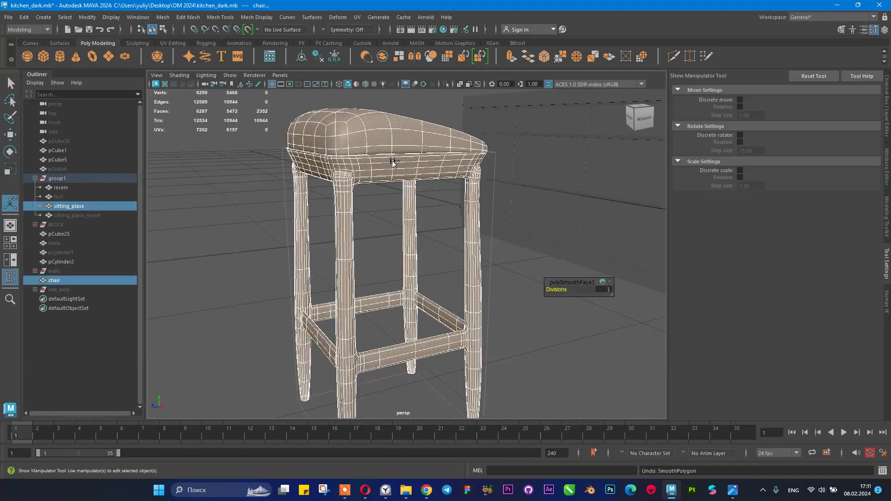
{"action": "left_click", "coordinate": [373, 138]}
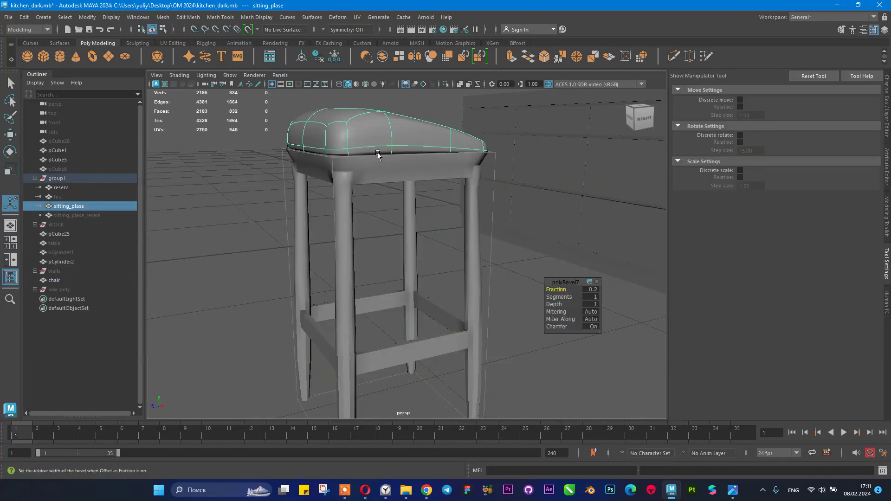
{"action": "key", "text": "1"}
- Apply Smooth with 1 division to the stool frame only
{"action": "left_click", "coordinate": [317, 186]}
{"action": "left_click", "coordinate": [358, 174]}
{"action": "left_click_drag", "start_coordinate": [352, 204], "coordinate": [363, 221], "text": "alt"}
{"action": "right_click_drag", "start_coordinate": [364, 224], "coordinate": [381, 233], "text": "alt"}
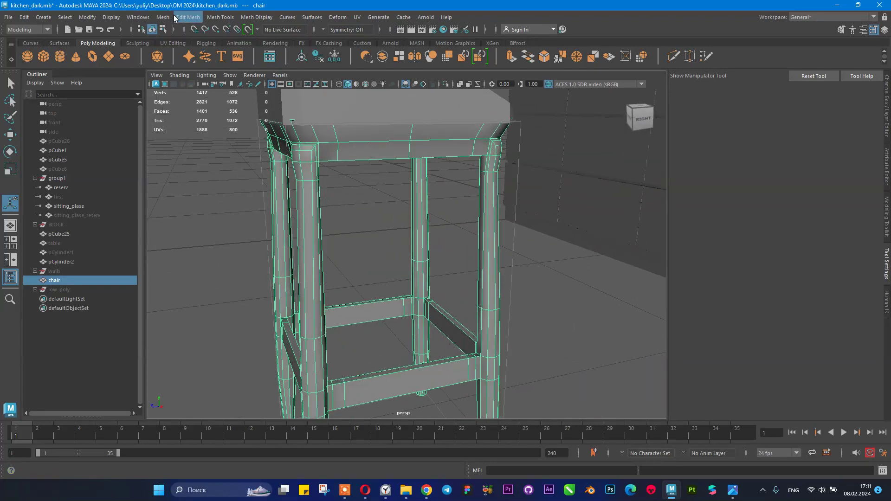
{"action": "left_click", "coordinate": [163, 17]}
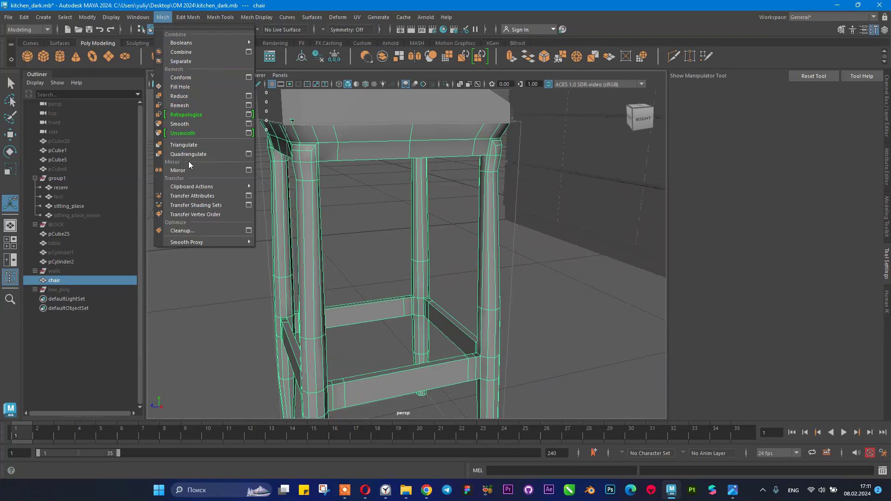
{"action": "left_click", "coordinate": [207, 122]}
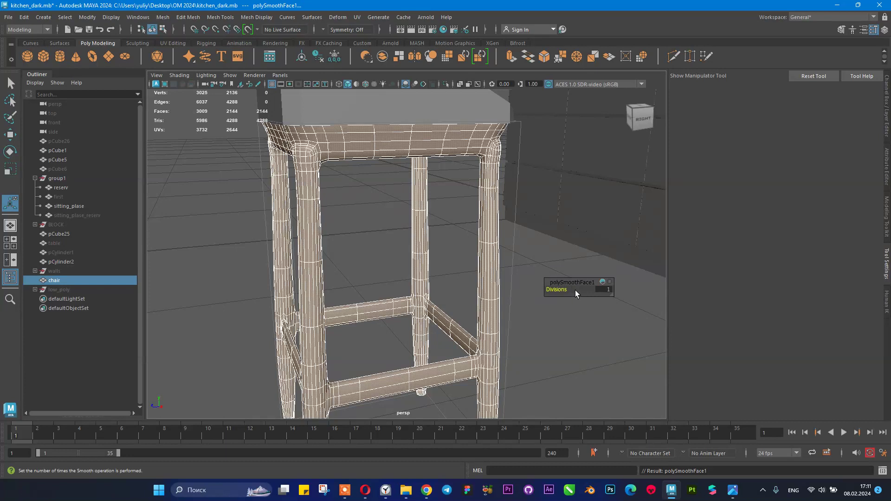
{"action": "key", "text": "ctrl+z"}
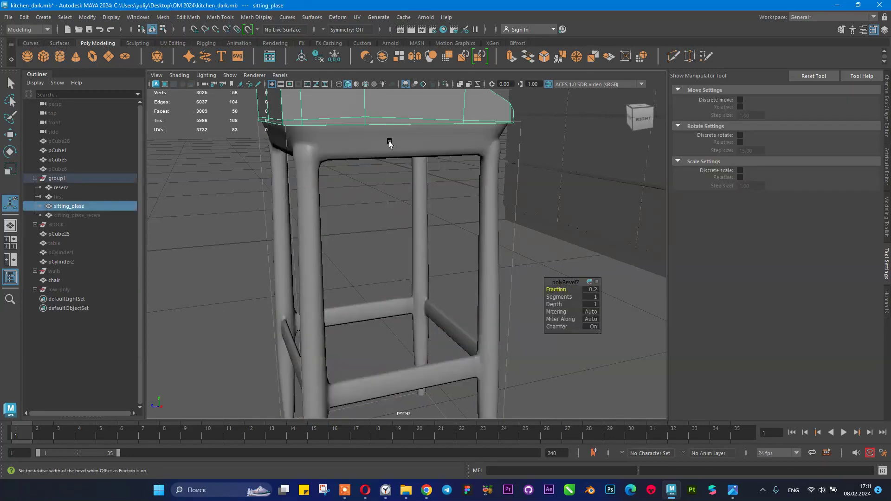
- Turn on the cushion's smooth preview and try to convert it with Subdiv to Polygons
{"action": "left_click_drag", "start_coordinate": [379, 140], "coordinate": [382, 207], "text": "alt"}
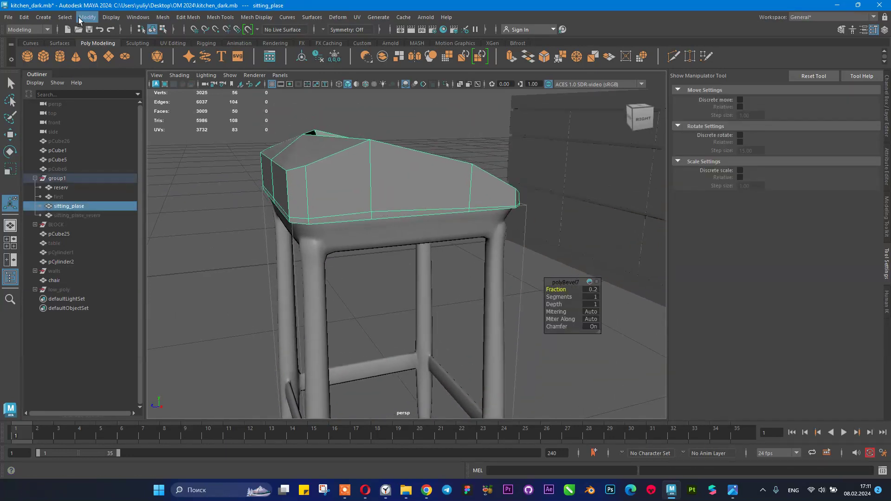
{"action": "key", "text": "3"}
{"action": "left_click", "coordinate": [94, 18]}
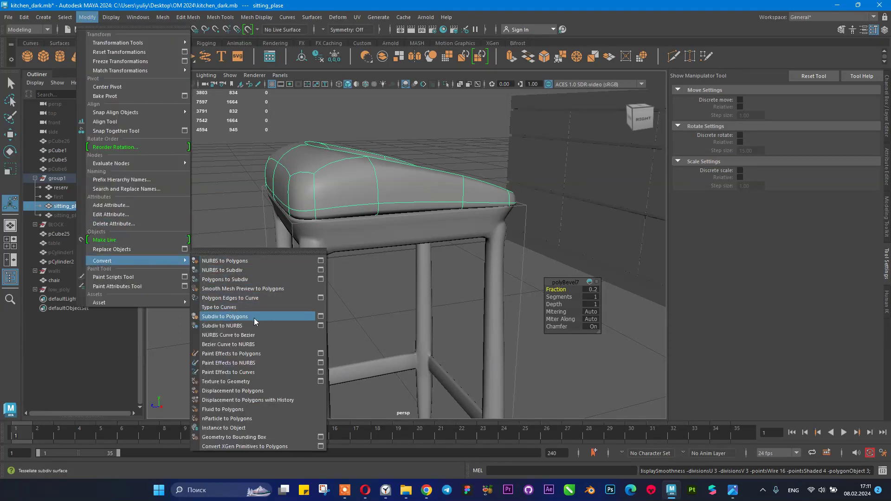
{"action": "left_click", "coordinate": [273, 318]}
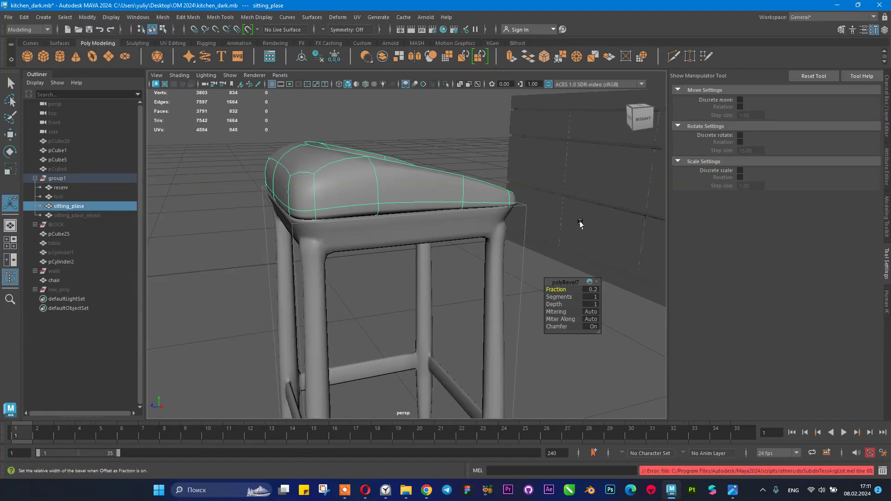
{"action": "scroll", "coordinate": [467, 186], "scroll_direction": "down", "scroll_amount": 4}
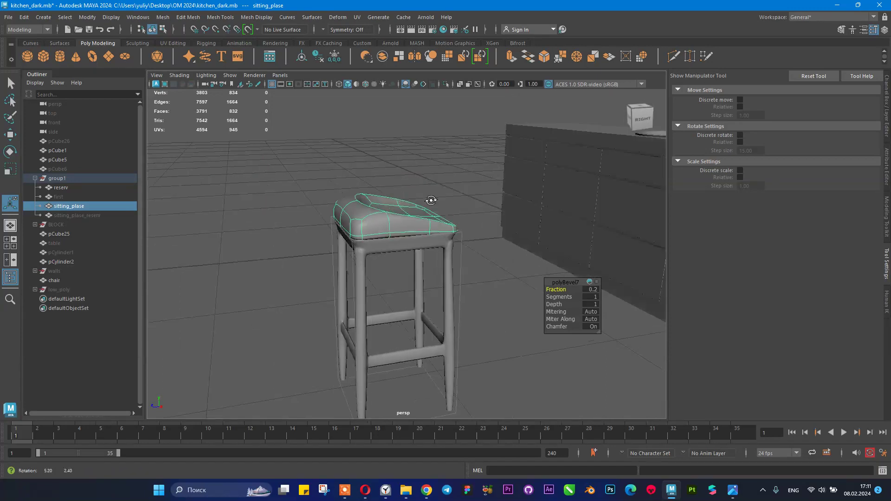
{"action": "left_click_drag", "start_coordinate": [446, 197], "coordinate": [418, 207], "text": "alt"}
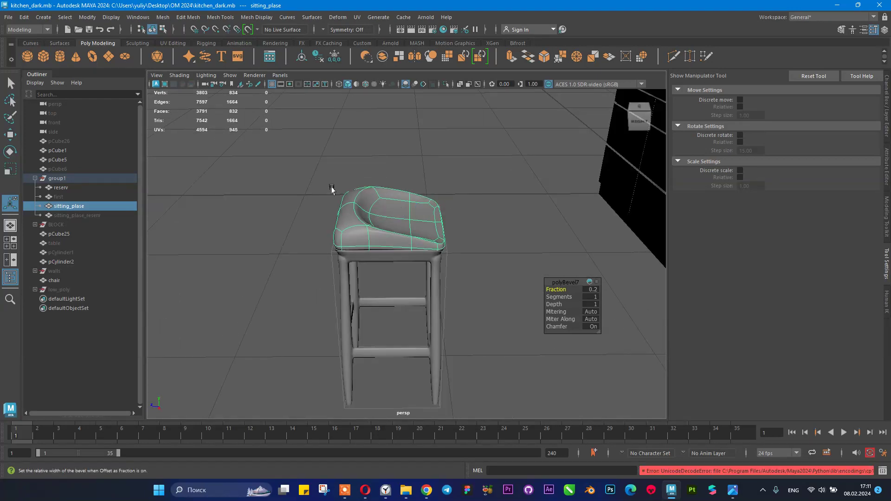
- Convert the cushion's smooth mesh preview to polygons with 2 divisions and return to object mode
{"action": "left_click_drag", "start_coordinate": [304, 172], "coordinate": [336, 182], "text": "alt"}
{"action": "key", "text": "1"}
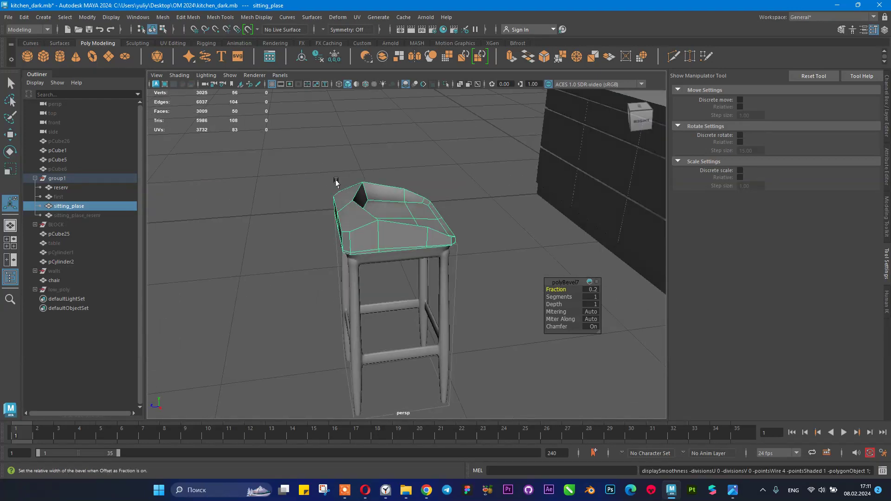
{"action": "key", "text": "3"}
{"action": "left_click", "coordinate": [92, 18]}
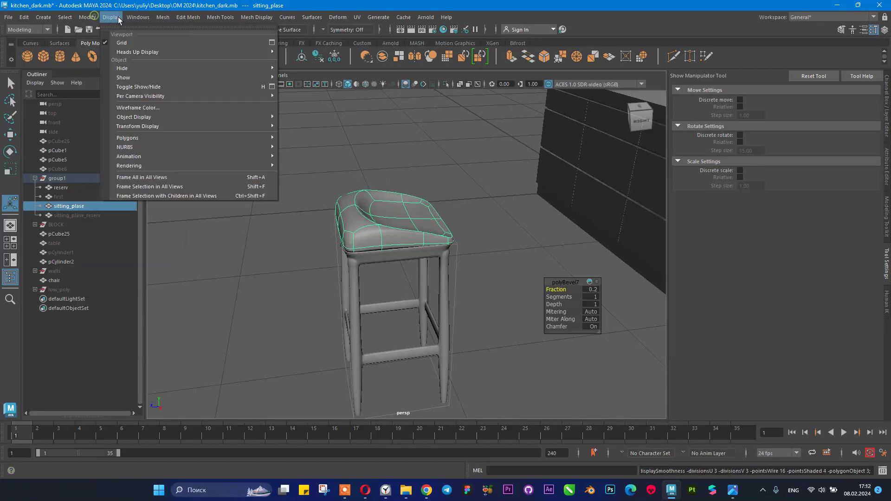
{"action": "mouse_move", "coordinate": [141, 261]}
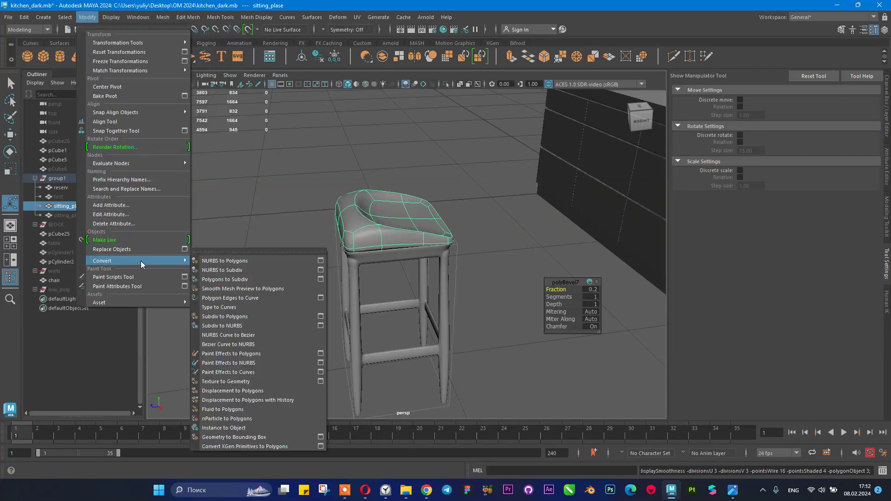
{"action": "left_click", "coordinate": [252, 289]}
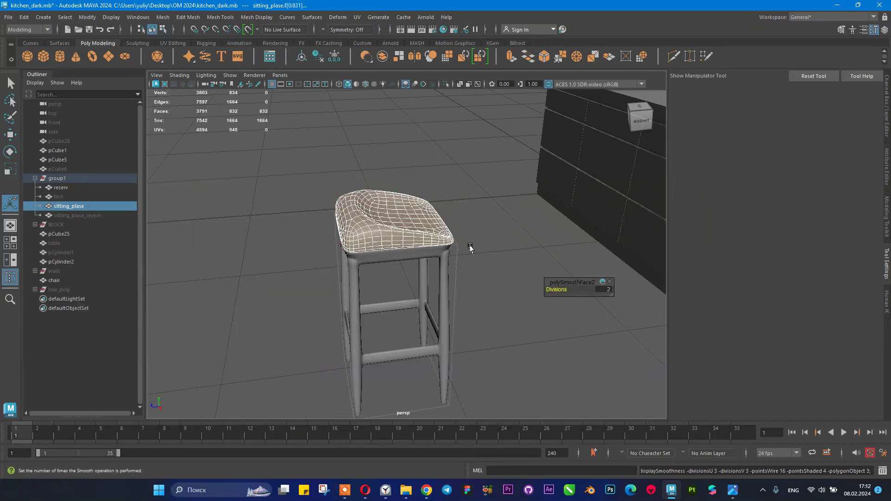
{"action": "scroll", "coordinate": [470, 252], "scroll_direction": "up", "scroll_amount": 5}
{"action": "left_click_drag", "start_coordinate": [558, 288], "coordinate": [559, 289]}
{"action": "left_click_drag", "start_coordinate": [491, 235], "coordinate": [544, 252], "text": "alt"}
{"action": "right_click_drag", "start_coordinate": [346, 191], "coordinate": [403, 170]}
{"action": "key", "text": "q"}
{"action": "left_click", "coordinate": [356, 146]}
- Examine the wireframe density of the converted cushion and the smoothed frame from several angles
{"action": "mouse_move", "coordinate": [350, 184]}
{"action": "left_mouse_down", "text": "alt"}
{"action": "mouse_move", "coordinate": [234, 196]}
{"action": "mouse_move", "coordinate": [235, 181]}
{"action": "mouse_move", "coordinate": [440, 199]}
{"action": "mouse_move", "coordinate": [306, 191]}
{"action": "mouse_move", "coordinate": [345, 195]}
{"action": "left_mouse_up", "text": "alt"}
{"action": "scroll", "coordinate": [422, 261], "scroll_direction": "up", "scroll_amount": 5}
{"action": "left_click", "coordinate": [408, 237]}
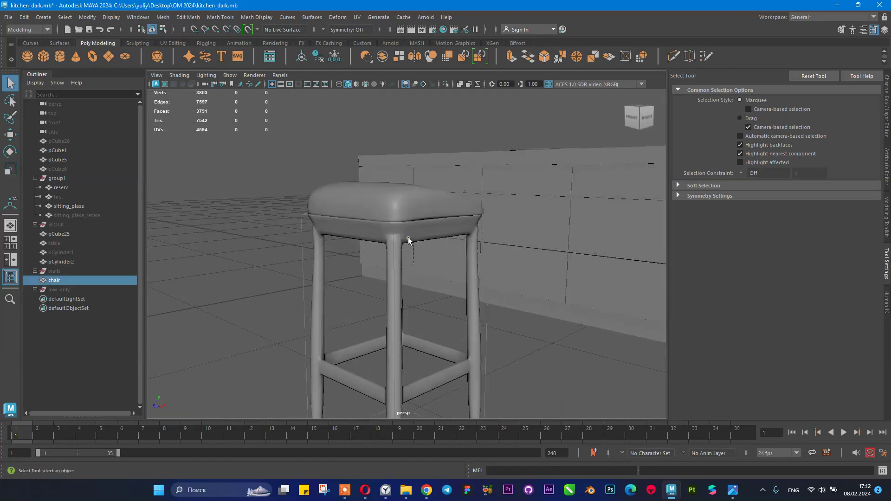
{"action": "left_click_drag", "start_coordinate": [408, 237], "coordinate": [375, 251], "text": "alt"}
{"action": "left_click", "coordinate": [383, 213]}
{"action": "left_click_drag", "start_coordinate": [383, 214], "coordinate": [383, 227], "text": "alt"}
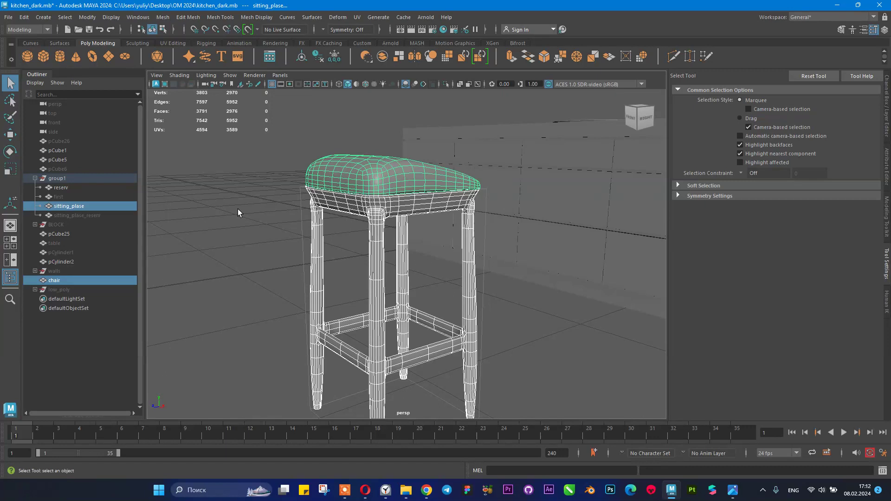
{"action": "left_click", "coordinate": [250, 211]}
{"action": "mouse_move", "coordinate": [261, 228]}
{"action": "left_mouse_down", "text": "alt"}
{"action": "mouse_move", "coordinate": [244, 203]}
{"action": "mouse_move", "coordinate": [271, 185]}
{"action": "mouse_move", "coordinate": [228, 250]}
{"action": "mouse_move", "coordinate": [167, 260]}
{"action": "left_mouse_up", "text": "alt"}
{"action": "left_click", "coordinate": [331, 215]}
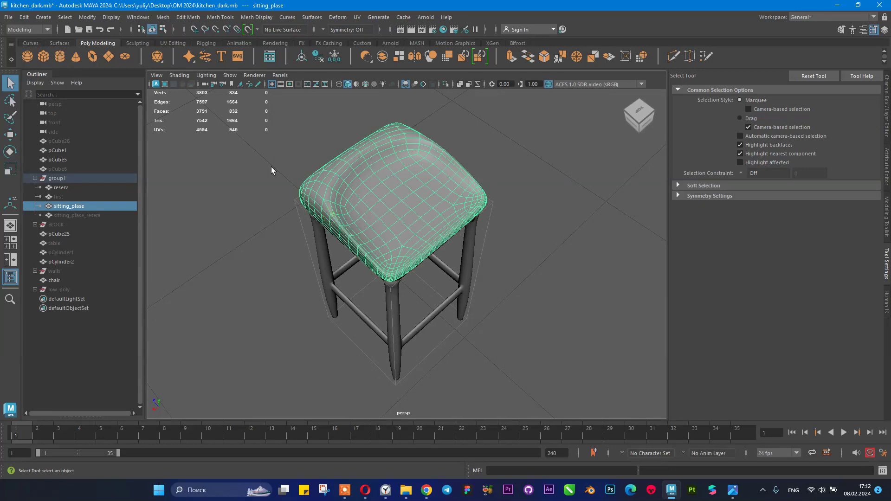
- Review the conversion options for the cushion and compare its mesh with and without smooth preview
{"action": "left_click", "coordinate": [65, 17]}
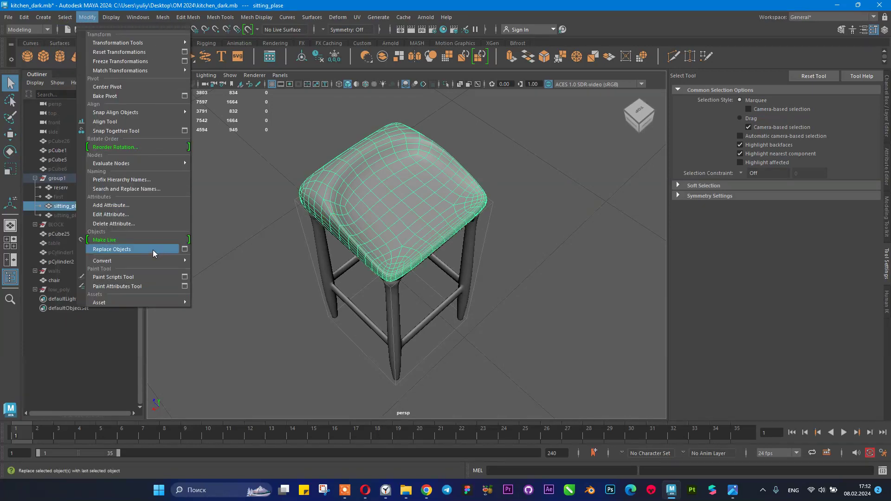
{"action": "mouse_move", "coordinate": [154, 260]}
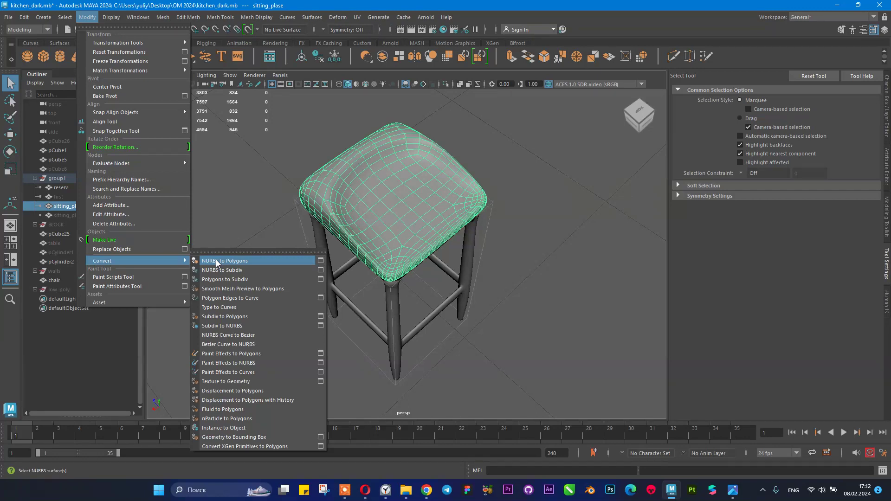
{"action": "left_click", "coordinate": [287, 146]}
{"action": "left_click", "coordinate": [339, 182]}
{"action": "key", "text": "1"}
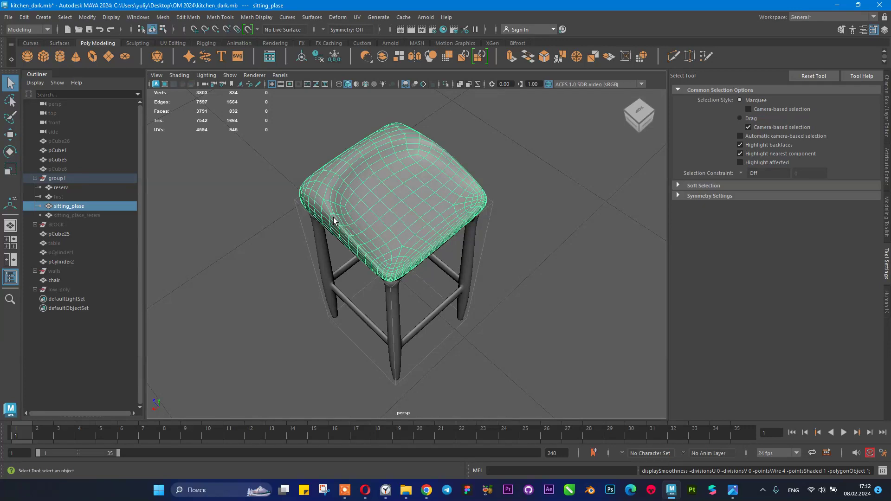
{"action": "key", "text": "3"}
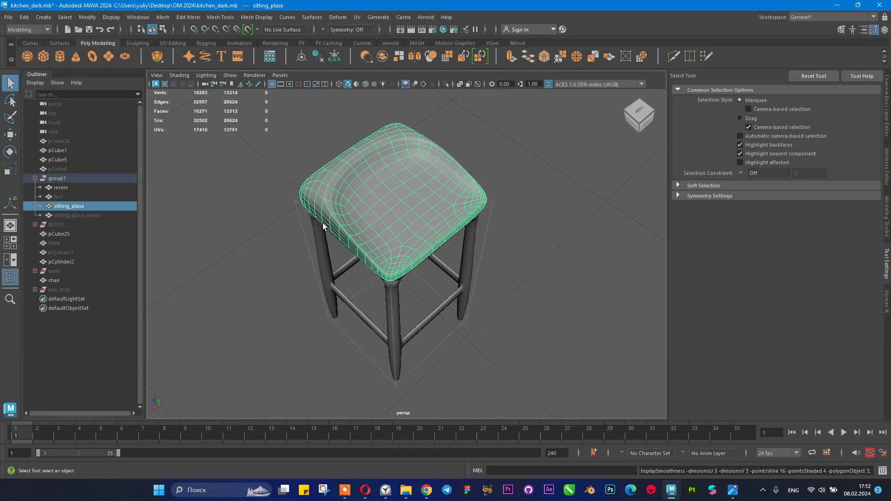
{"action": "key", "text": "1"}
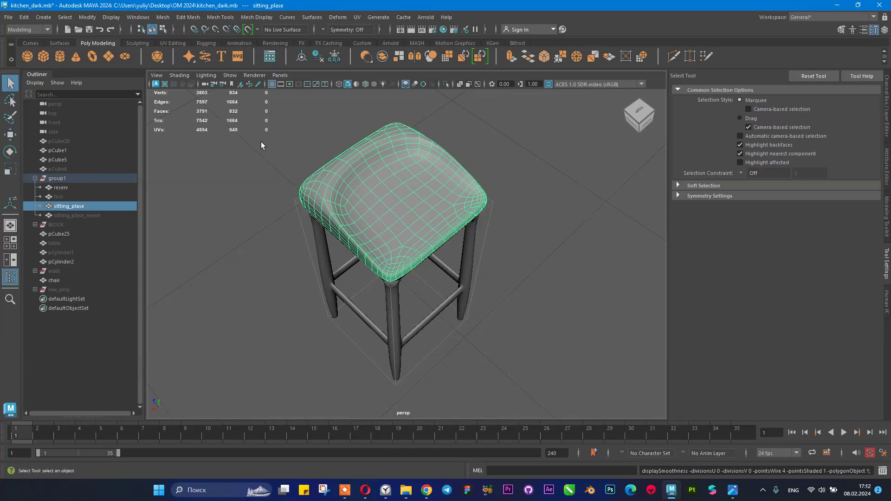
- Inspect the cushion's final mesh, recheck the conversion options, and view the whole stool beside the kitchen counter
{"action": "left_click", "coordinate": [269, 174]}
{"action": "left_click_drag", "start_coordinate": [269, 174], "coordinate": [325, 158], "text": "alt"}
{"action": "left_click", "coordinate": [320, 197]}
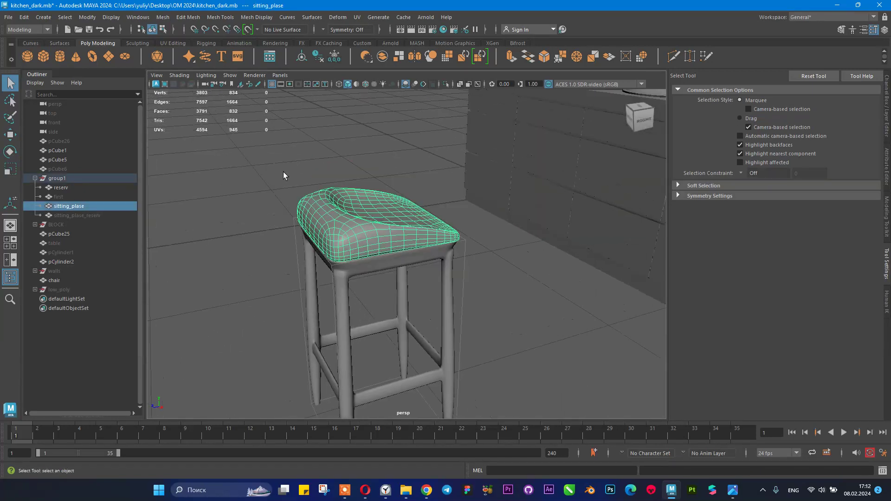
{"action": "left_click", "coordinate": [86, 17]}
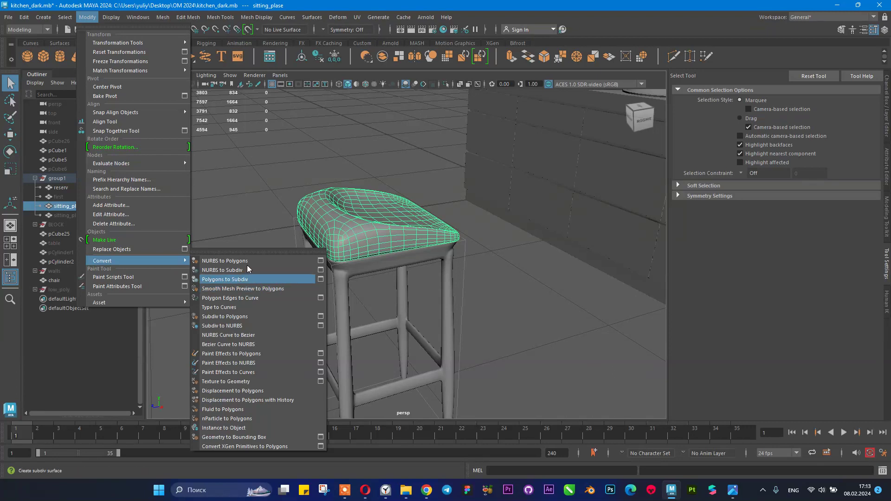
{"action": "left_click", "coordinate": [269, 141]}
{"action": "left_click", "coordinate": [269, 143]}
{"action": "scroll", "coordinate": [271, 223], "scroll_direction": "down", "scroll_amount": 3}
{"action": "scroll", "coordinate": [381, 263], "scroll_direction": "up", "scroll_amount": 1}
{"action": "left_click_drag", "start_coordinate": [279, 288], "coordinate": [362, 231], "text": "alt"}
{"action": "scroll", "coordinate": [381, 262], "scroll_direction": "up", "scroll_amount": 3}
{"action": "scroll", "coordinate": [337, 256], "scroll_direction": "down", "scroll_amount": 1}
{"action": "scroll", "coordinate": [337, 257], "scroll_direction": "down", "scroll_amount": 4}
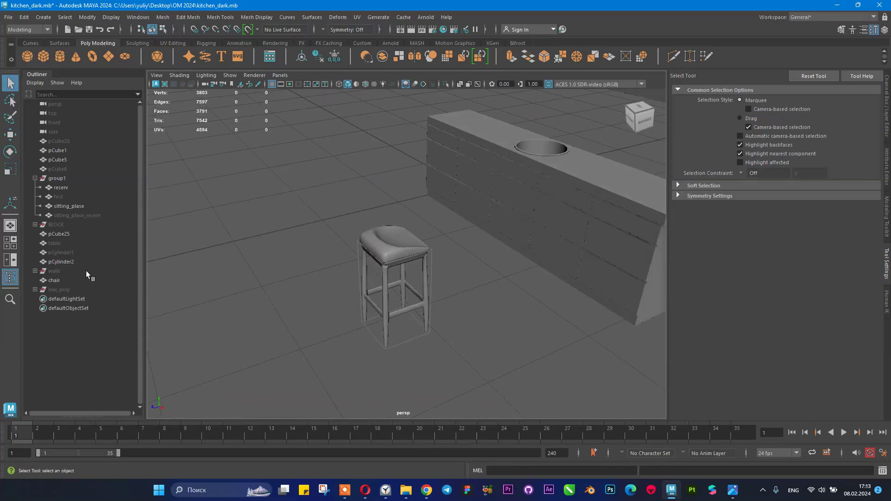
- Unhide the table and the walls group to show the stool within the kitchen
{"action": "left_click", "coordinate": [75, 244]}
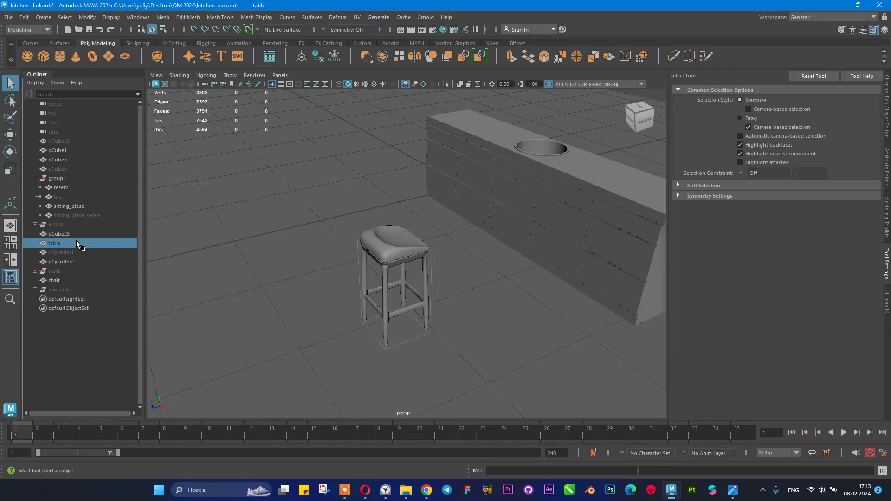
{"action": "key", "text": "shift+h"}
{"action": "left_click", "coordinate": [296, 258]}
{"action": "left_click_drag", "start_coordinate": [313, 233], "coordinate": [282, 272], "text": "alt"}
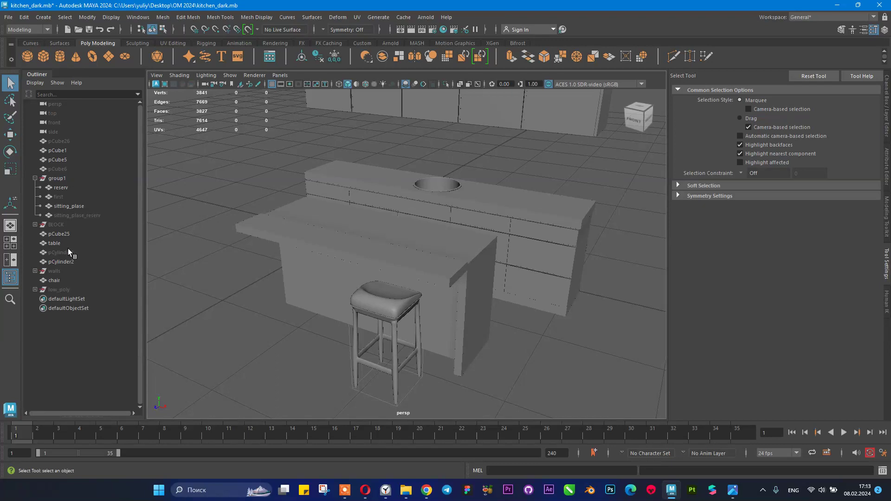
{"action": "left_click", "coordinate": [74, 271]}
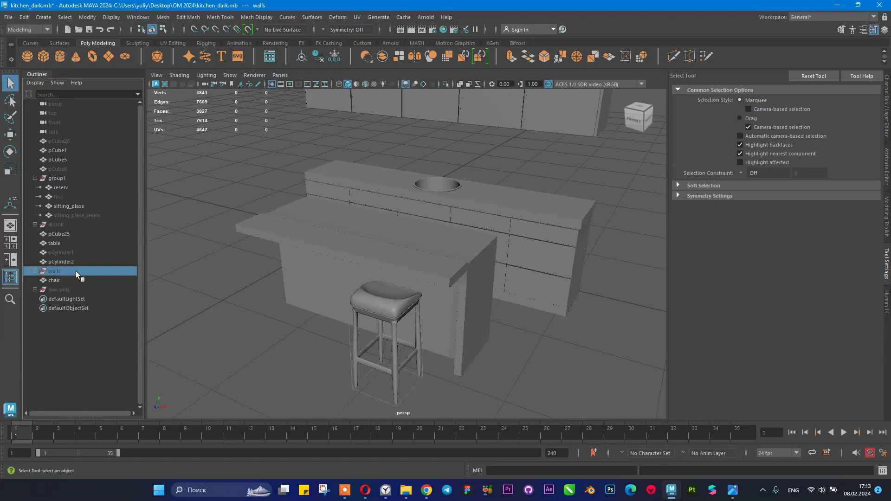
{"action": "key", "text": "shift+h"}
{"action": "scroll", "coordinate": [325, 250], "scroll_direction": "up", "scroll_amount": 3}
- Group the stool's cushion and frame together and name the group chair
{"action": "left_click", "coordinate": [375, 293]}
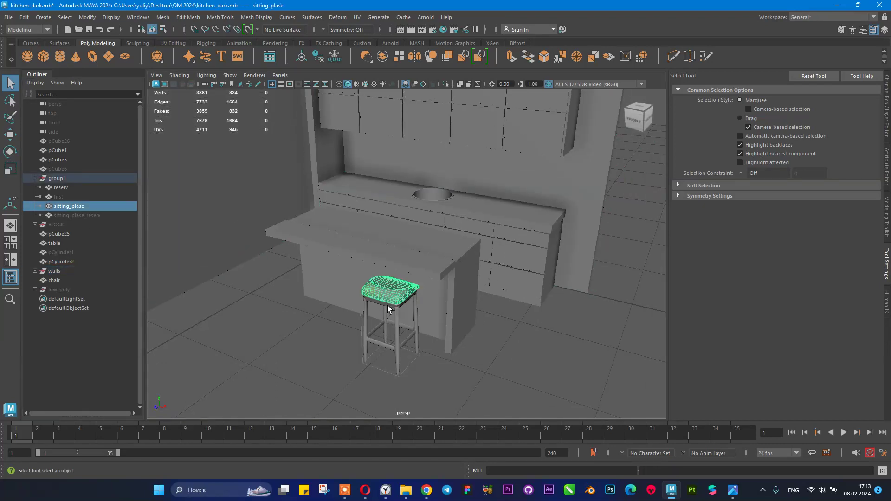
{"action": "left_click", "coordinate": [386, 307], "text": "shift"}
{"action": "left_click_drag", "start_coordinate": [385, 308], "coordinate": [300, 303], "text": "alt"}
{"action": "scroll", "coordinate": [300, 302], "scroll_direction": "up", "scroll_amount": 3}
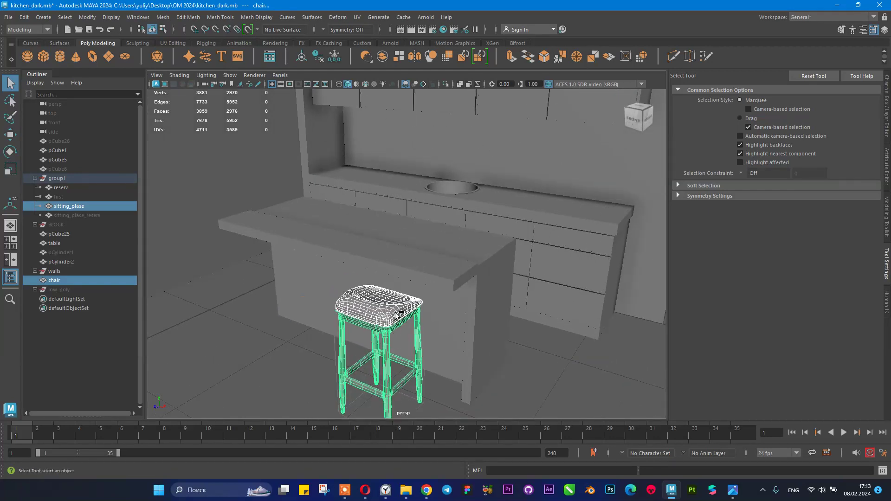
{"action": "key", "text": "ctrl+g"}
{"action": "double_click", "coordinate": [87, 279]}
{"action": "type", "text": "chair"}
{"action": "key", "text": "Return"}
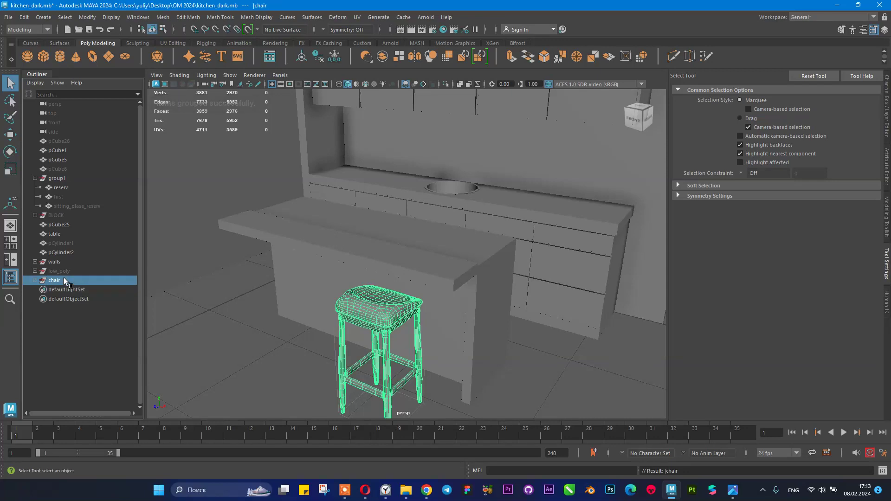
- Centre the chair group's pivot and snap it down to the height of the stool's leg bottoms
{"action": "left_click_drag", "start_coordinate": [403, 110], "coordinate": [347, 138], "text": "alt"}
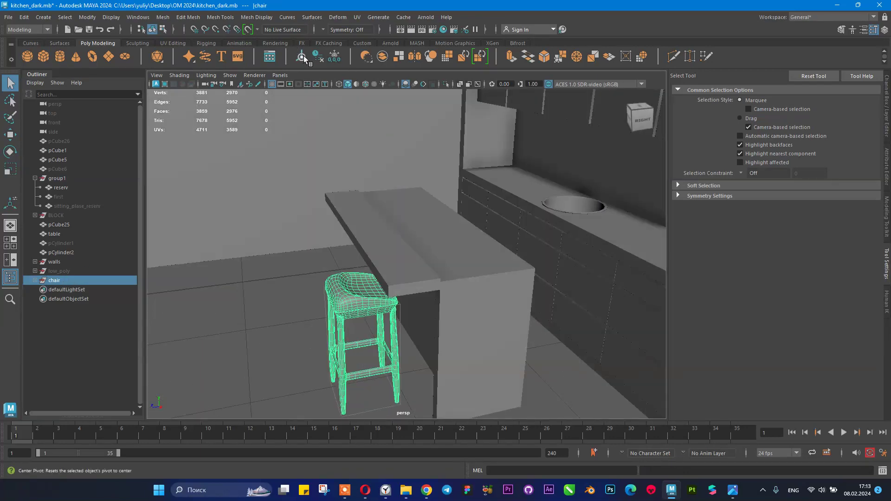
{"action": "left_click", "coordinate": [302, 53]}
{"action": "left_click_drag", "start_coordinate": [447, 249], "coordinate": [447, 263], "text": "alt"}
{"action": "key", "text": "w"}
{"action": "scroll", "coordinate": [441, 201], "scroll_direction": "up", "scroll_amount": 3}
{"action": "left_click_drag", "start_coordinate": [457, 334], "coordinate": [449, 241], "text": "alt"}
{"action": "scroll", "coordinate": [462, 263], "scroll_direction": "up", "scroll_amount": 1}
{"action": "key", "text": "d"}
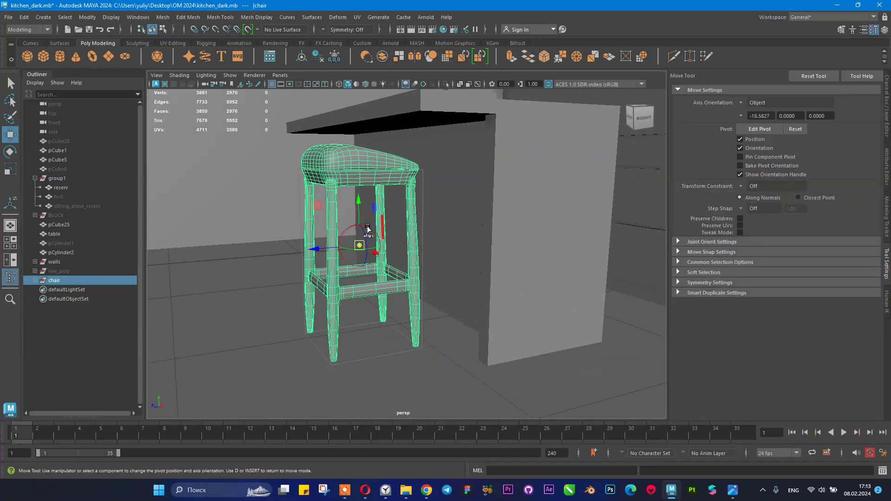
{"action": "key", "text": "v"}
{"action": "left_click_drag", "start_coordinate": [359, 204], "coordinate": [412, 344]}
{"action": "key", "text": "d"}
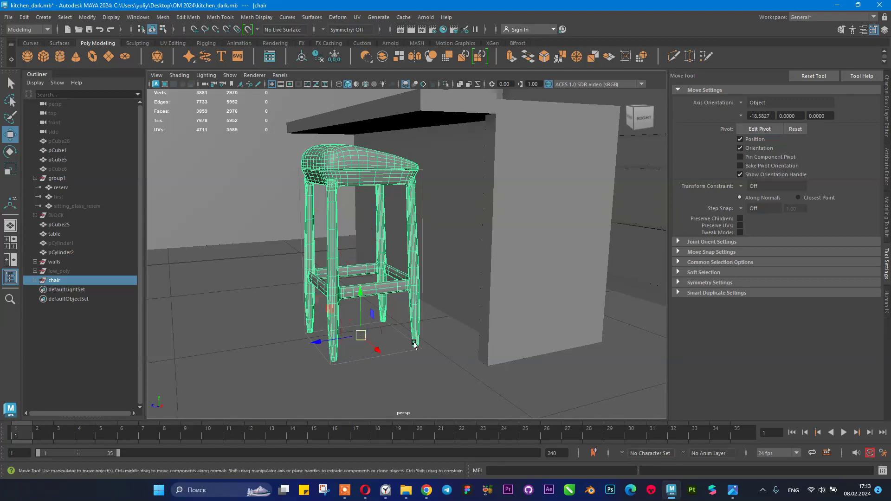
- Try to slide the stool horizontally beside the table, then undo the move
{"action": "left_click_drag", "start_coordinate": [438, 293], "coordinate": [402, 290], "text": "alt"}
{"action": "right_click_drag", "start_coordinate": [402, 289], "coordinate": [395, 289], "text": "alt"}
{"action": "left_click_drag", "start_coordinate": [422, 305], "coordinate": [398, 307]}
{"action": "key", "text": "ctrl+z"}
- Examine the stool's placement at the table from several angles and compare it with the kitchen reference photo
{"action": "left_click_drag", "start_coordinate": [467, 314], "coordinate": [417, 311], "text": "alt"}
{"action": "middle_click_drag", "start_coordinate": [461, 283], "coordinate": [448, 316], "text": "alt"}
{"action": "right_click_drag", "start_coordinate": [417, 302], "coordinate": [302, 289], "text": "alt"}
{"action": "left_click_drag", "start_coordinate": [320, 289], "coordinate": [382, 257], "text": "alt"}
{"action": "right_click_drag", "start_coordinate": [382, 257], "coordinate": [464, 278], "text": "alt"}
{"action": "left_click_drag", "start_coordinate": [476, 292], "coordinate": [444, 305], "text": "alt"}
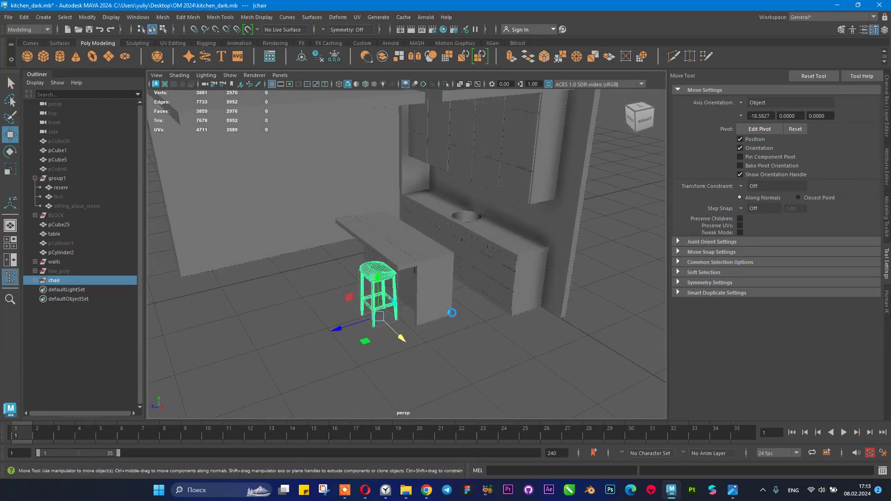
{"action": "left_click_drag", "start_coordinate": [513, 302], "coordinate": [466, 307], "text": "alt"}
{"action": "right_click_drag", "start_coordinate": [446, 304], "coordinate": [535, 339], "text": "alt"}
{"action": "left_click_drag", "start_coordinate": [535, 339], "coordinate": [592, 360], "text": "alt"}
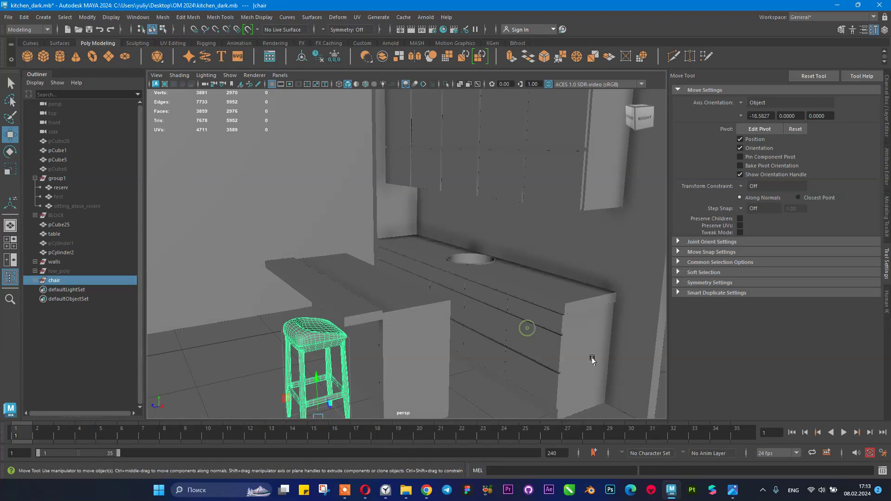
{"action": "left_click", "coordinate": [732, 490]}
{"action": "scroll", "coordinate": [194, 268], "scroll_direction": "down", "scroll_amount": 6}
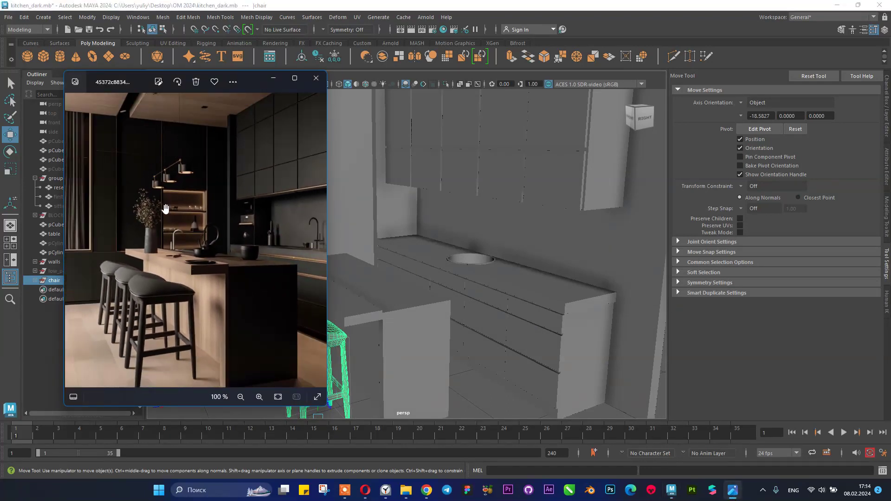
{"action": "scroll", "coordinate": [166, 210], "scroll_direction": "up", "scroll_amount": 3}
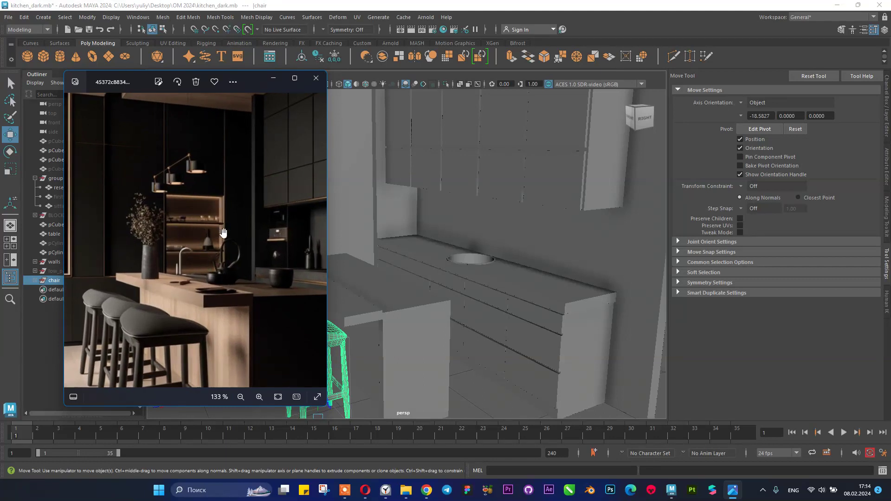
- Return to Maya and select the large plain wall at the end of the table
{"action": "left_click", "coordinate": [387, 207]}
{"action": "left_click", "coordinate": [316, 206]}
{"action": "middle_click_drag", "start_coordinate": [316, 206], "coordinate": [471, 280], "text": "alt"}
{"action": "left_click_drag", "start_coordinate": [471, 280], "coordinate": [284, 243], "text": "alt"}
{"action": "scroll", "coordinate": [390, 275], "scroll_direction": "up", "scroll_amount": 4}
{"action": "middle_click_drag", "start_coordinate": [393, 274], "coordinate": [454, 273], "text": "alt"}
{"action": "left_click_drag", "start_coordinate": [454, 273], "coordinate": [426, 266], "text": "alt"}
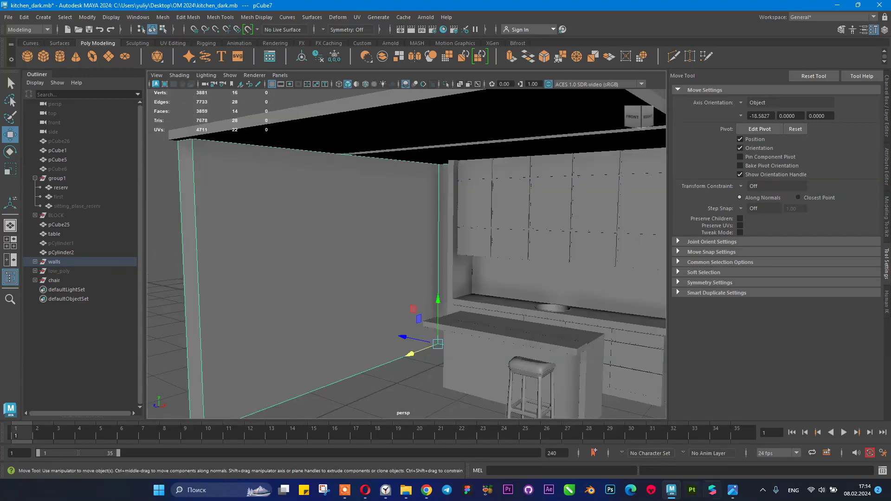
- Examine the back wall panels, shelving and pendant lamps in the reference photo and compare them with the modelled kitchen
{"action": "left_click", "coordinate": [735, 491]}
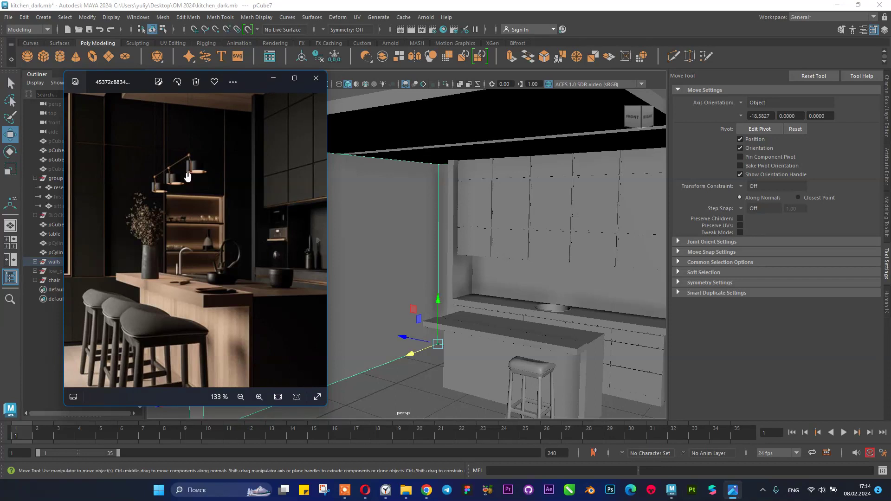
{"action": "scroll", "coordinate": [113, 181], "scroll_direction": "up", "scroll_amount": 3}
{"action": "left_click_drag", "start_coordinate": [114, 181], "coordinate": [155, 154]}
{"action": "scroll", "coordinate": [170, 219], "scroll_direction": "up", "scroll_amount": 3}
{"action": "left_click_drag", "start_coordinate": [171, 220], "coordinate": [124, 232]}
{"action": "left_click_drag", "start_coordinate": [219, 212], "coordinate": [176, 266]}
{"action": "scroll", "coordinate": [193, 247], "scroll_direction": "down", "scroll_amount": 2}
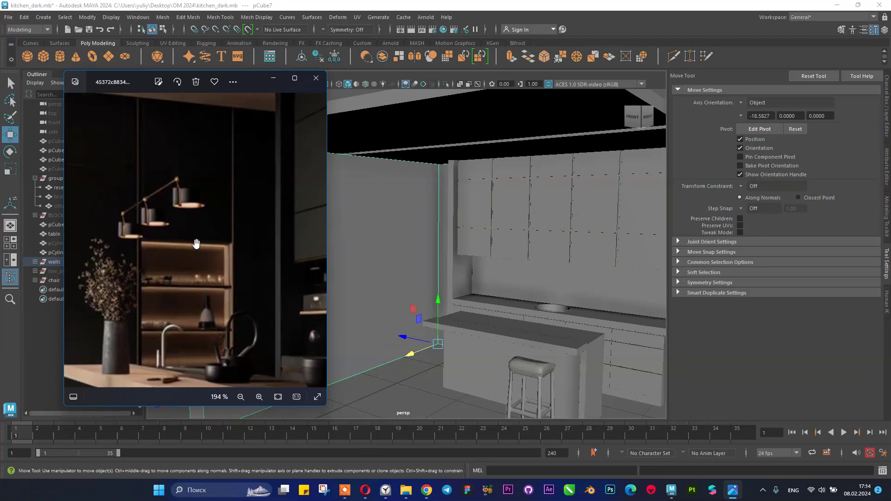
{"action": "left_click_drag", "start_coordinate": [231, 190], "coordinate": [240, 205]}
{"action": "left_click_drag", "start_coordinate": [146, 203], "coordinate": [231, 183]}
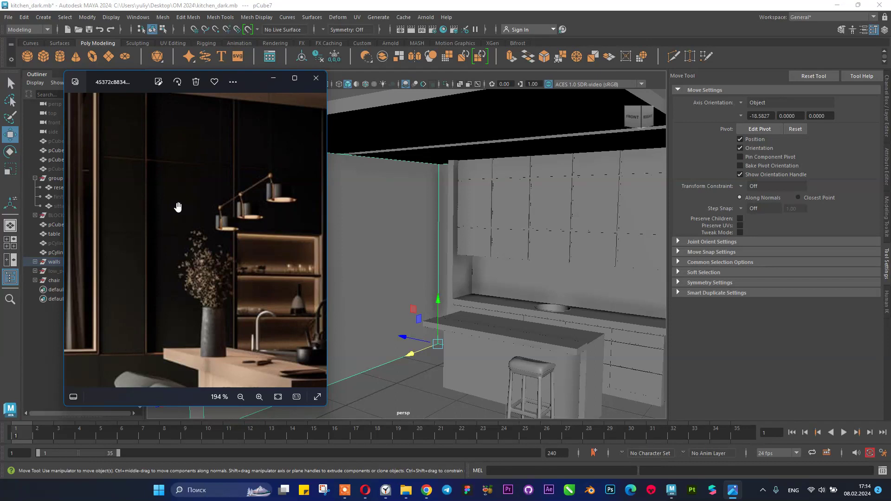
{"action": "left_click_drag", "start_coordinate": [144, 308], "coordinate": [110, 262]}
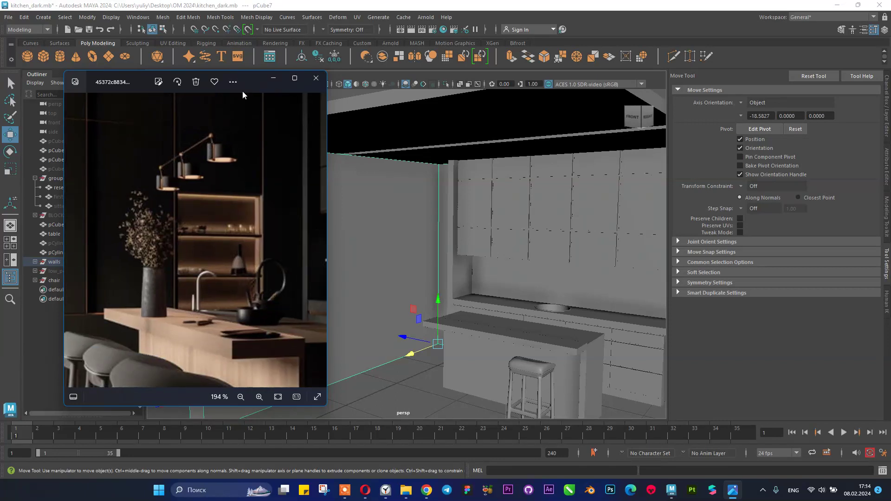
{"action": "left_click", "coordinate": [269, 79]}
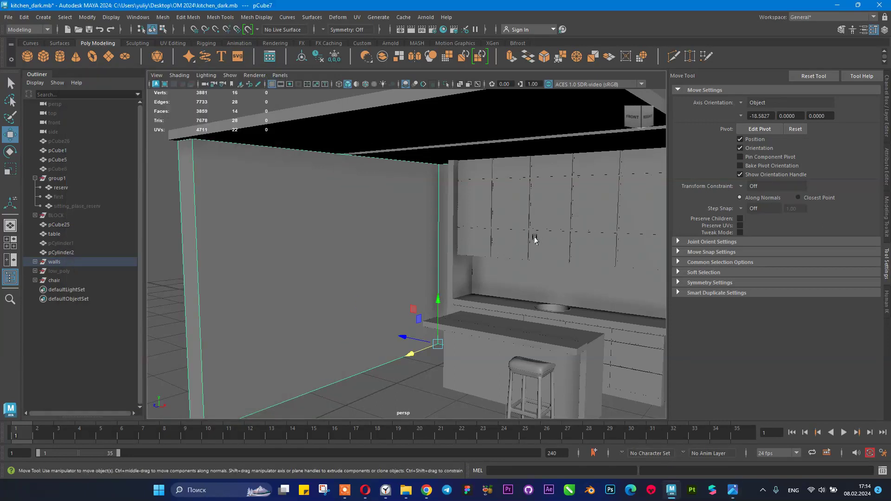
{"action": "scroll", "coordinate": [374, 233], "scroll_direction": "down", "scroll_amount": 5}
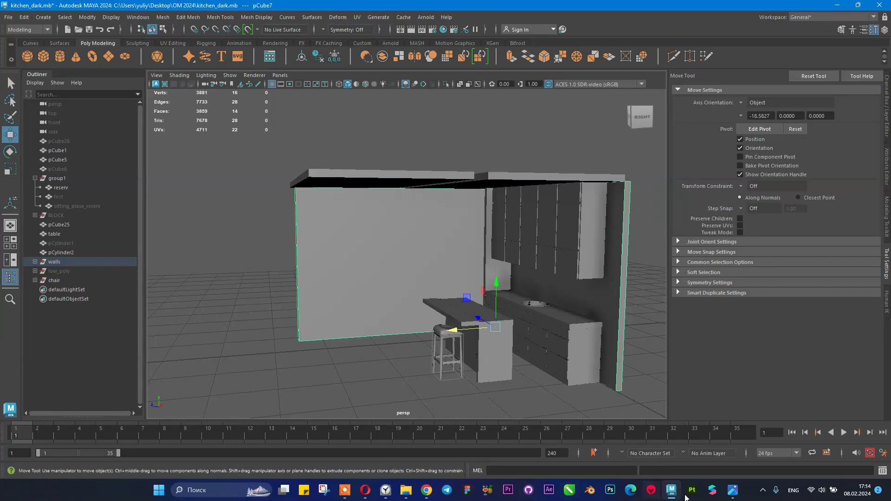
{"action": "left_click", "coordinate": [733, 490]}
{"action": "scroll", "coordinate": [225, 263], "scroll_direction": "down", "scroll_amount": 3}
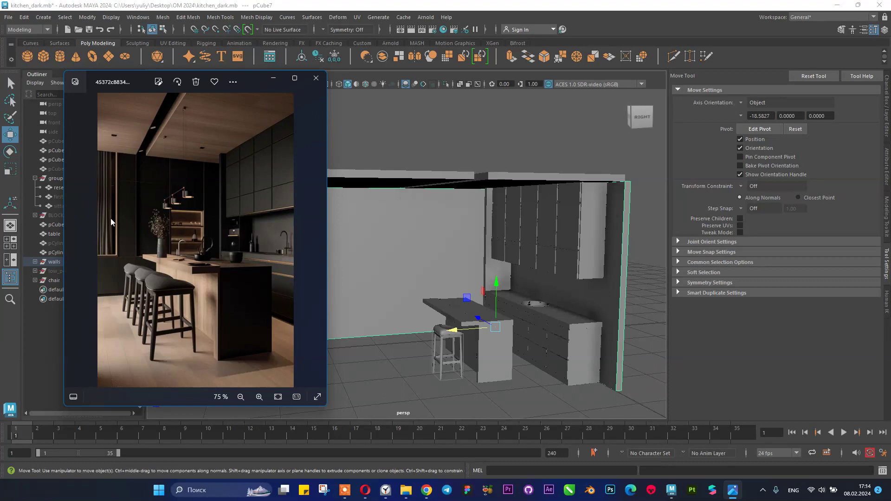
{"action": "left_click", "coordinate": [273, 78]}
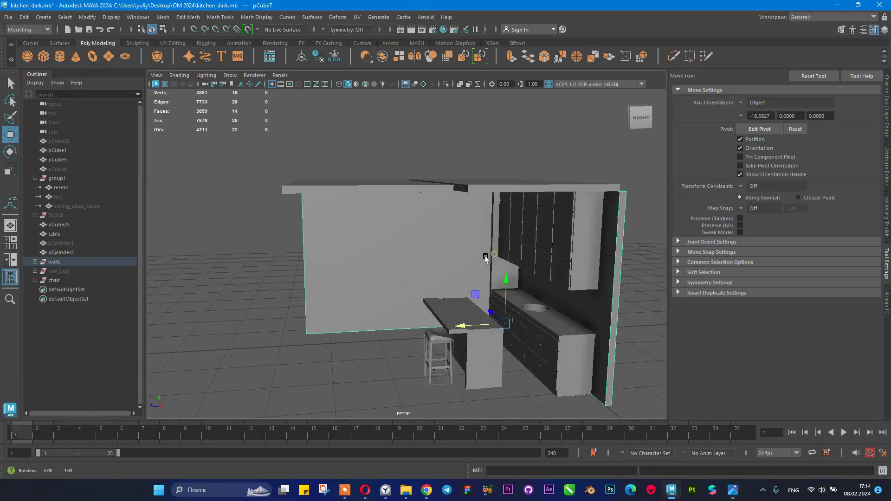
- Try dividing the plain wall with six evenly spaced vertical edge loops, then undo the insertion
{"action": "right_click_drag", "start_coordinate": [376, 245], "coordinate": [354, 227], "text": "shift"}
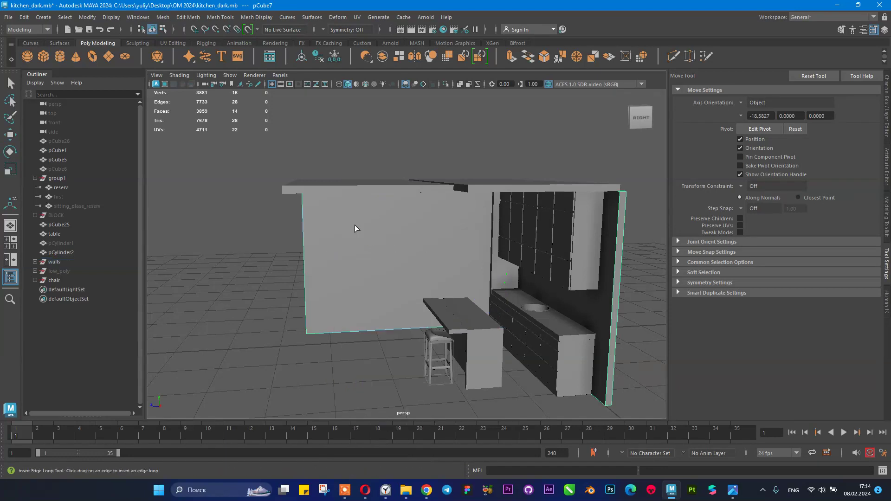
{"action": "left_click_drag", "start_coordinate": [780, 161], "coordinate": [781, 160]}
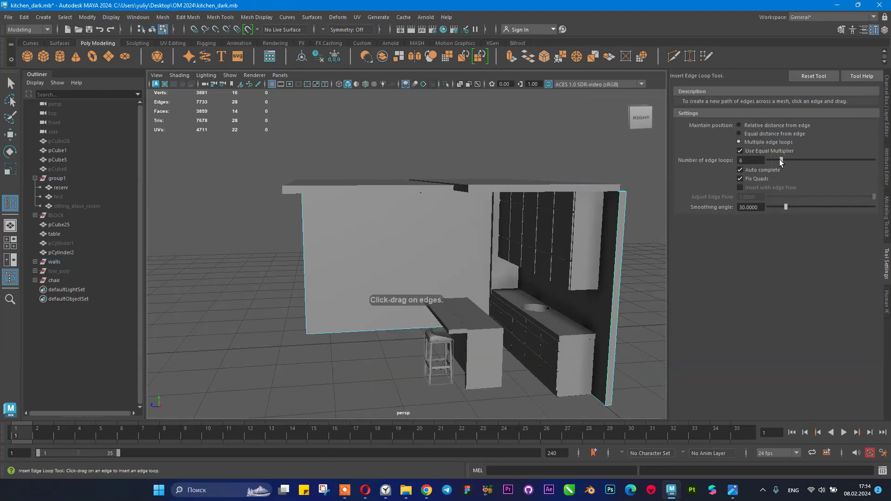
{"action": "left_click", "coordinate": [361, 329]}
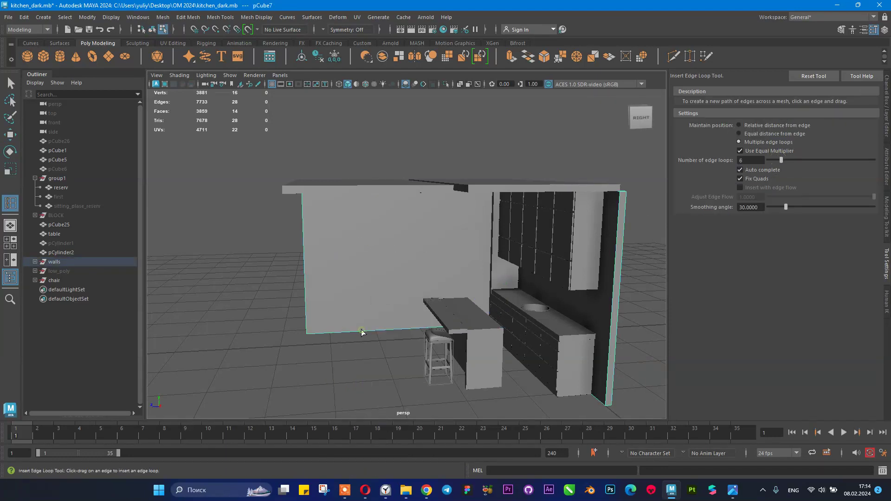
{"action": "left_click", "coordinate": [363, 332]}
{"action": "left_click_drag", "start_coordinate": [367, 332], "coordinate": [392, 288], "text": "alt"}
{"action": "key", "text": "ctrl+z"}
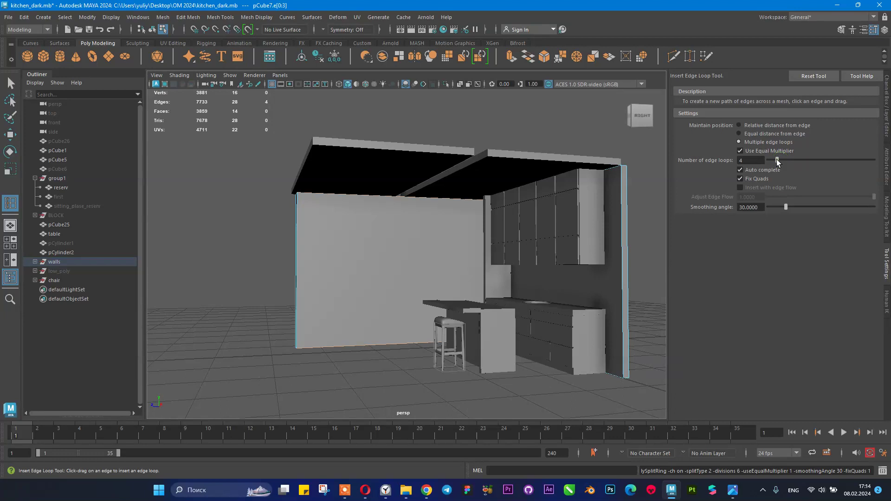
- Try five evenly spaced vertical edge loops on the wall, compare with the reference photo, and undo them
{"action": "left_click", "coordinate": [394, 349]}
{"action": "left_click_drag", "start_coordinate": [394, 349], "coordinate": [459, 170], "text": "alt"}
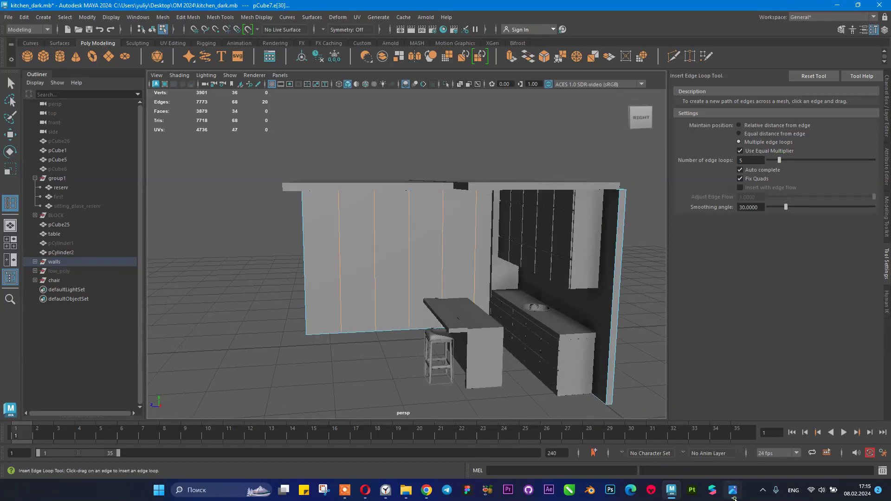
{"action": "left_click", "coordinate": [734, 498]}
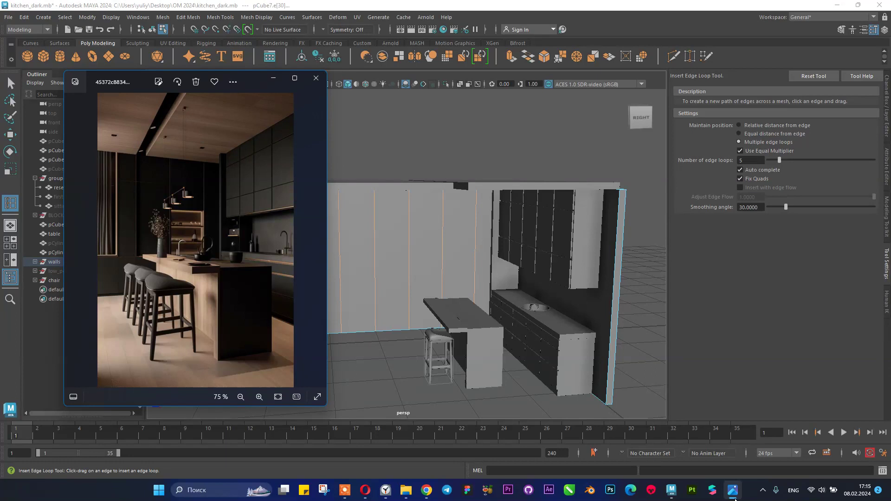
{"action": "left_click", "coordinate": [733, 498]}
{"action": "key", "text": "ctrl+z"}
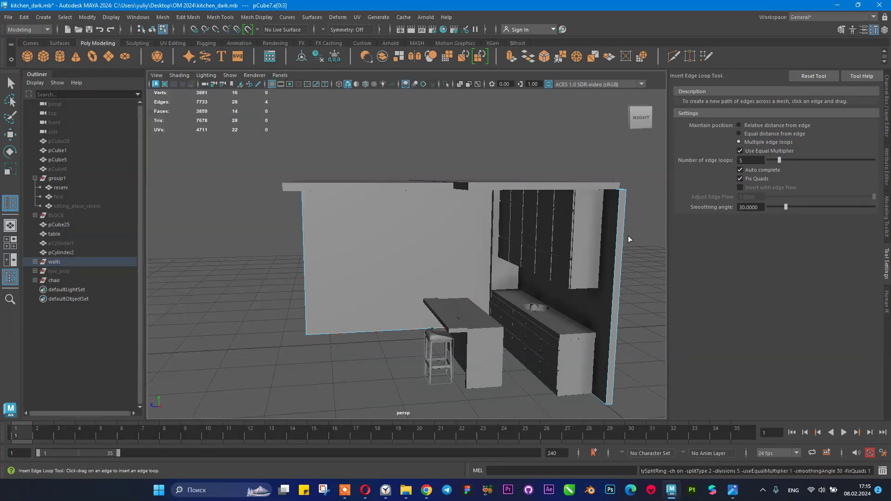
- Insert four evenly spaced vertical edge loops across the plain wall and compare the division with the reference photo
{"action": "left_click_drag", "start_coordinate": [781, 160], "coordinate": [777, 161]}
{"action": "left_click", "coordinate": [415, 332]}
{"action": "left_click_drag", "start_coordinate": [408, 295], "coordinate": [408, 299], "text": "alt"}
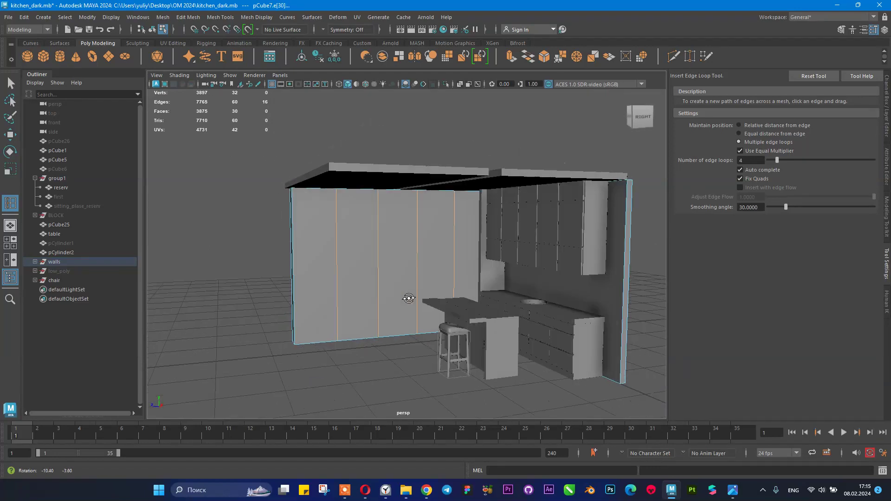
{"action": "left_click", "coordinate": [733, 490]}
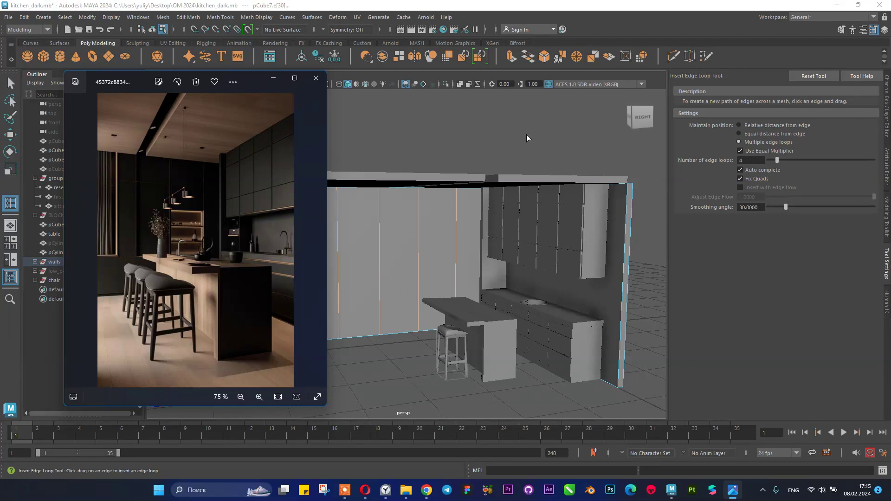
- Return to object selection, select the kitchen wall mesh with the vertical divisions and activate Multi-Cut on it
{"action": "right_click_drag", "start_coordinate": [449, 238], "coordinate": [498, 194]}
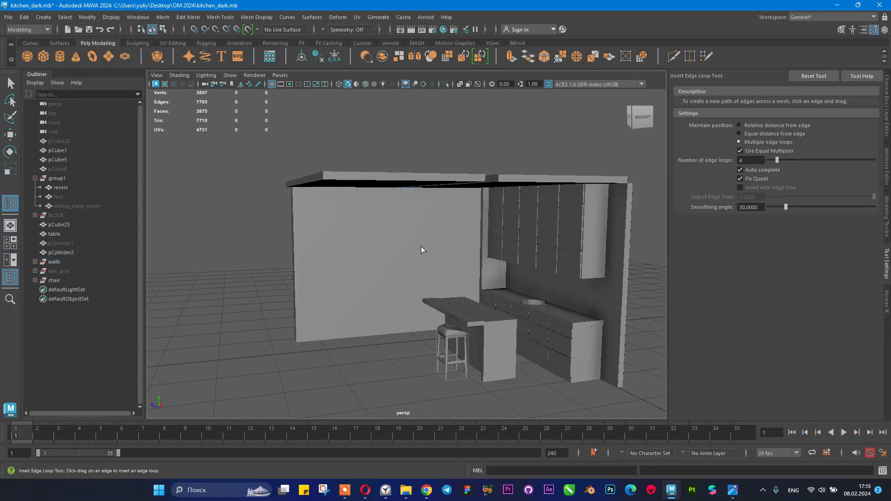
{"action": "key", "text": "q"}
{"action": "left_click", "coordinate": [384, 248]}
{"action": "right_click_drag", "start_coordinate": [394, 214], "coordinate": [366, 216], "text": "shift"}
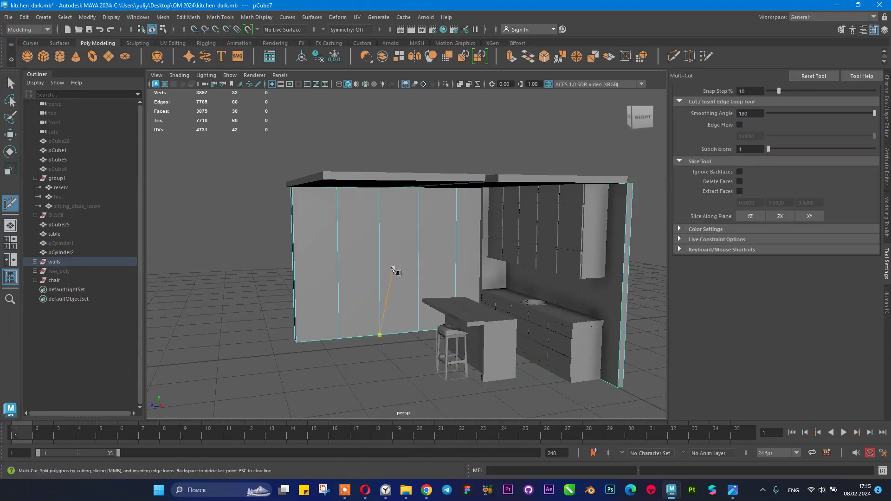
- Try two horizontal edge loops across the wall, check them against the reference photo and undo them
{"action": "left_click", "coordinate": [383, 282]}
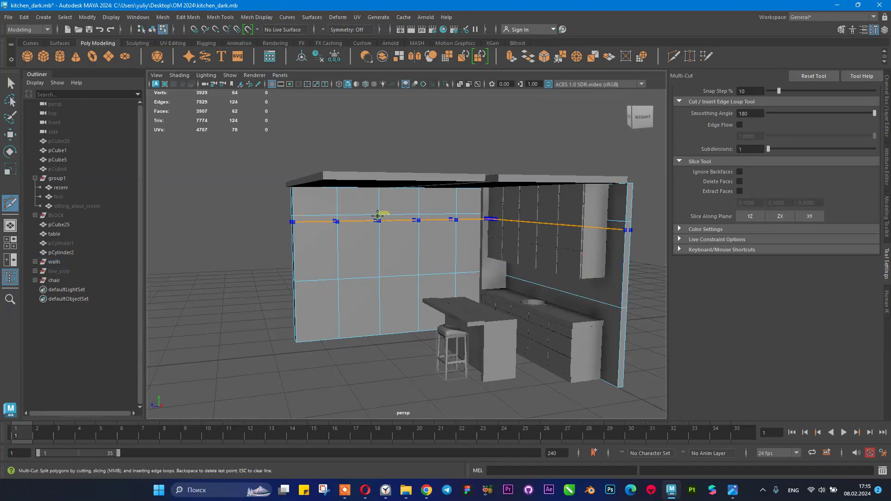
{"action": "left_click", "coordinate": [737, 492]}
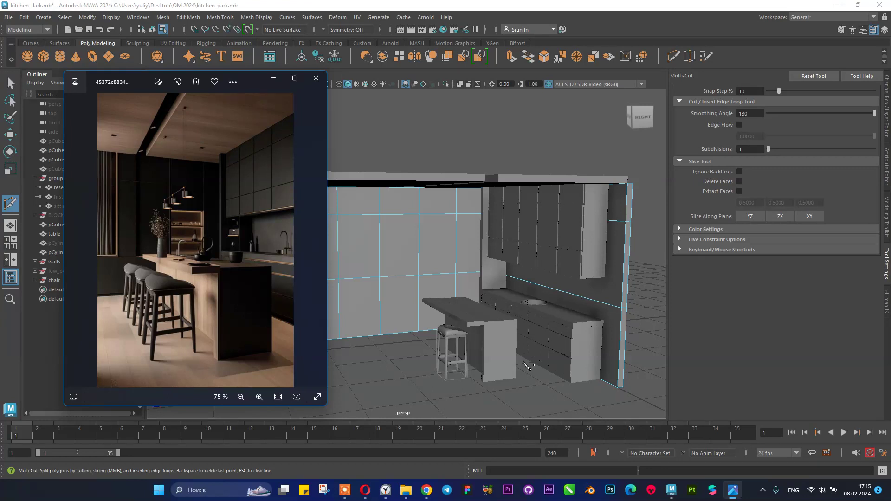
{"action": "left_click_drag", "start_coordinate": [526, 362], "coordinate": [487, 322], "text": "alt"}
{"action": "key", "text": "ctrl+z"}
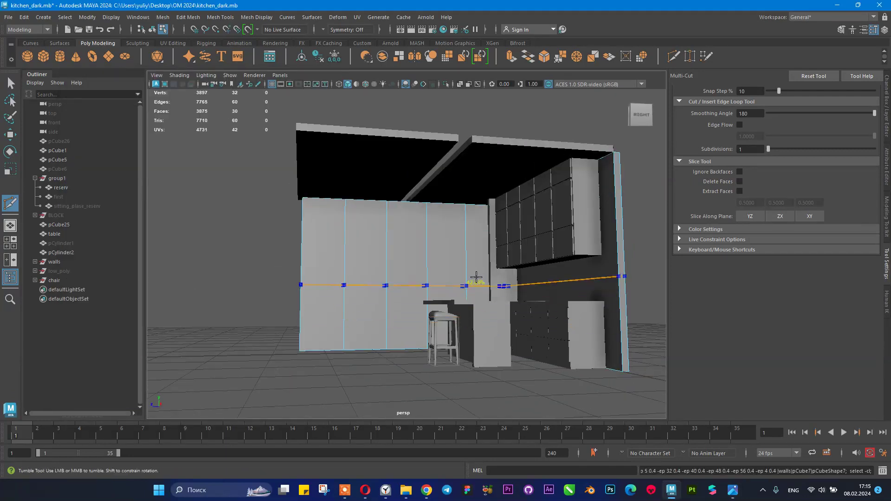
- Insert a horizontal edge loop across the lower part of the wall, then try another across its upper part against the reference photo
{"action": "left_click", "coordinate": [422, 305], "text": "ctrl+shift"}
{"action": "left_click_drag", "start_coordinate": [460, 265], "coordinate": [413, 226], "text": "alt"}
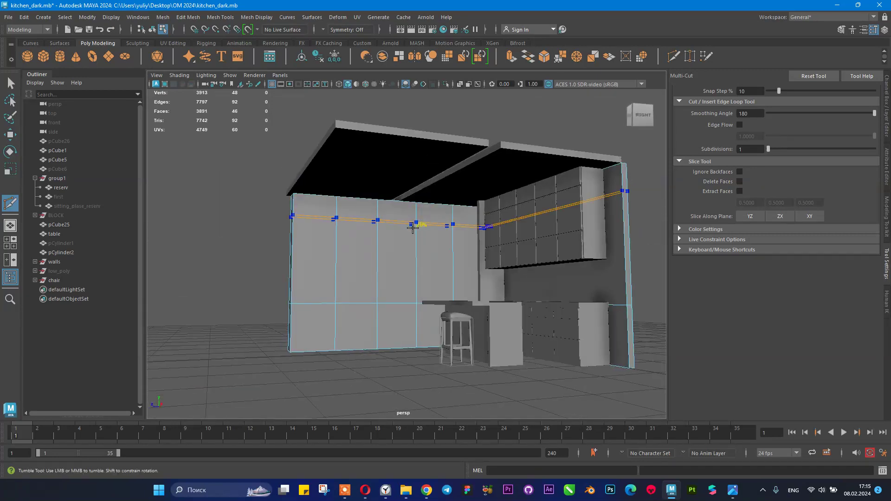
{"action": "left_click", "coordinate": [412, 231], "text": "ctrl"}
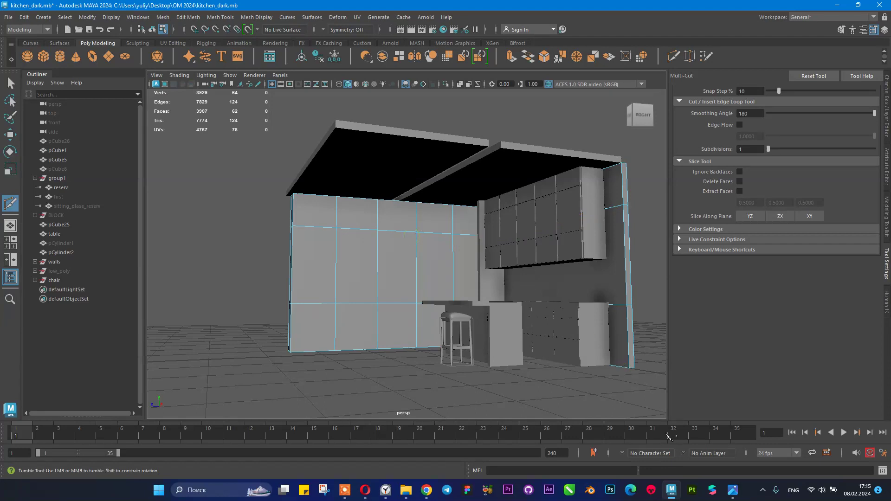
{"action": "left_click", "coordinate": [732, 491]}
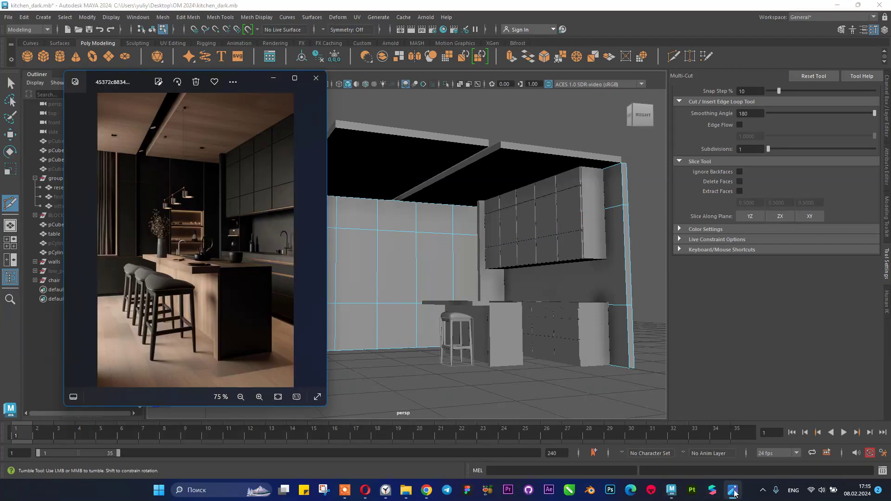
{"action": "left_click", "coordinate": [732, 491]}
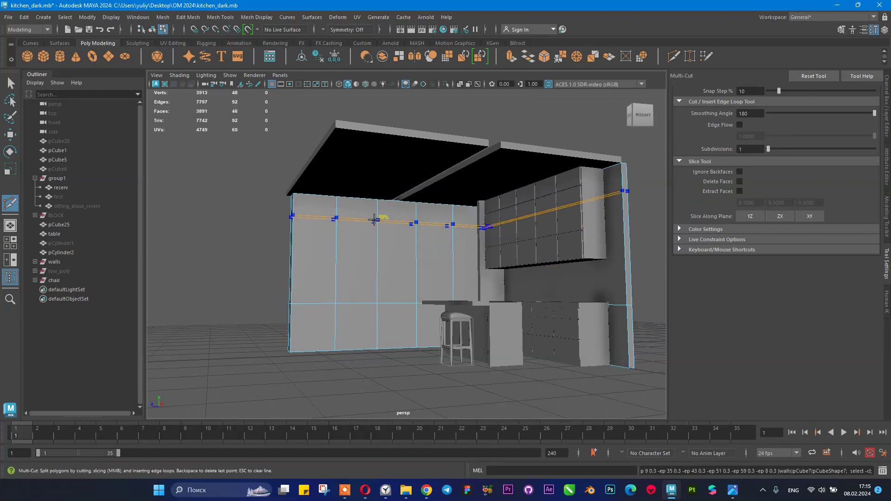
- Try two closely spaced horizontal edge loops across the upper wall and compare them with the reference photo
{"action": "left_click", "coordinate": [383, 237], "text": "ctrl"}
{"action": "left_click", "coordinate": [383, 237], "text": "ctrl"}
{"action": "left_click_drag", "start_coordinate": [596, 320], "coordinate": [598, 327], "text": "alt"}
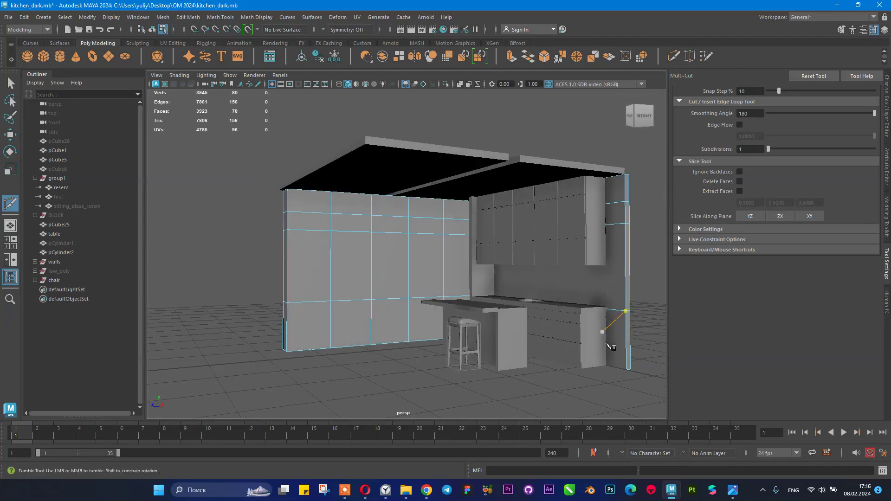
{"action": "left_click", "coordinate": [732, 491]}
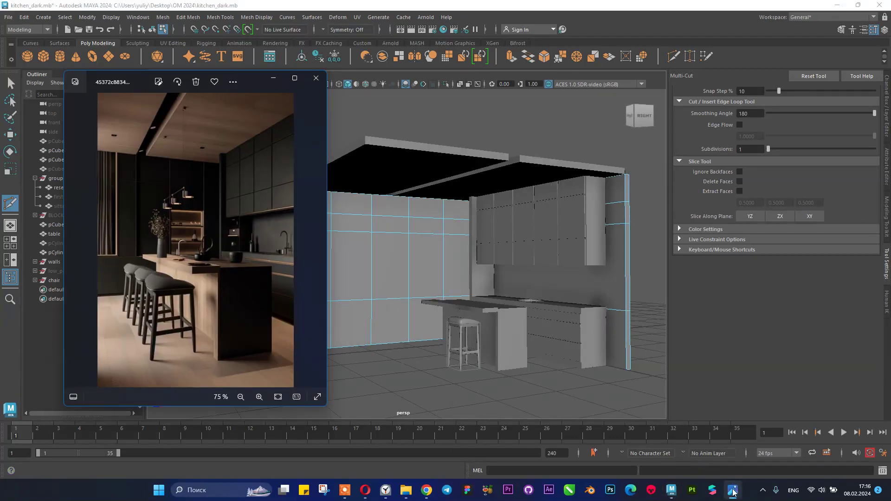
{"action": "left_click", "coordinate": [733, 491]}
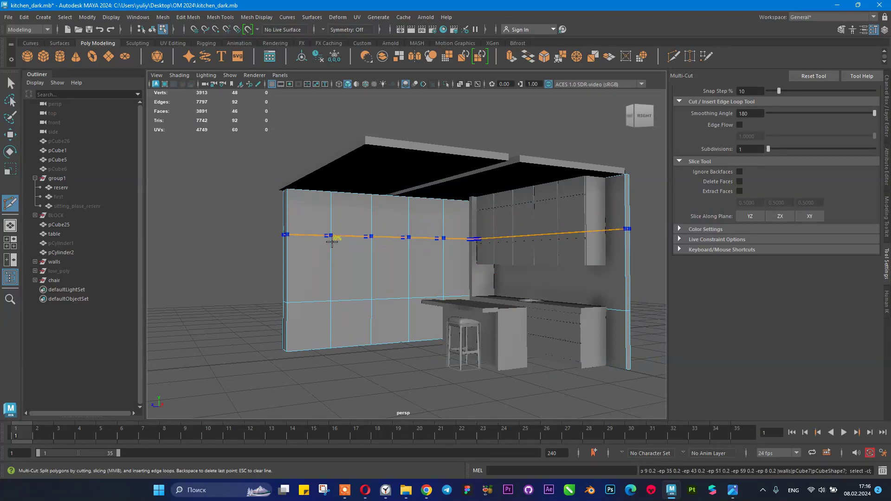
- Insert two horizontal edge loops across the upper half of the wall, one near the ceiling and one below it
{"action": "left_click", "coordinate": [333, 212], "text": "ctrl"}
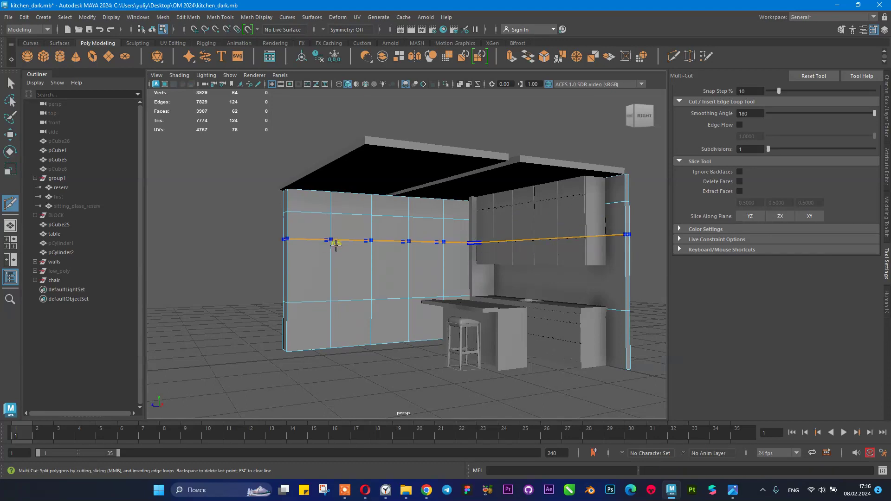
{"action": "left_click", "coordinate": [343, 246], "text": "ctrl"}
{"action": "mouse_move", "coordinate": [422, 251]}
{"action": "left_mouse_down", "text": "alt"}
{"action": "mouse_move", "coordinate": [412, 251]}
{"action": "mouse_move", "coordinate": [413, 265]}
{"action": "left_mouse_up", "text": "alt"}
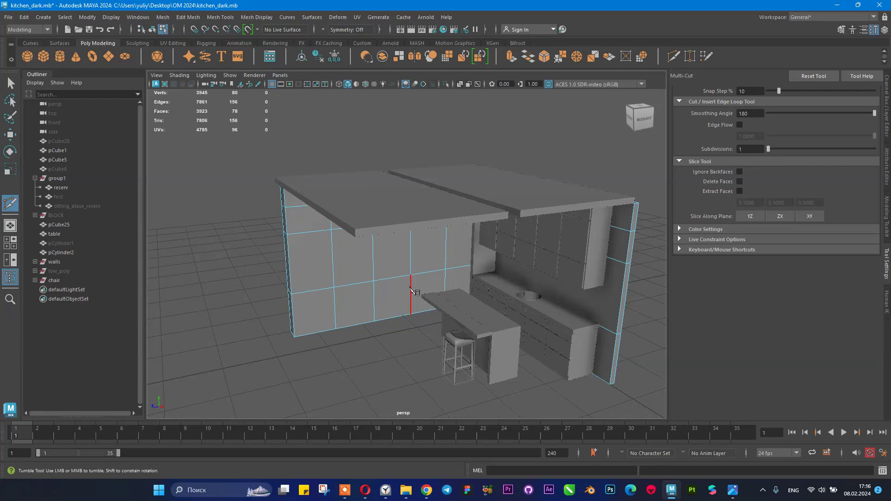
- Select the wall face in the second column from the cabinets, between the lower and middle horizontal edge loops
{"action": "left_click_drag", "start_coordinate": [409, 256], "coordinate": [404, 251], "text": "alt"}
{"action": "right_click_drag", "start_coordinate": [404, 251], "coordinate": [461, 277], "text": "alt"}
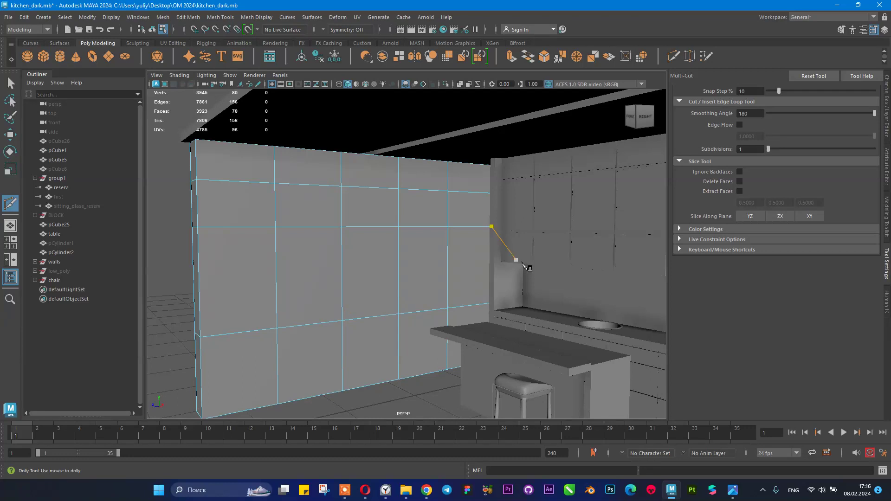
{"action": "left_click_drag", "start_coordinate": [492, 260], "coordinate": [456, 272], "text": "alt"}
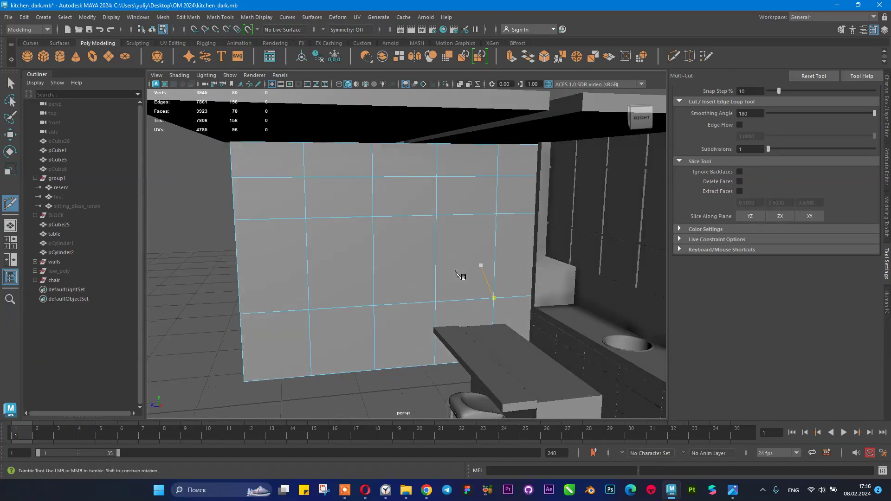
{"action": "key", "text": "q"}
{"action": "left_click", "coordinate": [473, 234]}
{"action": "left_click_drag", "start_coordinate": [514, 263], "coordinate": [320, 247], "text": "alt"}
{"action": "right_click_drag", "start_coordinate": [320, 247], "coordinate": [408, 276], "text": "alt"}
{"action": "left_click_drag", "start_coordinate": [409, 277], "coordinate": [389, 282], "text": "alt"}
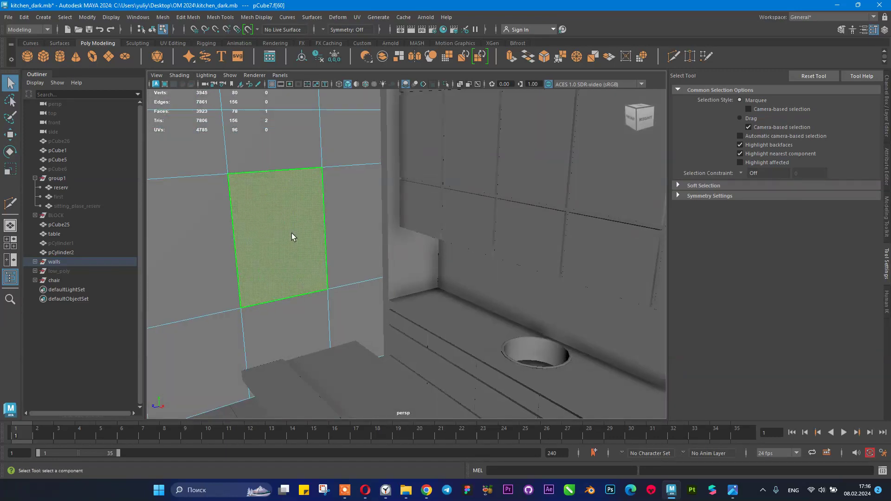
{"action": "right_click_drag", "start_coordinate": [443, 263], "coordinate": [320, 249], "text": "alt"}
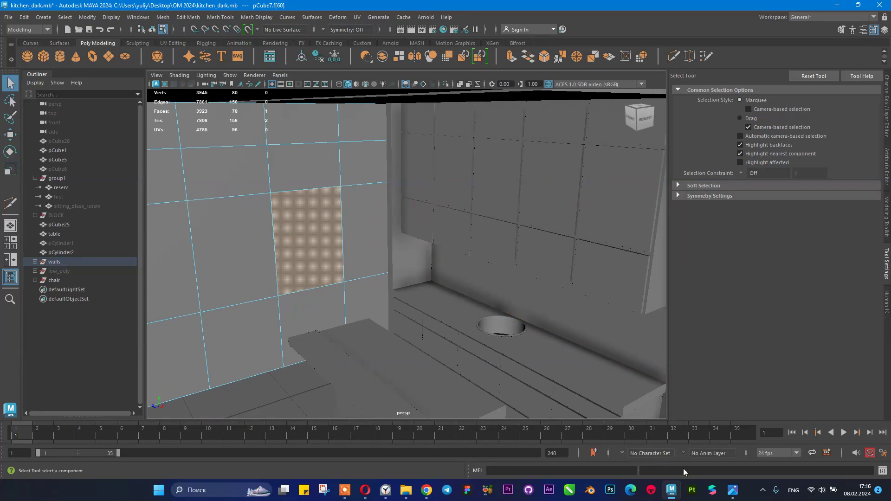
- Compare the selected wall face with the position of the recessed shelf niche in the reference photo
{"action": "left_click", "coordinate": [734, 495]}
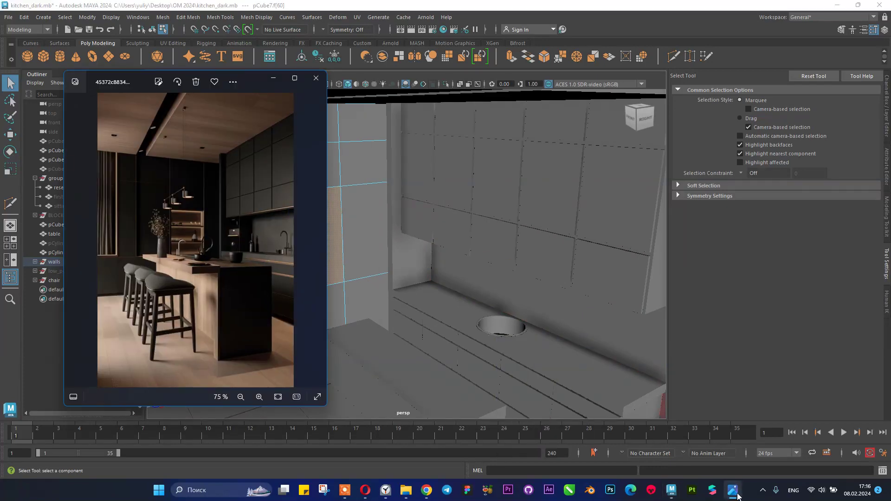
{"action": "left_click", "coordinate": [739, 497]}
{"action": "left_click_drag", "start_coordinate": [439, 246], "coordinate": [496, 242], "text": "alt"}
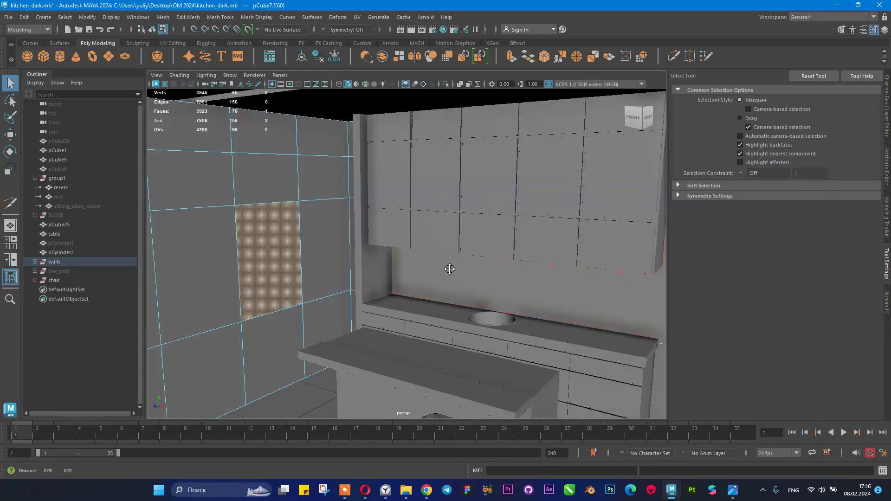
{"action": "middle_click_drag", "start_coordinate": [392, 261], "coordinate": [541, 278], "text": "alt"}
{"action": "left_click_drag", "start_coordinate": [459, 265], "coordinate": [440, 263], "text": "alt"}
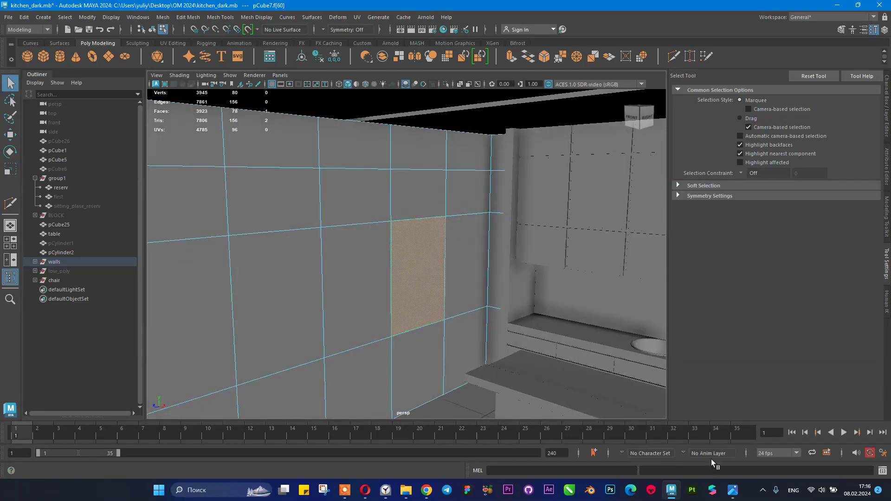
{"action": "left_click", "coordinate": [735, 495]}
{"action": "left_click", "coordinate": [734, 495]}
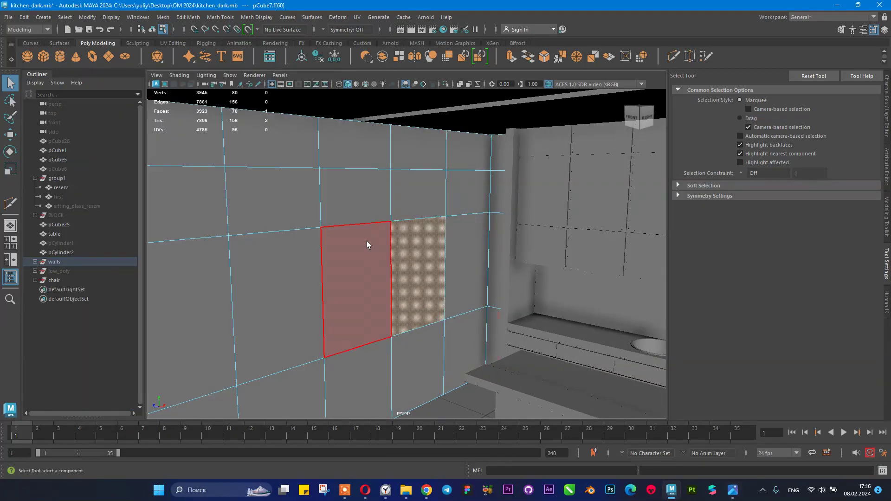
{"action": "left_click", "coordinate": [735, 493]}
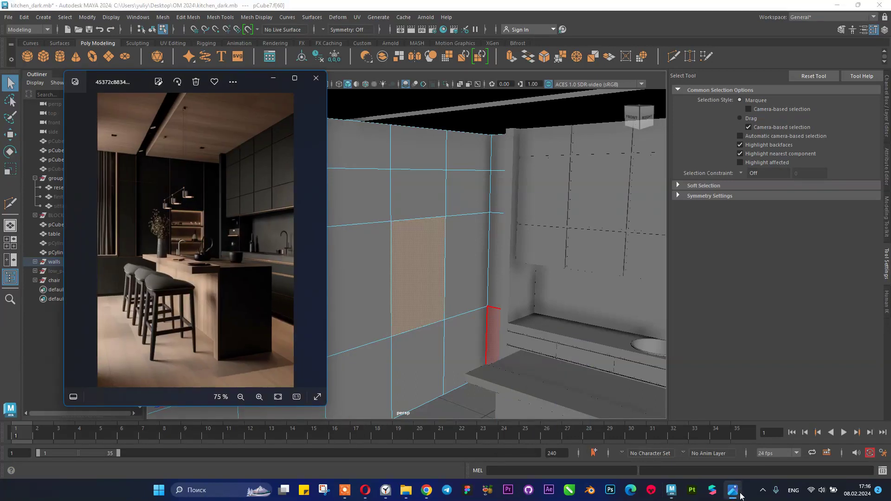
{"action": "left_click", "coordinate": [740, 495]}
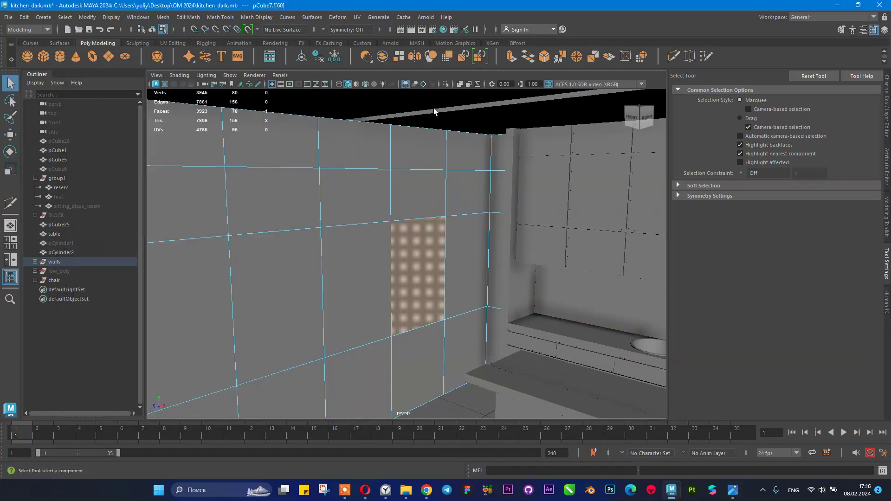
- Extrude the selected wall face inward to form a recessed niche and return to object mode
{"action": "left_click", "coordinate": [511, 56]}
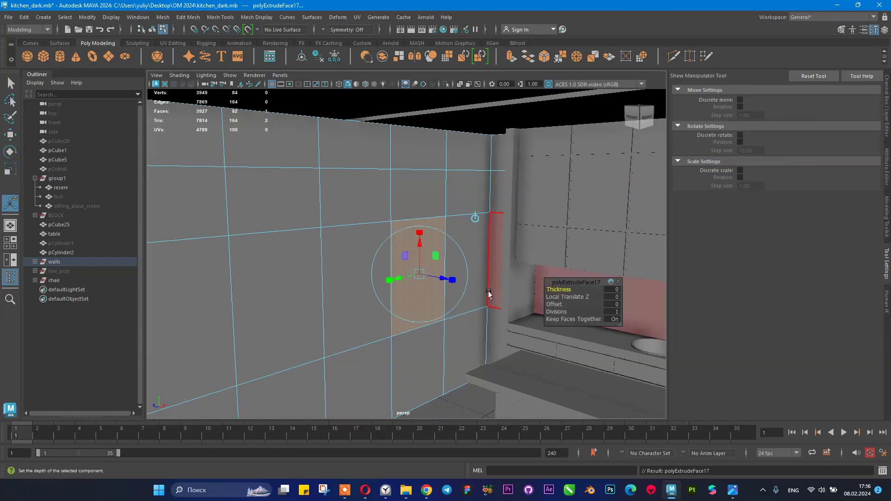
{"action": "left_click_drag", "start_coordinate": [447, 279], "coordinate": [428, 256]}
{"action": "right_click_drag", "start_coordinate": [430, 227], "coordinate": [464, 193]}
- Inspect the wall niche from several angles and study the lit shelf niche enlarged in the reference photo
{"action": "left_click_drag", "start_coordinate": [418, 208], "coordinate": [354, 219], "text": "alt"}
{"action": "right_click_drag", "start_coordinate": [470, 245], "coordinate": [343, 237], "text": "alt"}
{"action": "left_click_drag", "start_coordinate": [347, 237], "coordinate": [386, 246], "text": "alt"}
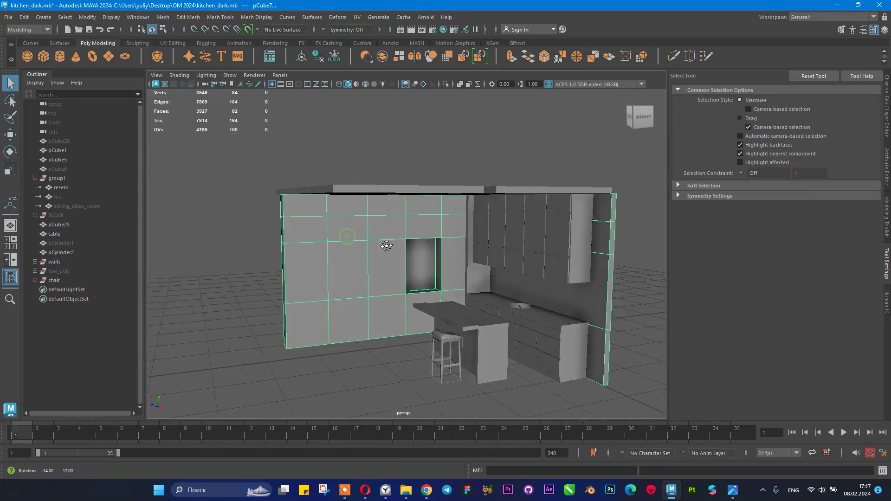
{"action": "right_click_drag", "start_coordinate": [395, 250], "coordinate": [625, 320], "text": "alt"}
{"action": "left_click_drag", "start_coordinate": [625, 321], "coordinate": [523, 310], "text": "alt"}
{"action": "middle_click_drag", "start_coordinate": [489, 270], "coordinate": [429, 237], "text": "alt"}
{"action": "left_click_drag", "start_coordinate": [429, 236], "coordinate": [458, 229], "text": "alt"}
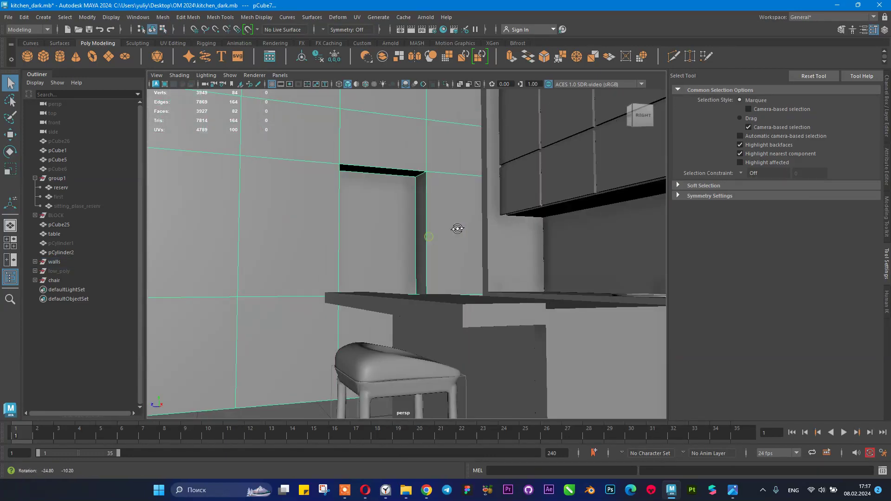
{"action": "right_click_drag", "start_coordinate": [442, 228], "coordinate": [364, 235], "text": "alt"}
{"action": "left_click_drag", "start_coordinate": [364, 235], "coordinate": [390, 249], "text": "alt"}
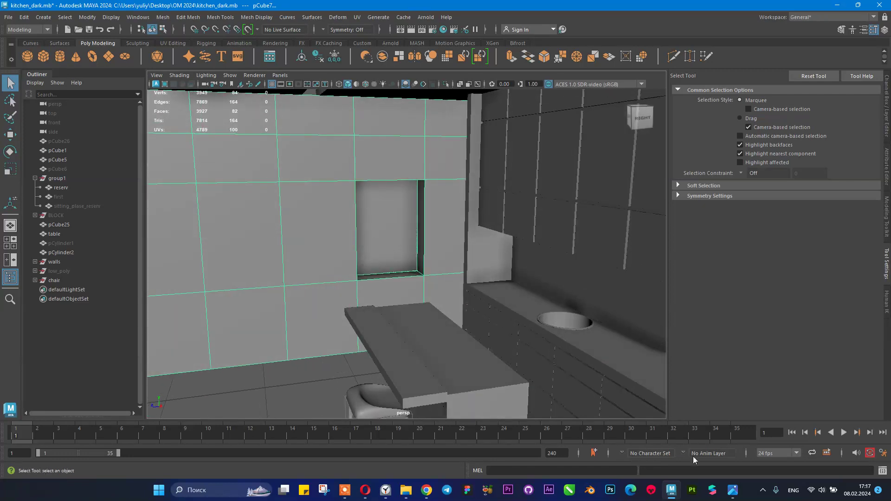
{"action": "left_click", "coordinate": [738, 496]}
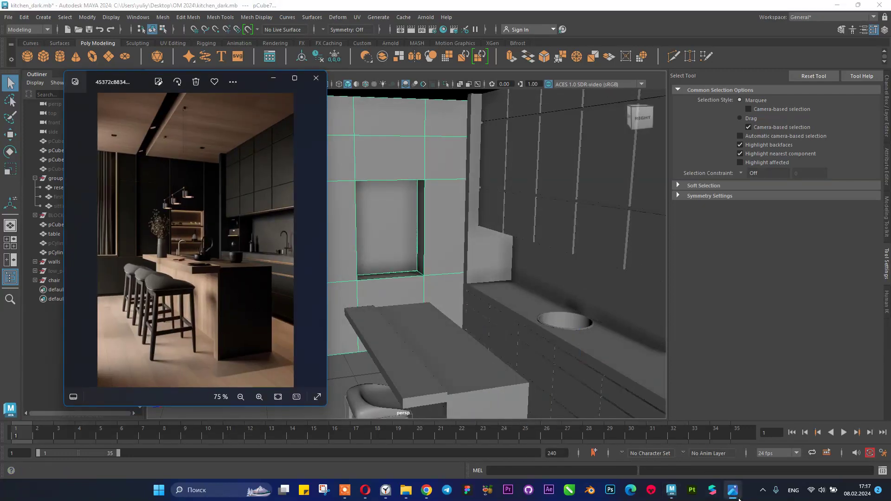
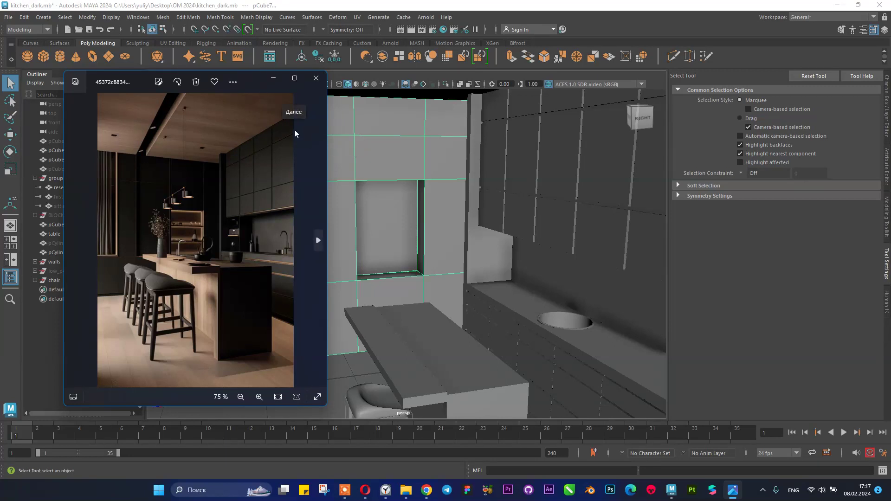
{"action": "scroll", "coordinate": [216, 232], "scroll_direction": "up", "scroll_amount": 2}
{"action": "scroll", "coordinate": [216, 233], "scroll_direction": "up", "scroll_amount": 1}
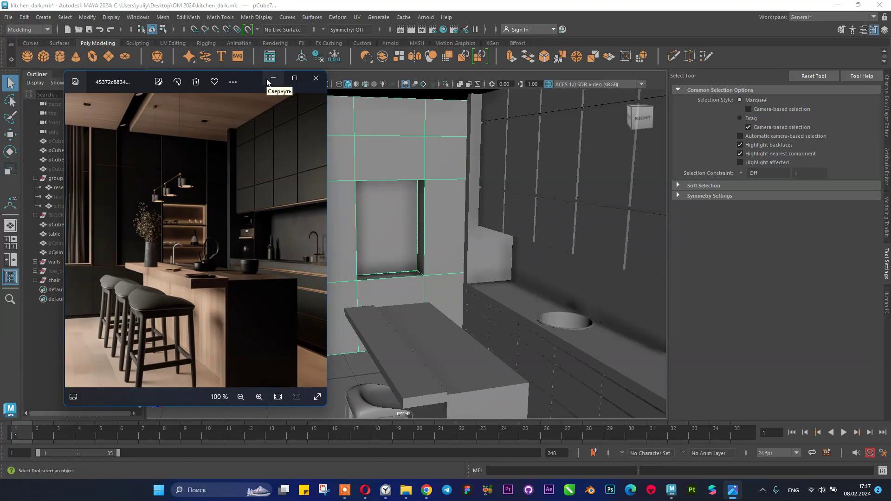
{"action": "left_click", "coordinate": [271, 79]}
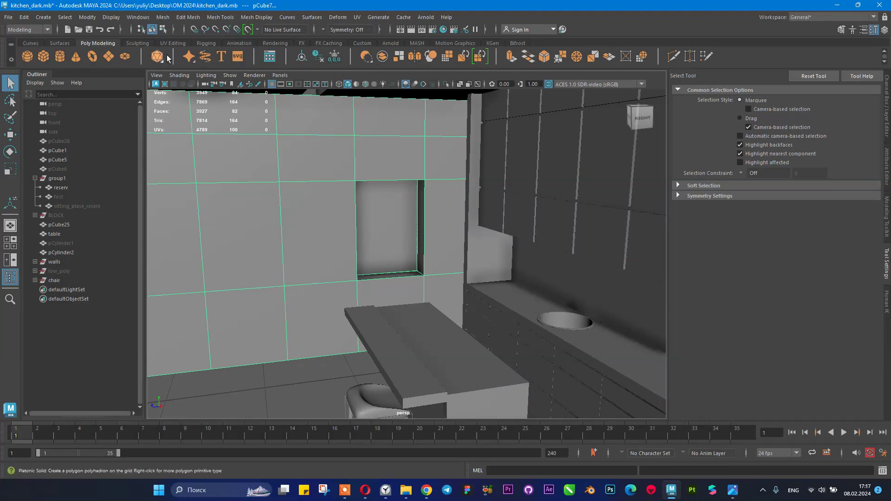
- Create a polygon cube and move it up and sideways in front of the wall niche
{"action": "left_click", "coordinate": [46, 56]}
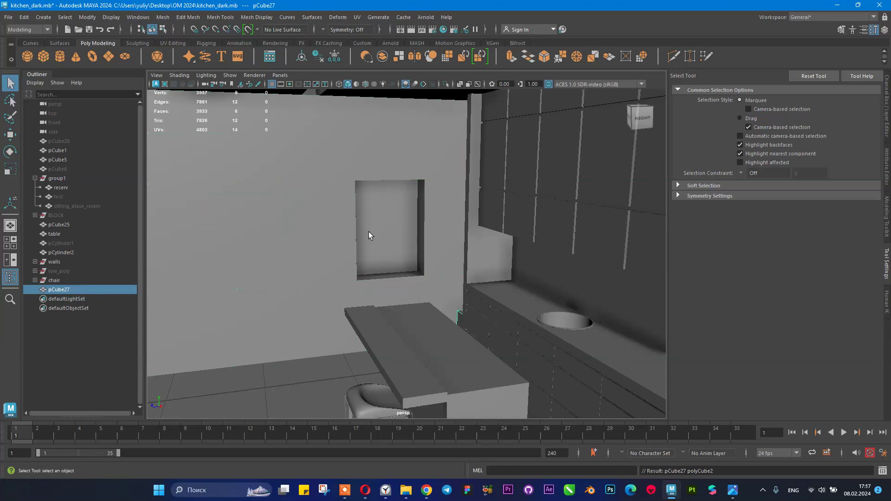
{"action": "scroll", "coordinate": [395, 242], "scroll_direction": "down", "scroll_amount": 5}
{"action": "scroll", "coordinate": [400, 244], "scroll_direction": "up", "scroll_amount": 3}
{"action": "key", "text": "w"}
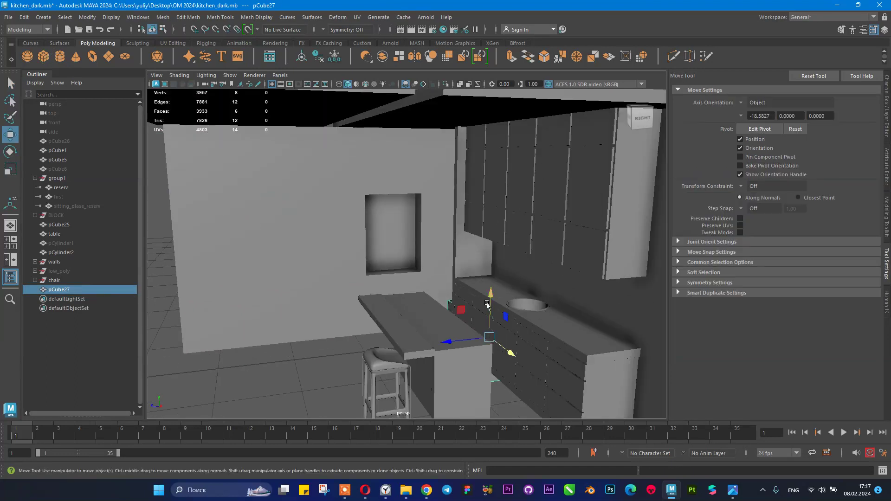
{"action": "left_click_drag", "start_coordinate": [487, 305], "coordinate": [487, 227]}
{"action": "left_click_drag", "start_coordinate": [446, 259], "coordinate": [311, 255]}
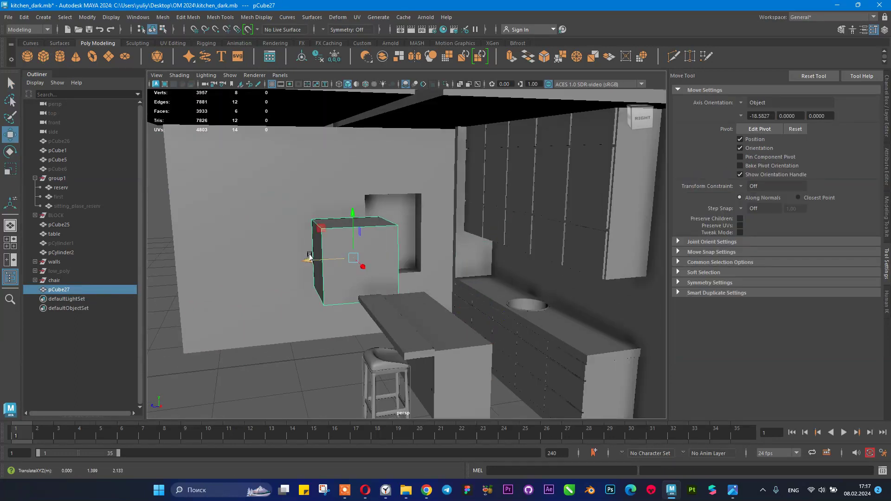
- Set the cube's pivot on its lower back corner and snap it to the niche's lower back corner nearest the cabinets
{"action": "scroll", "coordinate": [427, 160], "scroll_direction": "up", "scroll_amount": 3}
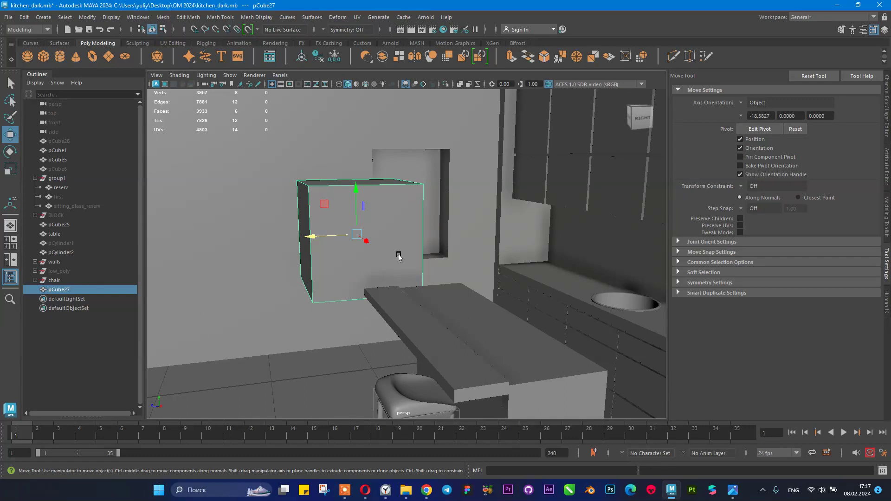
{"action": "left_click_drag", "start_coordinate": [398, 257], "coordinate": [342, 239], "text": "alt"}
{"action": "key", "text": "d"}
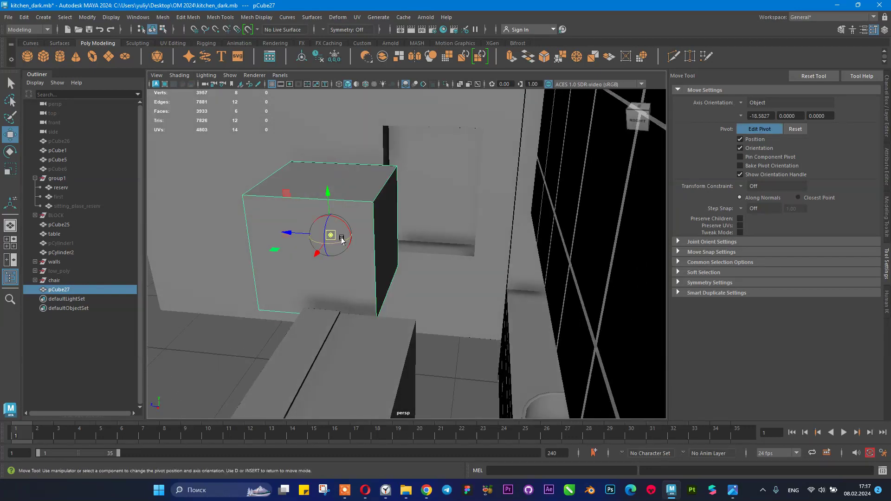
{"action": "left_click", "coordinate": [399, 267]}
{"action": "key", "text": "d"}
{"action": "left_click_drag", "start_coordinate": [398, 265], "coordinate": [469, 278]}
- Flatten the cube into a thin shelf board and set its Y scale to 0.03
{"action": "key", "text": "r"}
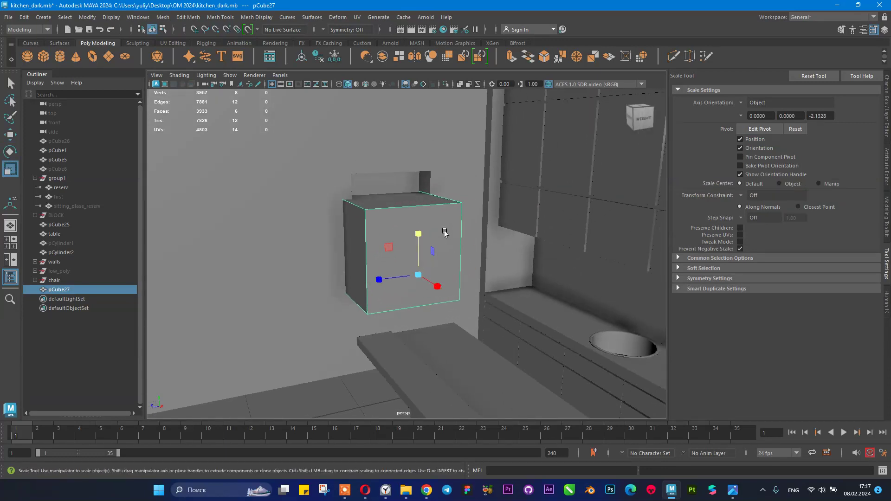
{"action": "left_click_drag", "start_coordinate": [416, 234], "coordinate": [418, 273]}
{"action": "left_click", "coordinate": [887, 125]}
{"action": "left_click", "coordinate": [873, 157]}
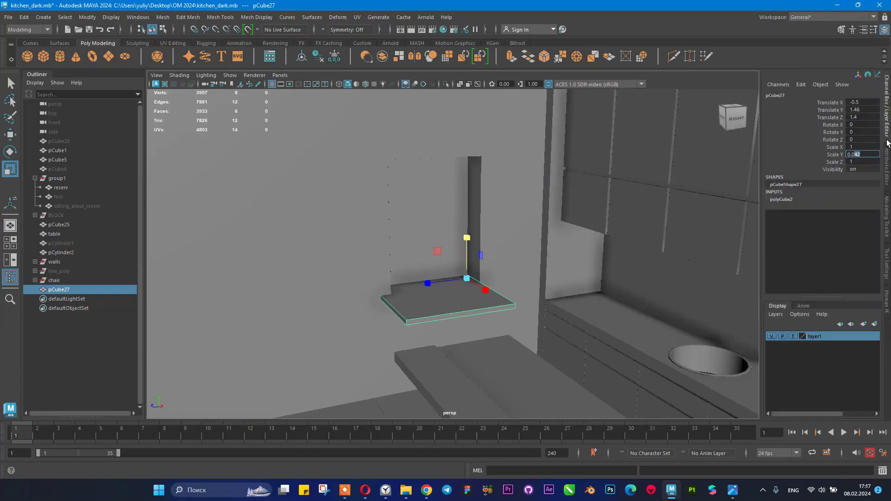
{"action": "key", "text": "Return"}
{"action": "mouse_move", "coordinate": [580, 244]}
{"action": "left_mouse_down", "text": "alt"}
{"action": "mouse_move", "coordinate": [553, 247]}
{"action": "mouse_move", "coordinate": [576, 244]}
{"action": "left_mouse_up", "text": "alt"}
{"action": "left_click", "coordinate": [872, 153]}
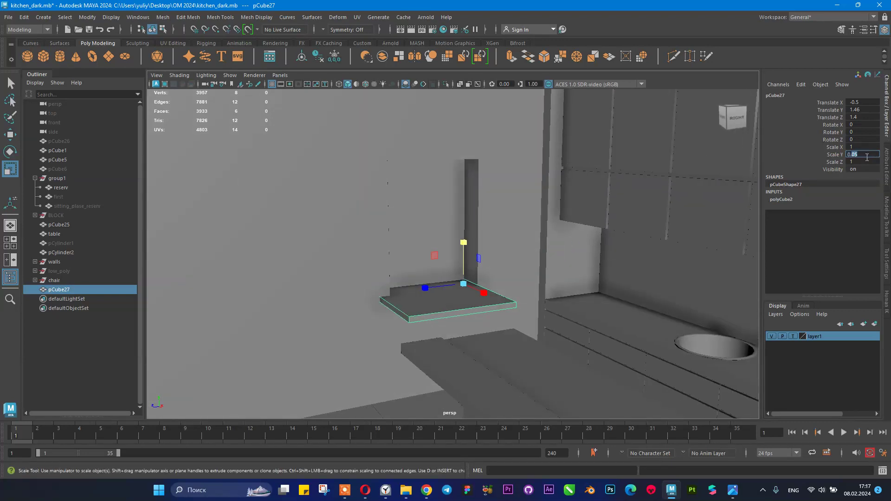
{"action": "key", "text": "Return"}
- Scale the board to fit the niche's depth and width, about 0.282 in X and 0.903 in Z
{"action": "left_click_drag", "start_coordinate": [325, 249], "coordinate": [278, 285], "text": "alt"}
{"action": "left_click_drag", "start_coordinate": [418, 291], "coordinate": [325, 300], "text": "alt"}
{"action": "scroll", "coordinate": [416, 274], "scroll_direction": "down", "scroll_amount": 5}
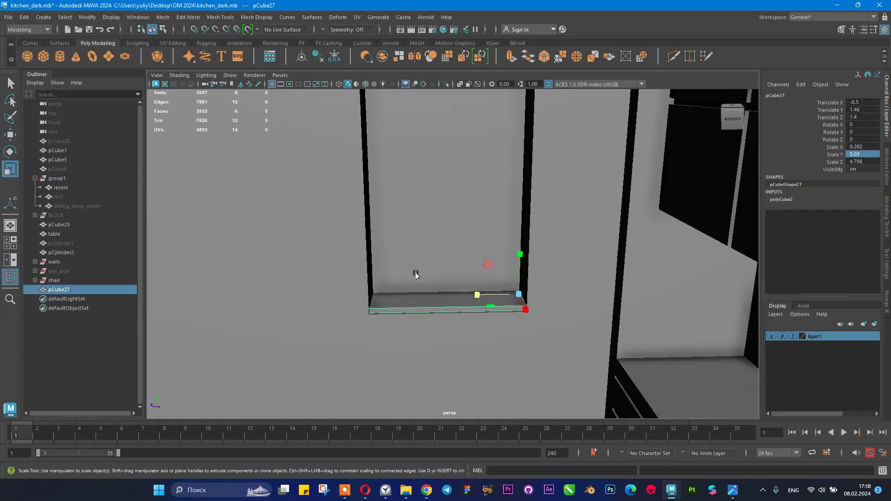
{"action": "scroll", "coordinate": [407, 277], "scroll_direction": "down", "scroll_amount": 10}
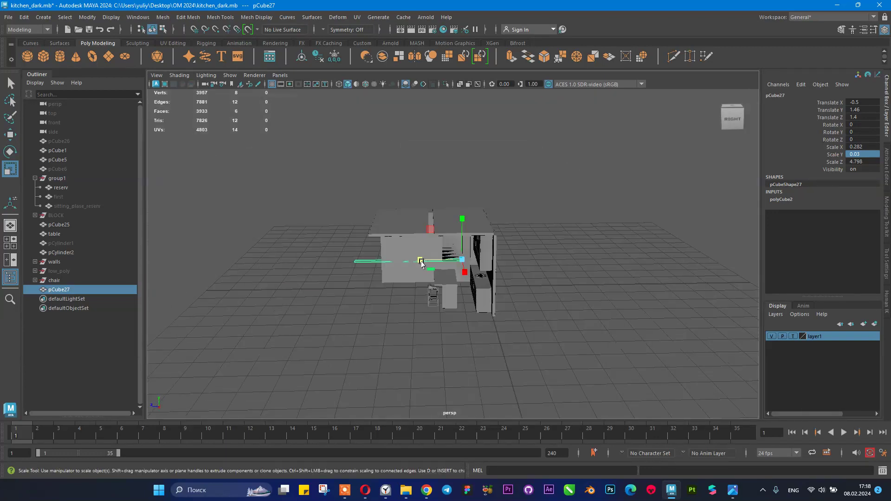
{"action": "scroll", "coordinate": [421, 263], "scroll_direction": "up", "scroll_amount": 6}
{"action": "left_click_drag", "start_coordinate": [422, 262], "coordinate": [469, 270]}
{"action": "scroll", "coordinate": [470, 272], "scroll_direction": "up", "scroll_amount": 8}
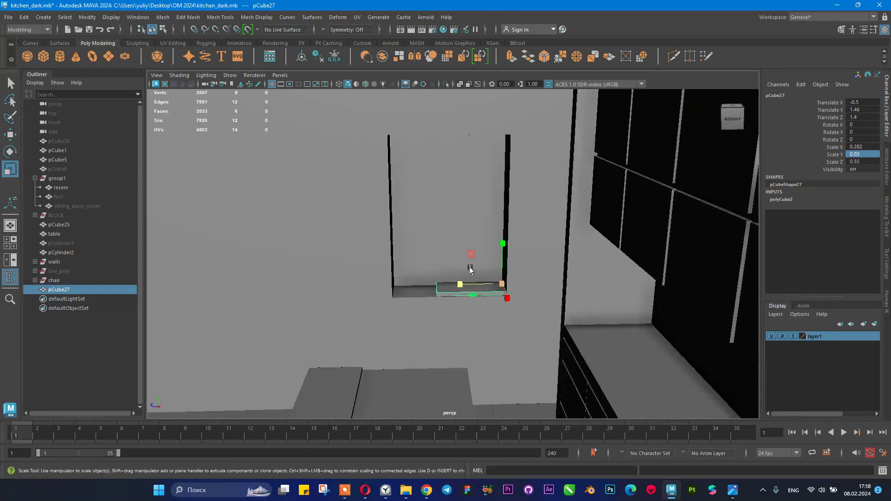
{"action": "scroll", "coordinate": [490, 292], "scroll_direction": "down", "scroll_amount": 5}
{"action": "left_click_drag", "start_coordinate": [551, 341], "coordinate": [521, 345]}
{"action": "scroll", "coordinate": [433, 305], "scroll_direction": "up", "scroll_amount": 8}
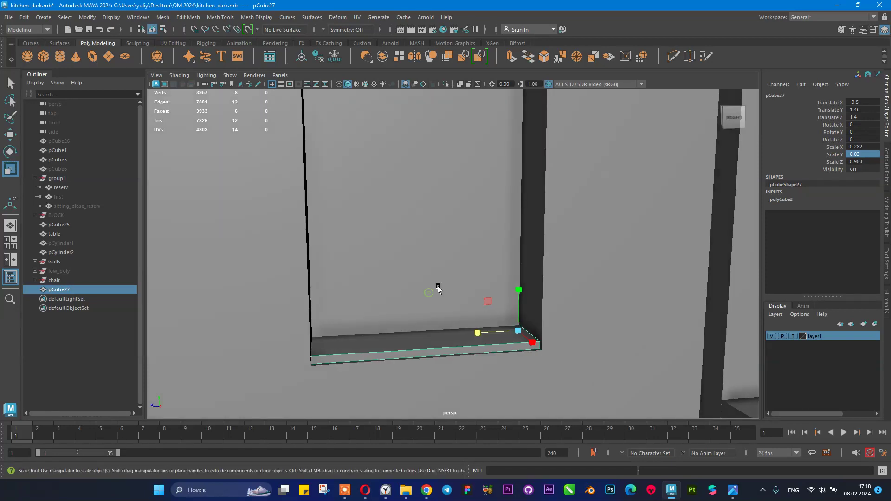
- Raise the shelf to a Y position of about 1.75 and compare it with the shelves in the reference photo
{"action": "key", "text": "w"}
{"action": "left_click_drag", "start_coordinate": [503, 261], "coordinate": [506, 221]}
{"action": "scroll", "coordinate": [506, 221], "scroll_direction": "down", "scroll_amount": 4}
{"action": "left_click", "coordinate": [734, 492]}
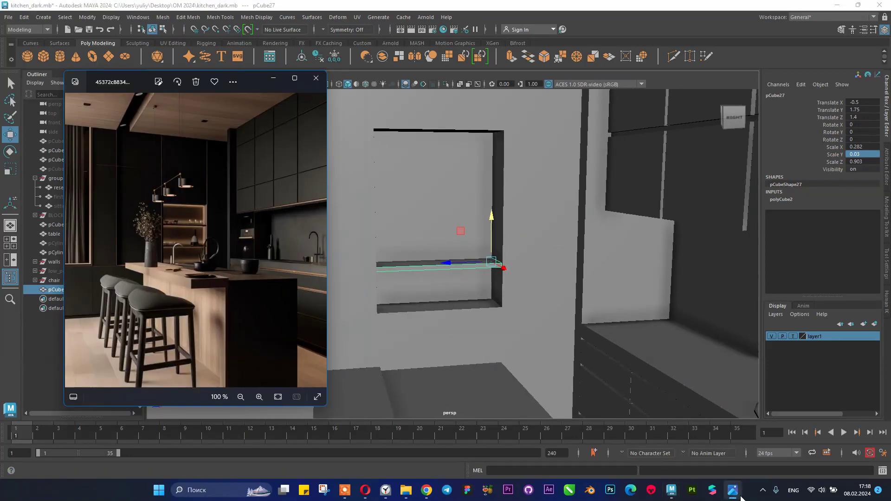
{"action": "left_click", "coordinate": [741, 498]}
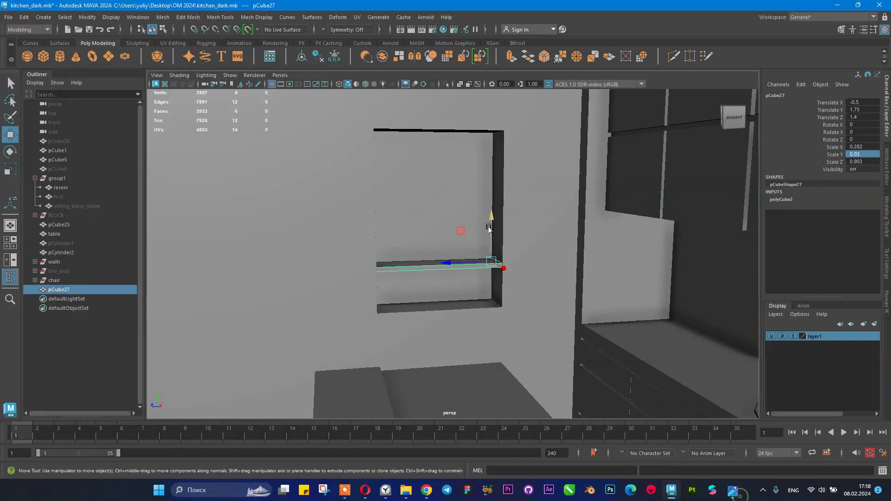
- Duplicate the shelf upward and space the two shelves in the niche at Y positions of about 1.852 and 2.279
{"action": "left_click_drag", "start_coordinate": [491, 215], "coordinate": [495, 144]}
{"action": "key", "text": "ctrl+d"}
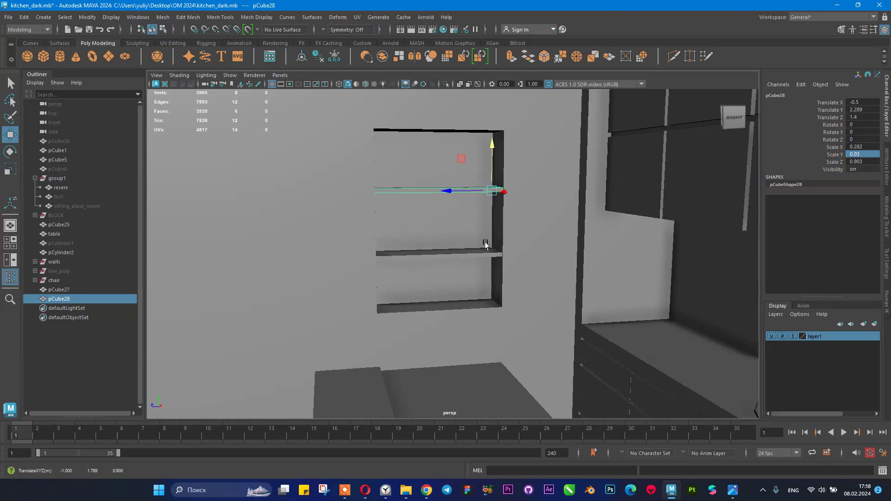
{"action": "left_click", "coordinate": [483, 256]}
{"action": "left_click_drag", "start_coordinate": [491, 207], "coordinate": [491, 204]}
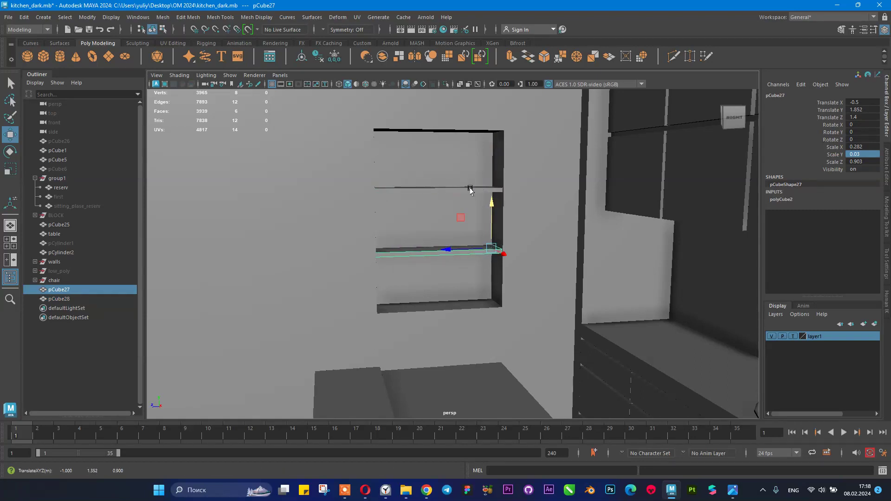
{"action": "left_click", "coordinate": [470, 189]}
{"action": "left_click_drag", "start_coordinate": [491, 147], "coordinate": [491, 148]}
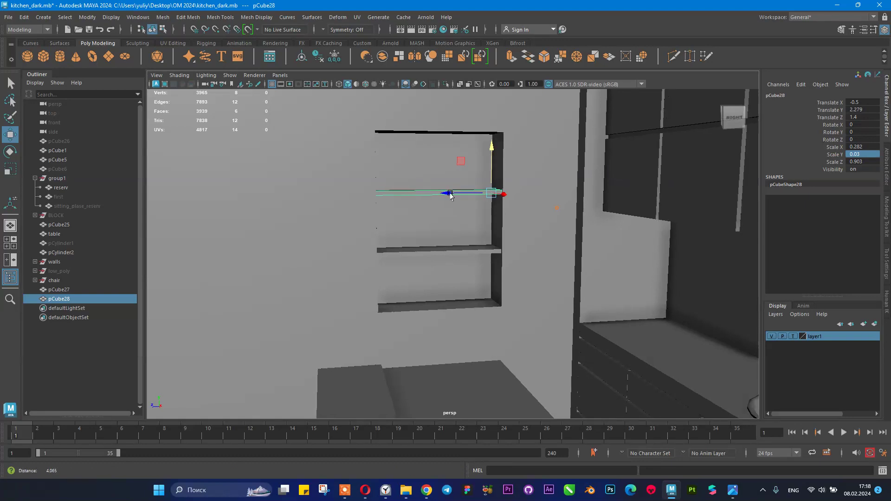
- Deselect the upper shelf and save the scene
{"action": "right_click_drag", "start_coordinate": [502, 202], "coordinate": [481, 193], "text": "alt"}
{"action": "left_click_drag", "start_coordinate": [469, 192], "coordinate": [482, 193], "text": "alt"}
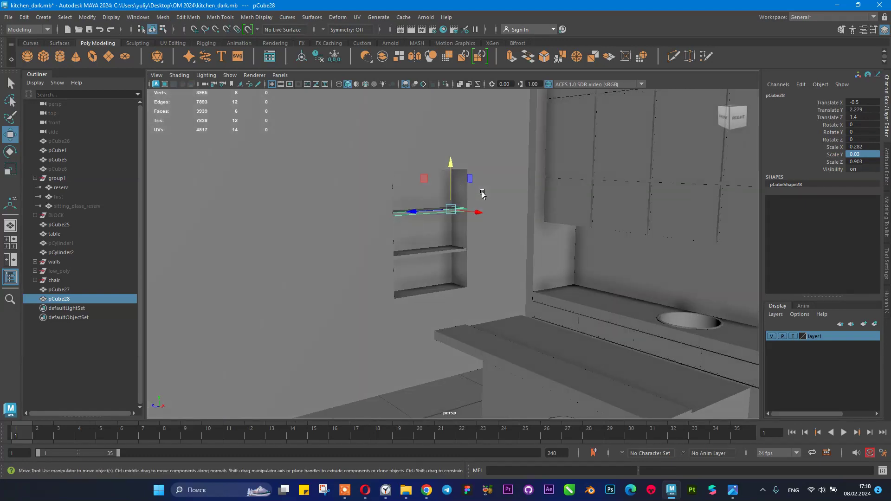
{"action": "left_click", "coordinate": [429, 394]}
{"action": "scroll", "coordinate": [350, 356], "scroll_direction": "down", "scroll_amount": 8}
{"action": "key", "text": "ctrl+s"}
- Inspect the kitchen model from several angles and compare the overall room with the reference photo
{"action": "left_click_drag", "start_coordinate": [444, 244], "coordinate": [448, 248], "text": "alt"}
{"action": "right_click_drag", "start_coordinate": [483, 252], "coordinate": [395, 242], "text": "alt"}
{"action": "left_click_drag", "start_coordinate": [396, 242], "coordinate": [402, 265], "text": "alt"}
{"action": "right_click_drag", "start_coordinate": [402, 264], "coordinate": [515, 312], "text": "alt"}
{"action": "left_click_drag", "start_coordinate": [515, 312], "coordinate": [506, 317], "text": "alt"}
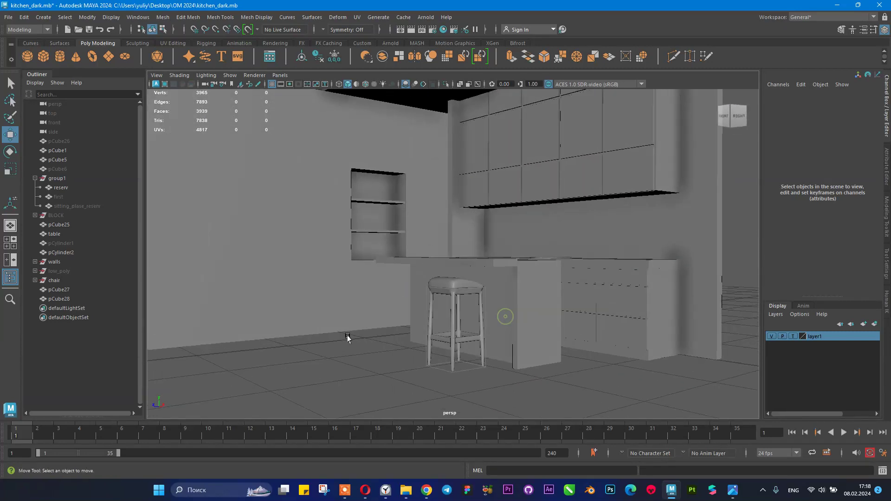
{"action": "right_click_drag", "start_coordinate": [602, 320], "coordinate": [441, 307], "text": "alt"}
{"action": "left_click_drag", "start_coordinate": [542, 288], "coordinate": [504, 296], "text": "alt"}
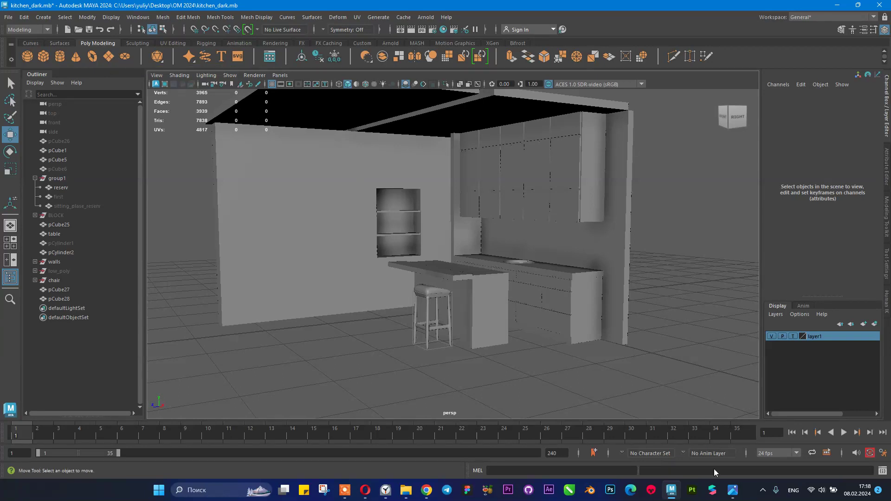
{"action": "left_click", "coordinate": [733, 490]}
{"action": "left_click_drag", "start_coordinate": [215, 318], "coordinate": [215, 259]}
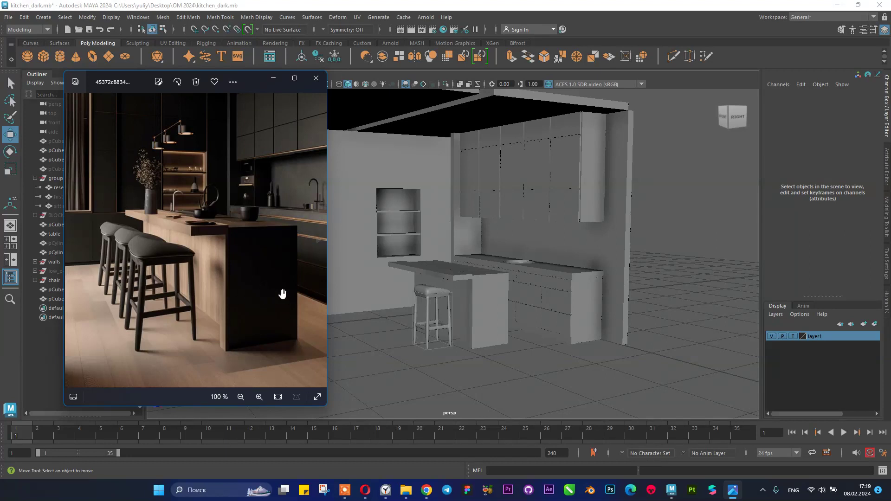
{"action": "left_click", "coordinate": [273, 79]}
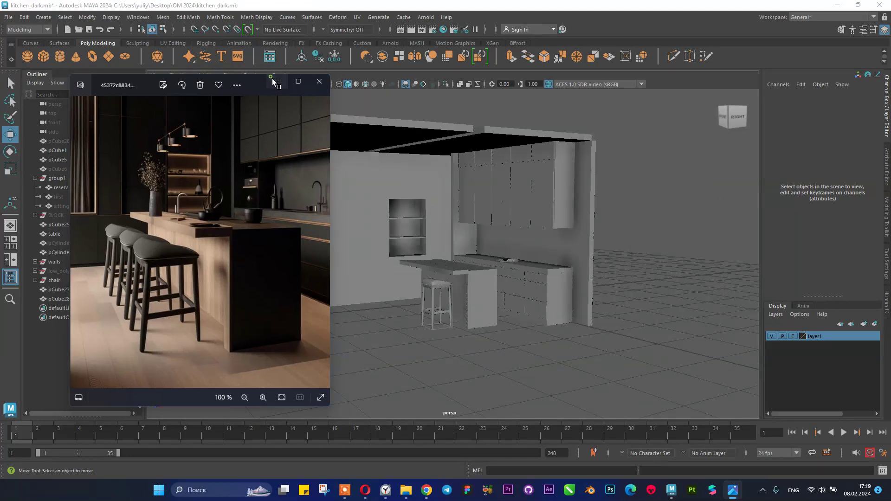
- Select the end faces of the wall behind the cabinets and extrude them outward about 2.825 m to lengthen it
{"action": "left_click_drag", "start_coordinate": [547, 248], "coordinate": [673, 262], "text": "alt"}
{"action": "left_click_drag", "start_coordinate": [767, 263], "coordinate": [283, 277], "text": "alt"}
{"action": "left_click_drag", "start_coordinate": [389, 342], "coordinate": [550, 316], "text": "alt"}
{"action": "left_click", "coordinate": [540, 220]}
{"action": "middle_click_drag", "start_coordinate": [550, 316], "coordinate": [542, 343], "text": "alt"}
{"action": "right_click_drag", "start_coordinate": [541, 342], "coordinate": [367, 335], "text": "alt"}
{"action": "scroll", "coordinate": [409, 325], "scroll_direction": "down", "scroll_amount": 5}
{"action": "left_click_drag", "start_coordinate": [408, 324], "coordinate": [617, 188], "text": "alt"}
{"action": "right_click_drag", "start_coordinate": [617, 188], "coordinate": [615, 196]}
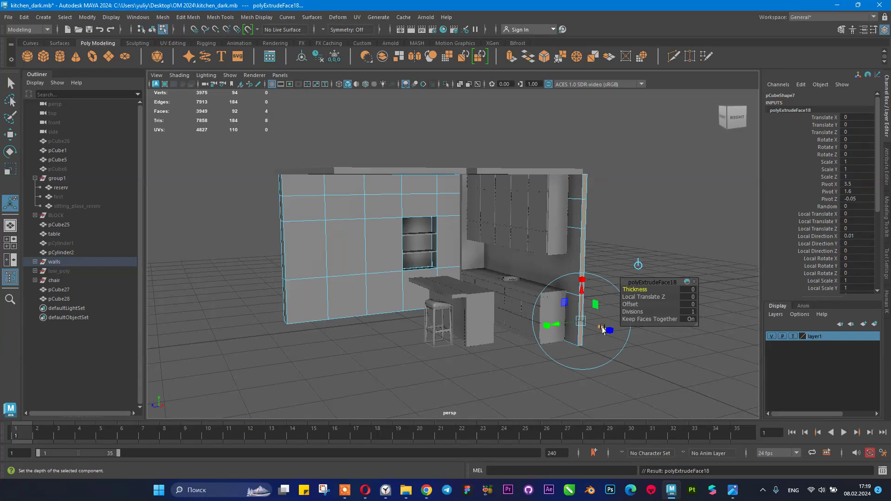
{"action": "left_click_drag", "start_coordinate": [727, 357], "coordinate": [748, 369]}
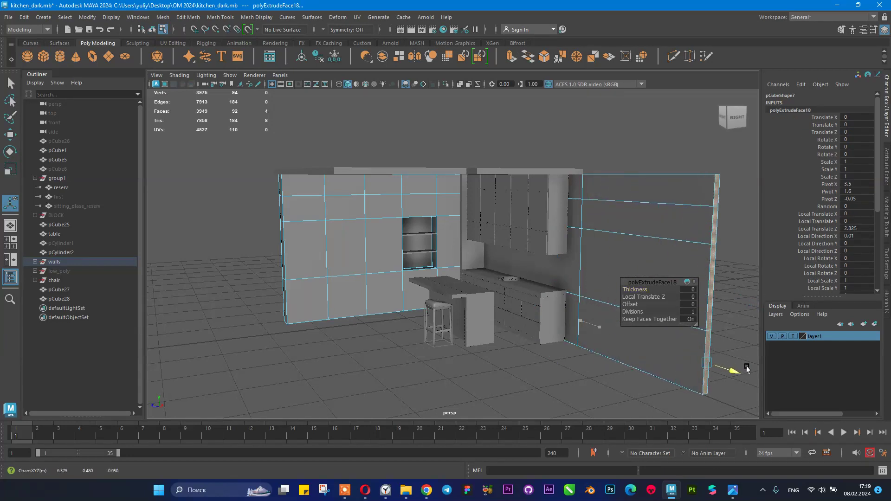
- Adjust the cabinet wall's extension to about 2.869 m and extrude a further 0.14 m segment from its end
{"action": "left_click_drag", "start_coordinate": [545, 260], "coordinate": [544, 238], "text": "alt"}
{"action": "right_click_drag", "start_coordinate": [562, 273], "coordinate": [663, 314], "text": "alt"}
{"action": "middle_click_drag", "start_coordinate": [523, 197], "coordinate": [489, 173], "text": "alt"}
{"action": "left_click_drag", "start_coordinate": [496, 197], "coordinate": [471, 192], "text": "alt"}
{"action": "right_click_drag", "start_coordinate": [450, 234], "coordinate": [383, 212], "text": "alt"}
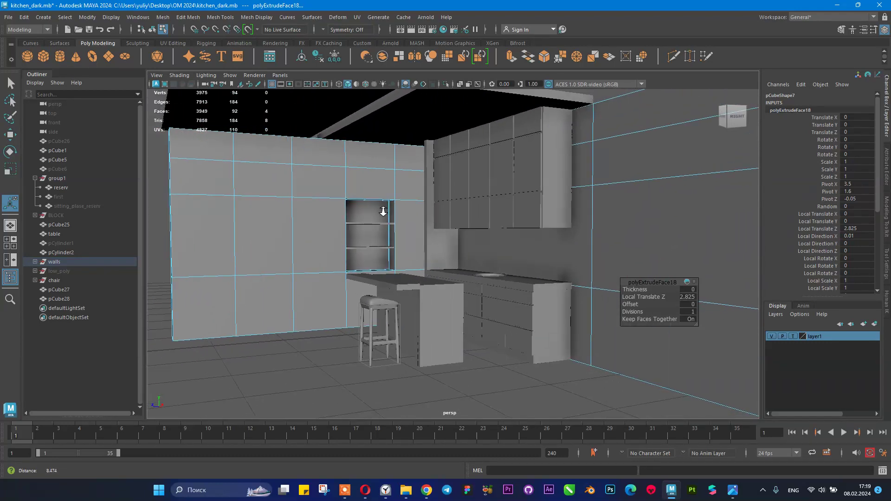
{"action": "left_click_drag", "start_coordinate": [427, 198], "coordinate": [492, 181], "text": "alt"}
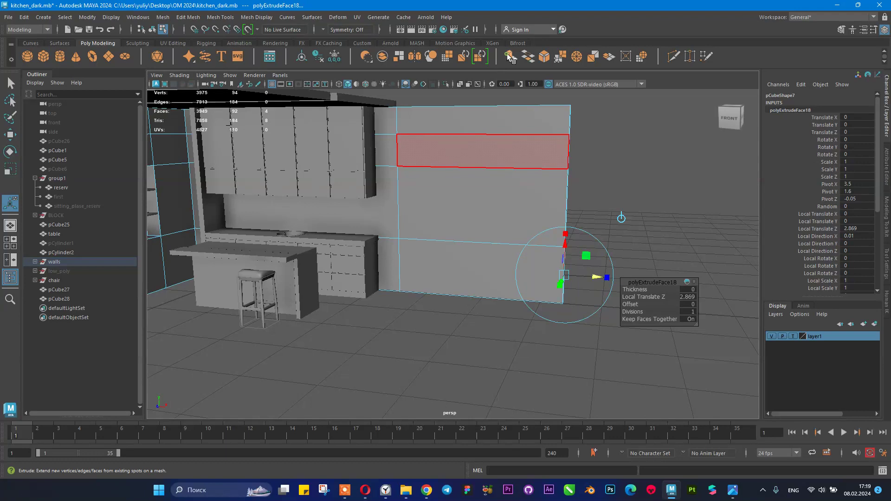
{"action": "left_click_drag", "start_coordinate": [593, 277], "coordinate": [602, 277]}
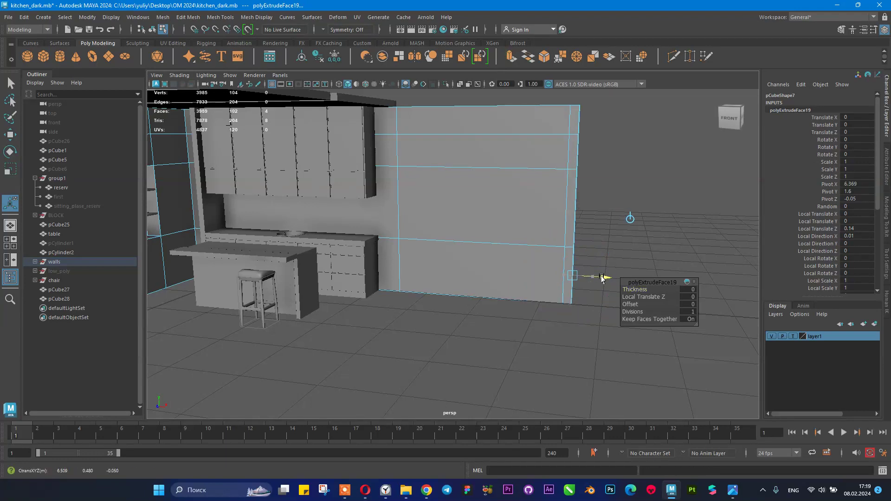
- Extrude the room-side faces of the narrow end segment about 4.6 m to form a wall opposite the niche wall
{"action": "left_click", "coordinate": [574, 116]}
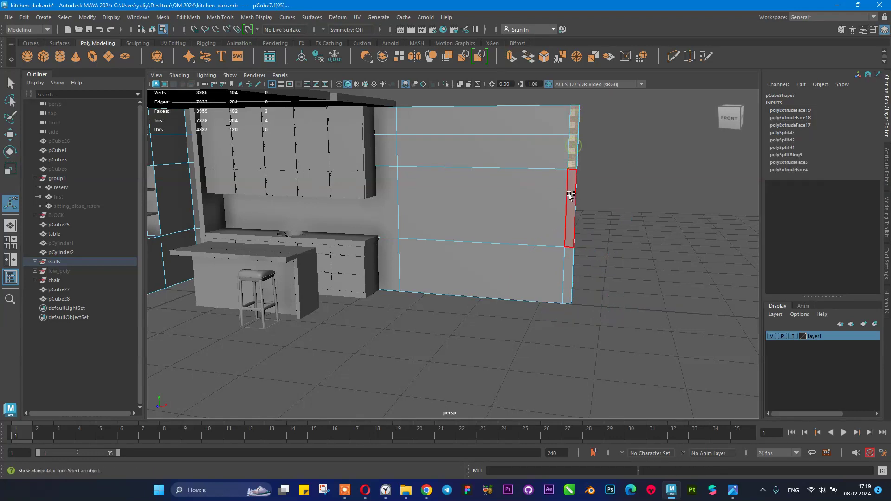
{"action": "left_click_drag", "start_coordinate": [646, 204], "coordinate": [514, 67], "text": "alt"}
{"action": "left_click", "coordinate": [510, 56]}
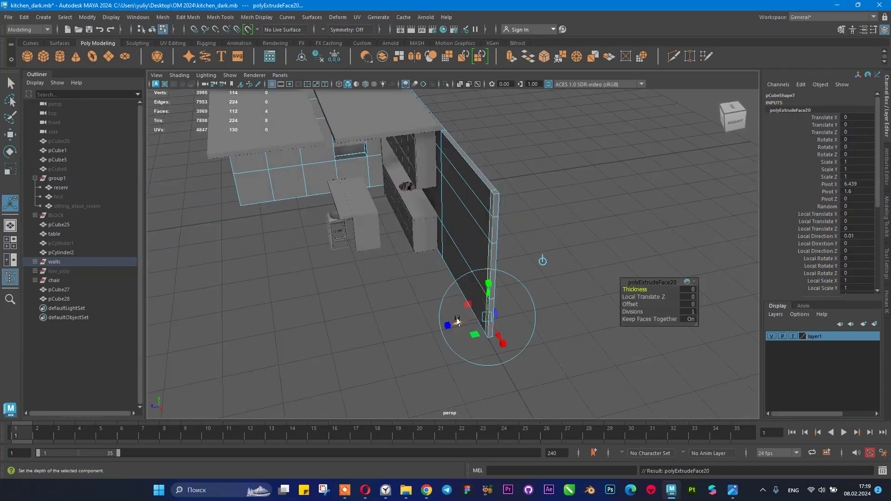
{"action": "left_click_drag", "start_coordinate": [456, 322], "coordinate": [229, 213]}
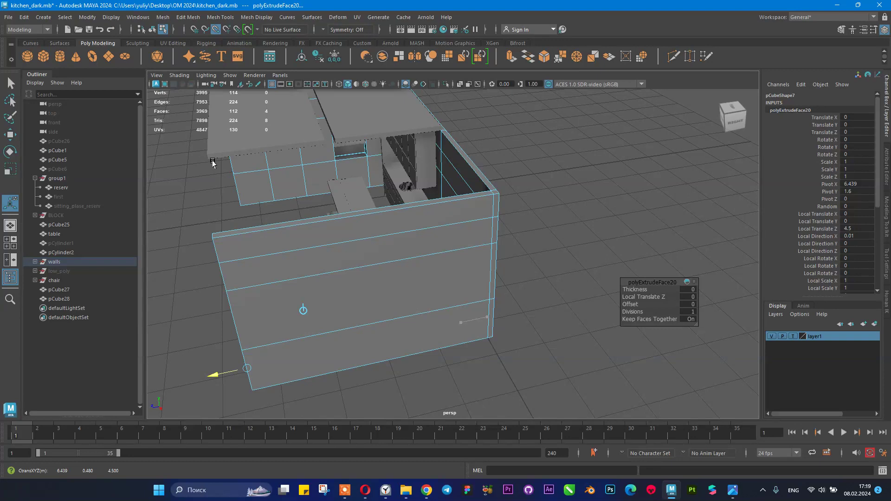
{"action": "left_click_drag", "start_coordinate": [220, 163], "coordinate": [466, 214], "text": "alt"}
- Extrude the end faces of the niche wall and opposite wall together by about 2.03 m, plus a segment of about 0.145 m
{"action": "left_click_drag", "start_coordinate": [265, 190], "coordinate": [167, 178], "text": "alt"}
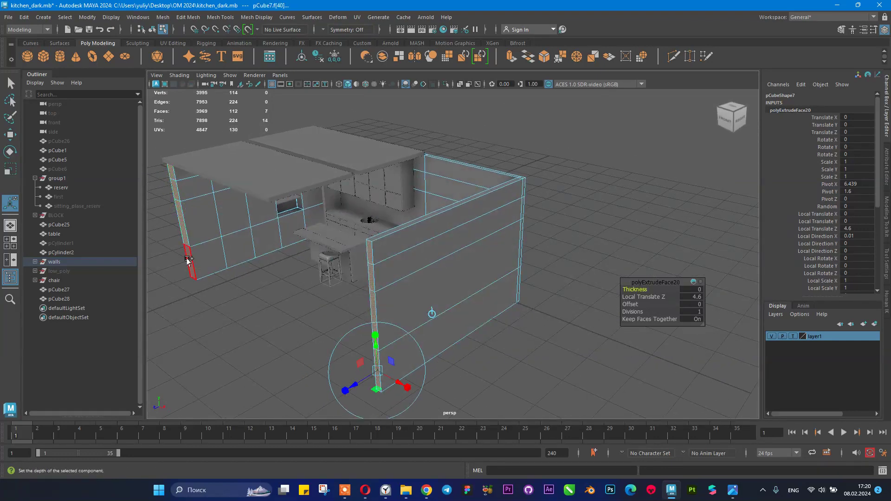
{"action": "key", "text": "ctrl+e"}
{"action": "left_click_drag", "start_coordinate": [461, 189], "coordinate": [190, 297], "text": "alt"}
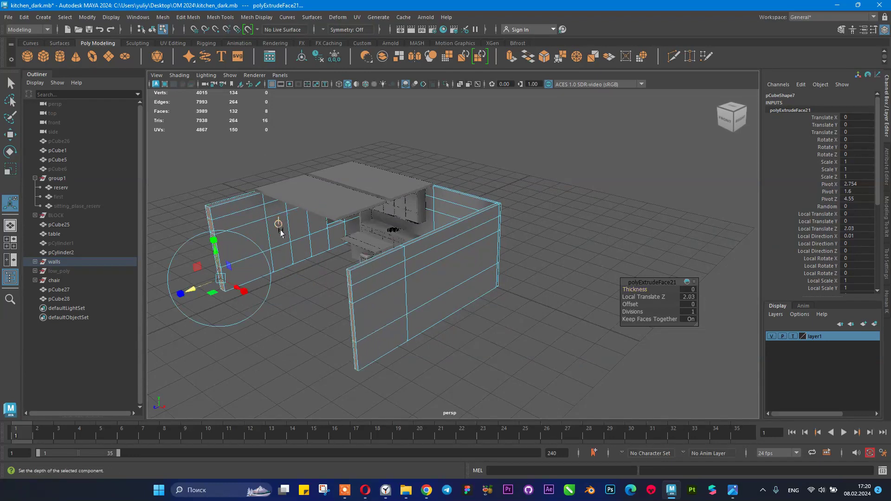
{"action": "left_click_drag", "start_coordinate": [196, 291], "coordinate": [192, 292]}
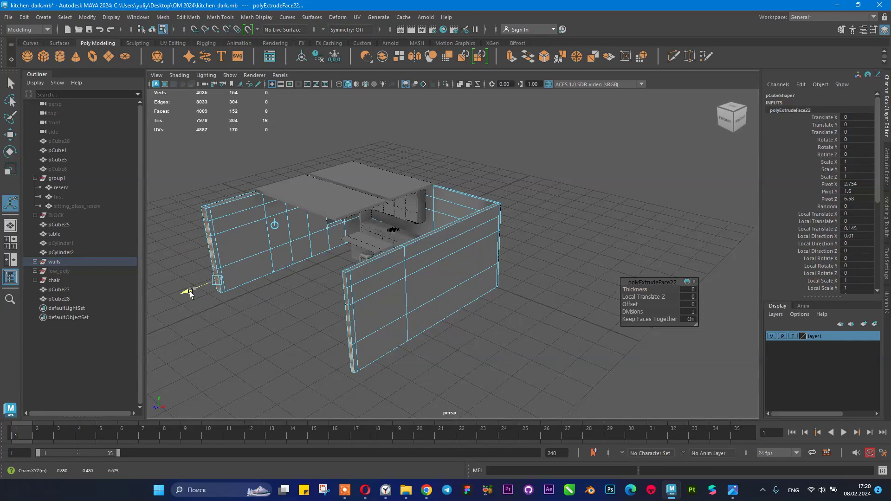
- Delete the facing side faces of both narrow end segments and bridge their open edges to close the room
{"action": "left_click", "coordinate": [209, 222]}
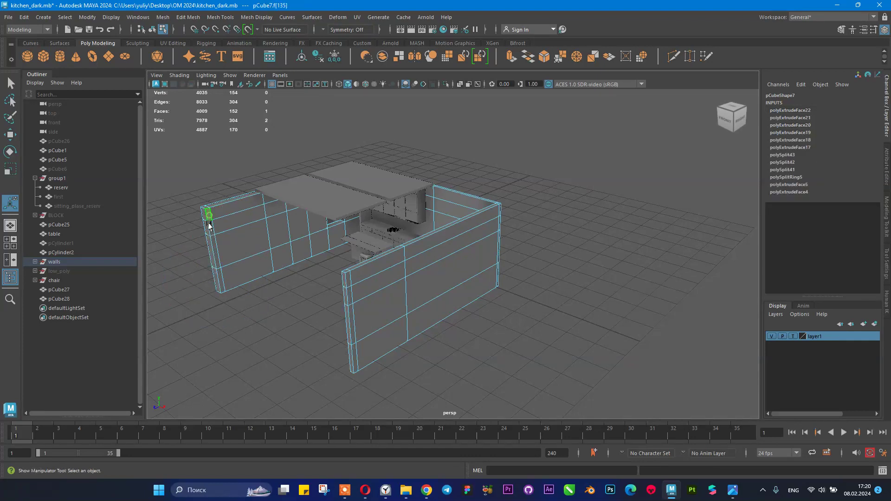
{"action": "left_click", "coordinate": [219, 283], "text": "shift"}
{"action": "left_click_drag", "start_coordinate": [272, 251], "coordinate": [610, 209], "text": "alt"}
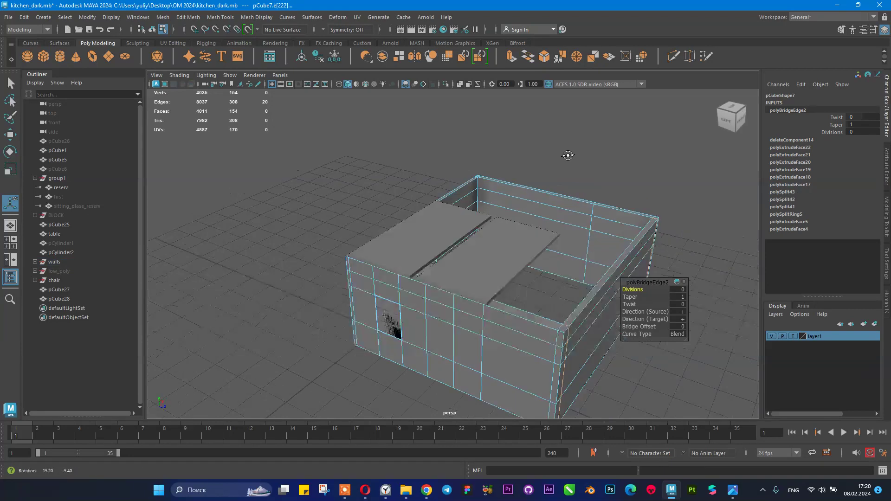
- Inspect the closed room from outside and from inside to check the new walls around the kitchen
{"action": "left_click_drag", "start_coordinate": [386, 269], "coordinate": [389, 236], "text": "alt"}
{"action": "left_click_drag", "start_coordinate": [452, 210], "coordinate": [307, 248], "text": "alt"}
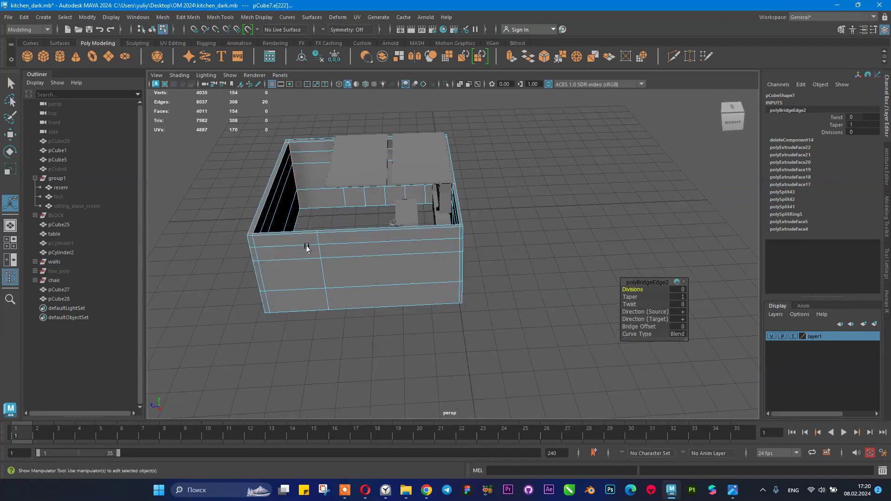
{"action": "left_click_drag", "start_coordinate": [348, 222], "coordinate": [370, 232], "text": "alt"}
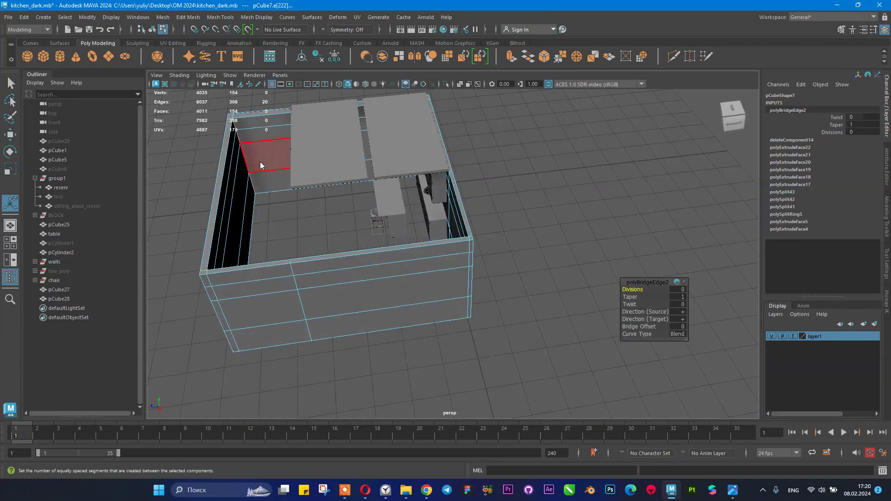
{"action": "left_click", "coordinate": [309, 148]}
{"action": "left_click_drag", "start_coordinate": [309, 147], "coordinate": [319, 181], "text": "alt"}
{"action": "left_click", "coordinate": [493, 150]}
{"action": "right_click_drag", "start_coordinate": [309, 190], "coordinate": [456, 198], "text": "alt"}
{"action": "scroll", "coordinate": [455, 197], "scroll_direction": "up", "scroll_amount": 8}
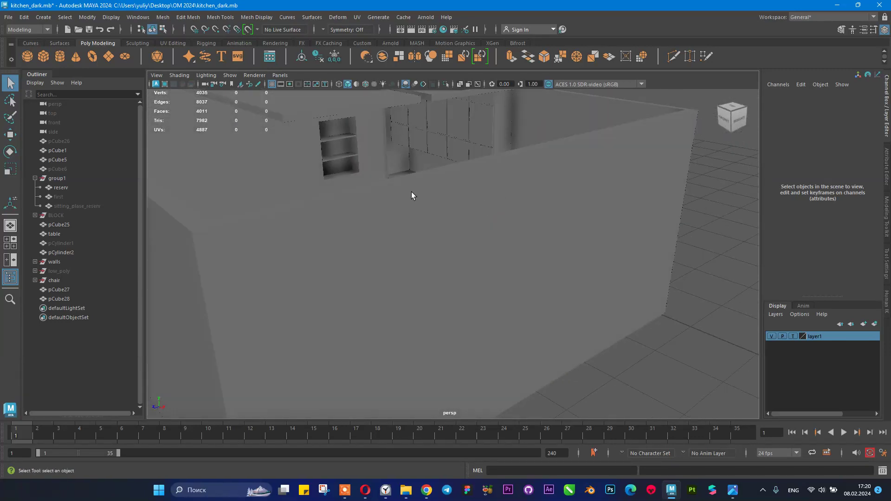
{"action": "mouse_move", "coordinate": [443, 207]}
{"action": "left_mouse_down", "text": "alt"}
{"action": "mouse_move", "coordinate": [448, 215]}
{"action": "mouse_move", "coordinate": [450, 206]}
{"action": "left_mouse_up", "text": "alt"}
{"action": "right_click_drag", "start_coordinate": [438, 201], "coordinate": [640, 262], "text": "alt"}
{"action": "left_click_drag", "start_coordinate": [639, 262], "coordinate": [590, 218], "text": "alt"}
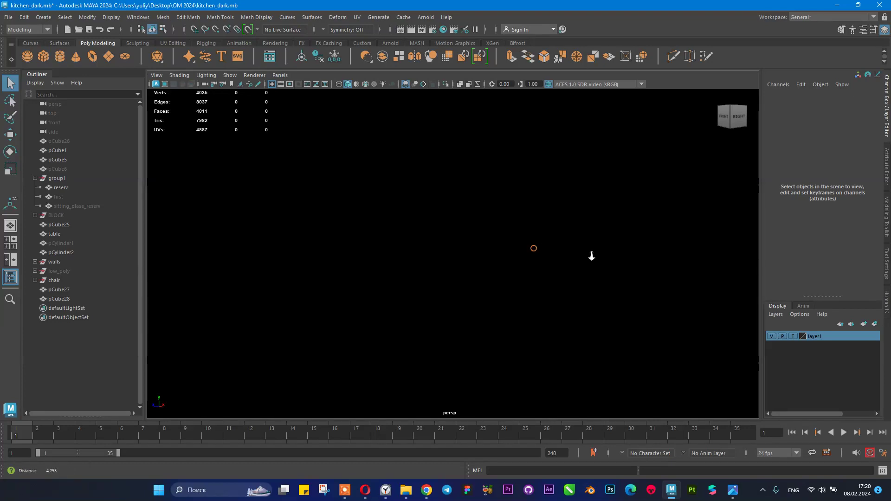
{"action": "right_click_drag", "start_coordinate": [592, 256], "coordinate": [616, 262], "text": "alt"}
{"action": "left_click_drag", "start_coordinate": [611, 247], "coordinate": [481, 205], "text": "alt"}
{"action": "right_click_drag", "start_coordinate": [482, 204], "coordinate": [527, 233], "text": "alt"}
{"action": "left_click_drag", "start_coordinate": [527, 234], "coordinate": [563, 253], "text": "alt"}
{"action": "scroll", "coordinate": [566, 251], "scroll_direction": "down", "scroll_amount": 3}
{"action": "left_click", "coordinate": [618, 251]}
{"action": "right_click_drag", "start_coordinate": [620, 250], "coordinate": [585, 258], "text": "alt"}
{"action": "scroll", "coordinate": [618, 256], "scroll_direction": "down", "scroll_amount": 4}
{"action": "left_click_drag", "start_coordinate": [622, 255], "coordinate": [482, 242], "text": "alt"}
{"action": "right_click_drag", "start_coordinate": [484, 241], "coordinate": [567, 258], "text": "alt"}
{"action": "middle_click_drag", "start_coordinate": [507, 227], "coordinate": [575, 271], "text": "alt"}
{"action": "left_click_drag", "start_coordinate": [545, 266], "coordinate": [489, 264], "text": "alt"}
{"action": "scroll", "coordinate": [483, 246], "scroll_direction": "up", "scroll_amount": 5}
{"action": "scroll", "coordinate": [472, 225], "scroll_direction": "down", "scroll_amount": 2}
{"action": "scroll", "coordinate": [467, 207], "scroll_direction": "up", "scroll_amount": 1}
{"action": "scroll", "coordinate": [469, 197], "scroll_direction": "up", "scroll_amount": 1}
{"action": "scroll", "coordinate": [469, 196], "scroll_direction": "down", "scroll_amount": 2}
{"action": "right_click_drag", "start_coordinate": [551, 211], "coordinate": [327, 210], "text": "alt"}
{"action": "right_click_drag", "start_coordinate": [248, 232], "coordinate": [195, 237], "text": "alt"}
- Select the vertices of the wall opposite the niche wall and move them outward to lengthen the room
{"action": "left_click_drag", "start_coordinate": [398, 276], "coordinate": [483, 305], "text": "alt"}
{"action": "right_click_drag", "start_coordinate": [482, 304], "coordinate": [394, 274], "text": "alt"}
{"action": "left_click_drag", "start_coordinate": [388, 258], "coordinate": [400, 271], "text": "alt"}
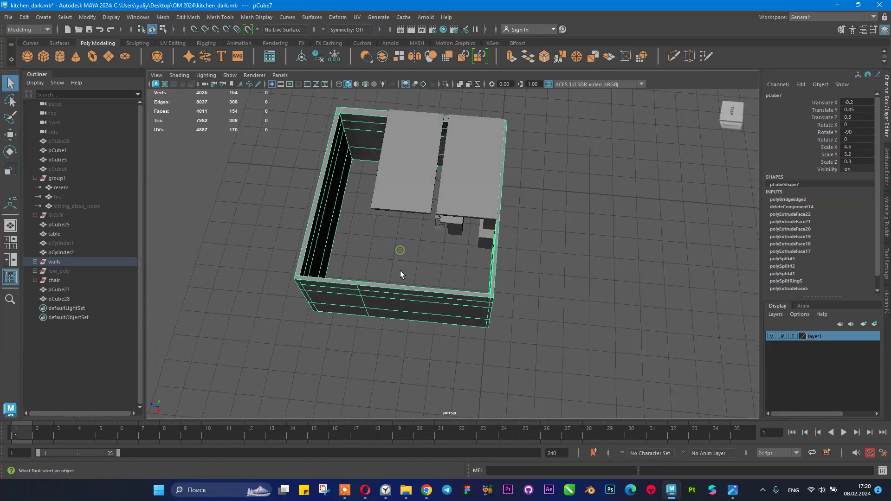
{"action": "right_click_drag", "start_coordinate": [400, 273], "coordinate": [307, 259]}
{"action": "left_click_drag", "start_coordinate": [245, 255], "coordinate": [549, 402]}
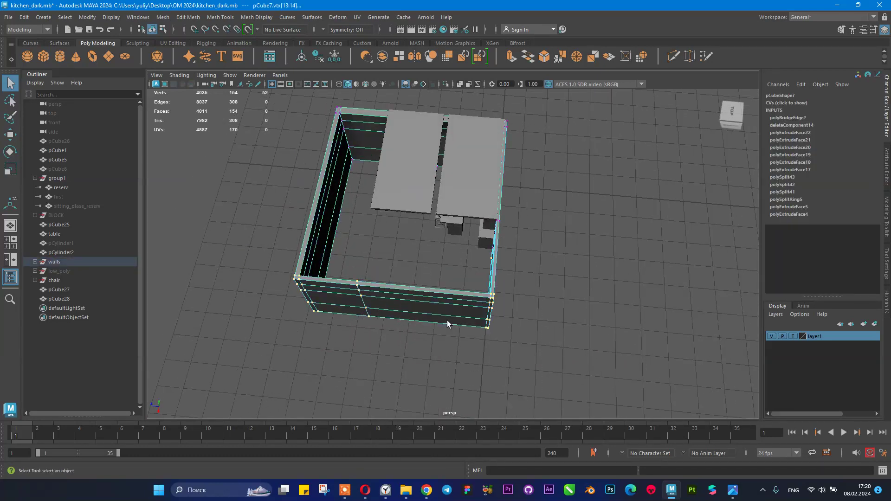
{"action": "left_click_drag", "start_coordinate": [533, 273], "coordinate": [534, 275], "text": "ctrl"}
{"action": "left_click_drag", "start_coordinate": [534, 275], "coordinate": [567, 285], "text": "alt"}
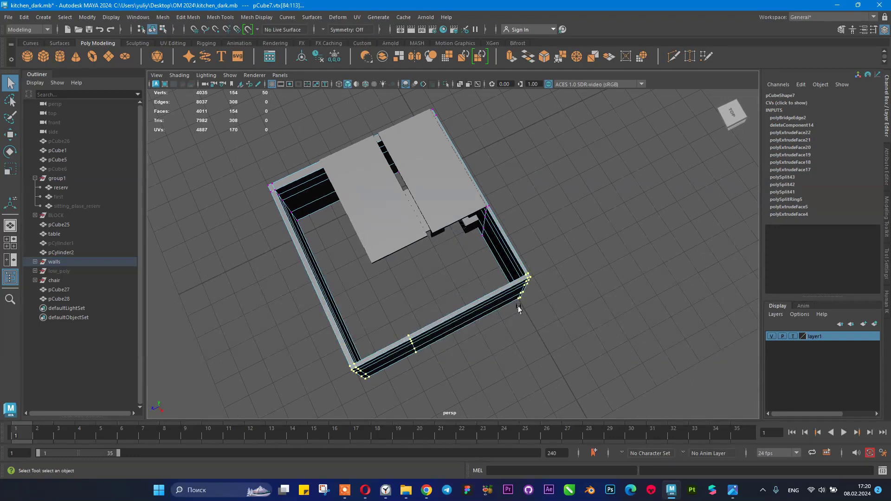
{"action": "key", "text": "w"}
{"action": "left_click_drag", "start_coordinate": [424, 291], "coordinate": [479, 352]}
- Select the vertices of the wall opposite the cabinets and move them outward to widen the room
{"action": "middle_click_drag", "start_coordinate": [474, 312], "coordinate": [469, 275], "text": "alt"}
{"action": "right_click_drag", "start_coordinate": [463, 273], "coordinate": [409, 276], "text": "alt"}
{"action": "left_click_drag", "start_coordinate": [408, 276], "coordinate": [397, 289], "text": "alt"}
{"action": "left_click_drag", "start_coordinate": [222, 120], "coordinate": [258, 113], "text": "alt"}
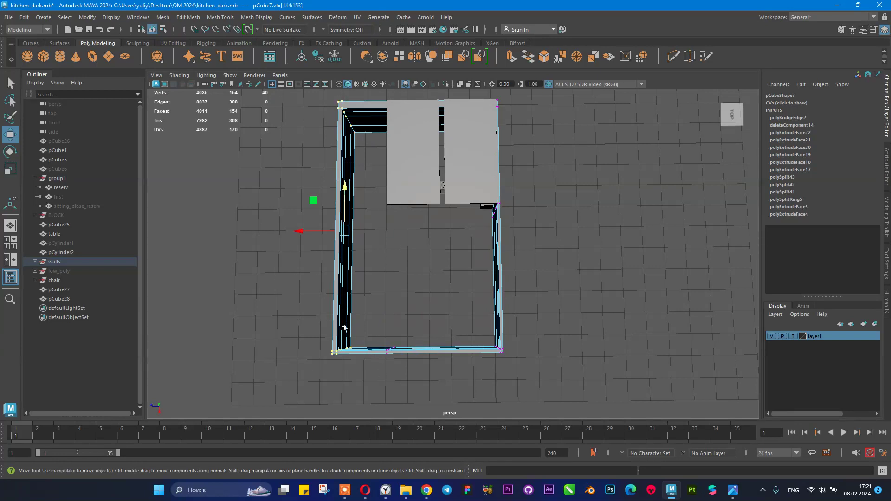
{"action": "left_click_drag", "start_coordinate": [305, 242], "coordinate": [319, 204], "text": "alt"}
- Return the walls to object mode and examine the kitchen corner from inside the room
{"action": "right_click_drag", "start_coordinate": [318, 204], "coordinate": [636, 276], "text": "alt"}
{"action": "middle_click_drag", "start_coordinate": [438, 281], "coordinate": [453, 302], "text": "alt"}
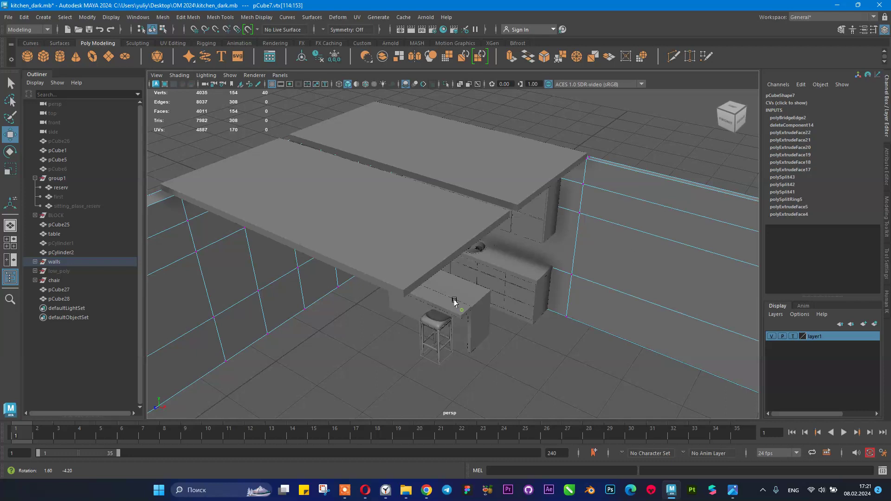
{"action": "left_click_drag", "start_coordinate": [453, 302], "coordinate": [430, 289], "text": "alt"}
{"action": "right_click_drag", "start_coordinate": [430, 289], "coordinate": [503, 280], "text": "alt"}
{"action": "middle_click_drag", "start_coordinate": [502, 279], "coordinate": [491, 236], "text": "alt"}
{"action": "right_click_drag", "start_coordinate": [603, 209], "coordinate": [627, 180]}
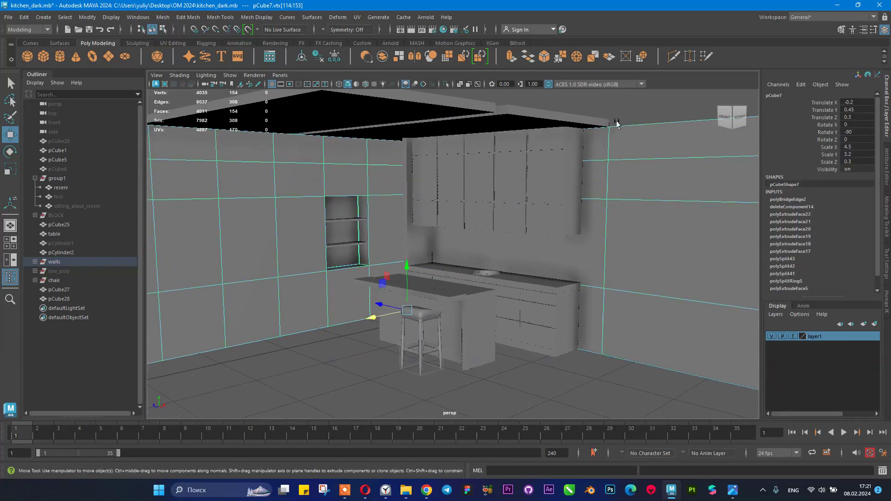
{"action": "left_click", "coordinate": [625, 115]}
{"action": "left_click_drag", "start_coordinate": [597, 167], "coordinate": [396, 127], "text": "alt"}
{"action": "left_click_drag", "start_coordinate": [545, 139], "coordinate": [441, 225], "text": "alt"}
{"action": "left_click", "coordinate": [402, 221]}
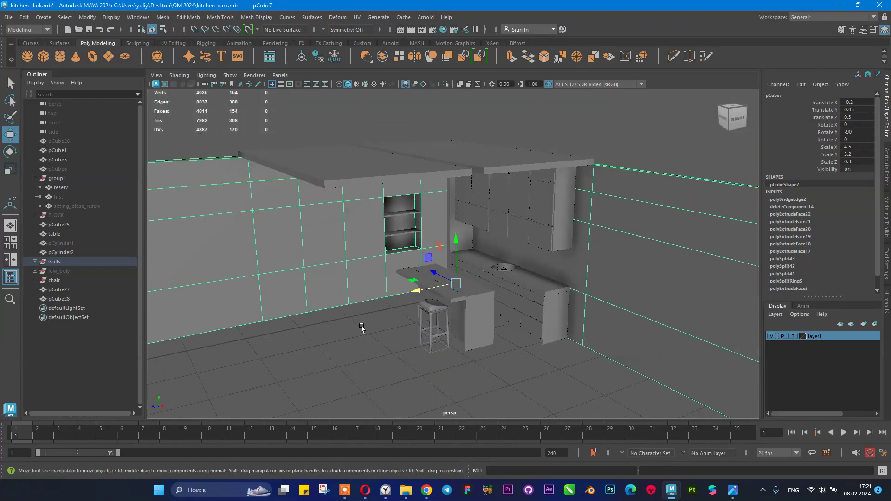
{"action": "left_click_drag", "start_coordinate": [563, 297], "coordinate": [499, 262], "text": "alt"}
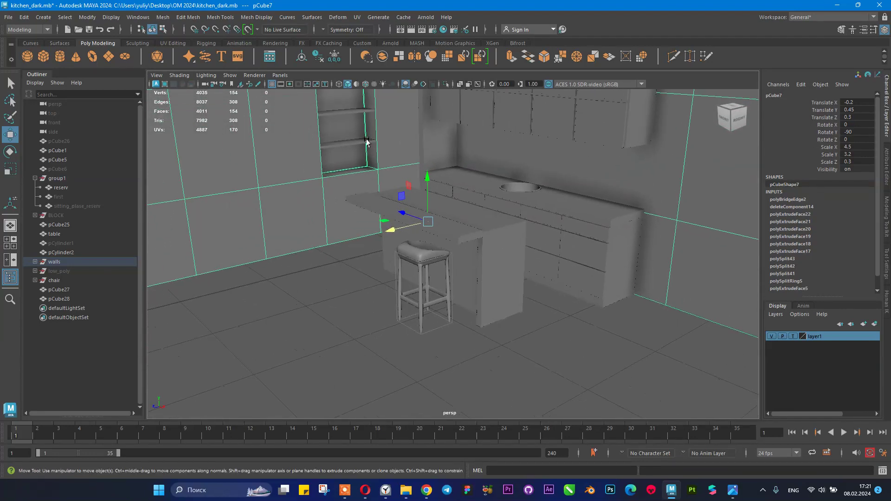
- Create a polygon plane for the floor and scale it uniformly to about 19.081
{"action": "left_click", "coordinate": [108, 57]}
{"action": "key", "text": "r"}
{"action": "left_click_drag", "start_coordinate": [455, 233], "coordinate": [861, 324]}
{"action": "scroll", "coordinate": [473, 274], "scroll_direction": "down", "scroll_amount": 10}
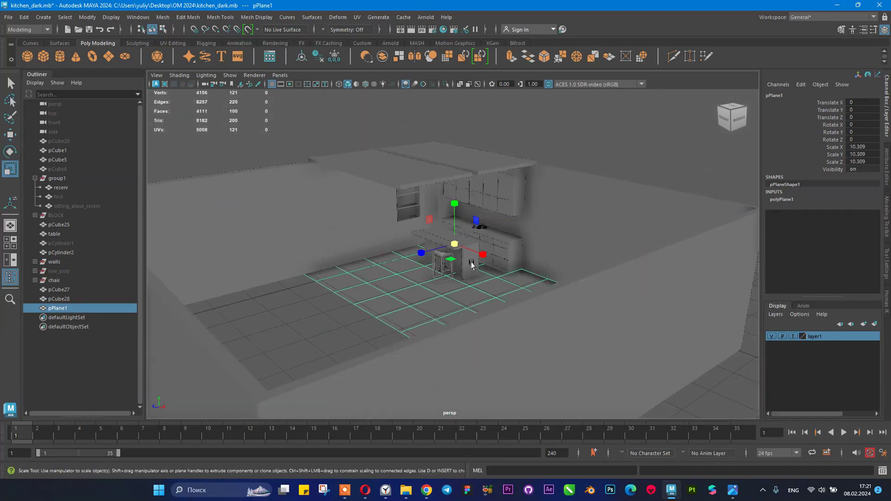
{"action": "left_click_drag", "start_coordinate": [546, 265], "coordinate": [548, 268]}
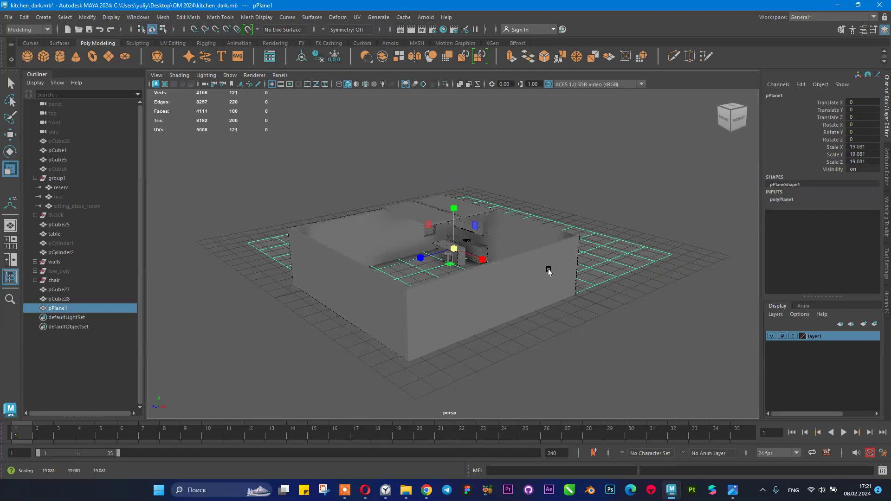
- Move the floor plane to about X 1.358 and Z 1.296 so it covers the room's floor
{"action": "key", "text": "w"}
{"action": "left_click_drag", "start_coordinate": [414, 262], "coordinate": [488, 285]}
{"action": "right_click_drag", "start_coordinate": [424, 271], "coordinate": [859, 376], "text": "alt"}
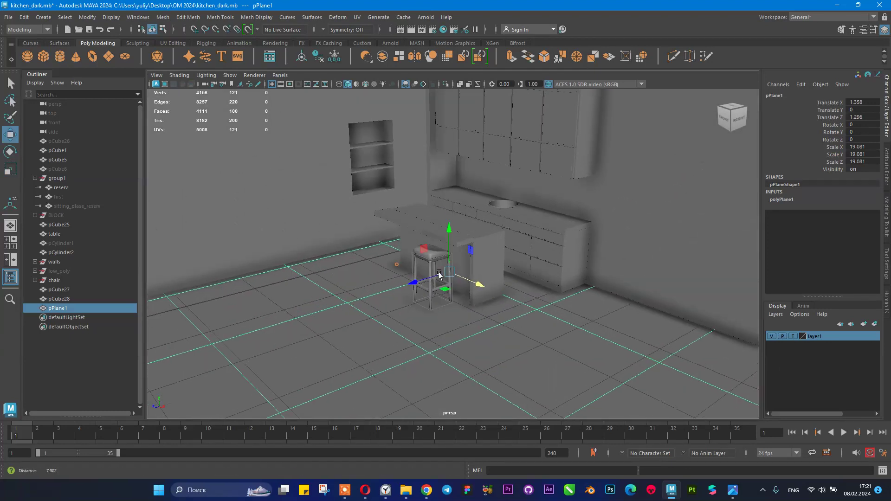
{"action": "scroll", "coordinate": [574, 297], "scroll_direction": "up", "scroll_amount": 6}
{"action": "left_click_drag", "start_coordinate": [539, 178], "coordinate": [452, 231], "text": "alt"}
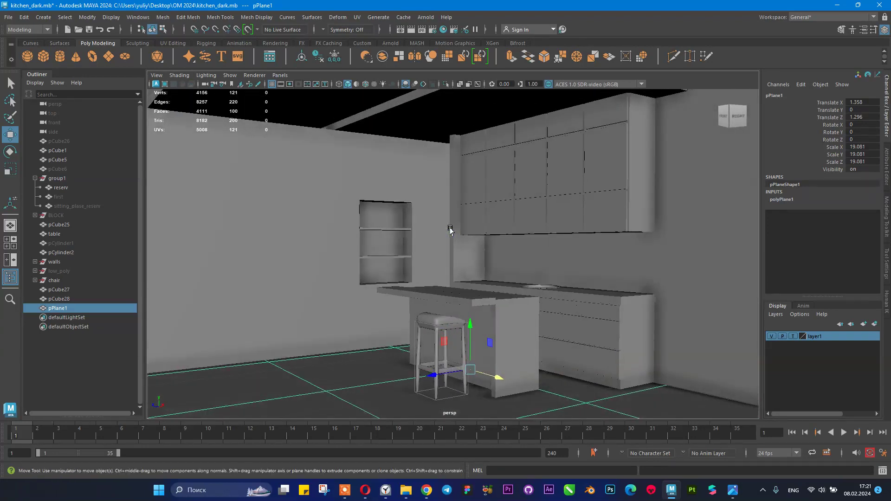
- Compare the modeled kitchen corner with the dark kitchen reference photo and glance at the neighbouring reference image
{"action": "left_click", "coordinate": [444, 230]}
{"action": "left_click_drag", "start_coordinate": [515, 250], "coordinate": [491, 269], "text": "alt"}
{"action": "scroll", "coordinate": [541, 286], "scroll_direction": "up", "scroll_amount": 3}
{"action": "left_click_drag", "start_coordinate": [544, 287], "coordinate": [535, 279], "text": "alt"}
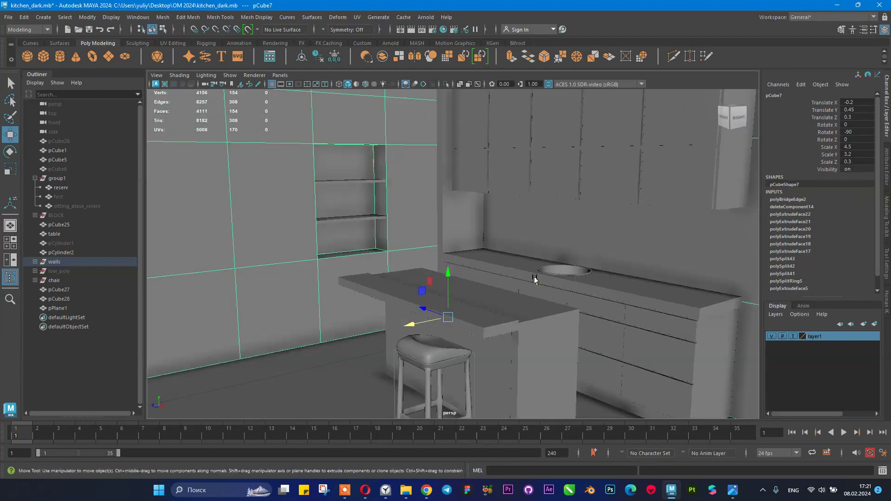
{"action": "left_click", "coordinate": [732, 493]}
{"action": "scroll", "coordinate": [188, 281], "scroll_direction": "up", "scroll_amount": 3}
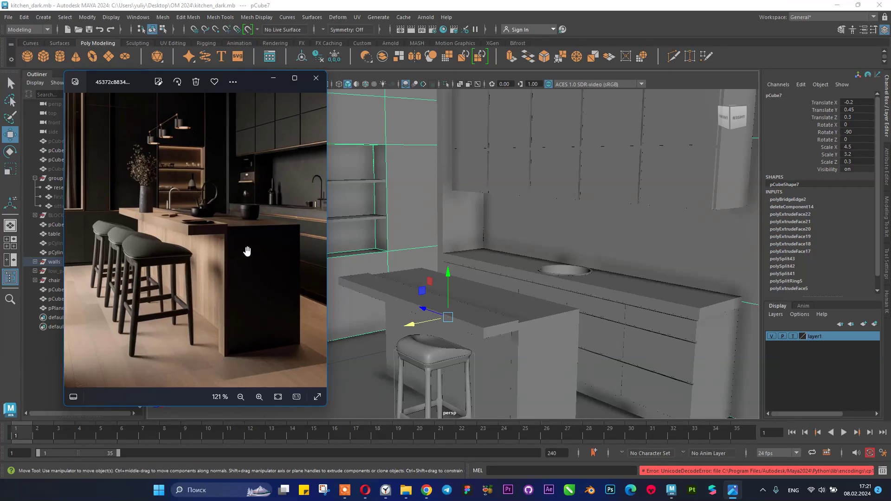
{"action": "scroll", "coordinate": [267, 199], "scroll_direction": "up", "scroll_amount": 3}
{"action": "left_click", "coordinate": [318, 240]}
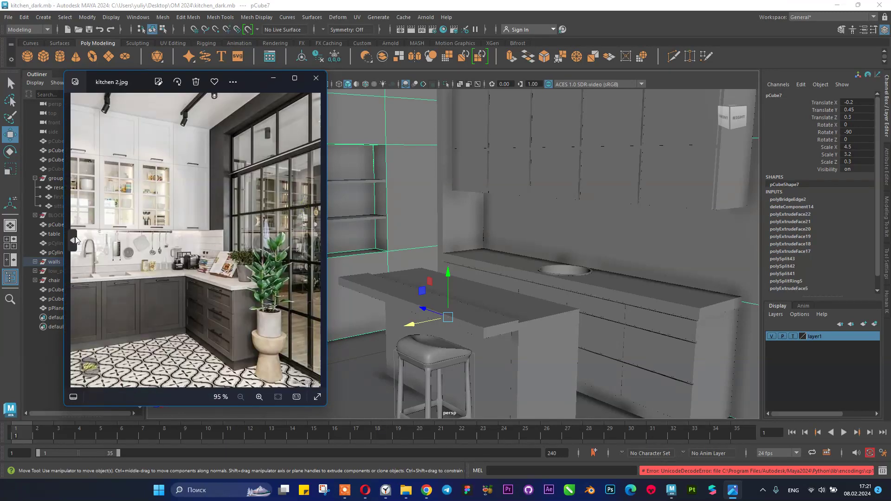
{"action": "left_click", "coordinate": [74, 240]}
{"action": "scroll", "coordinate": [218, 229], "scroll_direction": "up", "scroll_amount": 3}
{"action": "left_click", "coordinate": [318, 240]}
{"action": "left_click", "coordinate": [76, 246]}
{"action": "scroll", "coordinate": [272, 259], "scroll_direction": "up", "scroll_amount": 2}
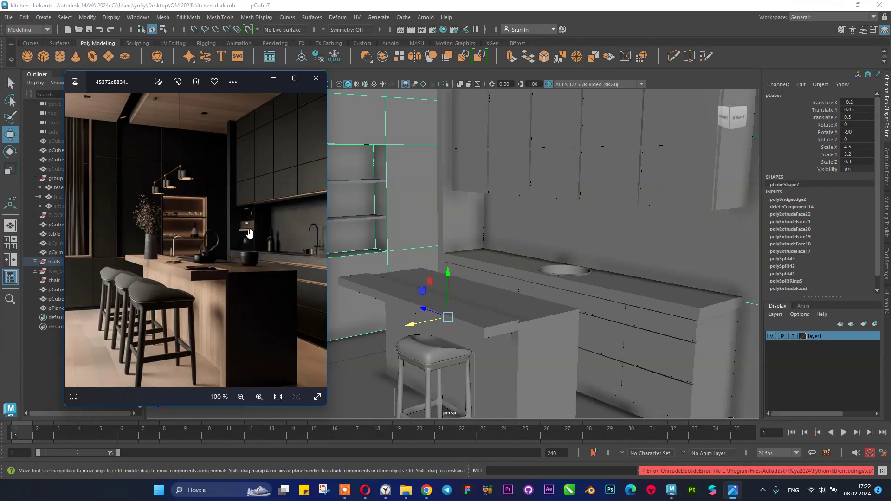
{"action": "scroll", "coordinate": [298, 275], "scroll_direction": "down", "scroll_amount": 1}
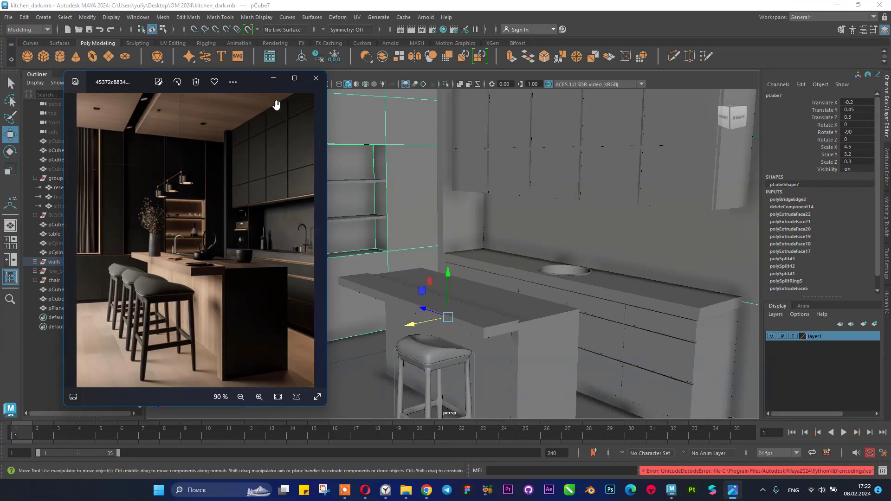
{"action": "left_click", "coordinate": [271, 82]}
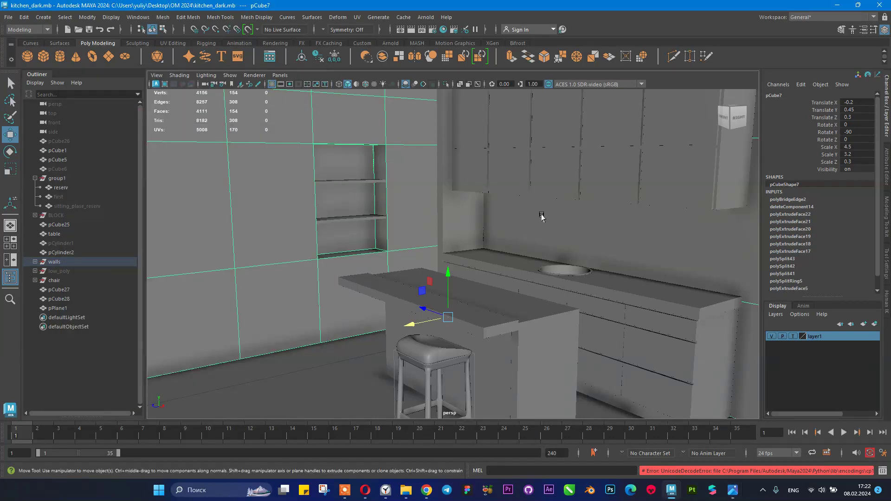
- Create a polygon torus and move it to about X 2.067, Y 1.105, Z 1.986, above the bar table
{"action": "left_click", "coordinate": [92, 56]}
{"action": "left_click_drag", "start_coordinate": [394, 244], "coordinate": [410, 248], "text": "alt"}
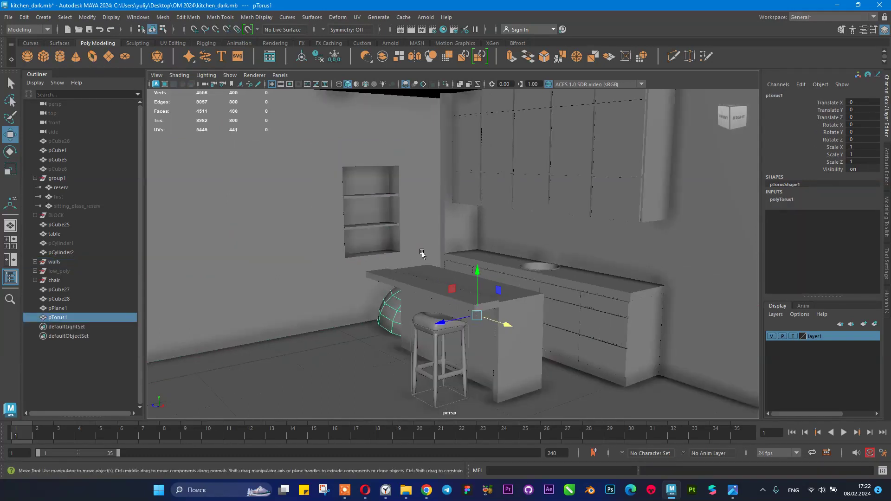
{"action": "left_click_drag", "start_coordinate": [482, 278], "coordinate": [306, 274]}
{"action": "left_click_drag", "start_coordinate": [382, 263], "coordinate": [368, 338]}
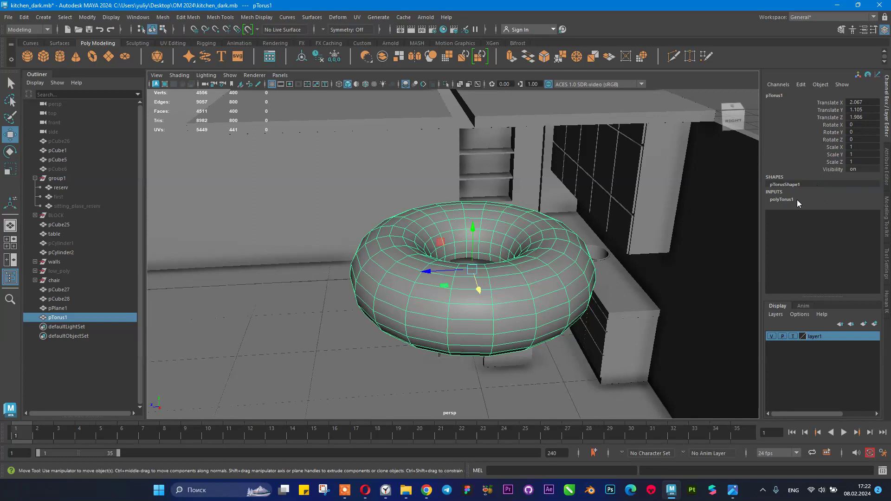
- Open the torus's creation settings and reduce its Section Radius to 0.2
{"action": "left_click", "coordinate": [785, 200]}
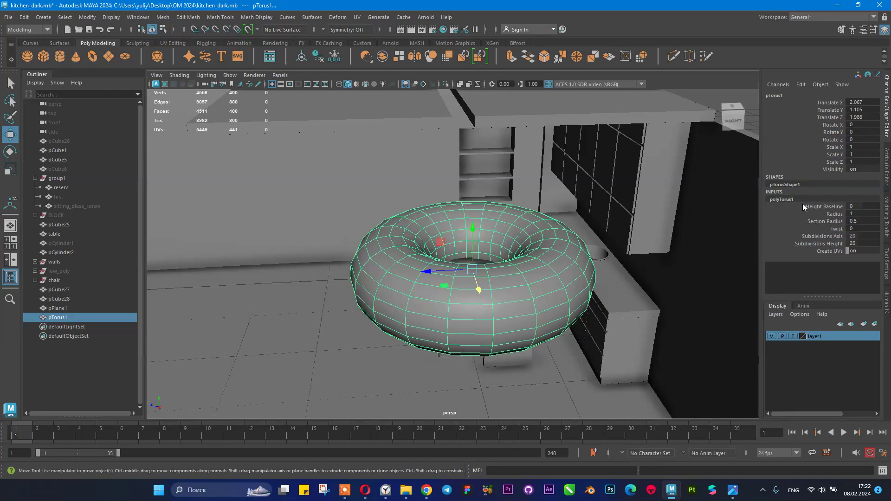
{"action": "left_click", "coordinate": [807, 221]}
{"action": "middle_click_drag", "start_coordinate": [563, 226], "coordinate": [565, 226]}
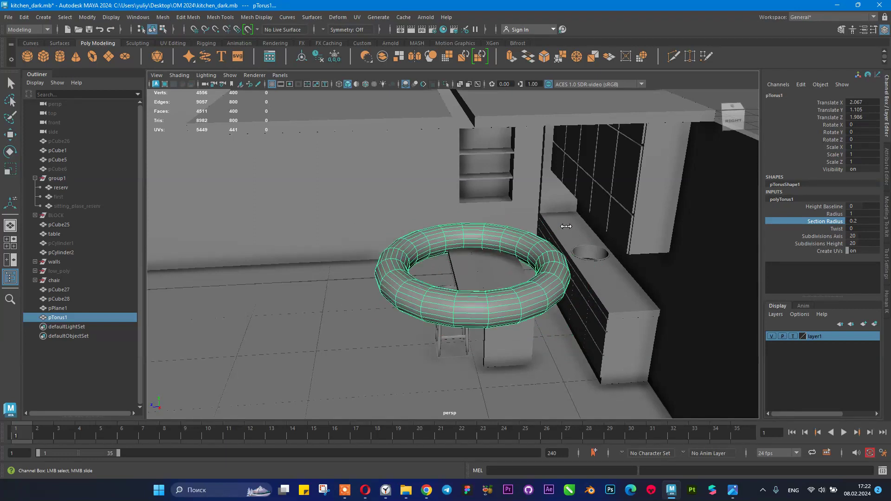
- Try the torus with 13 axis subdivisions, then set Subdivisions Axis back to 20
{"action": "left_click", "coordinate": [819, 215]}
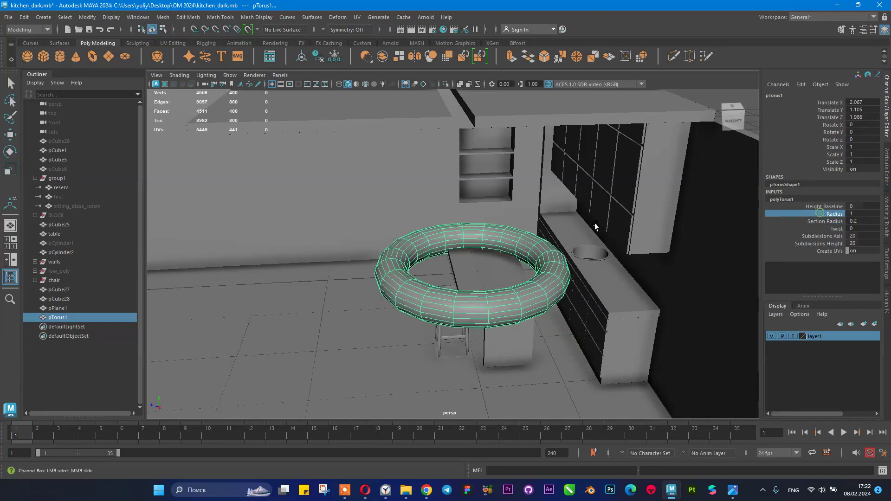
{"action": "middle_click_drag", "start_coordinate": [610, 226], "coordinate": [646, 223]}
{"action": "middle_click_drag", "start_coordinate": [564, 232], "coordinate": [545, 232]}
{"action": "left_click", "coordinate": [802, 238]}
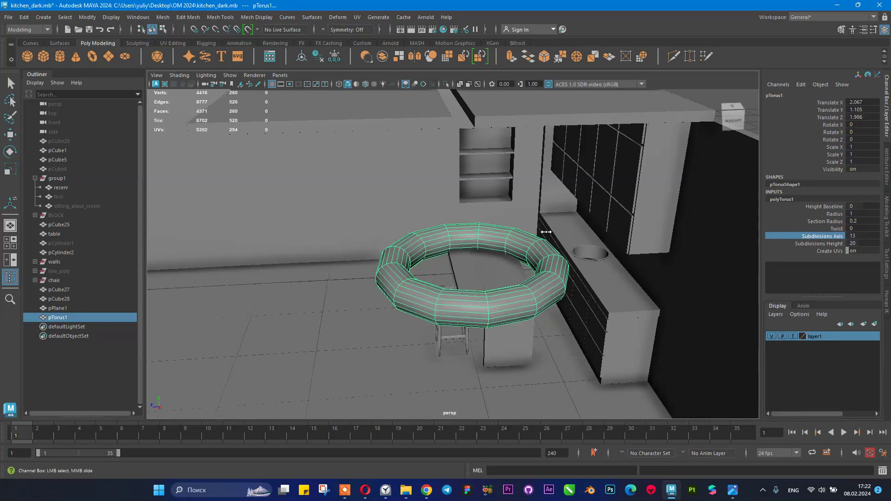
{"action": "double_click", "coordinate": [864, 238]}
{"action": "type", "text": "20"}
{"action": "key", "text": "Return"}
- Examine the torus and the surrounding kitchen from several angles
{"action": "left_click", "coordinate": [371, 433]}
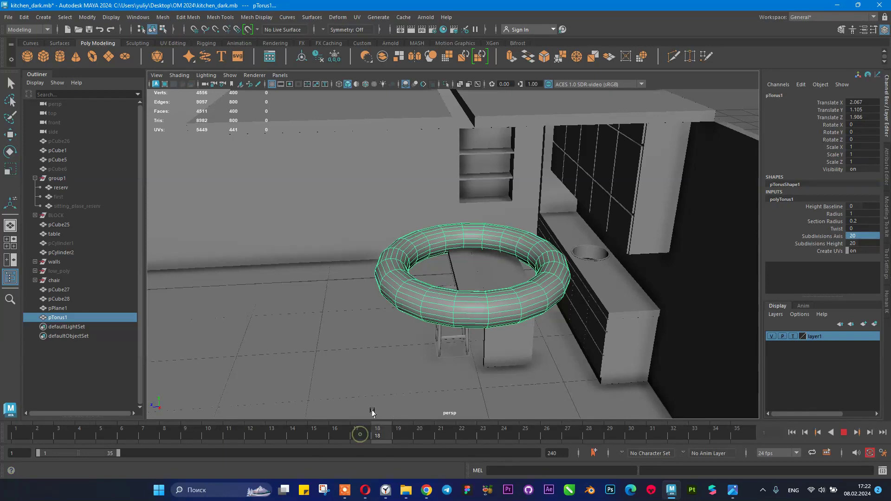
{"action": "left_click_drag", "start_coordinate": [353, 376], "coordinate": [318, 360], "text": "alt"}
{"action": "left_click", "coordinate": [289, 360]}
{"action": "key", "text": "w"}
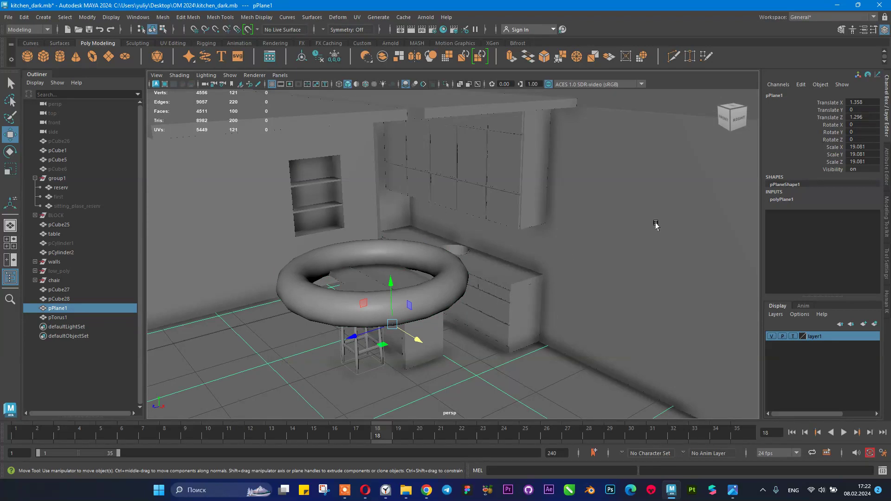
{"action": "left_click", "coordinate": [644, 232]}
{"action": "left_click_drag", "start_coordinate": [568, 278], "coordinate": [573, 218], "text": "alt"}
{"action": "right_click_drag", "start_coordinate": [556, 215], "coordinate": [223, 195], "text": "alt"}
{"action": "left_click_drag", "start_coordinate": [552, 255], "coordinate": [526, 221], "text": "alt"}
{"action": "left_click", "coordinate": [623, 261]}
{"action": "mouse_move", "coordinate": [584, 256]}
{"action": "left_mouse_down", "text": "alt"}
{"action": "mouse_move", "coordinate": [577, 228]}
{"action": "mouse_move", "coordinate": [559, 288]}
{"action": "mouse_move", "coordinate": [563, 334]}
{"action": "mouse_move", "coordinate": [589, 334]}
{"action": "mouse_move", "coordinate": [611, 316]}
{"action": "left_mouse_up", "text": "alt"}
{"action": "right_click_drag", "start_coordinate": [483, 324], "coordinate": [785, 367], "text": "alt"}
{"action": "right_click_drag", "start_coordinate": [553, 302], "coordinate": [687, 322], "text": "alt"}
{"action": "mouse_move", "coordinate": [532, 300]}
{"action": "middle_mouse_down", "text": "alt"}
{"action": "mouse_move", "coordinate": [567, 221]}
{"action": "mouse_move", "coordinate": [593, 207]}
{"action": "middle_mouse_up", "text": "alt"}
{"action": "right_click_drag", "start_coordinate": [550, 283], "coordinate": [604, 288], "text": "alt"}
- Try reducing the torus's Section Radius to 0 and bring it back to 0.2
{"action": "left_click", "coordinate": [511, 283]}
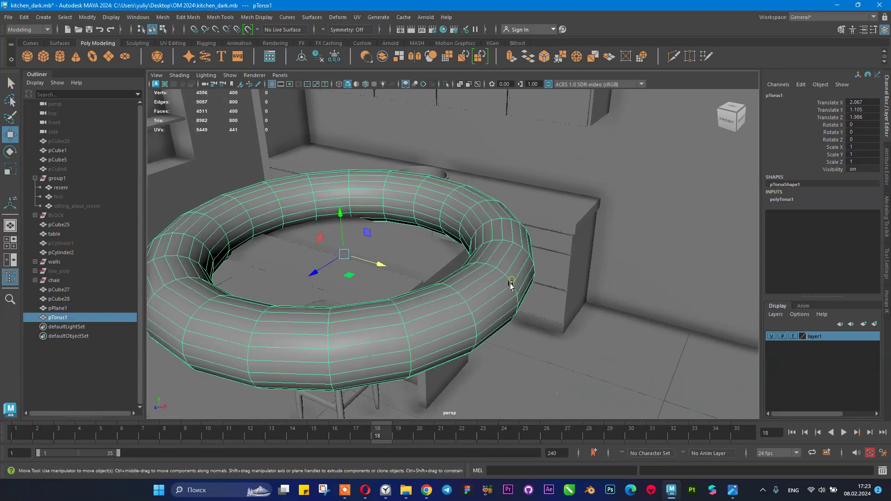
{"action": "middle_click_drag", "start_coordinate": [532, 275], "coordinate": [586, 268], "text": "alt"}
{"action": "scroll", "coordinate": [586, 269], "scroll_direction": "up", "scroll_amount": 1}
{"action": "double_click", "coordinate": [780, 199]}
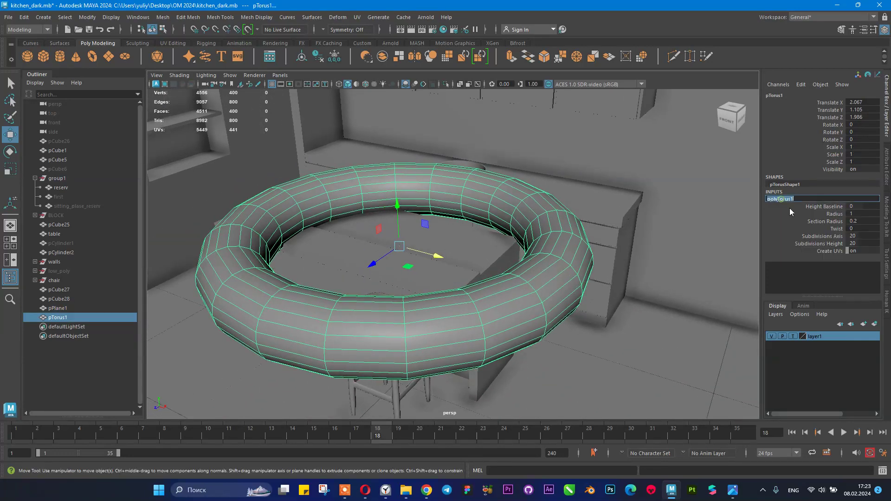
{"action": "left_click", "coordinate": [825, 221]}
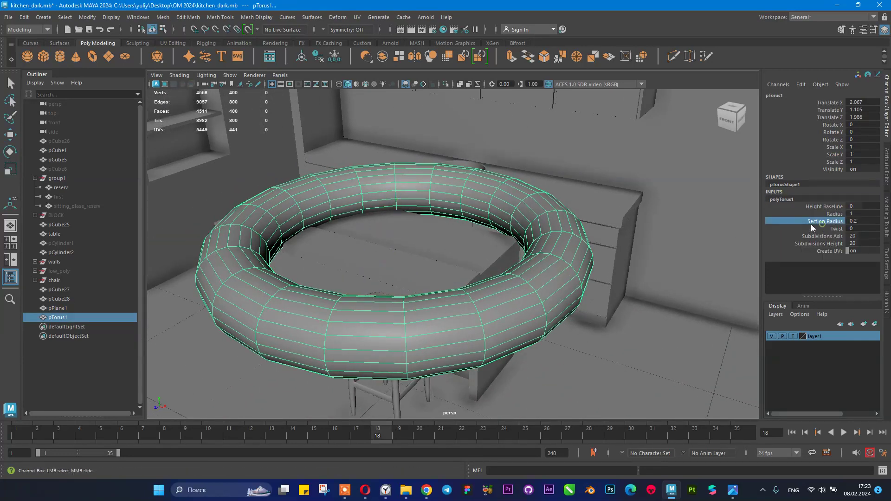
{"action": "middle_click_drag", "start_coordinate": [650, 219], "coordinate": [628, 216]}
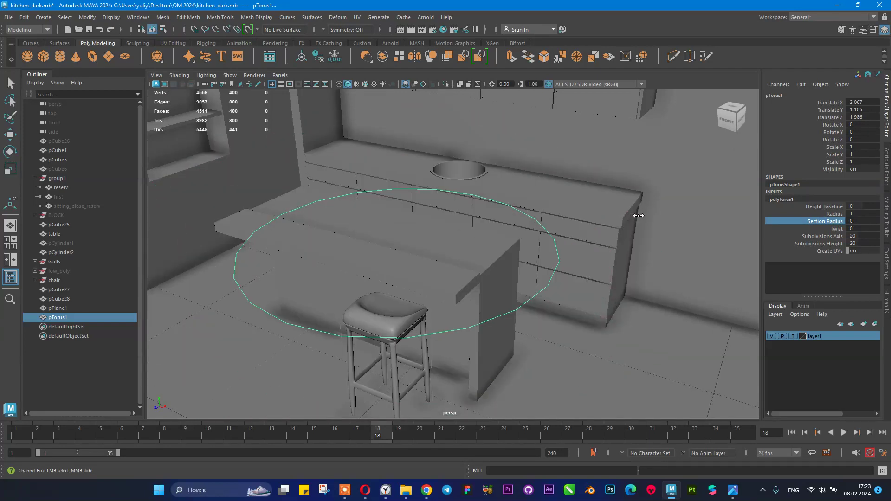
{"action": "middle_click_drag", "start_coordinate": [648, 216], "coordinate": [651, 217]}
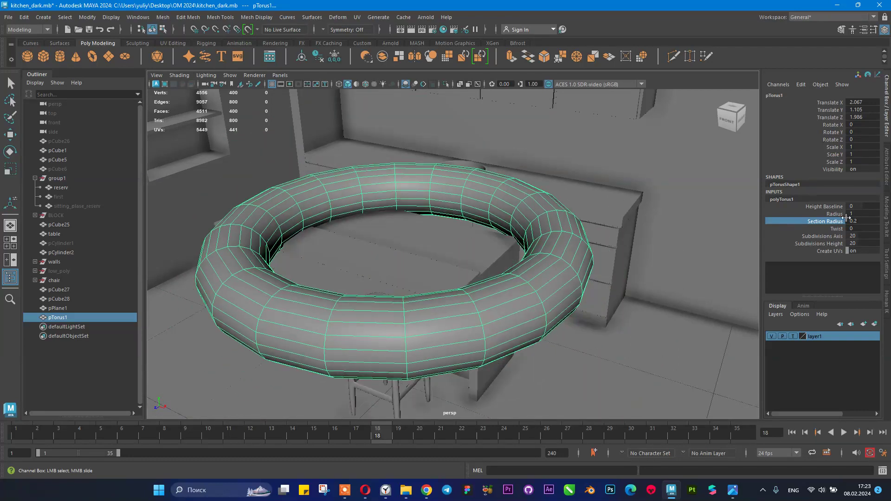
- Set the torus's Section Radius to 0.1 and view the thinner ring above the table
{"action": "double_click", "coordinate": [861, 221]}
{"action": "type", "text": "0.1"}
{"action": "key", "text": "Return"}
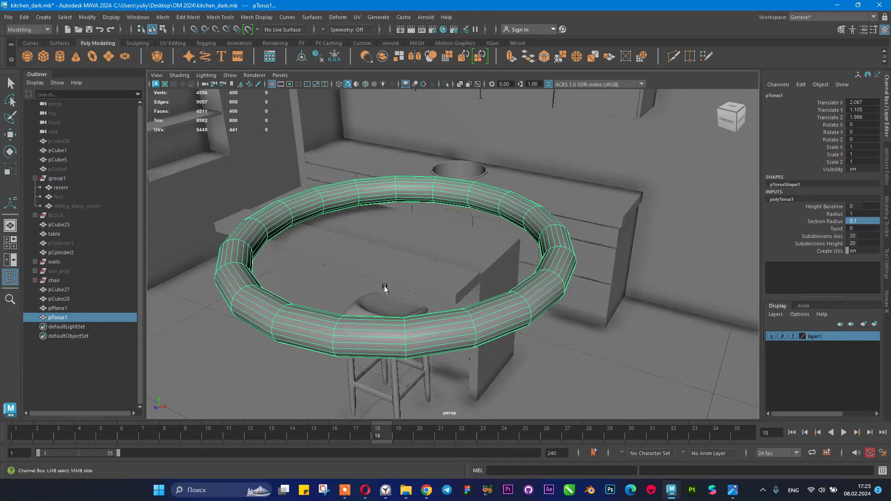
{"action": "left_click_drag", "start_coordinate": [483, 251], "coordinate": [446, 251], "text": "alt"}
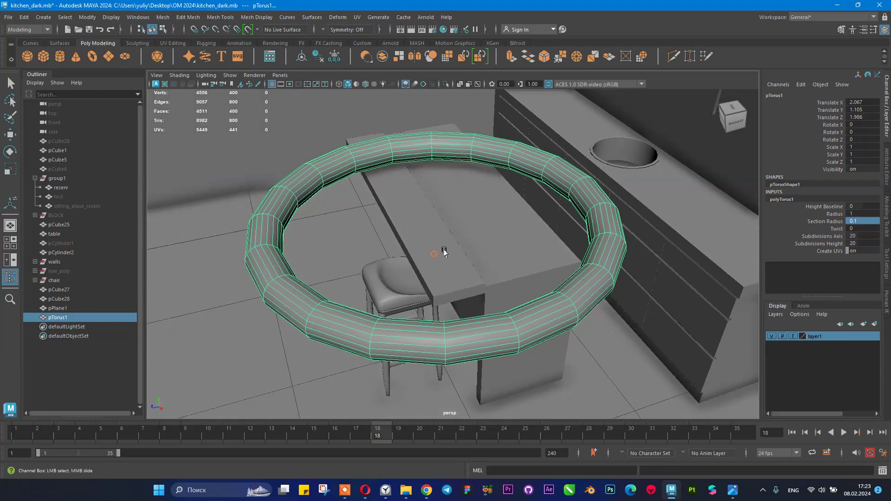
{"action": "left_click", "coordinate": [205, 75]}
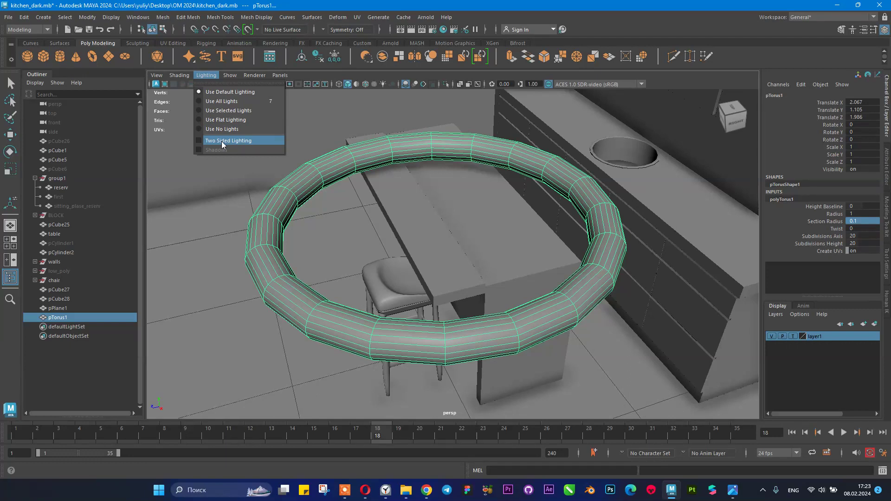
{"action": "left_click", "coordinate": [205, 75]}
- Scale the torus down uniformly to about 0.146
{"action": "key", "text": "w"}
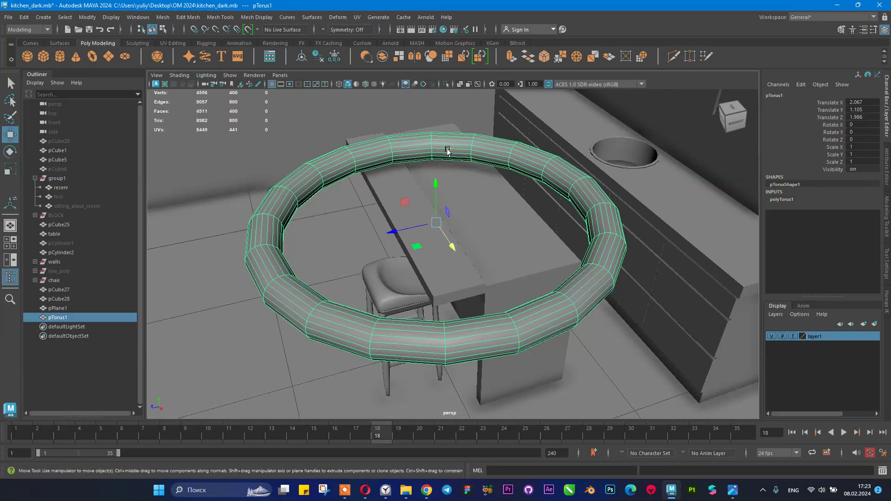
{"action": "key", "text": "r"}
{"action": "left_click_drag", "start_coordinate": [437, 223], "coordinate": [255, 224]}
{"action": "left_click_drag", "start_coordinate": [357, 218], "coordinate": [379, 181], "text": "alt"}
{"action": "right_click_drag", "start_coordinate": [392, 208], "coordinate": [582, 292], "text": "alt"}
{"action": "left_click_drag", "start_coordinate": [583, 293], "coordinate": [488, 299], "text": "alt"}
{"action": "scroll", "coordinate": [487, 299], "scroll_direction": "up", "scroll_amount": 5}
{"action": "left_click_drag", "start_coordinate": [442, 191], "coordinate": [497, 278]}
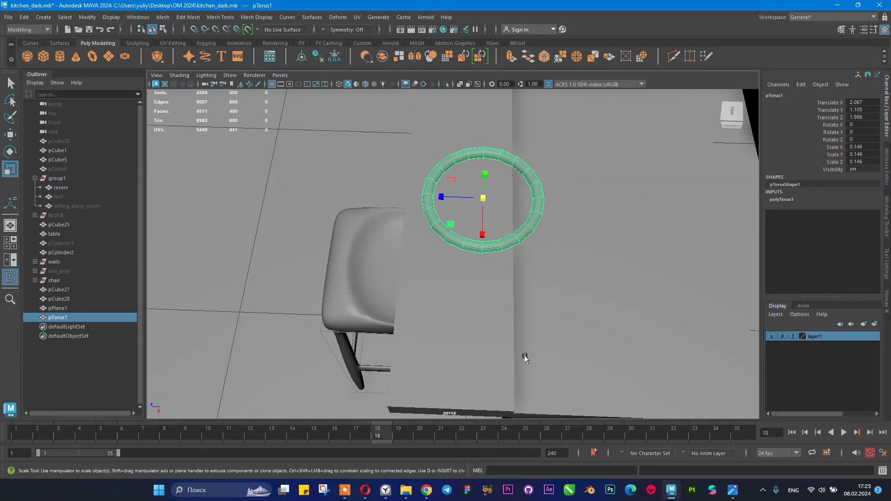
- Stand the torus upright by setting its Rotate Z to -90
{"action": "left_click_drag", "start_coordinate": [509, 247], "coordinate": [504, 214], "text": "alt"}
{"action": "key", "text": "e"}
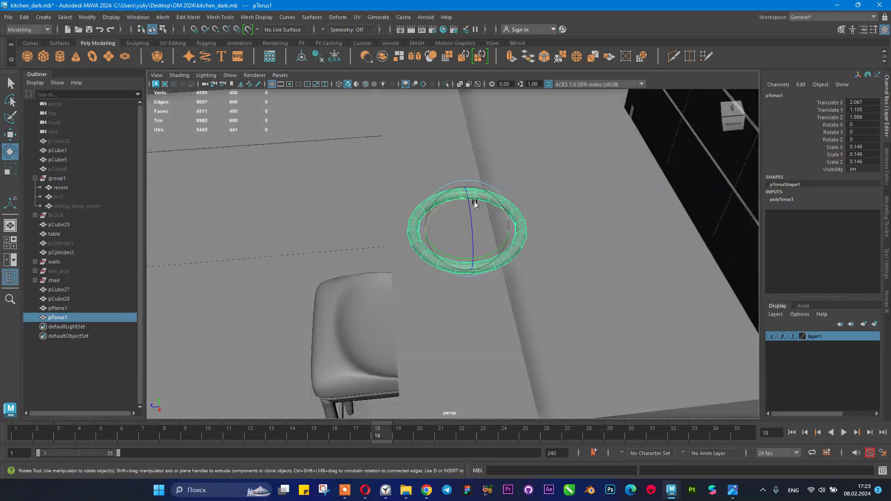
{"action": "left_click_drag", "start_coordinate": [467, 215], "coordinate": [467, 243]}
{"action": "left_click", "coordinate": [864, 140]}
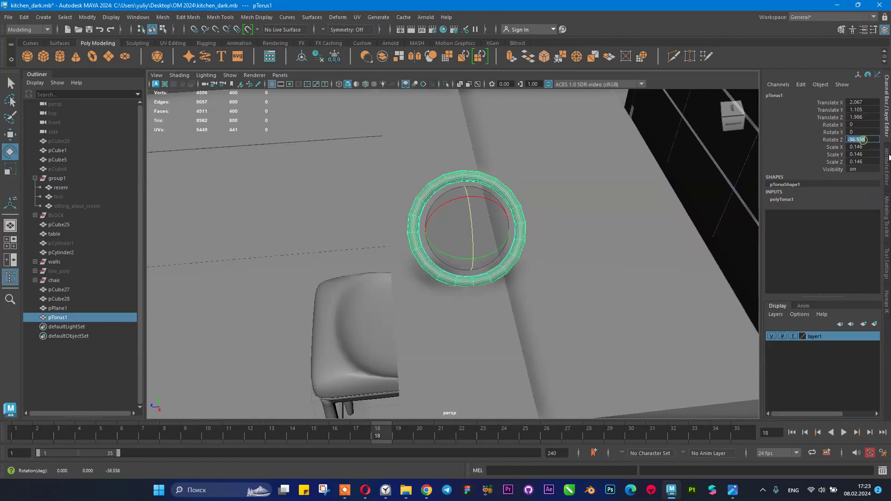
{"action": "key", "text": "Return"}
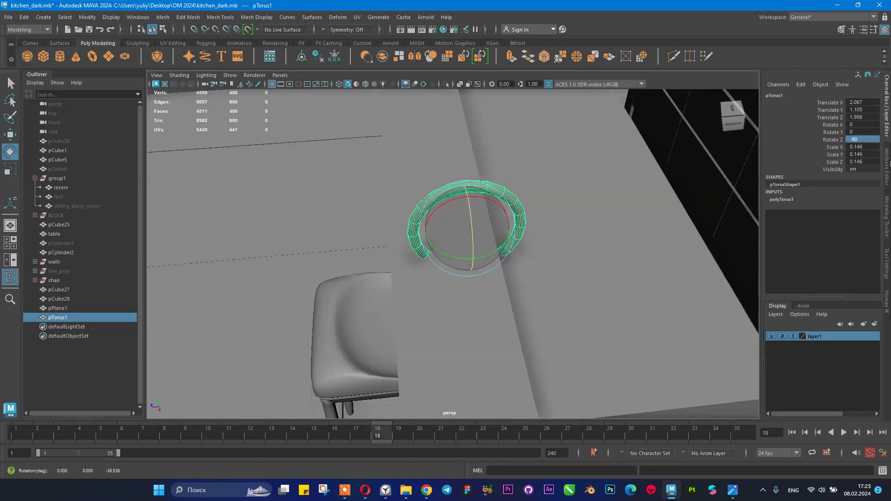
- Move the torus along Z to about 0.188, from the table over to the sink counter
{"action": "left_click_drag", "start_coordinate": [563, 215], "coordinate": [592, 232], "text": "alt"}
{"action": "middle_click_drag", "start_coordinate": [592, 232], "coordinate": [446, 221], "text": "alt"}
{"action": "scroll", "coordinate": [450, 219], "scroll_direction": "down", "scroll_amount": 6}
{"action": "scroll", "coordinate": [450, 220], "scroll_direction": "down", "scroll_amount": 2}
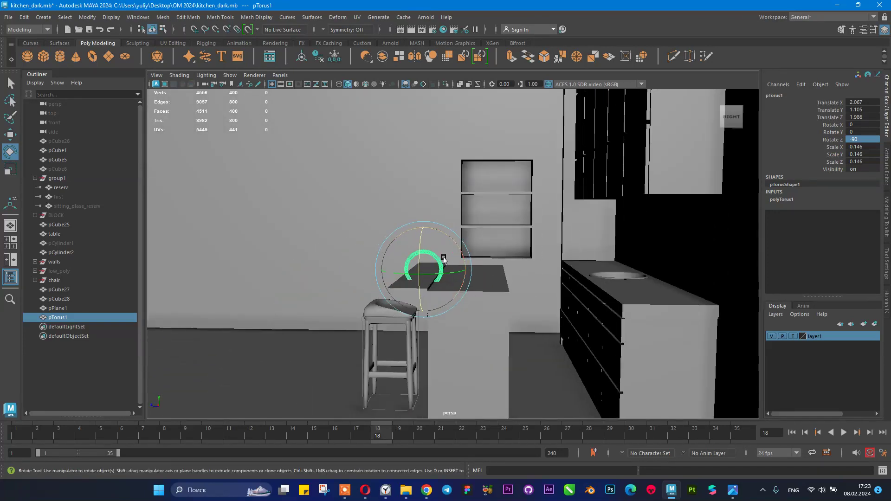
{"action": "key", "text": "w"}
{"action": "left_click_drag", "start_coordinate": [389, 270], "coordinate": [602, 270]}
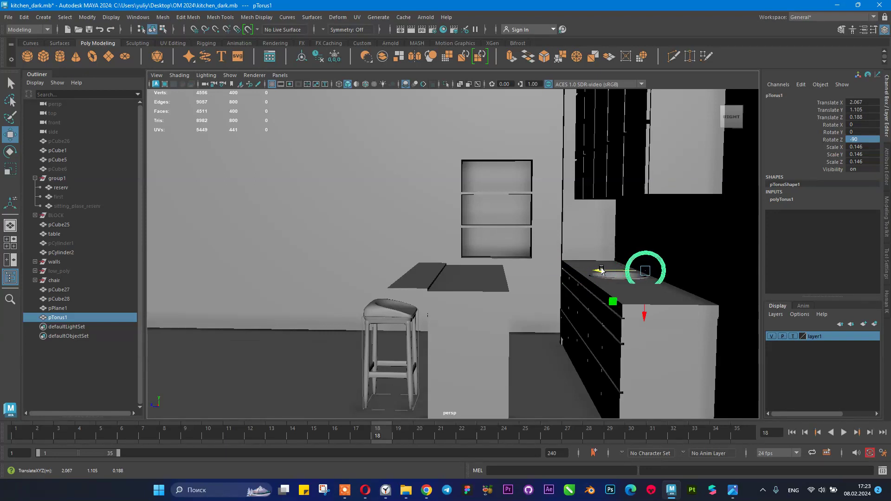
- Show the hidden BLOCK group, expand it and select pCube19, the tall block on the sink counter
{"action": "left_click", "coordinate": [67, 216]}
{"action": "key", "text": "shift+h"}
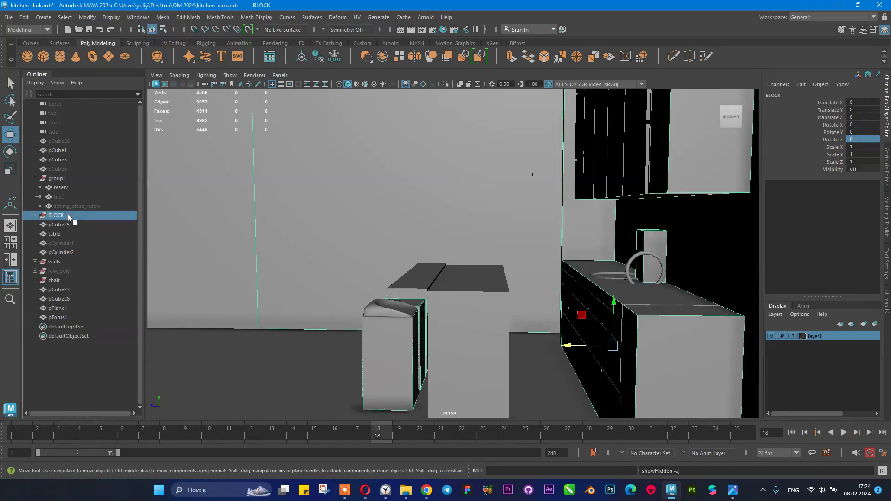
{"action": "left_click", "coordinate": [35, 215]}
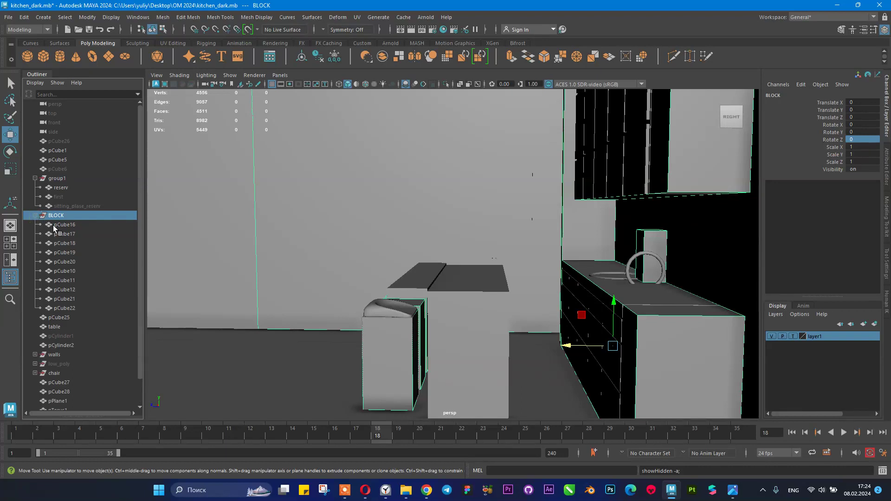
{"action": "left_click", "coordinate": [53, 225]}
{"action": "left_click", "coordinate": [60, 243]}
{"action": "left_click", "coordinate": [65, 252]}
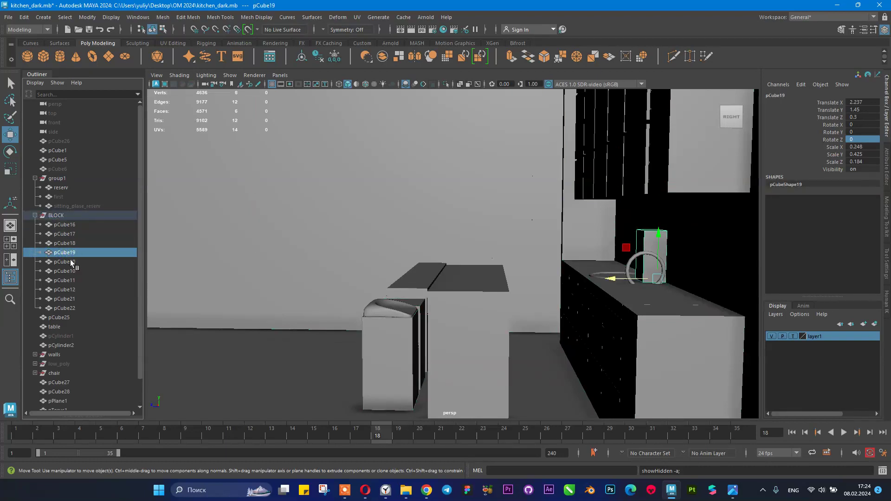
- Take pCube19 out of BLOCK to the top level of the scene, and hide the BLOCK group again
{"action": "middle_click_drag", "start_coordinate": [72, 256], "coordinate": [65, 212]}
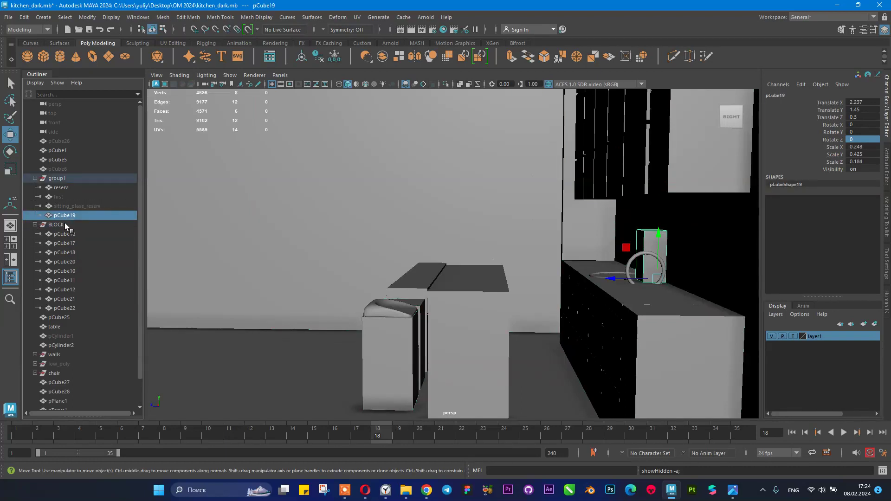
{"action": "left_click", "coordinate": [64, 225]}
{"action": "key", "text": "ctrl+h"}
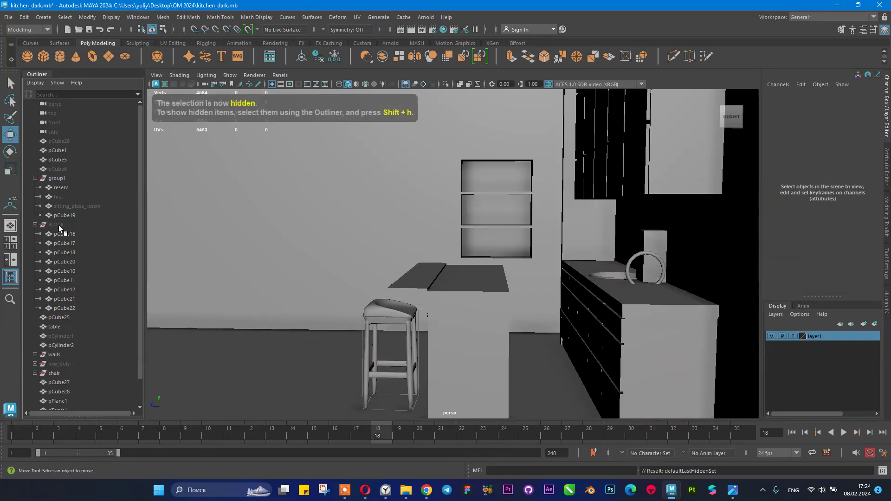
{"action": "left_click", "coordinate": [36, 224]}
{"action": "left_click", "coordinate": [60, 216]}
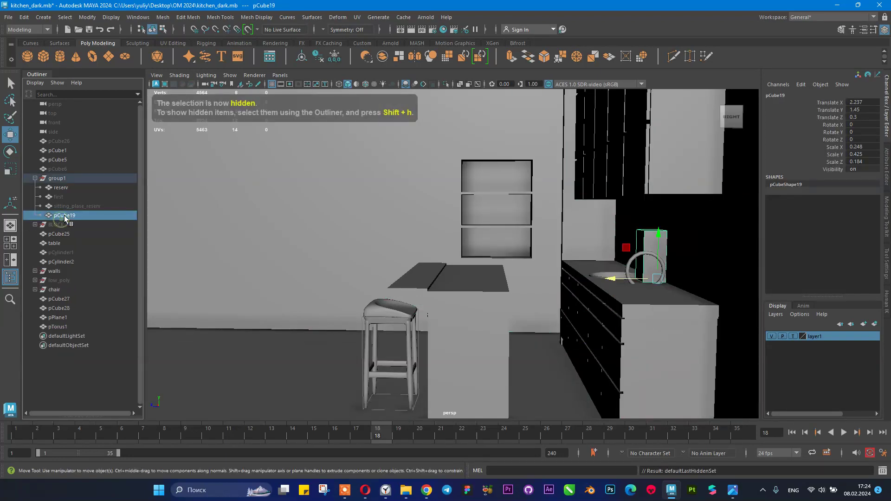
{"action": "middle_click_drag", "start_coordinate": [45, 215], "coordinate": [68, 179]}
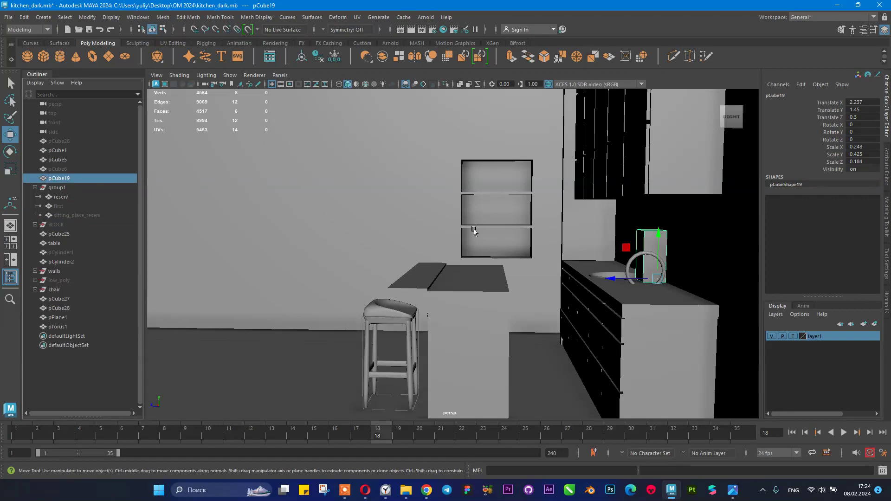
- Move the tall block pCube19 along X to about 1.886, so it stands behind the sink
{"action": "middle_click_drag", "start_coordinate": [494, 209], "coordinate": [402, 201], "text": "alt"}
{"action": "scroll", "coordinate": [593, 260], "scroll_direction": "up", "scroll_amount": 5}
{"action": "scroll", "coordinate": [593, 263], "scroll_direction": "up", "scroll_amount": 3}
{"action": "left_click_drag", "start_coordinate": [612, 250], "coordinate": [664, 269], "text": "alt"}
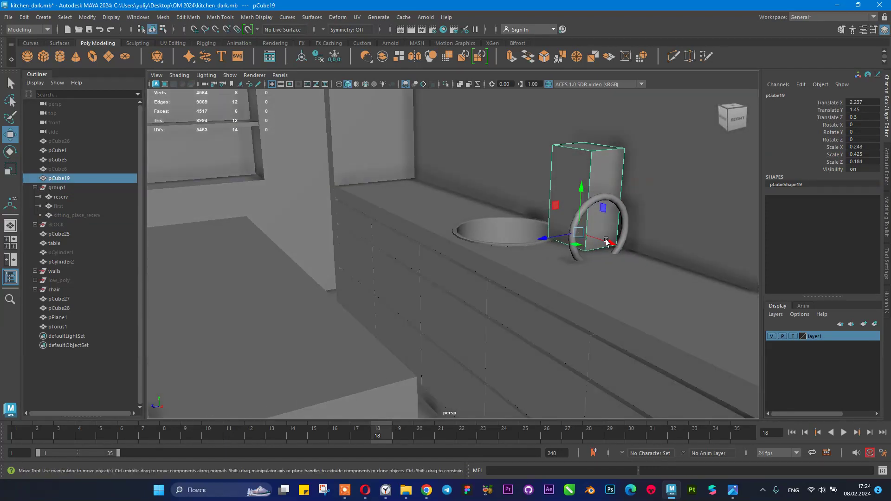
{"action": "left_click", "coordinate": [522, 242]}
{"action": "left_click", "coordinate": [576, 185]}
{"action": "left_click_drag", "start_coordinate": [597, 241], "coordinate": [557, 227]}
- Move the torus to the upper part of the tall block, at about X 1.604, Y 1.291 and Z 0.12
{"action": "left_click", "coordinate": [622, 235]}
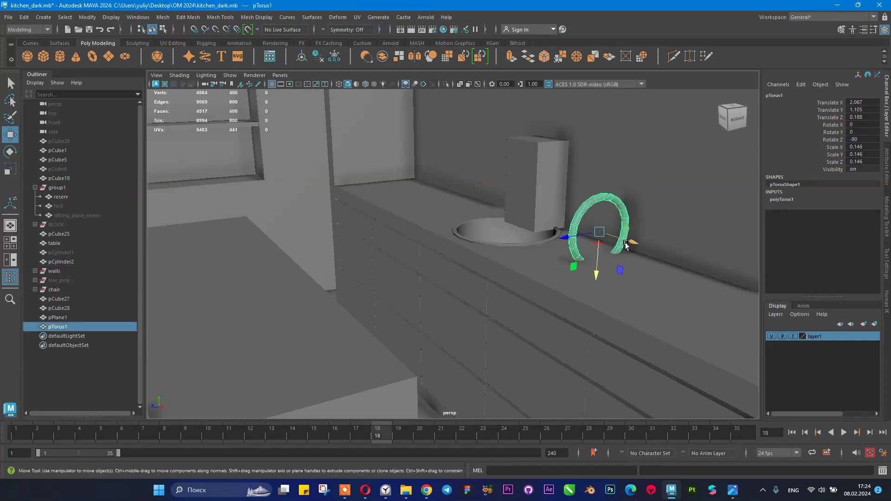
{"action": "left_click_drag", "start_coordinate": [624, 249], "coordinate": [514, 210]}
{"action": "middle_click_drag", "start_coordinate": [514, 210], "coordinate": [376, 212], "text": "alt"}
{"action": "right_click_drag", "start_coordinate": [376, 212], "coordinate": [608, 281], "text": "alt"}
{"action": "left_click_drag", "start_coordinate": [494, 240], "coordinate": [495, 176]}
{"action": "middle_click_drag", "start_coordinate": [485, 231], "coordinate": [451, 289], "text": "alt"}
{"action": "left_click_drag", "start_coordinate": [441, 292], "coordinate": [440, 273]}
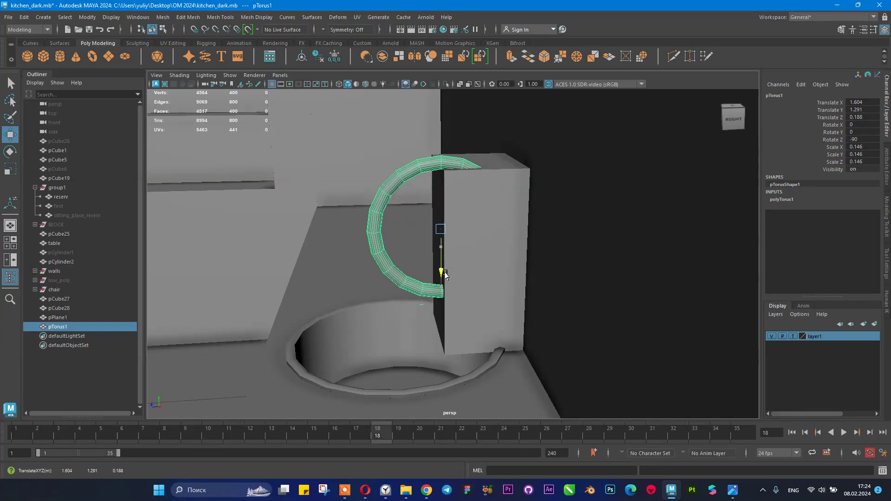
{"action": "left_click_drag", "start_coordinate": [396, 230], "coordinate": [414, 229]}
- Scale the torus down to about 0.114 and raise it to about Y 1.33 near the block's top
{"action": "middle_click_drag", "start_coordinate": [413, 248], "coordinate": [370, 269], "text": "alt"}
{"action": "right_click_drag", "start_coordinate": [487, 287], "coordinate": [457, 210], "text": "alt"}
{"action": "key", "text": "r"}
{"action": "mouse_move", "coordinate": [395, 246]}
{"action": "left_mouse_down"}
{"action": "mouse_move", "coordinate": [360, 252]}
{"action": "mouse_move", "coordinate": [394, 245]}
{"action": "left_mouse_up"}
{"action": "key", "text": "w"}
{"action": "left_click", "coordinate": [338, 84]}
{"action": "left_click_drag", "start_coordinate": [409, 286], "coordinate": [412, 260]}
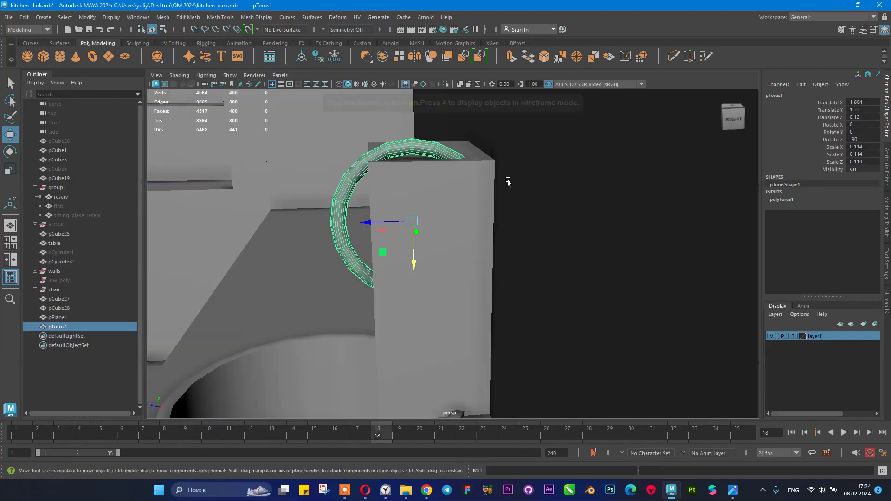
{"action": "key", "text": "5"}
- Reduce the torus's Radius to 0.6 and shift it along Z to about 0.102, inside the block
{"action": "left_click", "coordinate": [790, 200]}
{"action": "left_click", "coordinate": [818, 222]}
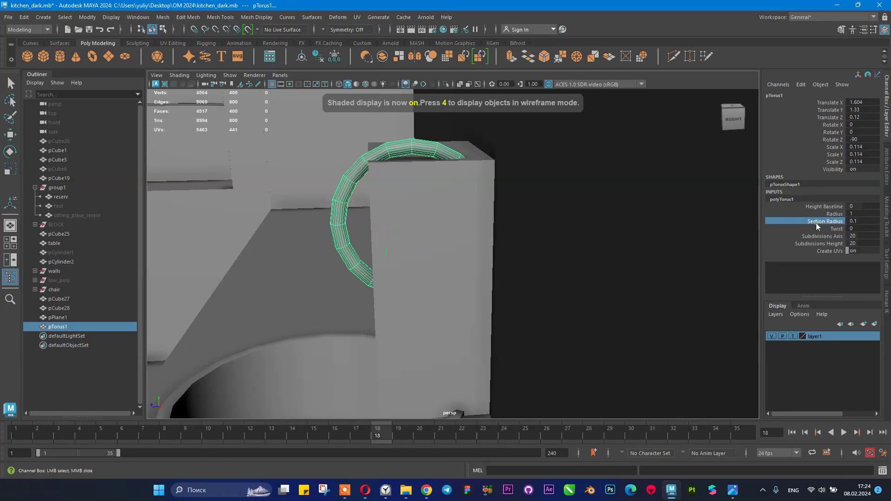
{"action": "left_click", "coordinate": [795, 213]}
{"action": "middle_click_drag", "start_coordinate": [597, 200], "coordinate": [597, 197]}
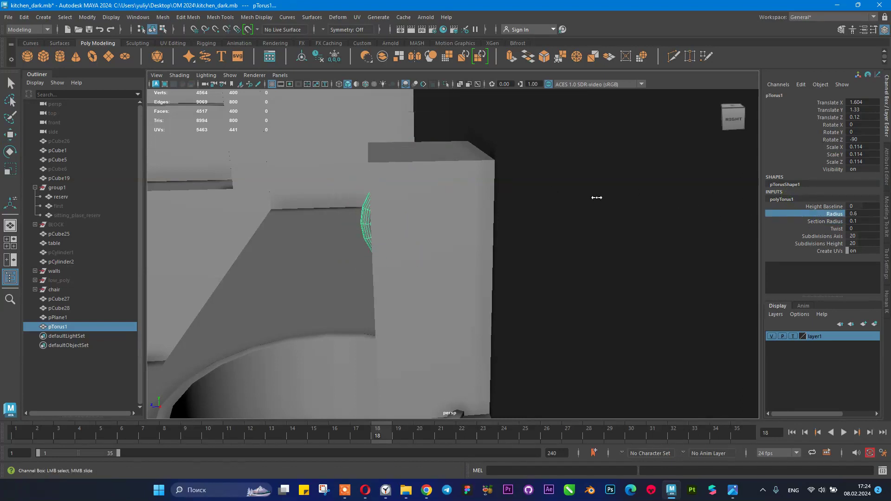
{"action": "key", "text": "w"}
{"action": "left_click_drag", "start_coordinate": [375, 221], "coordinate": [388, 221]}
{"action": "mouse_move", "coordinate": [418, 209]}
{"action": "left_mouse_down", "text": "alt"}
{"action": "mouse_move", "coordinate": [441, 198]}
{"action": "mouse_move", "coordinate": [471, 201]}
{"action": "mouse_move", "coordinate": [400, 204]}
{"action": "left_mouse_up", "text": "alt"}
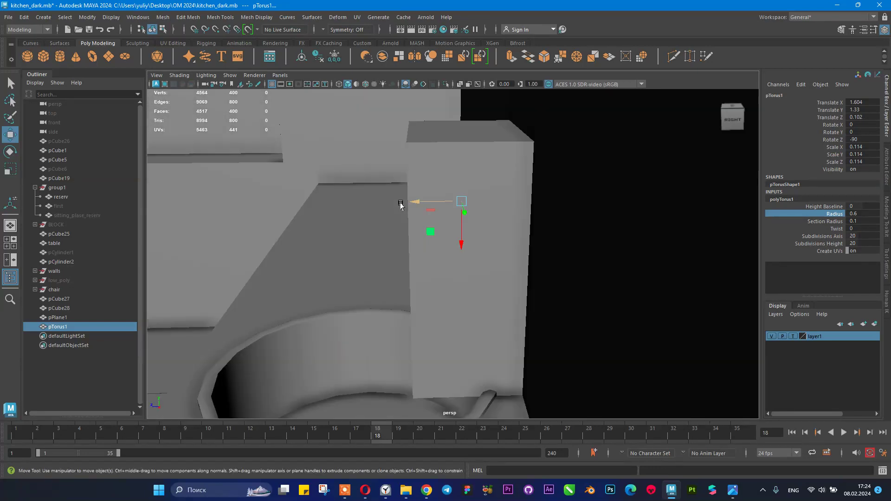
- Isolate the tall block and the torus, display them in wireframe and select only the torus
{"action": "left_click", "coordinate": [473, 149]}
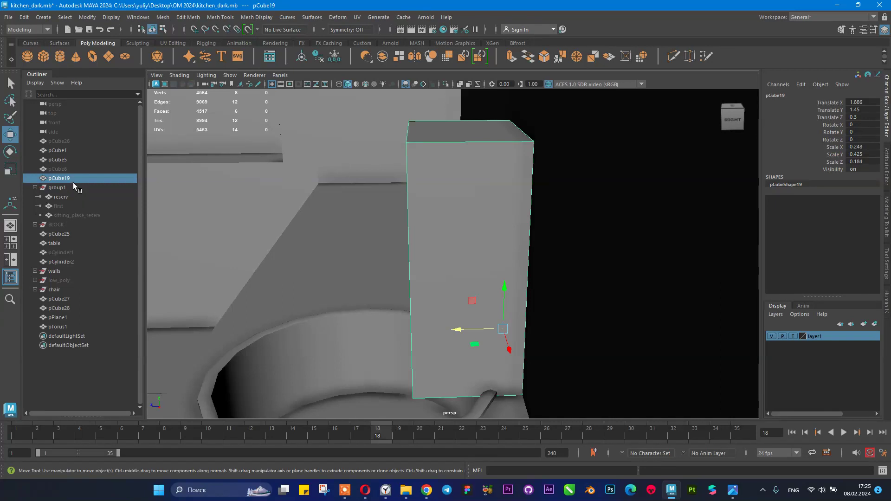
{"action": "left_click", "coordinate": [88, 326], "text": "ctrl"}
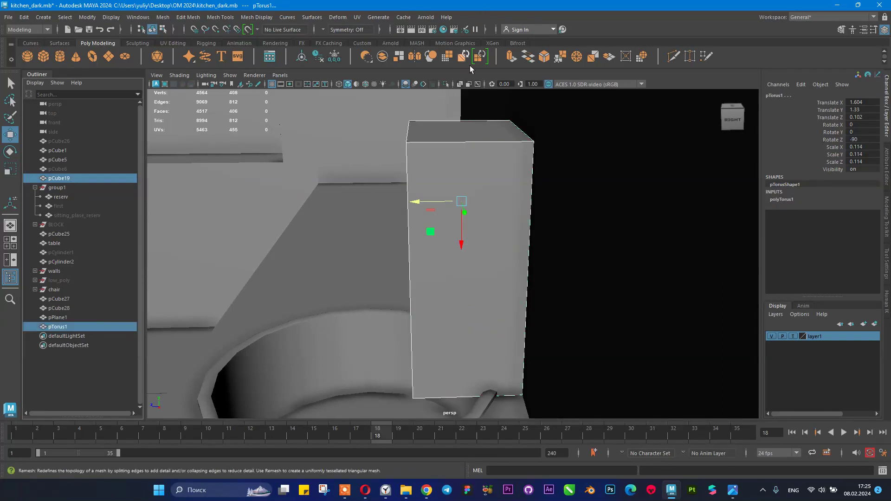
{"action": "left_click", "coordinate": [444, 83]}
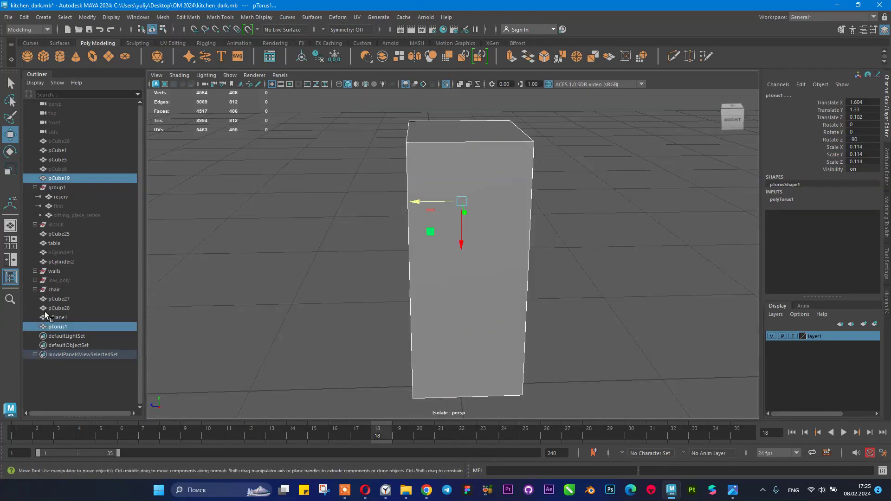
{"action": "left_click", "coordinate": [59, 327]}
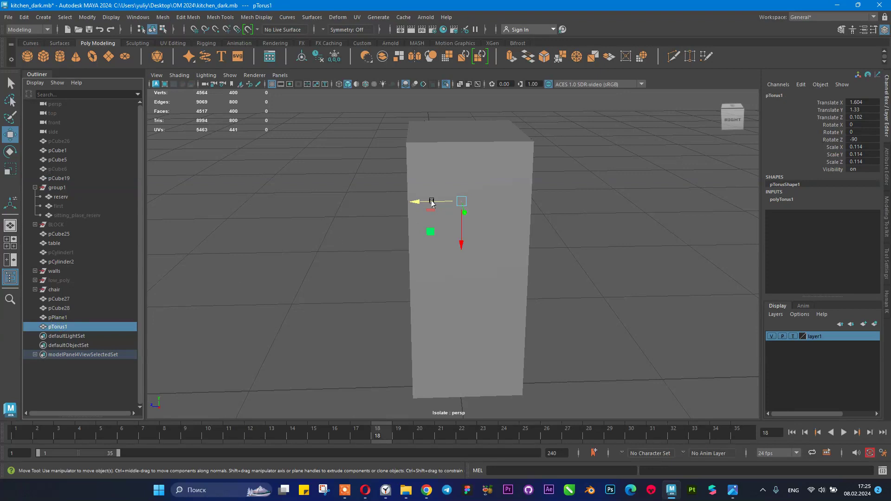
{"action": "left_click", "coordinate": [339, 84]}
{"action": "left_click_drag", "start_coordinate": [473, 168], "coordinate": [448, 172], "text": "alt"}
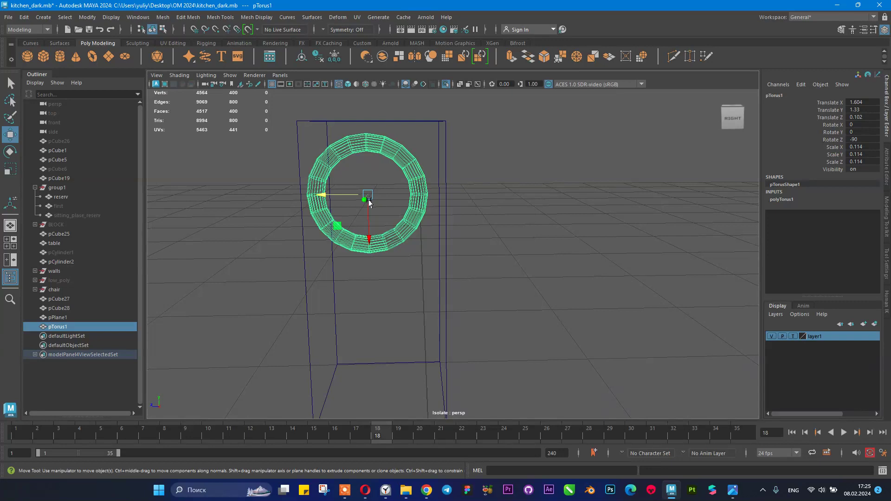
- Shift the torus to about Z 0.095 and enlarge it to a scale of about 0.137 to fit the block's width
{"action": "left_click_drag", "start_coordinate": [331, 196], "coordinate": [394, 201]}
{"action": "key", "text": "r"}
{"action": "left_click_drag", "start_coordinate": [486, 210], "coordinate": [366, 197], "text": "alt"}
{"action": "scroll", "coordinate": [369, 199], "scroll_direction": "down", "scroll_amount": 5}
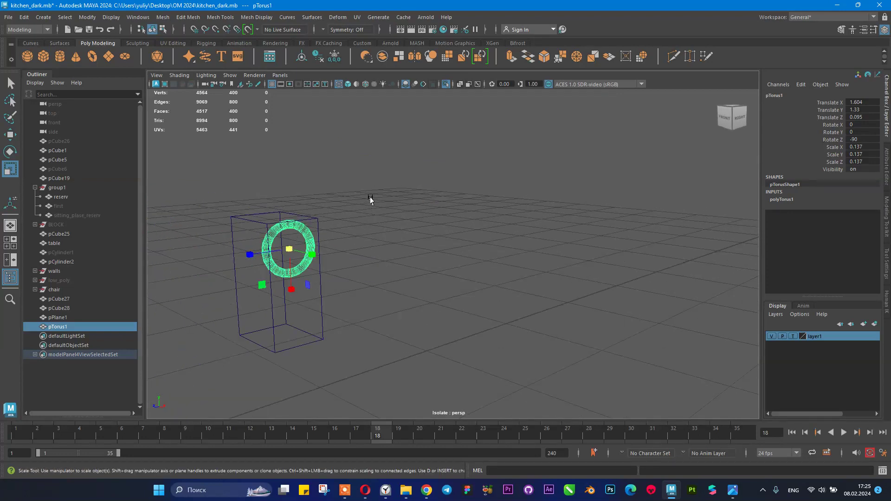
{"action": "middle_click_drag", "start_coordinate": [370, 200], "coordinate": [432, 202]}
{"action": "key", "text": "ctrl+z"}
- Move the torus along X to about 1.524
{"action": "left_click_drag", "start_coordinate": [403, 213], "coordinate": [346, 211], "text": "alt"}
{"action": "key", "text": "f"}
{"action": "scroll", "coordinate": [476, 211], "scroll_direction": "down", "scroll_amount": 5}
{"action": "left_click_drag", "start_coordinate": [440, 189], "coordinate": [504, 222], "text": "alt"}
{"action": "key", "text": "w"}
{"action": "left_click_drag", "start_coordinate": [488, 254], "coordinate": [388, 221]}
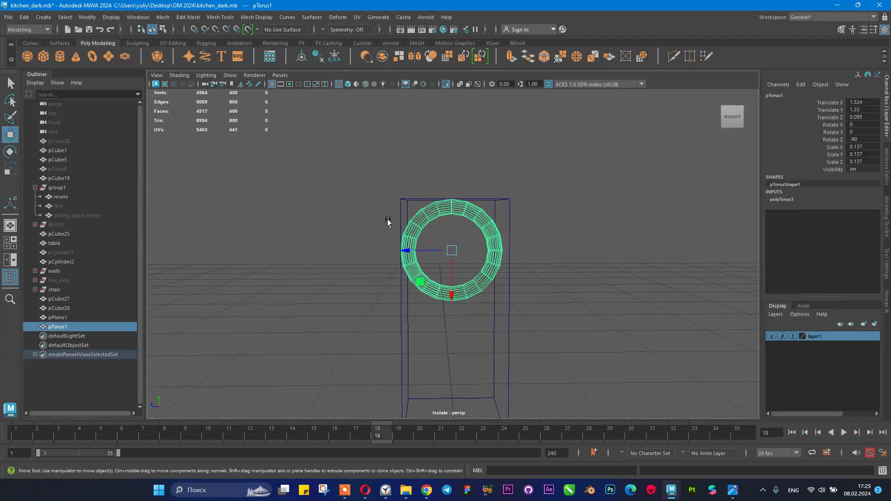
- Check the kitchen reference photo and set the torus's Section Radius to 0.05
{"action": "left_click", "coordinate": [730, 497]}
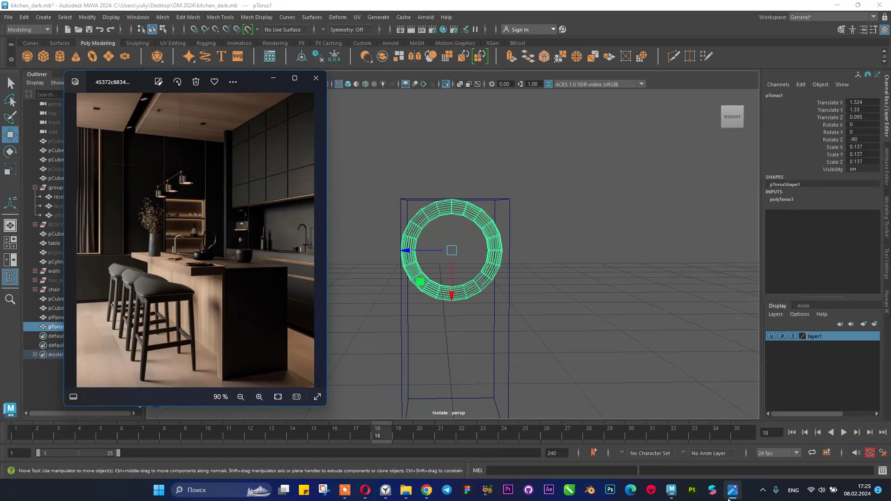
{"action": "left_click", "coordinate": [731, 494]}
{"action": "left_click", "coordinate": [795, 200]}
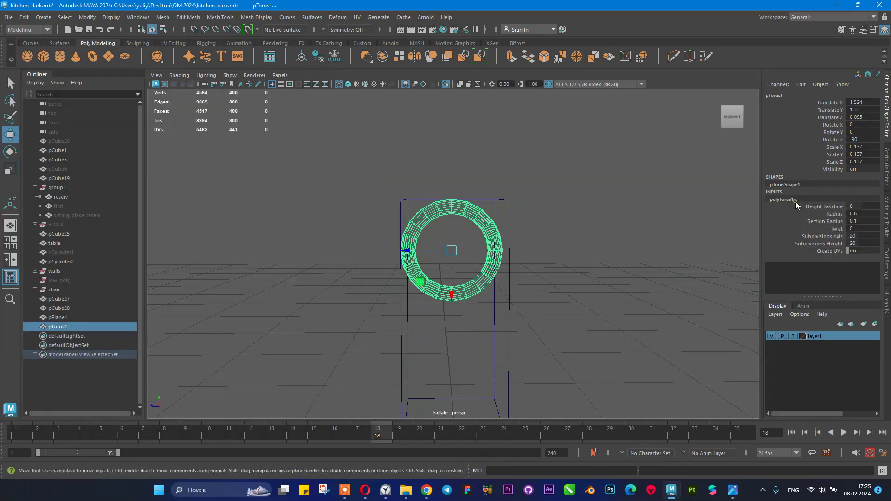
{"action": "left_click", "coordinate": [827, 222]}
{"action": "middle_click_drag", "start_coordinate": [632, 215], "coordinate": [632, 215]}
{"action": "double_click", "coordinate": [860, 222]}
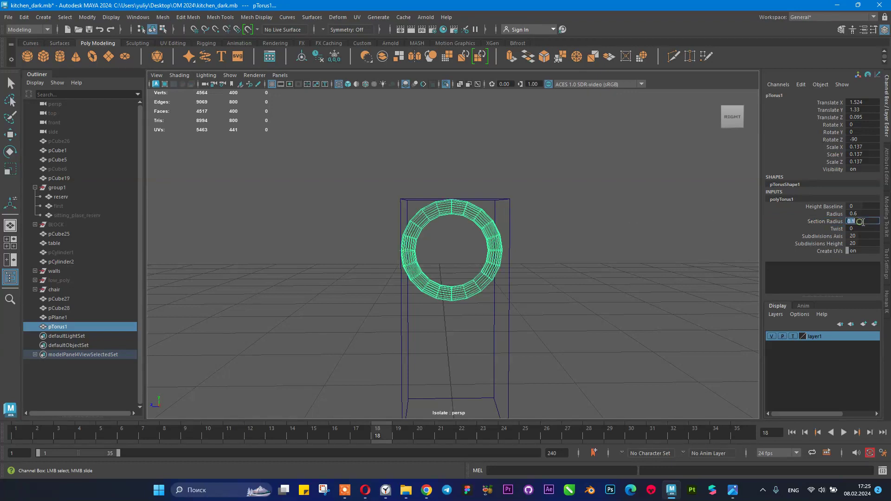
{"action": "type", "text": "0.05"}
{"action": "key", "text": "Return"}
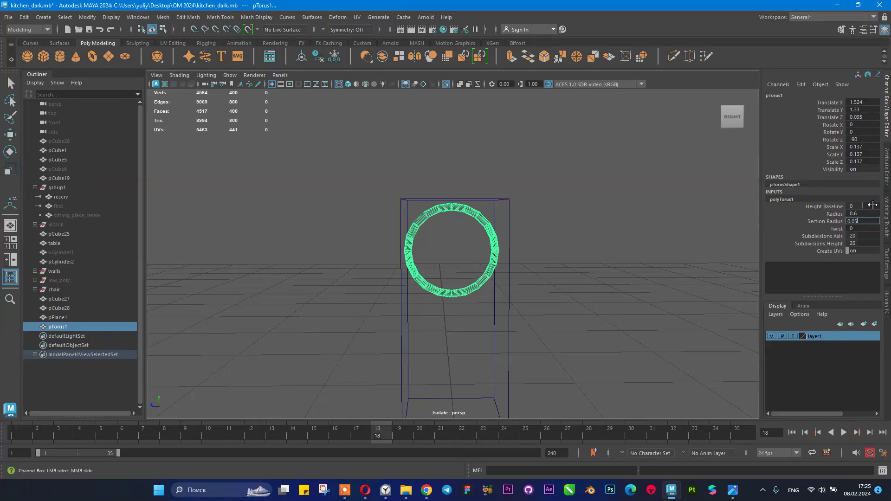
- Thicken the torus by setting its Section Radius to 0.07
{"action": "key", "text": "Return"}
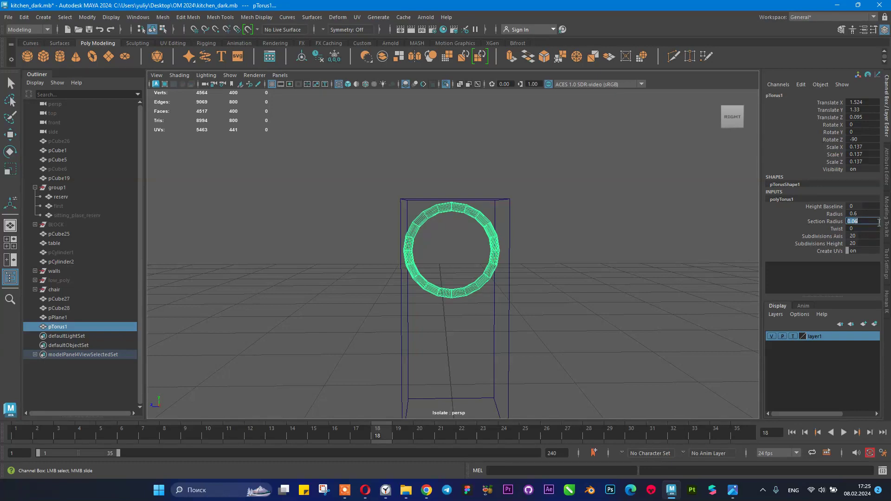
{"action": "type", "text": "0.07"}
{"action": "key", "text": "Return"}
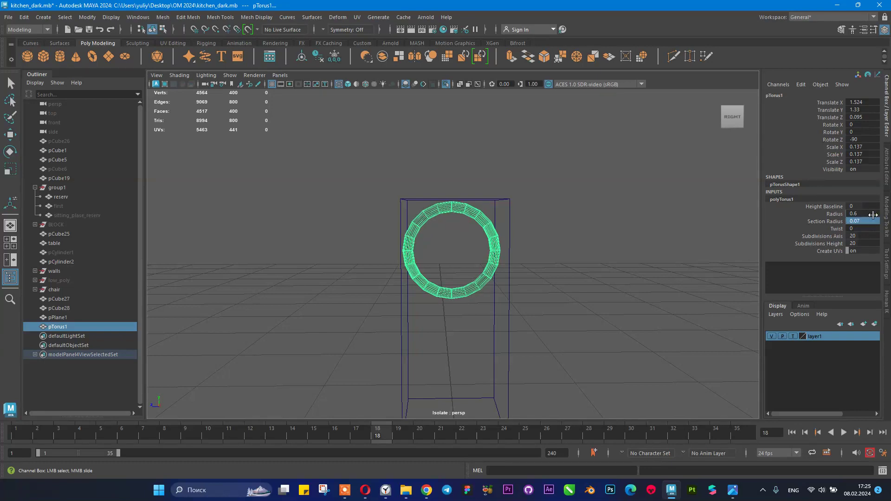
{"action": "left_click_drag", "start_coordinate": [535, 233], "coordinate": [586, 206], "text": "alt"}
{"action": "left_click_drag", "start_coordinate": [533, 213], "coordinate": [433, 135], "text": "alt"}
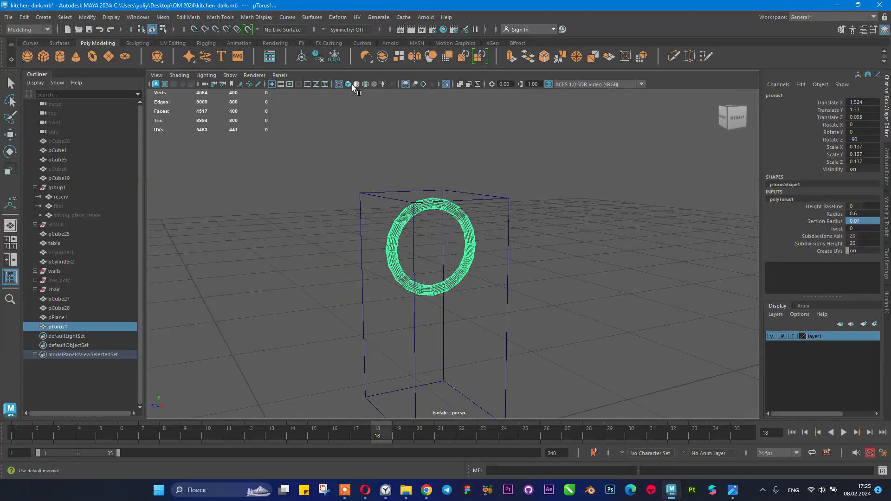
- Turn off isolation, switch to shaded display and hide the tall placeholder block
{"action": "left_click", "coordinate": [480, 196]}
{"action": "key", "text": "w"}
{"action": "left_click", "coordinate": [463, 219]}
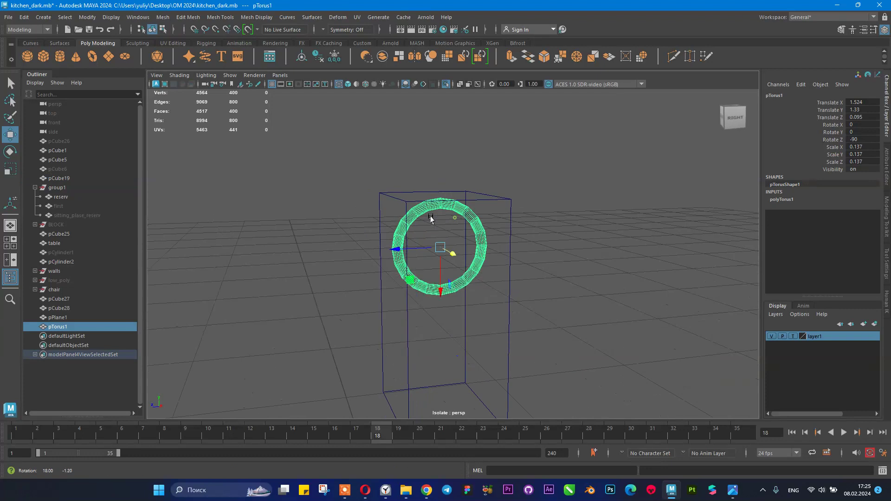
{"action": "left_click_drag", "start_coordinate": [463, 219], "coordinate": [449, 263], "text": "alt"}
{"action": "left_click", "coordinate": [445, 85]}
{"action": "left_click_drag", "start_coordinate": [460, 204], "coordinate": [492, 190], "text": "alt"}
{"action": "key", "text": "5"}
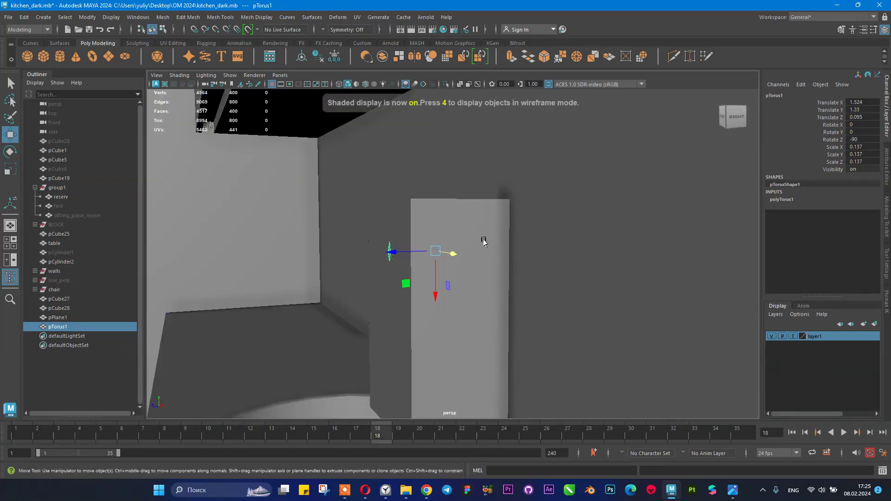
{"action": "left_click", "coordinate": [489, 226]}
{"action": "key", "text": "ctrl+h"}
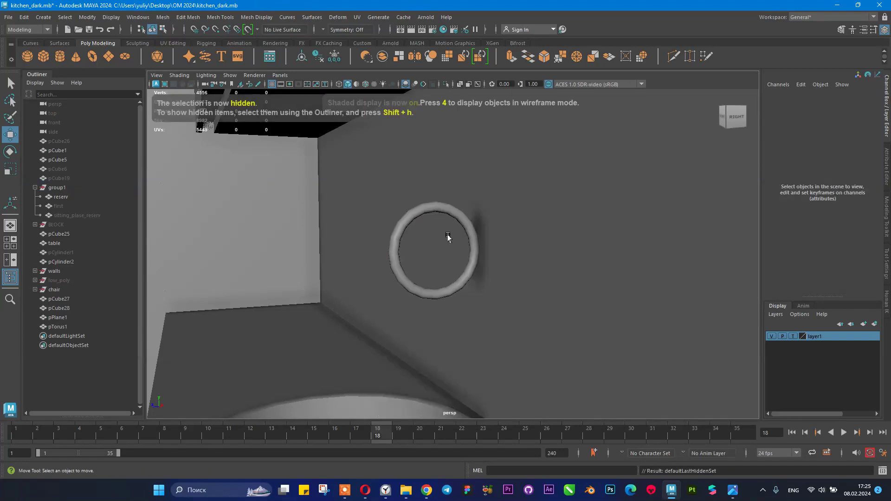
- Select the faces of the torus's lower half and delete them to leave an arch
{"action": "left_click", "coordinate": [453, 227]}
{"action": "middle_click_drag", "start_coordinate": [454, 225], "coordinate": [399, 200], "text": "alt"}
{"action": "left_click_drag", "start_coordinate": [399, 200], "coordinate": [357, 210], "text": "alt"}
{"action": "right_click_drag", "start_coordinate": [356, 211], "coordinate": [426, 243], "text": "alt"}
{"action": "right_click", "coordinate": [379, 203]}
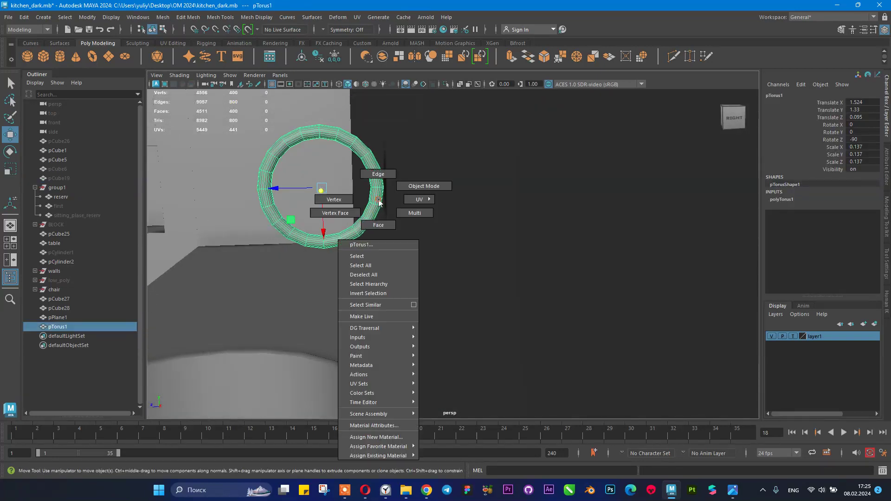
{"action": "left_click", "coordinate": [428, 253]}
{"action": "left_click_drag", "start_coordinate": [428, 252], "coordinate": [240, 200]}
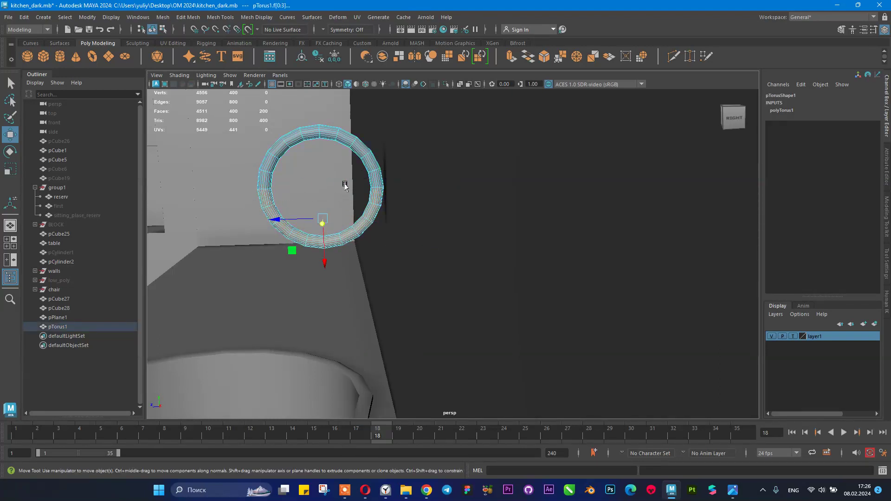
{"action": "key", "text": "Delete"}
- Extrude the open edge loop at the arch's wall-side end down to the countertop, with a Translate Y of about -0.336
{"action": "left_click_drag", "start_coordinate": [385, 170], "coordinate": [424, 160], "text": "alt"}
{"action": "right_click_drag", "start_coordinate": [344, 193], "coordinate": [341, 167]}
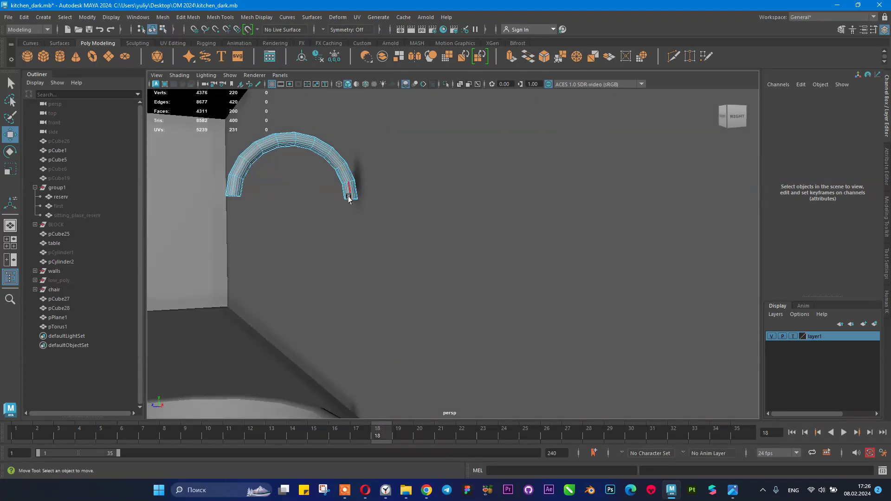
{"action": "double_click", "coordinate": [348, 200]}
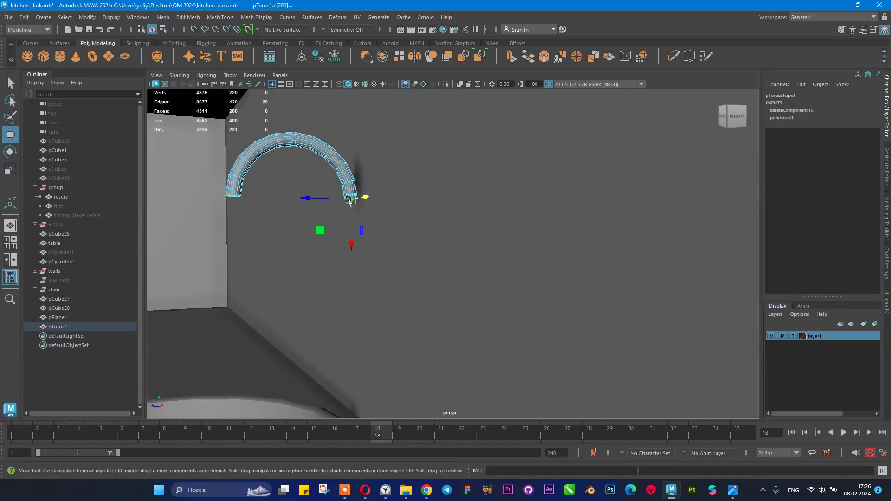
{"action": "left_click_drag", "start_coordinate": [406, 193], "coordinate": [344, 390], "text": "alt"}
{"action": "left_click", "coordinate": [512, 56]}
{"action": "left_click", "coordinate": [422, 146]}
{"action": "middle_click_drag", "start_coordinate": [348, 274], "coordinate": [340, 168], "text": "alt"}
{"action": "left_click_drag", "start_coordinate": [335, 231], "coordinate": [322, 235], "text": "alt"}
{"action": "mouse_move", "coordinate": [327, 240]}
{"action": "right_mouse_down", "text": "alt"}
{"action": "mouse_move", "coordinate": [346, 249]}
{"action": "mouse_move", "coordinate": [327, 246]}
{"action": "right_mouse_up", "text": "alt"}
{"action": "left_click_drag", "start_coordinate": [360, 249], "coordinate": [410, 253], "text": "alt"}
{"action": "right_click_drag", "start_coordinate": [233, 227], "coordinate": [206, 223], "text": "alt"}
{"action": "middle_click_drag", "start_coordinate": [271, 228], "coordinate": [282, 270], "text": "alt"}
- Extrude the open edge loop at the arch's spout end slightly downward along the world axis and return to object mode
{"action": "right_click_drag", "start_coordinate": [361, 182], "coordinate": [400, 149]}
{"action": "left_click_drag", "start_coordinate": [404, 161], "coordinate": [476, 184], "text": "alt"}
{"action": "right_click_drag", "start_coordinate": [507, 205], "coordinate": [560, 225], "text": "alt"}
{"action": "right_click_drag", "start_coordinate": [471, 182], "coordinate": [472, 152]}
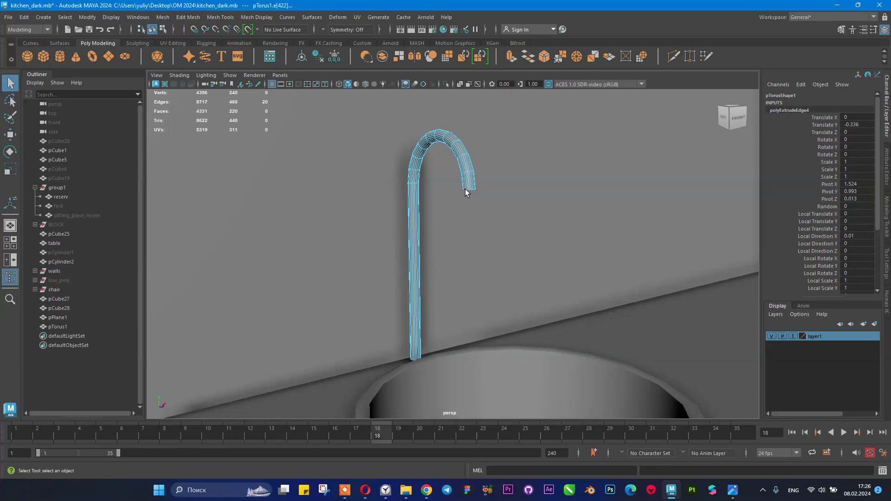
{"action": "left_click", "coordinate": [512, 56]}
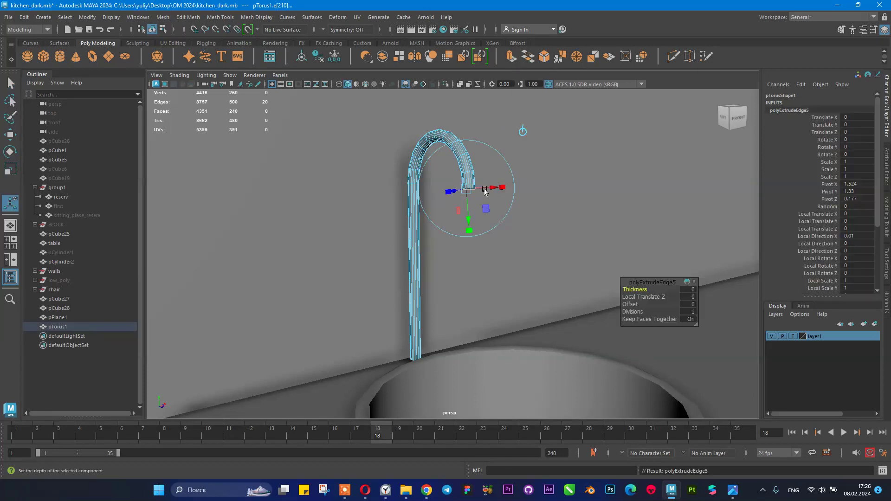
{"action": "left_click_drag", "start_coordinate": [472, 211], "coordinate": [349, 223]}
{"action": "key", "text": "ctrl+z"}
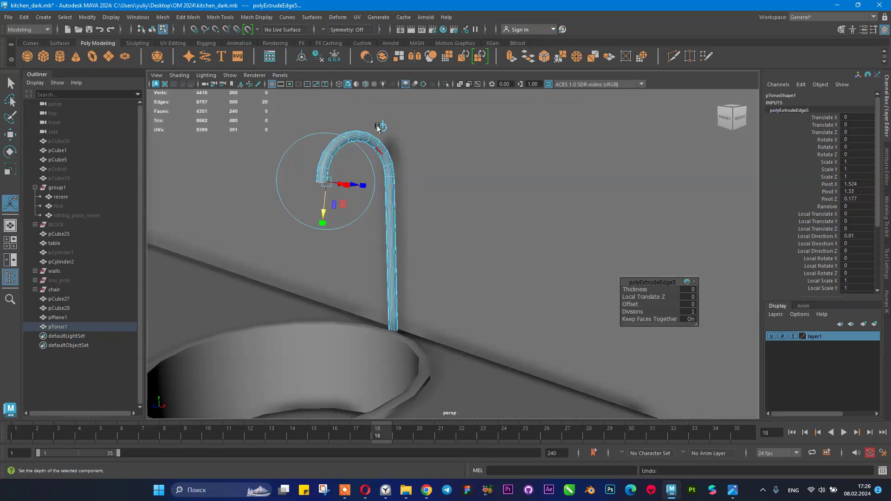
{"action": "left_click", "coordinate": [380, 126]}
{"action": "left_click_drag", "start_coordinate": [318, 151], "coordinate": [316, 173]}
{"action": "left_click_drag", "start_coordinate": [406, 203], "coordinate": [382, 180], "text": "alt"}
{"action": "right_click_drag", "start_coordinate": [392, 156], "coordinate": [419, 141]}
- Select the faucet and compare its shape with the faucet in the dark kitchen reference photo
{"action": "left_click", "coordinate": [280, 166]}
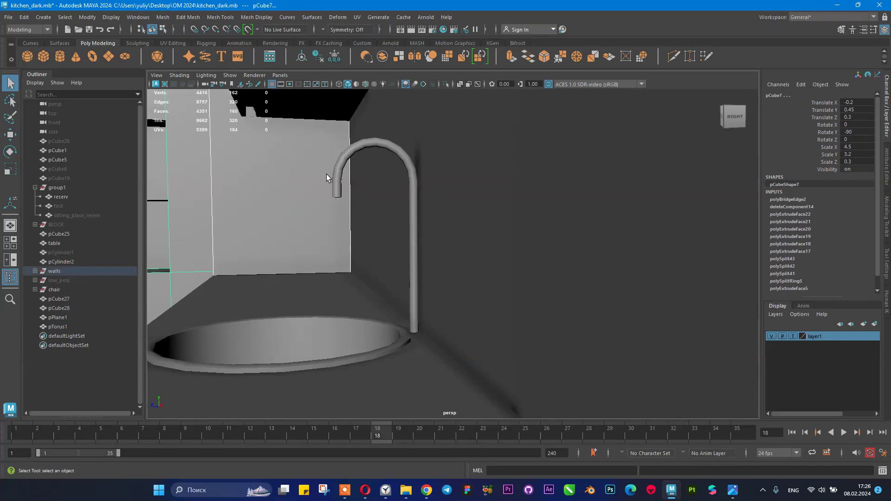
{"action": "scroll", "coordinate": [332, 179], "scroll_direction": "down", "scroll_amount": 2}
{"action": "left_click", "coordinate": [375, 197]}
{"action": "left_click_drag", "start_coordinate": [377, 196], "coordinate": [426, 293], "text": "alt"}
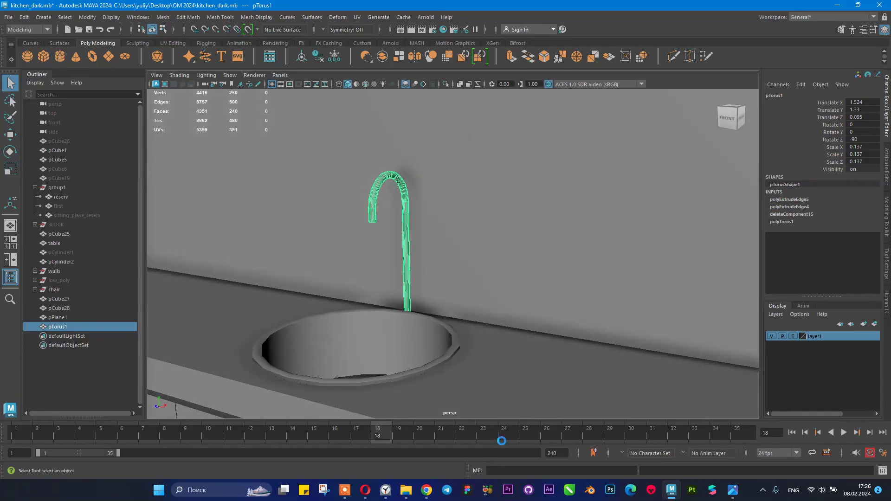
{"action": "left_click", "coordinate": [736, 495]}
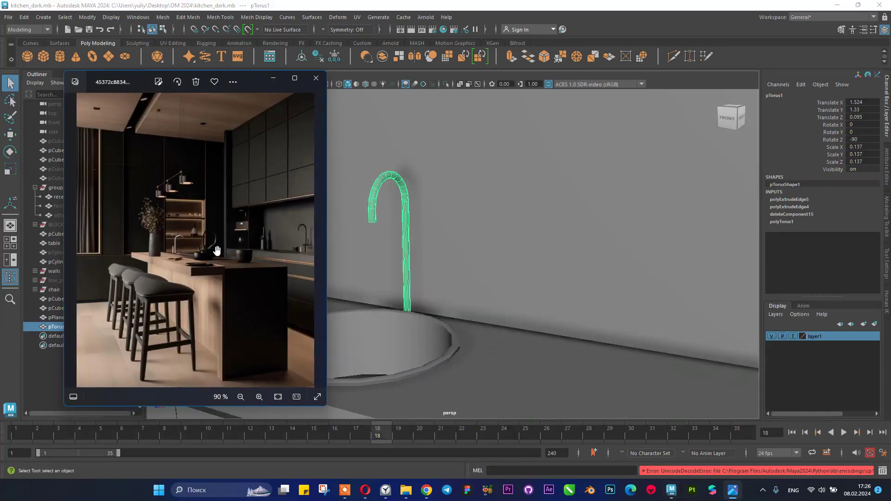
{"action": "left_click", "coordinate": [318, 241]}
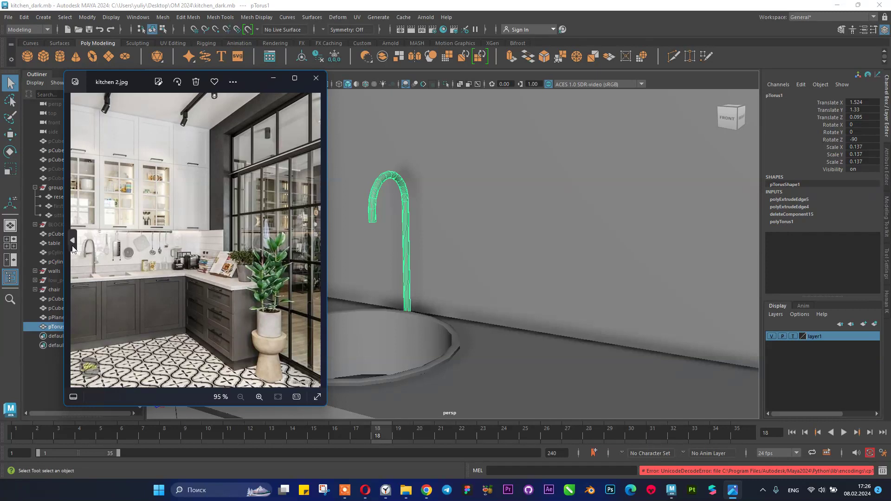
{"action": "left_click", "coordinate": [74, 244]}
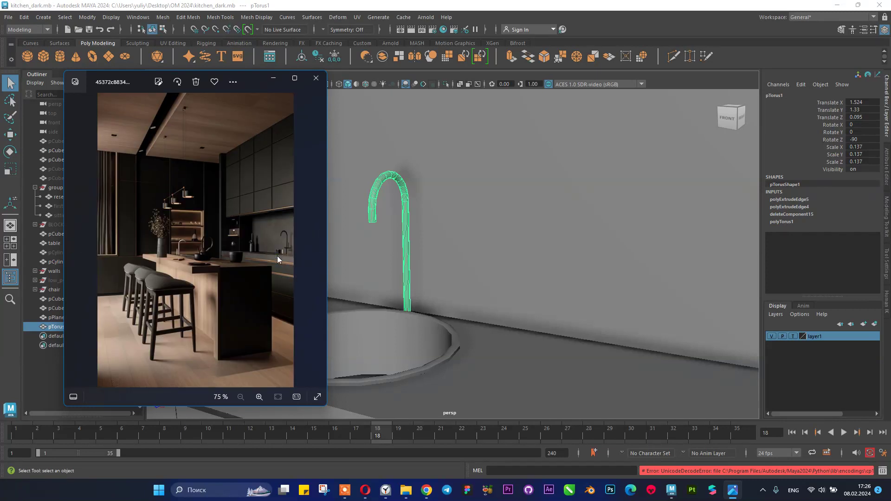
{"action": "scroll", "coordinate": [277, 255], "scroll_direction": "up", "scroll_amount": 3}
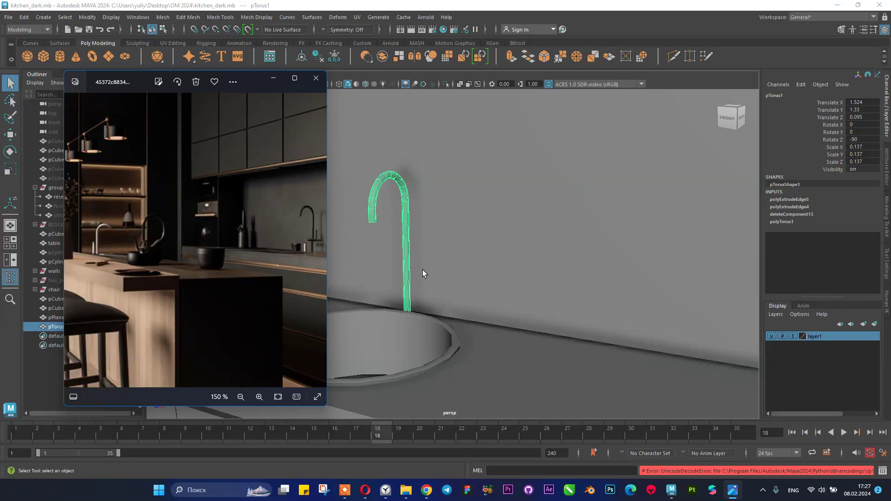
{"action": "left_click", "coordinate": [277, 82]}
- Create a polygon cylinder and set its Rotate Z to -90
{"action": "left_click", "coordinate": [60, 57]}
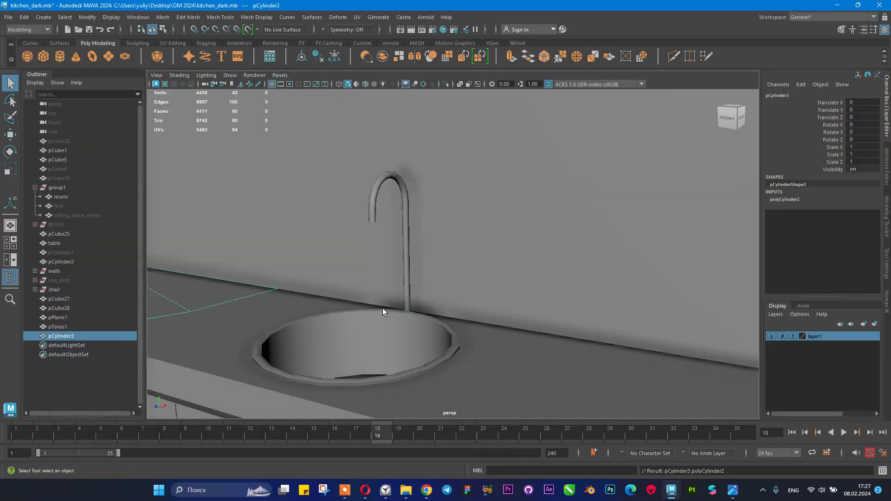
{"action": "scroll", "coordinate": [383, 308], "scroll_direction": "down", "scroll_amount": 8}
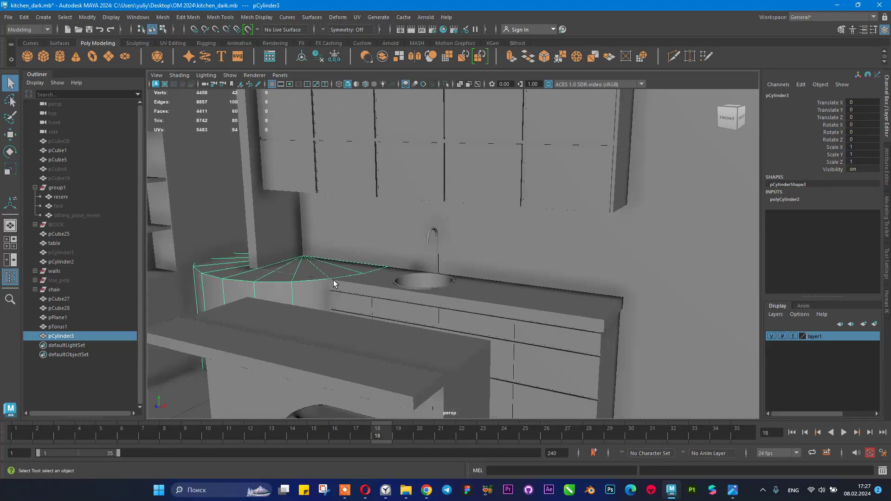
{"action": "key", "text": "e"}
{"action": "left_click_drag", "start_coordinate": [325, 321], "coordinate": [346, 371]}
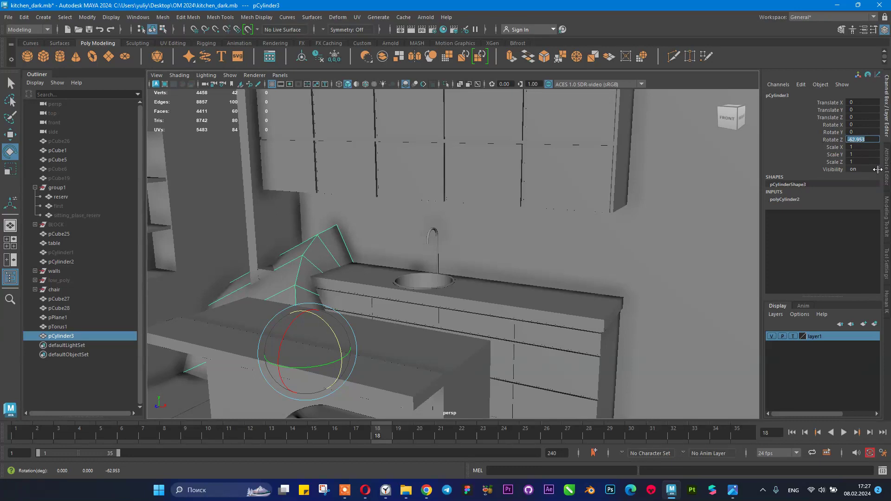
{"action": "type", "text": "-90"}
{"action": "key", "text": "Return"}
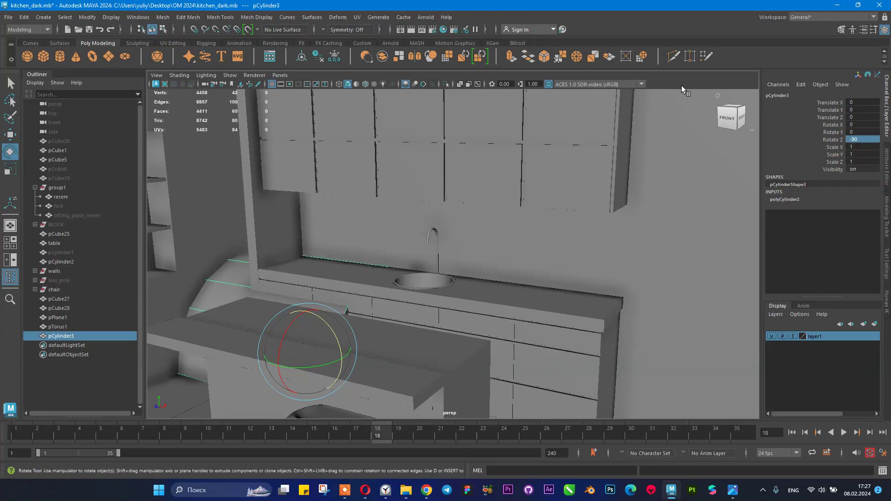
- Shrink the cylinder to a uniform scale of about 0.068 and move it behind the sink to about X 1.558, Y 1.06
{"action": "key", "text": "r"}
{"action": "left_click_drag", "start_coordinate": [309, 352], "coordinate": [218, 364]}
{"action": "key", "text": "w"}
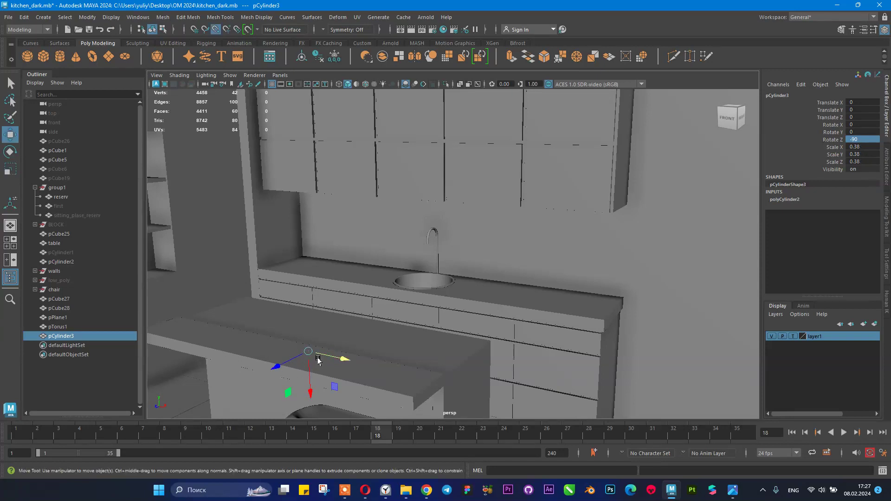
{"action": "left_click_drag", "start_coordinate": [318, 360], "coordinate": [439, 280]}
{"action": "key", "text": "f"}
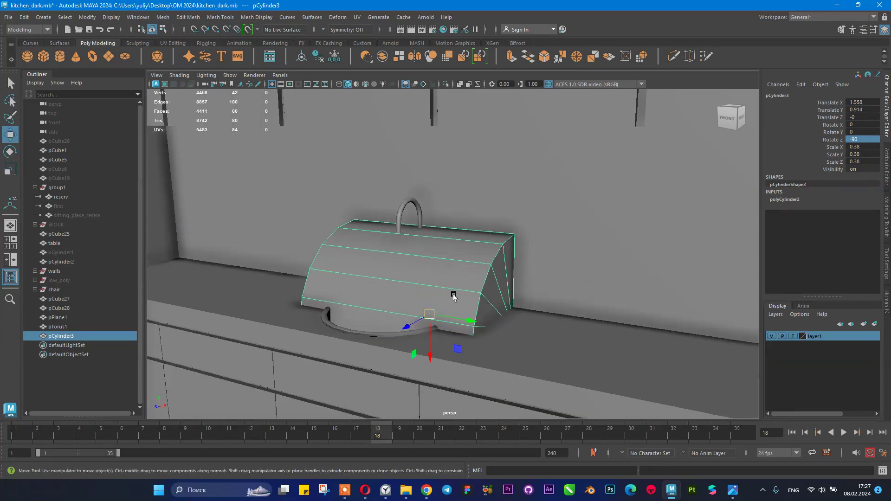
{"action": "key", "text": "r"}
{"action": "left_click_drag", "start_coordinate": [430, 315], "coordinate": [304, 308]}
{"action": "key", "text": "w"}
{"action": "left_click_drag", "start_coordinate": [430, 353], "coordinate": [427, 323]}
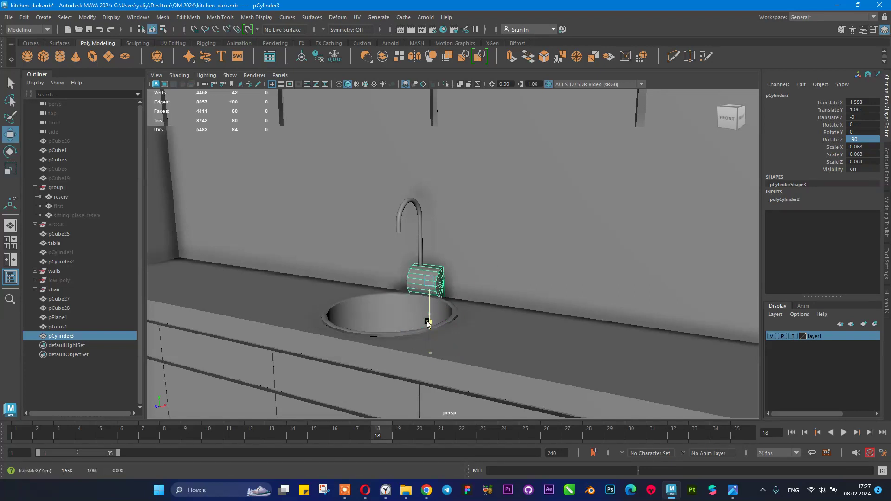
- Move the cylinder onto the faucet's vertical pipe and shrink it to slightly thicker than the pipe
{"action": "key", "text": "f"}
{"action": "scroll", "coordinate": [460, 318], "scroll_direction": "down", "scroll_amount": 5}
{"action": "left_click_drag", "start_coordinate": [483, 305], "coordinate": [511, 297], "text": "alt"}
{"action": "left_click_drag", "start_coordinate": [497, 255], "coordinate": [362, 258]}
{"action": "scroll", "coordinate": [474, 298], "scroll_direction": "up", "scroll_amount": 4}
{"action": "key", "text": "r"}
{"action": "middle_click_drag", "start_coordinate": [454, 269], "coordinate": [397, 254]}
{"action": "key", "text": "w"}
{"action": "mouse_move", "coordinate": [404, 253]}
{"action": "left_mouse_down"}
{"action": "mouse_move", "coordinate": [390, 252]}
{"action": "mouse_move", "coordinate": [469, 252]}
{"action": "mouse_move", "coordinate": [411, 261]}
{"action": "left_mouse_up"}
- Select the sink basin and shift it along Z to about 0.316
{"action": "left_click", "coordinate": [434, 233], "text": "shift"}
{"action": "right_click_drag", "start_coordinate": [499, 266], "coordinate": [460, 262], "text": "alt"}
{"action": "left_click_drag", "start_coordinate": [408, 272], "coordinate": [451, 250], "text": "alt"}
{"action": "left_click_drag", "start_coordinate": [408, 293], "coordinate": [342, 279], "text": "alt"}
{"action": "left_click", "coordinate": [344, 281]}
{"action": "mouse_move", "coordinate": [282, 338]}
{"action": "left_mouse_down"}
{"action": "mouse_move", "coordinate": [258, 352]}
{"action": "mouse_move", "coordinate": [280, 346]}
{"action": "left_mouse_up"}
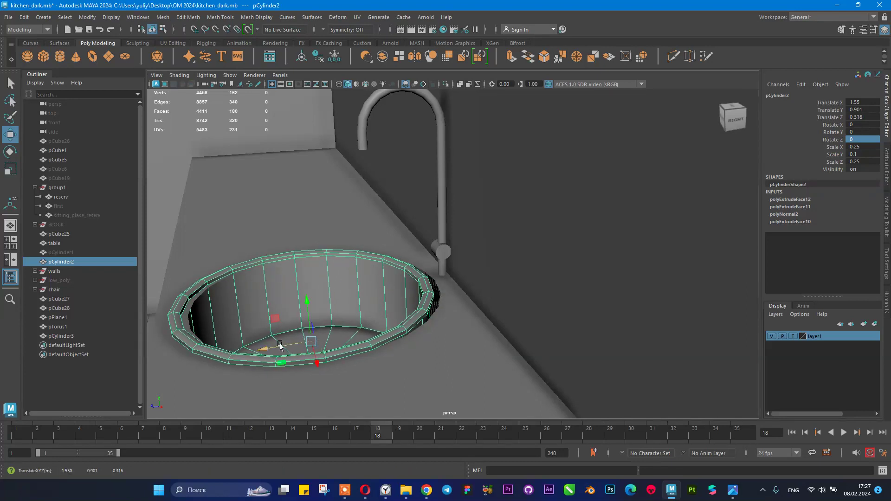
- Select the faucet and its cylinder together and shift them along Z, bringing the faucet to about Z 0.117
{"action": "left_click", "coordinate": [441, 251]}
{"action": "left_click", "coordinate": [442, 231], "text": "shift"}
{"action": "middle_click_drag", "start_coordinate": [396, 176], "coordinate": [362, 156]}
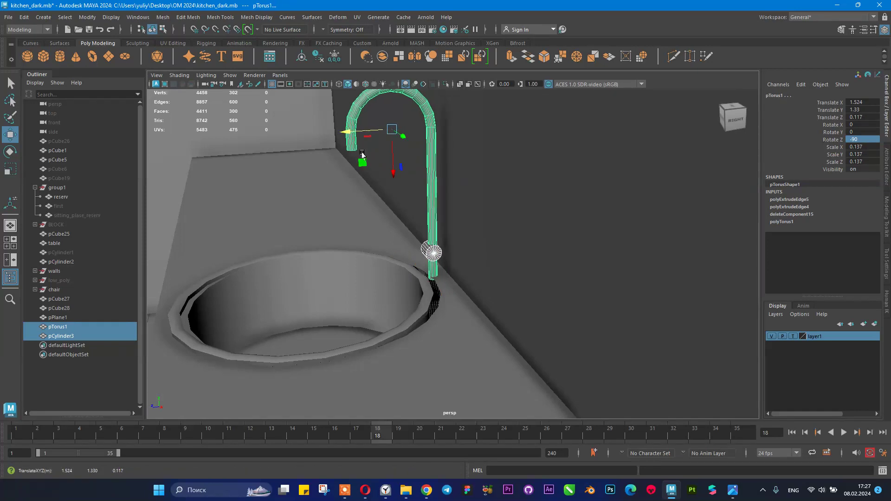
{"action": "left_click_drag", "start_coordinate": [363, 156], "coordinate": [410, 163], "text": "alt"}
- Select only the cylinder crossing the pipe and lengthen it to a Y scale of about 0.069
{"action": "scroll", "coordinate": [557, 269], "scroll_direction": "up", "scroll_amount": 5}
{"action": "left_click_drag", "start_coordinate": [557, 269], "coordinate": [413, 266], "text": "alt"}
{"action": "scroll", "coordinate": [374, 253], "scroll_direction": "up", "scroll_amount": 5}
{"action": "scroll", "coordinate": [373, 249], "scroll_direction": "down", "scroll_amount": 5}
{"action": "left_click", "coordinate": [367, 238]}
{"action": "left_click_drag", "start_coordinate": [306, 231], "coordinate": [552, 313]}
{"action": "key", "text": "r"}
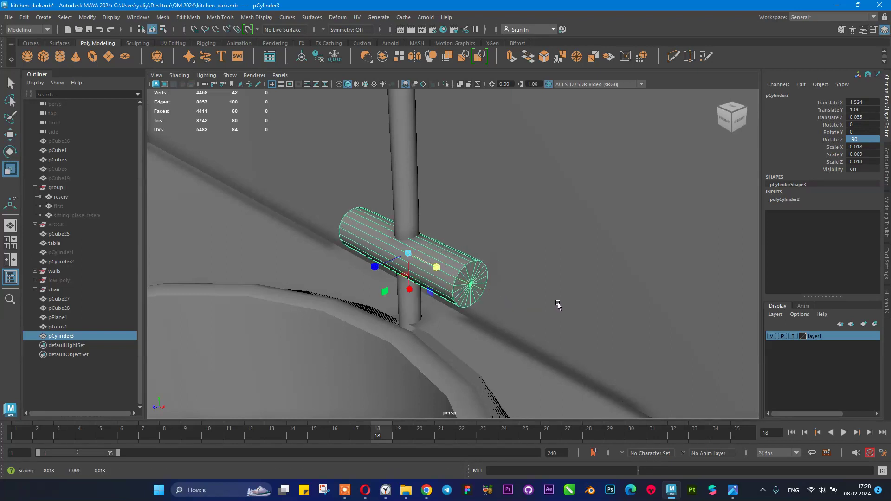
- Compare the crossing cylinder with the faucet in the kitchen reference photo from several angles
{"action": "scroll", "coordinate": [360, 247], "scroll_direction": "down", "scroll_amount": 5}
{"action": "left_click_drag", "start_coordinate": [360, 247], "coordinate": [383, 239], "text": "alt"}
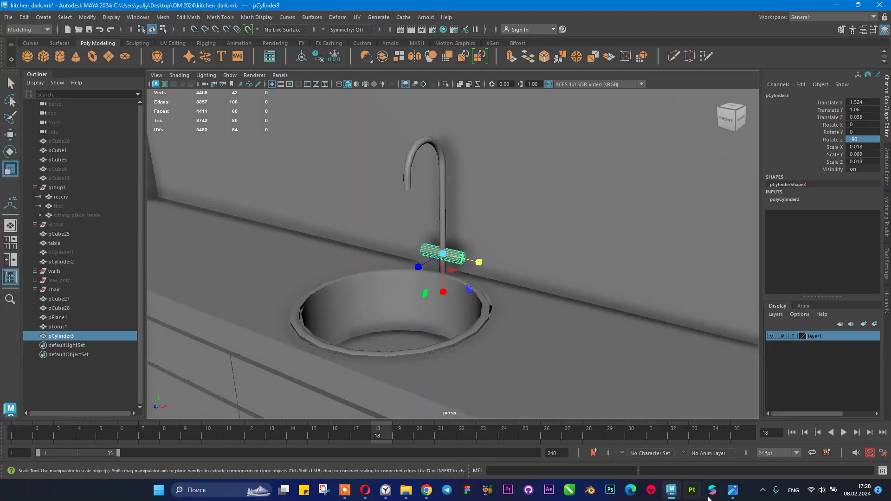
{"action": "left_click", "coordinate": [732, 491]}
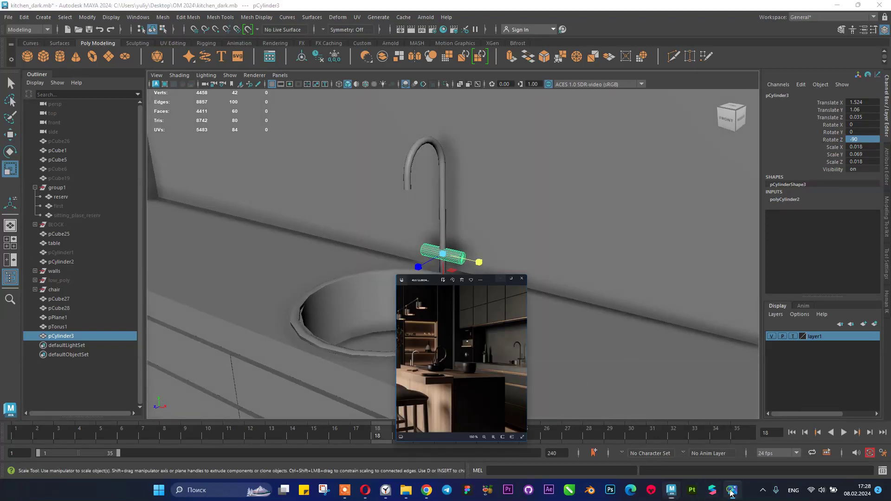
{"action": "left_click", "coordinate": [731, 494]}
{"action": "left_click_drag", "start_coordinate": [463, 260], "coordinate": [530, 294], "text": "alt"}
{"action": "scroll", "coordinate": [531, 294], "scroll_direction": "up", "scroll_amount": 5}
{"action": "middle_click_drag", "start_coordinate": [530, 295], "coordinate": [521, 328], "text": "alt"}
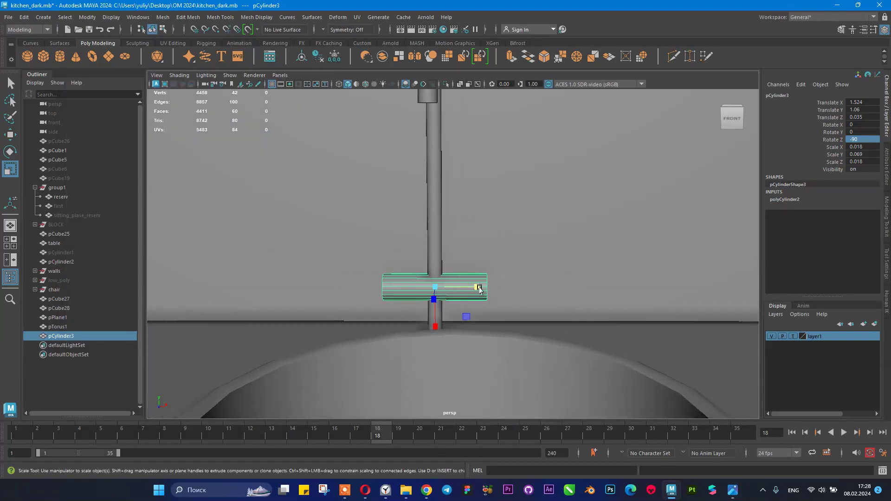
{"action": "left_click", "coordinate": [732, 491]}
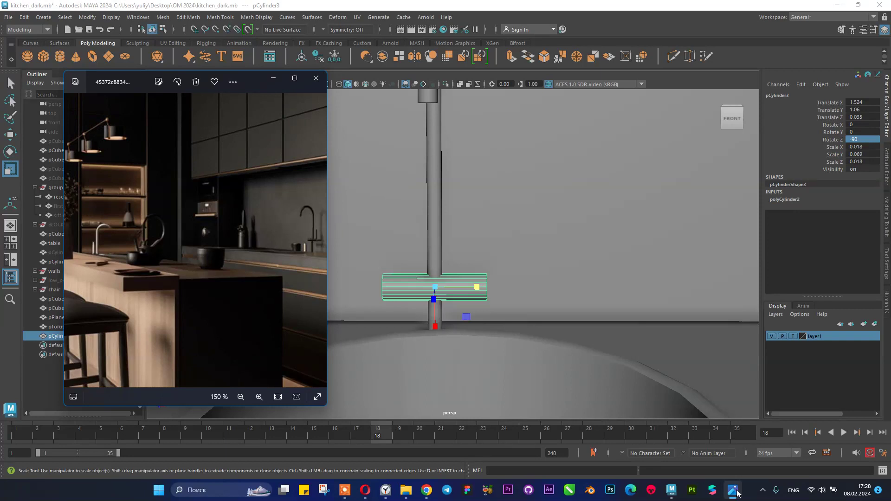
{"action": "left_click", "coordinate": [737, 494]}
- Shorten the horizontal cylinder crossing the faucet pipe to a Y scale of about 0.061
{"action": "left_click_drag", "start_coordinate": [459, 253], "coordinate": [468, 267], "text": "alt"}
{"action": "scroll", "coordinate": [481, 321], "scroll_direction": "up", "scroll_amount": 5}
{"action": "left_click_drag", "start_coordinate": [450, 335], "coordinate": [435, 315]}
{"action": "key", "text": "w"}
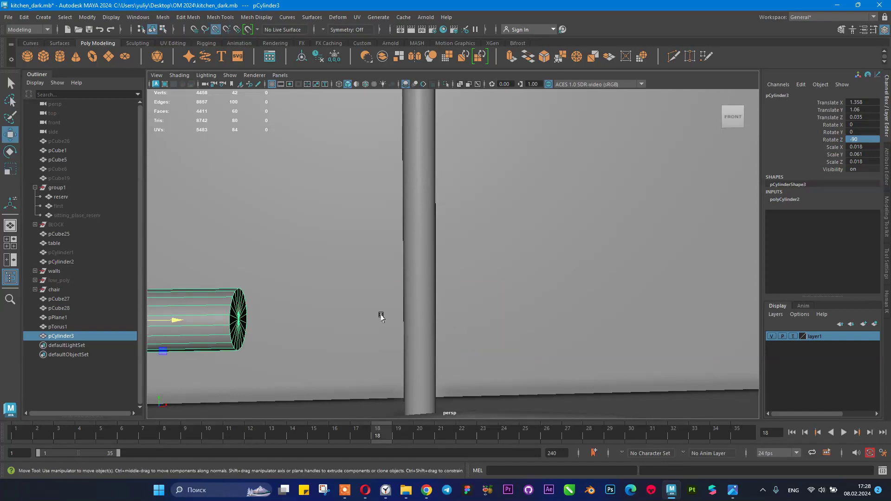
{"action": "scroll", "coordinate": [366, 299], "scroll_direction": "down", "scroll_amount": 5}
{"action": "left_click_drag", "start_coordinate": [382, 279], "coordinate": [443, 255]}
{"action": "key", "text": "ctrl+z"}
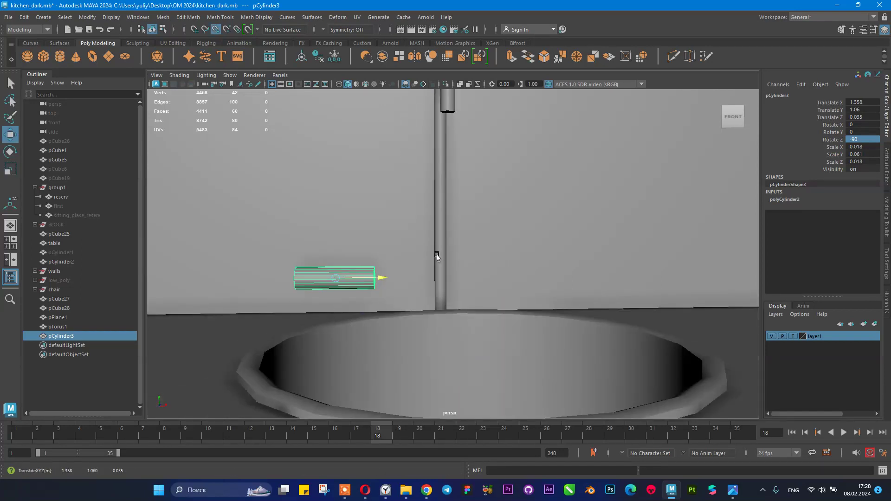
{"action": "key", "text": "ctrl+z"}
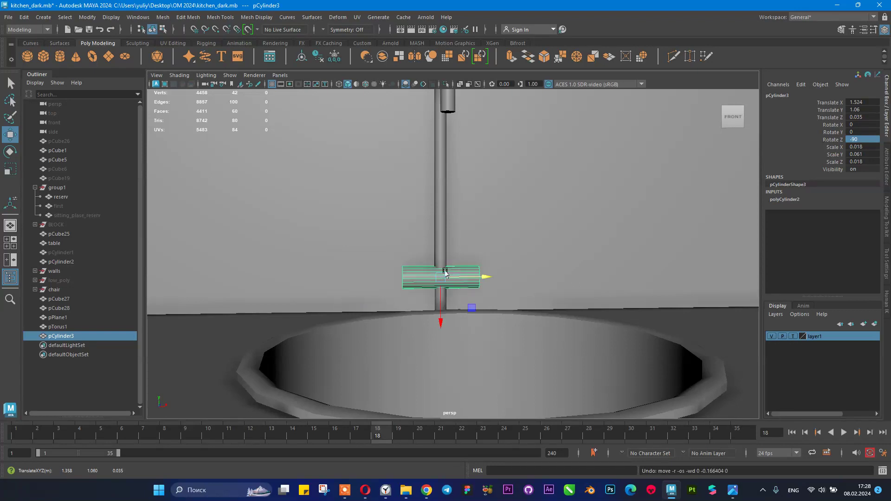
- Bevel the edge loops at both ends of the horizontal cylinder with a fraction of 0.1 and 3 segments
{"action": "left_click_drag", "start_coordinate": [457, 269], "coordinate": [426, 279], "text": "alt"}
{"action": "right_click_drag", "start_coordinate": [425, 280], "coordinate": [514, 322], "text": "alt"}
{"action": "left_click_drag", "start_coordinate": [393, 278], "coordinate": [406, 278], "text": "alt"}
{"action": "scroll", "coordinate": [464, 299], "scroll_direction": "up", "scroll_amount": 8}
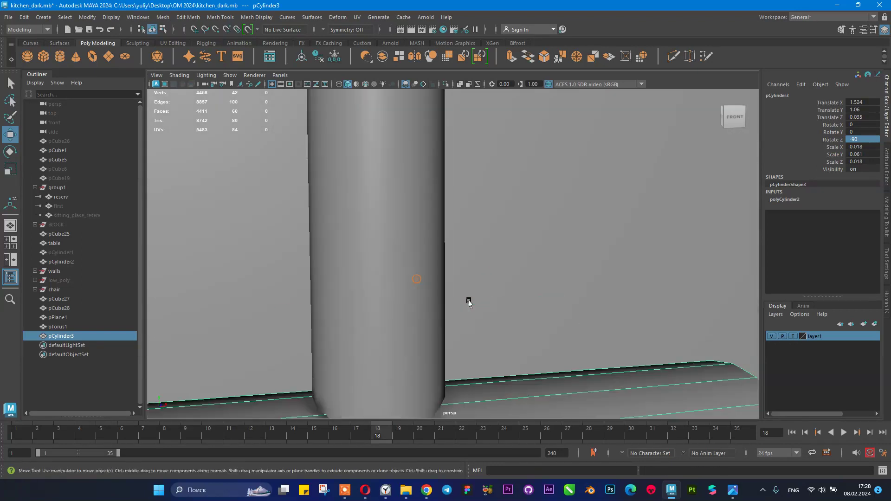
{"action": "scroll", "coordinate": [409, 302], "scroll_direction": "down", "scroll_amount": 5}
{"action": "right_click", "coordinate": [393, 309]}
{"action": "left_click", "coordinate": [394, 188]}
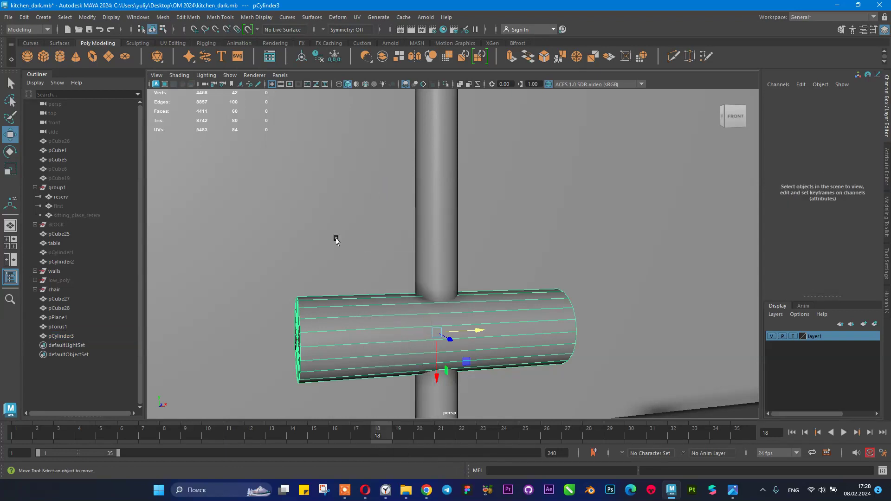
{"action": "double_click", "coordinate": [311, 315]}
{"action": "double_click", "coordinate": [571, 304], "text": "shift"}
{"action": "left_click", "coordinate": [512, 57]}
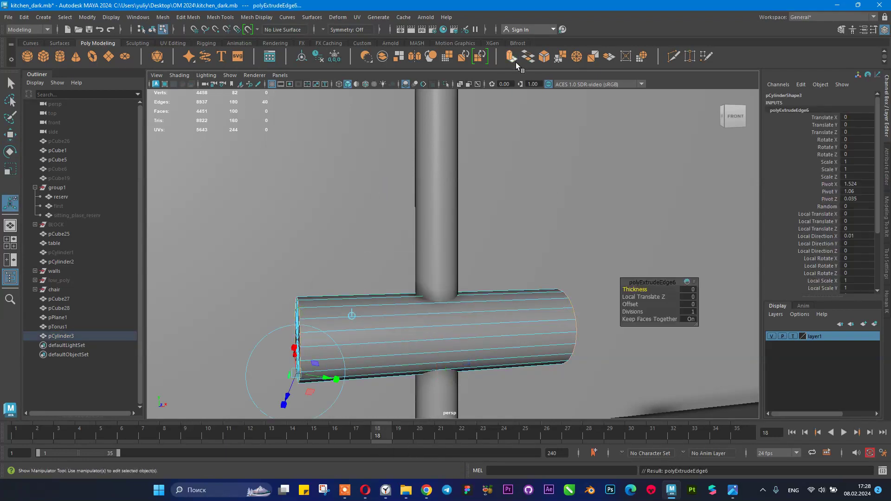
{"action": "key", "text": "ctrl+z"}
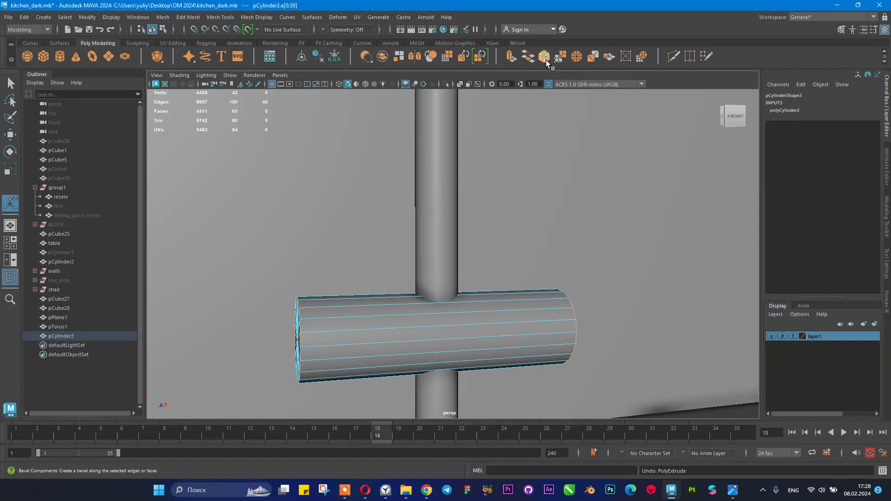
{"action": "left_click", "coordinate": [560, 56]}
{"action": "mouse_move", "coordinate": [646, 297]}
{"action": "left_mouse_down"}
{"action": "mouse_move", "coordinate": [657, 297]}
{"action": "mouse_move", "coordinate": [634, 298]}
{"action": "mouse_move", "coordinate": [639, 289]}
{"action": "left_mouse_up"}
{"action": "left_click_drag", "start_coordinate": [472, 262], "coordinate": [517, 282], "text": "alt"}
{"action": "scroll", "coordinate": [473, 284], "scroll_direction": "up", "scroll_amount": 5}
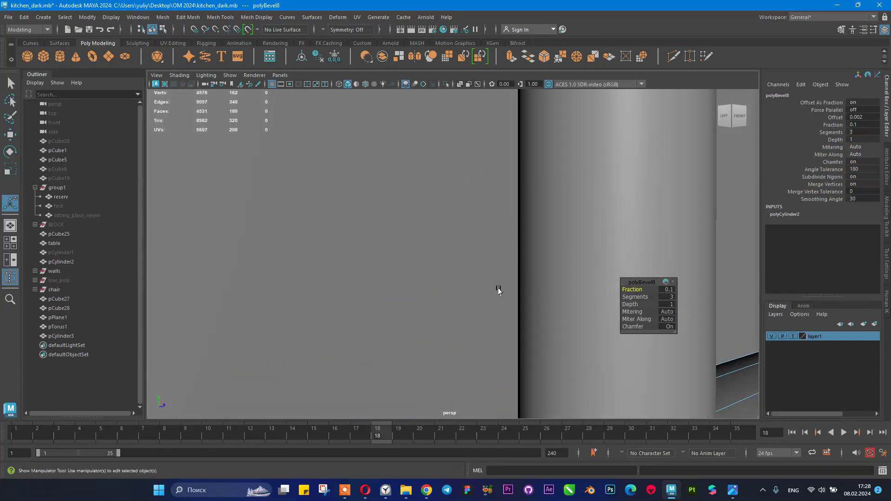
{"action": "scroll", "coordinate": [498, 297], "scroll_direction": "down", "scroll_amount": 8}
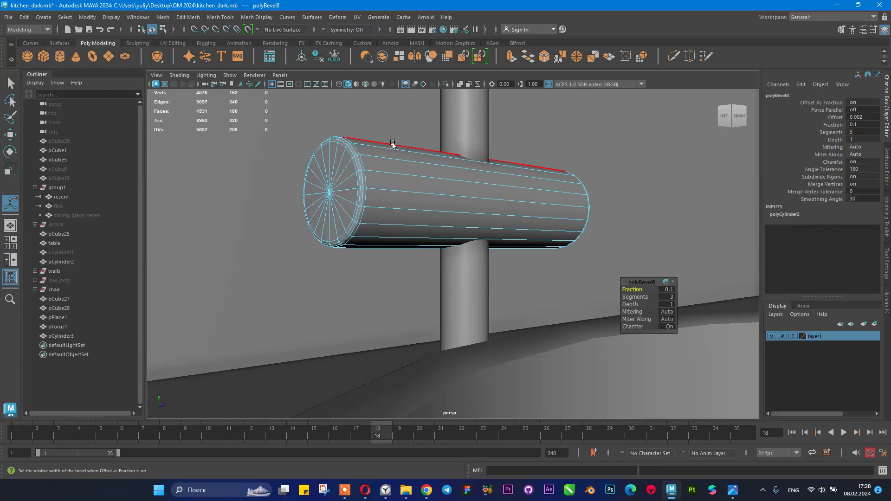
- Insert two edge loops around the horizontal cylinder with Multi-Cut, one on each side of the pipe
{"action": "left_click_drag", "start_coordinate": [410, 148], "coordinate": [425, 214], "text": "alt"}
{"action": "mouse_move", "coordinate": [425, 214]}
{"action": "right_mouse_down"}
{"action": "mouse_move", "coordinate": [447, 210]}
{"action": "mouse_move", "coordinate": [410, 220]}
{"action": "right_mouse_up"}
{"action": "left_click", "coordinate": [377, 213]}
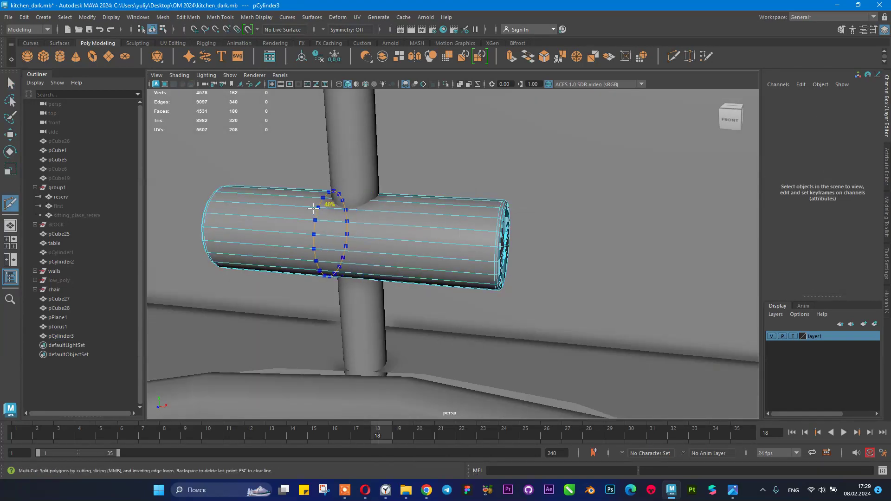
{"action": "left_click", "coordinate": [284, 202], "text": "ctrl"}
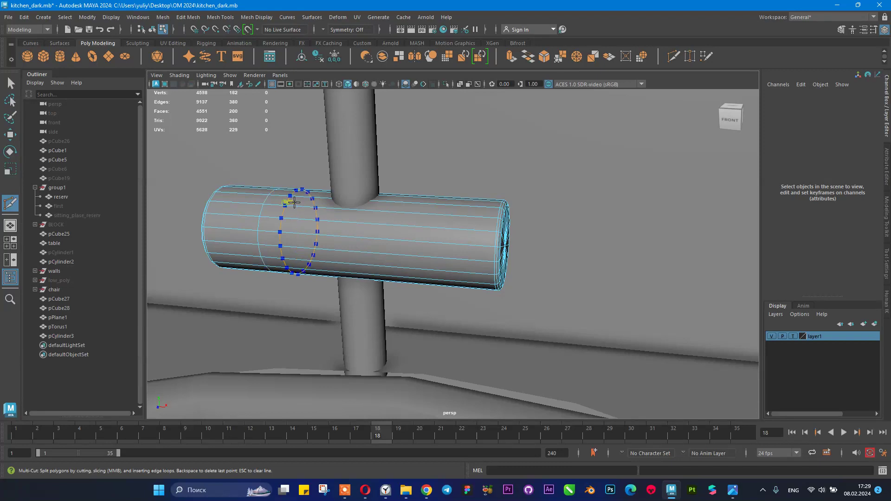
{"action": "left_click", "coordinate": [473, 215], "text": "ctrl"}
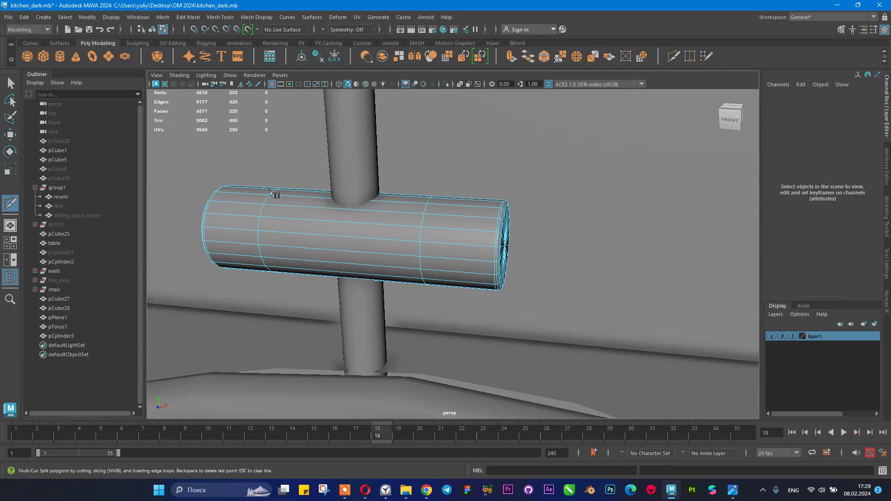
{"action": "left_click_drag", "start_coordinate": [287, 232], "coordinate": [390, 232], "text": "alt"}
{"action": "left_click_drag", "start_coordinate": [403, 197], "coordinate": [385, 207], "text": "alt"}
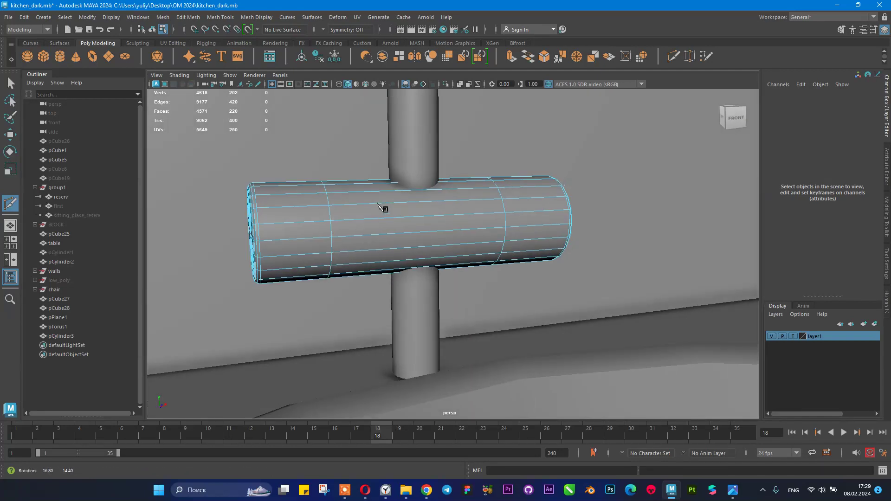
- Bevel the inserted edge loop on the cylinder's left side with a fraction of 0.02
{"action": "key", "text": "q"}
{"action": "double_click", "coordinate": [329, 203]}
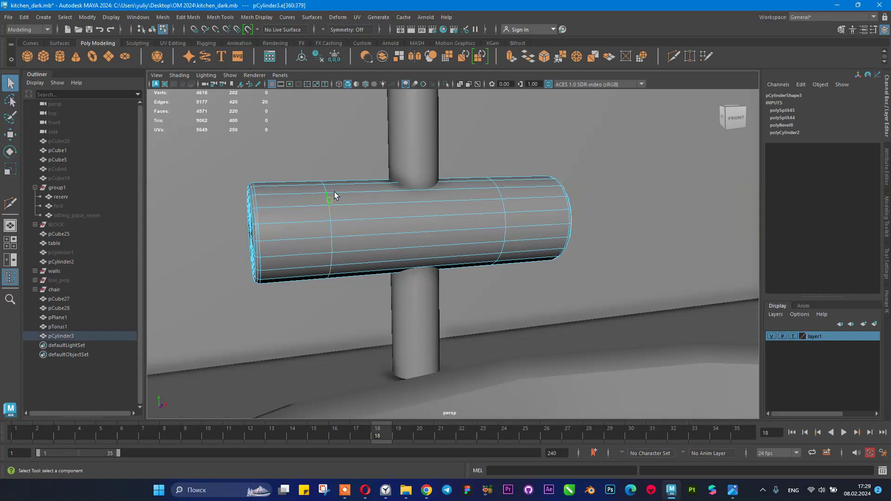
{"action": "left_click", "coordinate": [546, 57]}
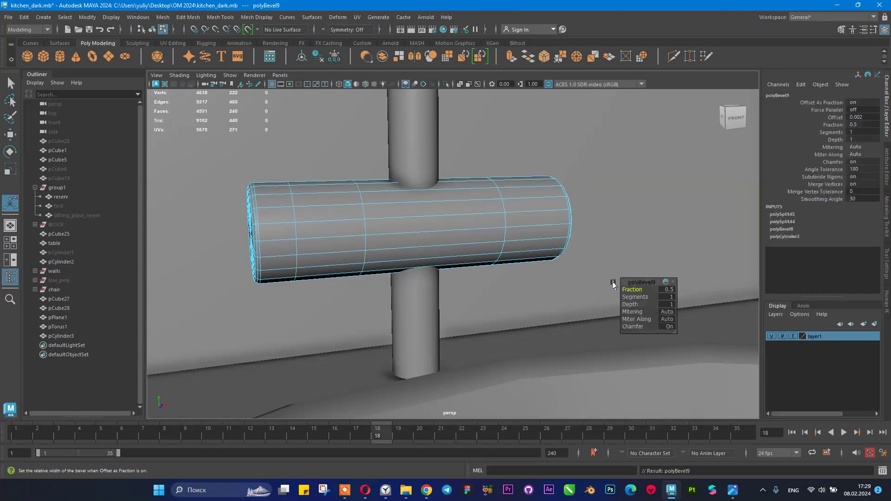
{"action": "left_click_drag", "start_coordinate": [646, 292], "coordinate": [639, 290]}
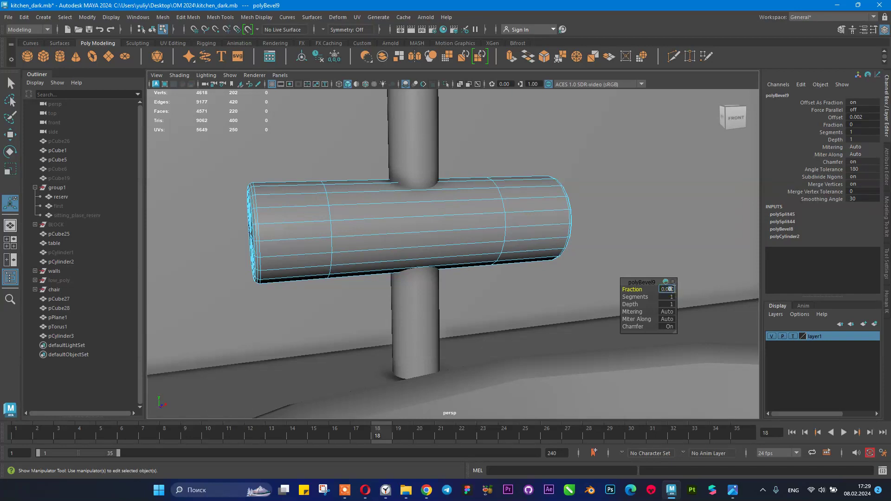
{"action": "key", "text": "Return"}
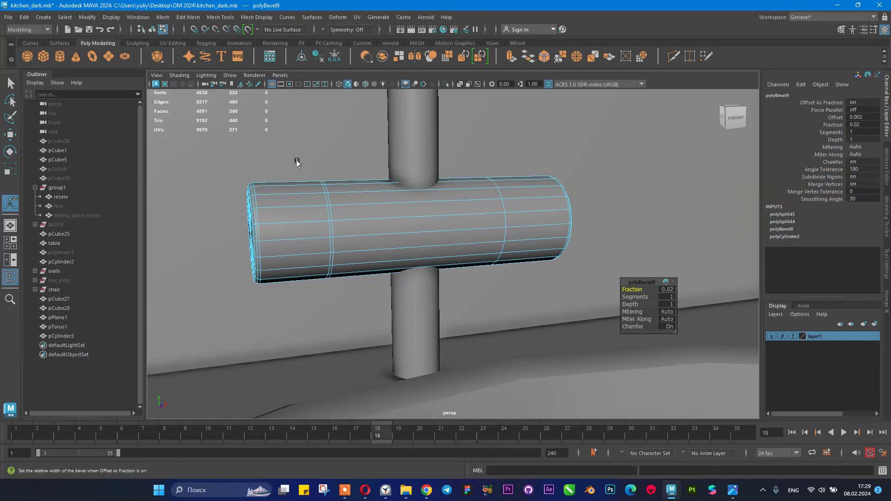
- Extrude the narrow ring of faces between the bevelled loops inward to form a groove around the cylinder
{"action": "right_click", "coordinate": [329, 182]}
{"action": "left_click", "coordinate": [330, 208]}
{"action": "left_click", "coordinate": [330, 211]}
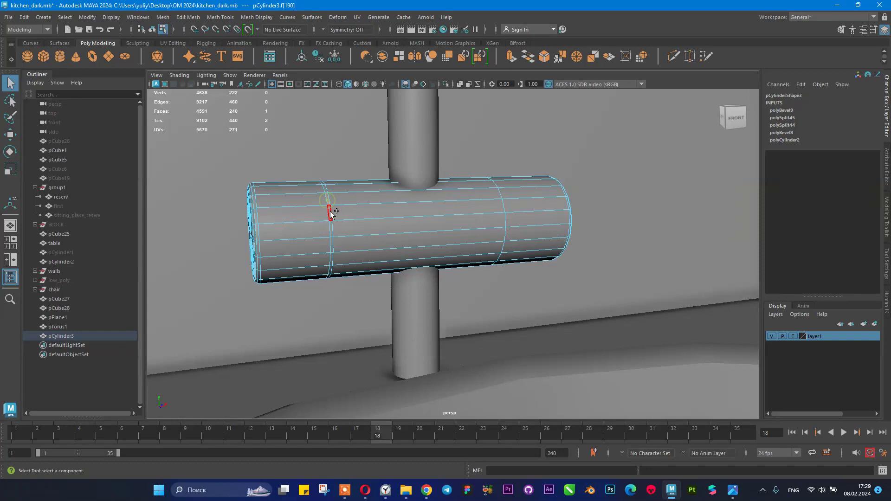
{"action": "left_click", "coordinate": [511, 57]}
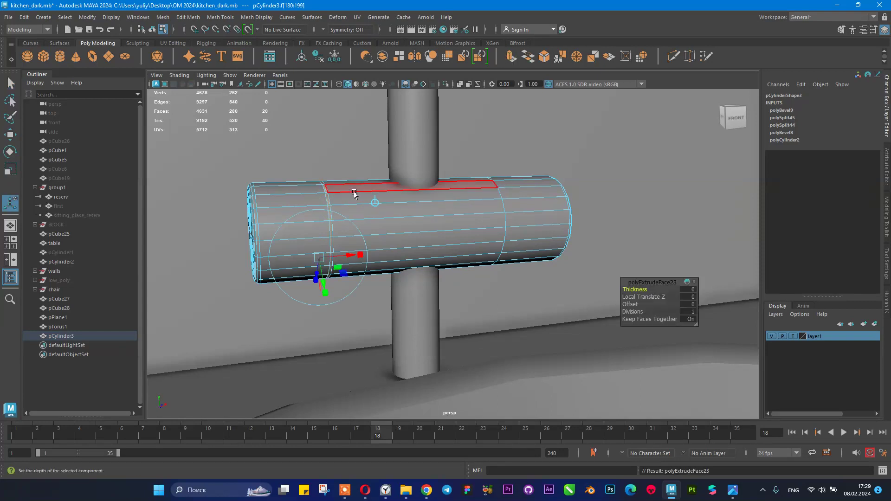
{"action": "left_click", "coordinate": [374, 202]}
{"action": "left_click", "coordinate": [322, 189]}
{"action": "mouse_move", "coordinate": [321, 213]}
{"action": "left_mouse_down"}
{"action": "mouse_move", "coordinate": [319, 231]}
{"action": "mouse_move", "coordinate": [322, 219]}
{"action": "left_mouse_up"}
{"action": "right_click_drag", "start_coordinate": [381, 212], "coordinate": [421, 173]}
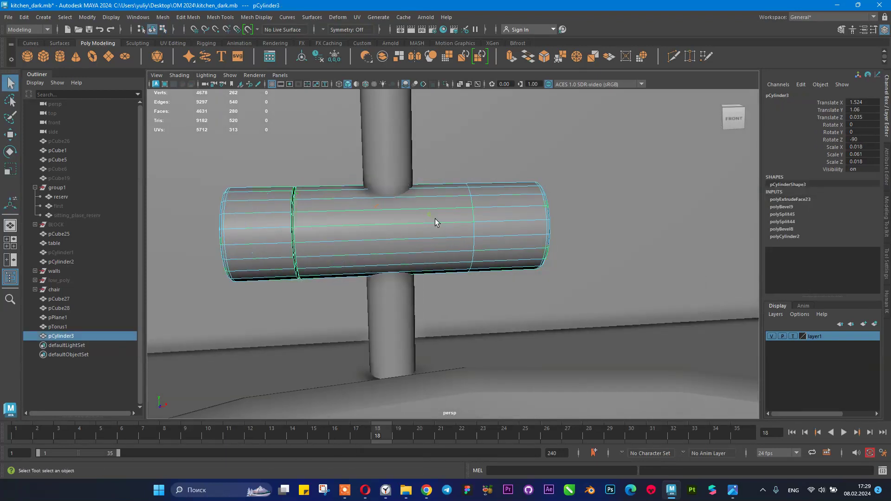
{"action": "left_click", "coordinate": [480, 283]}
{"action": "right_click_drag", "start_coordinate": [478, 285], "coordinate": [376, 258], "text": "alt"}
{"action": "left_click_drag", "start_coordinate": [376, 259], "coordinate": [408, 249], "text": "alt"}
{"action": "right_click_drag", "start_coordinate": [408, 249], "coordinate": [355, 244], "text": "alt"}
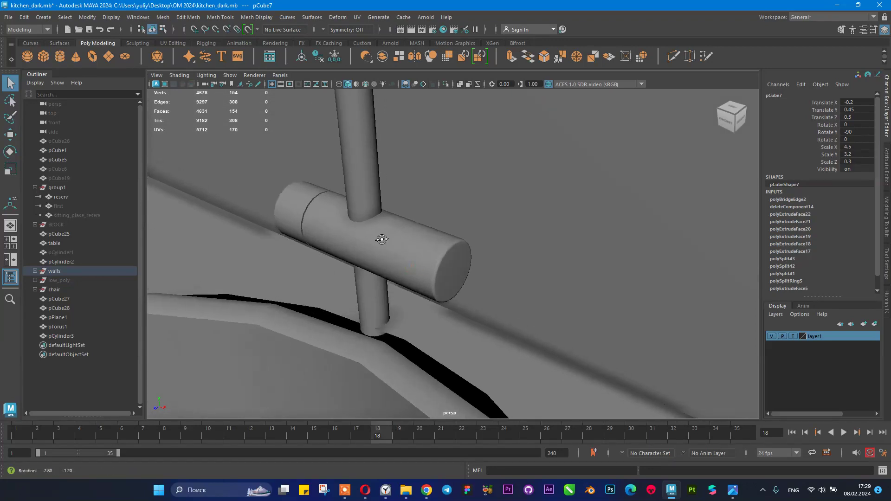
{"action": "left_click_drag", "start_coordinate": [377, 241], "coordinate": [375, 238], "text": "alt"}
- Insert two more edge loops between the cylinder's right loop and its right end using Multi-Cut
{"action": "left_click", "coordinate": [385, 233]}
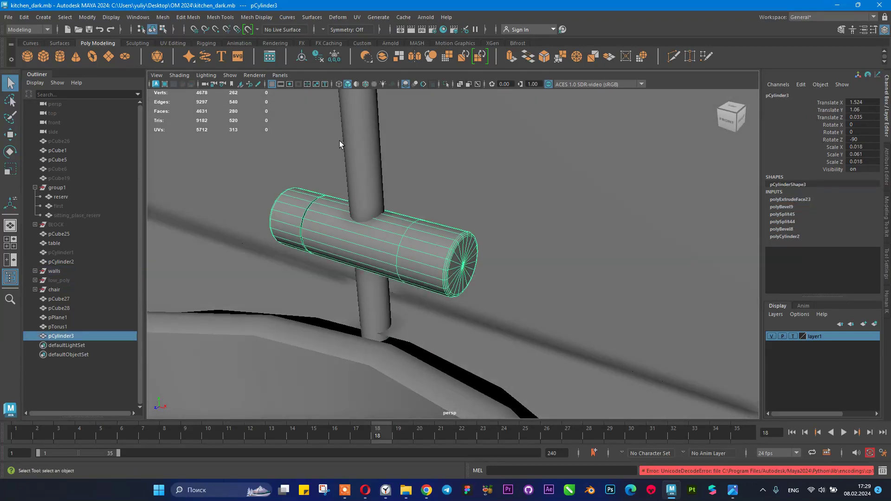
{"action": "right_click_drag", "start_coordinate": [445, 207], "coordinate": [388, 214], "text": "alt"}
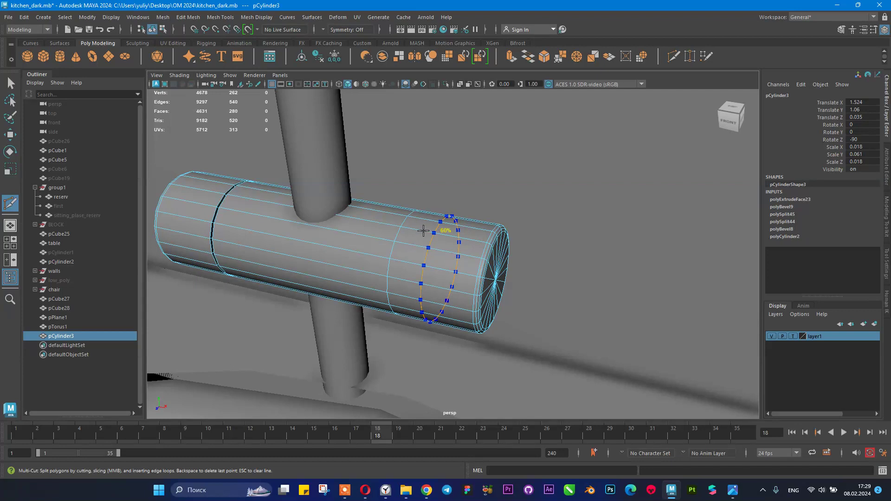
{"action": "left_click", "coordinate": [423, 231], "text": "ctrl"}
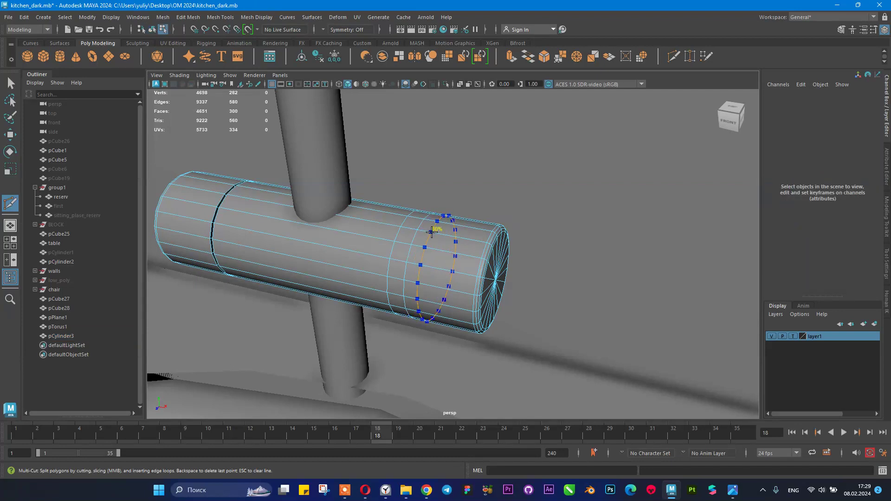
{"action": "left_click", "coordinate": [431, 231], "text": "ctrl"}
{"action": "left_click_drag", "start_coordinate": [436, 213], "coordinate": [395, 268], "text": "alt"}
- Extrude four adjoining faces between the new loops on the cylinder's upper side, circularize them and adjust their scale slightly
{"action": "key", "text": "q"}
{"action": "left_click", "coordinate": [407, 240]}
{"action": "left_click", "coordinate": [379, 214], "text": "shift"}
{"action": "mouse_move", "coordinate": [404, 263]}
{"action": "right_mouse_down", "text": "alt"}
{"action": "mouse_move", "coordinate": [454, 264]}
{"action": "mouse_move", "coordinate": [402, 259]}
{"action": "right_mouse_up", "text": "alt"}
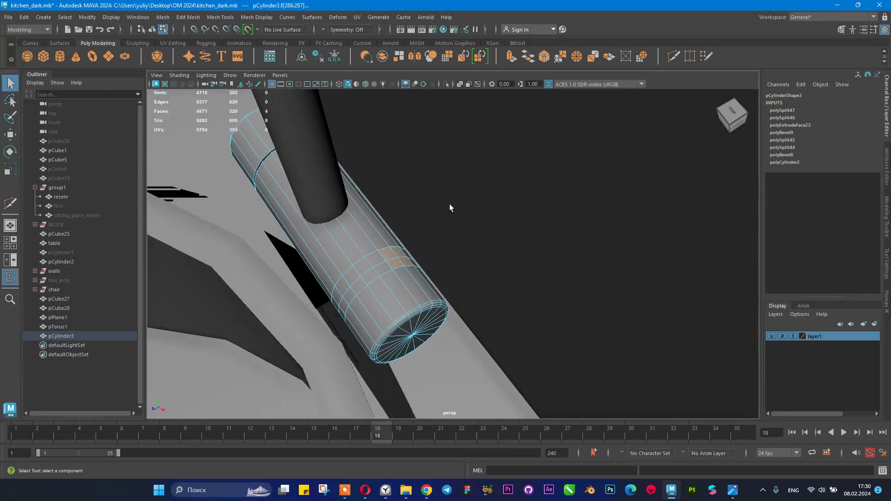
{"action": "left_click", "coordinate": [509, 56]}
{"action": "left_click_drag", "start_coordinate": [417, 233], "coordinate": [416, 231]}
{"action": "left_click", "coordinate": [642, 57]}
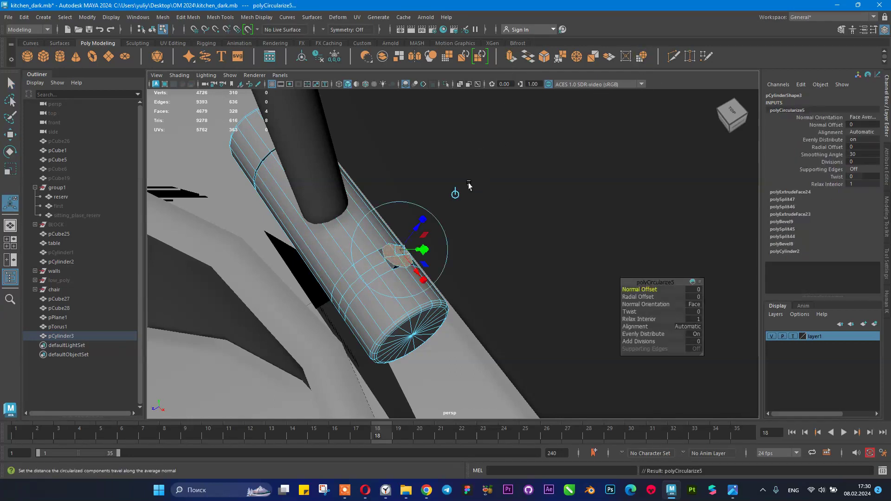
{"action": "key", "text": "r"}
{"action": "left_click_drag", "start_coordinate": [398, 257], "coordinate": [396, 255]}
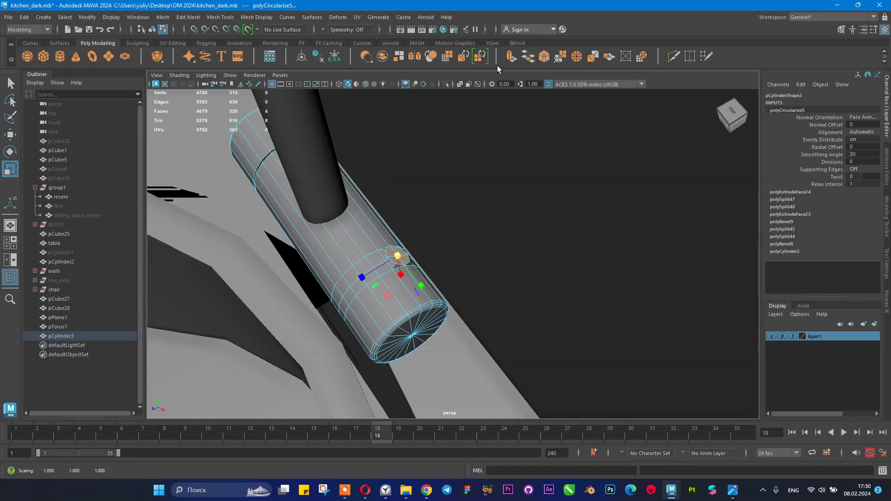
- Extrude the circularized faces outward with a local Z translation of about 0.043 to form the faucet's lever
{"action": "left_click", "coordinate": [510, 57]}
{"action": "left_click_drag", "start_coordinate": [417, 233], "coordinate": [495, 189]}
{"action": "scroll", "coordinate": [487, 153], "scroll_direction": "down", "scroll_amount": 8}
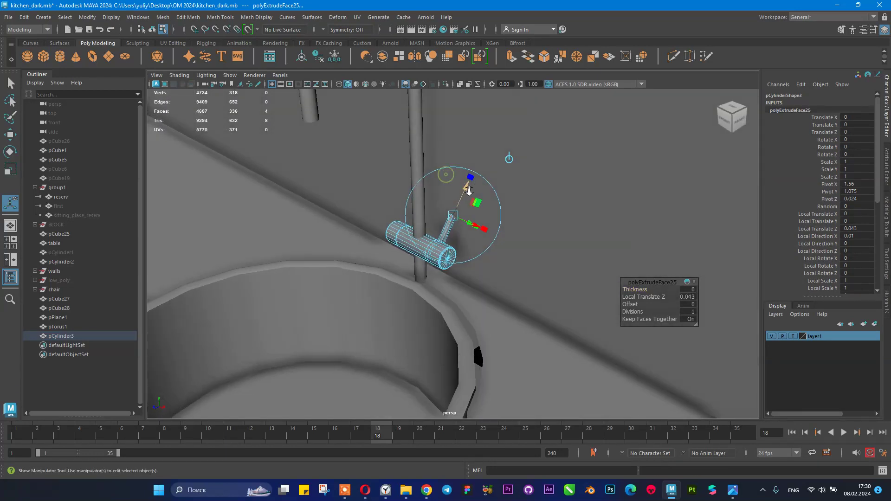
{"action": "scroll", "coordinate": [525, 228], "scroll_direction": "up", "scroll_amount": 9}
{"action": "scroll", "coordinate": [525, 229], "scroll_direction": "down", "scroll_amount": 6}
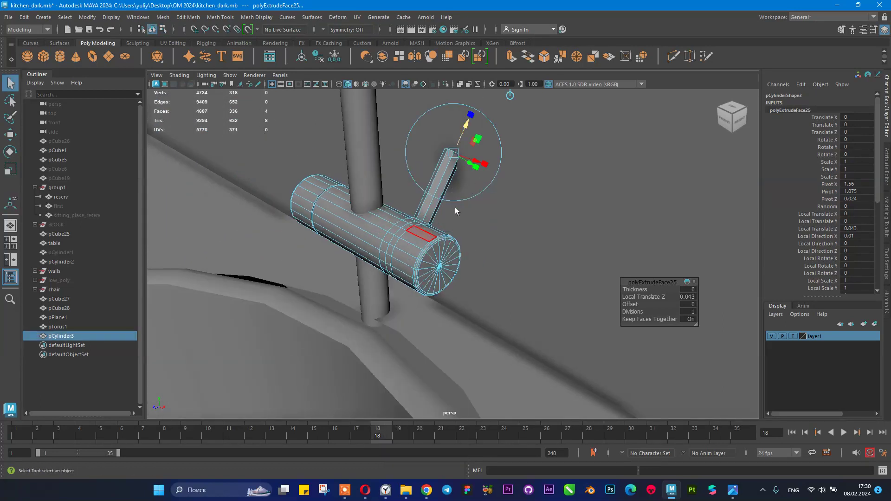
- Rotate the whole cylinder with its lever about the cylinder's long axis to change the lever's tilt
{"action": "key", "text": "F8"}
{"action": "key", "text": "e"}
{"action": "left_click_drag", "start_coordinate": [353, 202], "coordinate": [345, 217]}
- Select the faces at the lever's free end and shift them slightly with the Move tool
{"action": "left_click_drag", "start_coordinate": [408, 174], "coordinate": [385, 198], "text": "alt"}
{"action": "scroll", "coordinate": [422, 185], "scroll_direction": "up", "scroll_amount": 4}
{"action": "middle_click_drag", "start_coordinate": [395, 159], "coordinate": [399, 188], "text": "alt"}
{"action": "middle_click_drag", "start_coordinate": [434, 350], "coordinate": [420, 264], "text": "alt"}
{"action": "right_click_drag", "start_coordinate": [421, 263], "coordinate": [420, 238]}
{"action": "key", "text": "w"}
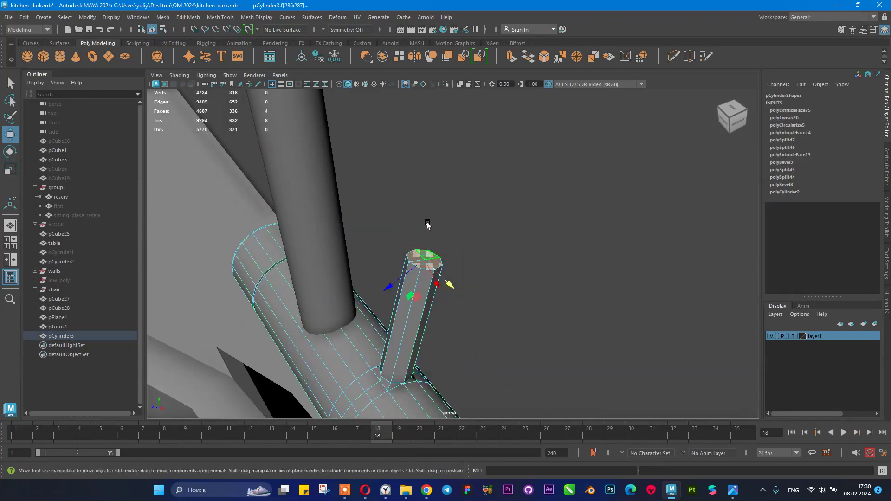
{"action": "left_click_drag", "start_coordinate": [420, 293], "coordinate": [417, 277]}
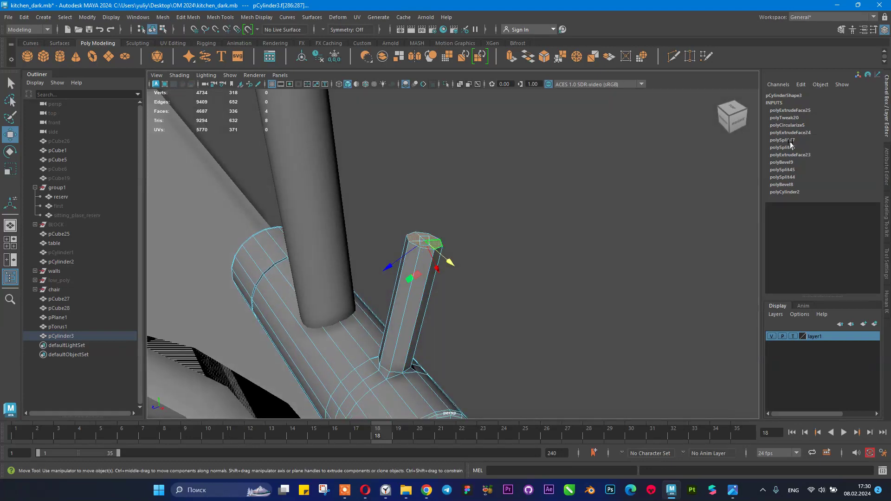
- Set the Move tool's axis orientation to Component and move the end faces outward to lengthen the lever
{"action": "left_click", "coordinate": [888, 176]}
{"action": "left_click", "coordinate": [888, 225]}
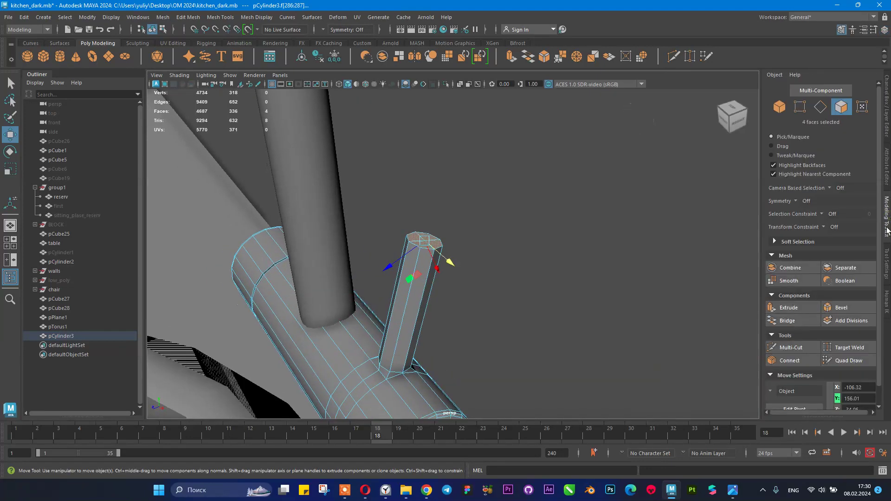
{"action": "left_click", "coordinate": [888, 253]}
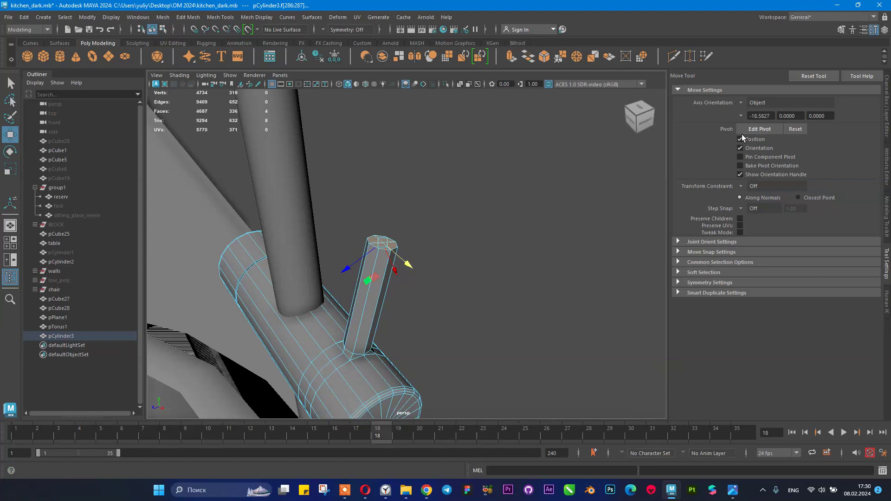
{"action": "left_click", "coordinate": [745, 102]}
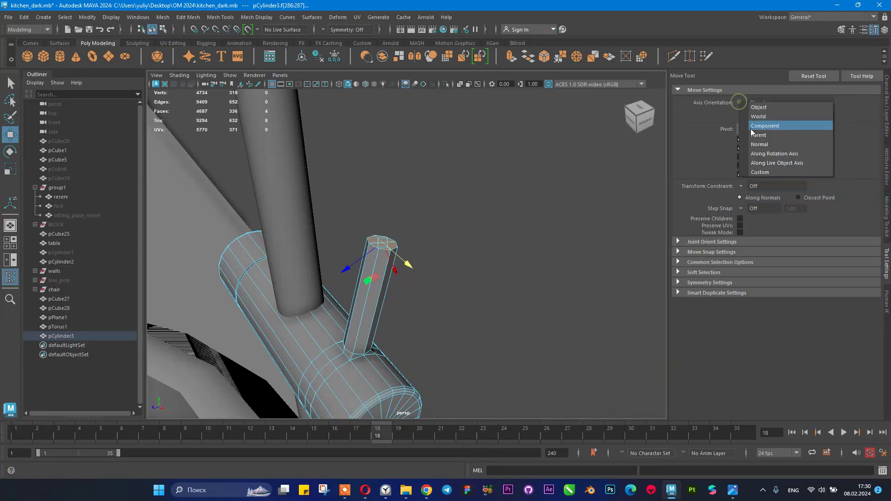
{"action": "left_click", "coordinate": [754, 130]}
{"action": "left_click_drag", "start_coordinate": [392, 203], "coordinate": [397, 176]}
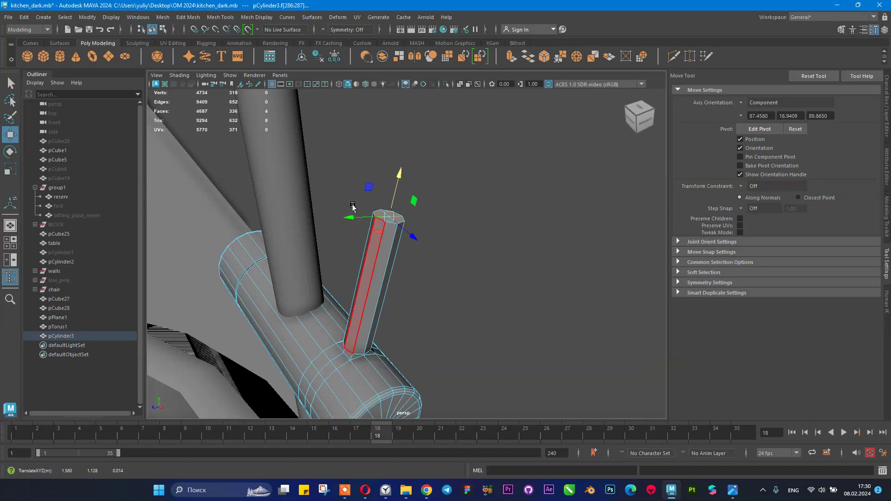
- Switch the Move tool's axis orientation to Object, then World, and set it back to Component
{"action": "left_click", "coordinate": [745, 103]}
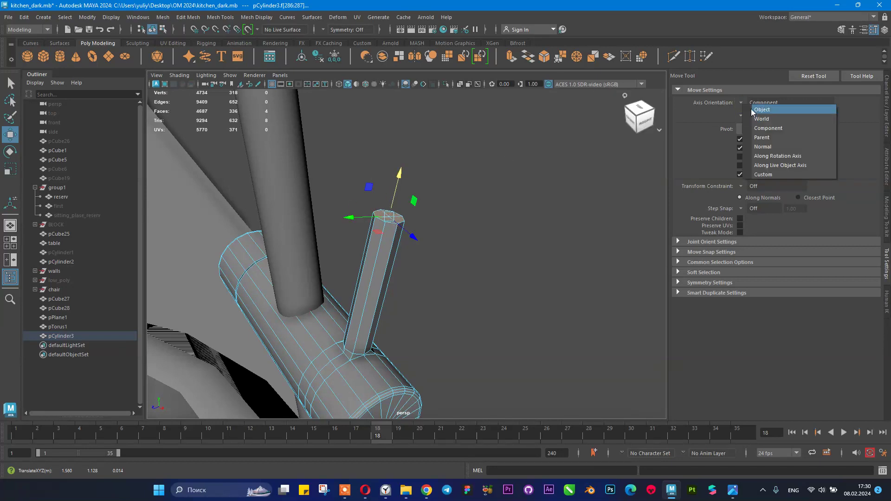
{"action": "left_click", "coordinate": [752, 109]}
{"action": "left_click", "coordinate": [740, 103]}
{"action": "left_click", "coordinate": [745, 118]}
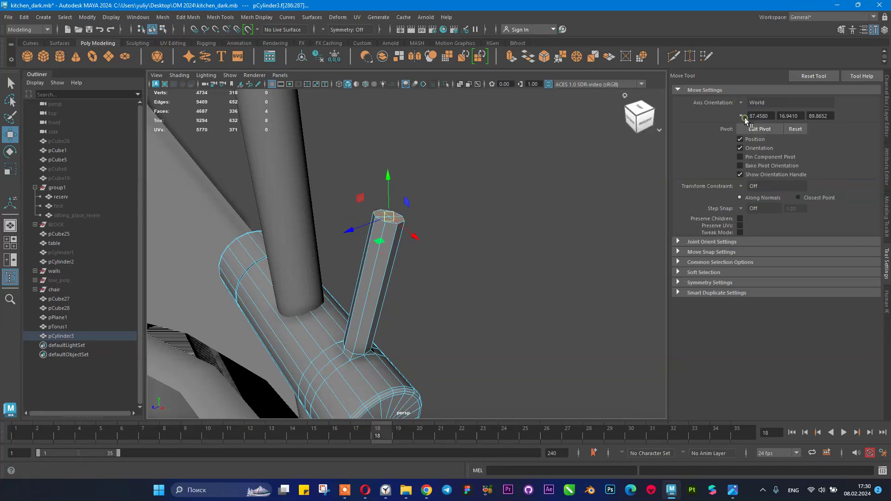
{"action": "left_click", "coordinate": [742, 106]}
{"action": "left_click", "coordinate": [752, 122]}
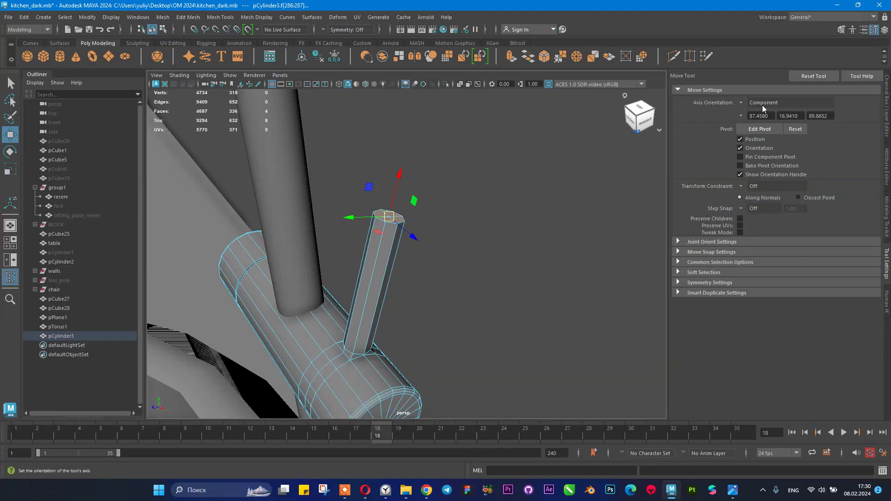
- Insert an edge loop around the faucet's horizontal cylinder just beside the lever's base with the Multi-Cut tool
{"action": "left_click_drag", "start_coordinate": [418, 233], "coordinate": [470, 189], "text": "alt"}
{"action": "right_click_drag", "start_coordinate": [470, 189], "coordinate": [457, 195]}
{"action": "double_click", "coordinate": [457, 195]}
{"action": "left_click_drag", "start_coordinate": [457, 195], "coordinate": [497, 198], "text": "alt"}
{"action": "right_click_drag", "start_coordinate": [497, 198], "coordinate": [448, 195]}
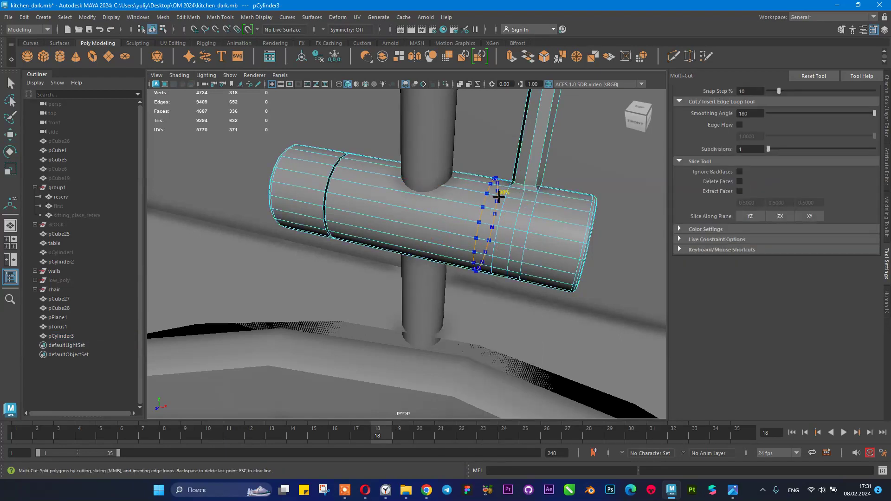
{"action": "left_click", "coordinate": [500, 196], "text": "ctrl"}
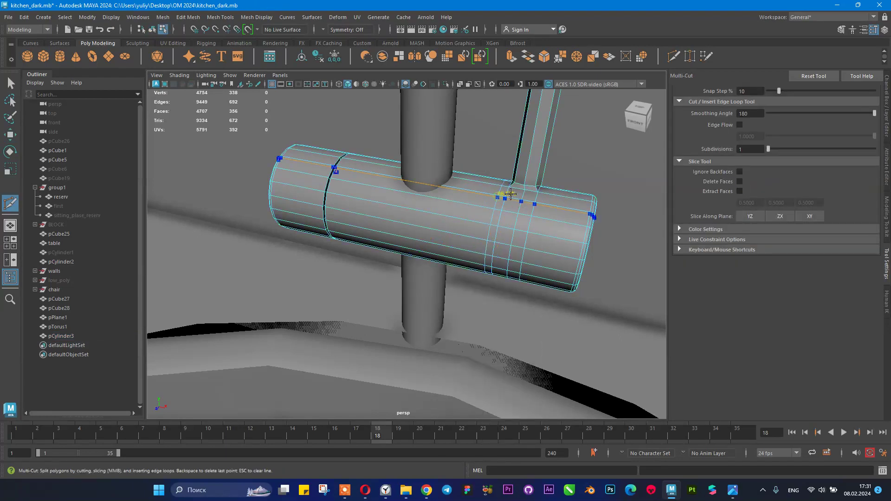
- Select the new edge loop beside the lever and bevel it with a fraction of 0.2
{"action": "mouse_move", "coordinate": [538, 199]}
{"action": "left_mouse_down", "text": "alt"}
{"action": "mouse_move", "coordinate": [548, 201]}
{"action": "mouse_move", "coordinate": [533, 203]}
{"action": "left_mouse_up", "text": "alt"}
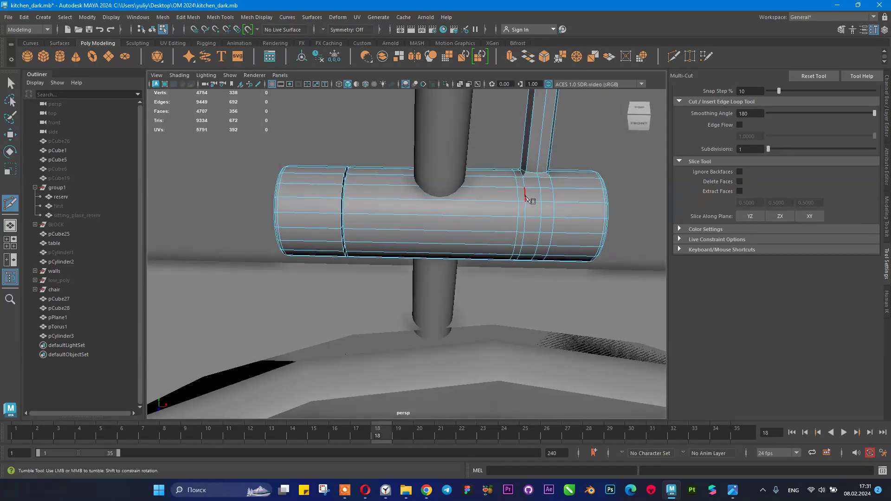
{"action": "key", "text": "q"}
{"action": "double_click", "coordinate": [518, 190]}
{"action": "middle_click_drag", "start_coordinate": [536, 185], "coordinate": [489, 182], "text": "alt"}
{"action": "right_click_drag", "start_coordinate": [501, 187], "coordinate": [497, 158], "text": "alt"}
{"action": "left_click", "coordinate": [545, 56]}
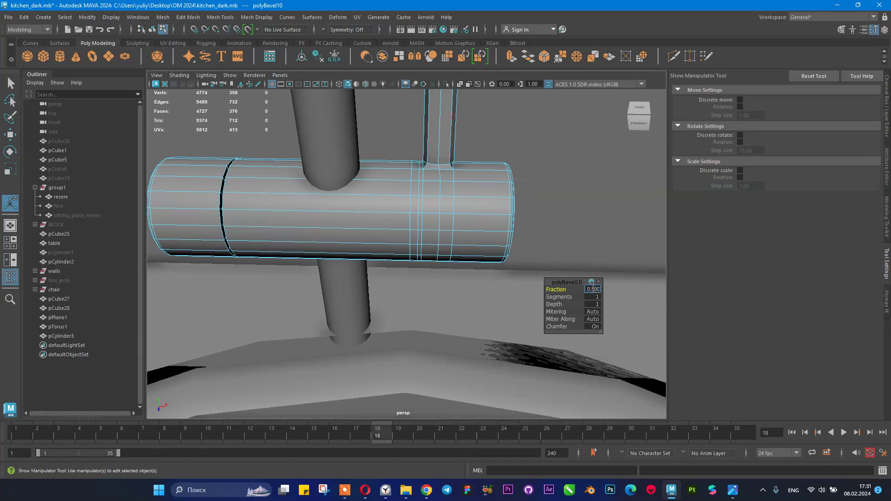
{"action": "type", "text": "0.2"}
{"action": "key", "text": "Return"}
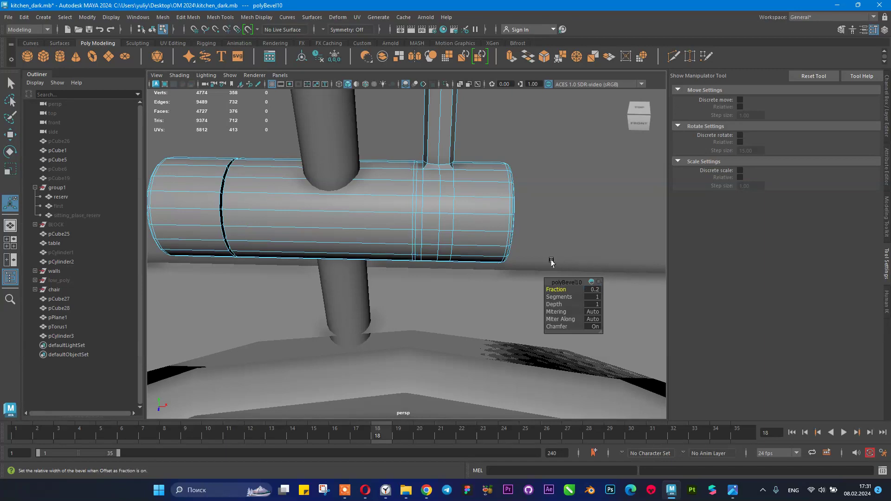
- Extrude the narrow ring of faces beside the lever inward to form a second groove, and return to object mode
{"action": "left_click", "coordinate": [418, 177]}
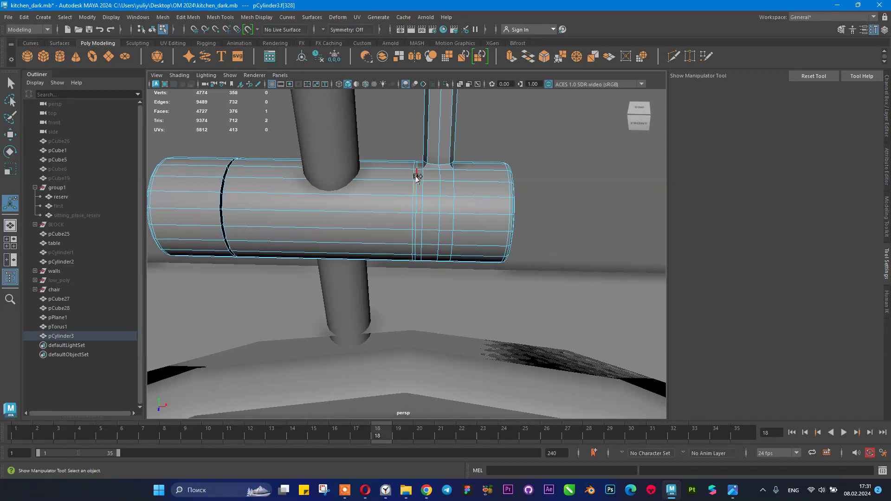
{"action": "double_click", "coordinate": [413, 176], "text": "shift"}
{"action": "left_click", "coordinate": [512, 57]}
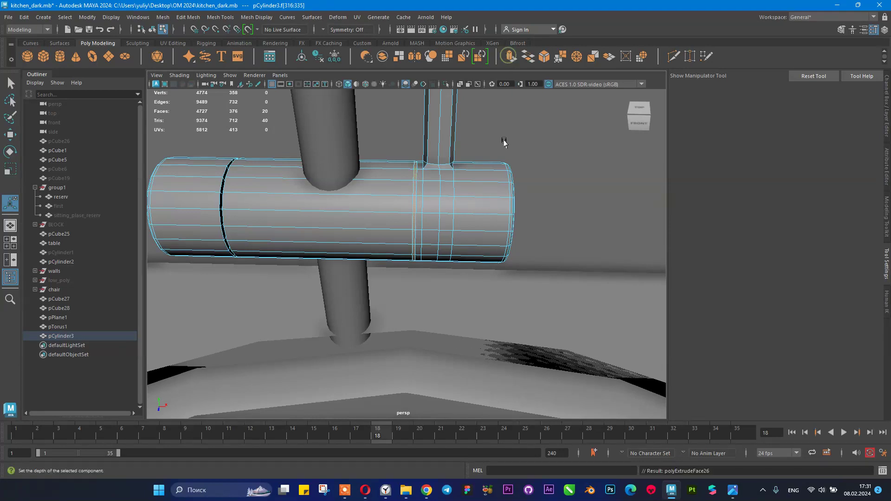
{"action": "left_click_drag", "start_coordinate": [441, 191], "coordinate": [470, 148], "text": "alt"}
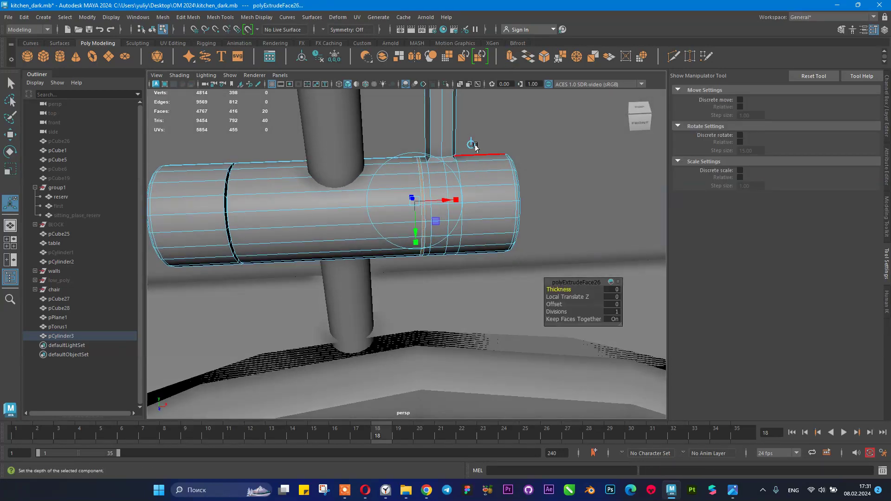
{"action": "left_click_drag", "start_coordinate": [418, 207], "coordinate": [412, 208]}
{"action": "right_click_drag", "start_coordinate": [363, 193], "coordinate": [381, 179]}
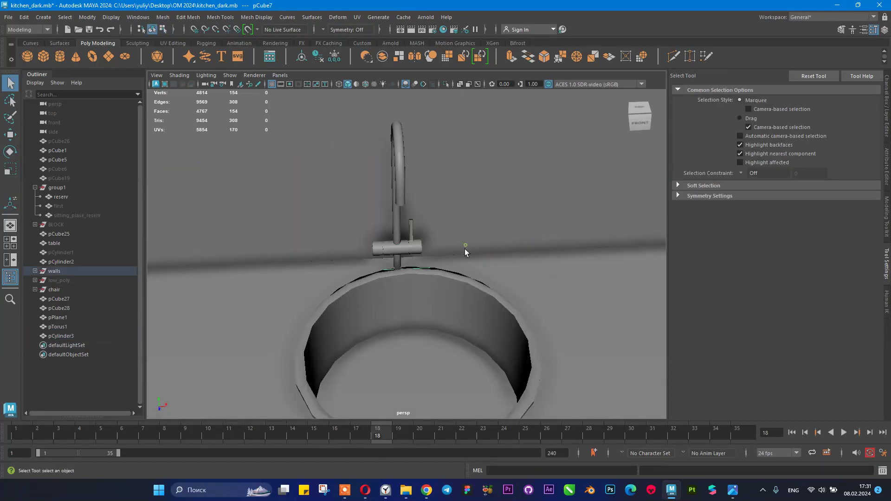
- Select the ring of side faces on the faucet's lever and soften their edges
{"action": "left_click_drag", "start_coordinate": [412, 249], "coordinate": [454, 272], "text": "alt"}
{"action": "scroll", "coordinate": [446, 260], "scroll_direction": "up", "scroll_amount": 2}
{"action": "right_click_drag", "start_coordinate": [436, 250], "coordinate": [422, 268], "text": "alt"}
{"action": "left_click", "coordinate": [469, 239]}
{"action": "right_click_drag", "start_coordinate": [470, 204], "coordinate": [468, 215]}
{"action": "double_click", "coordinate": [468, 215]}
{"action": "left_click", "coordinate": [466, 213]}
{"action": "double_click", "coordinate": [473, 220], "text": "shift"}
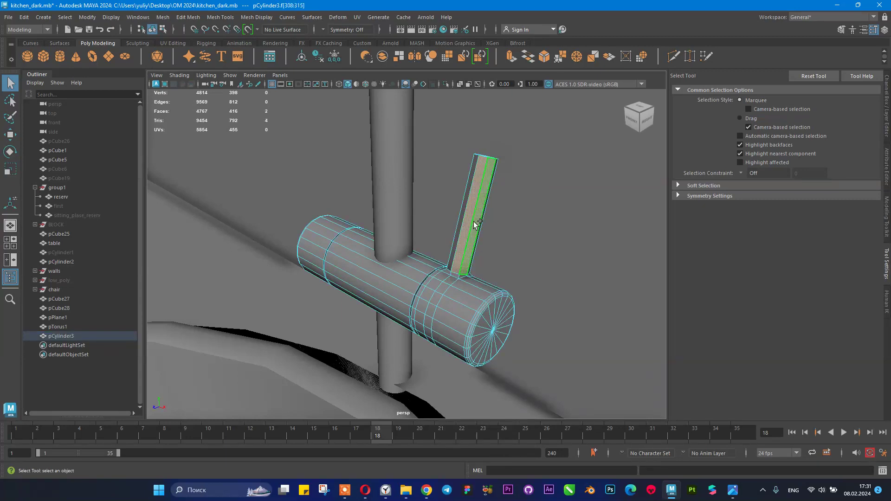
{"action": "left_click", "coordinate": [311, 18]}
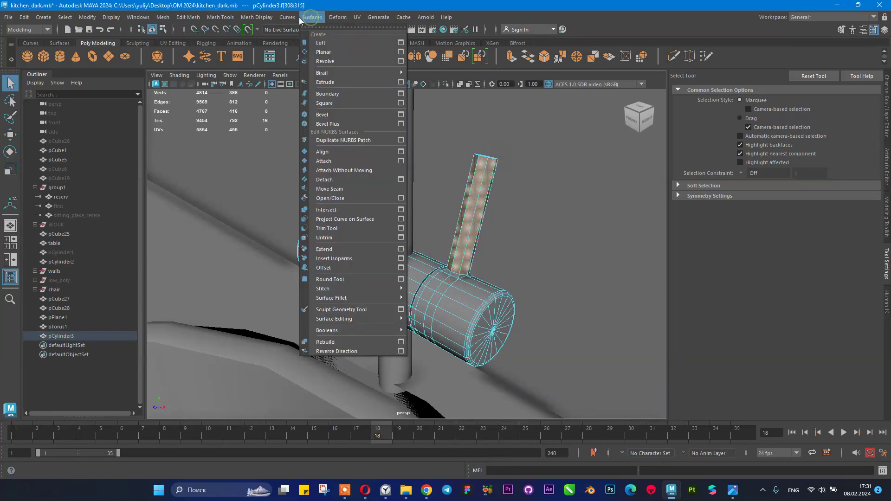
{"action": "mouse_move", "coordinate": [266, 18]}
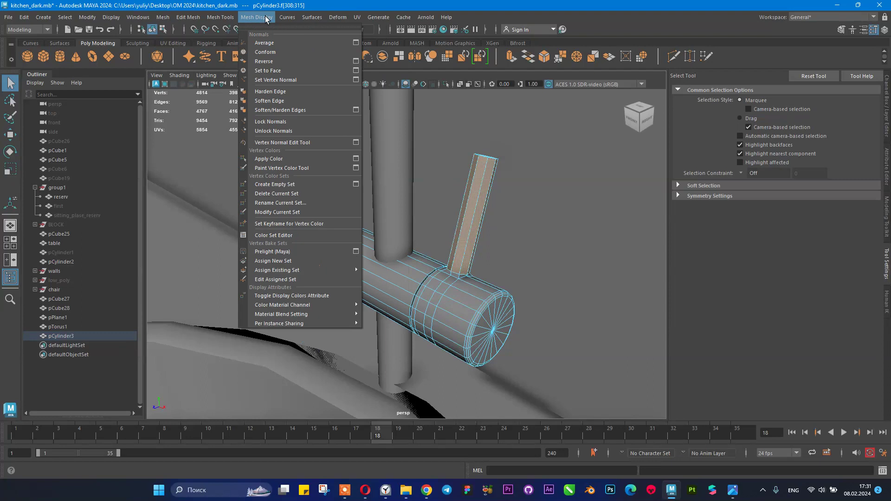
{"action": "left_click", "coordinate": [269, 100]}
{"action": "right_click_drag", "start_coordinate": [470, 207], "coordinate": [516, 175]}
{"action": "key", "text": "q"}
{"action": "left_click", "coordinate": [405, 215]}
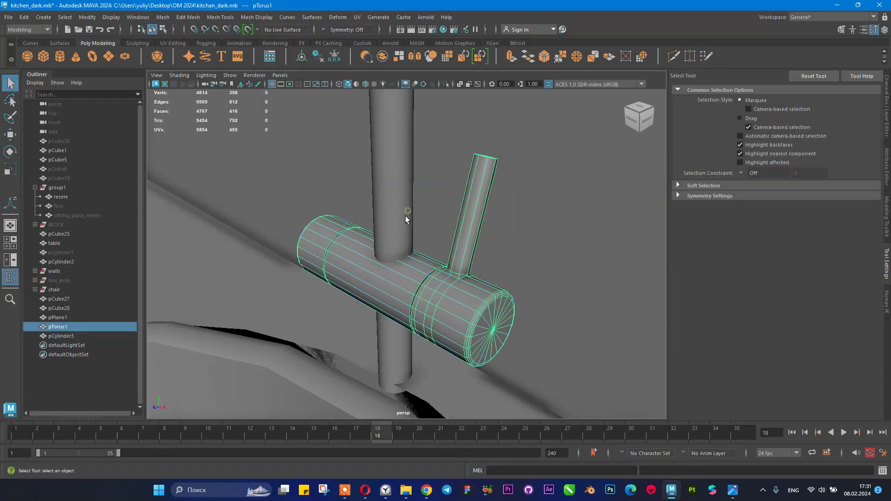
- Select the edges around the lever's free end and bevel them with a fraction of 0.5 and multiple segments
{"action": "scroll", "coordinate": [396, 234], "scroll_direction": "down", "scroll_amount": 5}
{"action": "mouse_move", "coordinate": [423, 264]}
{"action": "left_mouse_down", "text": "alt"}
{"action": "mouse_move", "coordinate": [370, 259]}
{"action": "mouse_move", "coordinate": [413, 265]}
{"action": "left_mouse_up", "text": "alt"}
{"action": "right_click_drag", "start_coordinate": [414, 265], "coordinate": [456, 250], "text": "alt"}
{"action": "left_click", "coordinate": [504, 203]}
{"action": "right_click_drag", "start_coordinate": [505, 201], "coordinate": [505, 177]}
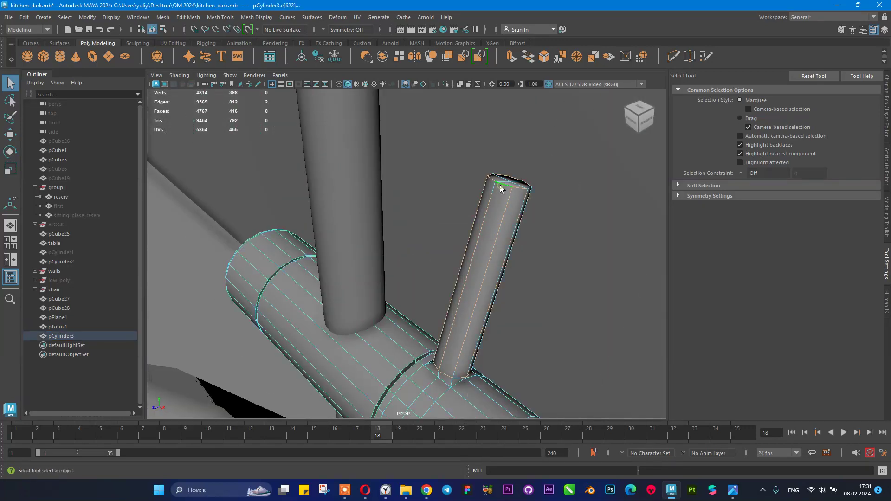
{"action": "left_click", "coordinate": [520, 188]}
{"action": "left_click", "coordinate": [534, 184], "text": "shift"}
{"action": "key", "text": "ctrl+z"}
{"action": "left_click", "coordinate": [514, 178], "text": "shift"}
{"action": "left_click", "coordinate": [504, 177], "text": "shift"}
{"action": "key", "text": "4"}
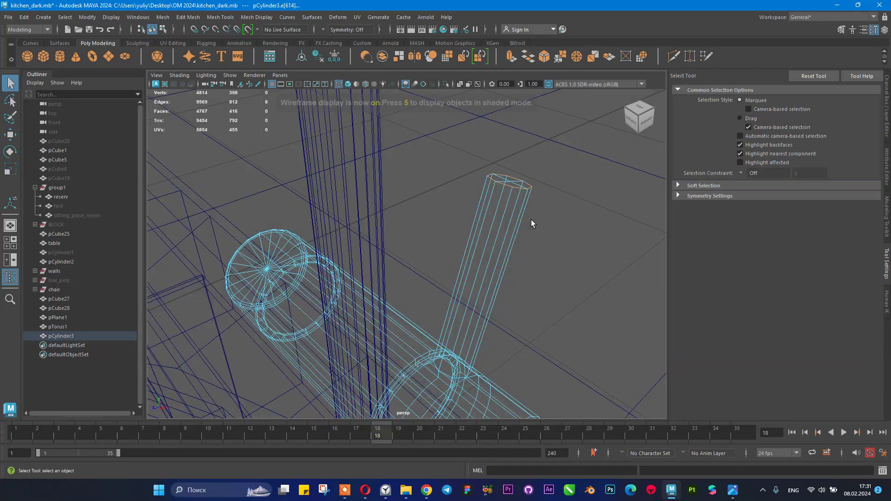
{"action": "key", "text": "5"}
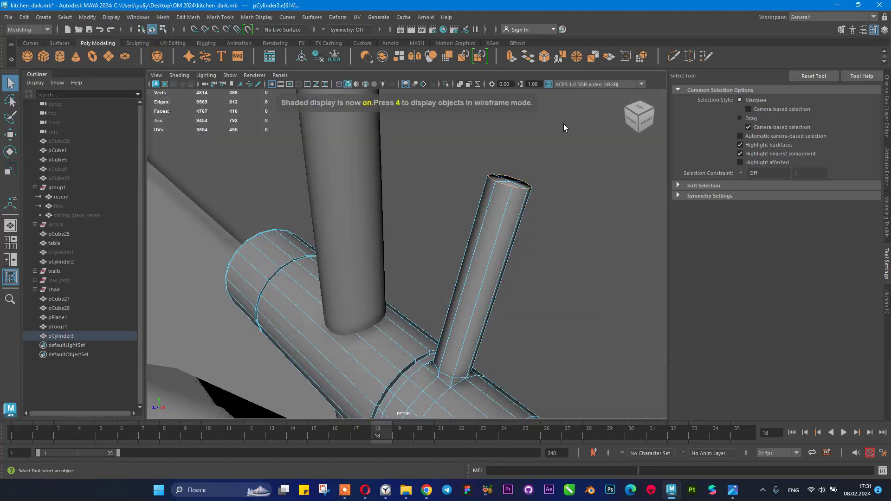
{"action": "left_click", "coordinate": [544, 56]}
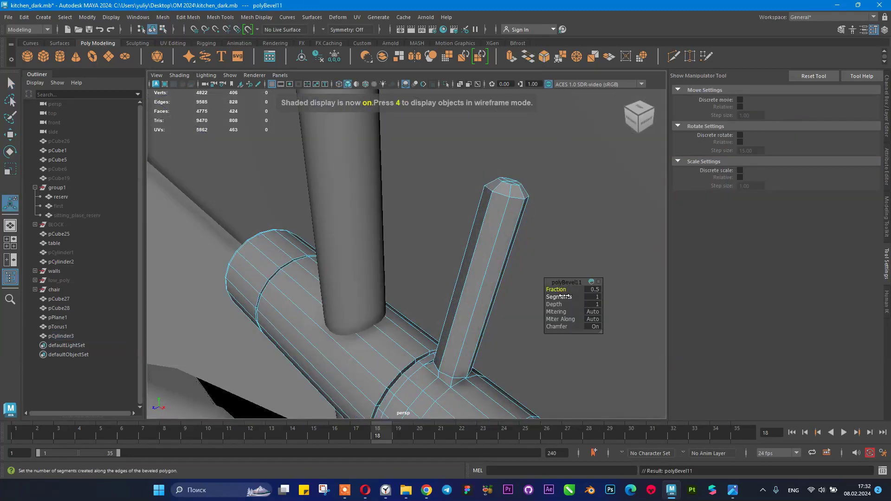
{"action": "left_click_drag", "start_coordinate": [560, 296], "coordinate": [565, 296]}
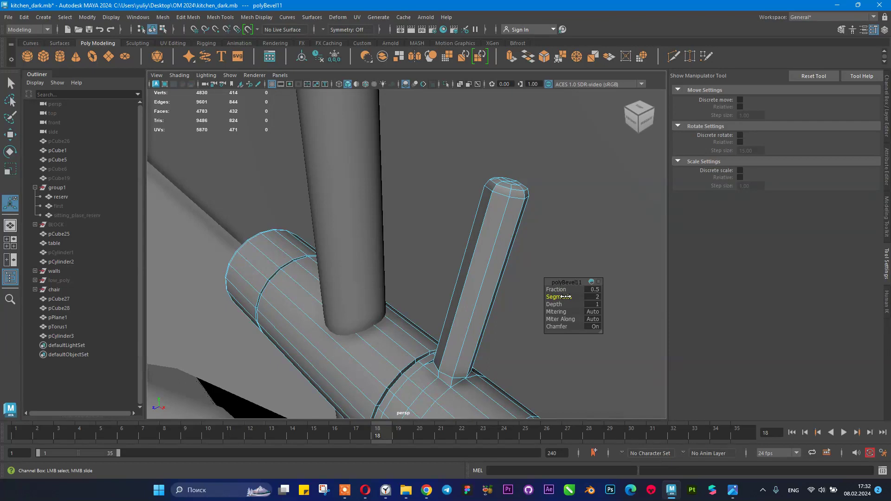
{"action": "right_click_drag", "start_coordinate": [480, 214], "coordinate": [528, 199]}
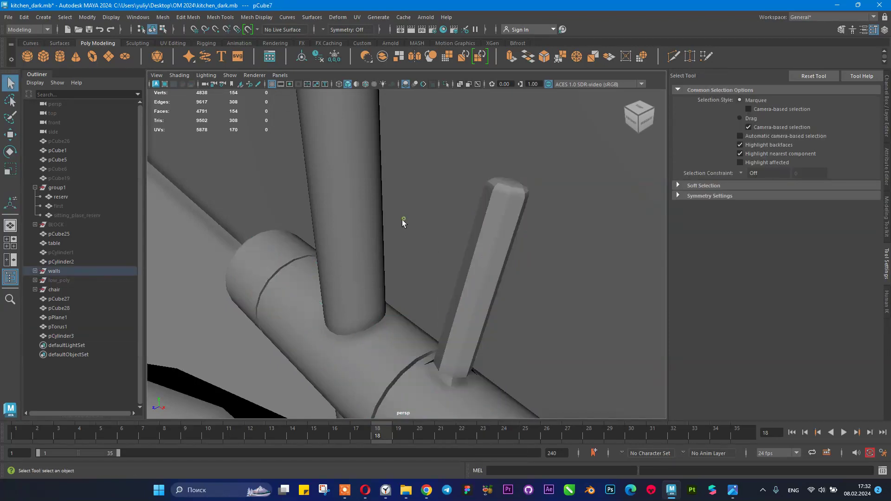
- Reselect the lever's side faces below the beveled tip and apply Soften Edge to them again
{"action": "left_click", "coordinate": [403, 218]}
{"action": "scroll", "coordinate": [403, 221], "scroll_direction": "down", "scroll_amount": 8}
{"action": "left_click", "coordinate": [415, 274]}
{"action": "scroll", "coordinate": [438, 247], "scroll_direction": "up", "scroll_amount": 8}
{"action": "scroll", "coordinate": [437, 248], "scroll_direction": "down", "scroll_amount": 11}
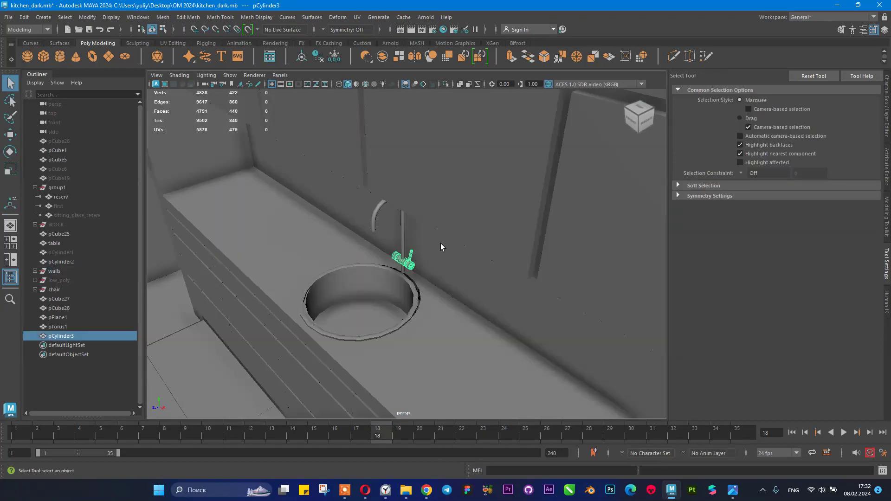
{"action": "scroll", "coordinate": [419, 241], "scroll_direction": "up", "scroll_amount": 8}
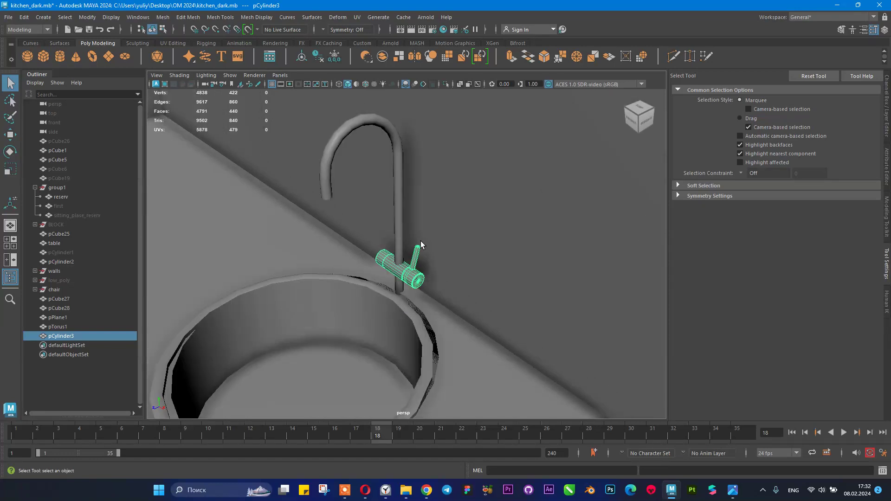
{"action": "scroll", "coordinate": [420, 242], "scroll_direction": "up", "scroll_amount": 10}
{"action": "right_click_drag", "start_coordinate": [450, 214], "coordinate": [448, 246]}
{"action": "double_click", "coordinate": [455, 248]}
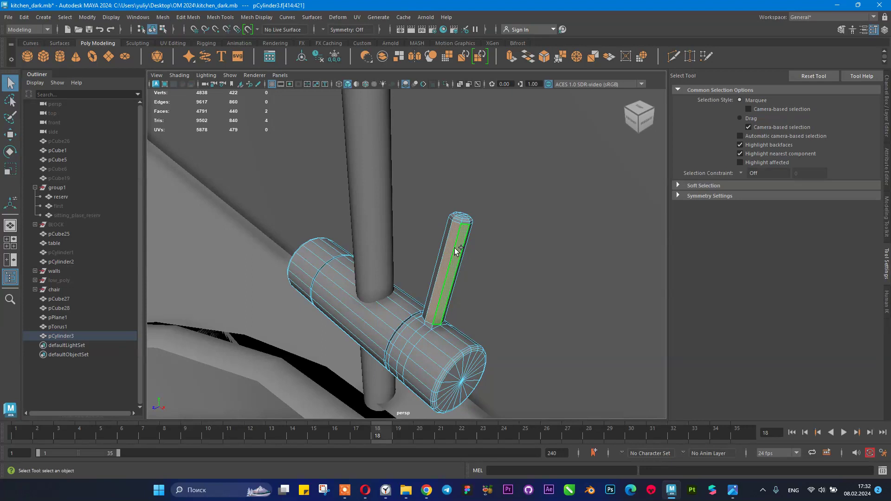
{"action": "left_click", "coordinate": [257, 16]}
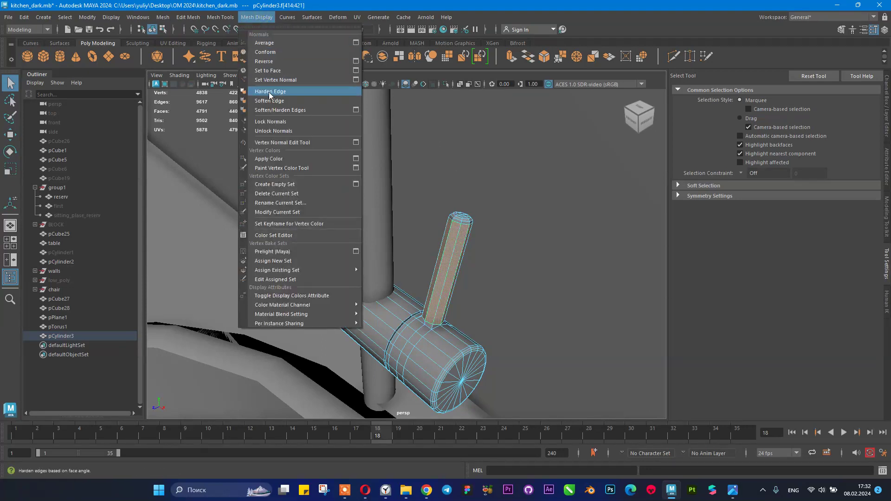
{"action": "left_click", "coordinate": [277, 101]}
{"action": "right_click_drag", "start_coordinate": [347, 143], "coordinate": [366, 132]}
{"action": "left_click", "coordinate": [320, 180]}
- Try Soften Edge on the whole horizontal cylinder with its lever
{"action": "left_click_drag", "start_coordinate": [320, 181], "coordinate": [347, 172], "text": "alt"}
{"action": "scroll", "coordinate": [413, 205], "scroll_direction": "up", "scroll_amount": 4}
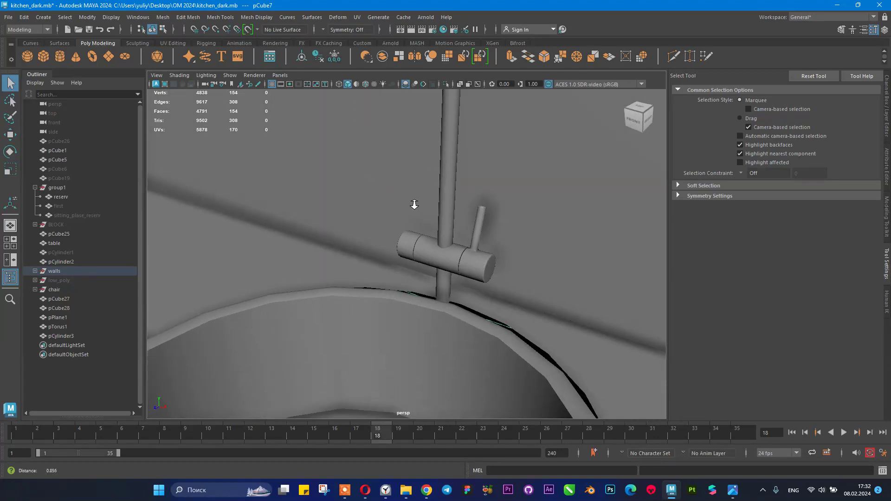
{"action": "left_click", "coordinate": [479, 253]}
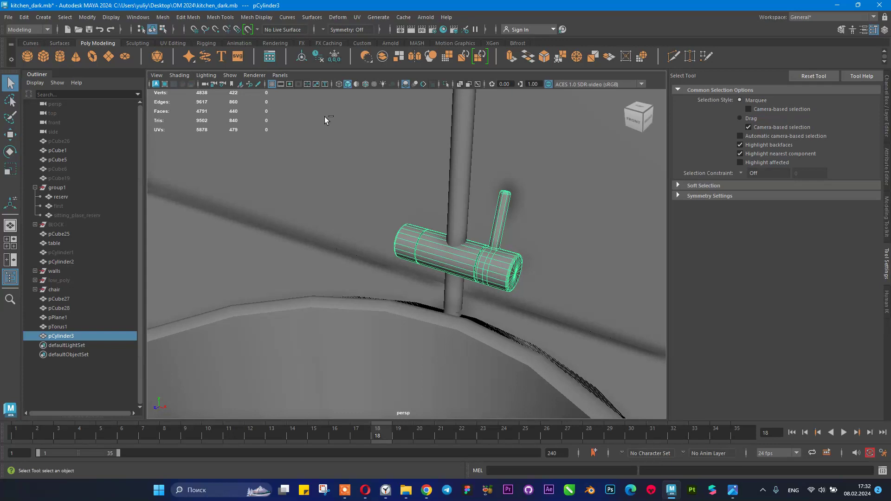
{"action": "left_click", "coordinate": [257, 18]}
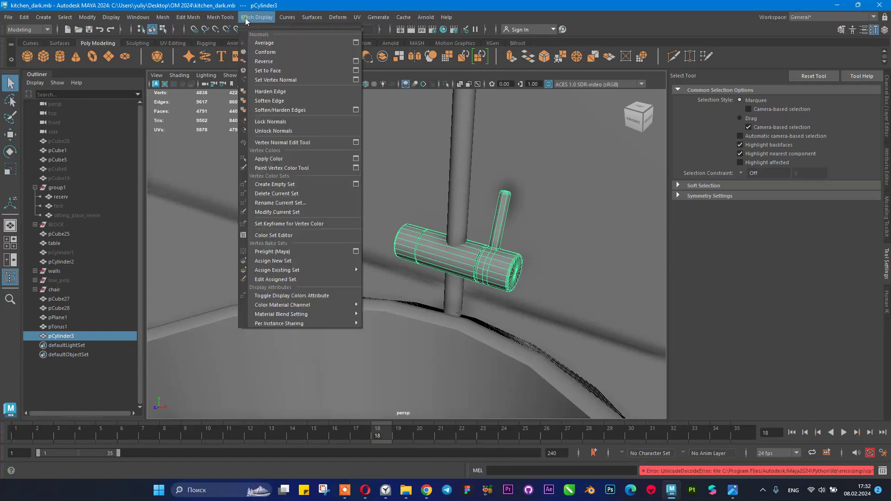
{"action": "left_click", "coordinate": [273, 95]}
{"action": "left_click", "coordinate": [327, 154]}
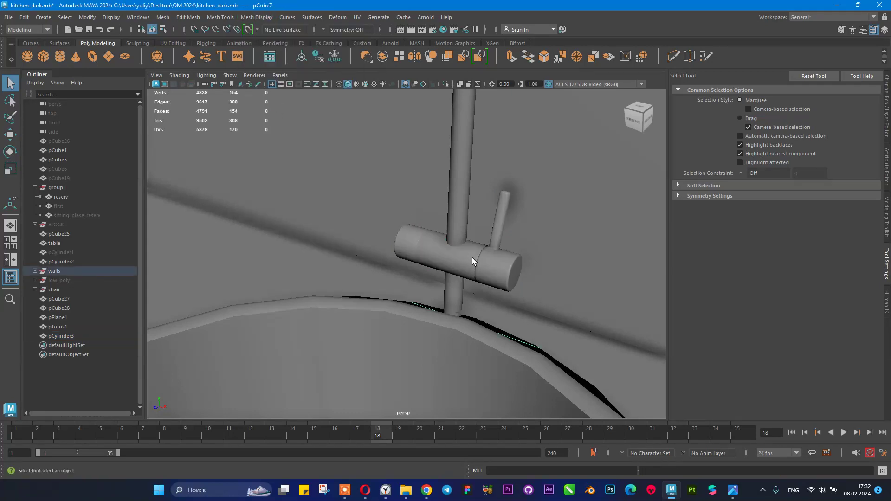
- Inspect the cylinder's grooves and undo the edge softening applied to the whole object
{"action": "left_click_drag", "start_coordinate": [470, 253], "coordinate": [539, 268], "text": "alt"}
{"action": "left_click", "coordinate": [553, 273]}
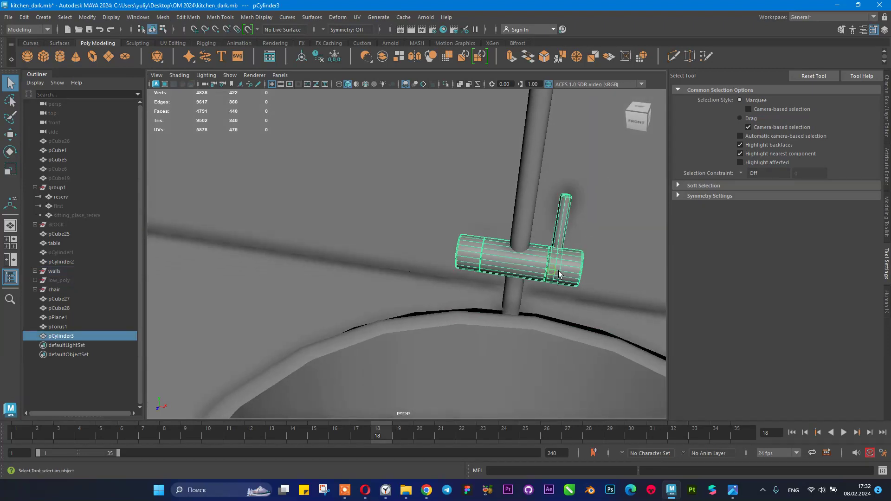
{"action": "key", "text": "ctrl+z"}
{"action": "key", "text": "ctrl+z"}
{"action": "key", "text": "ctrl+z"}
{"action": "key", "text": "ctrl+z"}
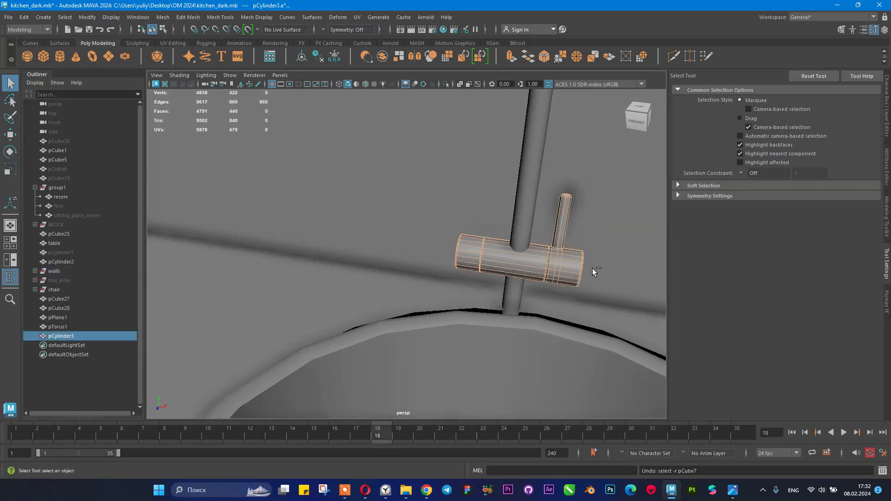
{"action": "left_click_drag", "start_coordinate": [544, 270], "coordinate": [487, 243], "text": "alt"}
{"action": "left_click", "coordinate": [484, 244]}
{"action": "left_click", "coordinate": [352, 224]}
- Select the border edge loop around the open end of the faucet's spout
{"action": "left_click_drag", "start_coordinate": [351, 225], "coordinate": [391, 222], "text": "alt"}
{"action": "middle_click_drag", "start_coordinate": [454, 275], "coordinate": [457, 274], "text": "alt"}
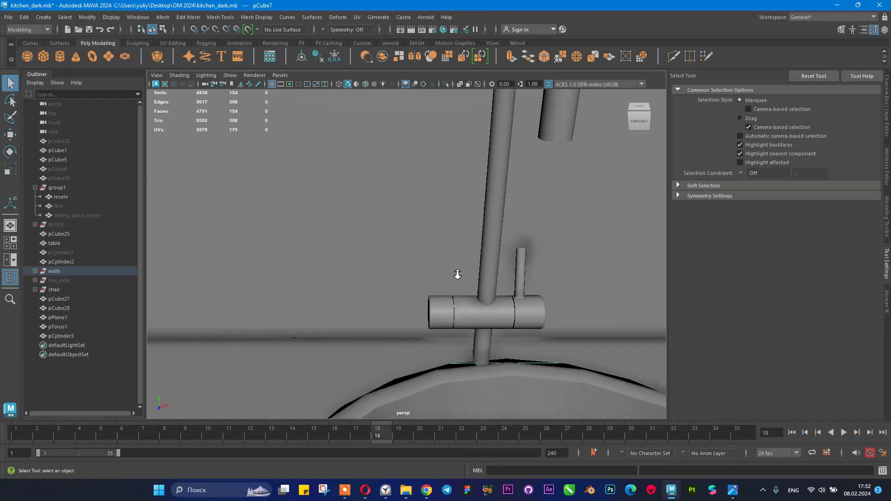
{"action": "scroll", "coordinate": [458, 272], "scroll_direction": "down", "scroll_amount": 6}
{"action": "left_click", "coordinate": [456, 214]}
{"action": "left_click_drag", "start_coordinate": [455, 213], "coordinate": [540, 196], "text": "alt"}
{"action": "right_click", "coordinate": [520, 160]}
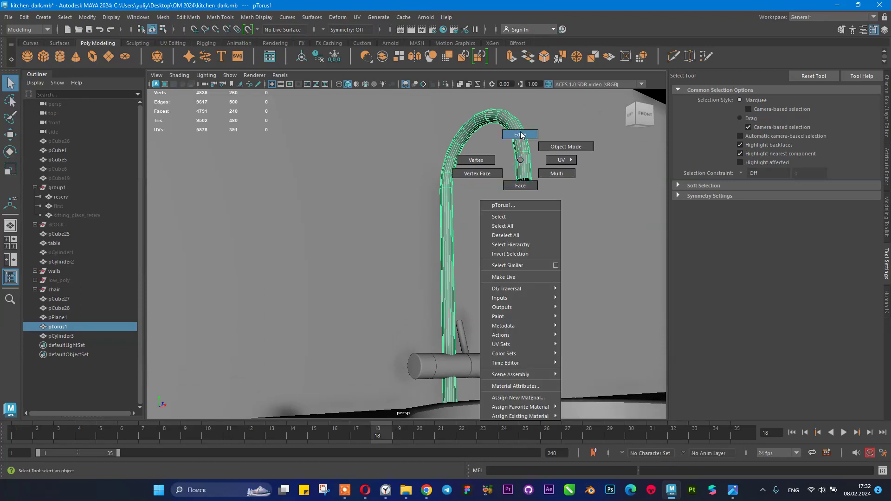
{"action": "left_click", "coordinate": [521, 135]}
{"action": "double_click", "coordinate": [523, 181]}
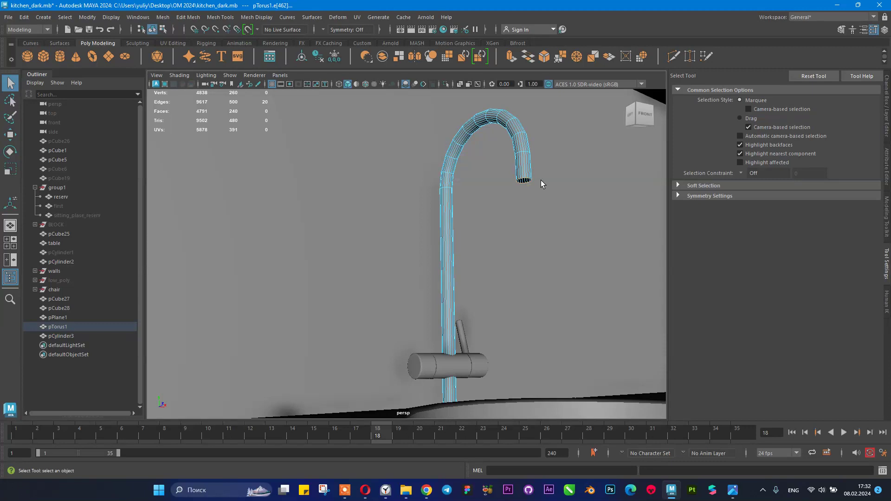
- Extrude the spout's border loop inward to form a narrow rim around the opening
{"action": "key", "text": "f"}
{"action": "left_click_drag", "start_coordinate": [548, 191], "coordinate": [466, 136], "text": "alt"}
{"action": "scroll", "coordinate": [506, 157], "scroll_direction": "down", "scroll_amount": 8}
{"action": "scroll", "coordinate": [487, 174], "scroll_direction": "up", "scroll_amount": 8}
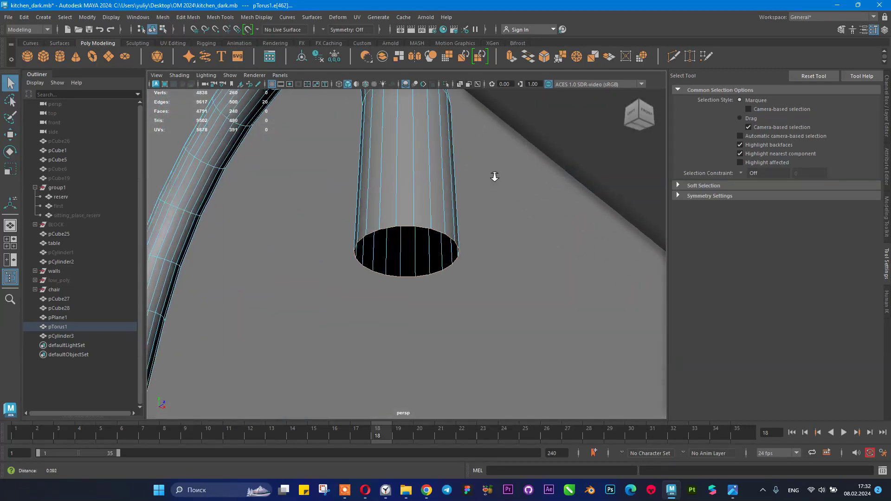
{"action": "left_click", "coordinate": [510, 56]}
{"action": "left_click_drag", "start_coordinate": [362, 288], "coordinate": [365, 284]}
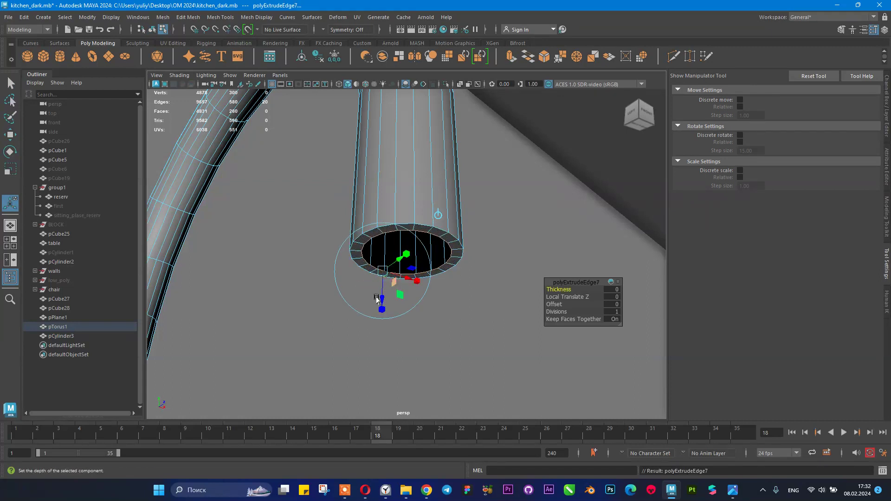
- Push the extruded inner loop up inside the spout with a Local Translate Z of -0.031 and return to object mode
{"action": "left_click_drag", "start_coordinate": [380, 296], "coordinate": [384, 227]}
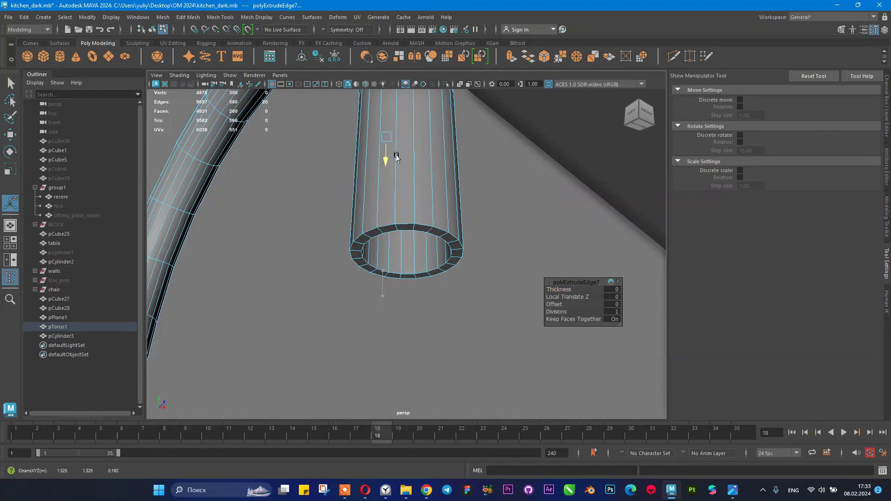
{"action": "left_click_drag", "start_coordinate": [397, 158], "coordinate": [397, 157]}
{"action": "scroll", "coordinate": [455, 193], "scroll_direction": "down", "scroll_amount": 8}
{"action": "left_click_drag", "start_coordinate": [454, 192], "coordinate": [307, 209], "text": "alt"}
{"action": "scroll", "coordinate": [406, 240], "scroll_direction": "up", "scroll_amount": 8}
{"action": "right_click_drag", "start_coordinate": [381, 241], "coordinate": [308, 229], "text": "alt"}
{"action": "mouse_move", "coordinate": [308, 229]}
{"action": "left_mouse_down", "text": "alt"}
{"action": "mouse_move", "coordinate": [279, 231]}
{"action": "mouse_move", "coordinate": [307, 226]}
{"action": "left_mouse_up", "text": "alt"}
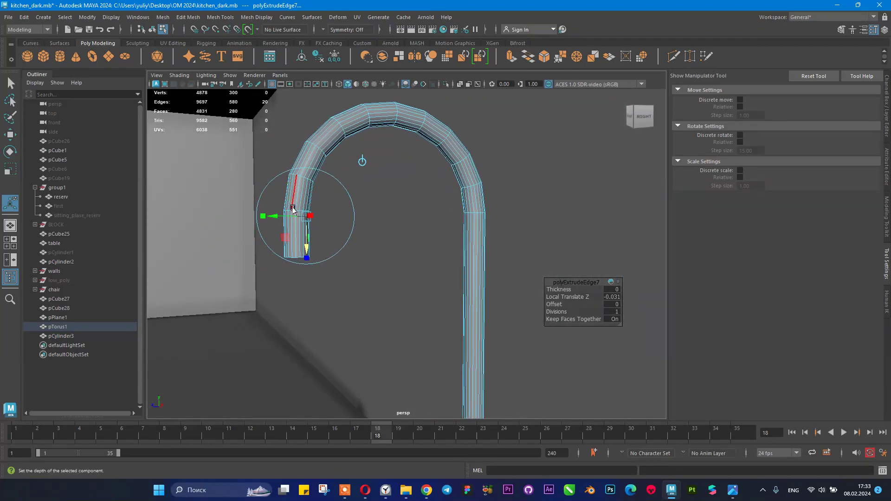
{"action": "key", "text": "q"}
{"action": "right_click_drag", "start_coordinate": [299, 200], "coordinate": [343, 160]}
- Examine the spout, the faucet's base and where it meets the sink rim
{"action": "left_click_drag", "start_coordinate": [344, 161], "coordinate": [418, 227], "text": "alt"}
{"action": "left_click", "coordinate": [334, 226]}
{"action": "scroll", "coordinate": [388, 241], "scroll_direction": "down", "scroll_amount": 5}
{"action": "middle_click_drag", "start_coordinate": [439, 270], "coordinate": [444, 205], "text": "alt"}
{"action": "left_click_drag", "start_coordinate": [456, 235], "coordinate": [431, 227], "text": "alt"}
{"action": "middle_click_drag", "start_coordinate": [436, 255], "coordinate": [429, 197], "text": "alt"}
{"action": "right_click_drag", "start_coordinate": [449, 225], "coordinate": [468, 259], "text": "alt"}
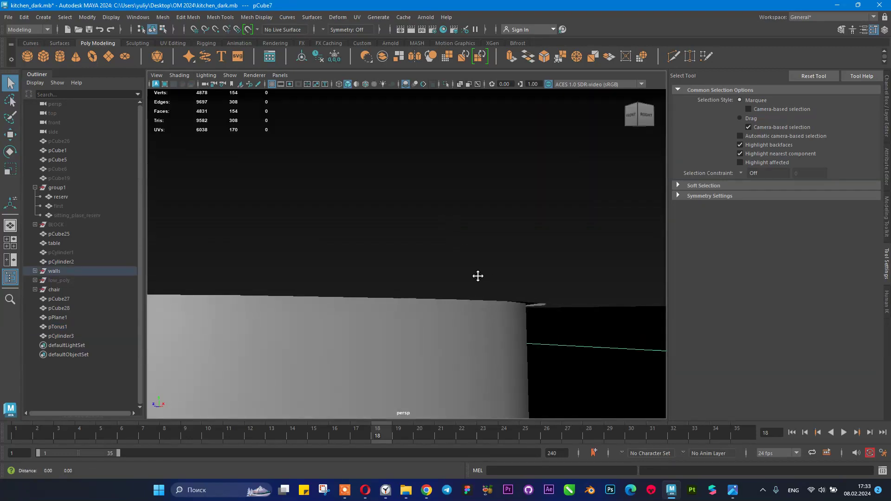
{"action": "middle_click_drag", "start_coordinate": [487, 277], "coordinate": [429, 282], "text": "alt"}
{"action": "left_click_drag", "start_coordinate": [425, 279], "coordinate": [350, 317], "text": "alt"}
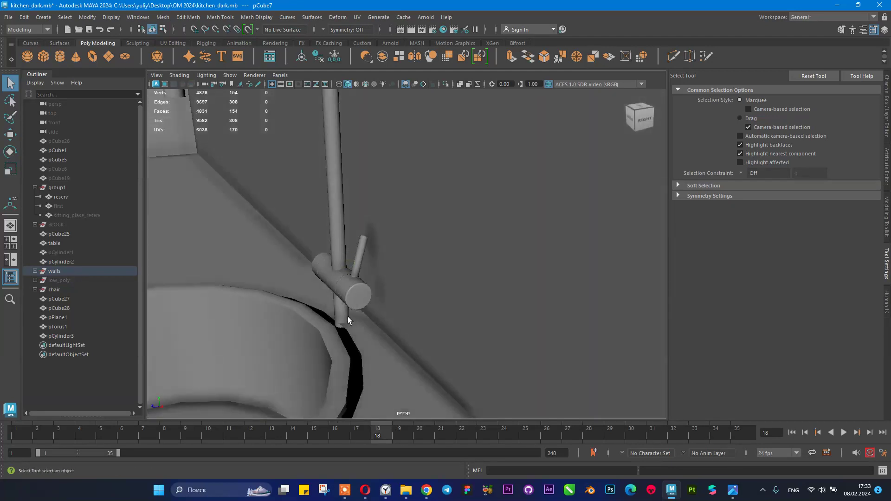
{"action": "middle_click_drag", "start_coordinate": [399, 310], "coordinate": [501, 267], "text": "alt"}
{"action": "scroll", "coordinate": [442, 293], "scroll_direction": "up", "scroll_amount": 1}
{"action": "scroll", "coordinate": [458, 302], "scroll_direction": "up", "scroll_amount": 3}
{"action": "right_click_drag", "start_coordinate": [461, 305], "coordinate": [478, 297], "text": "alt"}
{"action": "left_click", "coordinate": [481, 293]}
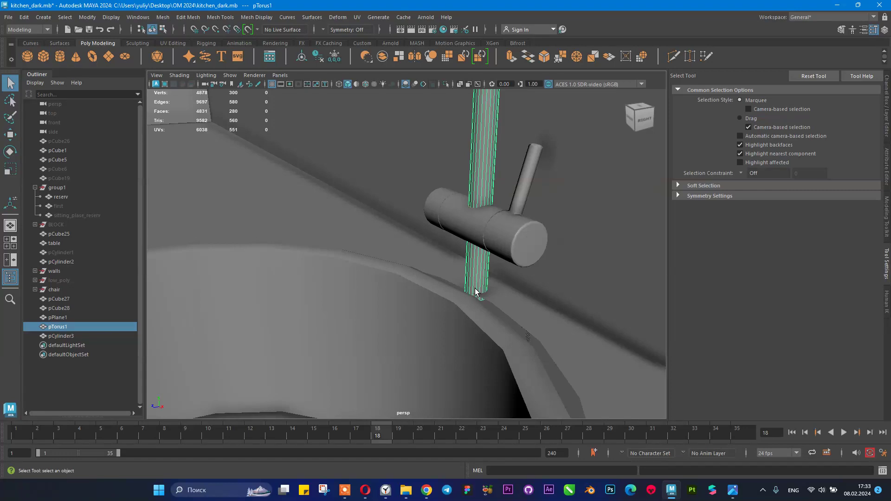
{"action": "left_click_drag", "start_coordinate": [417, 168], "coordinate": [373, 269], "text": "alt"}
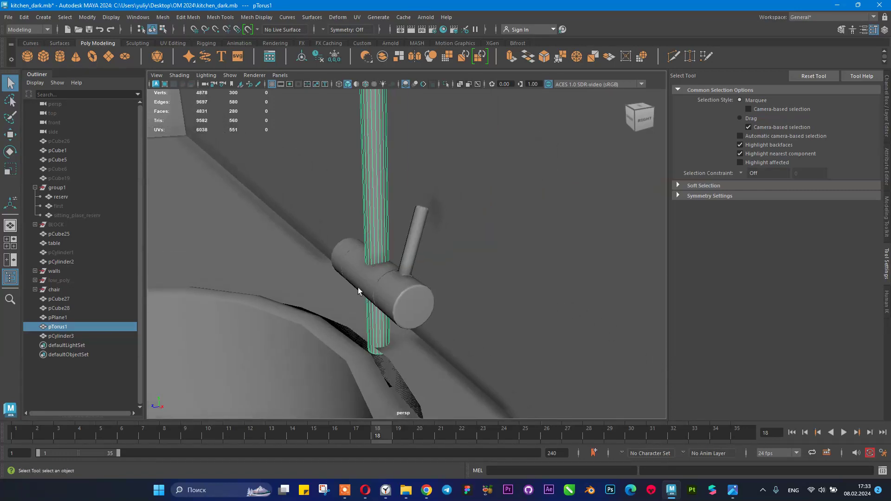
- Select the edge loop of the countertop's hole around the sink
{"action": "left_click", "coordinate": [350, 349]}
{"action": "left_click", "coordinate": [412, 378]}
{"action": "scroll", "coordinate": [422, 384], "scroll_direction": "down", "scroll_amount": 5}
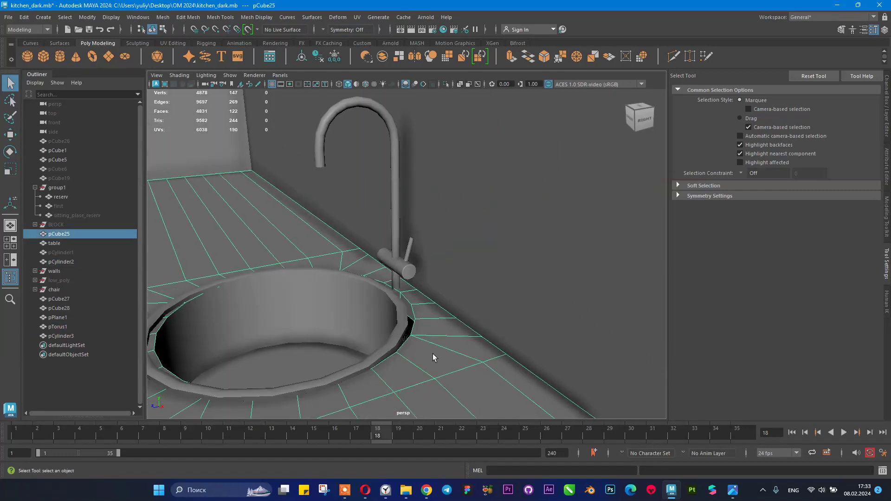
{"action": "scroll", "coordinate": [394, 202], "scroll_direction": "down", "scroll_amount": 5}
{"action": "left_click_drag", "start_coordinate": [380, 217], "coordinate": [404, 221], "text": "alt"}
{"action": "right_click_drag", "start_coordinate": [404, 223], "coordinate": [450, 255], "text": "alt"}
{"action": "left_click_drag", "start_coordinate": [435, 250], "coordinate": [430, 266], "text": "alt"}
{"action": "right_click_drag", "start_coordinate": [394, 272], "coordinate": [420, 288], "text": "alt"}
{"action": "right_click_drag", "start_coordinate": [407, 218], "coordinate": [408, 193]}
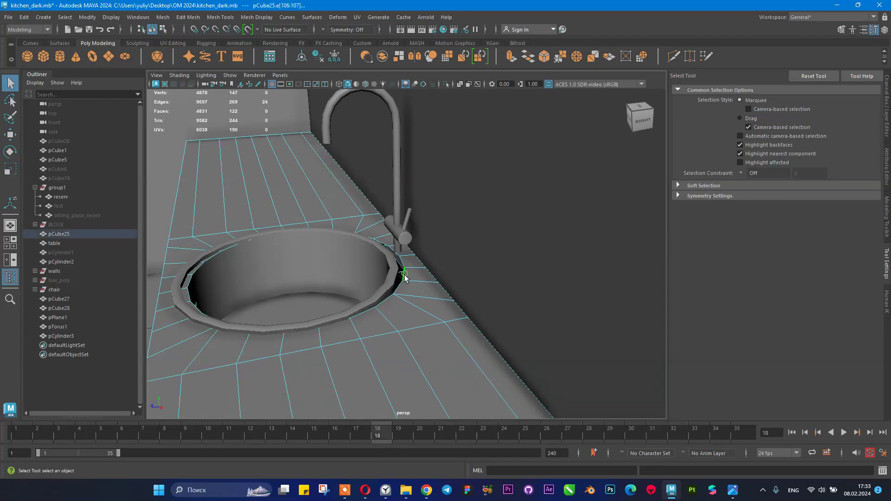
{"action": "left_click", "coordinate": [402, 305]}
- Shift the countertop's hole loop under the sink rim to close the gap and return to object mode
{"action": "key", "text": "w"}
{"action": "left_click_drag", "start_coordinate": [408, 274], "coordinate": [428, 246], "text": "alt"}
{"action": "key", "text": "4"}
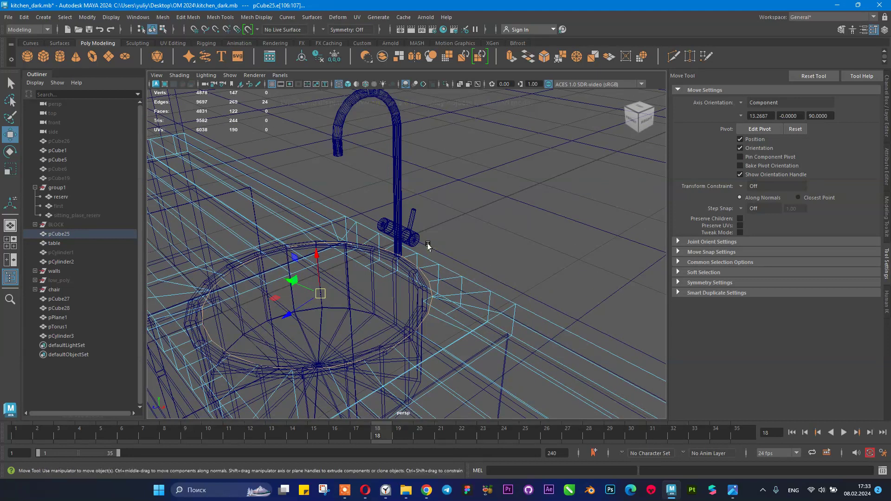
{"action": "key", "text": "5"}
{"action": "mouse_move", "coordinate": [319, 292]}
{"action": "left_mouse_down"}
{"action": "mouse_move", "coordinate": [269, 323]}
{"action": "mouse_move", "coordinate": [365, 324]}
{"action": "left_mouse_up"}
{"action": "left_click_drag", "start_coordinate": [451, 339], "coordinate": [424, 318]}
{"action": "right_click_drag", "start_coordinate": [444, 294], "coordinate": [453, 287]}
- Preview the sink basin smoothed and return it to the unsmoothed display
{"action": "left_click", "coordinate": [416, 325]}
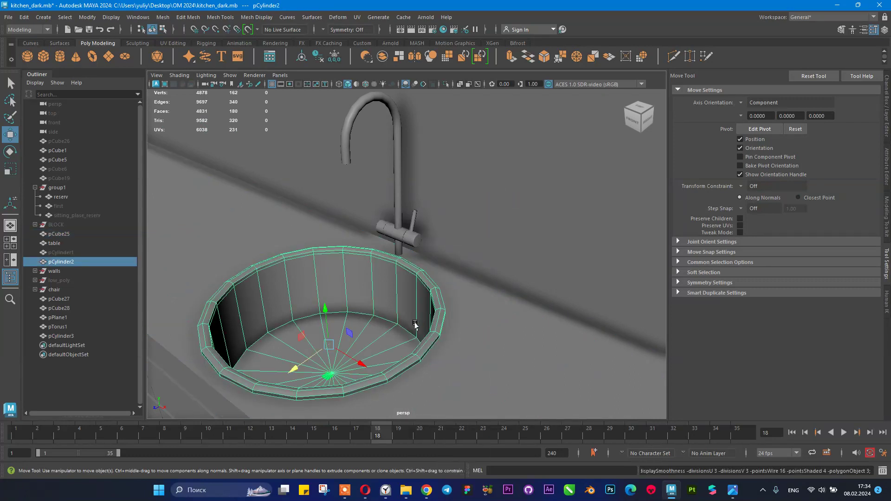
{"action": "key", "text": "3"}
{"action": "left_click", "coordinate": [459, 319]}
{"action": "left_click", "coordinate": [421, 332]}
{"action": "left_click_drag", "start_coordinate": [442, 330], "coordinate": [383, 306], "text": "alt"}
{"action": "key", "text": "1"}
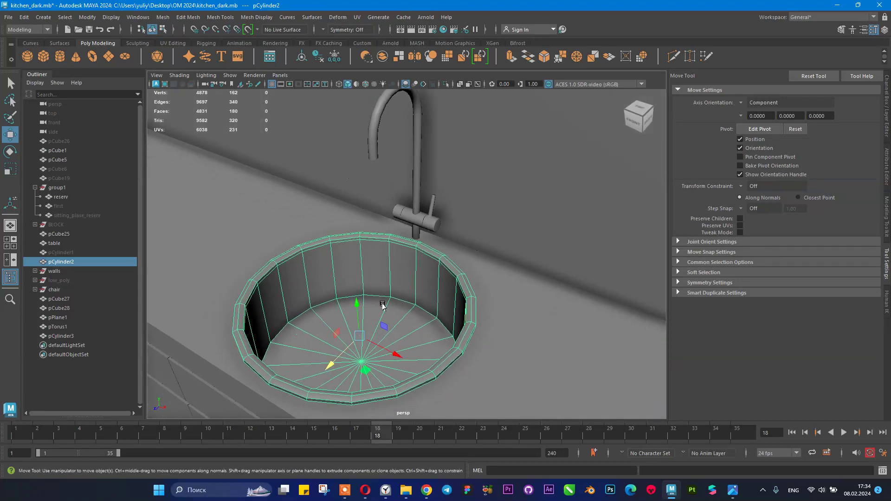
- Bevel the edge loop around the basin's floor with a fraction of 0.1 and 1 segment
{"action": "right_click_drag", "start_coordinate": [383, 306], "coordinate": [367, 261]}
{"action": "right_click_drag", "start_coordinate": [394, 207], "coordinate": [373, 215]}
{"action": "right_click_drag", "start_coordinate": [371, 294], "coordinate": [366, 203]}
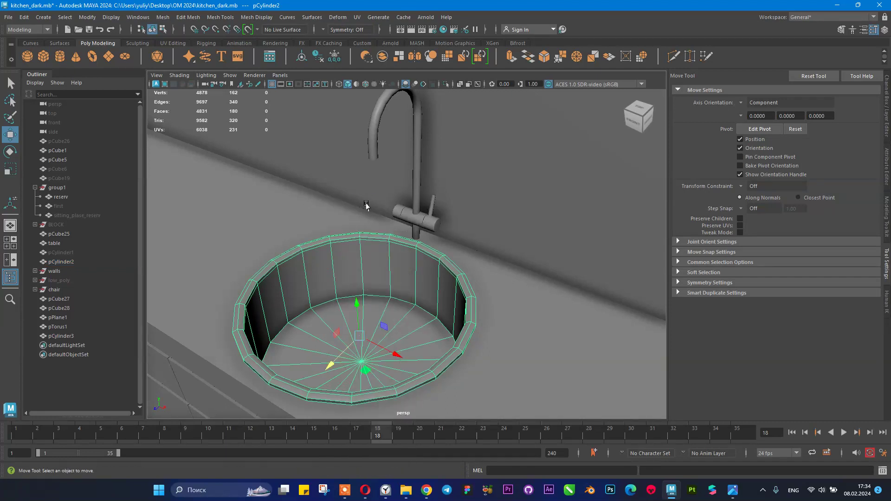
{"action": "double_click", "coordinate": [370, 296]}
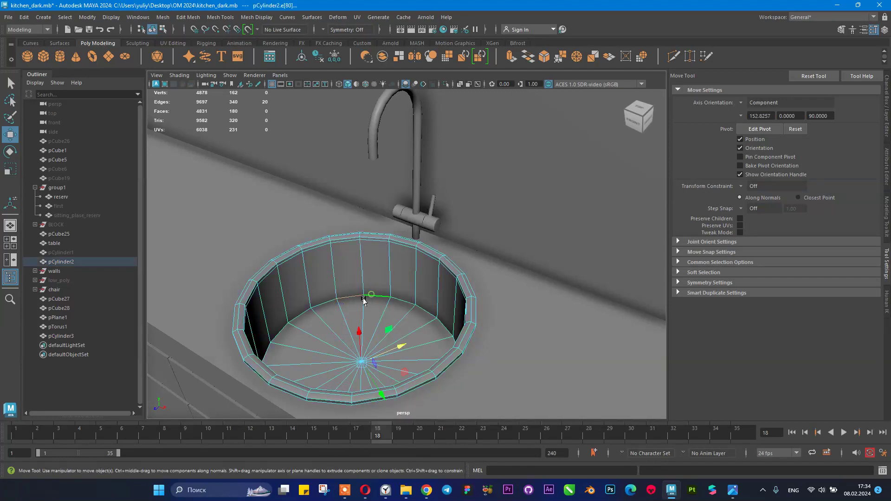
{"action": "left_click", "coordinate": [545, 56]}
{"action": "left_click_drag", "start_coordinate": [561, 290], "coordinate": [560, 295]}
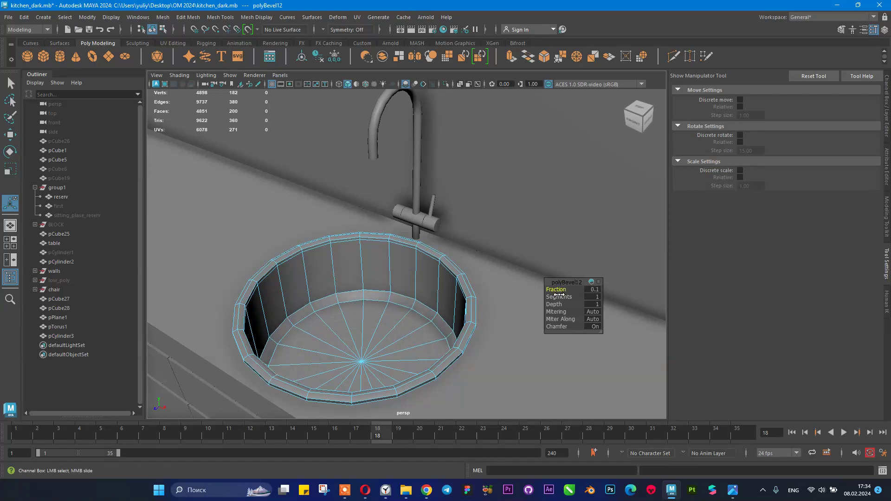
{"action": "right_click_drag", "start_coordinate": [374, 295], "coordinate": [433, 183]}
- Turn on smooth preview for the beveled sink and examine the transition between its wall and floor
{"action": "key", "text": "4"}
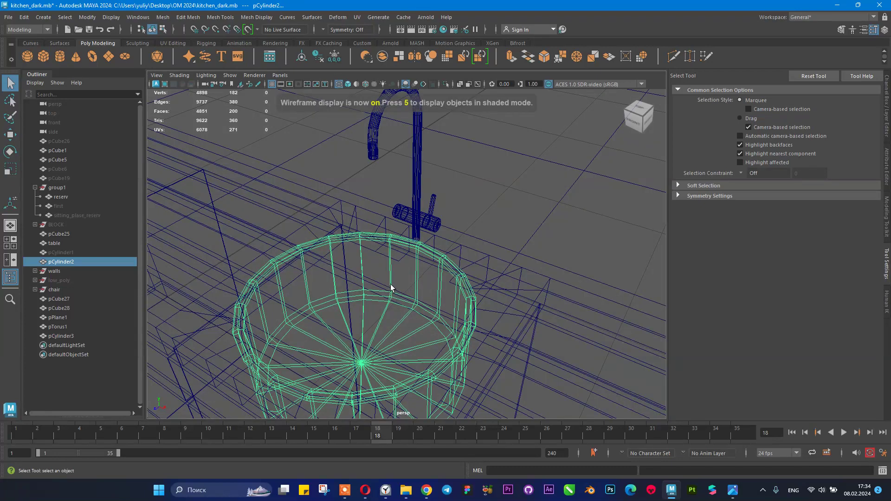
{"action": "key", "text": "5"}
{"action": "key", "text": "3"}
{"action": "key", "text": "1"}
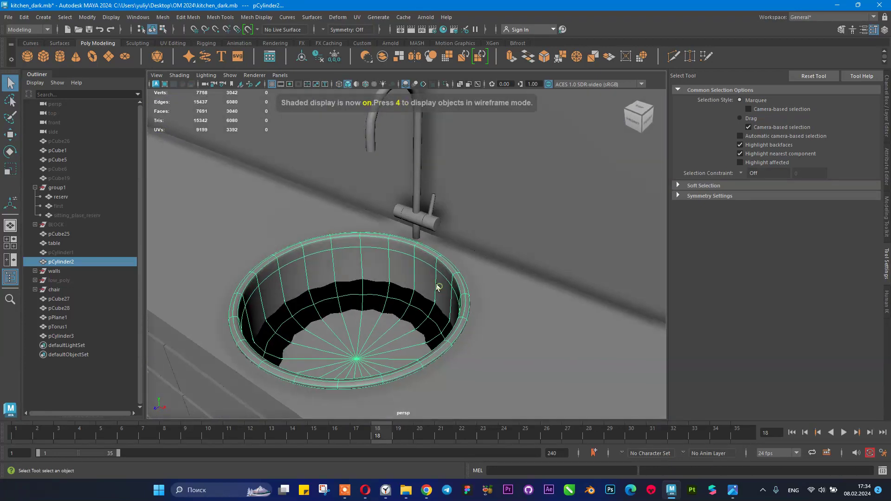
{"action": "left_click_drag", "start_coordinate": [427, 327], "coordinate": [397, 311], "text": "alt"}
{"action": "left_click", "coordinate": [464, 298]}
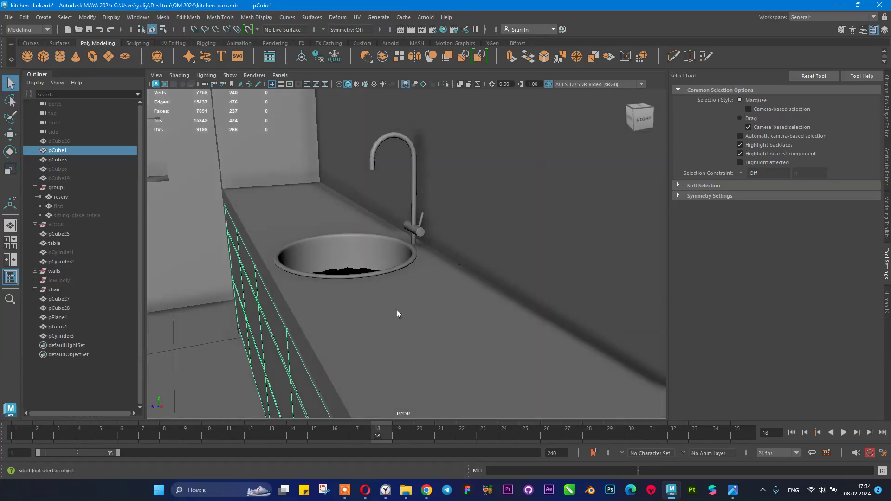
{"action": "left_click_drag", "start_coordinate": [388, 260], "coordinate": [352, 263], "text": "alt"}
- Select the sink basin and isolate it in the viewport
{"action": "right_click_drag", "start_coordinate": [354, 251], "coordinate": [388, 213]}
{"action": "key", "text": "r"}
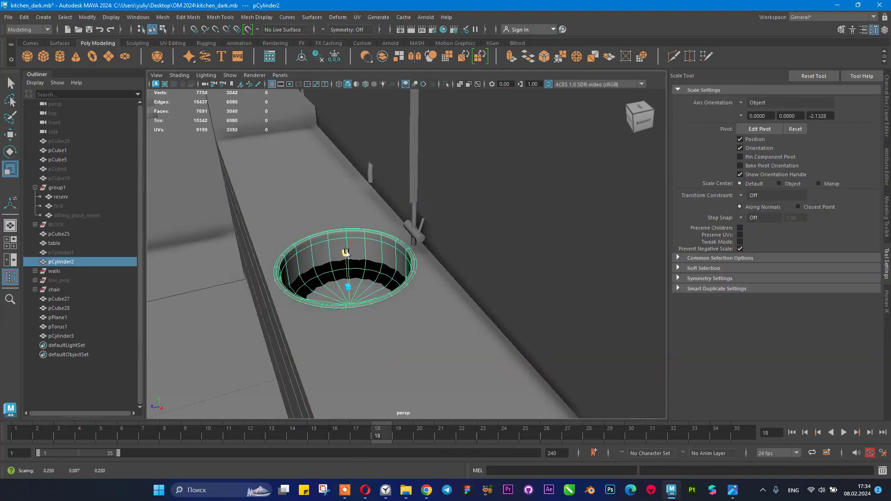
{"action": "key", "text": "w"}
{"action": "left_click_drag", "start_coordinate": [346, 253], "coordinate": [534, 274]}
{"action": "left_click", "coordinate": [446, 84]}
{"action": "scroll", "coordinate": [434, 251], "scroll_direction": "up", "scroll_amount": 5}
- Delete the ring of outer wall faces and the ring of faces beneath it from the sink, leaving the inner shell
{"action": "right_click_drag", "start_coordinate": [433, 251], "coordinate": [406, 260]}
{"action": "left_click", "coordinate": [399, 267]}
{"action": "left_click_drag", "start_coordinate": [450, 269], "coordinate": [392, 225], "text": "alt"}
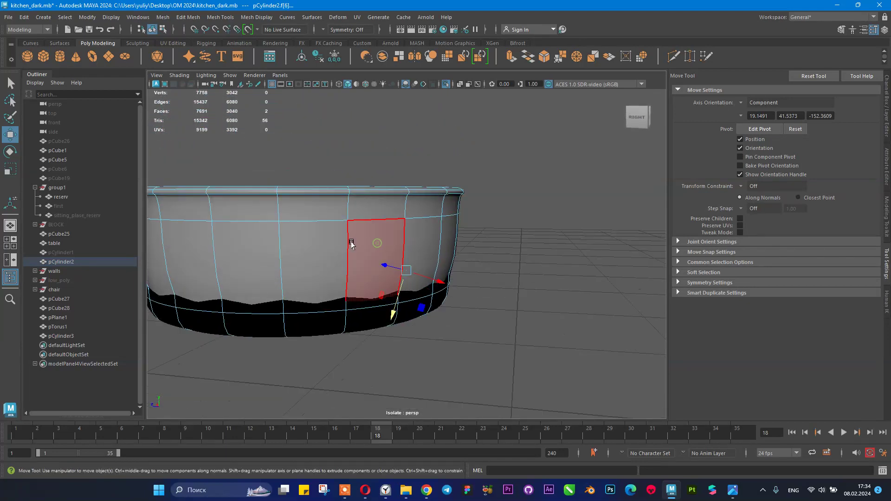
{"action": "double_click", "coordinate": [335, 243], "text": "shift"}
{"action": "key", "text": "Delete"}
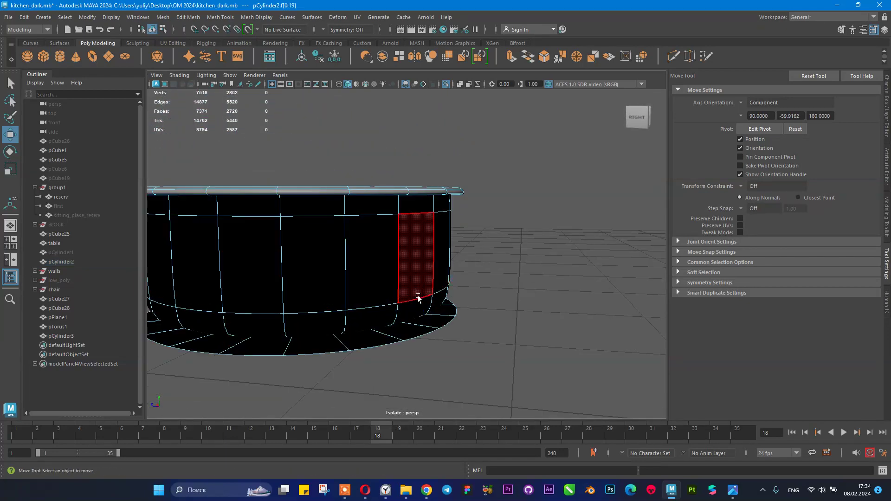
{"action": "double_click", "coordinate": [396, 342]}
{"action": "key", "text": "Delete"}
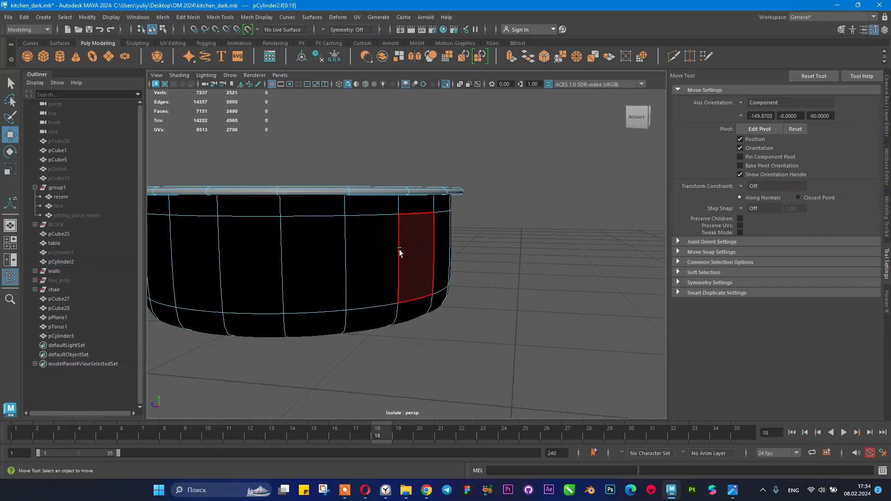
{"action": "right_click_drag", "start_coordinate": [455, 188], "coordinate": [457, 187]}
{"action": "left_click_drag", "start_coordinate": [393, 183], "coordinate": [412, 167], "text": "alt"}
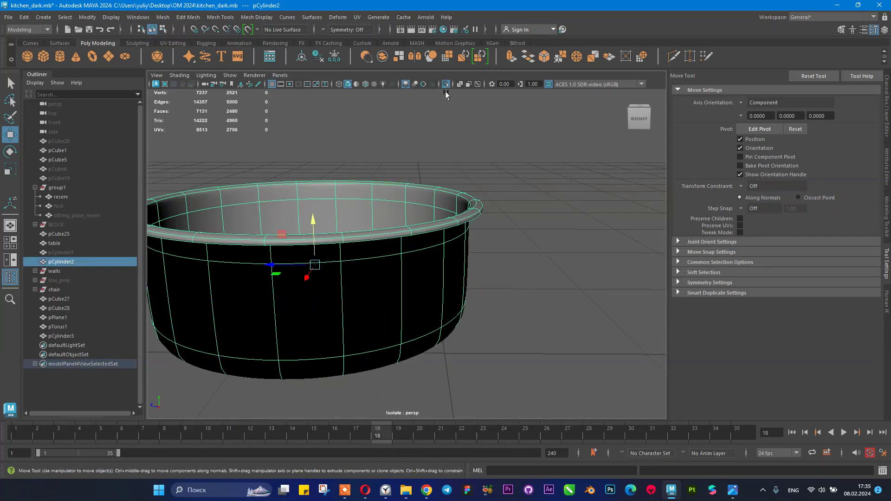
- Bring back the full scene and check the smoothed sink in the countertop
{"action": "left_click", "coordinate": [446, 85]}
{"action": "left_click_drag", "start_coordinate": [376, 187], "coordinate": [450, 259], "text": "alt"}
{"action": "middle_click_drag", "start_coordinate": [448, 248], "coordinate": [422, 139], "text": "alt"}
{"action": "scroll", "coordinate": [390, 198], "scroll_direction": "down", "scroll_amount": 5}
{"action": "right_click_drag", "start_coordinate": [412, 193], "coordinate": [457, 179]}
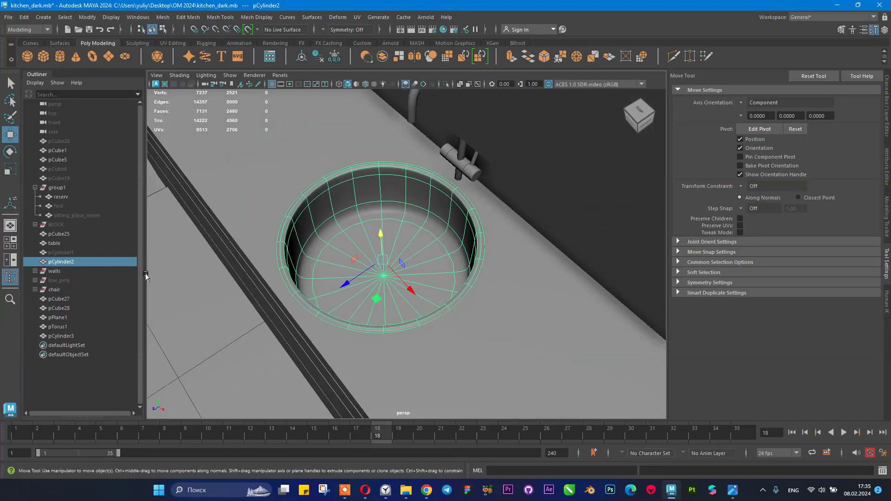
{"action": "left_click", "coordinate": [149, 269]}
{"action": "scroll", "coordinate": [337, 264], "scroll_direction": "down", "scroll_amount": 5}
{"action": "left_click_drag", "start_coordinate": [336, 259], "coordinate": [385, 235], "text": "alt"}
{"action": "left_click_drag", "start_coordinate": [471, 232], "coordinate": [373, 238], "text": "alt"}
{"action": "scroll", "coordinate": [363, 220], "scroll_direction": "down", "scroll_amount": 6}
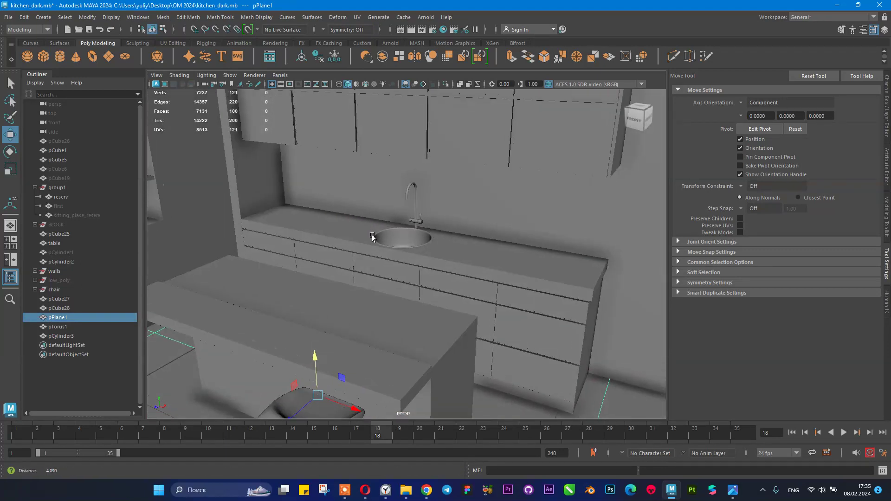
- Compare the sink without and with smooth preview, leaving it smoothed
{"action": "scroll", "coordinate": [372, 238], "scroll_direction": "up", "scroll_amount": 8}
{"action": "left_click", "coordinate": [402, 245]}
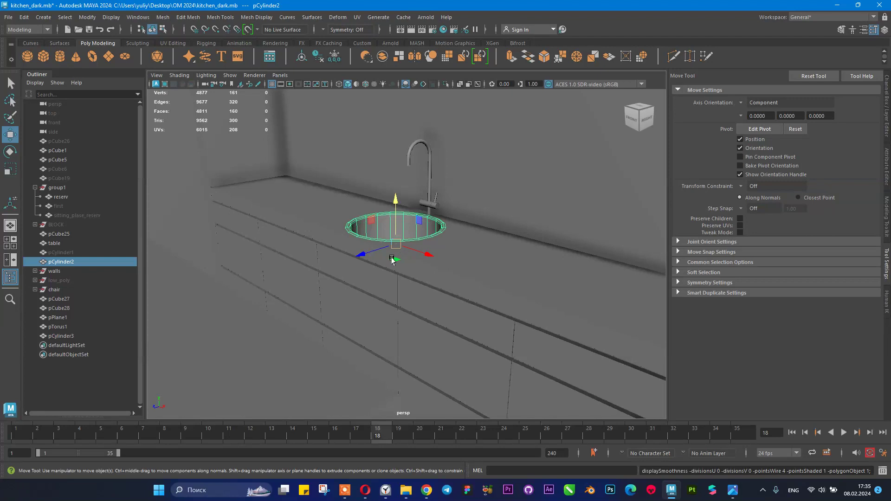
{"action": "left_click_drag", "start_coordinate": [368, 312], "coordinate": [375, 291], "text": "alt"}
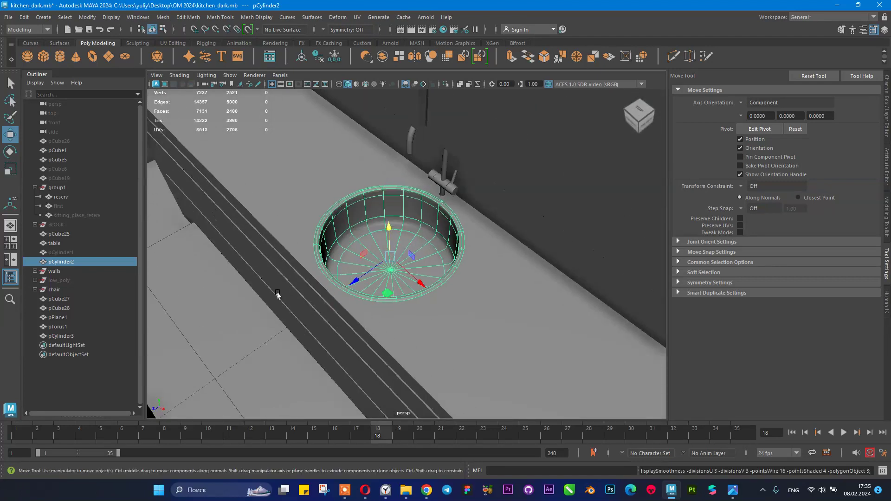
{"action": "left_click", "coordinate": [427, 324]}
{"action": "left_click_drag", "start_coordinate": [427, 324], "coordinate": [409, 294], "text": "alt"}
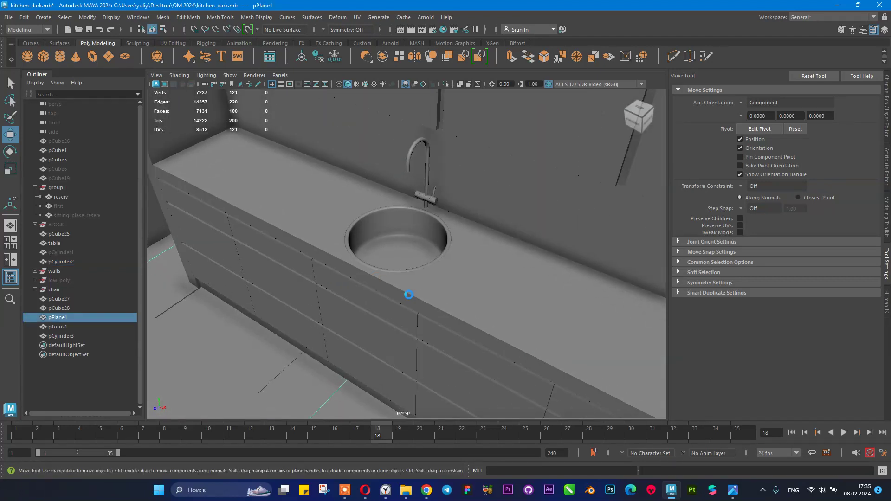
- Try beveling the border edges of the upper-cabinet door above the sink with a fraction of 0.1
{"action": "left_click_drag", "start_coordinate": [406, 259], "coordinate": [271, 305], "text": "alt"}
{"action": "middle_click_drag", "start_coordinate": [373, 236], "coordinate": [378, 260], "text": "alt"}
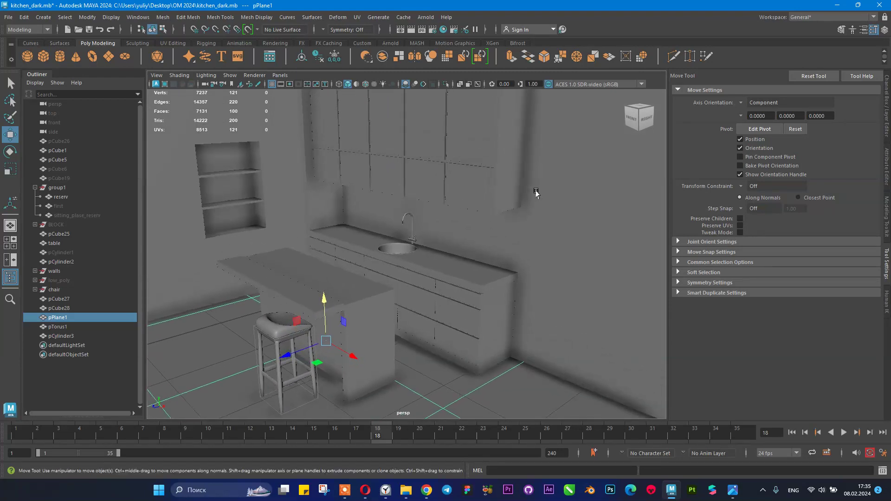
{"action": "left_click", "coordinate": [395, 198]}
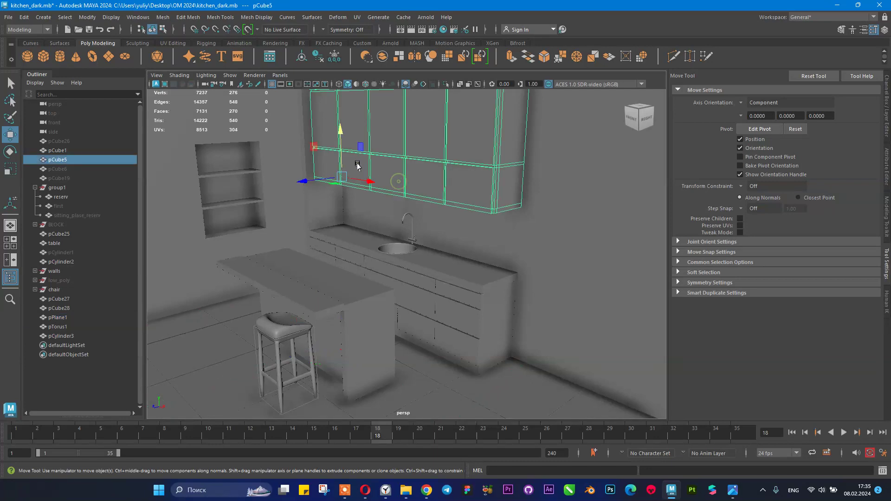
{"action": "scroll", "coordinate": [536, 246], "scroll_direction": "up", "scroll_amount": 8}
{"action": "scroll", "coordinate": [480, 231], "scroll_direction": "up", "scroll_amount": 5}
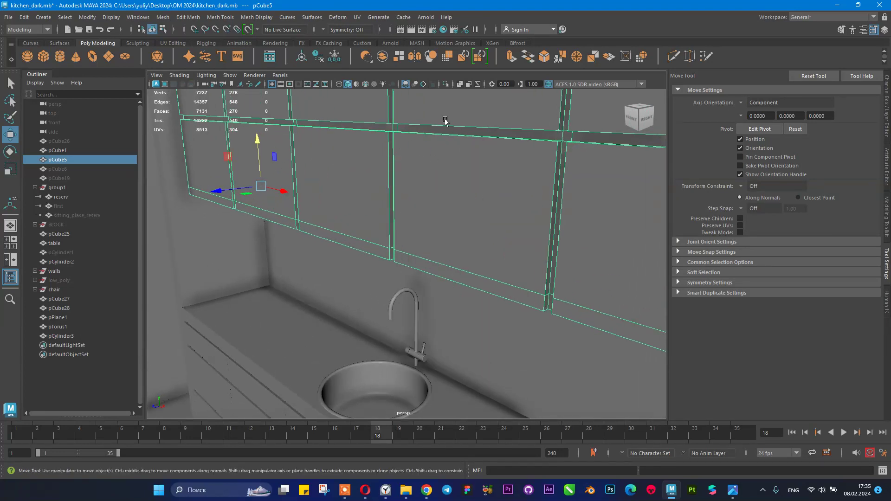
{"action": "key", "text": "F10"}
{"action": "left_click", "coordinate": [541, 174]}
{"action": "left_click", "coordinate": [527, 147], "text": "shift"}
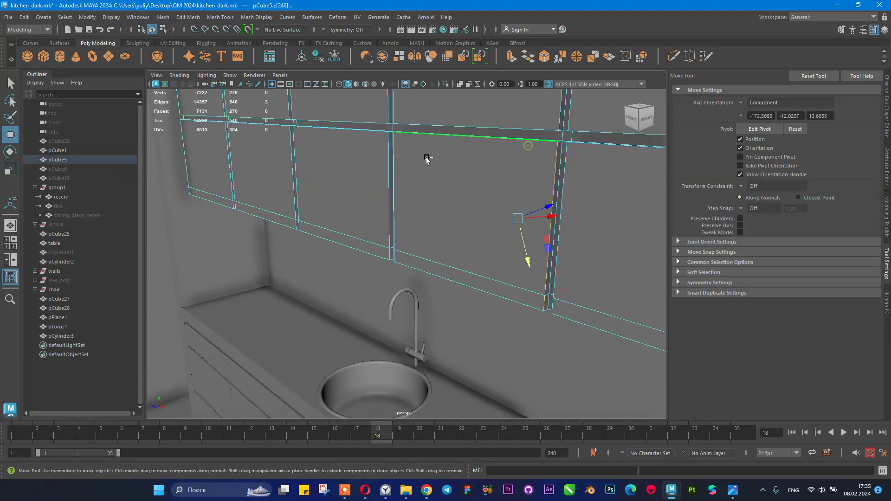
{"action": "left_click", "coordinate": [395, 155], "text": "shift"}
{"action": "left_click", "coordinate": [446, 280], "text": "shift"}
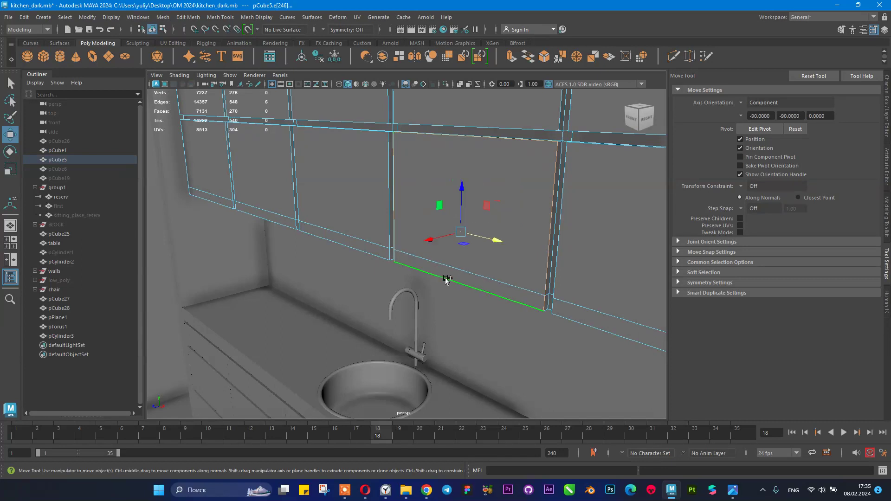
{"action": "left_click", "coordinate": [560, 109], "text": "shift"}
{"action": "left_click", "coordinate": [544, 60]}
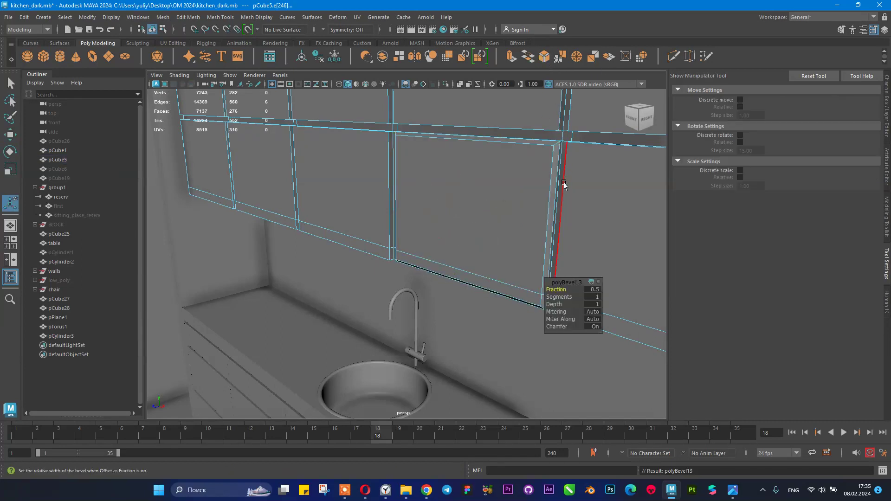
{"action": "left_click_drag", "start_coordinate": [557, 290], "coordinate": [556, 294]}
{"action": "right_click_drag", "start_coordinate": [482, 224], "coordinate": [506, 204]}
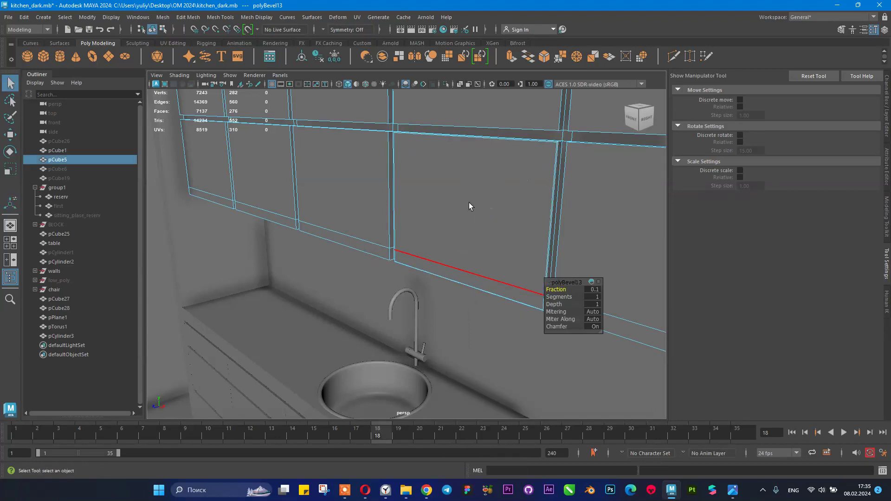
- Examine the beveled edges of the upper-cabinet door from below and at close range
{"action": "left_click", "coordinate": [367, 282]}
{"action": "right_click_drag", "start_coordinate": [472, 282], "coordinate": [445, 266], "text": "alt"}
{"action": "left_click_drag", "start_coordinate": [446, 267], "coordinate": [457, 255], "text": "alt"}
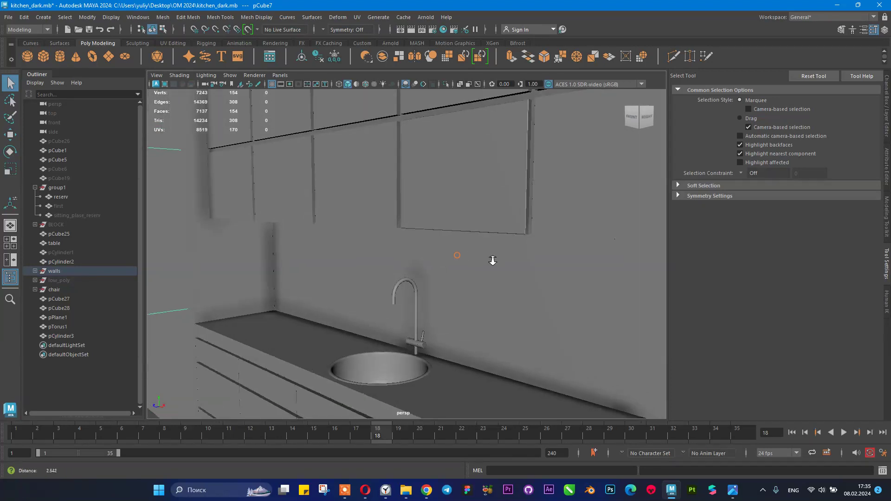
{"action": "right_click_drag", "start_coordinate": [492, 261], "coordinate": [472, 285], "text": "alt"}
{"action": "middle_click_drag", "start_coordinate": [472, 285], "coordinate": [464, 294], "text": "alt"}
{"action": "right_click_drag", "start_coordinate": [459, 267], "coordinate": [488, 274], "text": "alt"}
{"action": "left_click", "coordinate": [484, 259]}
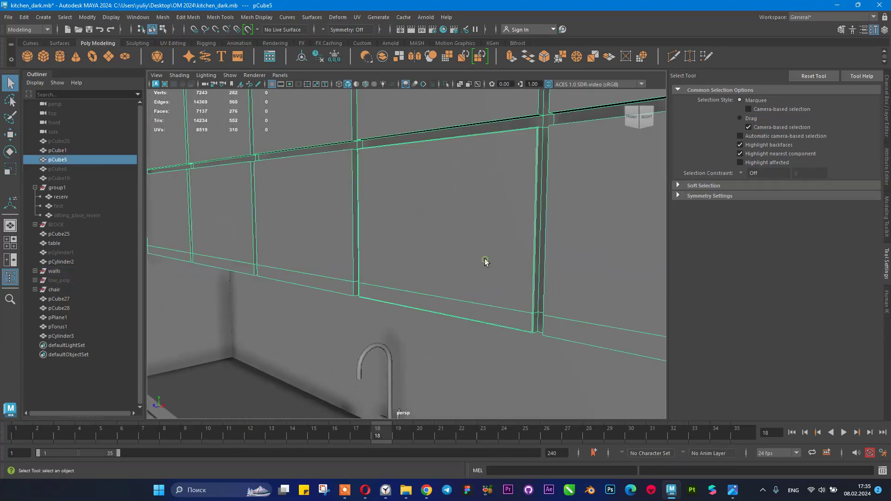
{"action": "left_click", "coordinate": [485, 218]}
- Undo the bevel on the upper-cabinet door edges
{"action": "key", "text": "ctrl+z"}
{"action": "key", "text": "ctrl+z"}
{"action": "key", "text": "ctrl+z"}
{"action": "key", "text": "ctrl+z"}
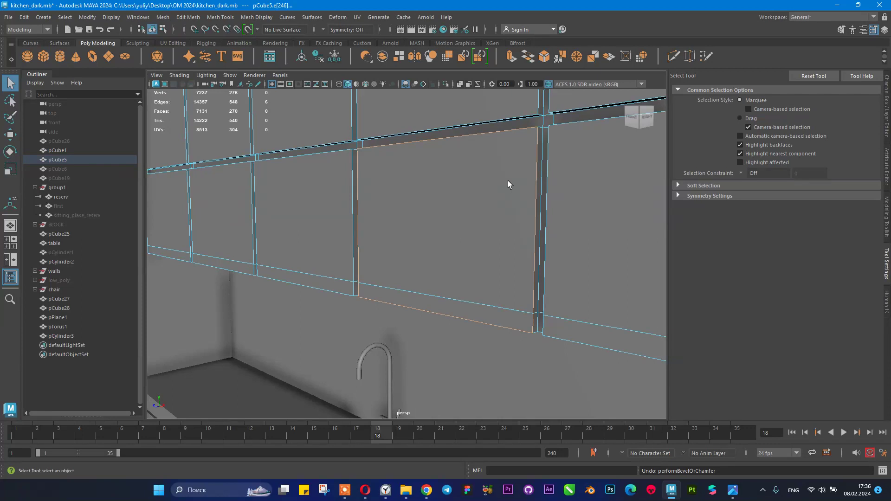
- Select the whole upper cabinet block as an object and save the scene
{"action": "mouse_move", "coordinate": [488, 208]}
{"action": "right_mouse_down", "text": "alt"}
{"action": "mouse_move", "coordinate": [460, 205]}
{"action": "mouse_move", "coordinate": [486, 240]}
{"action": "mouse_move", "coordinate": [519, 198]}
{"action": "right_mouse_up", "text": "alt"}
{"action": "left_click", "coordinate": [467, 312]}
{"action": "left_click_drag", "start_coordinate": [516, 335], "coordinate": [406, 296], "text": "alt"}
{"action": "left_click", "coordinate": [423, 314]}
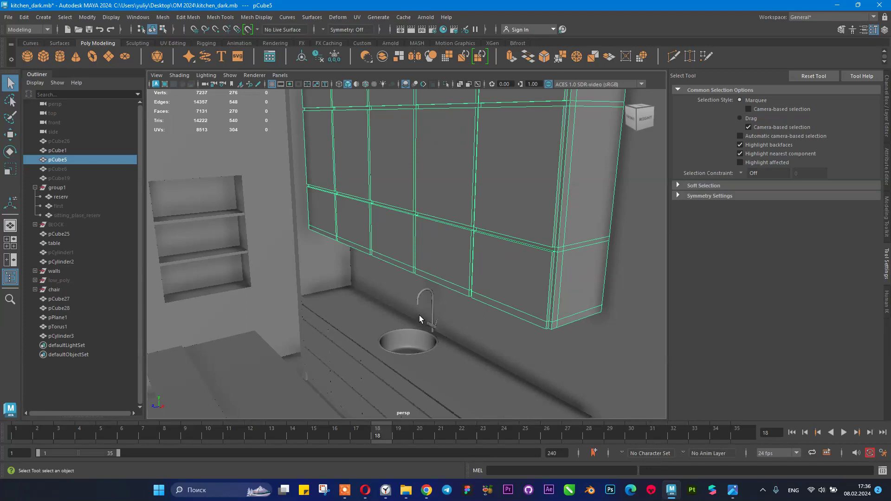
{"action": "key", "text": "ctrl+s"}
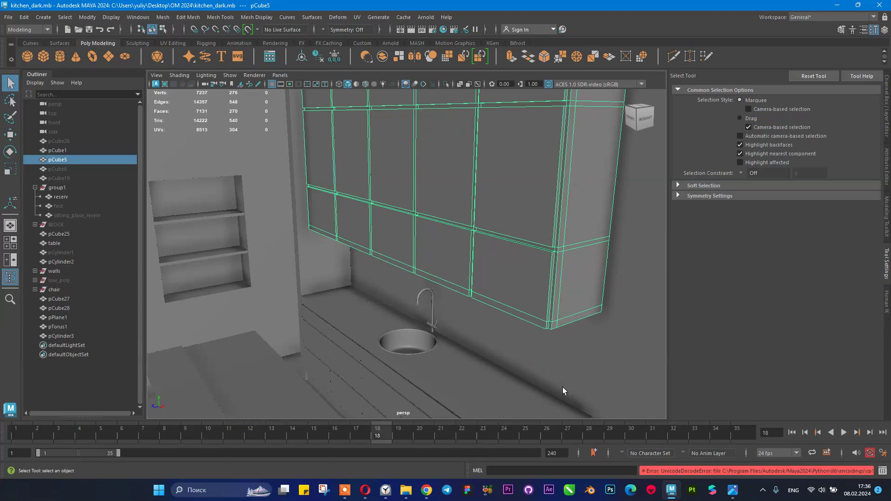
{"action": "left_click_drag", "start_coordinate": [450, 297], "coordinate": [465, 299], "text": "alt"}
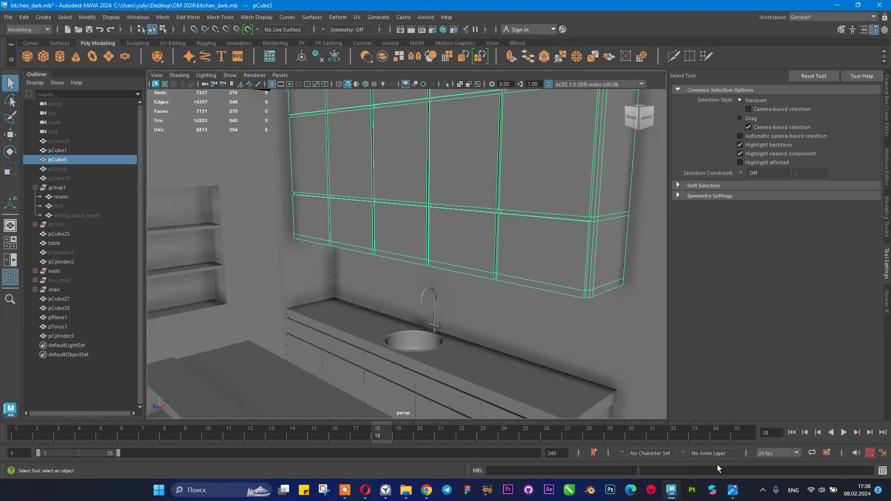
{"action": "left_click", "coordinate": [762, 490]}
{"action": "left_click", "coordinate": [762, 490]}
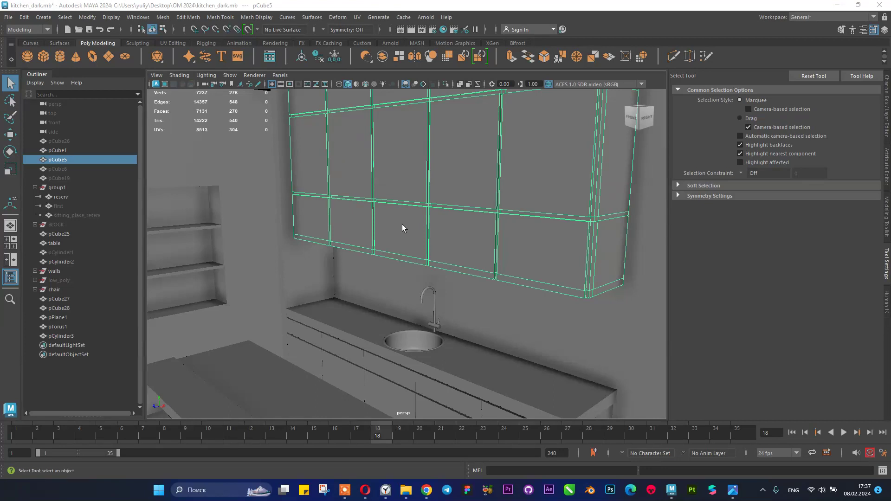
- Switch to the Chrome browser and bring up the Google Drive page with the 3d skill folder
{"action": "left_click", "coordinate": [426, 491]}
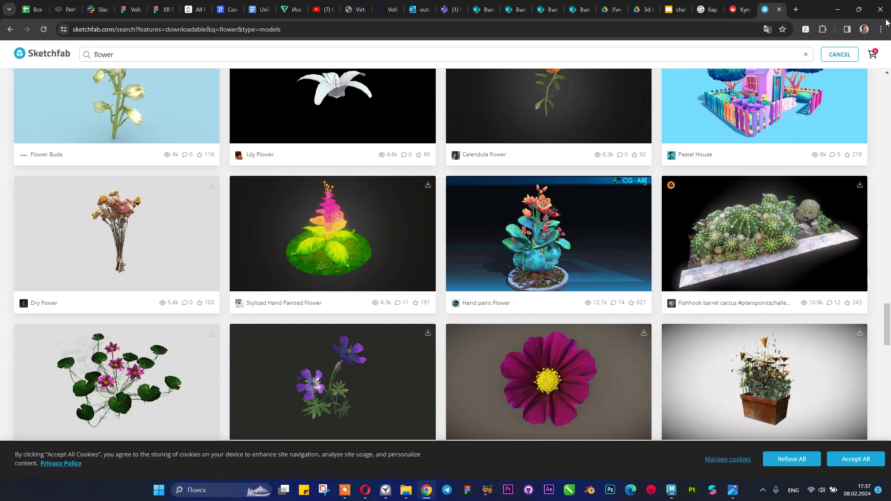
{"action": "left_click", "coordinate": [837, 9]}
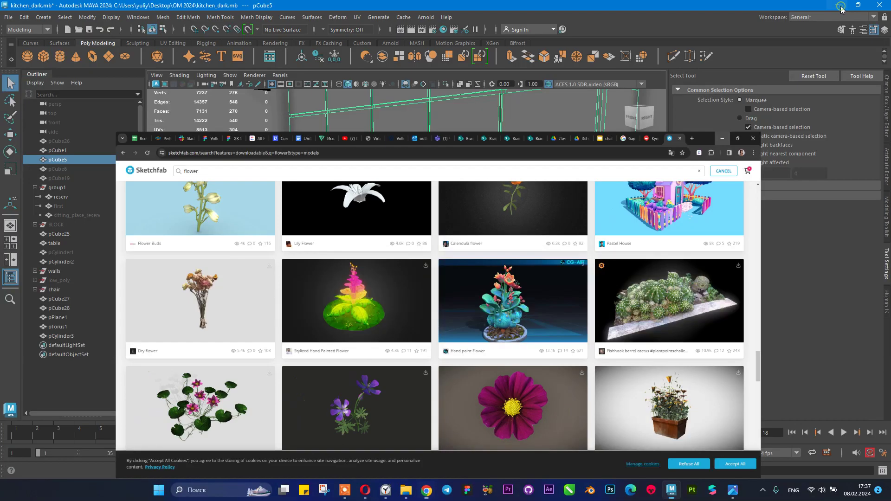
{"action": "left_click", "coordinate": [427, 490]}
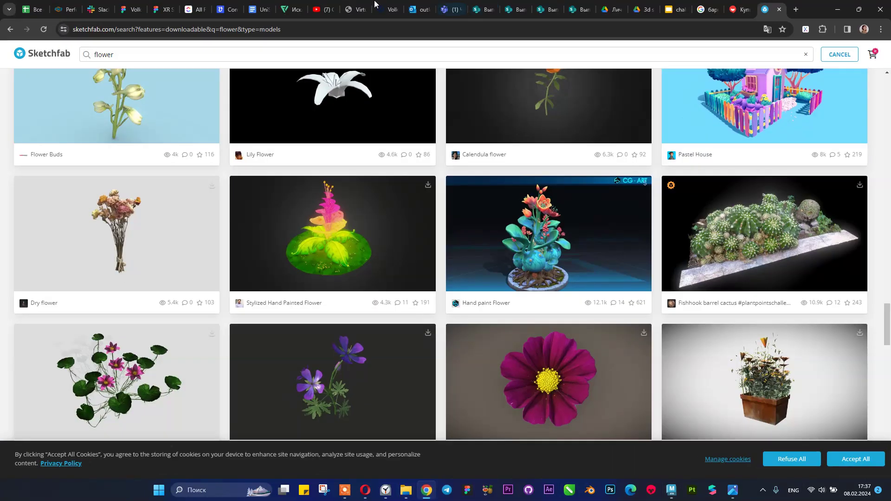
{"action": "left_click", "coordinate": [638, 7]}
{"action": "left_click", "coordinate": [608, 8]}
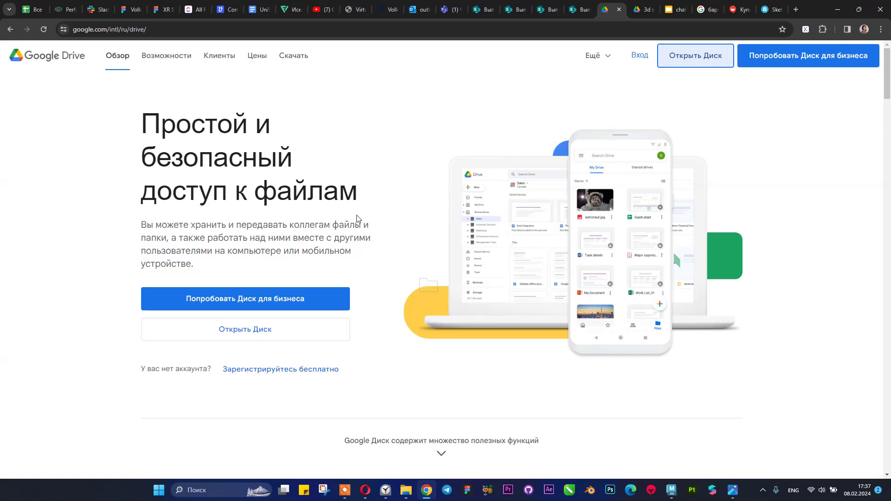
{"action": "left_click", "coordinate": [641, 9]}
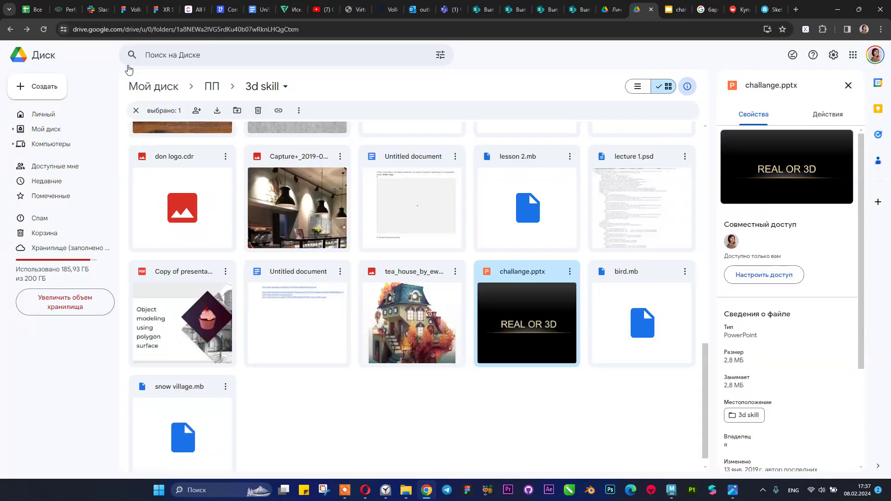
- Go to My Drive, enter the OM 2024 folder and open the OM 2024 spreadsheet
{"action": "left_click", "coordinate": [165, 86]}
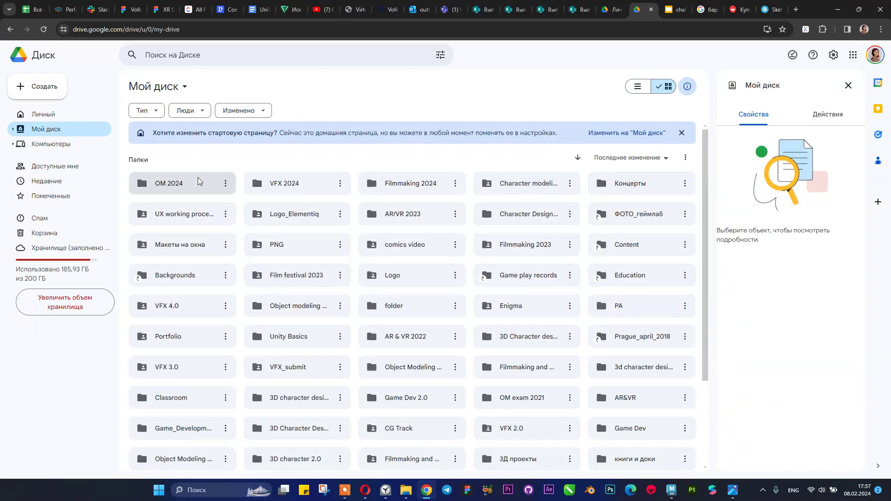
{"action": "left_click", "coordinate": [195, 182]}
{"action": "key", "text": "Return"}
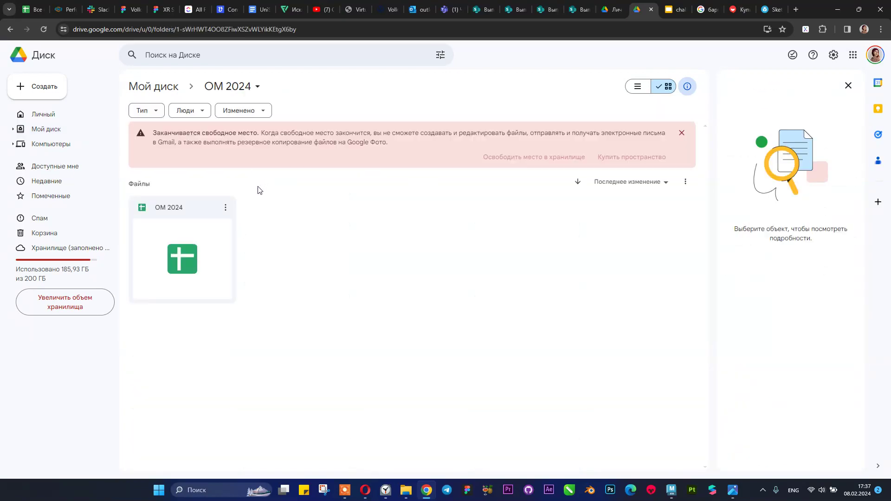
{"action": "double_click", "coordinate": [202, 234]}
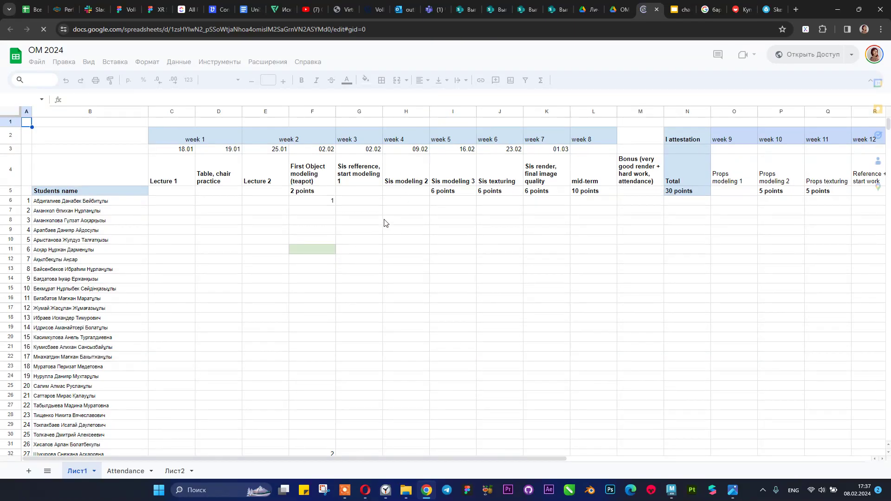
- Go through the assignment headings in row 4 from week 3 to the week 8 mid-term
{"action": "left_click", "coordinate": [378, 221]}
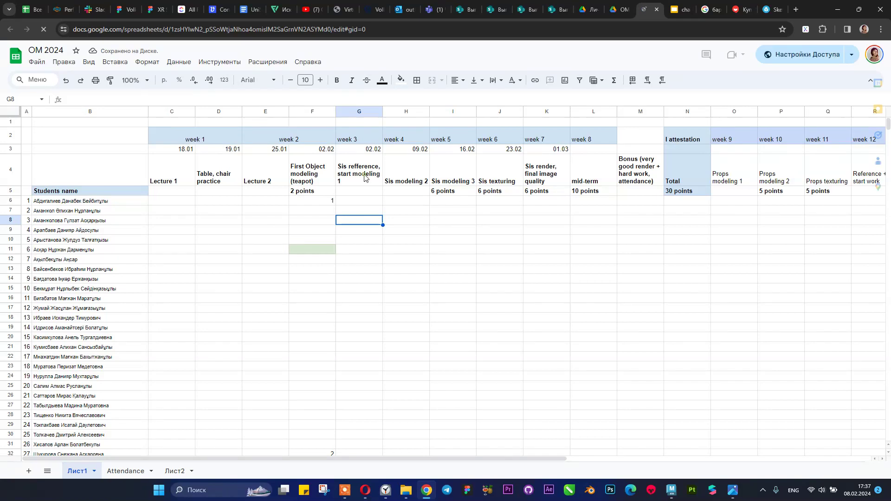
{"action": "left_click", "coordinate": [363, 173]}
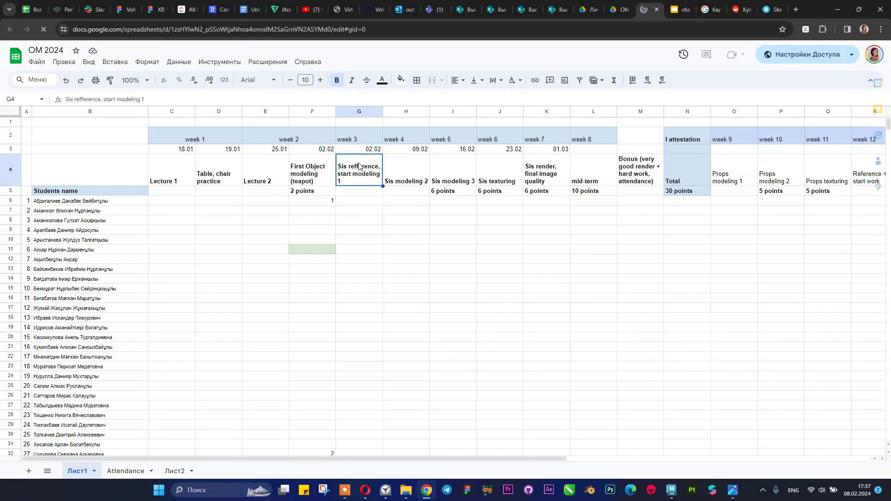
{"action": "left_click", "coordinate": [397, 184]}
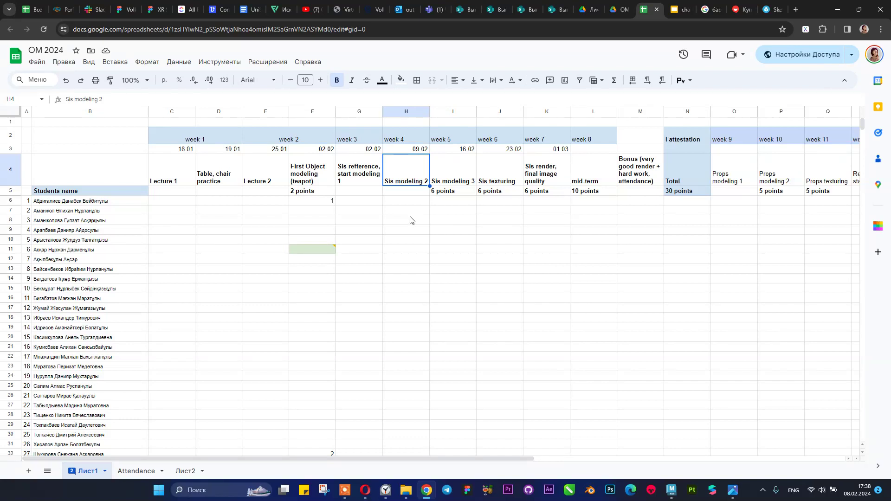
{"action": "key", "text": "Right"}
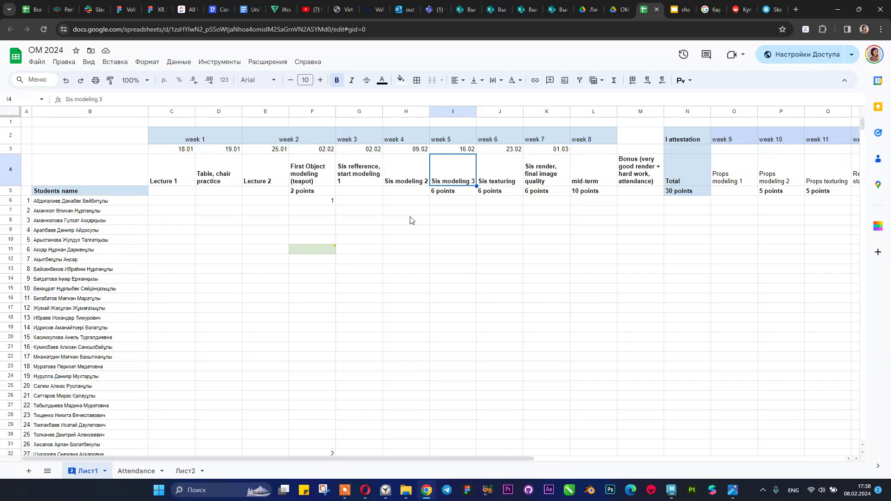
{"action": "key", "text": "Right"}
{"action": "key", "text": "Left"}
{"action": "key", "text": "Right"}
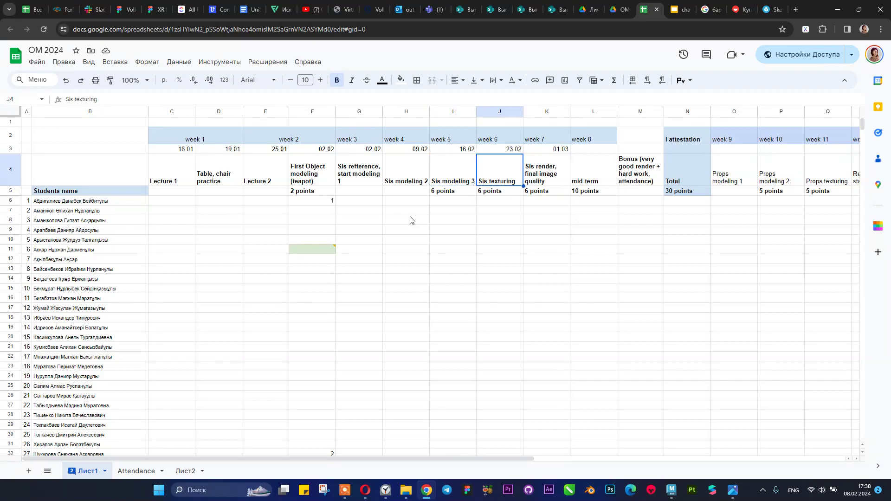
{"action": "key", "text": "Left"}
{"action": "key", "text": "Right"}
{"action": "key", "text": "Left"}
{"action": "key", "text": "Right"}
{"action": "key", "text": "Left"}
{"action": "key", "text": "Right"}
{"action": "key", "text": "Left"}
{"action": "key", "text": "Right"}
{"action": "key", "text": "Right"}
{"action": "key", "text": "Left"}
{"action": "key", "text": "Right"}
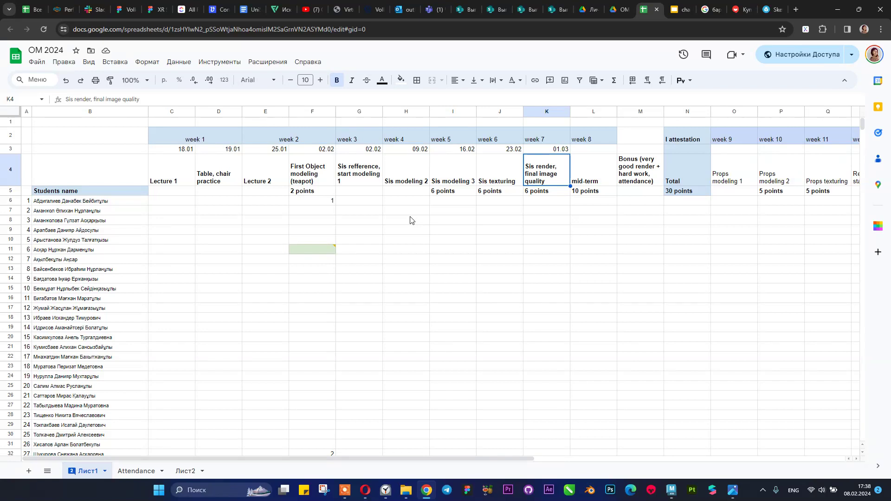
{"action": "key", "text": "Right"}
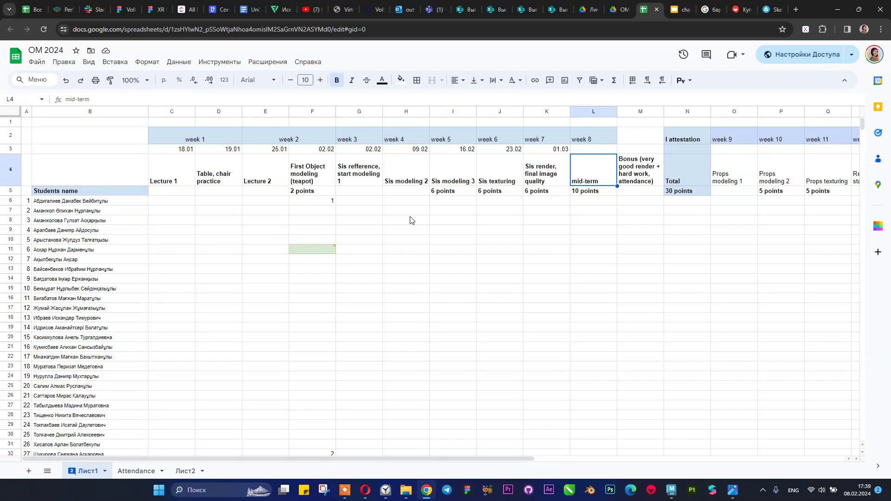
- Review the bonus column, the first attestation total and the week 9 to 16 assignments of the second attestation
{"action": "scroll", "coordinate": [411, 220], "scroll_direction": "right", "scroll_amount": 4}
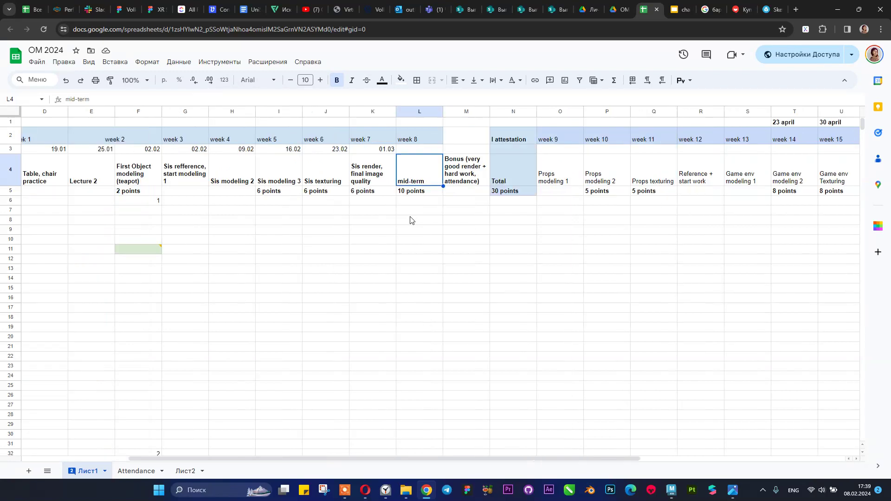
{"action": "left_click", "coordinate": [482, 211]}
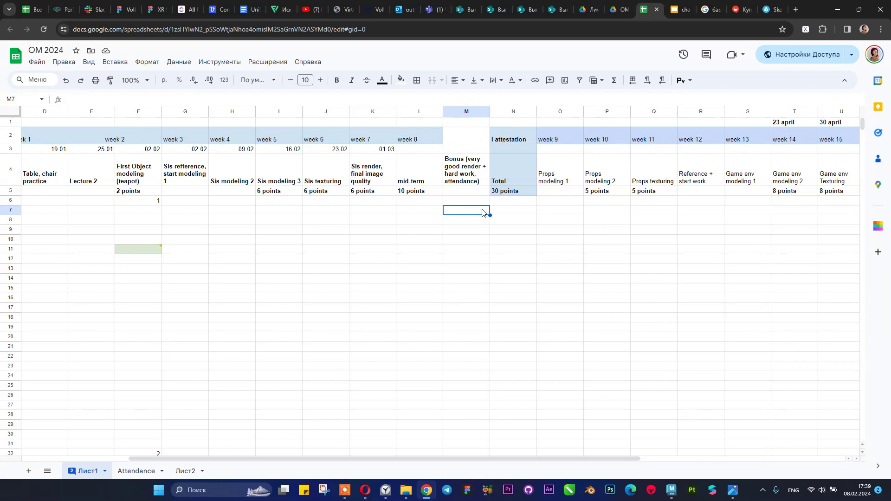
{"action": "scroll", "coordinate": [481, 212], "scroll_direction": "left", "scroll_amount": 3}
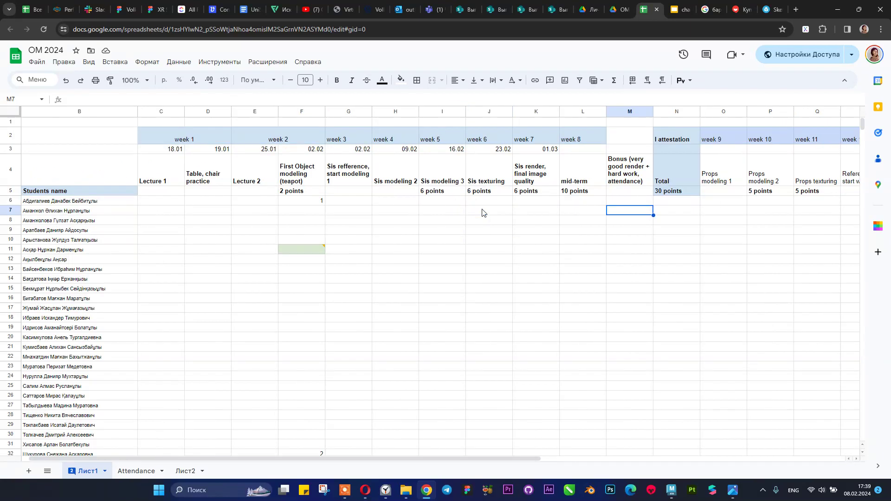
{"action": "scroll", "coordinate": [482, 213], "scroll_direction": "right", "scroll_amount": 7}
{"action": "scroll", "coordinate": [482, 213], "scroll_direction": "left", "scroll_amount": 2}
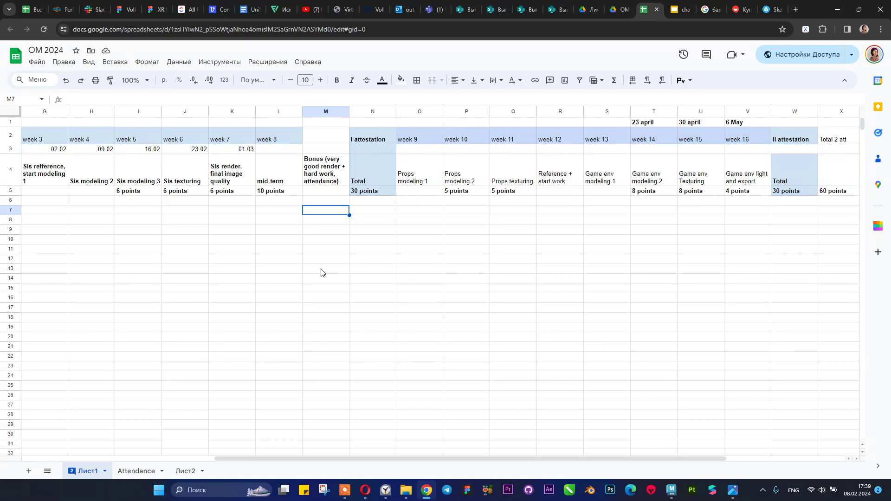
{"action": "key", "text": "Right"}
{"action": "key", "text": "Right"}
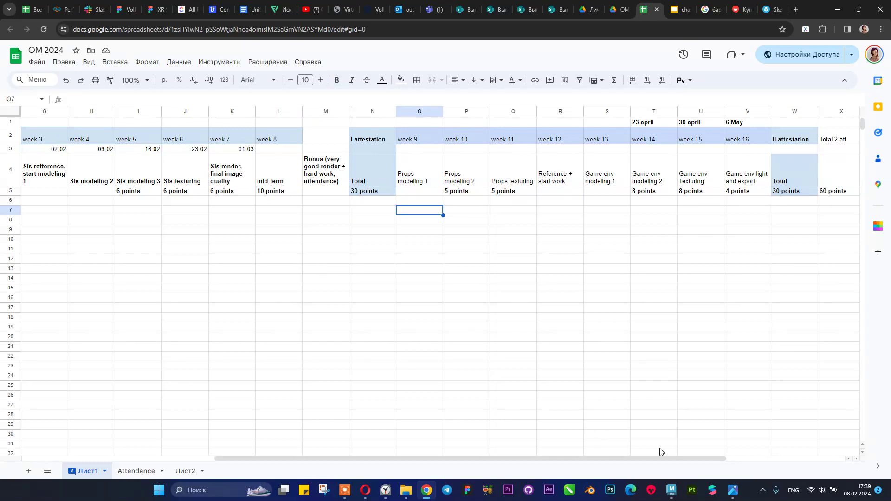
{"action": "left_click", "coordinate": [762, 490]}
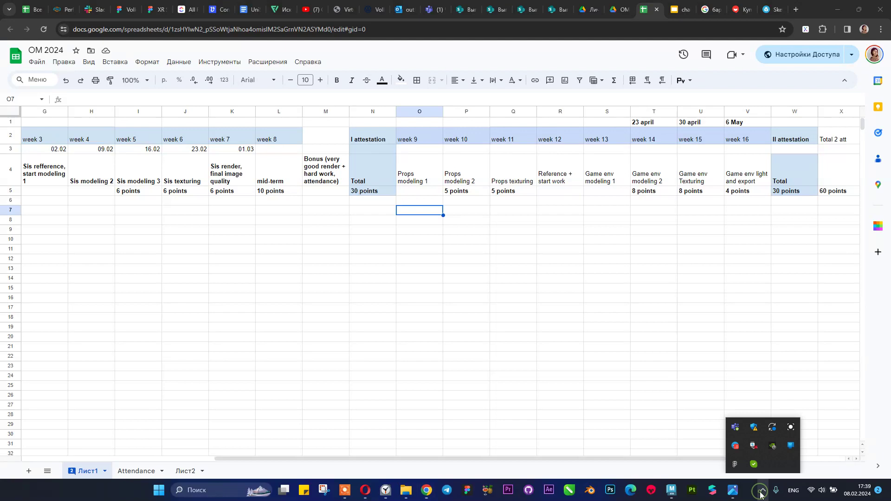
- Switch to Maya, save the kitchen_dark scene and select the table
{"action": "left_click", "coordinate": [672, 490]}
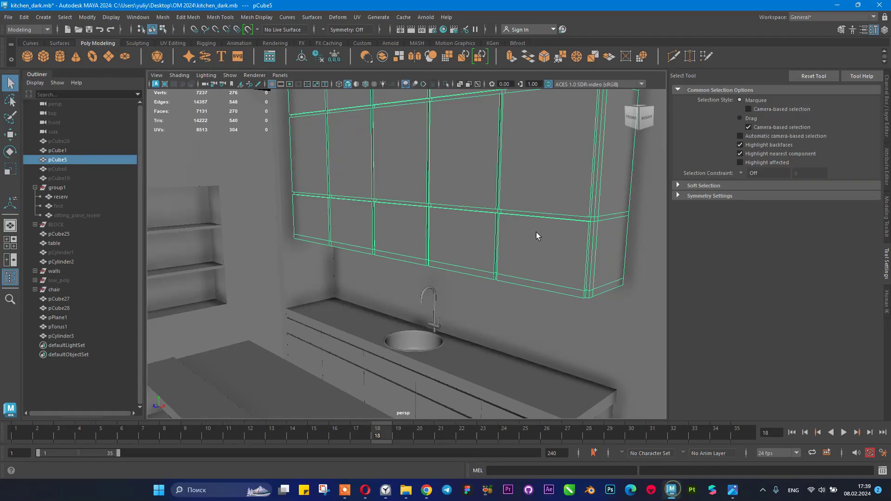
{"action": "left_click_drag", "start_coordinate": [302, 210], "coordinate": [504, 279], "text": "alt"}
{"action": "left_click_drag", "start_coordinate": [495, 316], "coordinate": [458, 312], "text": "alt"}
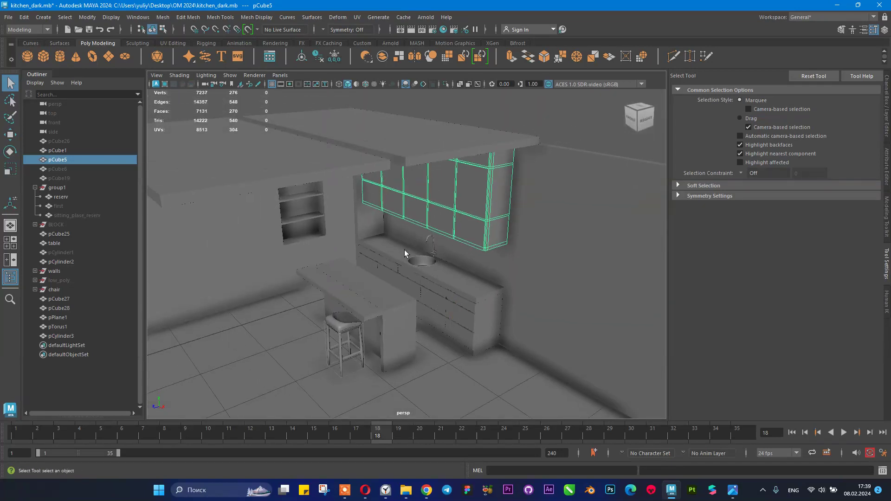
{"action": "key", "text": "ctrl+s"}
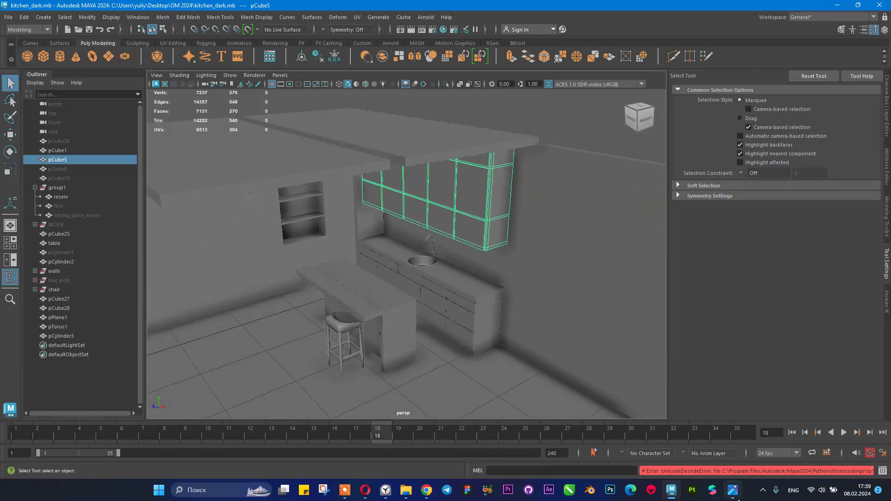
{"action": "left_click_drag", "start_coordinate": [458, 356], "coordinate": [431, 306], "text": "alt"}
{"action": "left_click", "coordinate": [349, 280]}
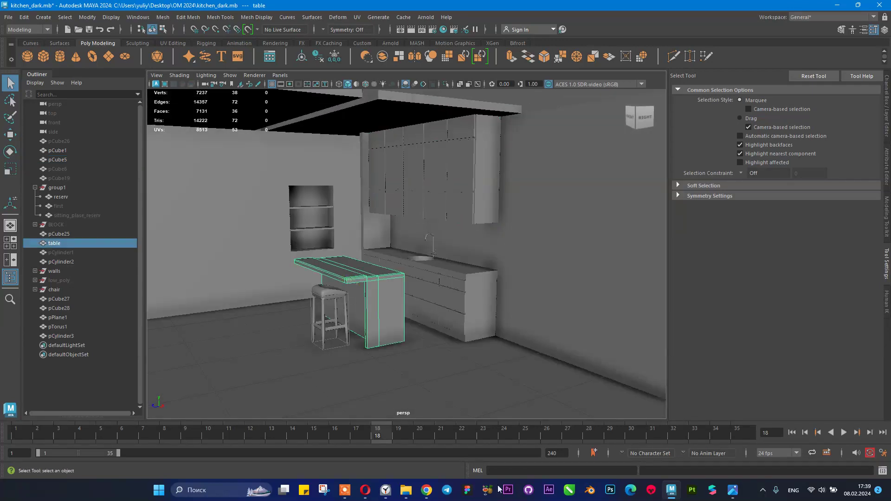
- Examine the vase and other props on the kitchen island in the reference photo
{"action": "left_click", "coordinate": [734, 493]}
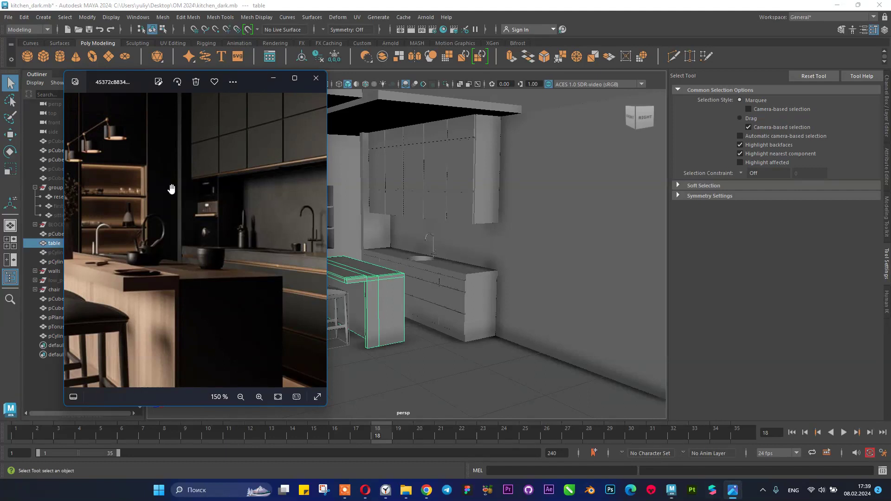
{"action": "scroll", "coordinate": [171, 189], "scroll_direction": "down", "scroll_amount": 2}
{"action": "scroll", "coordinate": [195, 250], "scroll_direction": "down", "scroll_amount": 1}
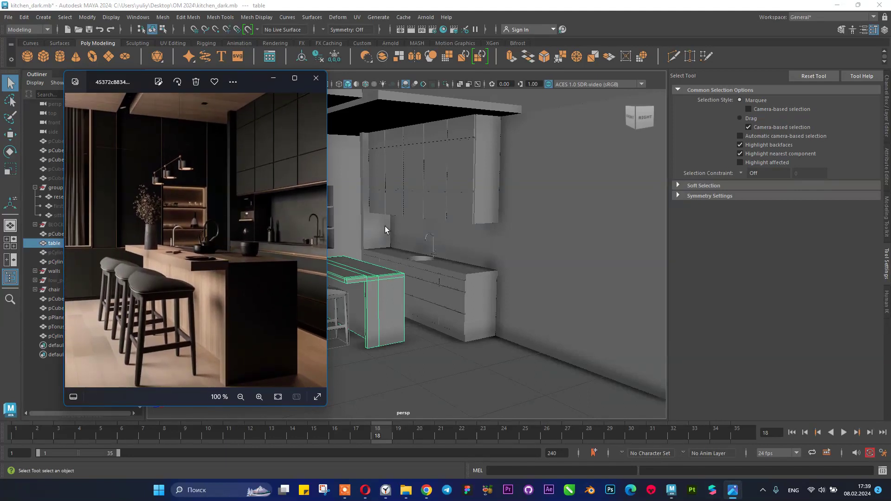
{"action": "scroll", "coordinate": [259, 216], "scroll_direction": "down", "scroll_amount": 1}
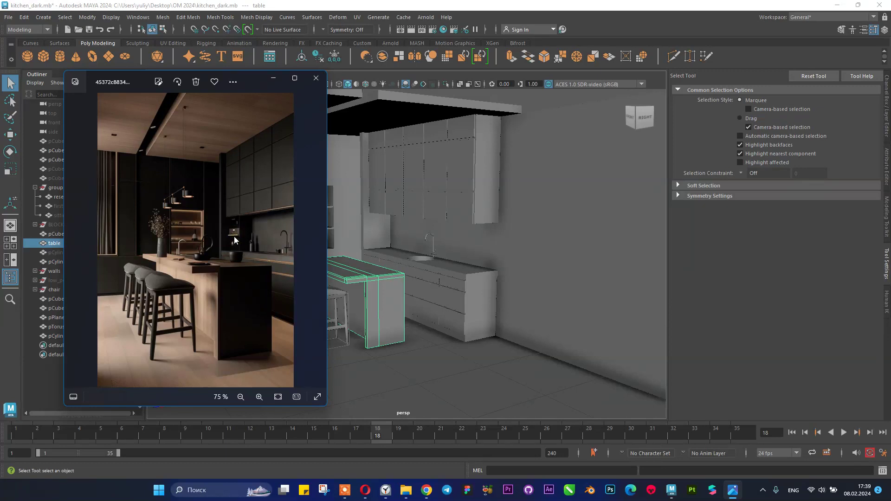
{"action": "scroll", "coordinate": [164, 235], "scroll_direction": "up", "scroll_amount": 5}
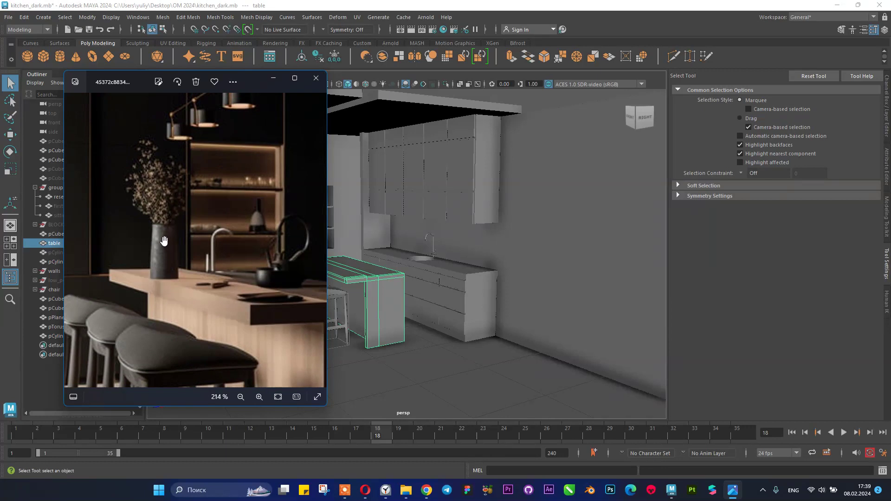
{"action": "left_click", "coordinate": [273, 78]}
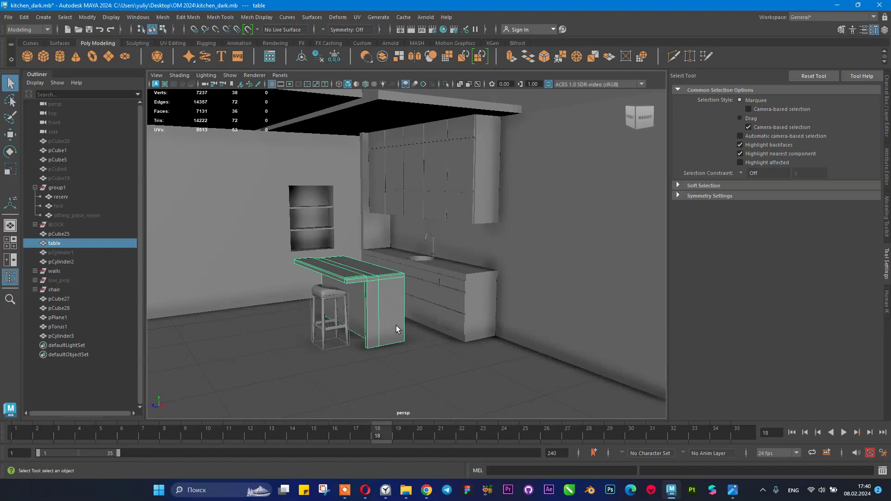
- Create a polygon cylinder for the vase and scale it to about 0.487 in X and Y
{"action": "left_click", "coordinate": [61, 56]}
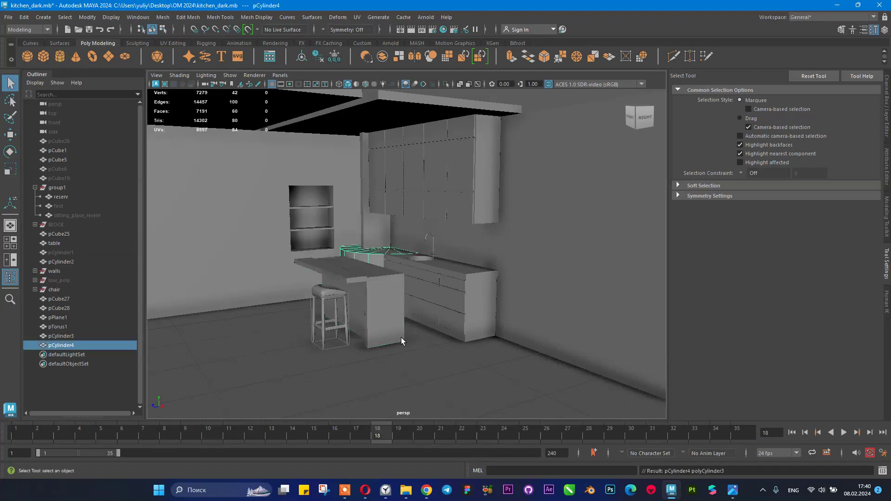
{"action": "key", "text": "r"}
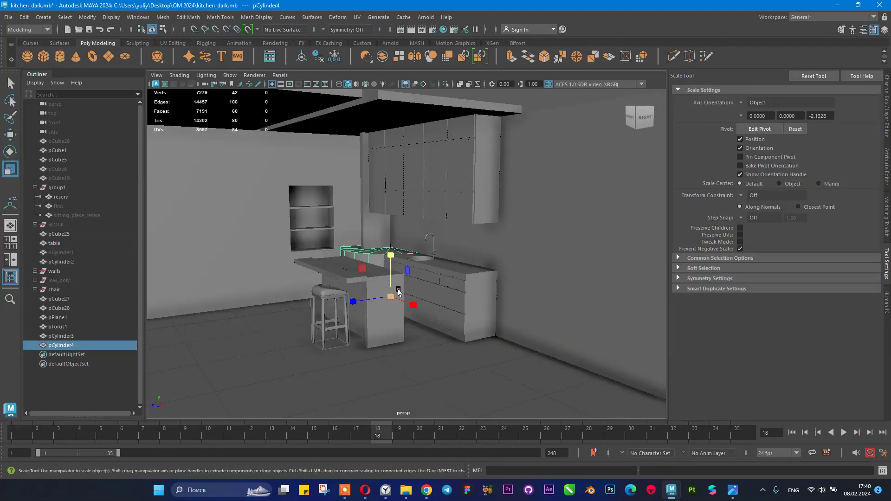
{"action": "left_click_drag", "start_coordinate": [389, 298], "coordinate": [348, 309]}
{"action": "left_click", "coordinate": [764, 493]}
{"action": "left_click", "coordinate": [764, 493]}
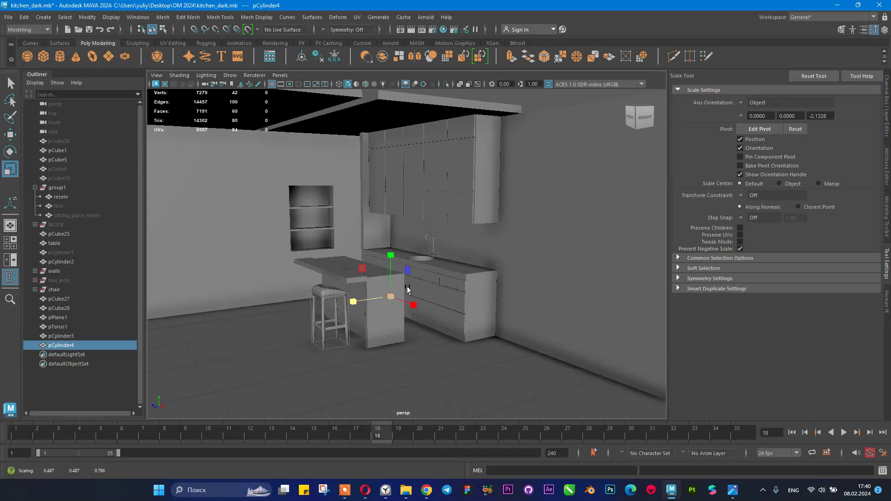
- Move the cylinder into the open room space, to about X 1.671, Y 1.577, Z 5.442
{"action": "scroll", "coordinate": [404, 289], "scroll_direction": "down", "scroll_amount": 8}
{"action": "left_click_drag", "start_coordinate": [406, 285], "coordinate": [328, 289], "text": "alt"}
{"action": "scroll", "coordinate": [455, 297], "scroll_direction": "up", "scroll_amount": 4}
{"action": "key", "text": "w"}
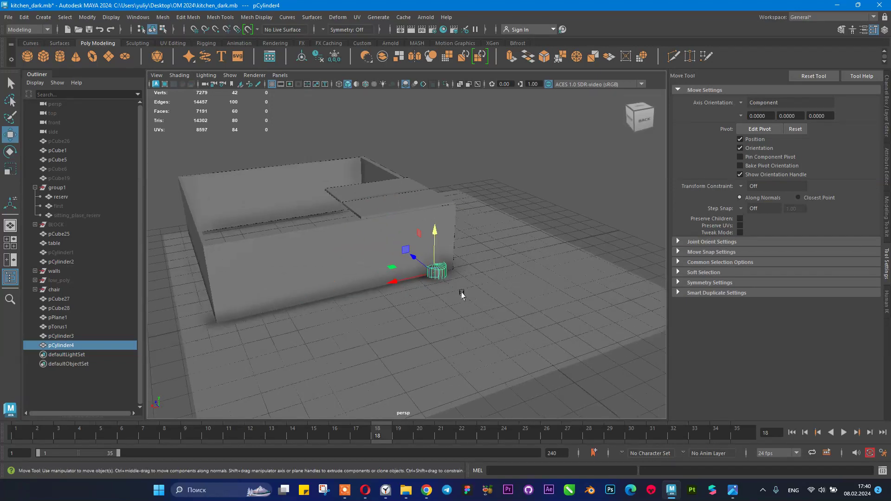
{"action": "mouse_move", "coordinate": [411, 258]}
{"action": "left_mouse_down"}
{"action": "mouse_move", "coordinate": [360, 231]}
{"action": "mouse_move", "coordinate": [420, 242]}
{"action": "left_mouse_up"}
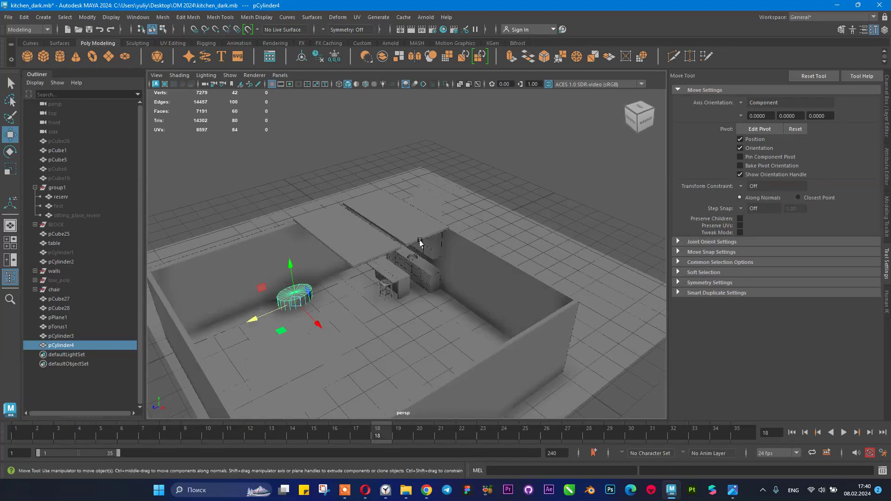
{"action": "scroll", "coordinate": [413, 274], "scroll_direction": "up", "scroll_amount": 4}
{"action": "middle_click_drag", "start_coordinate": [413, 275], "coordinate": [430, 260], "text": "alt"}
{"action": "left_click_drag", "start_coordinate": [275, 269], "coordinate": [283, 217]}
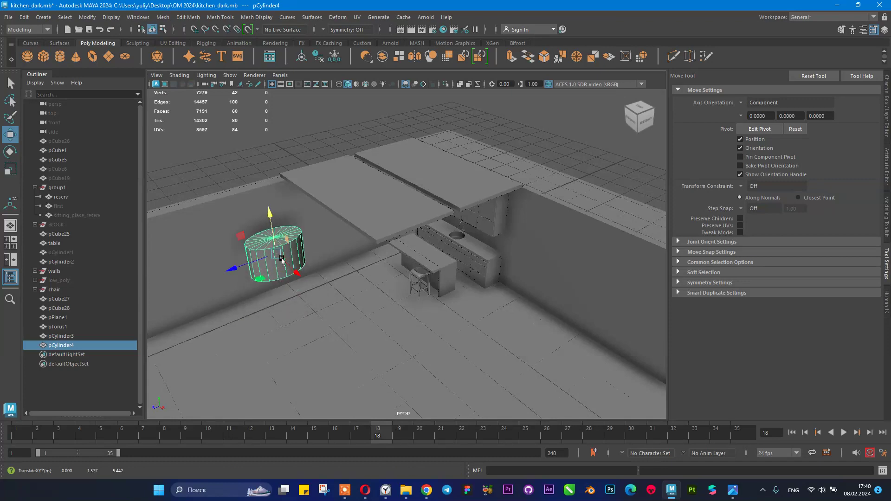
{"action": "left_click_drag", "start_coordinate": [294, 274], "coordinate": [329, 305]}
- Set the cylinder's Scale Z to 0.487
{"action": "left_click", "coordinate": [887, 131]}
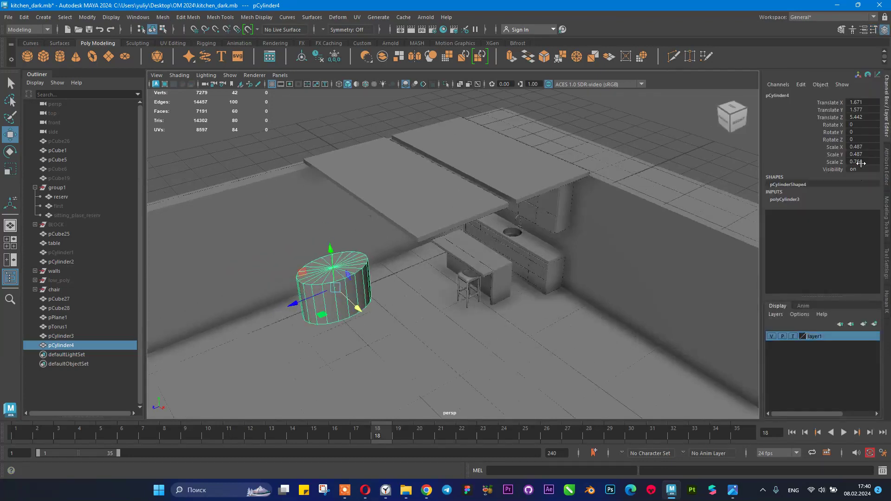
{"action": "double_click", "coordinate": [873, 154]}
{"action": "double_click", "coordinate": [871, 162]}
{"action": "type", "text": "0.487"}
{"action": "key", "text": "Return"}
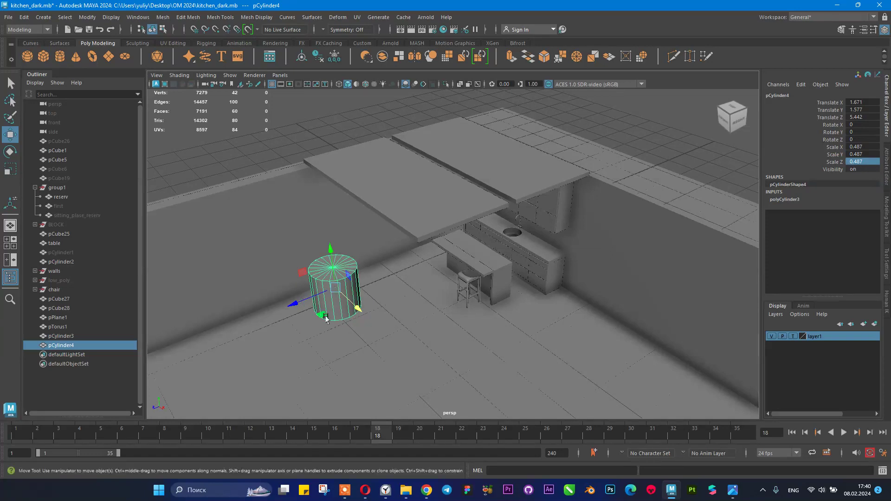
- Scale the cylinder uniformly to about 0.195 and move it toward the table, to about Y 1.173 and Z 2.459
{"action": "scroll", "coordinate": [443, 245], "scroll_direction": "up", "scroll_amount": 5}
{"action": "key", "text": "r"}
{"action": "left_click_drag", "start_coordinate": [360, 277], "coordinate": [539, 197]}
{"action": "key", "text": "w"}
{"action": "key", "text": "f"}
{"action": "left_click_drag", "start_coordinate": [472, 238], "coordinate": [478, 285], "text": "alt"}
{"action": "scroll", "coordinate": [431, 221], "scroll_direction": "down", "scroll_amount": 3}
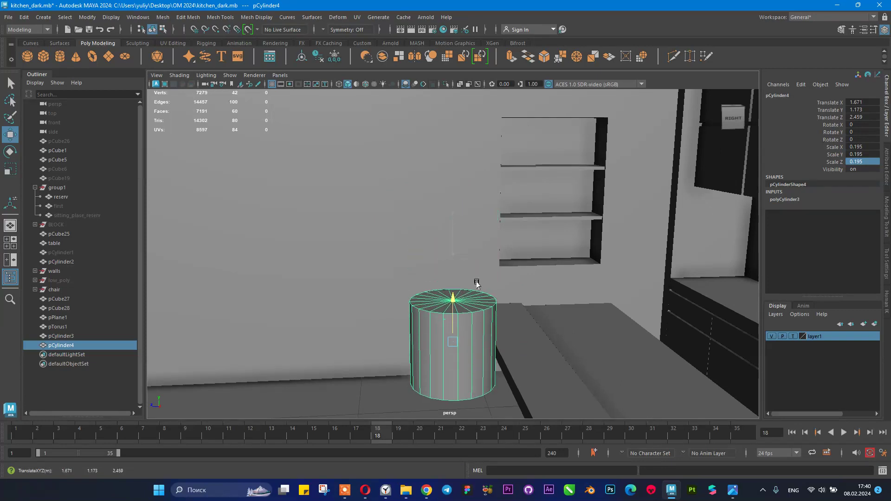
- Position the cylinder at the shelf-side end of the table, at about X 0.881, Y 1.184, Z 2.057
{"action": "left_click_drag", "start_coordinate": [418, 323], "coordinate": [498, 333]}
{"action": "left_click_drag", "start_coordinate": [540, 275], "coordinate": [577, 303]}
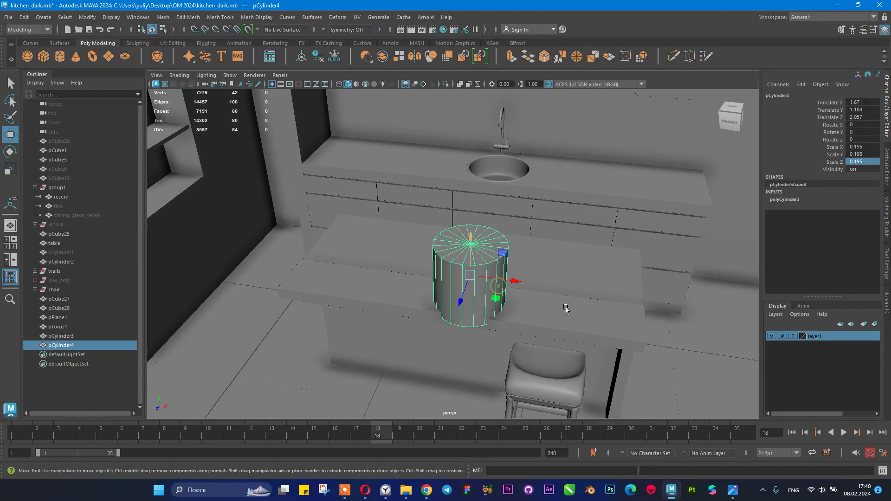
{"action": "left_click_drag", "start_coordinate": [520, 281], "coordinate": [457, 282]}
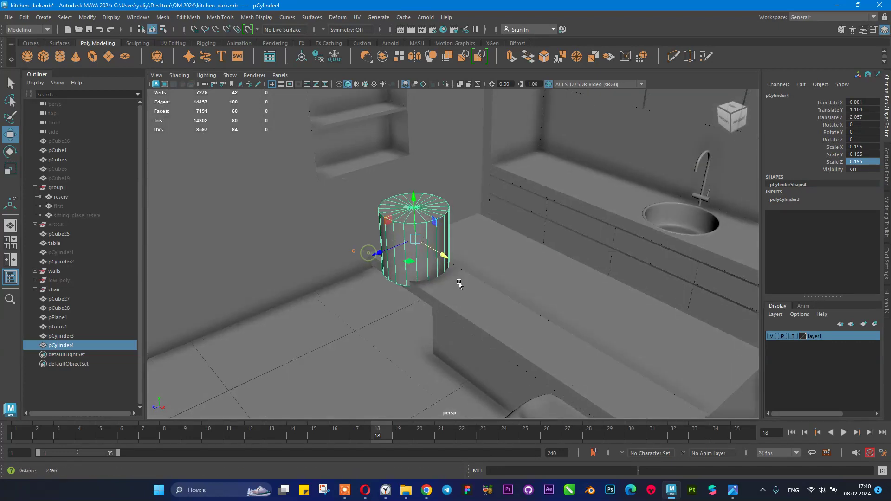
- Slim the cylinder to a scale of about 0.093 in X and Z and 0.152 in Y
{"action": "scroll", "coordinate": [458, 282], "scroll_direction": "up", "scroll_amount": 2}
{"action": "key", "text": "r"}
{"action": "left_click_drag", "start_coordinate": [403, 234], "coordinate": [372, 190]}
{"action": "left_click_drag", "start_coordinate": [522, 264], "coordinate": [522, 237]}
{"action": "left_click_drag", "start_coordinate": [520, 305], "coordinate": [487, 305]}
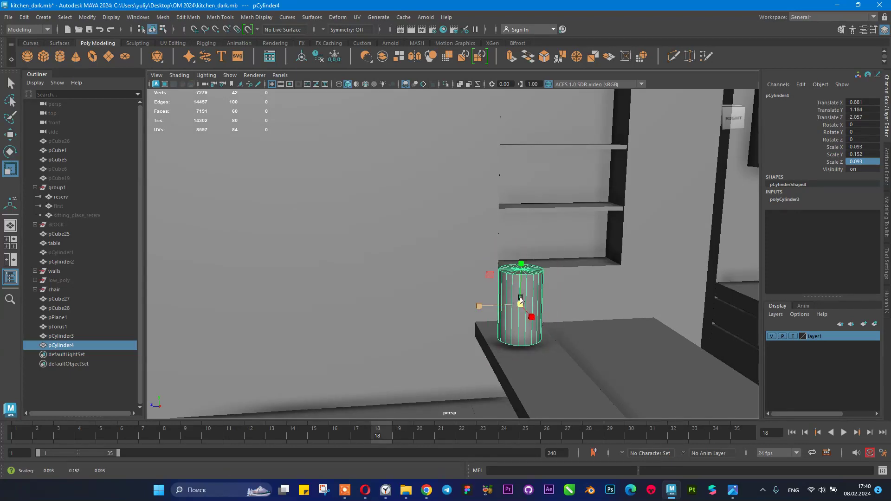
- Lower the cylinder onto the tabletop and shift it inward, to about Y 1.152 and Z 1.757
{"action": "key", "text": "w"}
{"action": "left_click_drag", "start_coordinate": [522, 263], "coordinate": [522, 268]}
{"action": "left_click_drag", "start_coordinate": [483, 315], "coordinate": [545, 312]}
{"action": "left_click_drag", "start_coordinate": [591, 268], "coordinate": [627, 323]}
- Scale the cylinder's top ring of vertices inward slightly to taper the vase toward its rim
{"action": "right_click_drag", "start_coordinate": [574, 299], "coordinate": [520, 228]}
{"action": "left_click_drag", "start_coordinate": [519, 238], "coordinate": [608, 304]}
{"action": "key", "text": "r"}
{"action": "left_click_drag", "start_coordinate": [569, 280], "coordinate": [561, 282]}
- Select only the faces of the vase's top cap and delete them to open the vase
{"action": "middle_click_drag", "start_coordinate": [582, 306], "coordinate": [564, 307], "text": "alt"}
{"action": "right_click_drag", "start_coordinate": [564, 306], "coordinate": [599, 304], "text": "alt"}
{"action": "middle_click_drag", "start_coordinate": [599, 304], "coordinate": [518, 273], "text": "alt"}
{"action": "right_click_drag", "start_coordinate": [521, 213], "coordinate": [500, 256]}
{"action": "key", "text": "ctrl+z"}
{"action": "left_click_drag", "start_coordinate": [448, 226], "coordinate": [529, 302]}
{"action": "left_click_drag", "start_coordinate": [420, 296], "coordinate": [598, 412], "text": "ctrl"}
{"action": "key", "text": "Delete"}
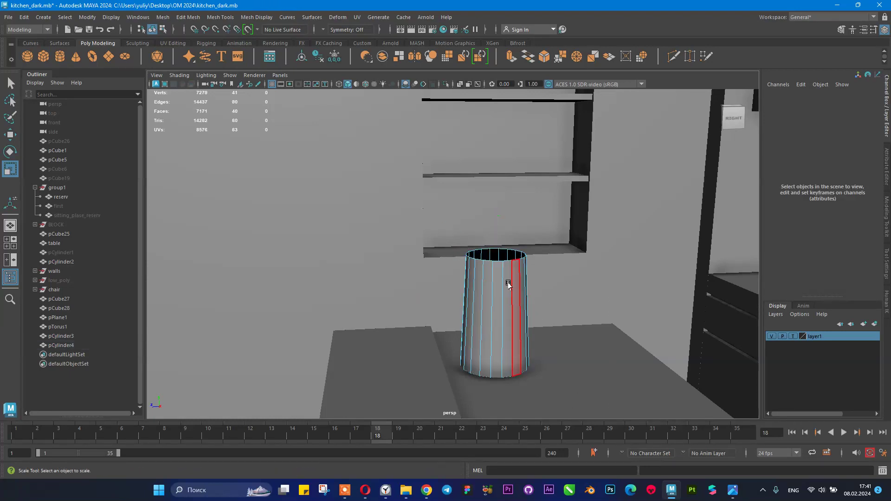
- Extrude the vase's top edge loop inward for wall thickness and extrude the inner loop down about 0.212
{"action": "right_click_drag", "start_coordinate": [497, 215], "coordinate": [499, 227]}
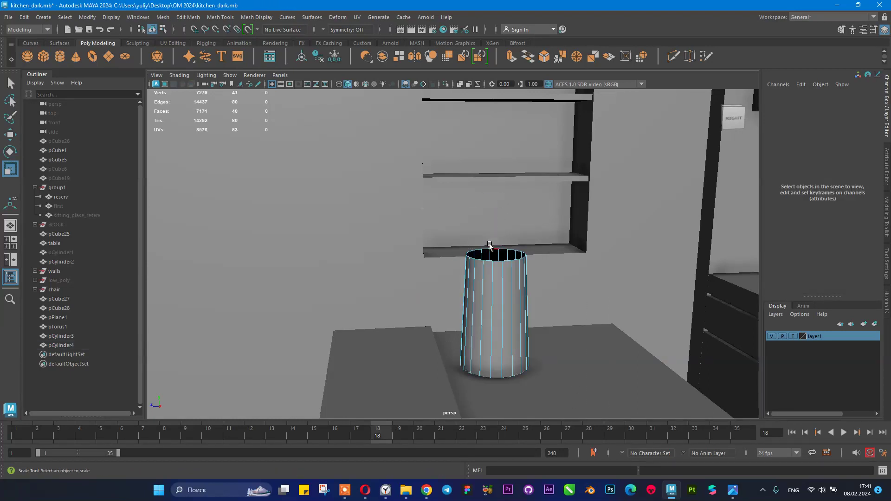
{"action": "left_click", "coordinate": [544, 57]}
{"action": "key", "text": "ctrl+z"}
{"action": "left_click", "coordinate": [511, 56]}
{"action": "left_click_drag", "start_coordinate": [535, 255], "coordinate": [532, 263]}
{"action": "key", "text": "ctrl+e"}
{"action": "left_click_drag", "start_coordinate": [512, 234], "coordinate": [512, 302]}
- Examine the hollow vase's inner walls from above, return to object mode and view it from the side
{"action": "key", "text": "f"}
{"action": "left_click_drag", "start_coordinate": [519, 244], "coordinate": [489, 279], "text": "alt"}
{"action": "scroll", "coordinate": [513, 279], "scroll_direction": "down", "scroll_amount": 10}
{"action": "scroll", "coordinate": [514, 295], "scroll_direction": "up", "scroll_amount": 3}
{"action": "scroll", "coordinate": [508, 284], "scroll_direction": "up", "scroll_amount": 2}
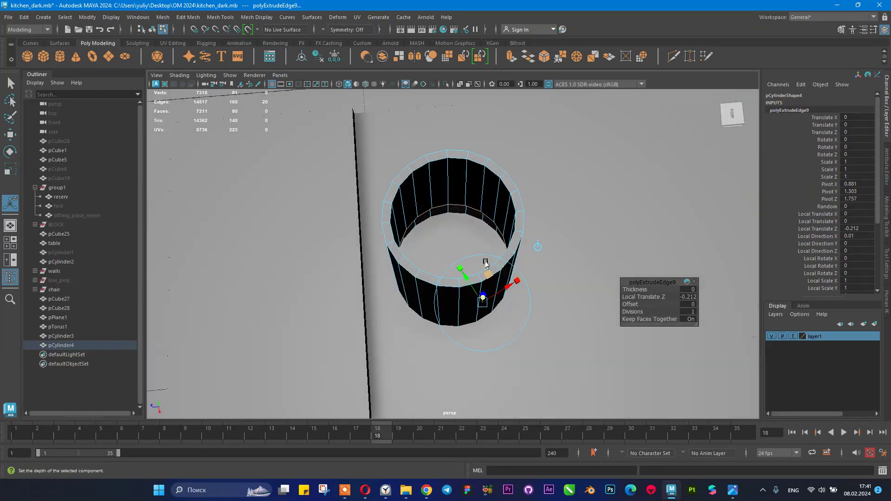
{"action": "mouse_move", "coordinate": [456, 225]}
{"action": "right_mouse_down", "text": "shift"}
{"action": "mouse_move", "coordinate": [451, 230]}
{"action": "mouse_move", "coordinate": [464, 225]}
{"action": "mouse_move", "coordinate": [457, 224]}
{"action": "right_mouse_up", "text": "shift"}
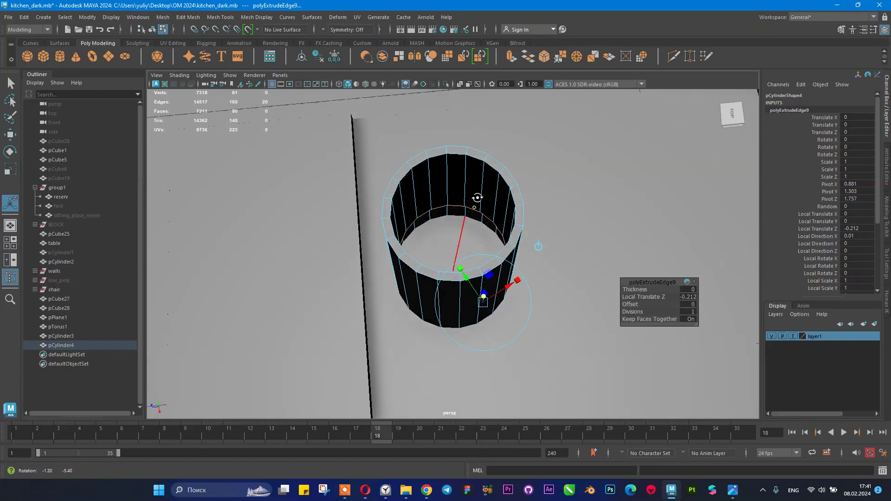
{"action": "left_click_drag", "start_coordinate": [475, 203], "coordinate": [481, 184], "text": "alt"}
{"action": "right_click_drag", "start_coordinate": [481, 185], "coordinate": [511, 163]}
{"action": "left_click_drag", "start_coordinate": [512, 174], "coordinate": [479, 202]}
{"action": "left_click_drag", "start_coordinate": [478, 203], "coordinate": [459, 227], "text": "alt"}
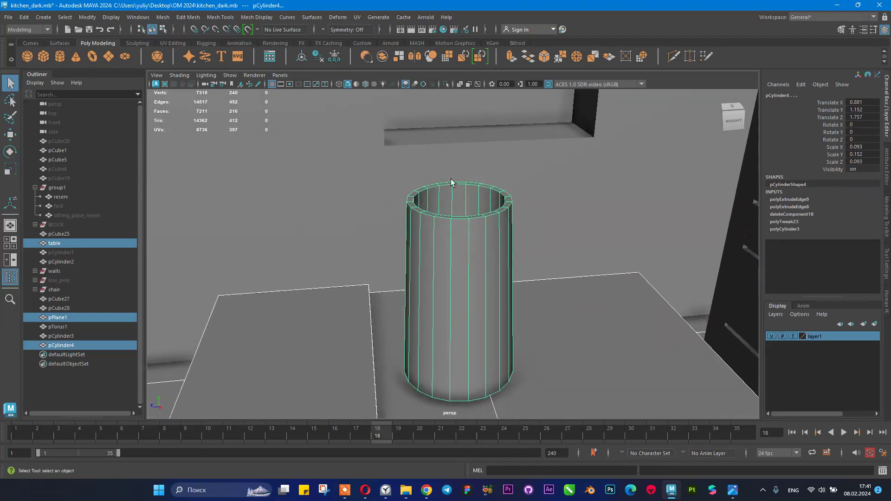
{"action": "left_click_drag", "start_coordinate": [478, 216], "coordinate": [393, 247], "text": "alt"}
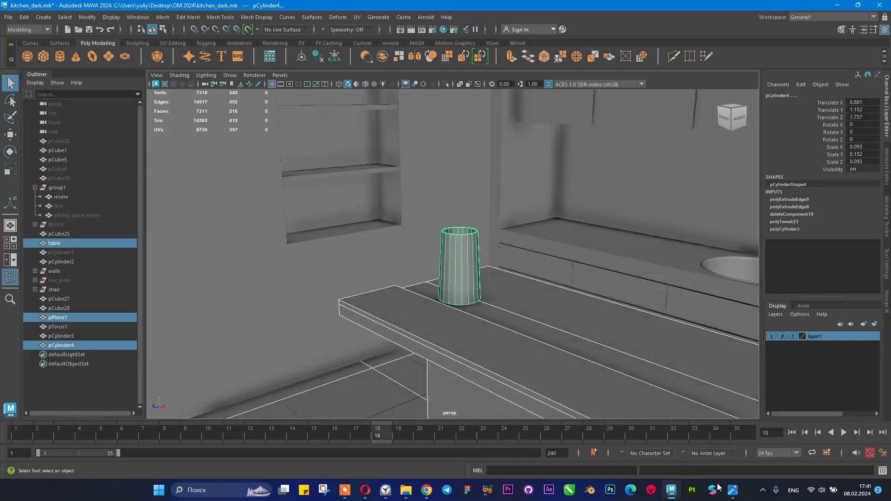
- Check the reference photo, select only the vase and save the scene
{"action": "left_click", "coordinate": [733, 490]}
{"action": "left_click", "coordinate": [733, 490]}
{"action": "left_click", "coordinate": [619, 285]}
{"action": "left_click_drag", "start_coordinate": [619, 285], "coordinate": [453, 267], "text": "alt"}
{"action": "left_click", "coordinate": [453, 267]}
{"action": "key", "text": "ctrl+s"}
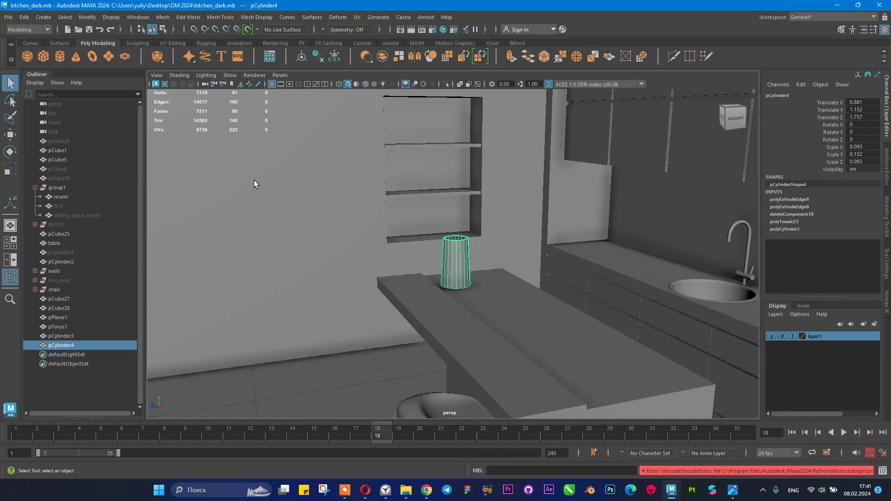
- Start the EP Curve tool and bring up the enlarged side view around the grid origin
{"action": "left_click", "coordinate": [28, 44]}
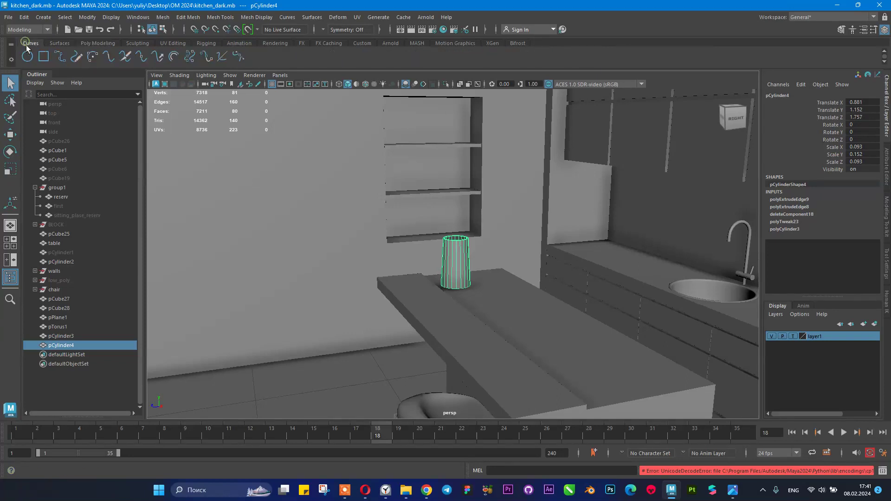
{"action": "left_click", "coordinate": [58, 57]}
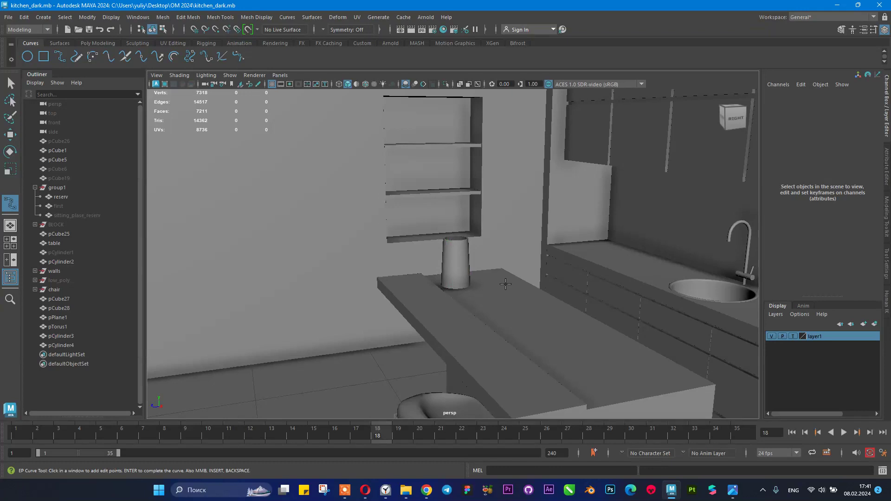
{"action": "scroll", "coordinate": [418, 265], "scroll_direction": "down", "scroll_amount": 3}
{"action": "scroll", "coordinate": [413, 242], "scroll_direction": "down", "scroll_amount": 3}
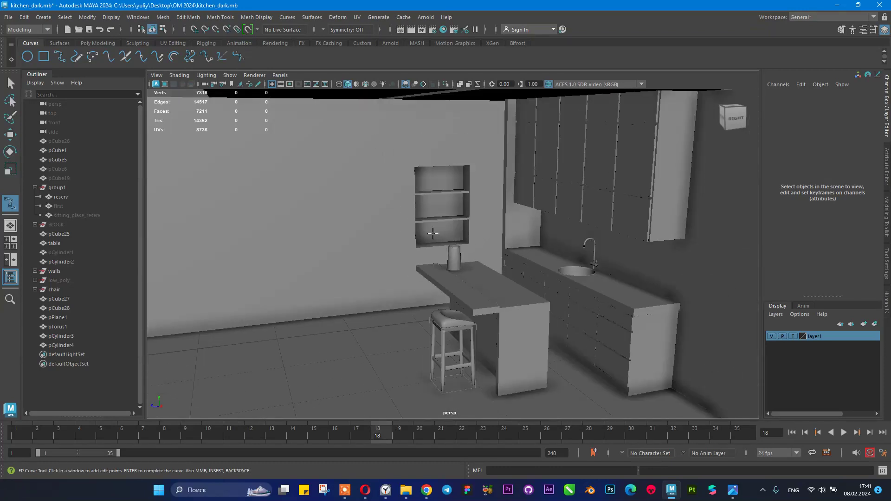
{"action": "key", "text": "space"}
{"action": "middle_click_drag", "start_coordinate": [649, 354], "coordinate": [535, 263], "text": "alt"}
{"action": "key", "text": "space"}
{"action": "scroll", "coordinate": [457, 222], "scroll_direction": "down", "scroll_amount": 5}
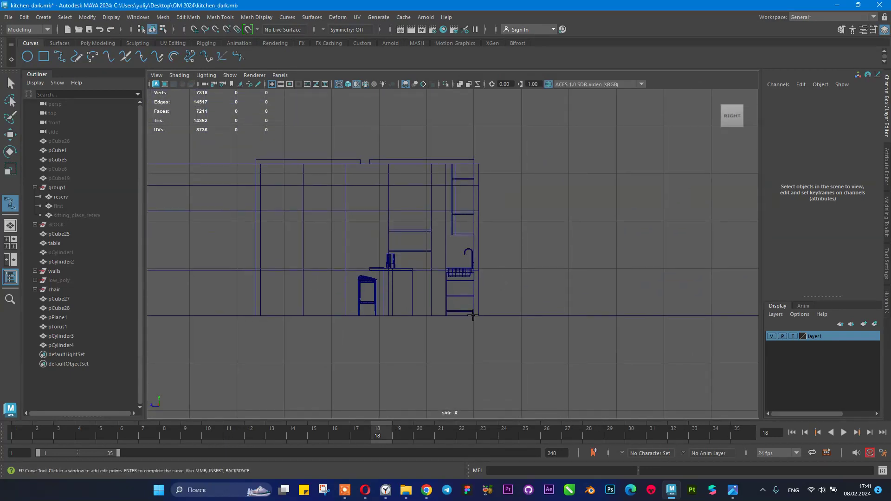
{"action": "scroll", "coordinate": [522, 324], "scroll_direction": "up", "scroll_amount": 10}
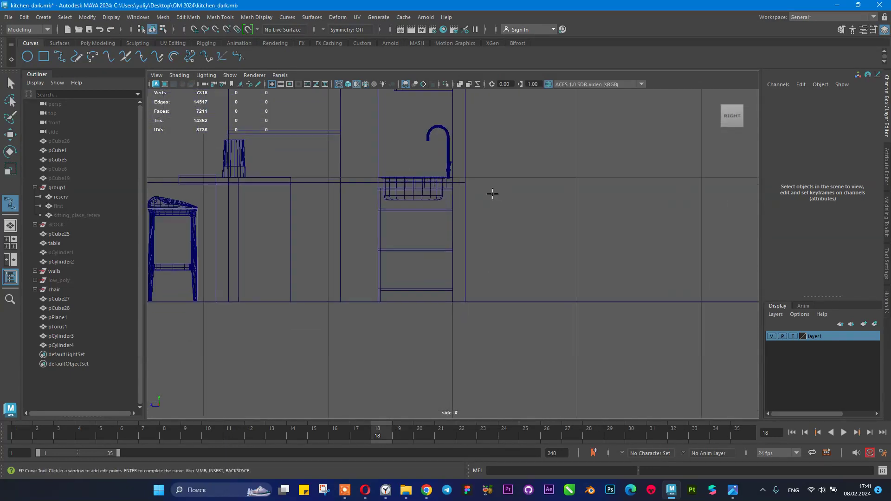
{"action": "scroll", "coordinate": [496, 230], "scroll_direction": "up", "scroll_amount": 4}
- Draw a half-vase profile as an EP curve, from the flared rim through the belly and narrow foot to the centre axis at floor level
{"action": "left_click", "coordinate": [497, 230]}
{"action": "left_click", "coordinate": [486, 251]}
{"action": "left_click_drag", "start_coordinate": [498, 297], "coordinate": [494, 285]}
{"action": "left_click_drag", "start_coordinate": [528, 314], "coordinate": [495, 380]}
{"action": "left_click", "coordinate": [453, 386]}
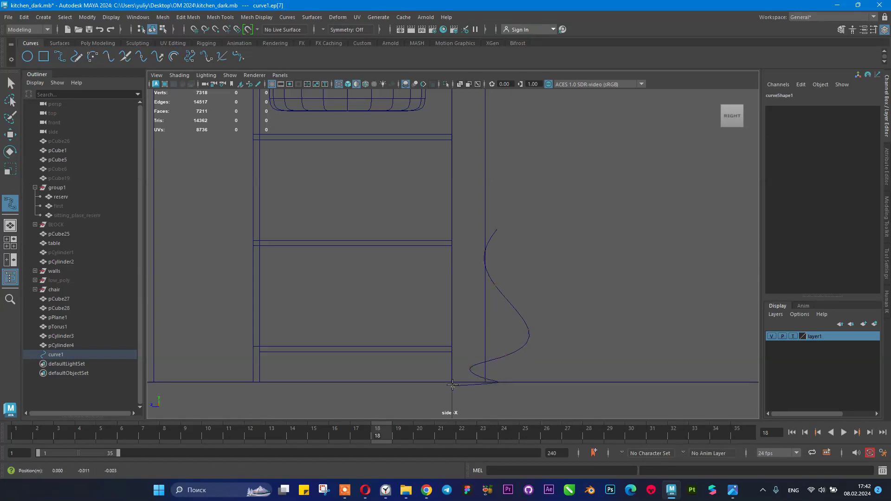
{"action": "middle_click_drag", "start_coordinate": [456, 345], "coordinate": [428, 268], "text": "alt"}
{"action": "right_click_drag", "start_coordinate": [438, 283], "coordinate": [533, 333], "text": "alt"}
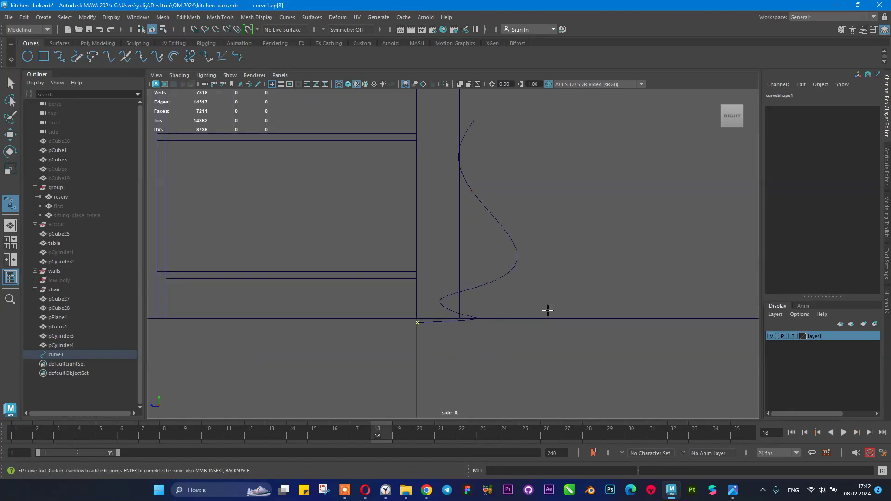
{"action": "key", "text": "Return"}
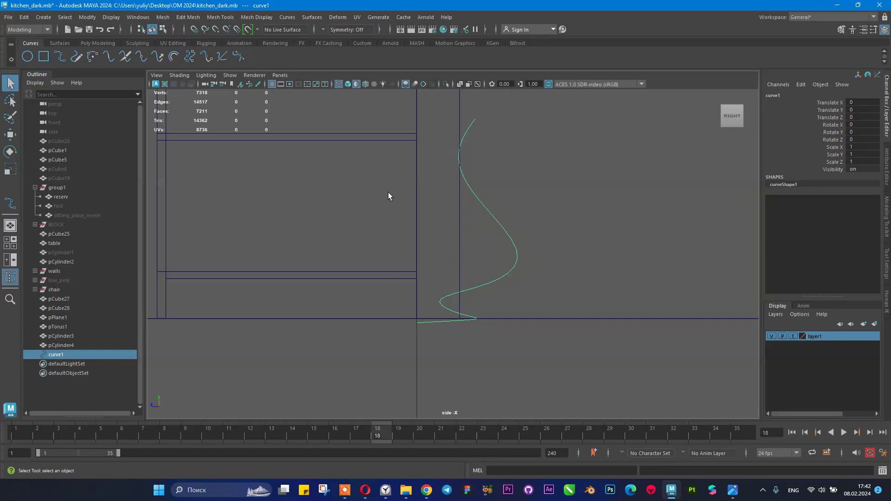
- Revolve the profile curve around the Y axis with polygon output in quads, and select the source curve
{"action": "left_click", "coordinate": [288, 17]}
{"action": "mouse_move", "coordinate": [306, 17]}
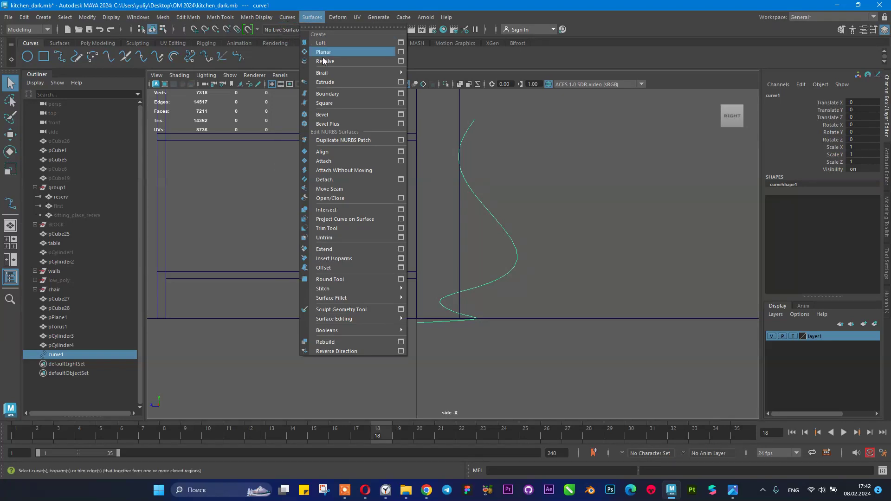
{"action": "left_click", "coordinate": [401, 61]}
{"action": "left_click_drag", "start_coordinate": [405, 153], "coordinate": [667, 123]}
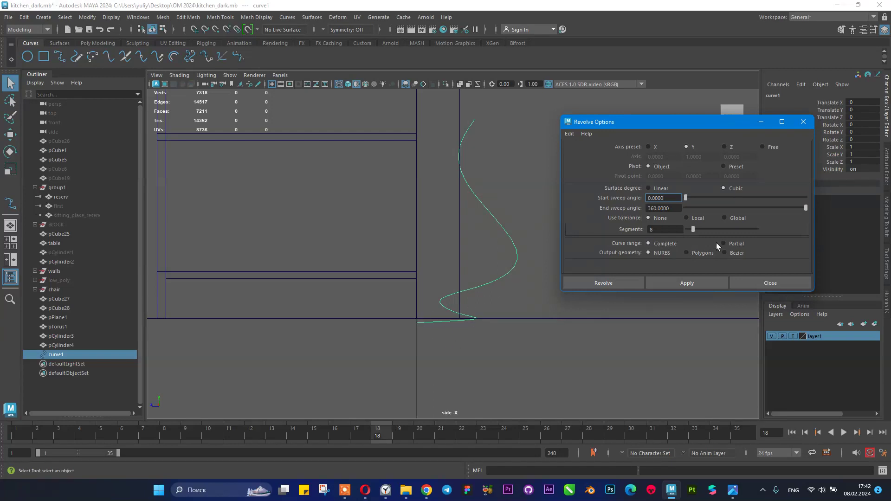
{"action": "left_click", "coordinate": [703, 252]}
{"action": "scroll", "coordinate": [706, 245], "scroll_direction": "down", "scroll_amount": 2}
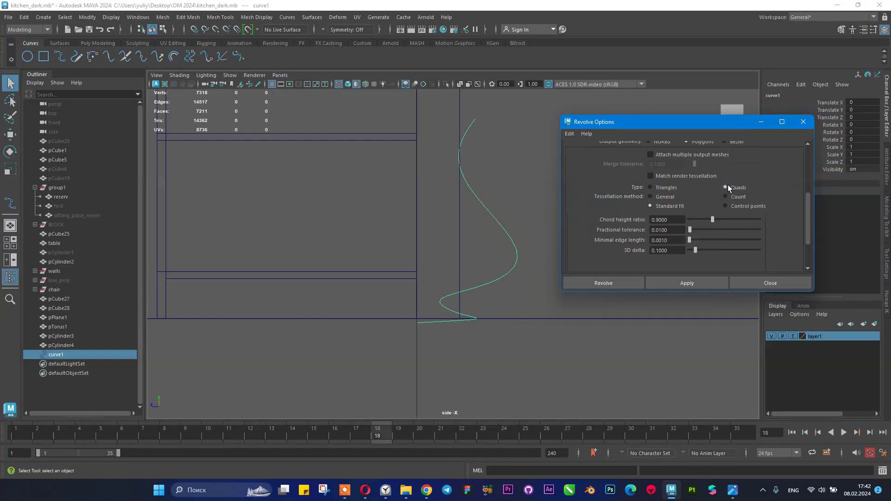
{"action": "left_click", "coordinate": [586, 279]}
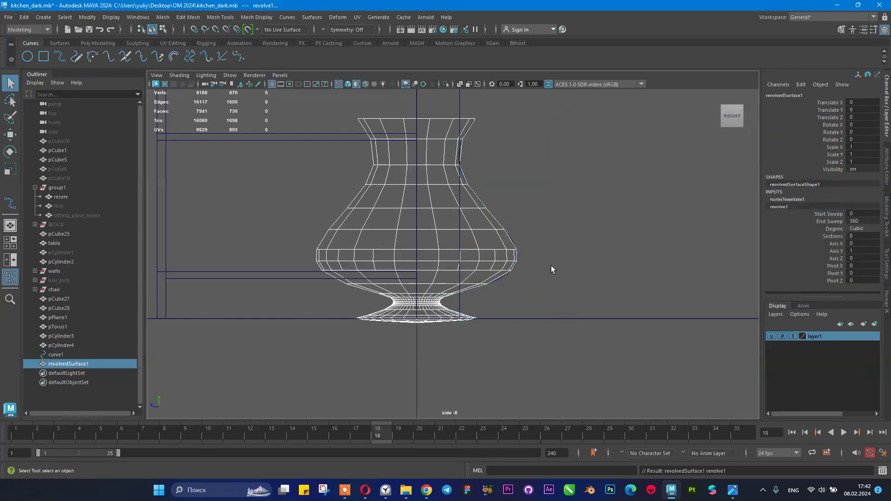
{"action": "scroll", "coordinate": [435, 182], "scroll_direction": "up", "scroll_amount": 3}
{"action": "left_click_drag", "start_coordinate": [436, 181], "coordinate": [436, 207], "text": "alt"}
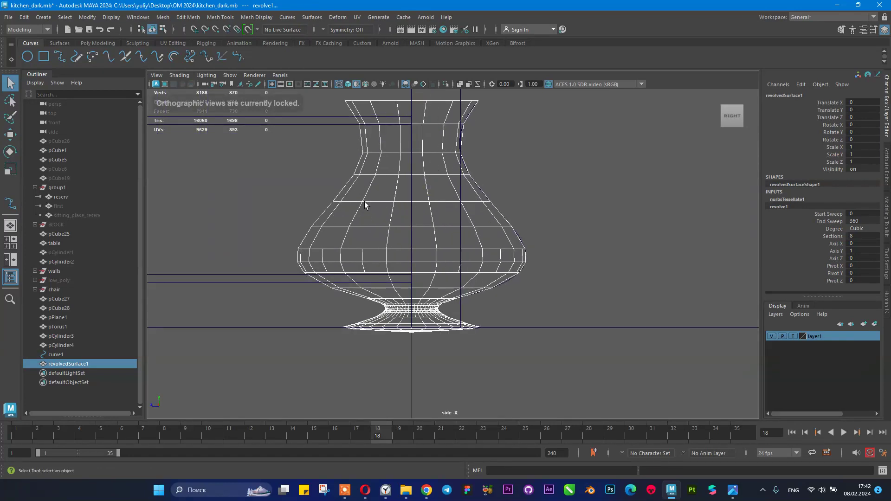
{"action": "left_click", "coordinate": [54, 354]}
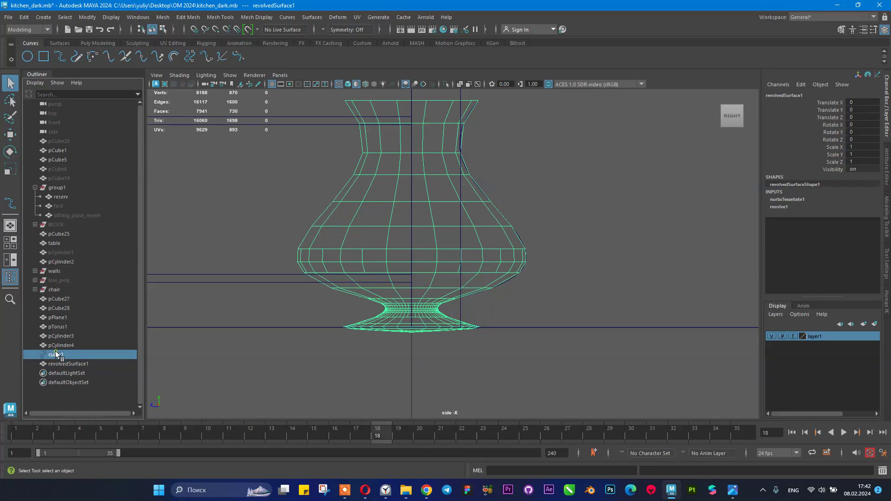
{"action": "key", "text": "w"}
{"action": "left_click_drag", "start_coordinate": [354, 326], "coordinate": [377, 327]}
{"action": "key", "text": "ctrl+z"}
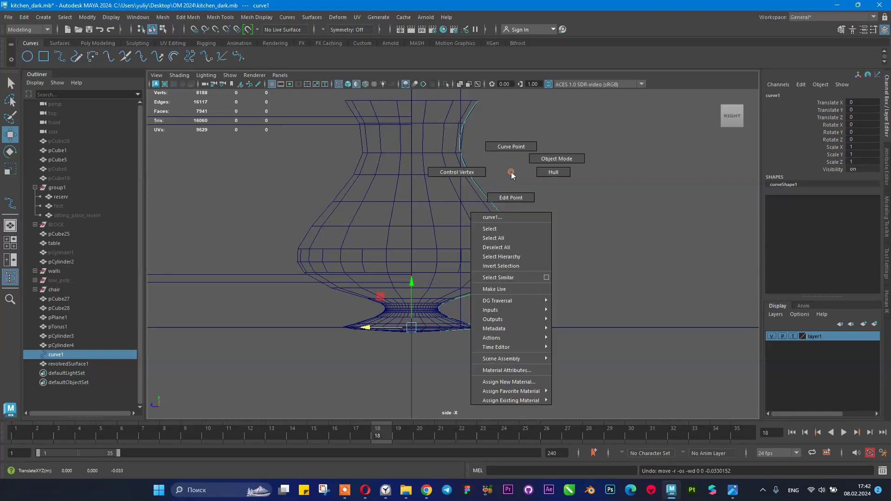
- Reshape the profile curve by raising the belly's control vertex into a high round shoulder and pushing the foot's vertex slightly outward
{"action": "right_click_drag", "start_coordinate": [511, 172], "coordinate": [481, 165]}
{"action": "left_click_drag", "start_coordinate": [442, 165], "coordinate": [485, 188]}
{"action": "mouse_move", "coordinate": [422, 200]}
{"action": "left_mouse_down"}
{"action": "mouse_move", "coordinate": [408, 201]}
{"action": "mouse_move", "coordinate": [417, 205]}
{"action": "left_mouse_up"}
{"action": "left_click_drag", "start_coordinate": [522, 226], "coordinate": [546, 214]}
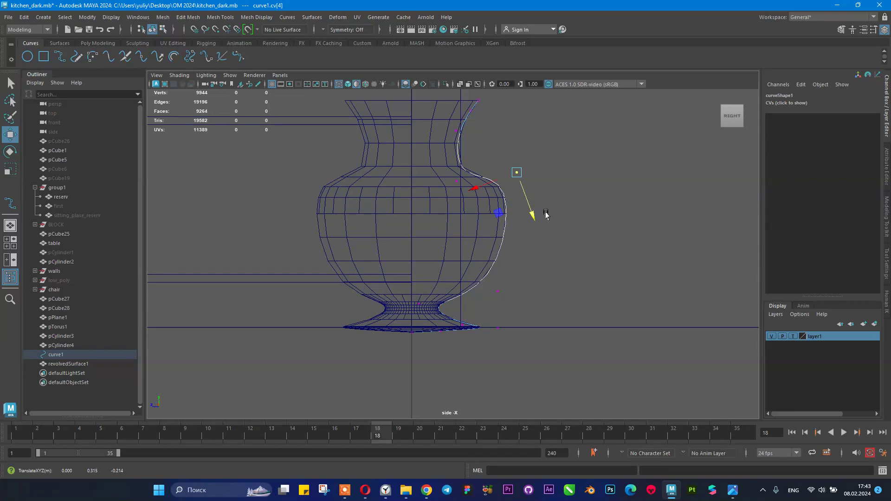
{"action": "left_click", "coordinate": [498, 328]}
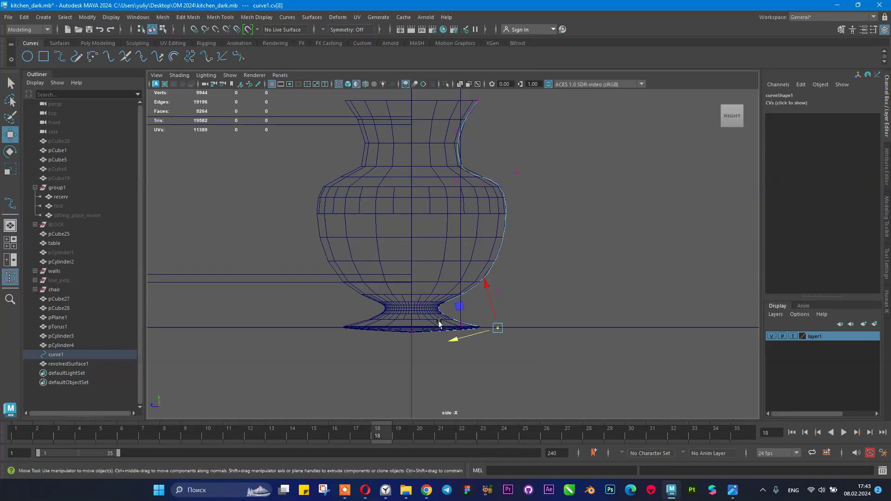
{"action": "left_click_drag", "start_coordinate": [446, 341], "coordinate": [448, 342]}
{"action": "right_click_drag", "start_coordinate": [447, 210], "coordinate": [491, 171]}
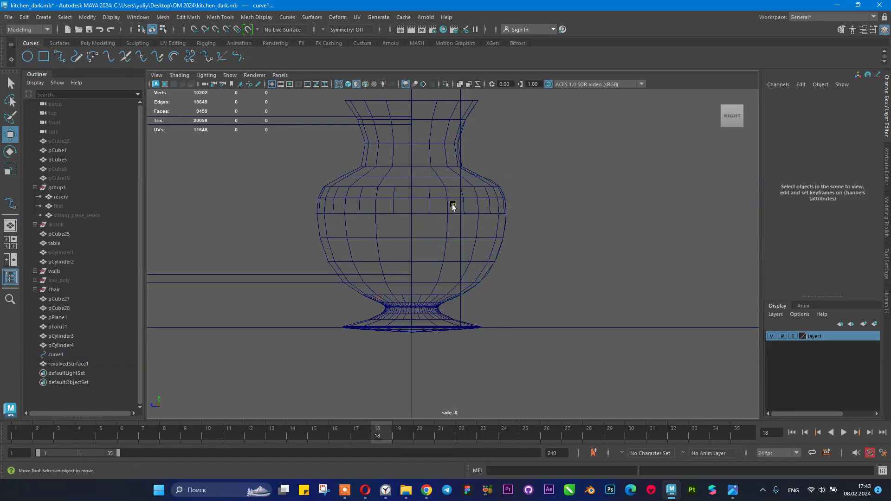
- Select the revolved vase, frame it in the perspective view and move it 0.201 along Z away from its profile curve
{"action": "left_click", "coordinate": [428, 190]}
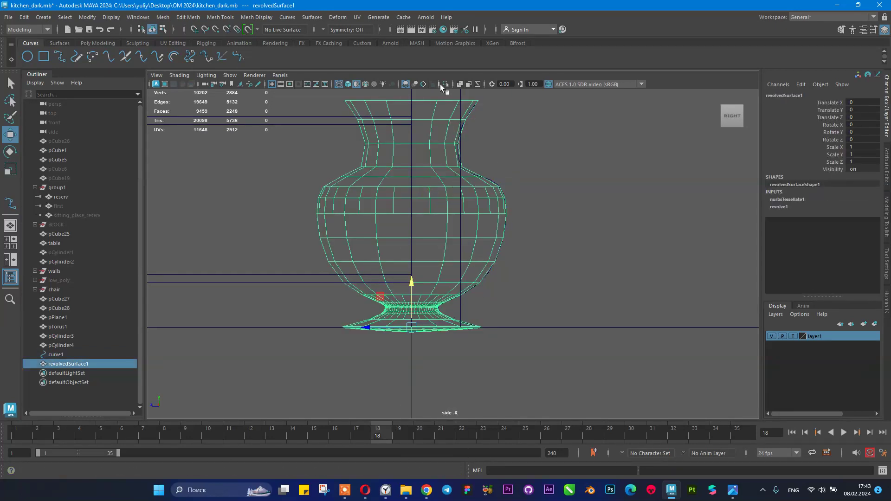
{"action": "key", "text": "space"}
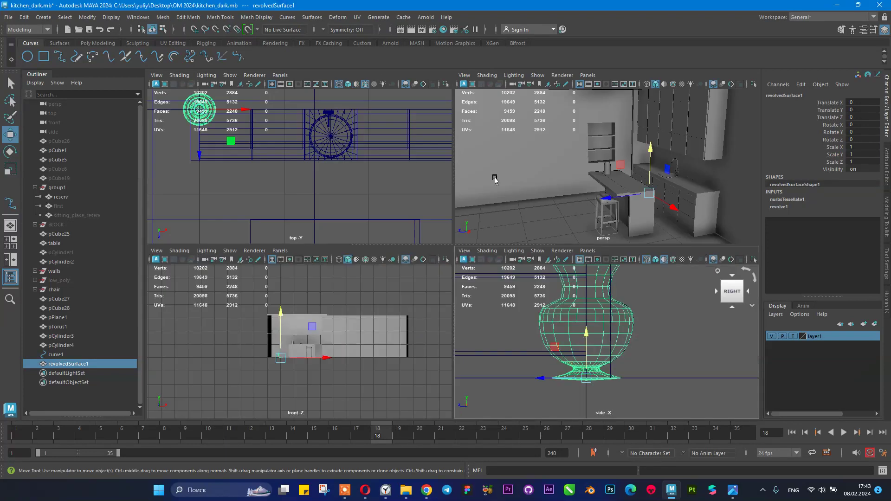
{"action": "key", "text": "f"}
{"action": "left_click_drag", "start_coordinate": [628, 203], "coordinate": [583, 199], "text": "alt"}
{"action": "middle_click_drag", "start_coordinate": [619, 200], "coordinate": [580, 207], "text": "alt"}
{"action": "mouse_move", "coordinate": [580, 206]}
{"action": "left_mouse_down", "text": "alt"}
{"action": "mouse_move", "coordinate": [626, 203]}
{"action": "mouse_move", "coordinate": [645, 160]}
{"action": "mouse_move", "coordinate": [617, 195]}
{"action": "mouse_move", "coordinate": [588, 206]}
{"action": "left_mouse_up", "text": "alt"}
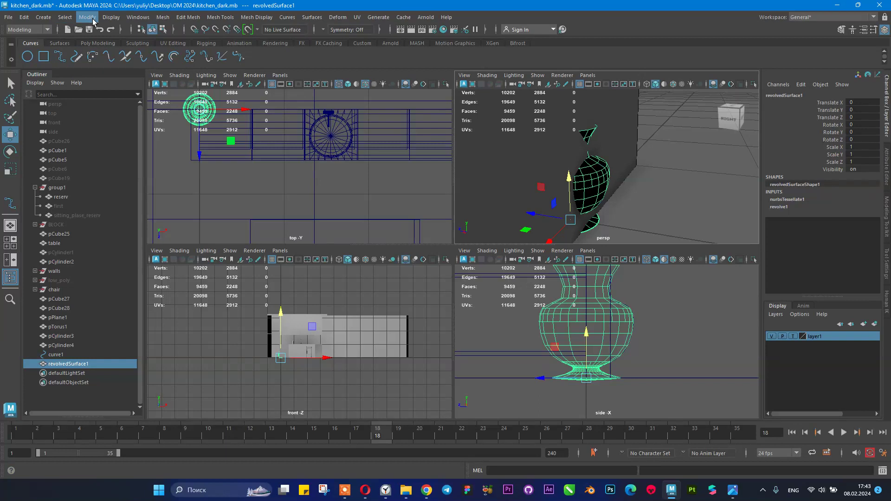
{"action": "left_click", "coordinate": [87, 42]}
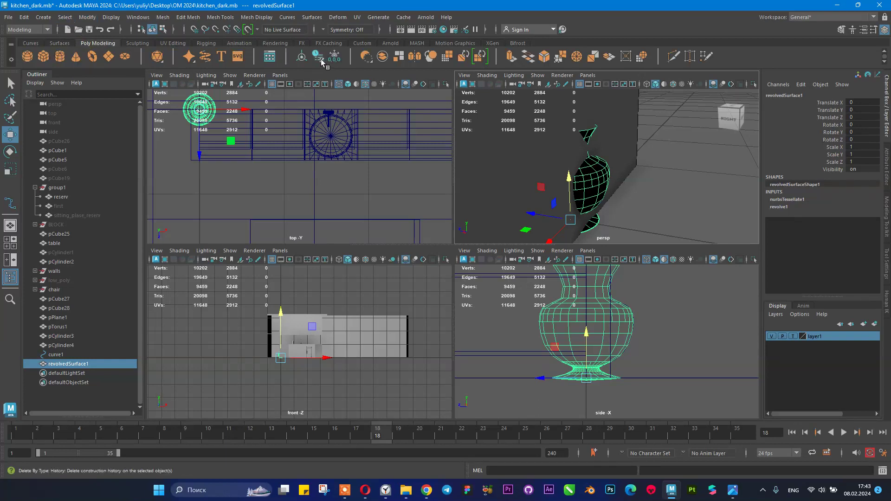
{"action": "left_click_drag", "start_coordinate": [539, 217], "coordinate": [503, 211]}
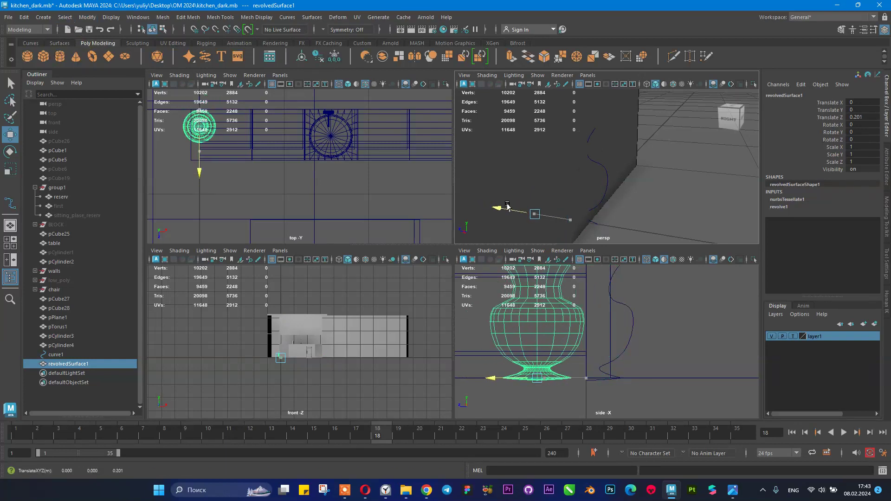
- Move the revolved vase over to the kitchen table and delete its construction history
{"action": "scroll", "coordinate": [570, 193], "scroll_direction": "down", "scroll_amount": 5}
{"action": "left_click_drag", "start_coordinate": [570, 194], "coordinate": [454, 205], "text": "alt"}
{"action": "scroll", "coordinate": [622, 191], "scroll_direction": "down", "scroll_amount": 4}
{"action": "scroll", "coordinate": [556, 182], "scroll_direction": "down", "scroll_amount": 4}
{"action": "left_click_drag", "start_coordinate": [555, 182], "coordinate": [597, 164], "text": "alt"}
{"action": "left_click_drag", "start_coordinate": [573, 201], "coordinate": [607, 227]}
{"action": "left_click", "coordinate": [317, 54]}
{"action": "left_click_drag", "start_coordinate": [595, 177], "coordinate": [597, 136]}
- Scale the revolved vase uniformly to 0.575 and rest it on the tabletop at a Translate Y of 0.999
{"action": "key", "text": "f"}
{"action": "left_click_drag", "start_coordinate": [658, 190], "coordinate": [581, 207], "text": "alt"}
{"action": "key", "text": "r"}
{"action": "key", "text": "w"}
{"action": "mouse_move", "coordinate": [606, 156]}
{"action": "left_mouse_down"}
{"action": "mouse_move", "coordinate": [605, 141]}
{"action": "mouse_move", "coordinate": [607, 152]}
{"action": "left_mouse_up"}
{"action": "key", "text": "f"}
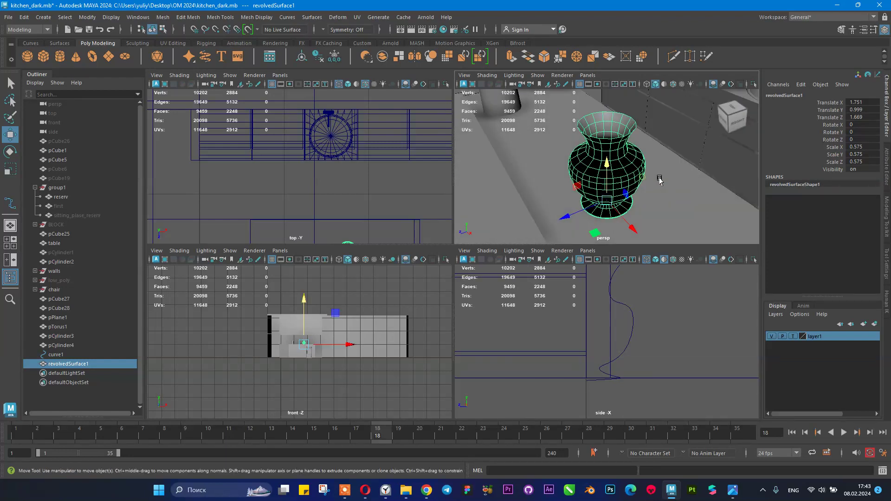
- Reverse the normals of the revolved vase and enlarge the perspective view
{"action": "left_click", "coordinate": [305, 17]}
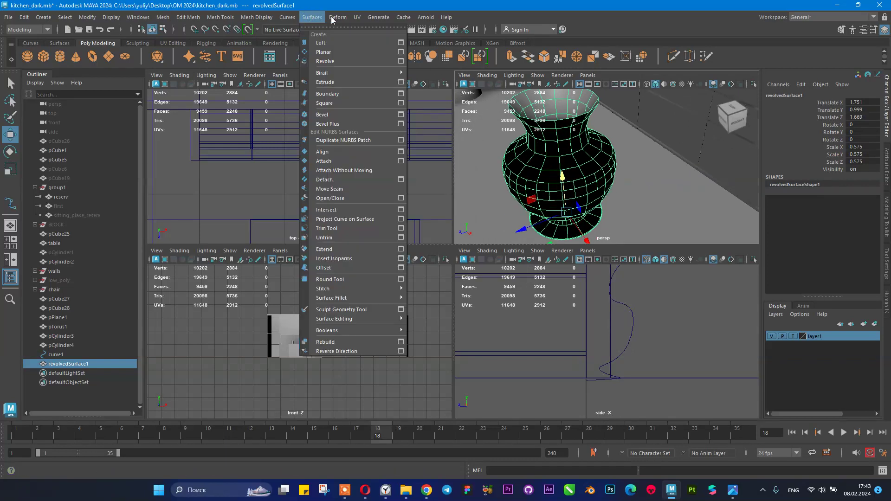
{"action": "mouse_move", "coordinate": [256, 17]}
{"action": "left_click", "coordinate": [263, 60]}
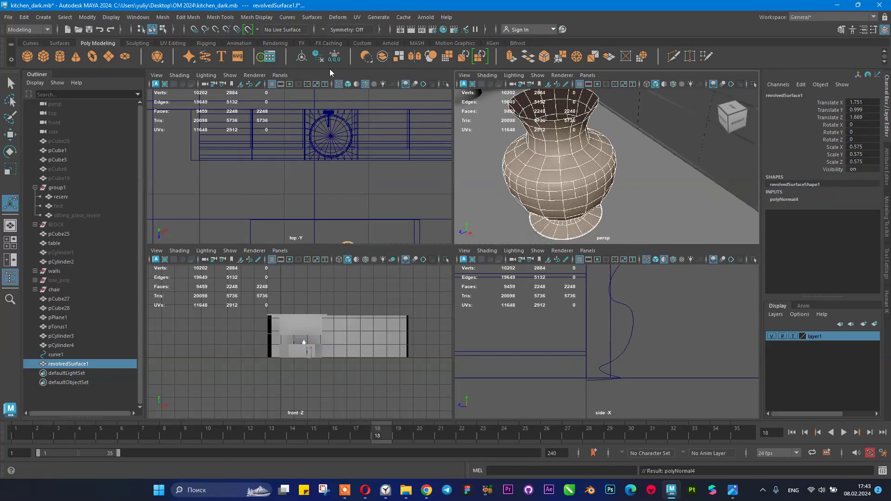
{"action": "key", "text": "space"}
- Try to thicken the vase by extruding its rim edge loop inward and down with scaling, and undo the extrusions
{"action": "right_click_drag", "start_coordinate": [394, 139], "coordinate": [392, 118]}
{"action": "double_click", "coordinate": [389, 97]}
{"action": "middle_click_drag", "start_coordinate": [443, 151], "coordinate": [487, 201], "text": "alt"}
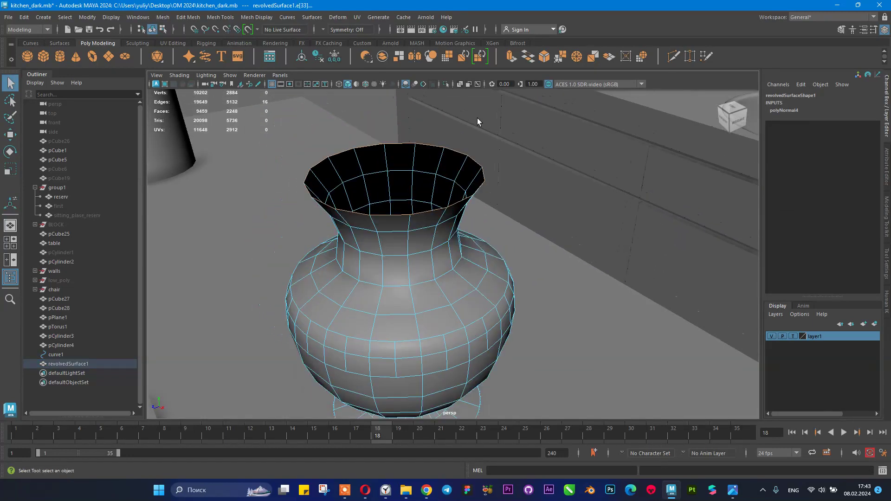
{"action": "left_click", "coordinate": [511, 56]}
{"action": "left_click_drag", "start_coordinate": [491, 173], "coordinate": [487, 173]}
{"action": "left_click_drag", "start_coordinate": [484, 131], "coordinate": [457, 173]}
{"action": "key", "text": "g"}
{"action": "key", "text": "r"}
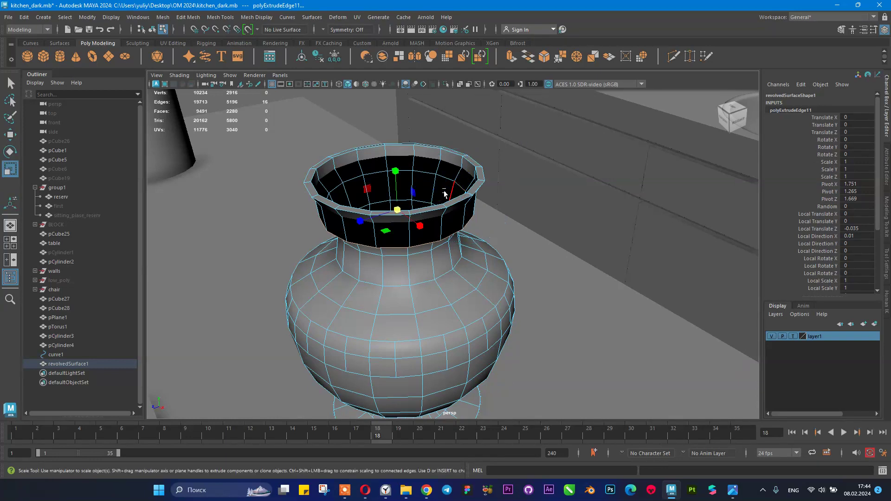
{"action": "left_click_drag", "start_coordinate": [402, 208], "coordinate": [469, 179]}
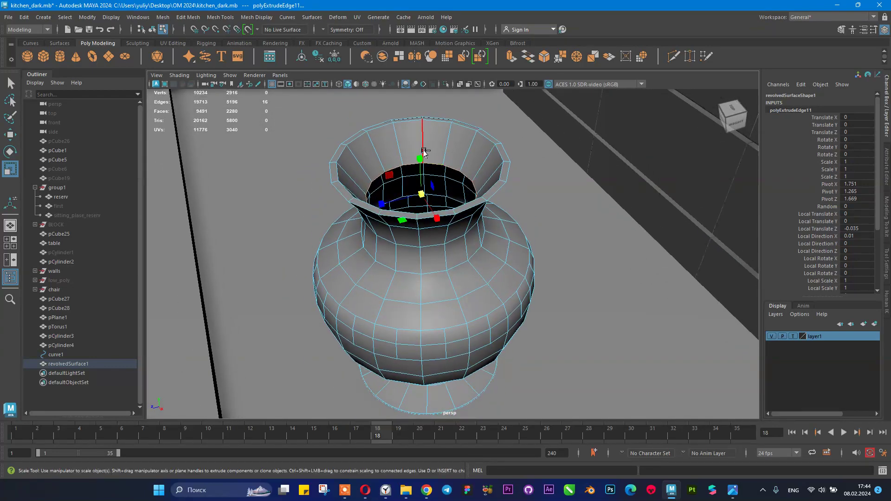
{"action": "key", "text": "ctrl+z"}
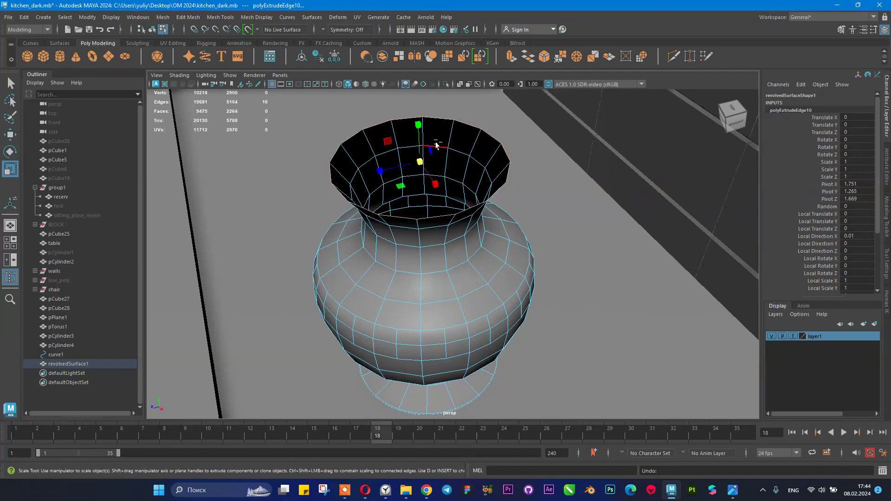
{"action": "key", "text": "ctrl+z"}
- Select all faces of the round vase, extrude them to give the wall thickness and return to object mode
{"action": "right_click_drag", "start_coordinate": [431, 151], "coordinate": [429, 178]}
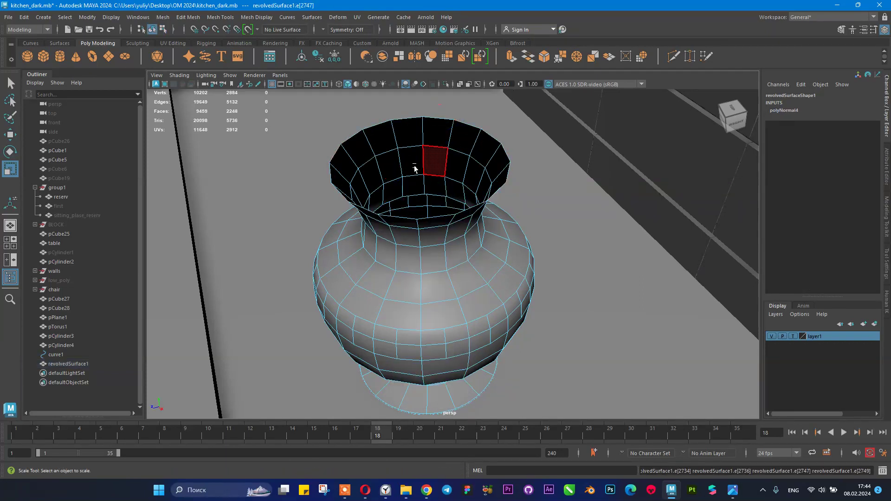
{"action": "double_click", "coordinate": [415, 167]}
{"action": "left_click", "coordinate": [514, 56]}
{"action": "left_click_drag", "start_coordinate": [441, 370], "coordinate": [444, 372]}
{"action": "left_click_drag", "start_coordinate": [454, 385], "coordinate": [478, 267], "text": "alt"}
{"action": "middle_click_drag", "start_coordinate": [479, 336], "coordinate": [480, 210], "text": "alt"}
{"action": "left_click_drag", "start_coordinate": [420, 303], "coordinate": [407, 251], "text": "alt"}
{"action": "right_click_drag", "start_coordinate": [451, 211], "coordinate": [486, 185]}
{"action": "right_click_drag", "start_coordinate": [490, 223], "coordinate": [461, 245], "text": "alt"}
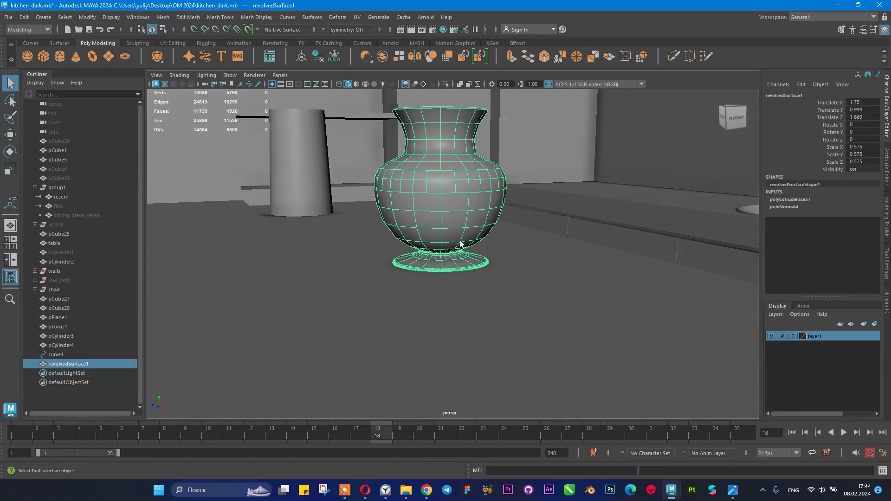
- Move the round vase along the table to a Translate X of 1.304, near the tapered vase, and save the scene
{"action": "left_click", "coordinate": [493, 247]}
{"action": "left_click_drag", "start_coordinate": [494, 247], "coordinate": [445, 209], "text": "alt"}
{"action": "left_click", "coordinate": [453, 212]}
{"action": "middle_click_drag", "start_coordinate": [453, 213], "coordinate": [403, 226], "text": "alt"}
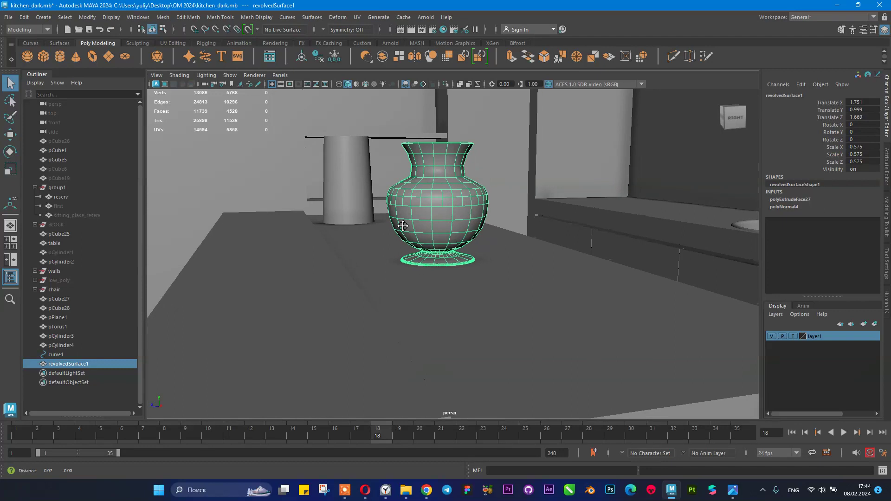
{"action": "left_click_drag", "start_coordinate": [403, 226], "coordinate": [410, 232], "text": "alt"}
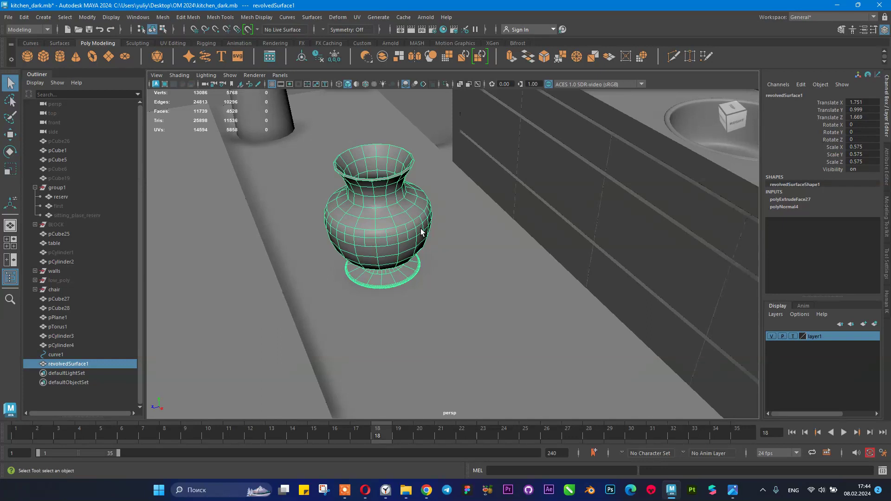
{"action": "left_click_drag", "start_coordinate": [437, 221], "coordinate": [436, 253], "text": "alt"}
{"action": "key", "text": "w"}
{"action": "left_click_drag", "start_coordinate": [425, 284], "coordinate": [342, 235]}
{"action": "left_click", "coordinate": [259, 158]}
{"action": "mouse_move", "coordinate": [403, 244]}
{"action": "left_mouse_down", "text": "alt"}
{"action": "mouse_move", "coordinate": [371, 233]}
{"action": "mouse_move", "coordinate": [399, 250]}
{"action": "mouse_move", "coordinate": [388, 253]}
{"action": "left_mouse_up", "text": "alt"}
{"action": "left_click", "coordinate": [372, 234]}
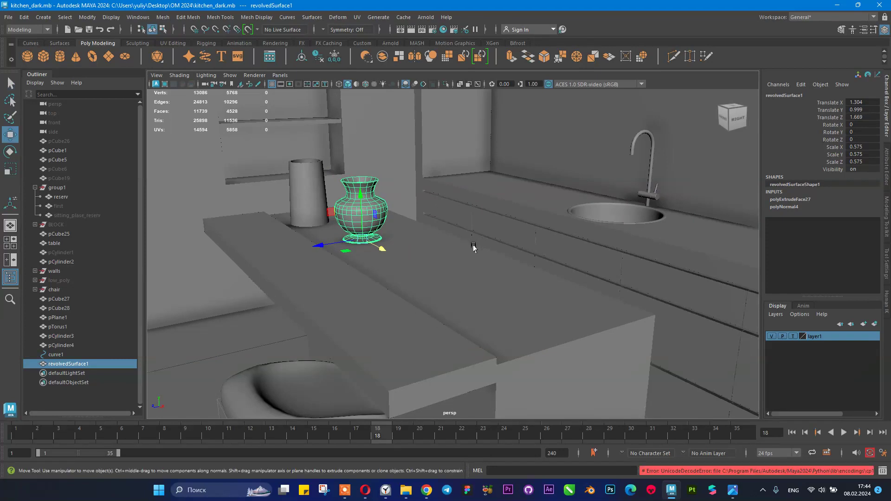
- Scale the round vase uniformly to 0.454, move it to a Translate X of 1.119 beside the tapered vase and save the scene
{"action": "left_click", "coordinate": [478, 248]}
{"action": "left_click_drag", "start_coordinate": [478, 248], "coordinate": [391, 244], "text": "alt"}
{"action": "left_click", "coordinate": [391, 245]}
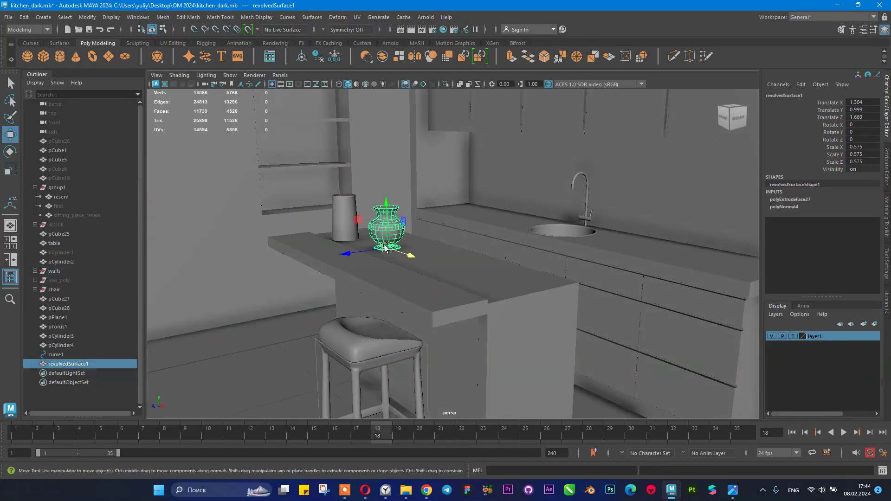
{"action": "key", "text": "r"}
{"action": "mouse_move", "coordinate": [387, 251]}
{"action": "left_mouse_down"}
{"action": "mouse_move", "coordinate": [377, 250]}
{"action": "mouse_move", "coordinate": [394, 248]}
{"action": "left_mouse_up"}
{"action": "key", "text": "w"}
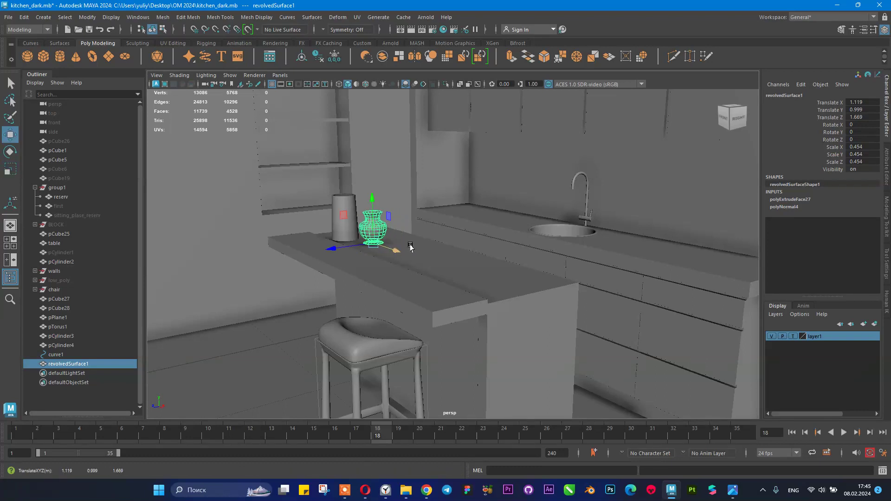
{"action": "left_click", "coordinate": [439, 227]}
{"action": "left_click_drag", "start_coordinate": [438, 228], "coordinate": [492, 287], "text": "alt"}
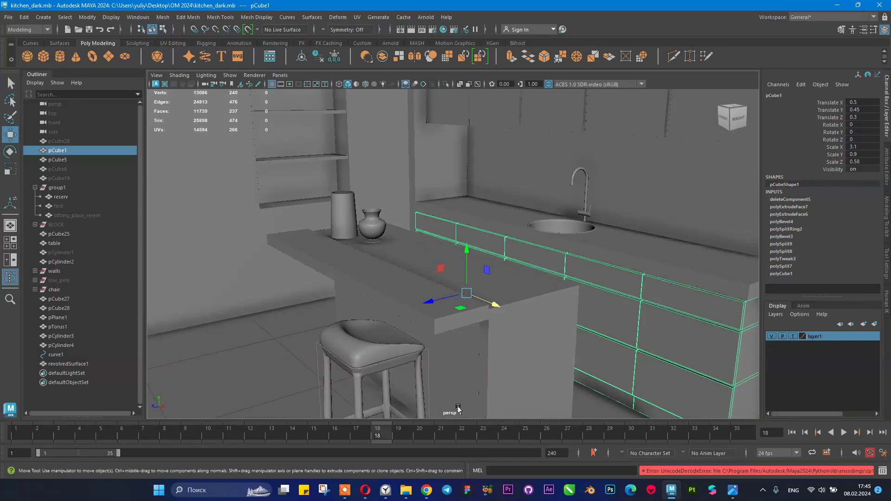
{"action": "left_click", "coordinate": [346, 491]}
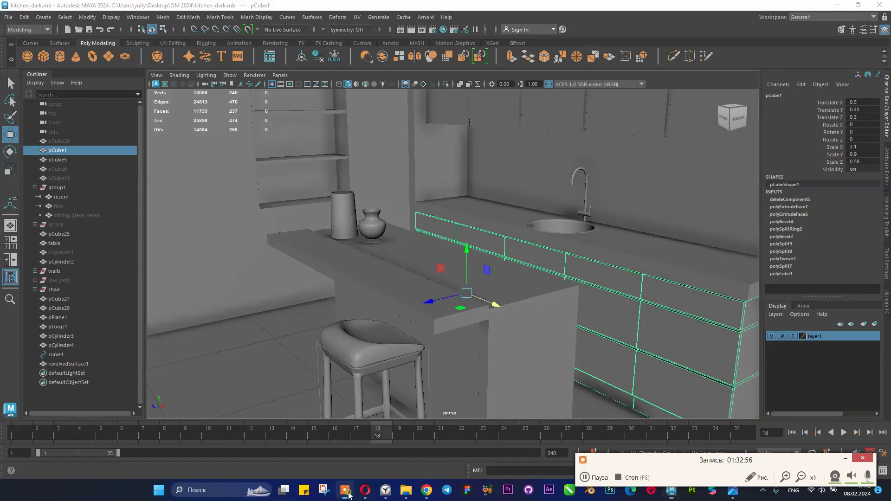